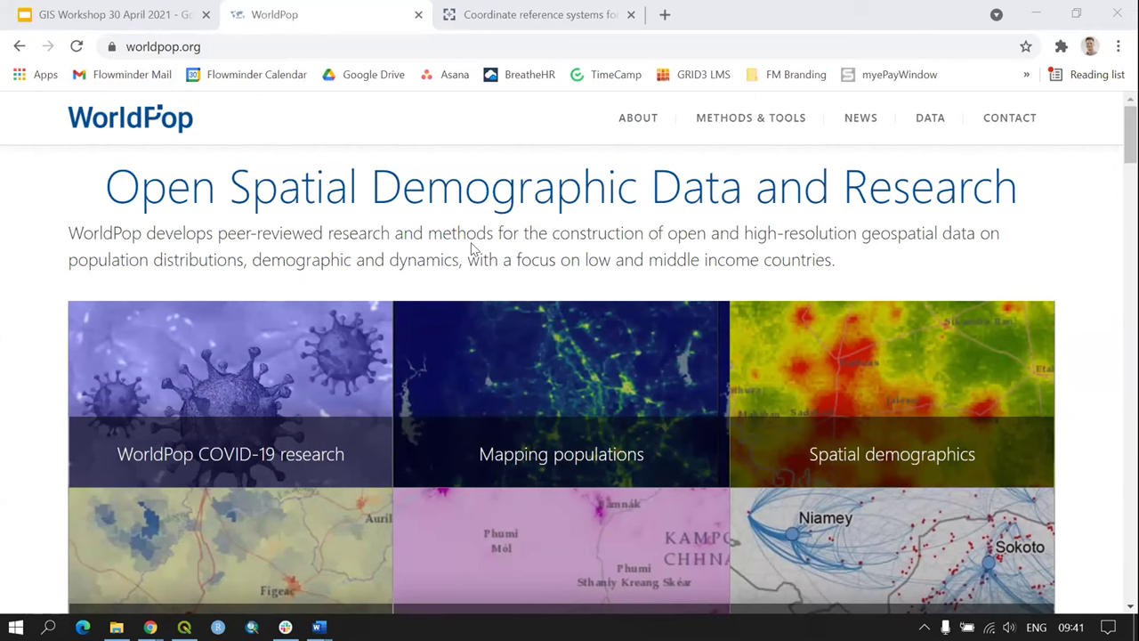
Step: Go to WorldPop's DATA > Population Counts page and scroll to its dataset category rows
scroll(547, 352, "down", 1)
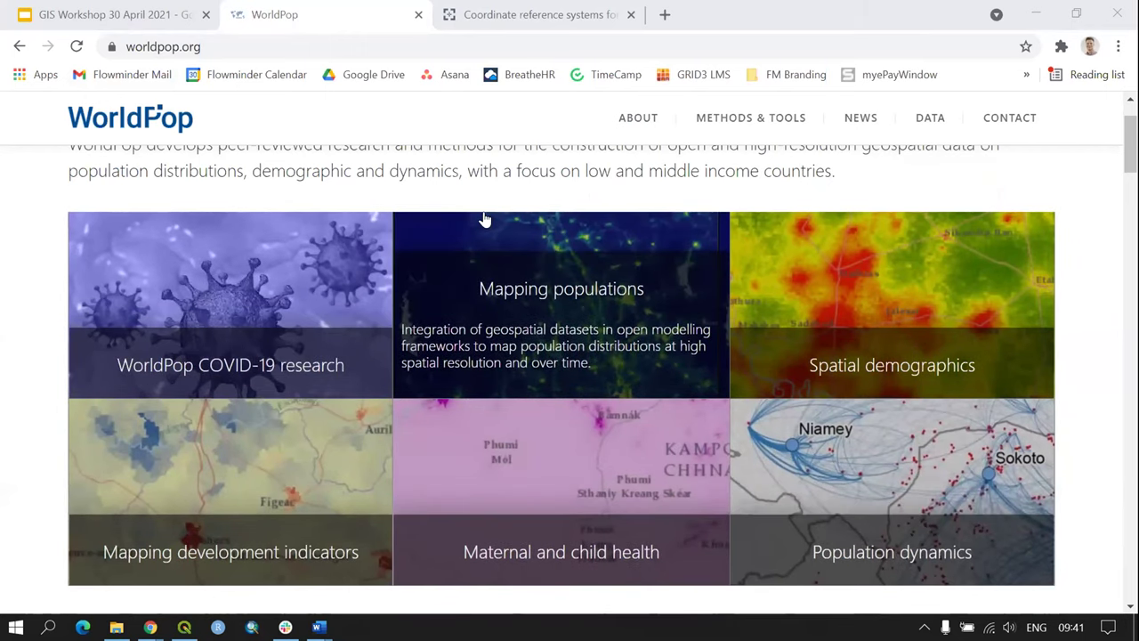
scroll(484, 213, "up", 1)
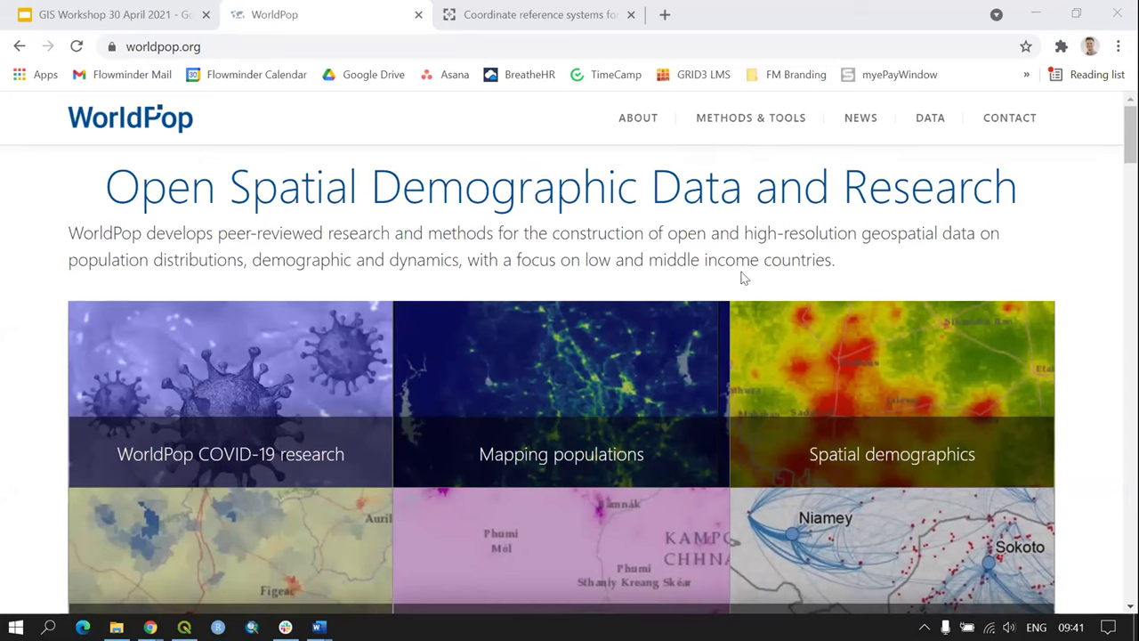
mouse_move(936, 125)
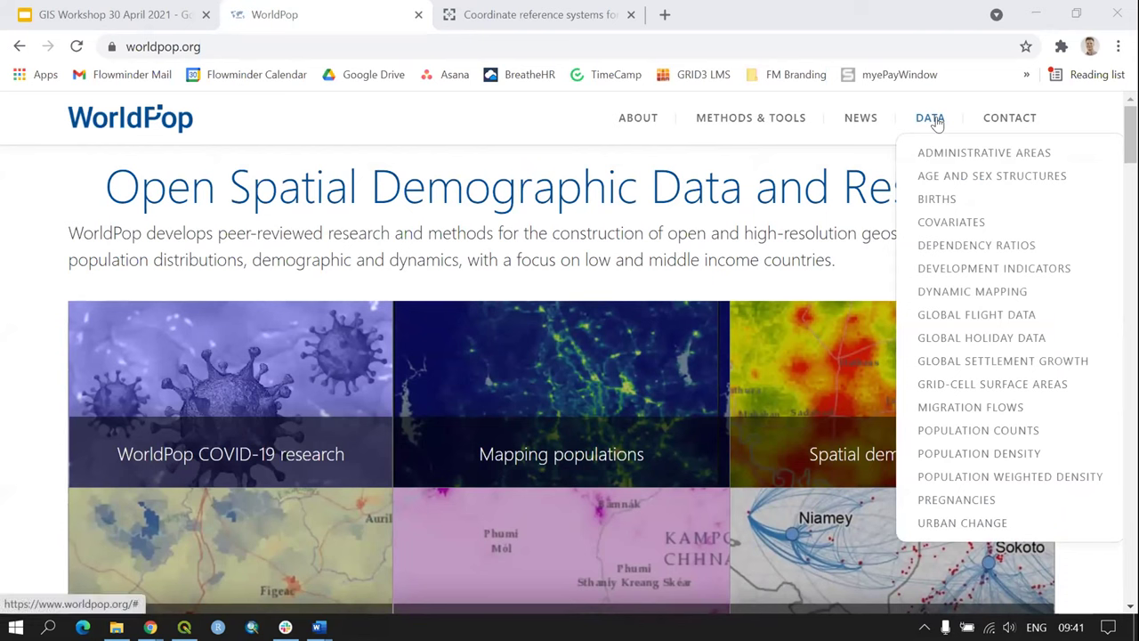
left_click(986, 431)
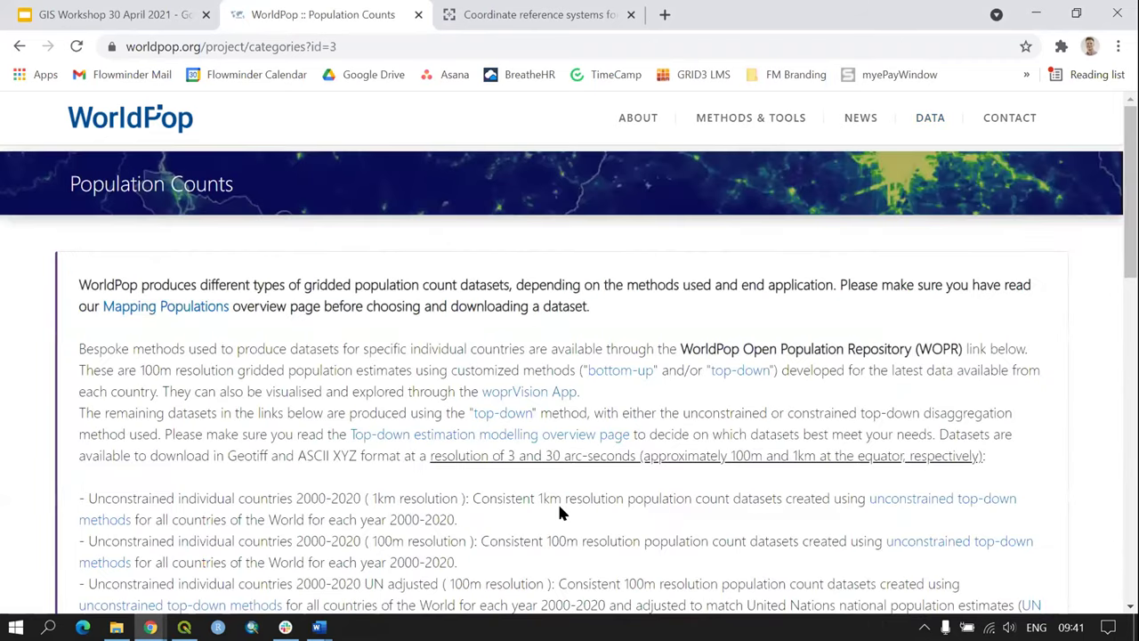
scroll(527, 472, "down", 1)
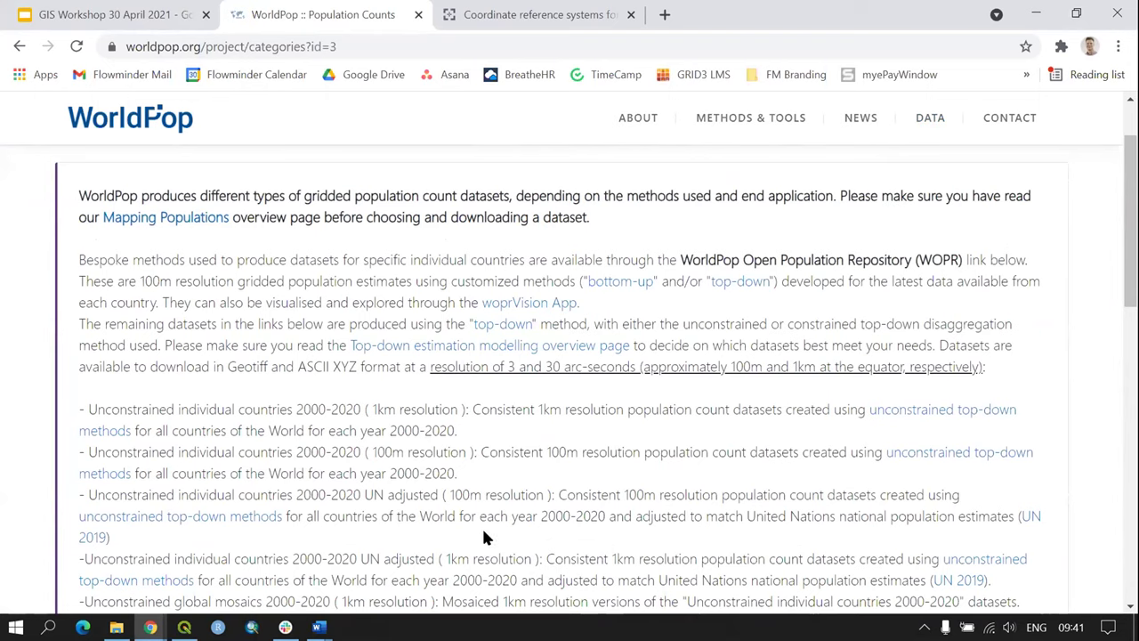
scroll(771, 425, "down", 1)
scroll(771, 424, "down", 1)
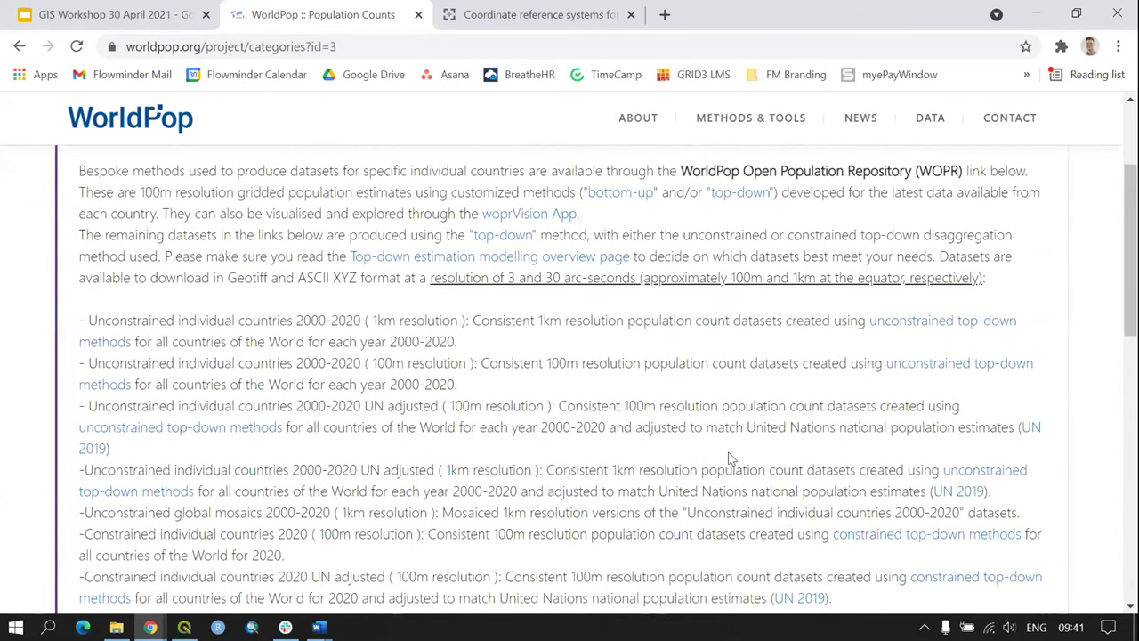
scroll(729, 458, "up", 1)
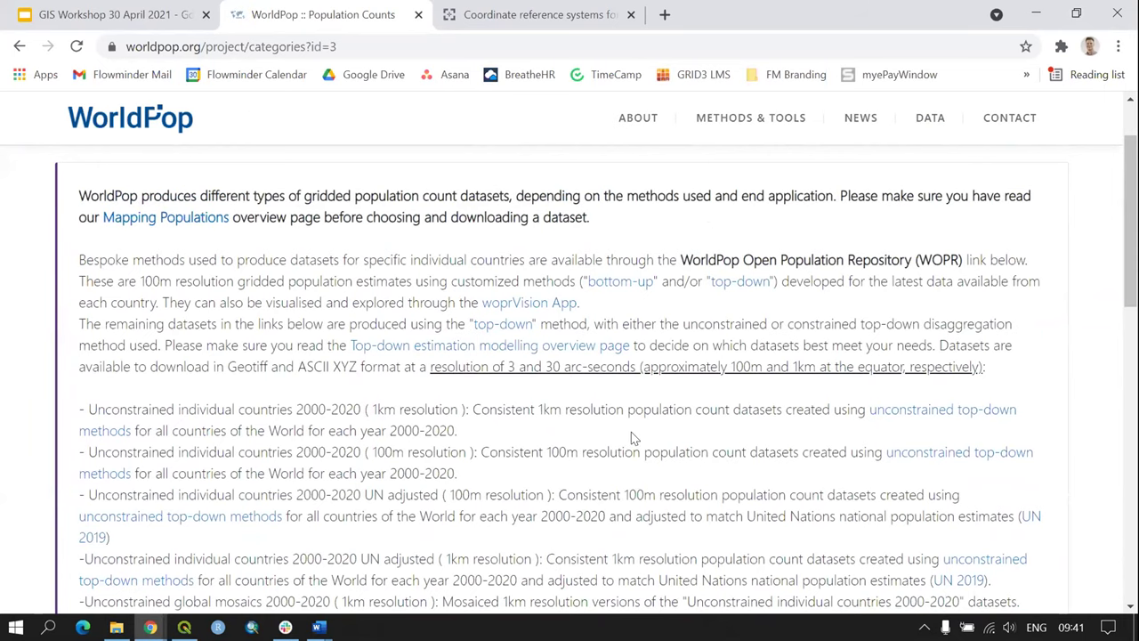
scroll(631, 437, "down", 1)
scroll(616, 418, "down", 6)
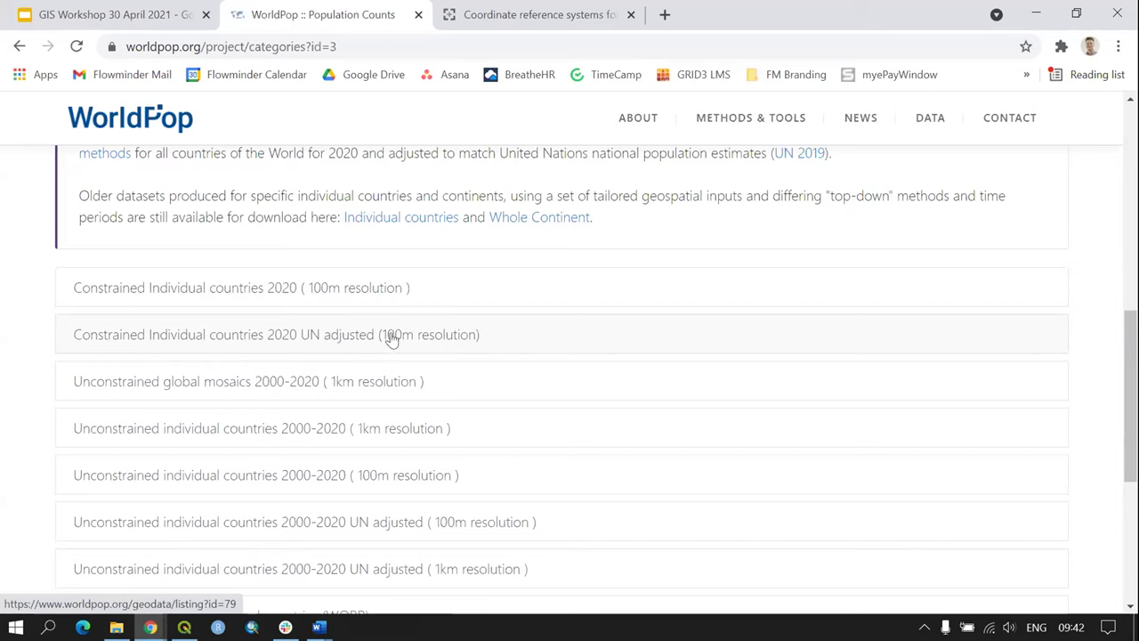
Step: Open the Constrained Individual countries 2020 UN adjusted list and search it for 'sierra'
left_click(285, 341)
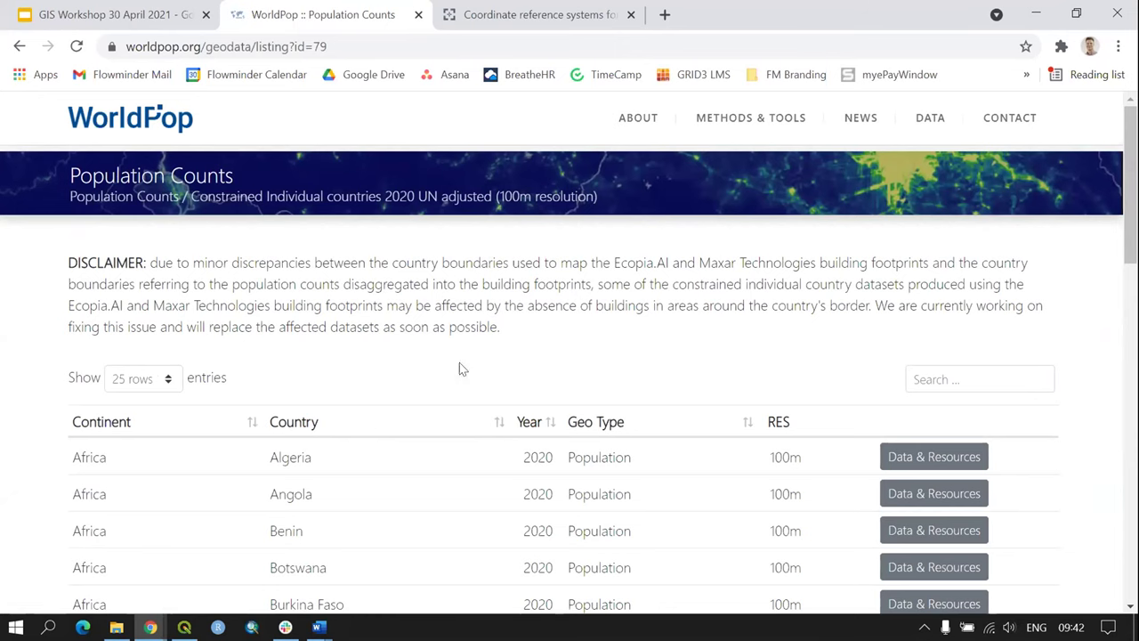
scroll(486, 319, "down", 1)
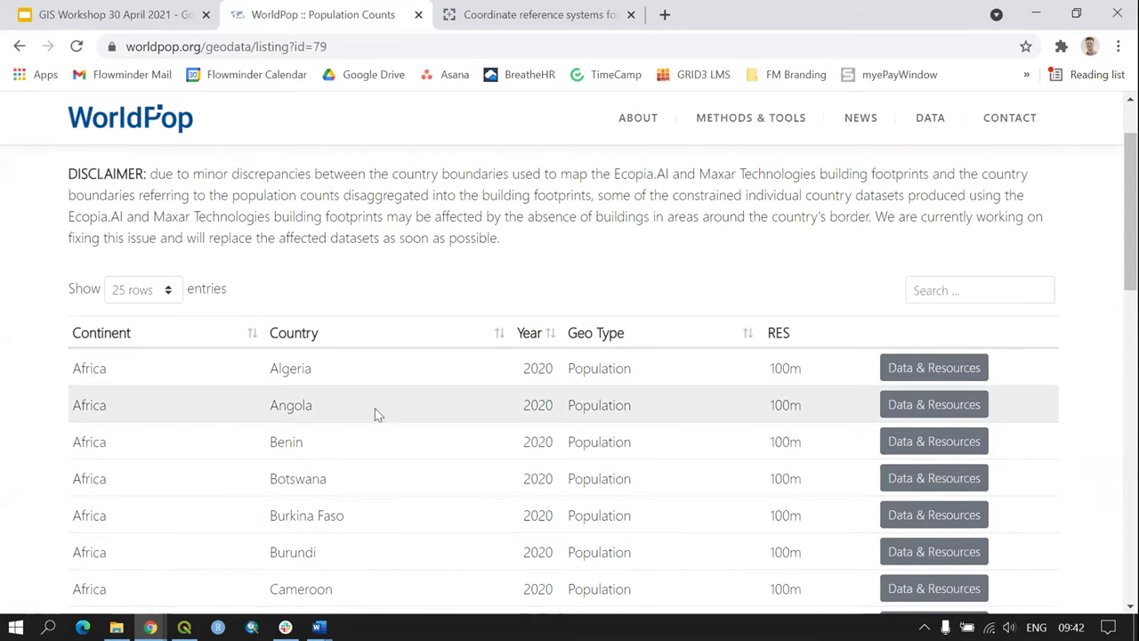
scroll(347, 392, "up", 1)
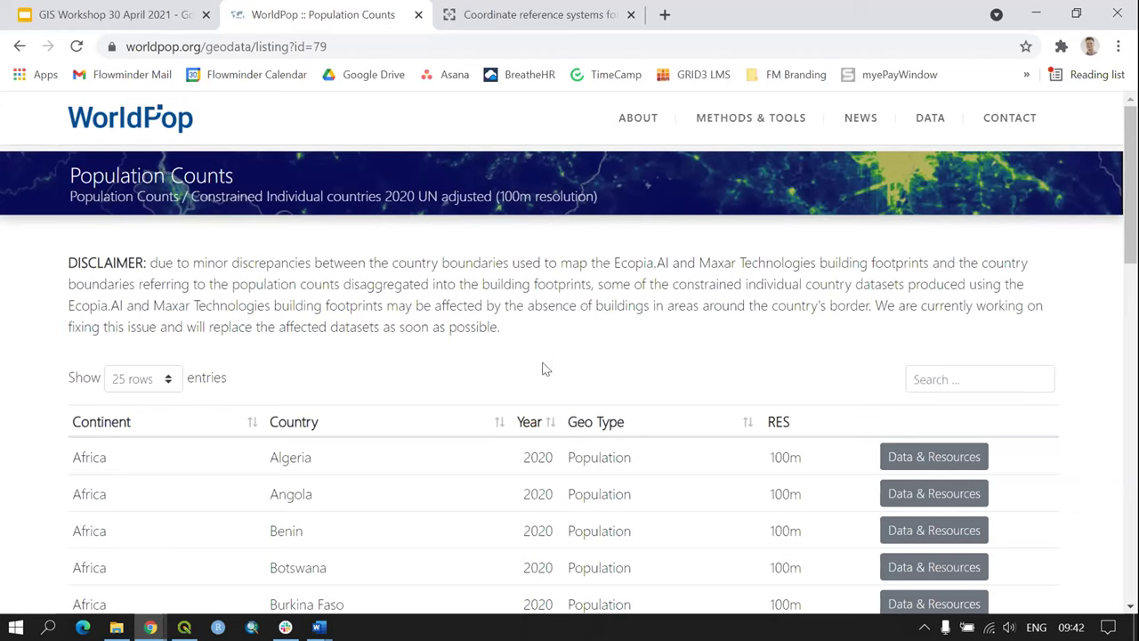
scroll(448, 365, "down", 1)
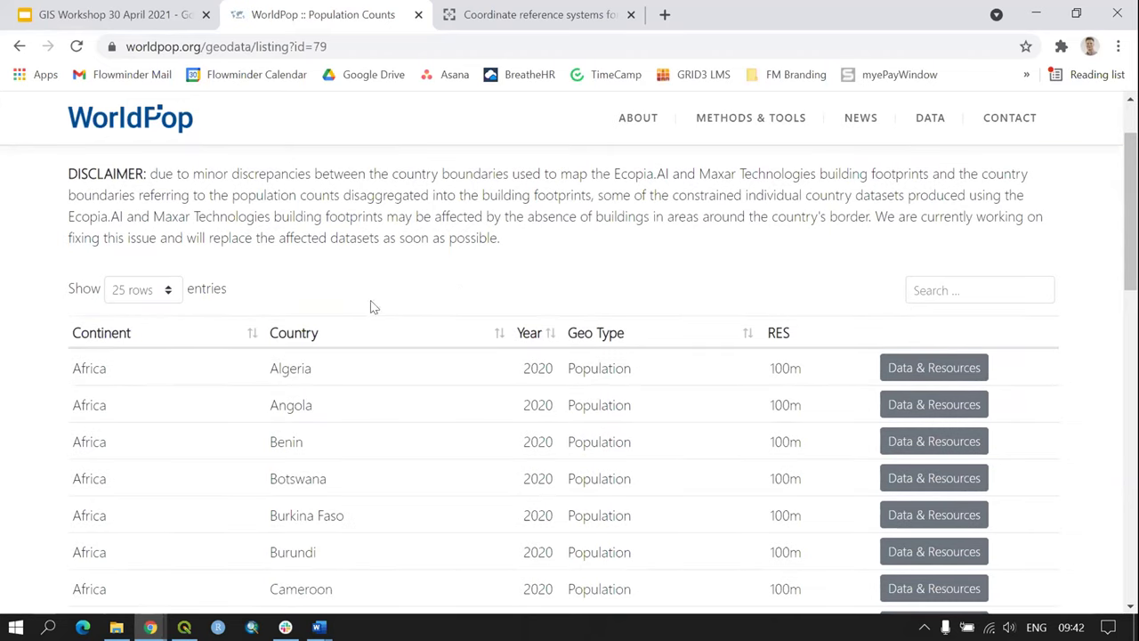
scroll(371, 317, "down", 2)
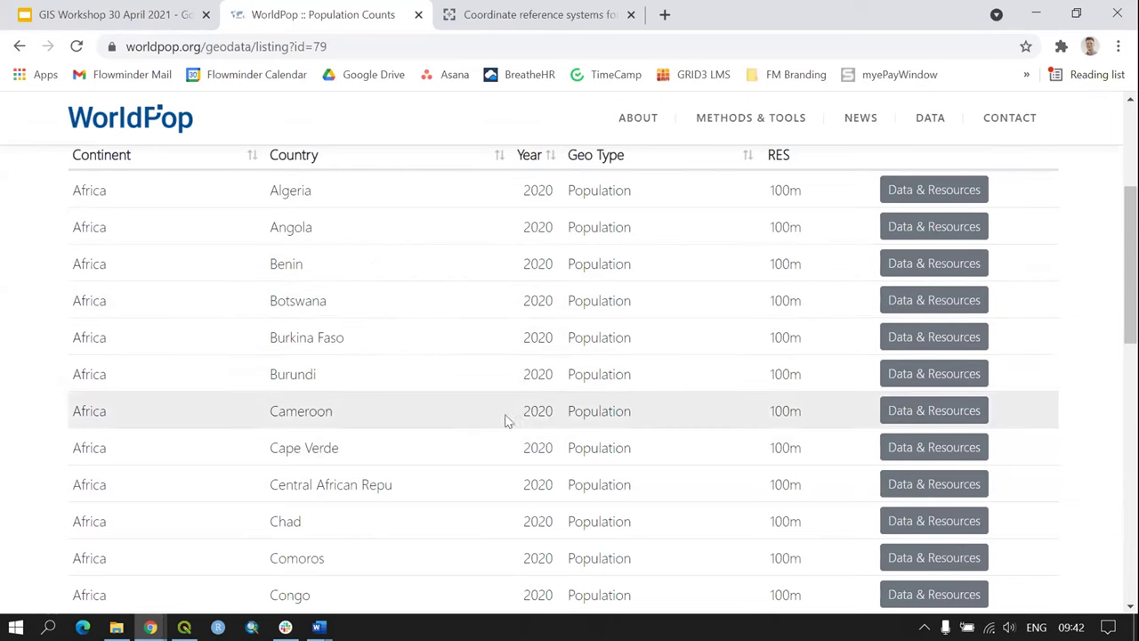
scroll(423, 497, "up", 2)
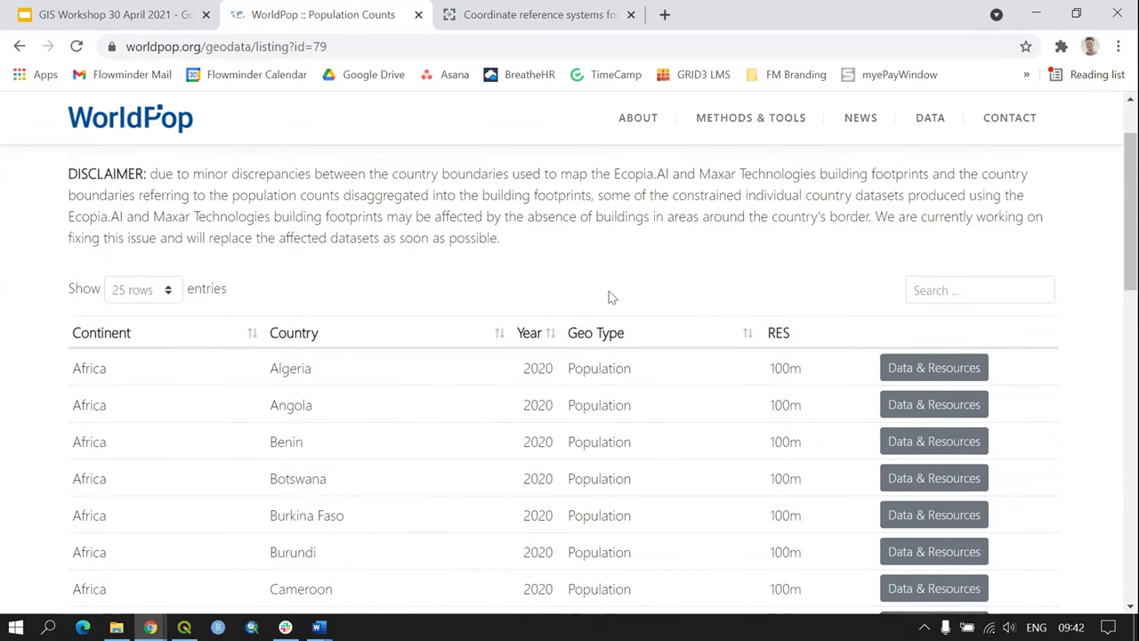
left_click(969, 289)
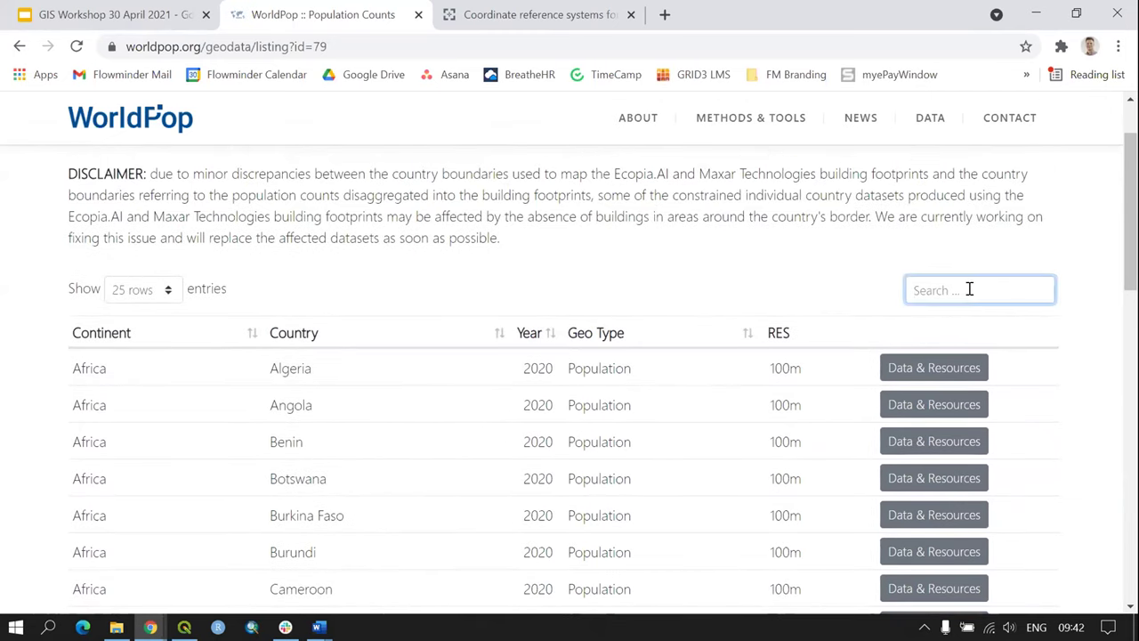
type("s")
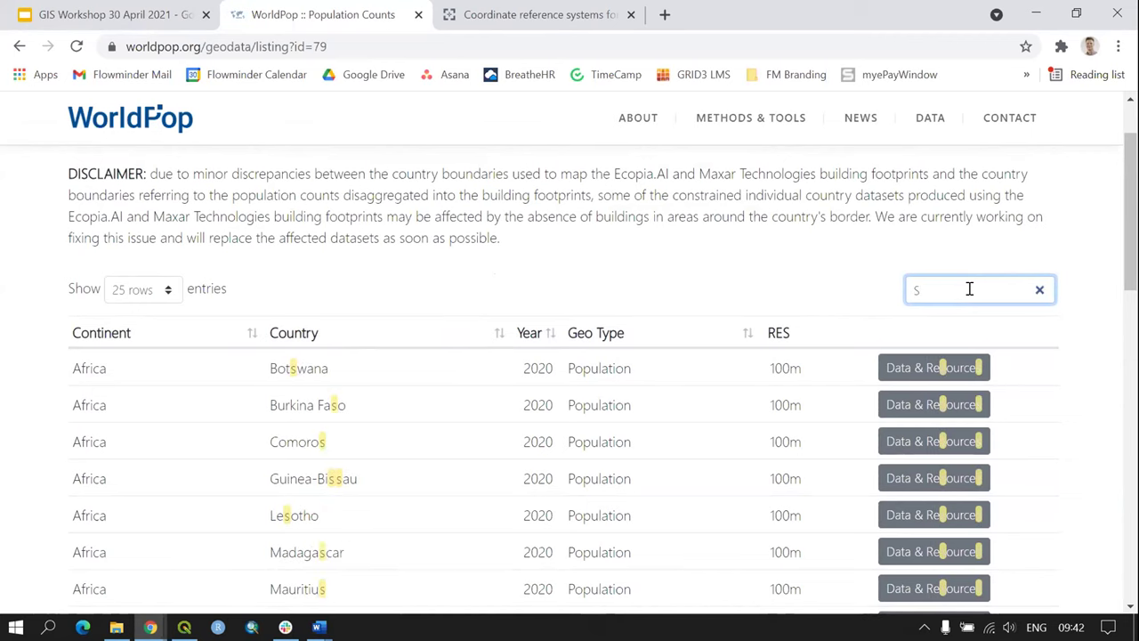
type("ierra")
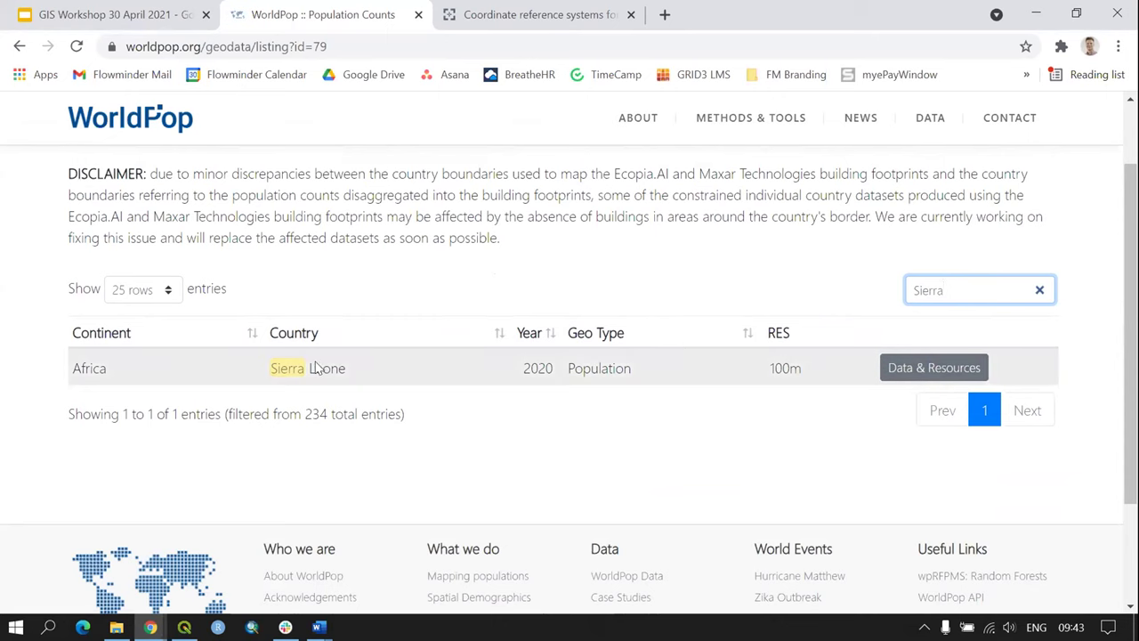
Step: Download Sierra Leone's entire 2020 dataset and show it in the DHIS2_Training folder
left_click(932, 372)
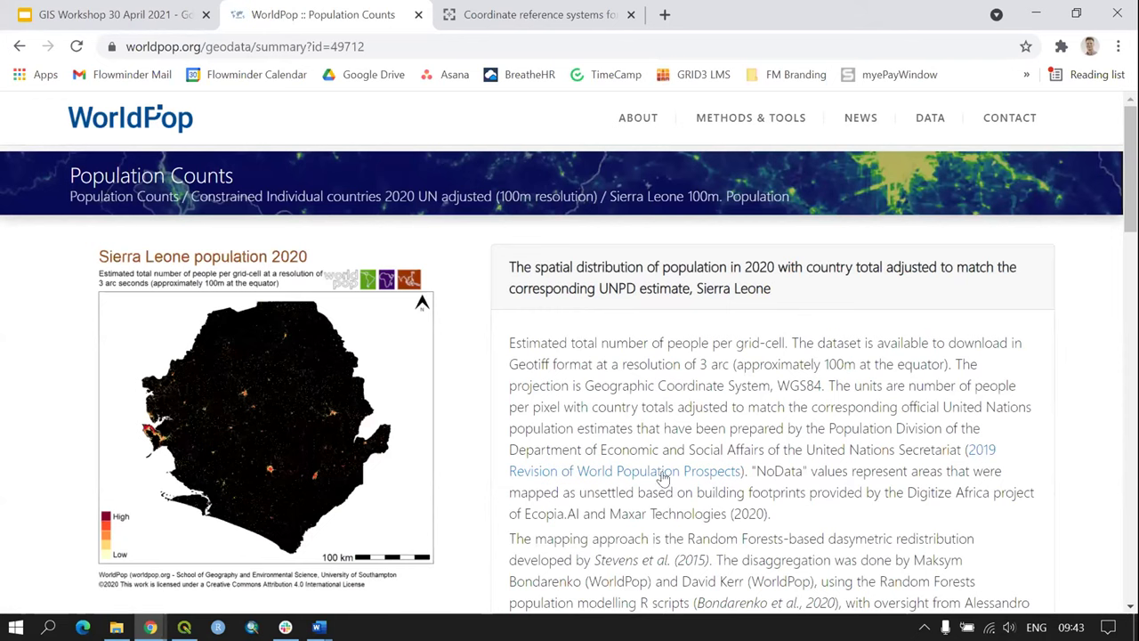
scroll(735, 350, "down", 1)
scroll(735, 351, "down", 6)
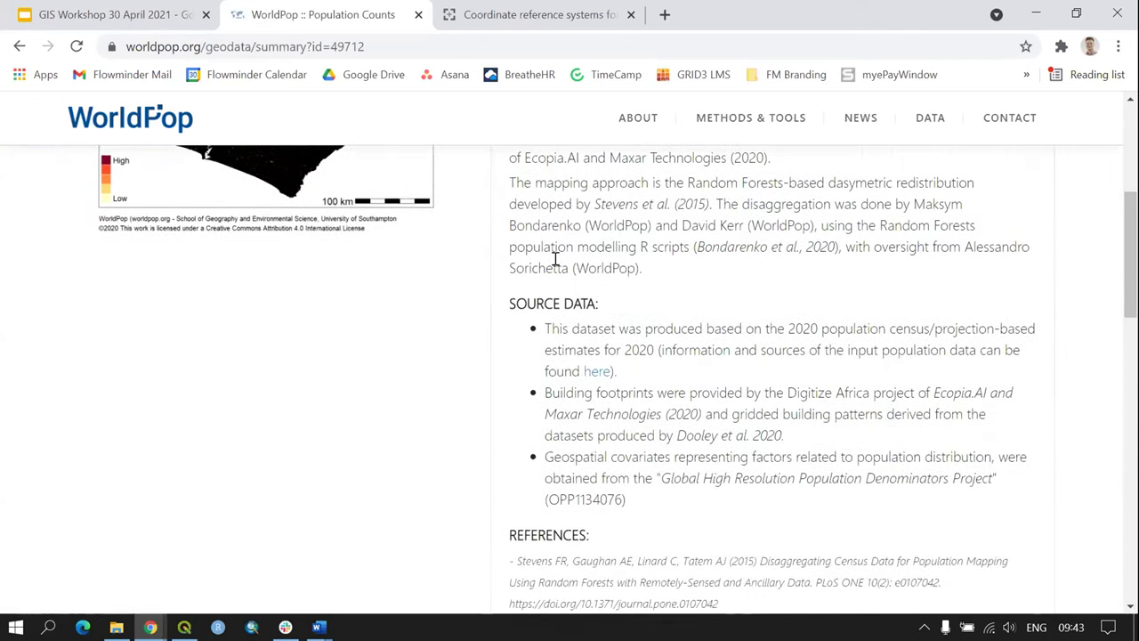
scroll(555, 259, "down", 10)
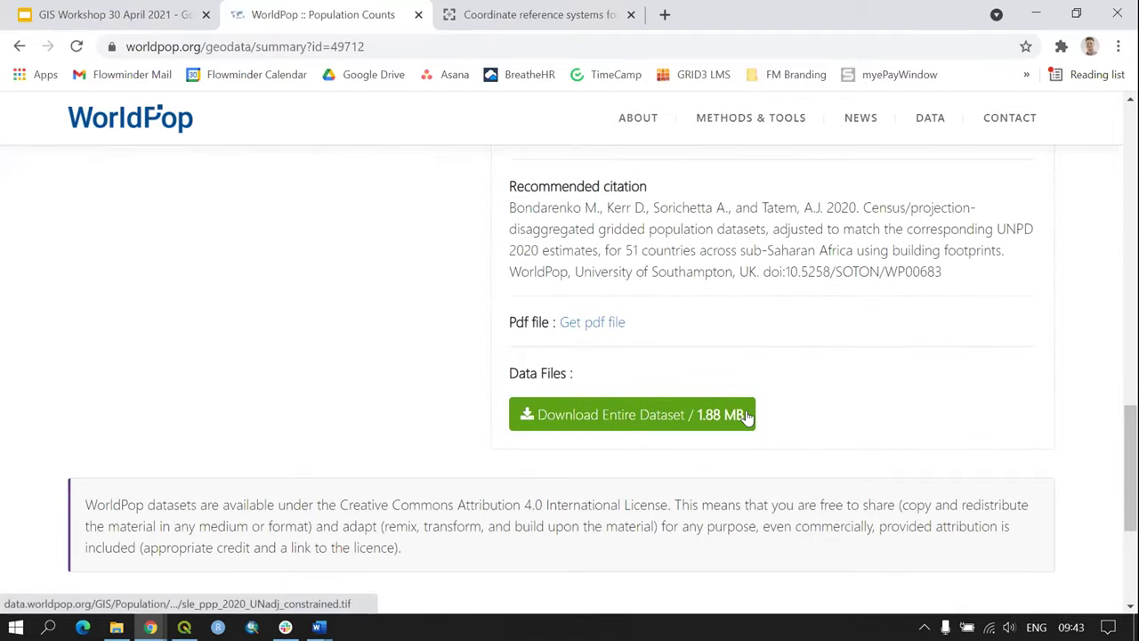
left_click(654, 432)
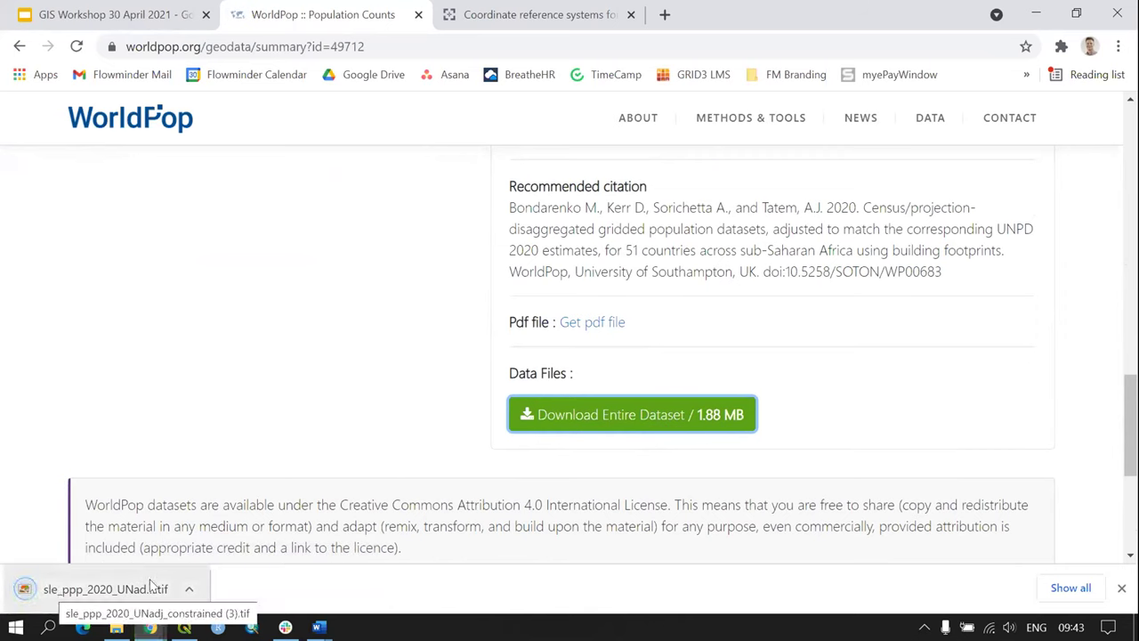
left_click(142, 590)
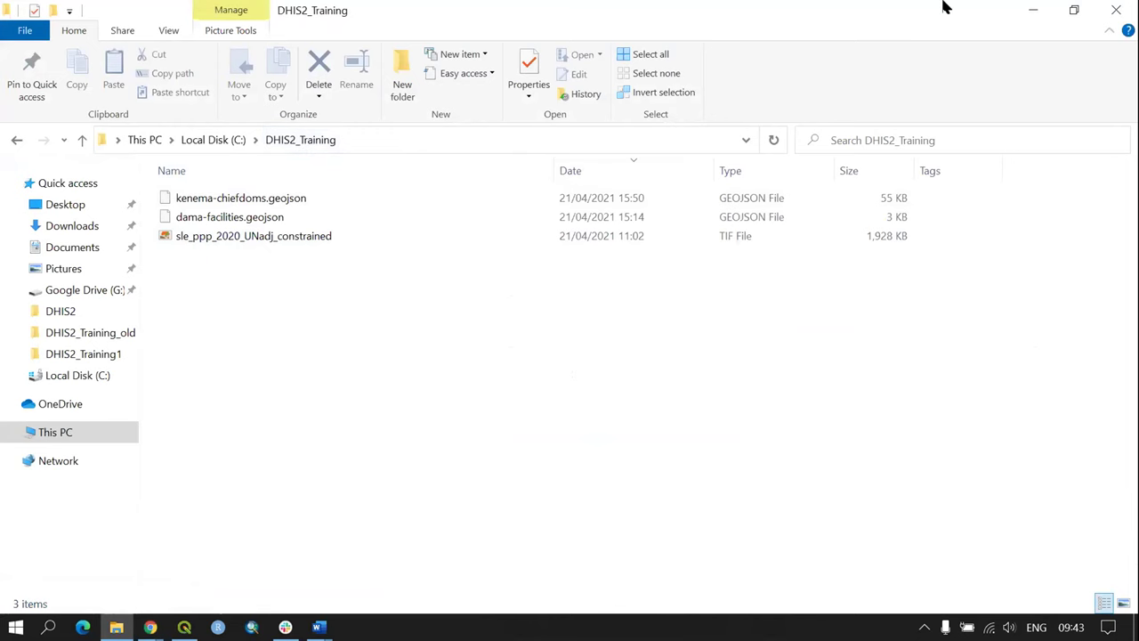
Step: Minimise the DHIS2_Training File Explorer window to get back to the browser
key("super+Down")
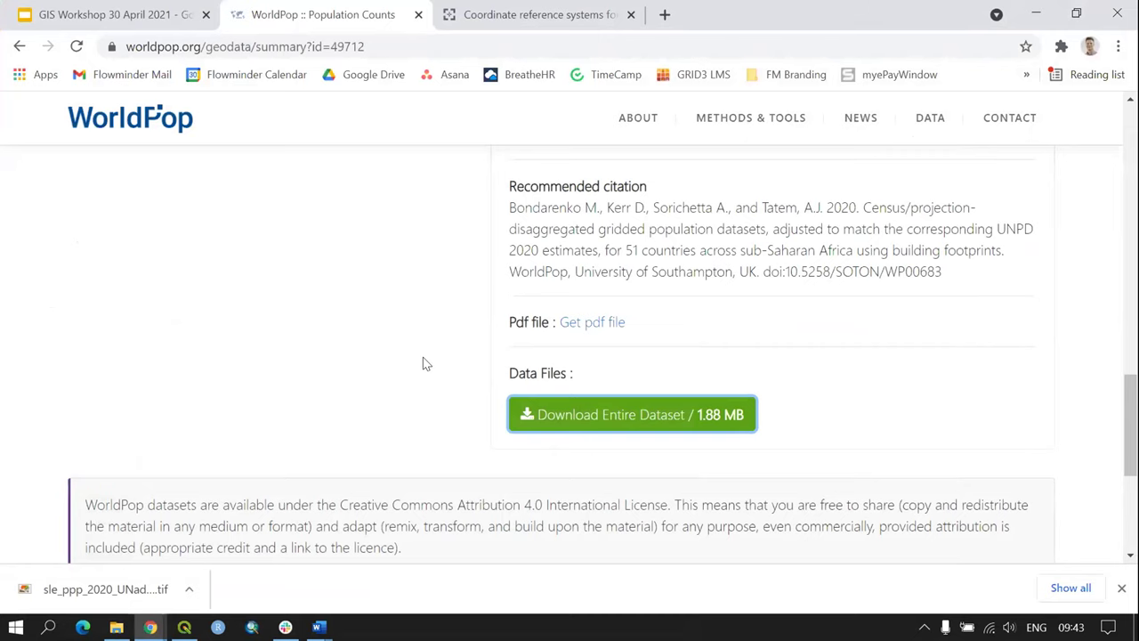
scroll(417, 359, "up", 2)
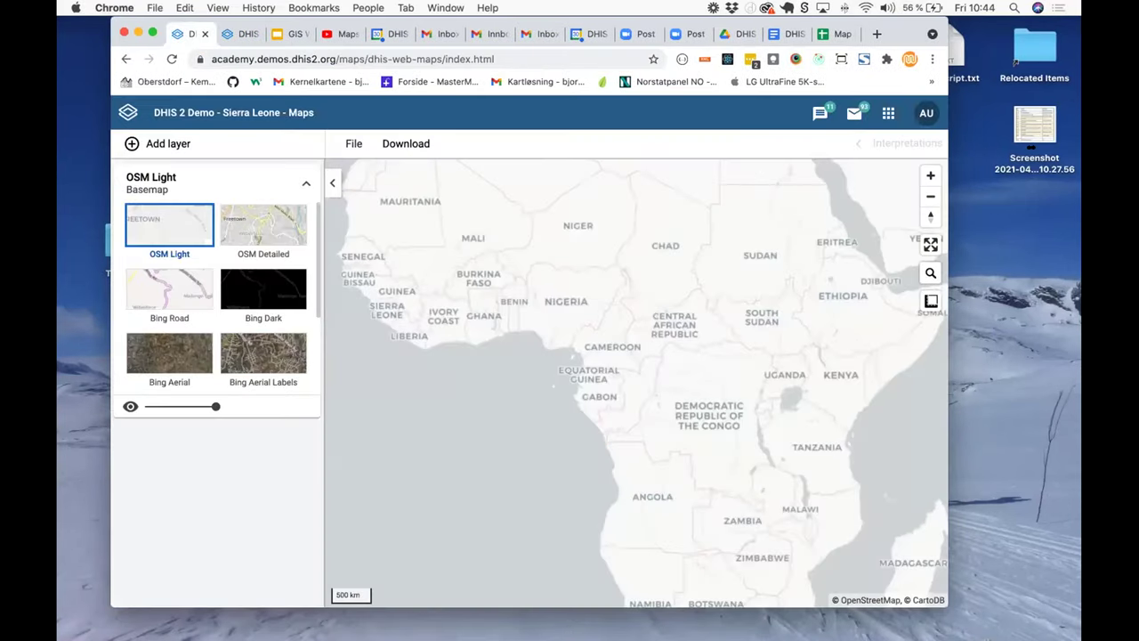
Step: Widen the Chrome window on both sides and reload the DHIS2 Maps page
left_click_drag(948, 153, 1077, 154)
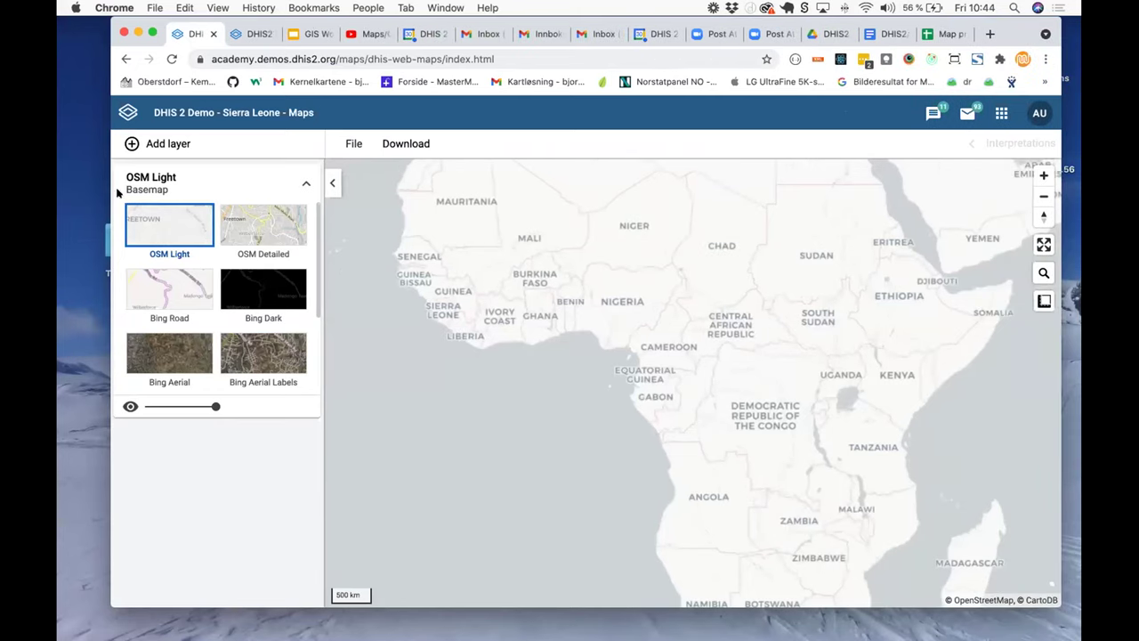
left_click_drag(90, 190, 63, 191)
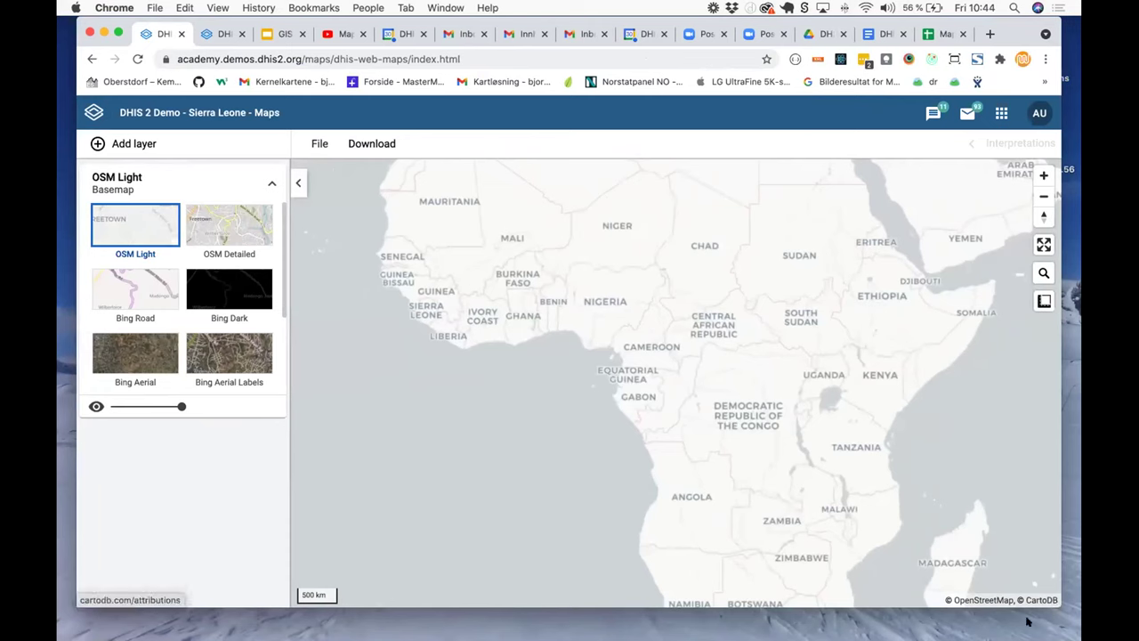
left_click(137, 59)
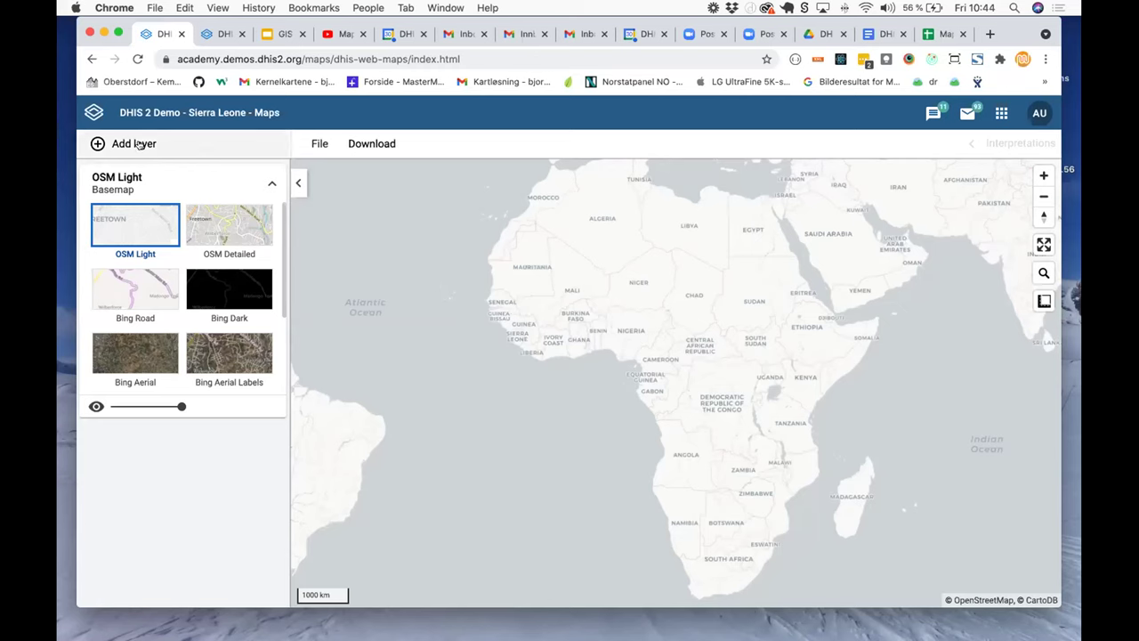
Step: Add a Boundaries layer for Kenema at the Chiefdom level
left_click(135, 142)
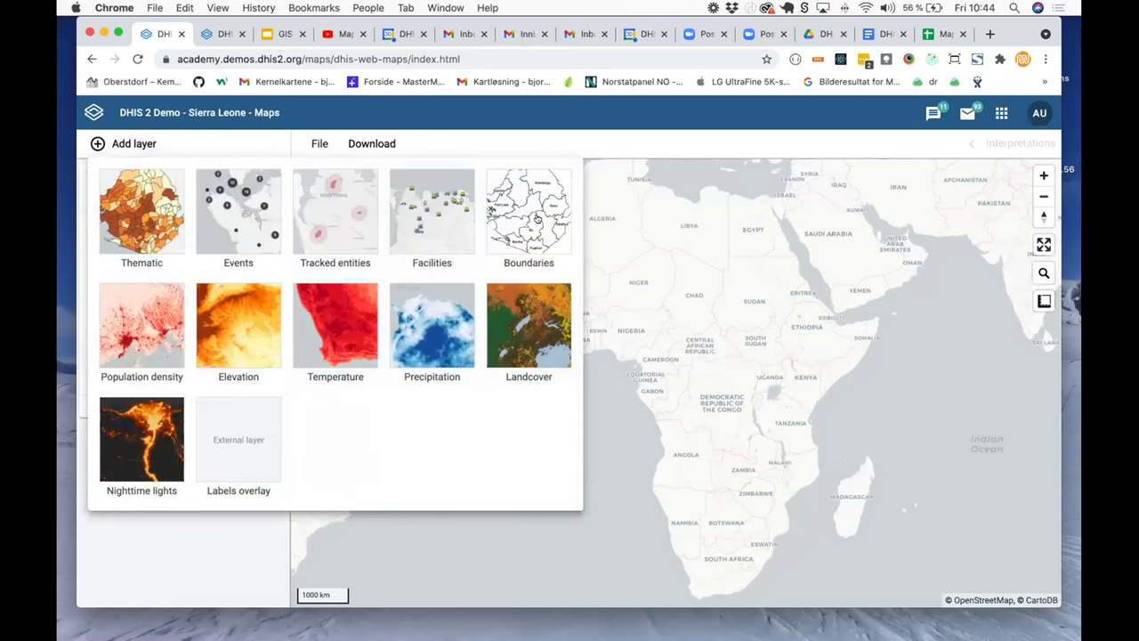
left_click(538, 219)
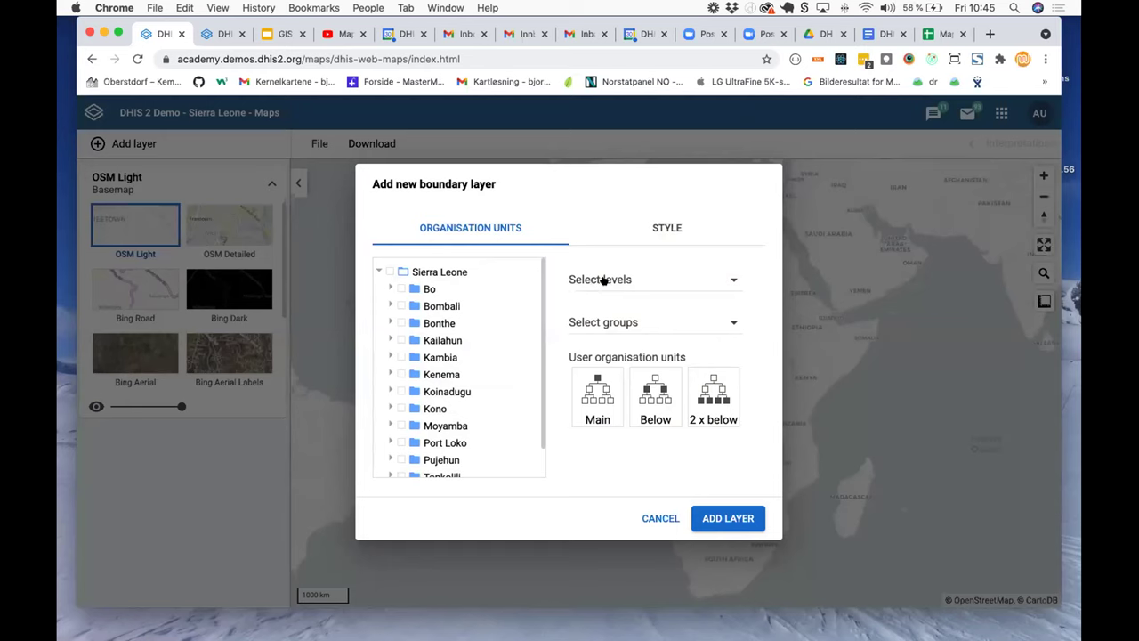
left_click(401, 374)
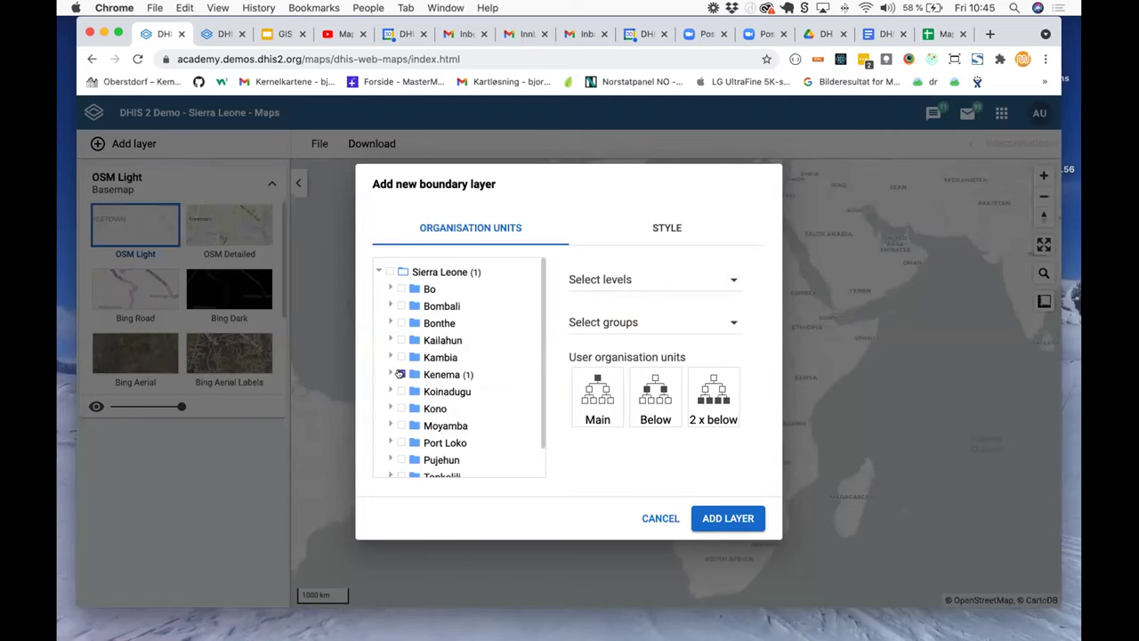
left_click(598, 283)
left_click(610, 326)
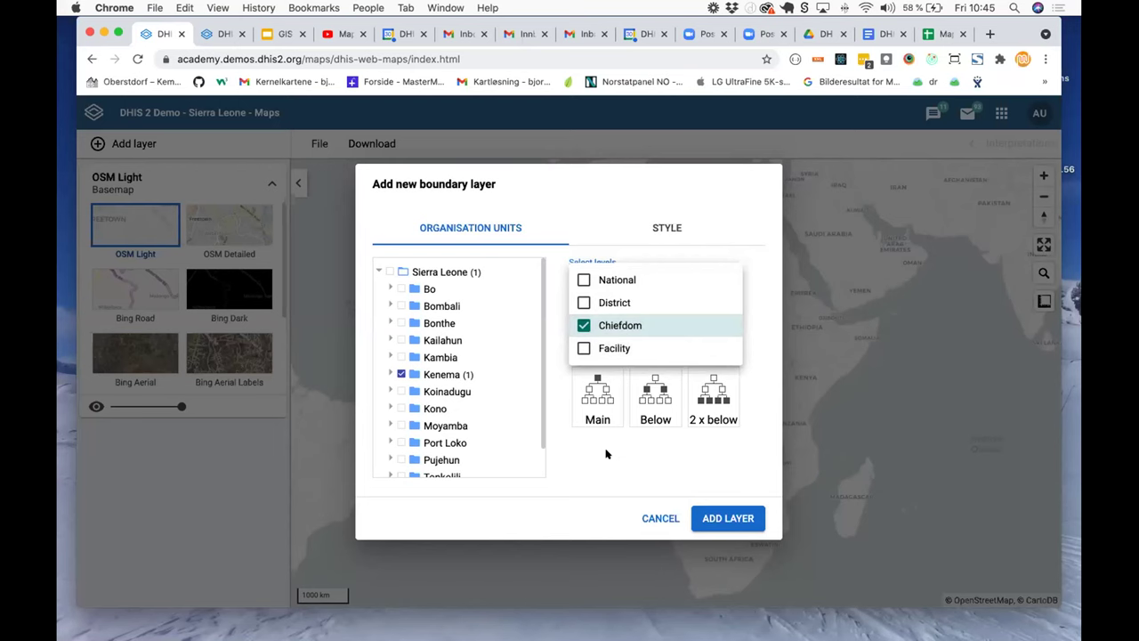
left_click(606, 455)
left_click(735, 514)
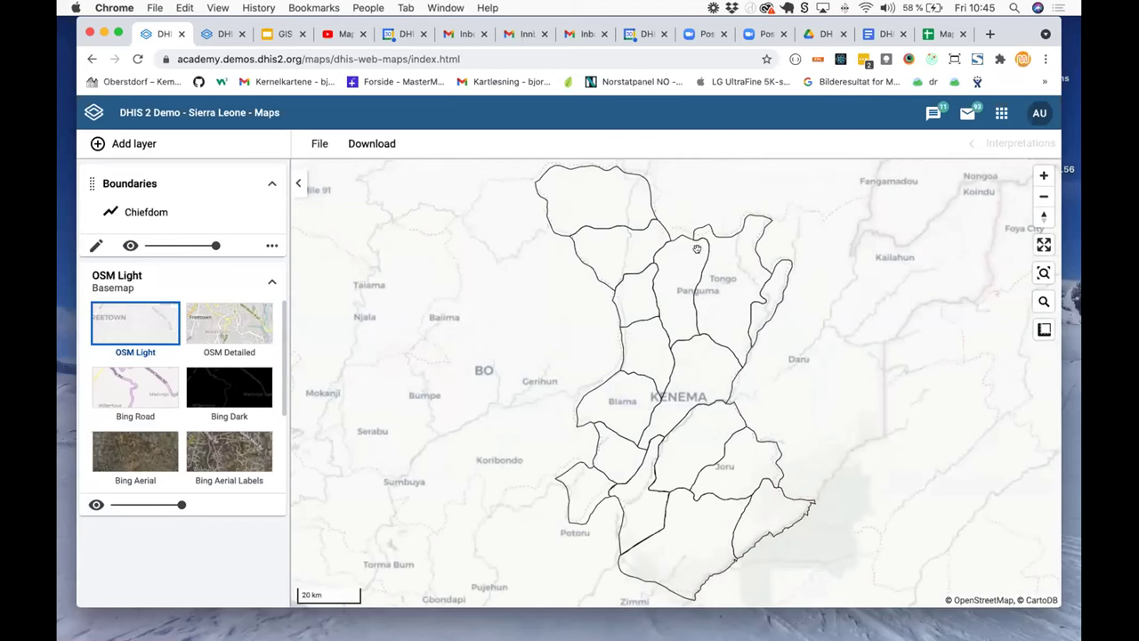
left_click(271, 247)
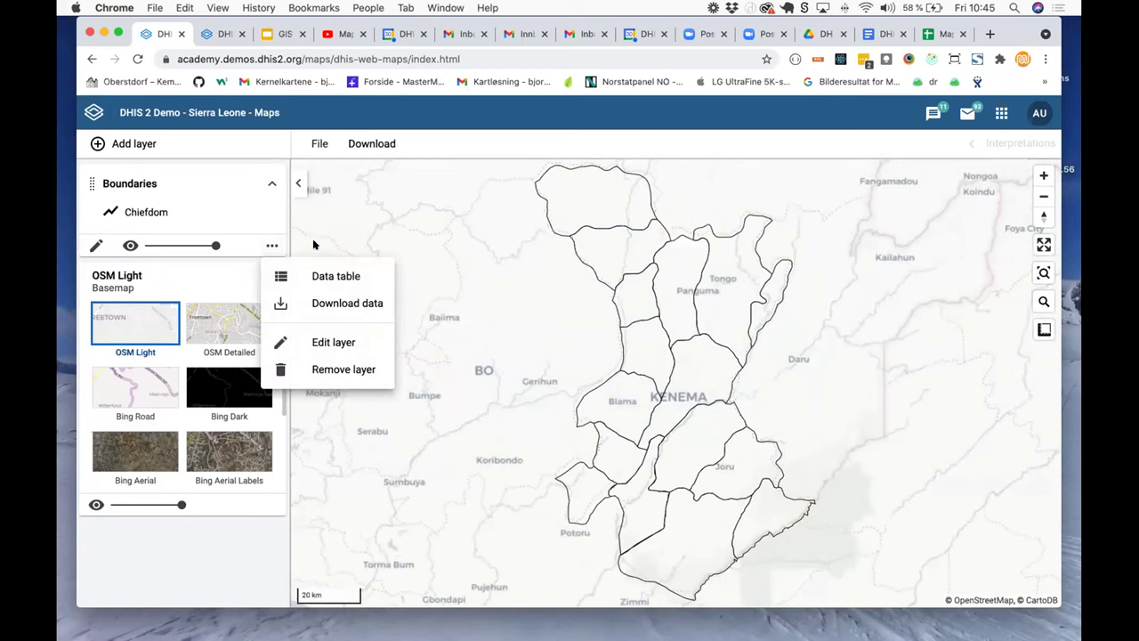
Step: Download the Boundaries layer's data as GeoJSON
left_click(365, 302)
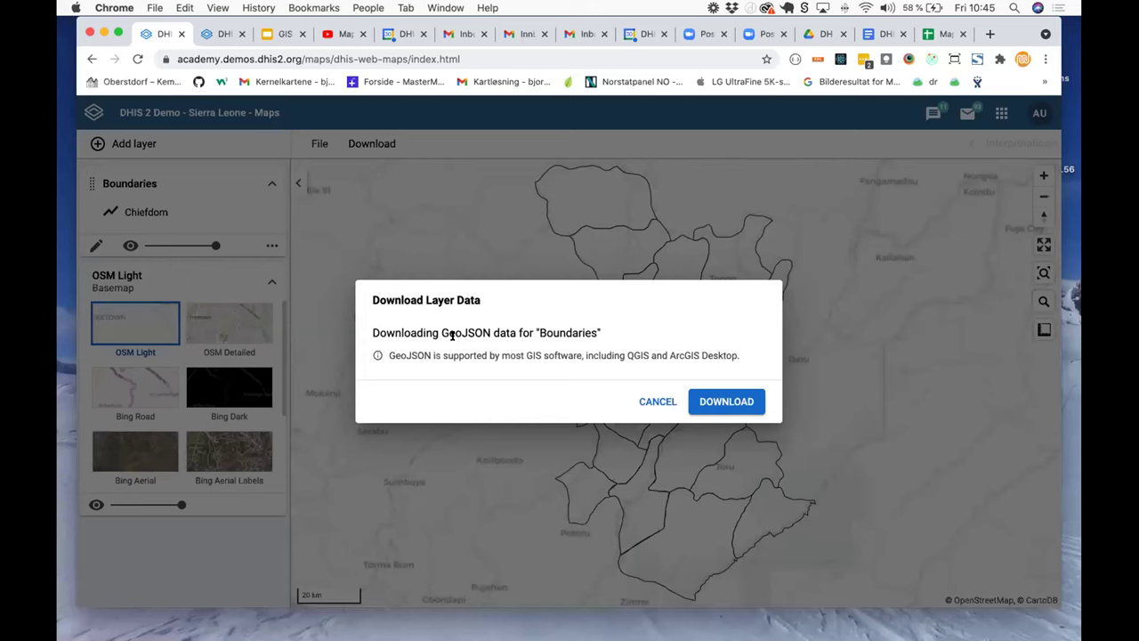
left_click(741, 405)
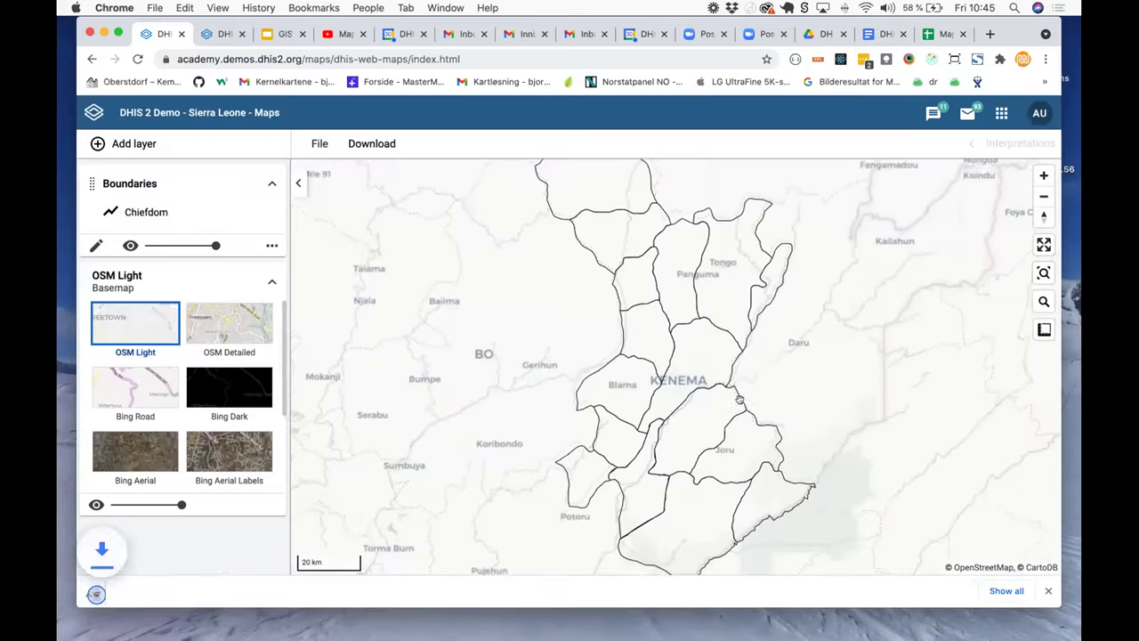
Step: Rename the downloaded Boundaries.geojson to kenema_chiefdoms.geojson
left_click(97, 587)
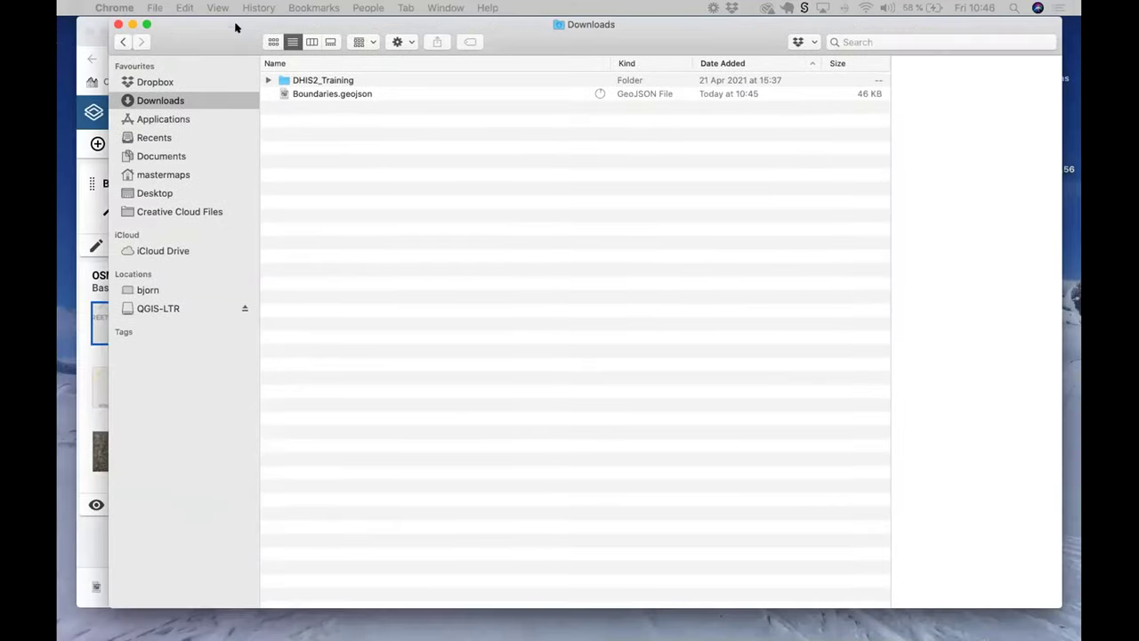
left_click(311, 93)
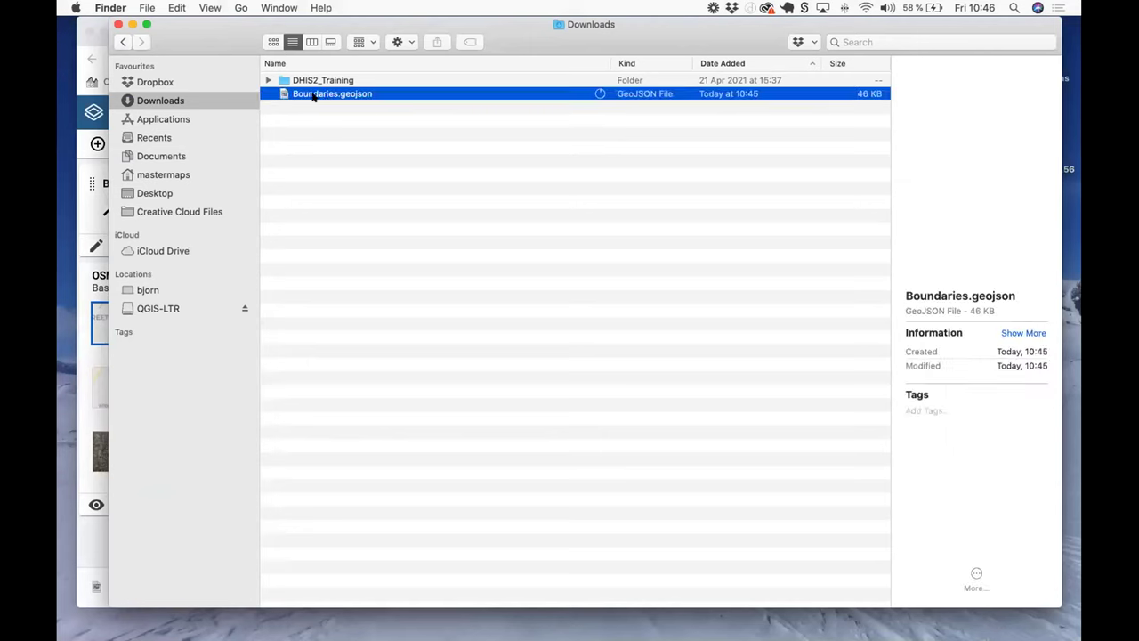
left_click(327, 94)
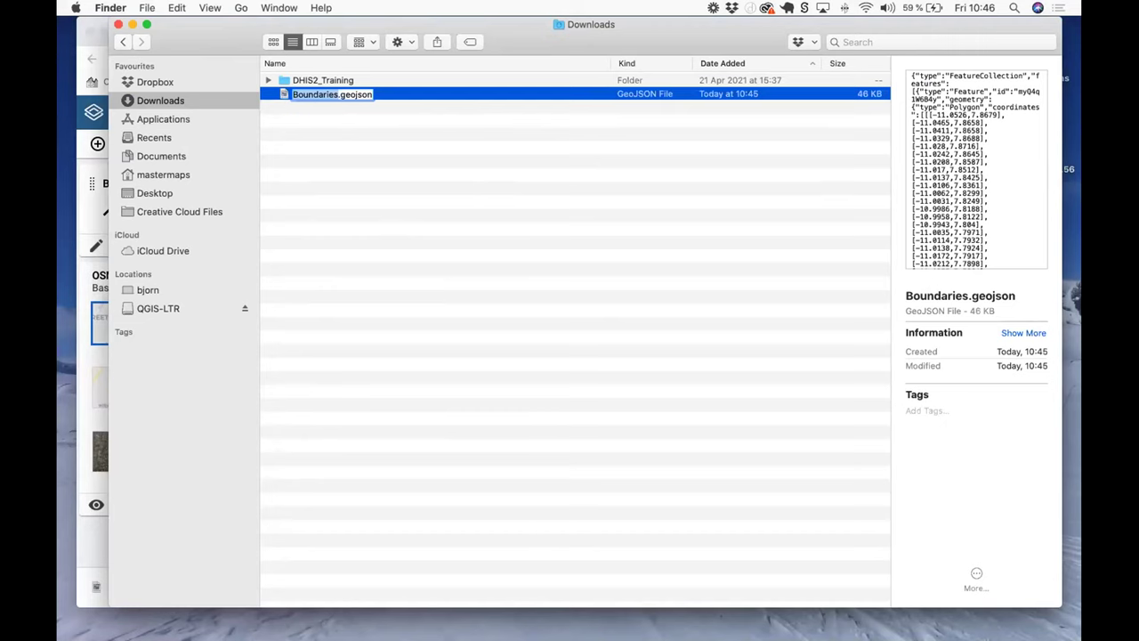
type("kene")
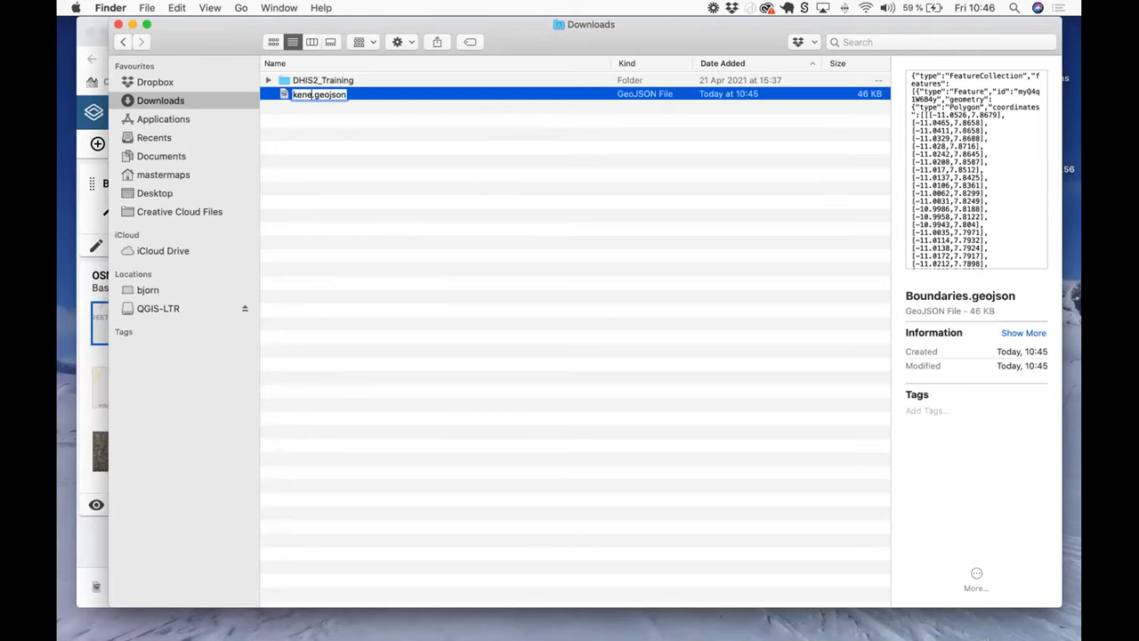
type("ma_chiefdoms")
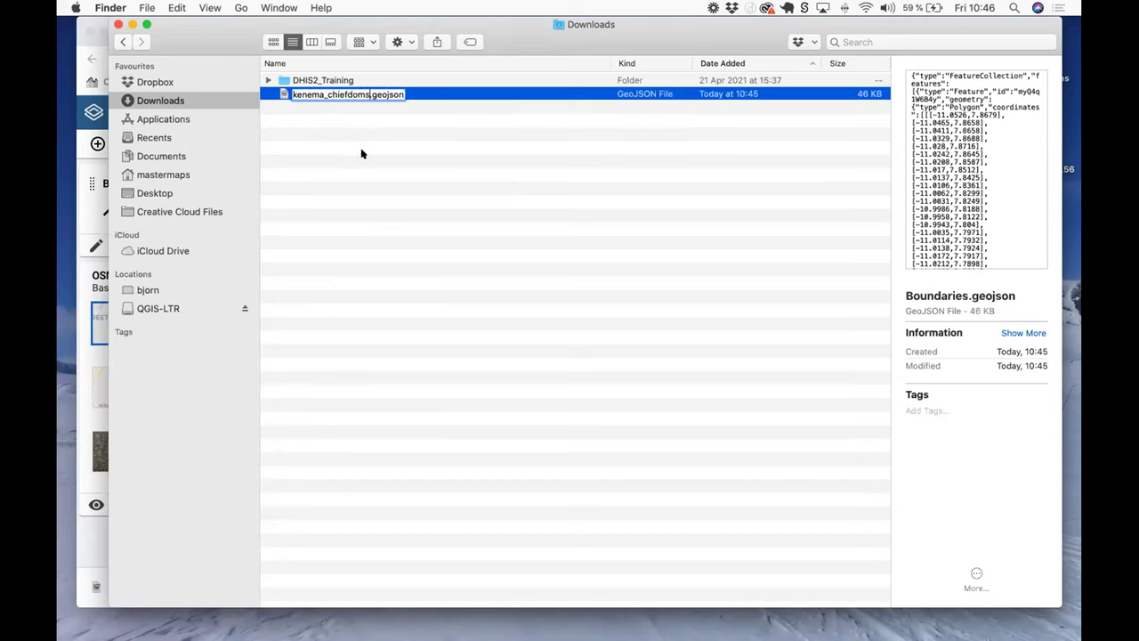
key("Return")
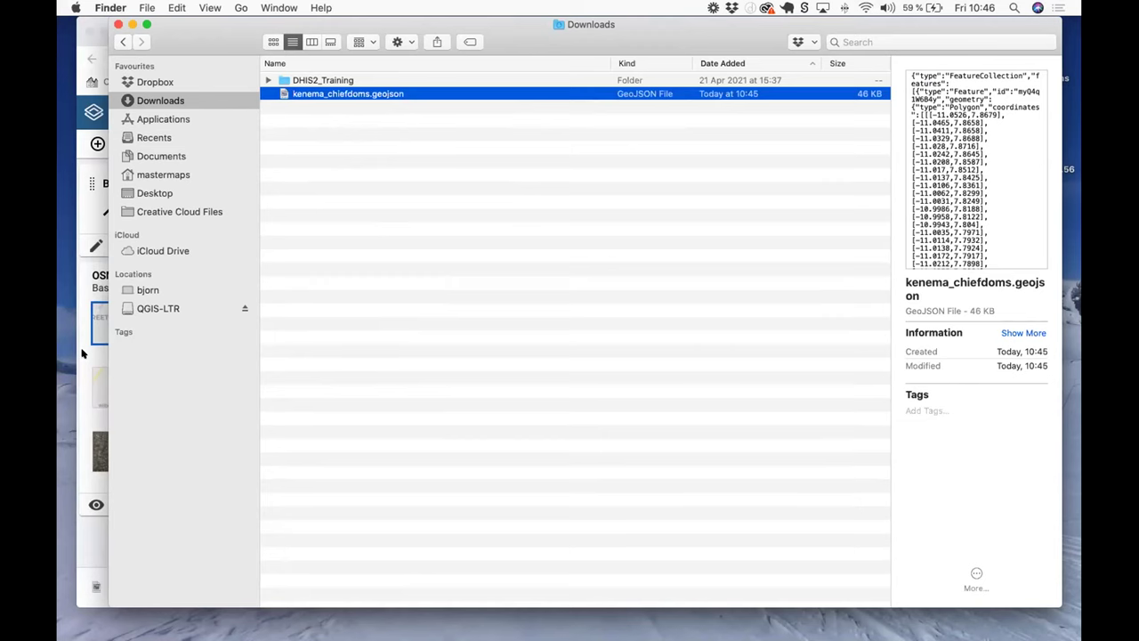
left_click(81, 353)
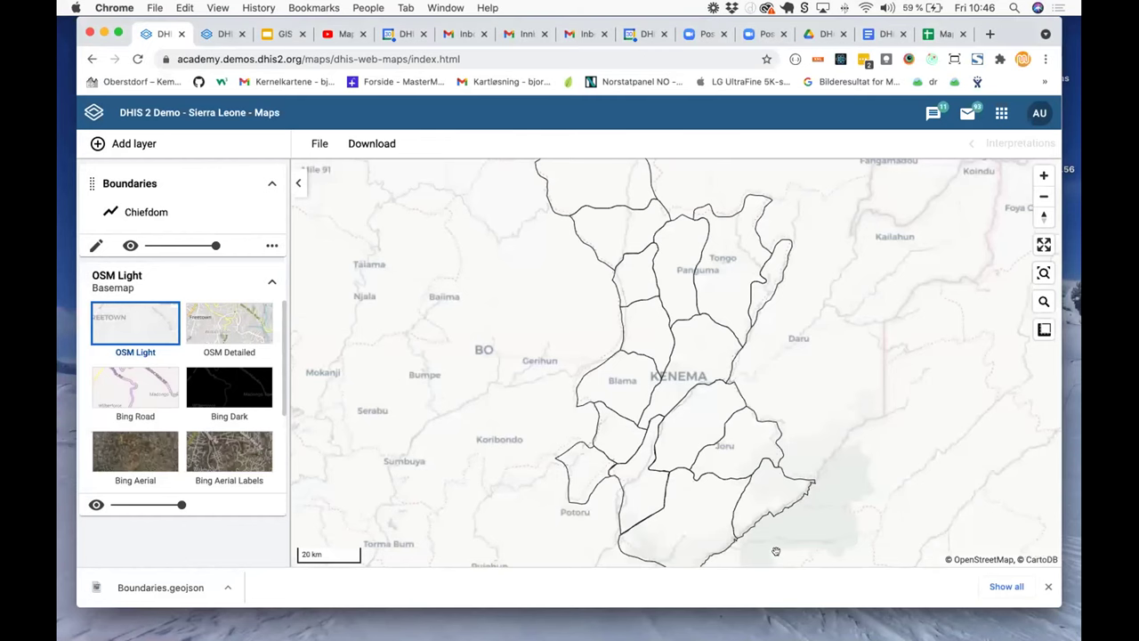
Step: Dismiss Chrome's downloads bar so the Kenema chiefdom map fills the window
left_click(1047, 585)
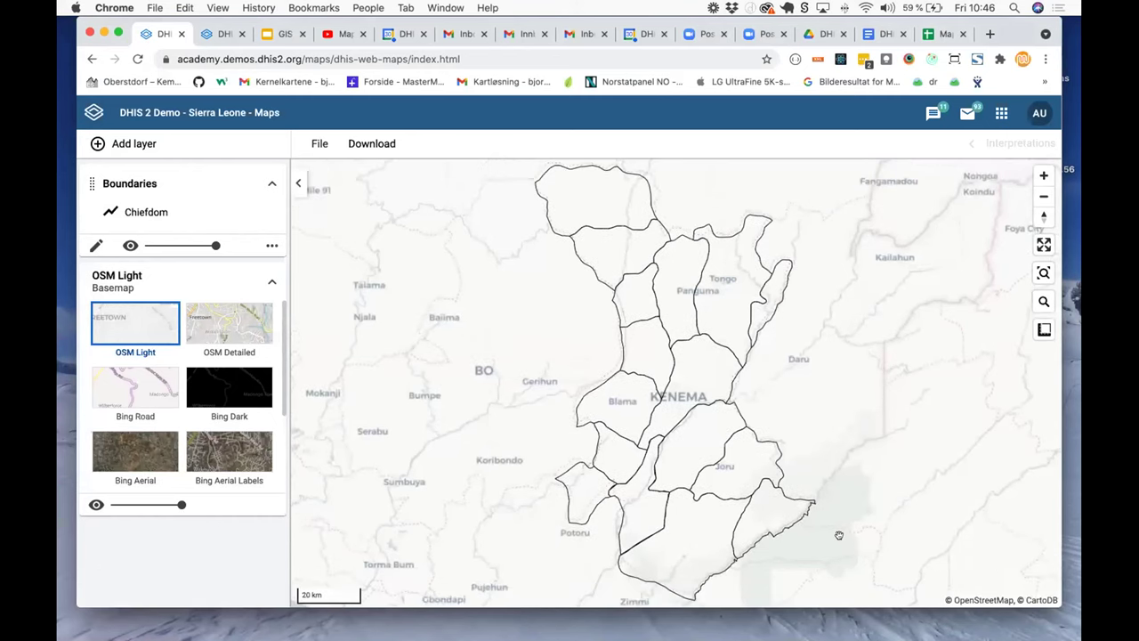
left_click_drag(839, 535, 838, 535)
left_click(145, 145)
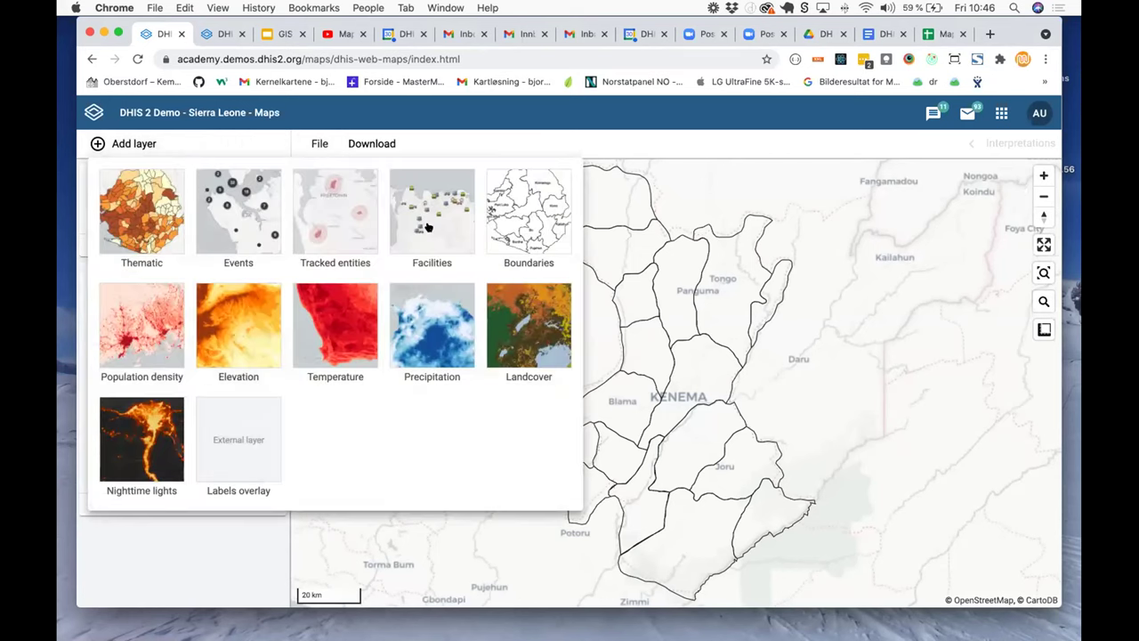
Step: Add a Facilities layer for Kenema's Dama chiefdom at Facility level, grouped by Facility Type
left_click(428, 228)
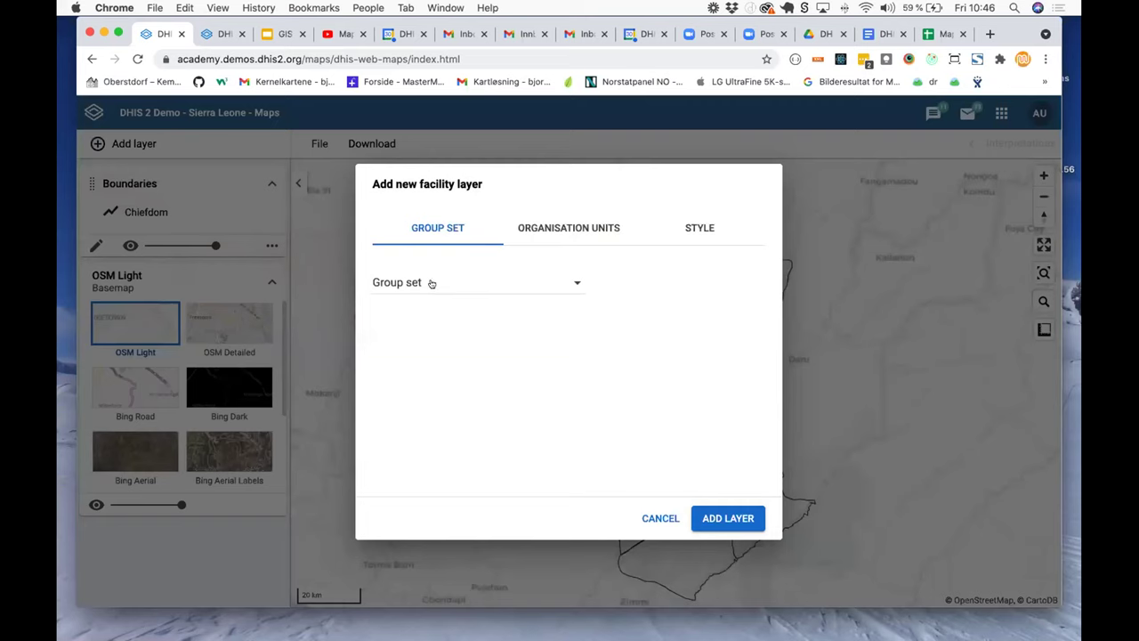
left_click(432, 283)
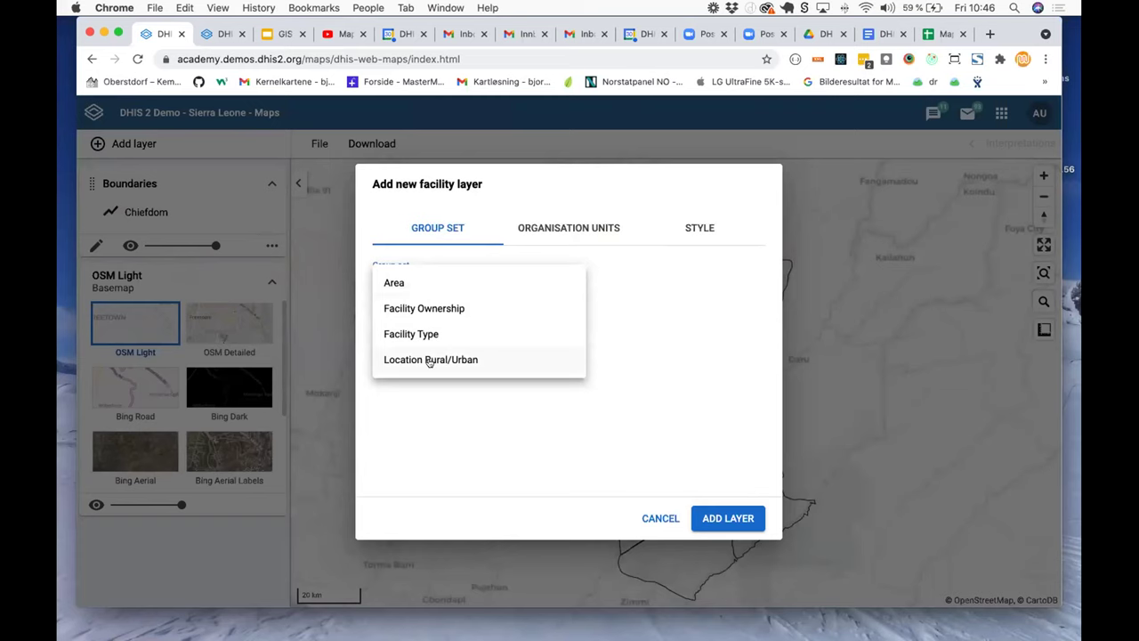
left_click(418, 335)
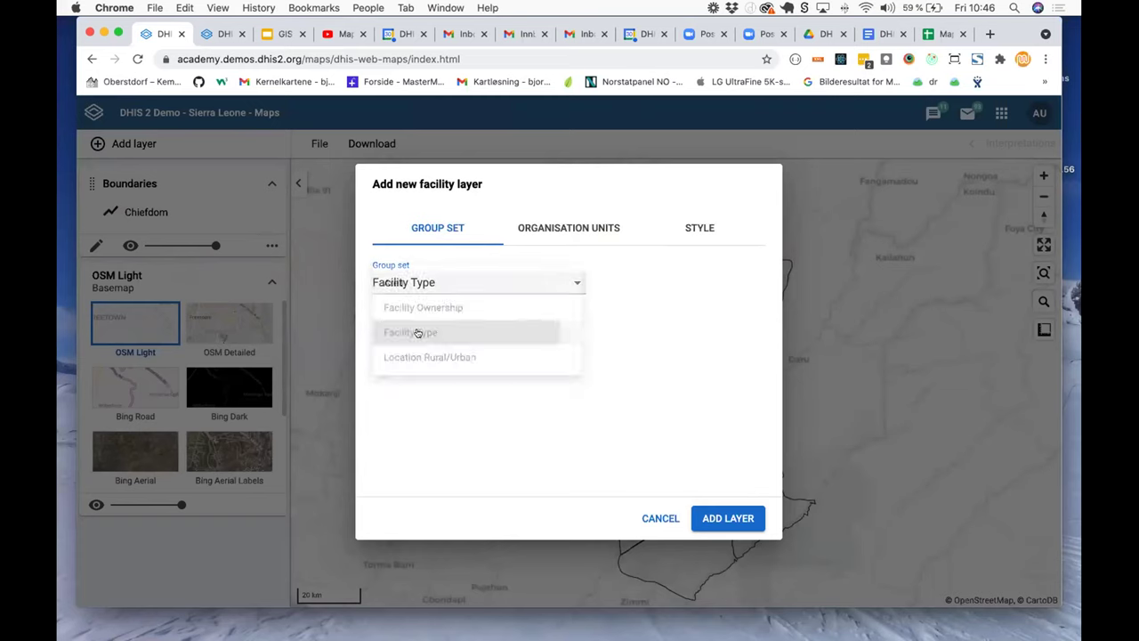
left_click(578, 229)
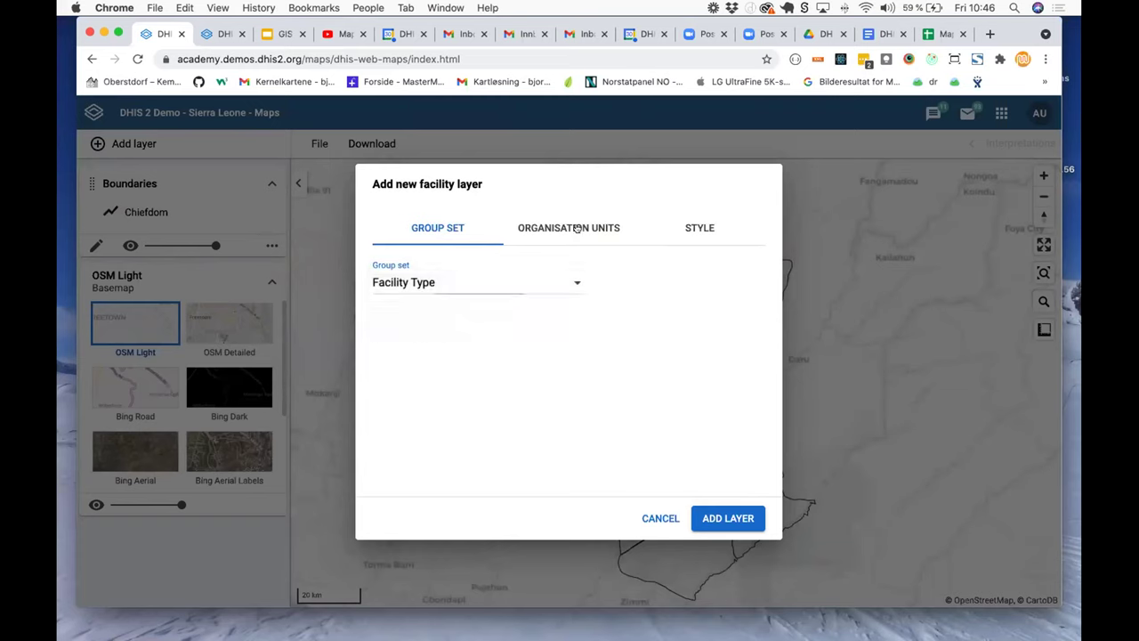
left_click(583, 279)
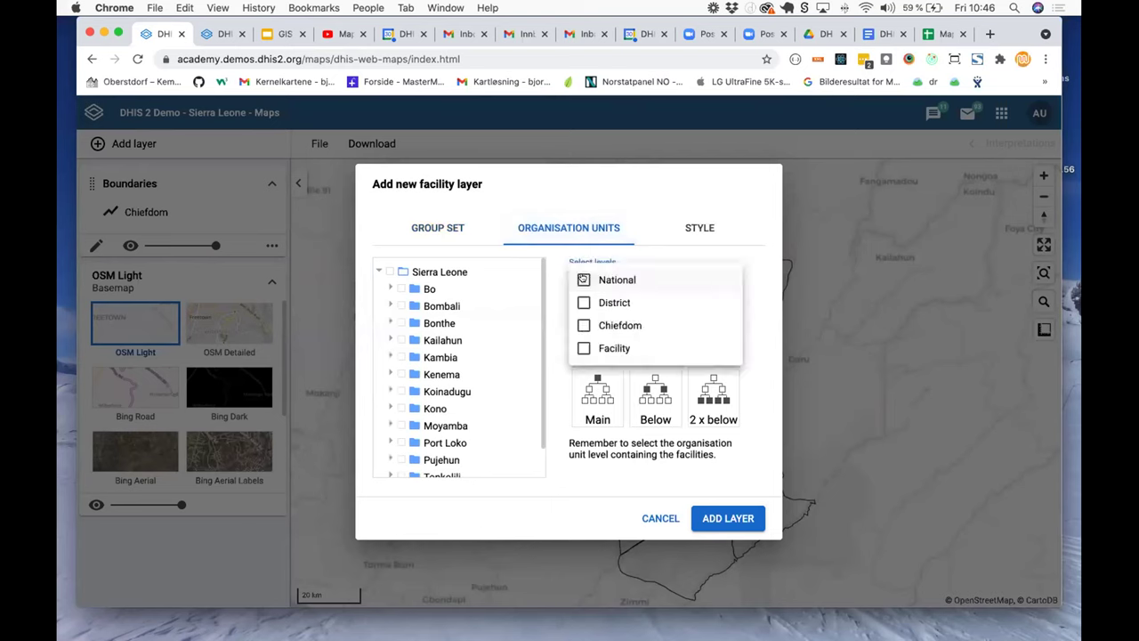
left_click(602, 348)
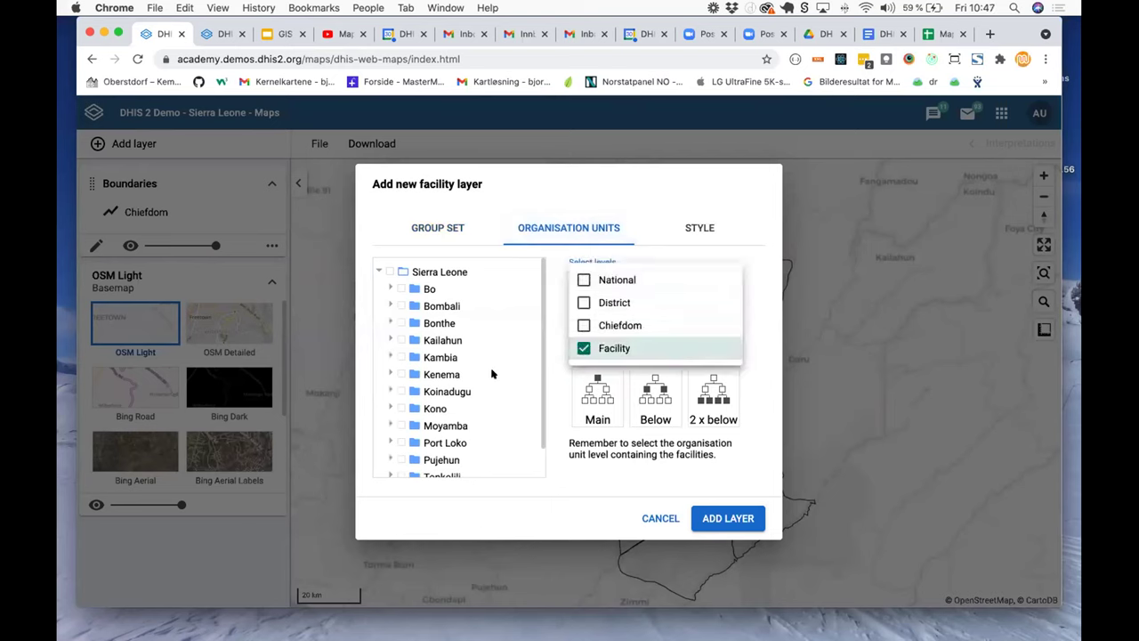
left_click(390, 377)
left_click(388, 375)
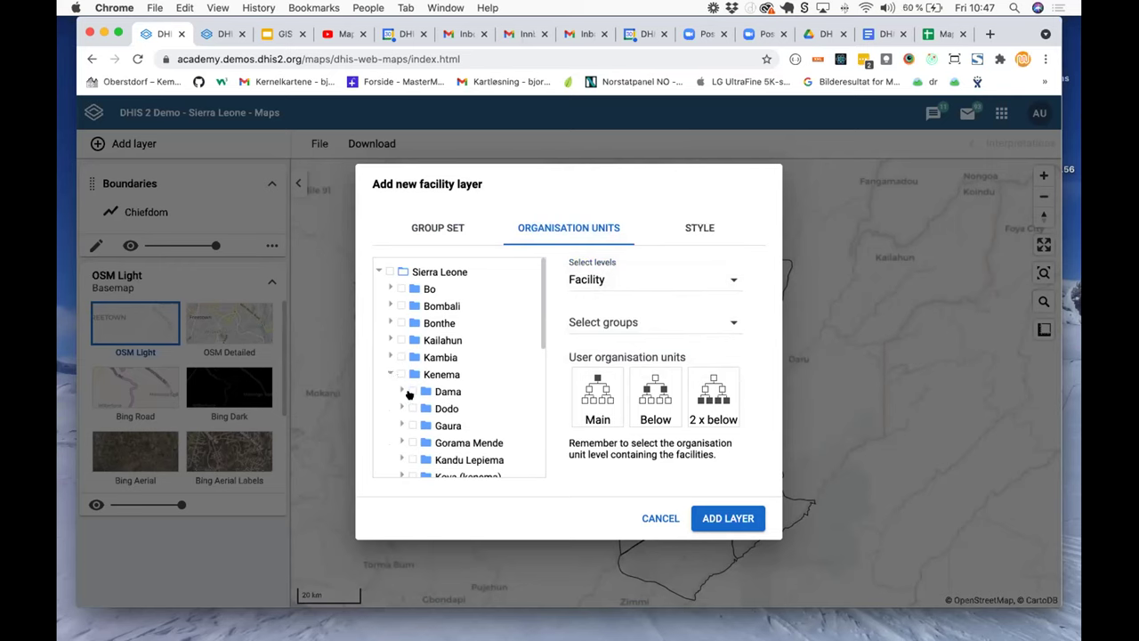
left_click(413, 392)
left_click(728, 518)
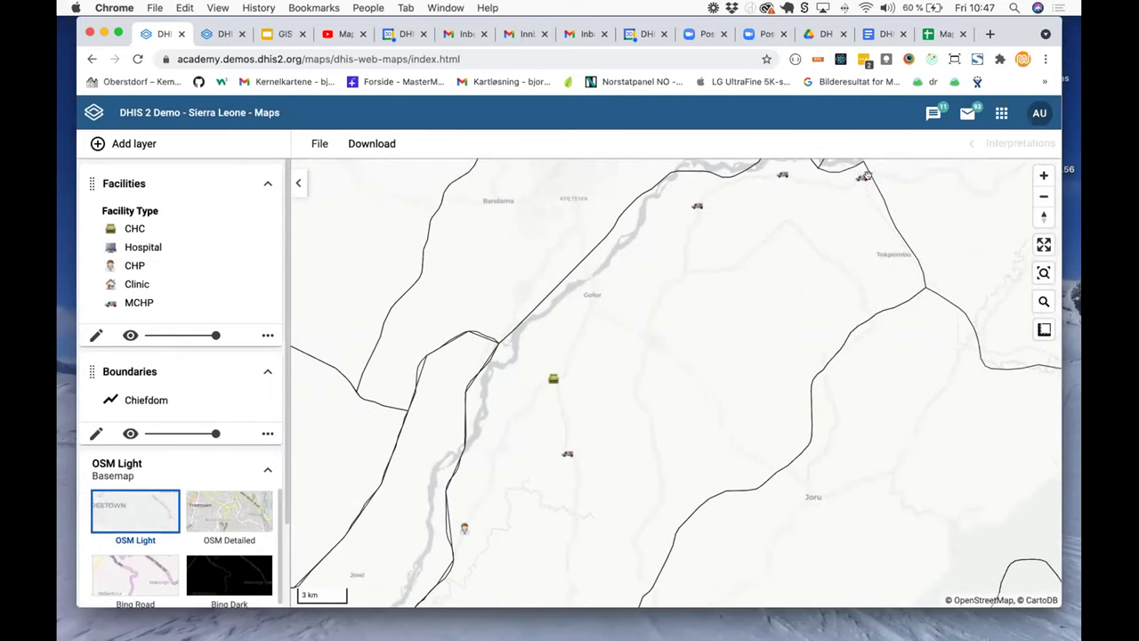
Step: Download the Facilities layer data as Facilities.geojson and switch to Finder's Downloads folder
left_click(266, 334)
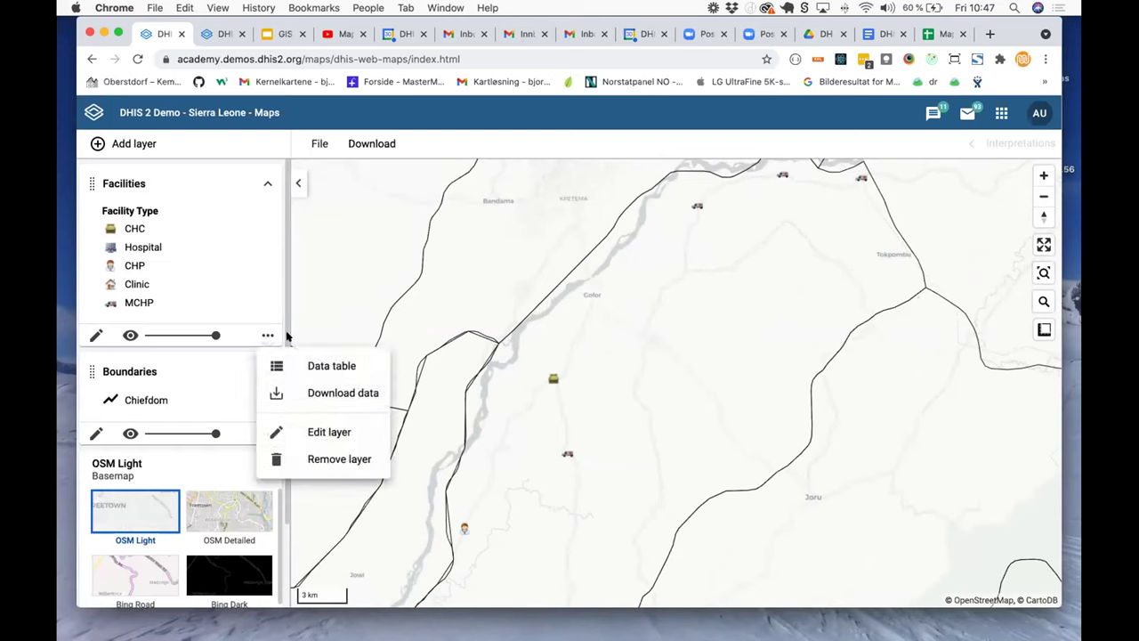
left_click(341, 393)
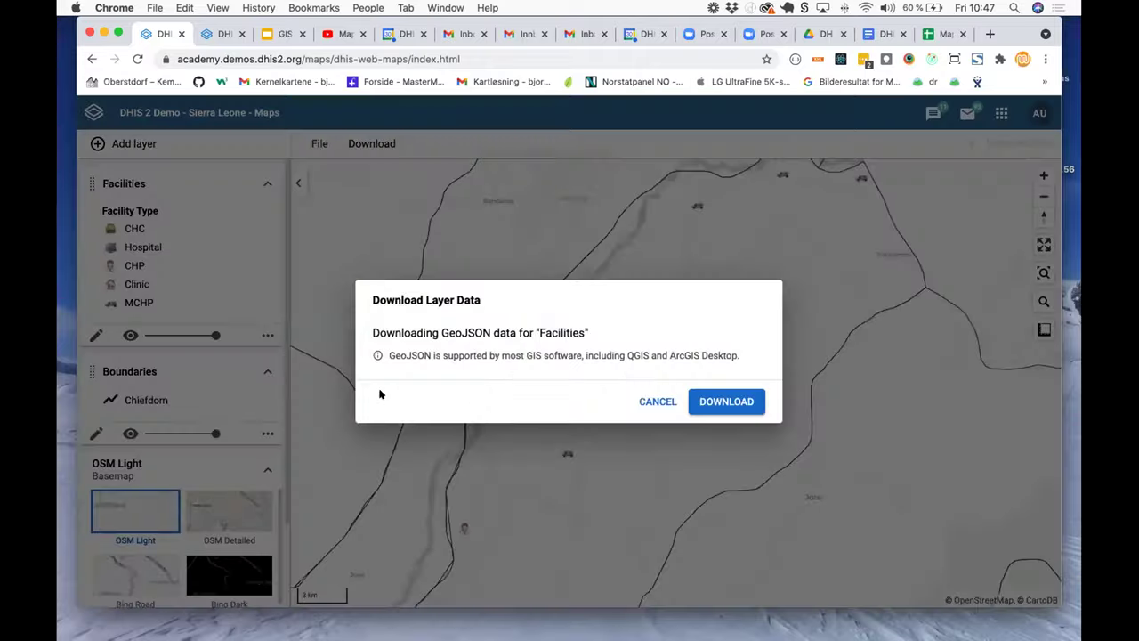
left_click(717, 402)
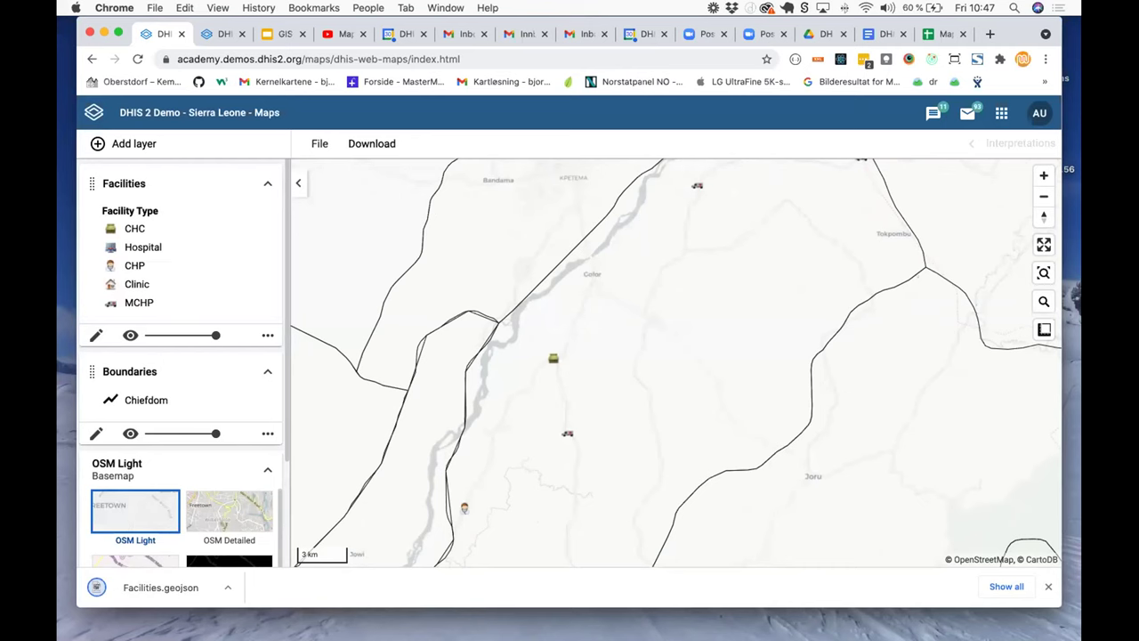
key("super+Tab")
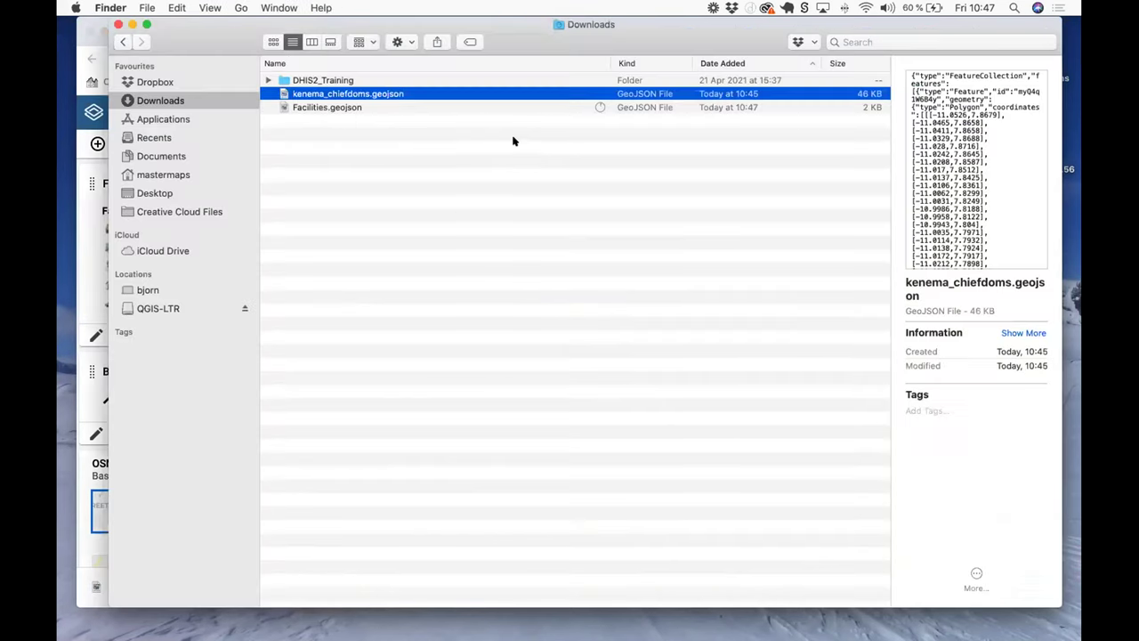
Step: Rename Facilities.geojson to dama-facilities.geojson, fixing the 'dame' typo
left_click(321, 107)
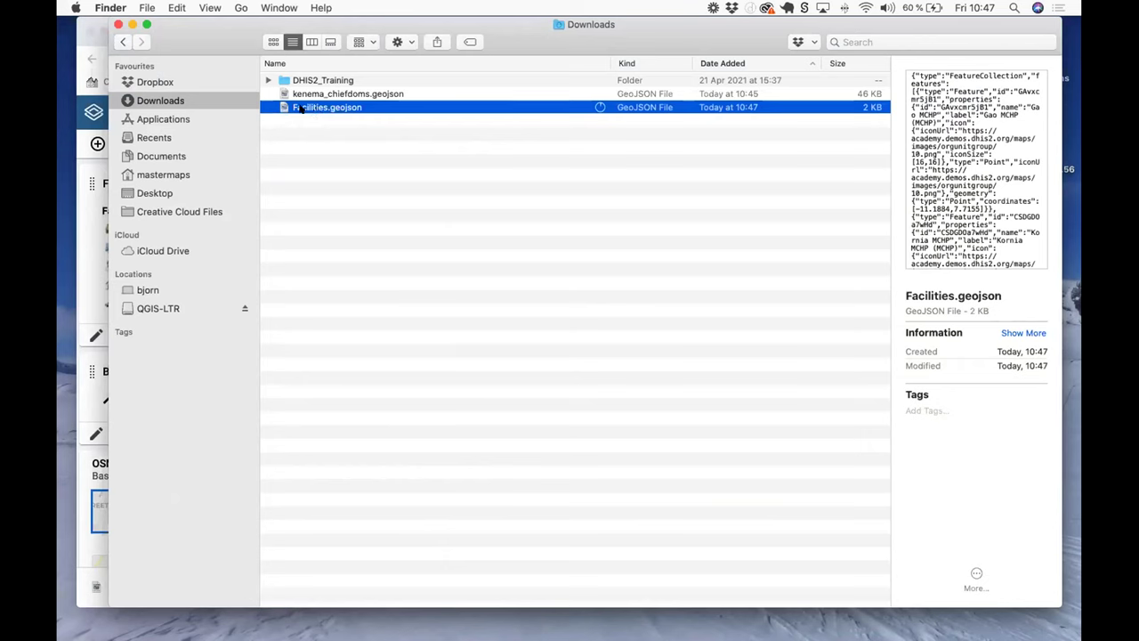
key("Return")
key("Left")
type("da")
type("me-")
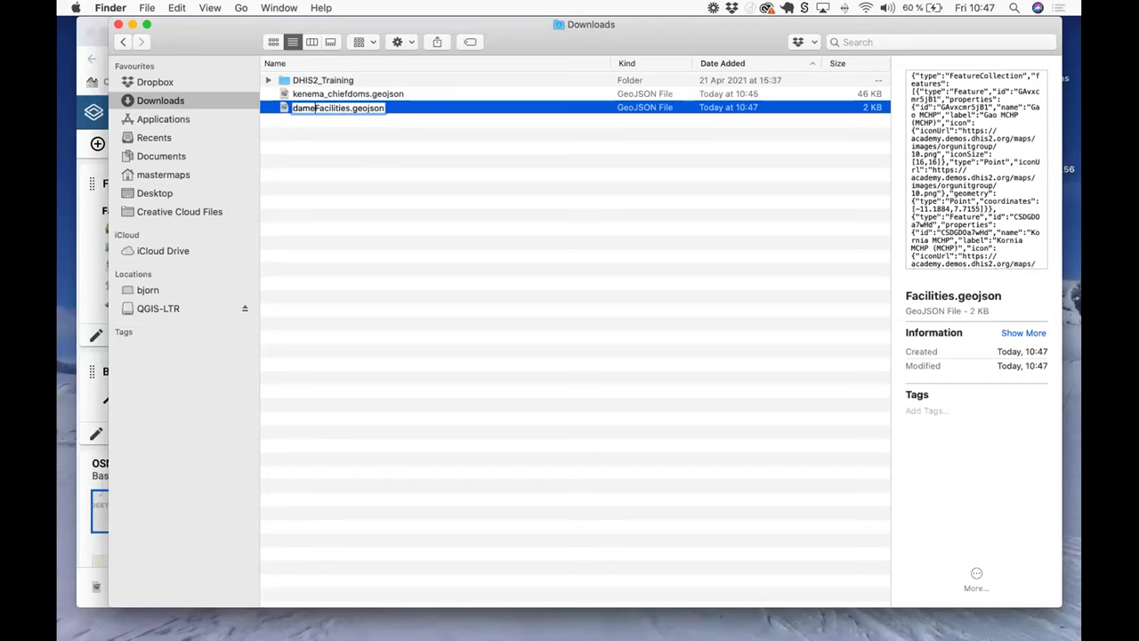
key("Delete")
type("f")
key("Return")
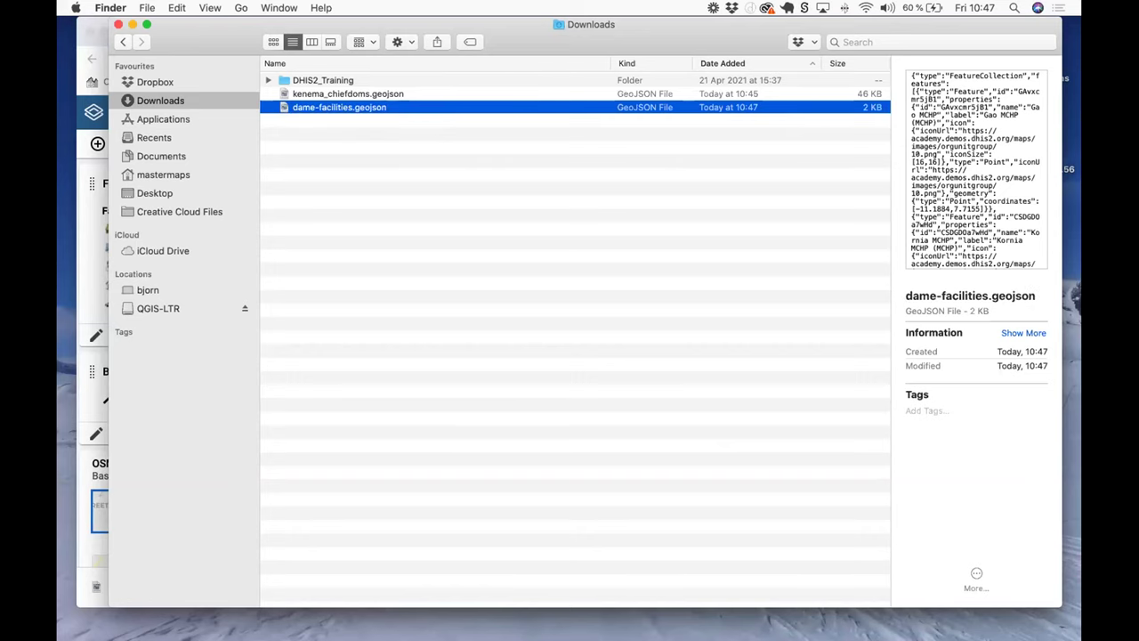
left_click(314, 107)
key("BackSpace")
type("a")
key("Return")
Step: Open the DHIS2_Training folder and review the population TIFF and kenema-chiefdoms.geojson
double_click(332, 80)
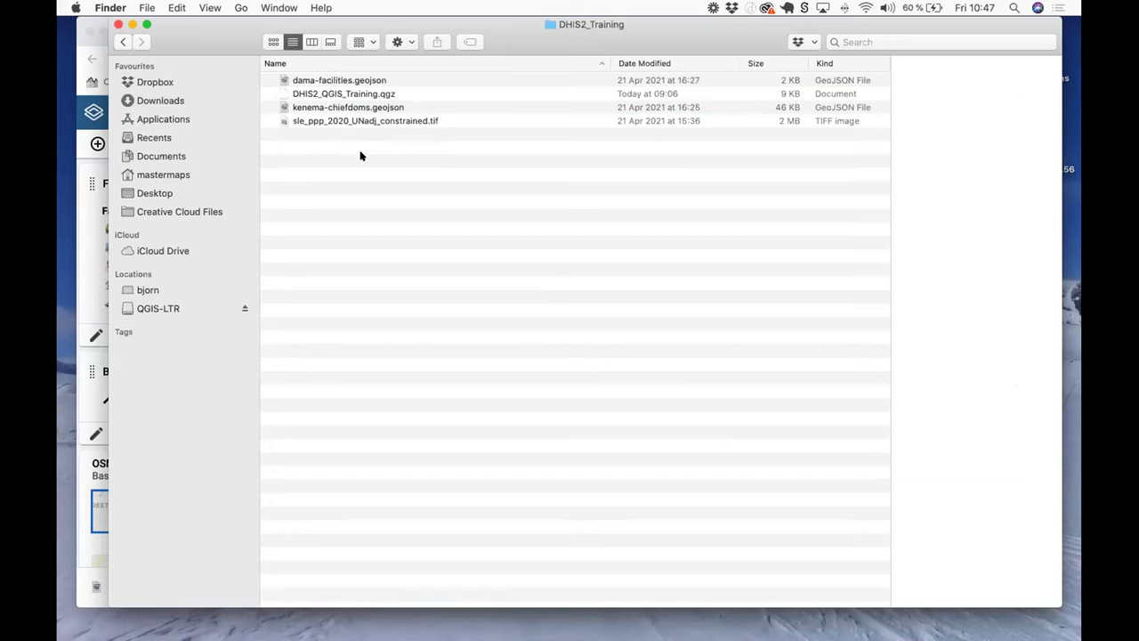
left_click(426, 122)
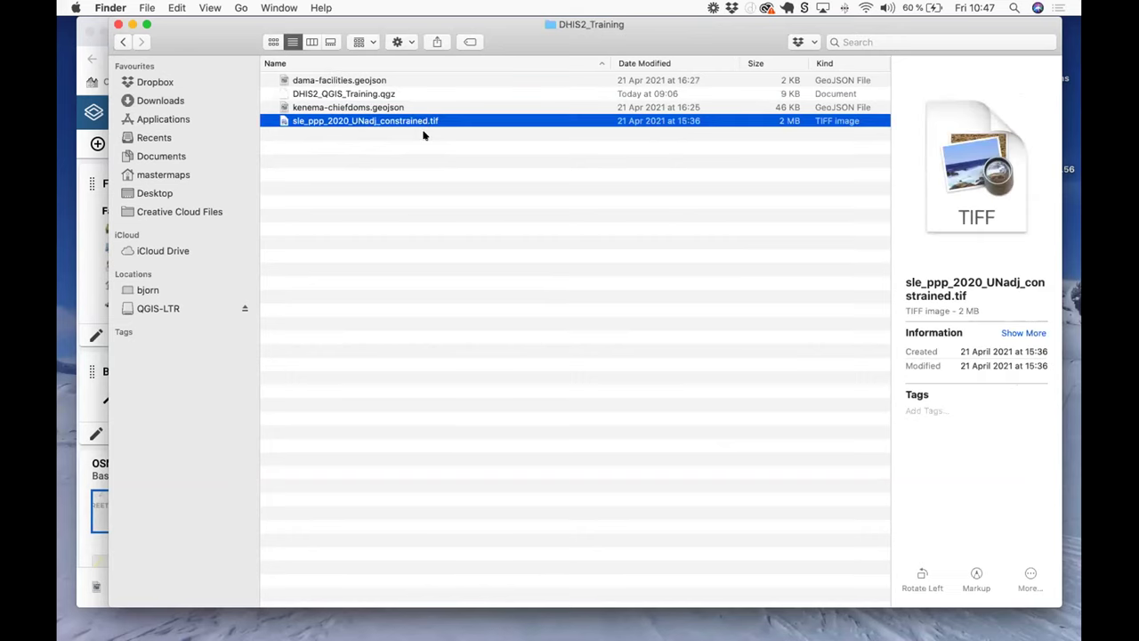
left_click(389, 108)
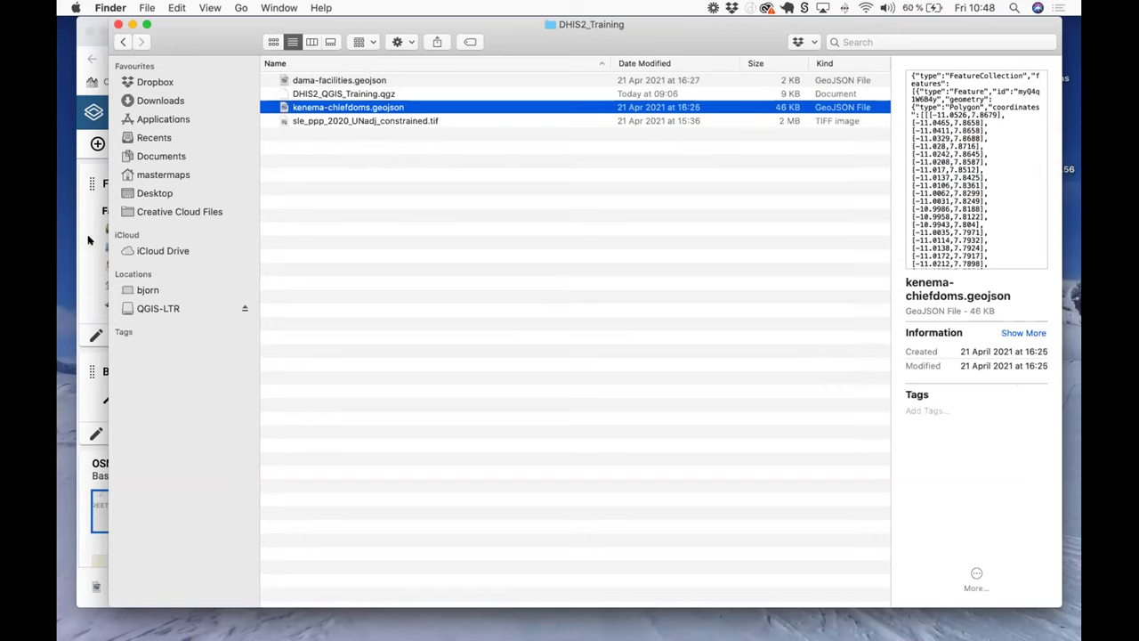
left_click(88, 240)
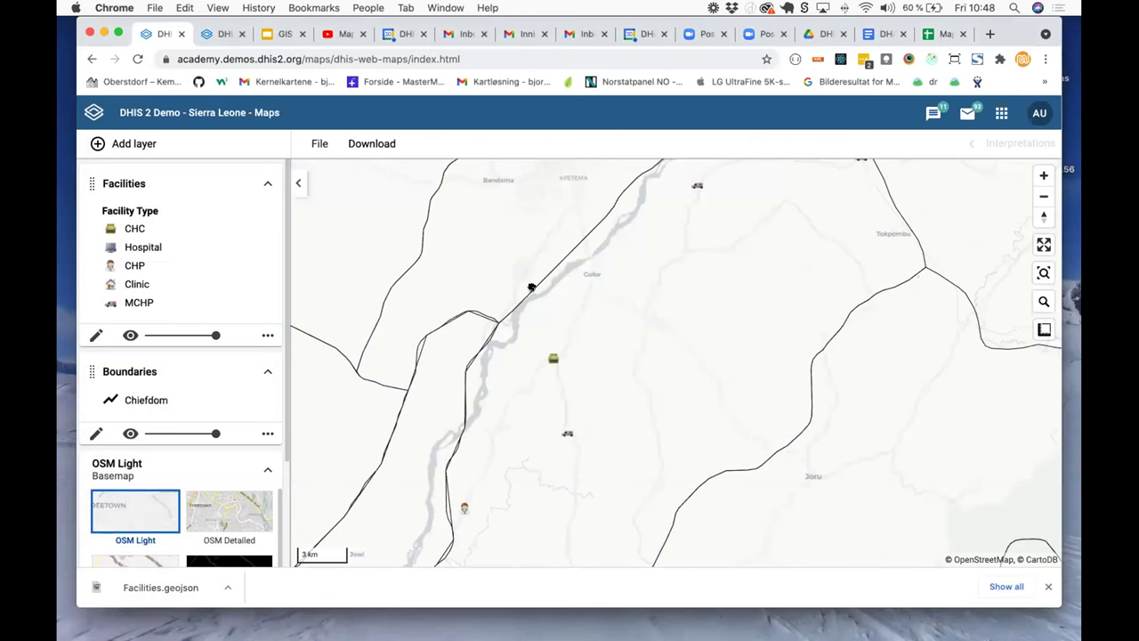
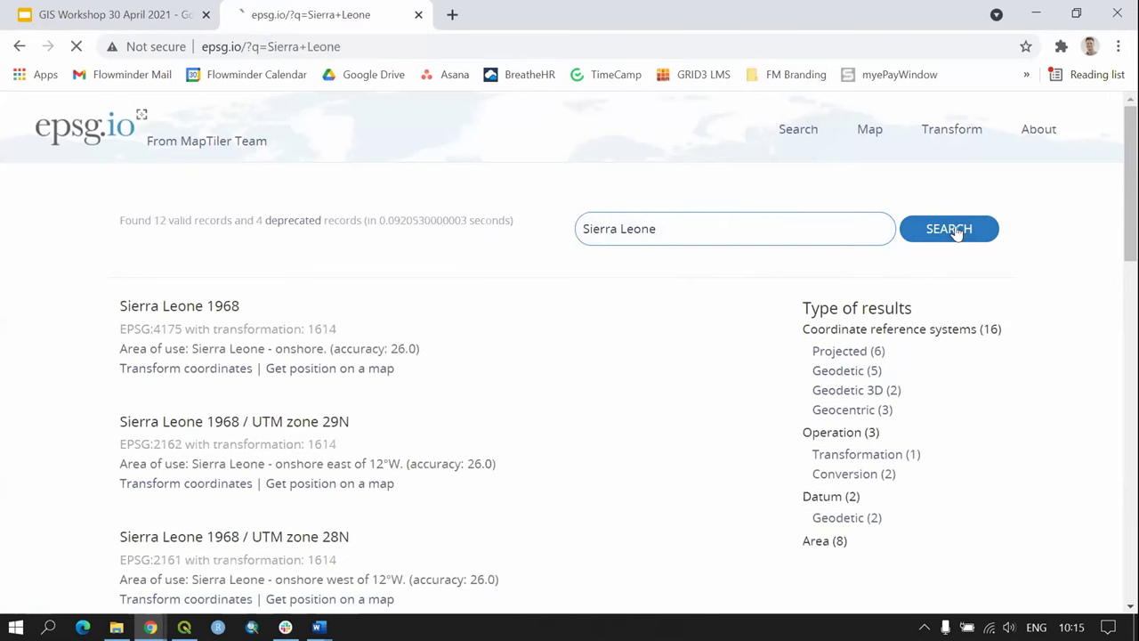
Step: Locate WGS 84 / UTM zone 29N (EPSG:32629) among projected Sierra Leone systems, then switch back to QGIS
left_click(830, 345)
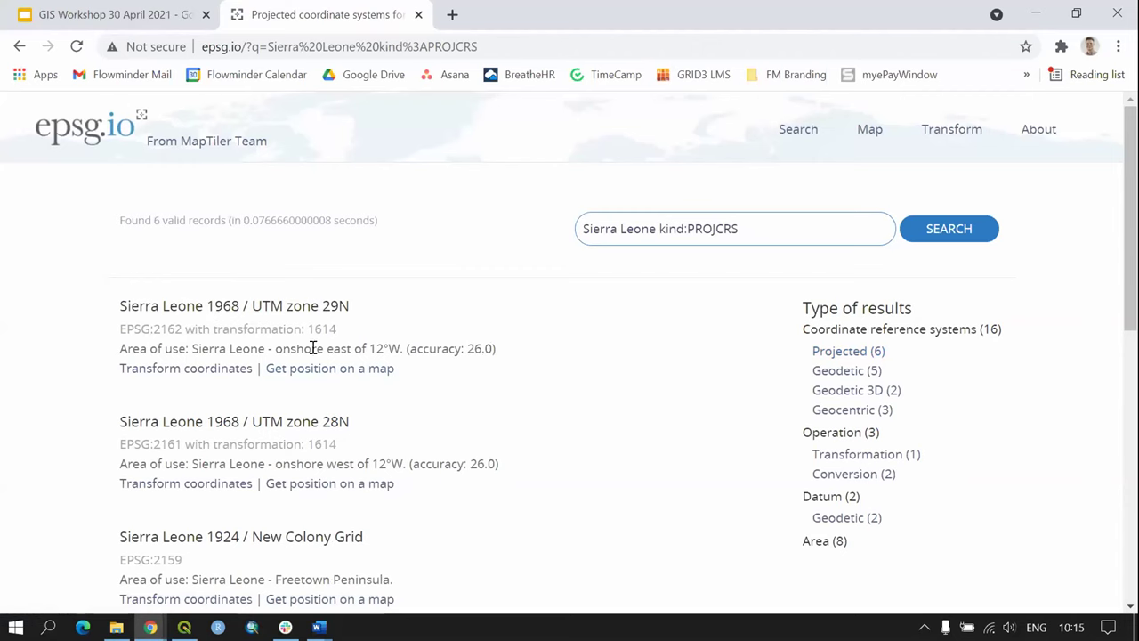
scroll(525, 354, "down", 4)
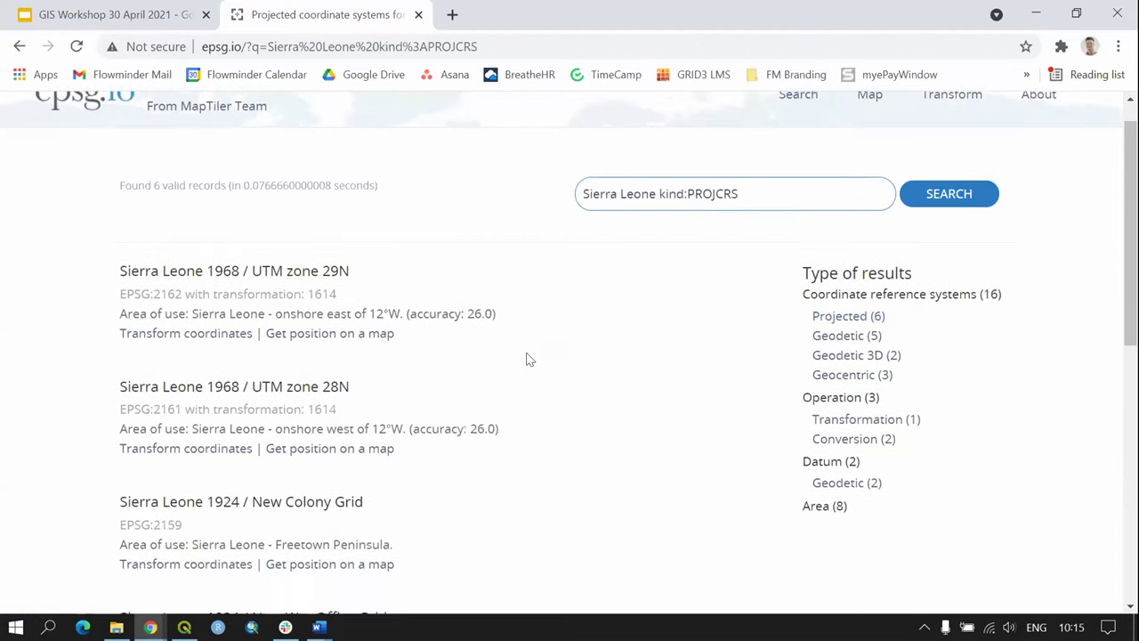
scroll(600, 371, "down", 1)
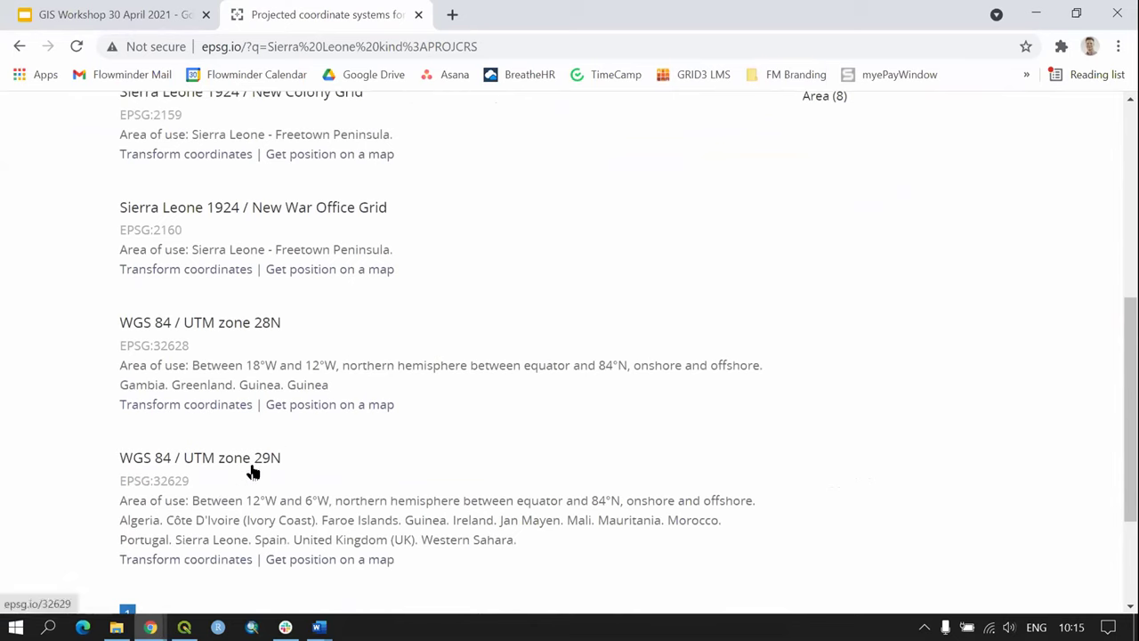
left_click(184, 626)
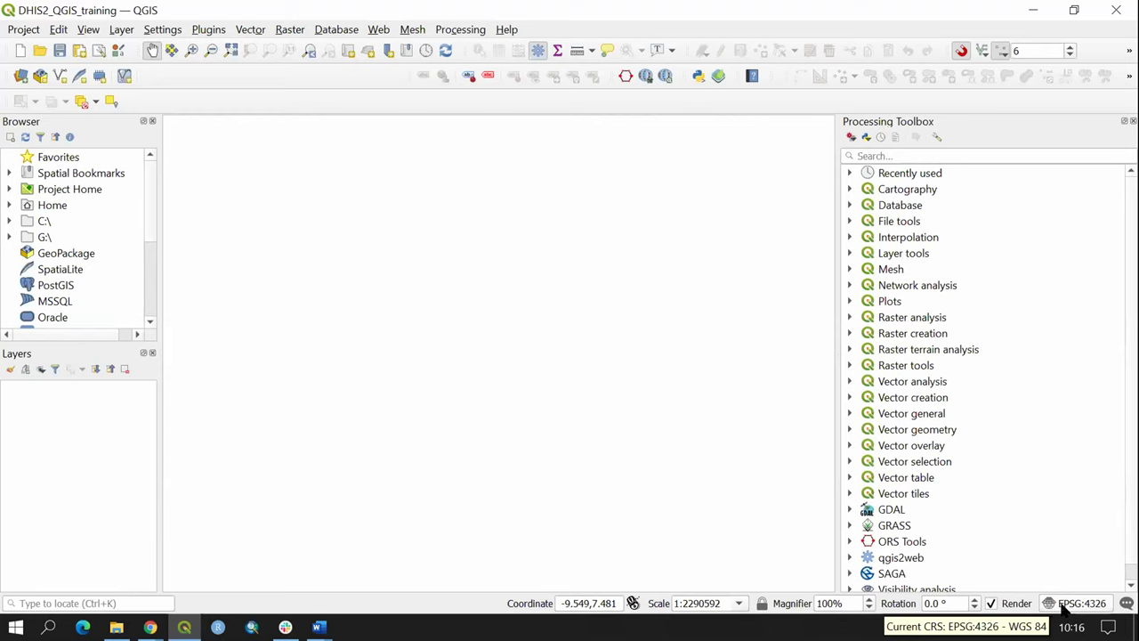
Step: Filter project CRS choices for 'UTM 29N' and apply WGS 84 / UTM zone 29N (EPSG:32629)
left_click(1072, 609)
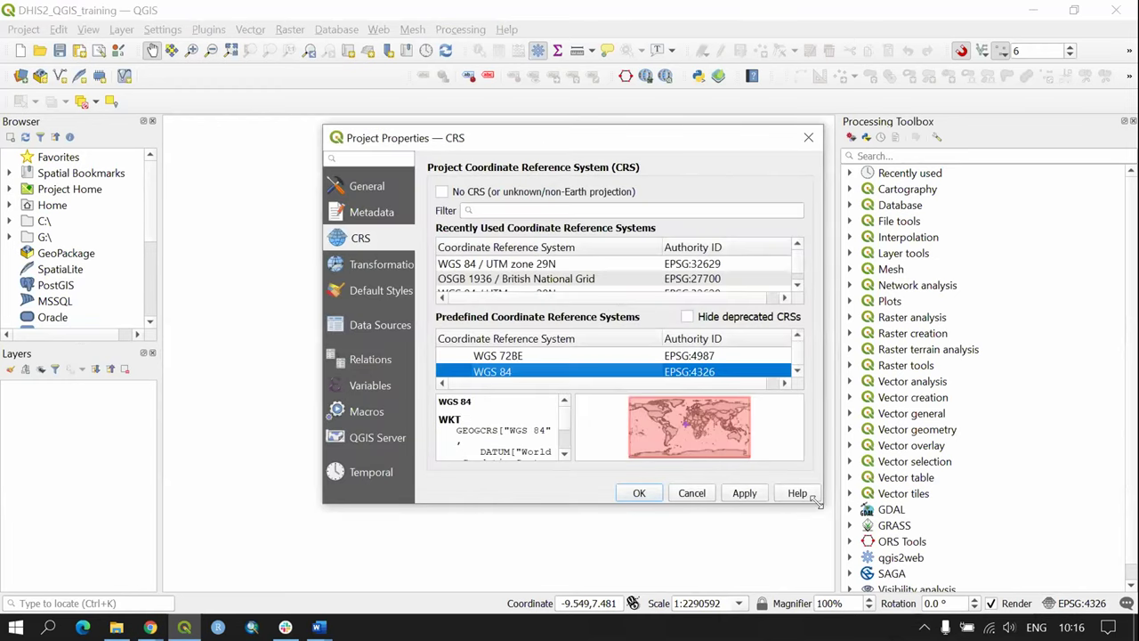
left_click_drag(816, 503, 928, 570)
left_click_drag(623, 135, 478, 115)
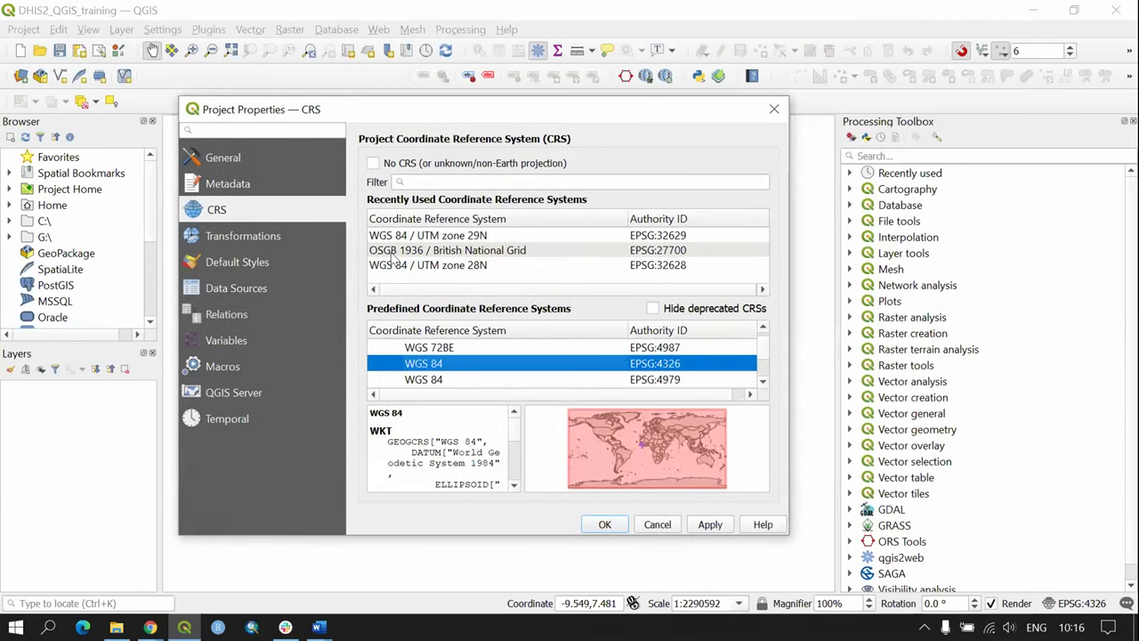
left_click(428, 182)
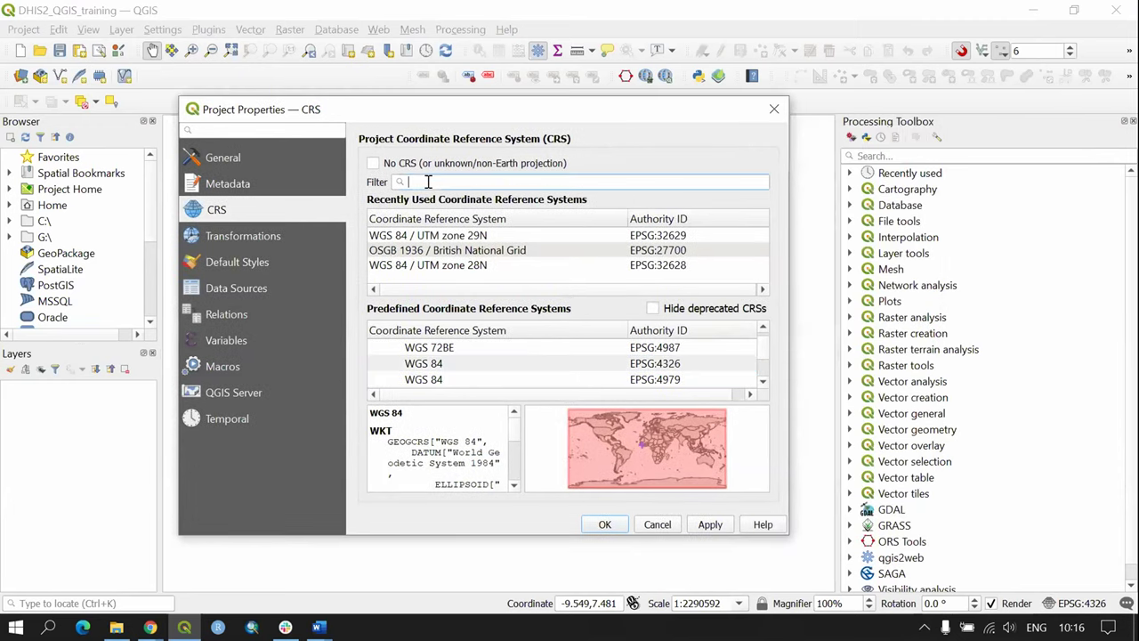
type("UTM")
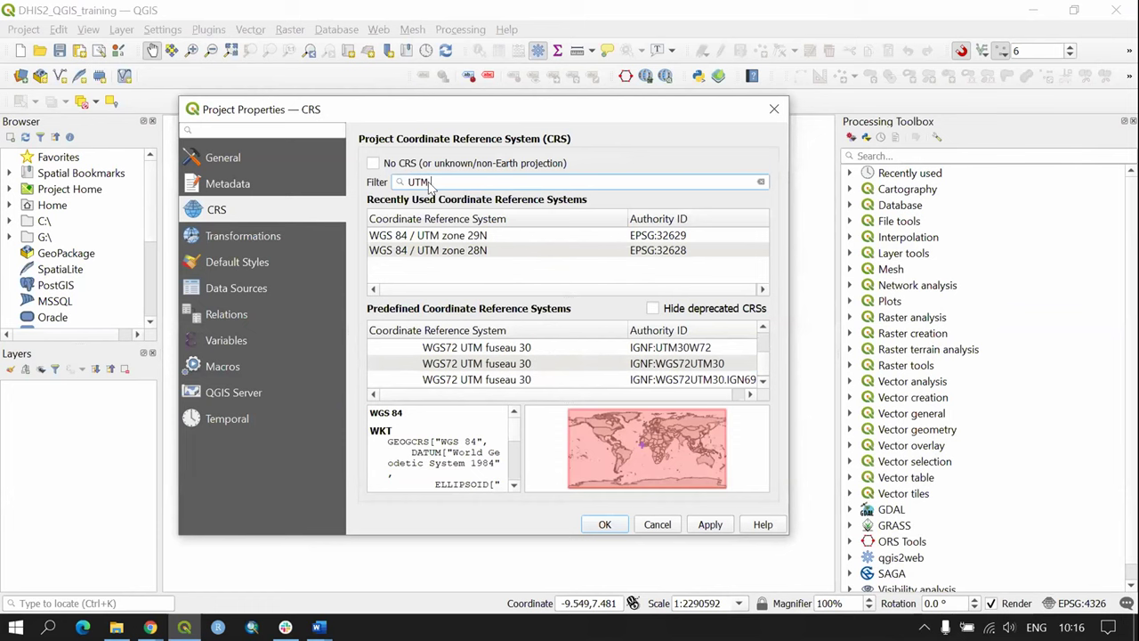
type(" 29N")
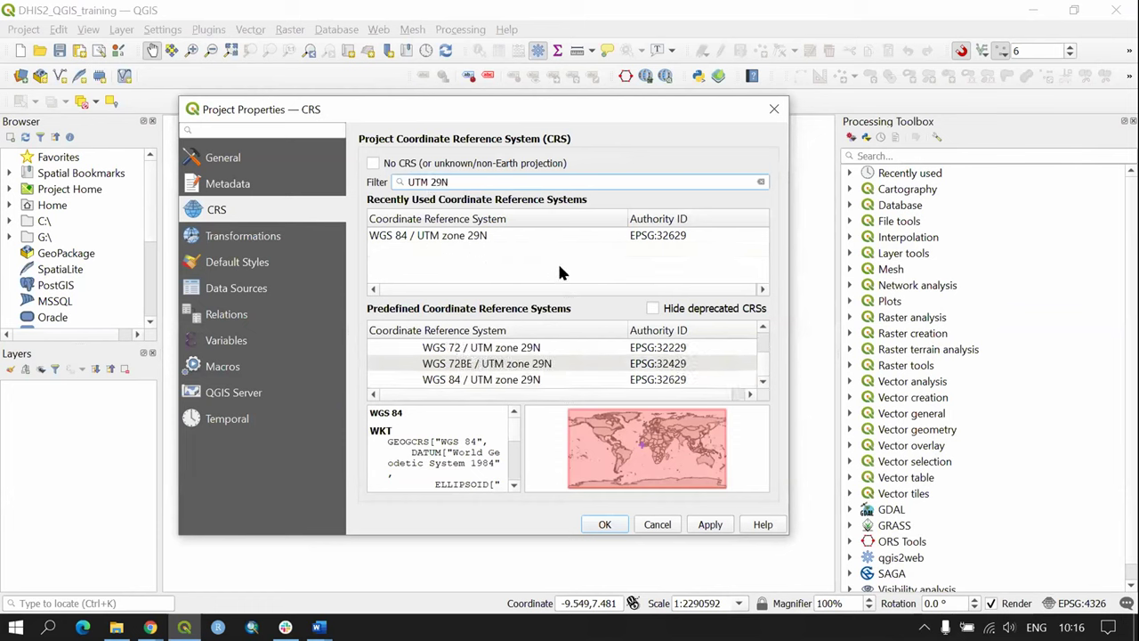
left_click(453, 244)
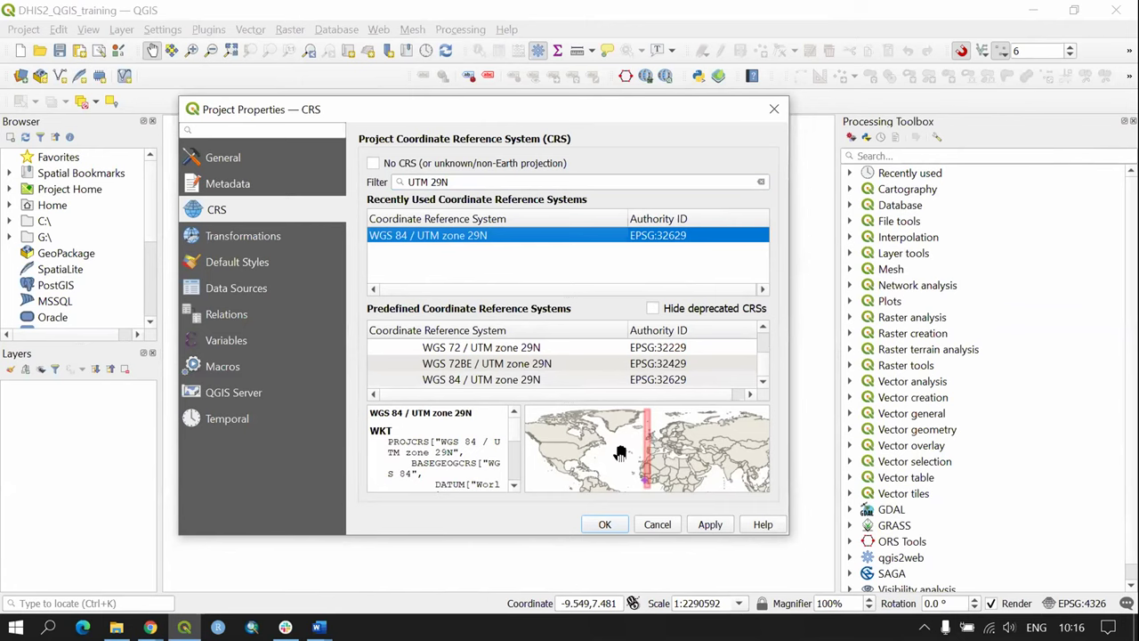
left_click(710, 525)
left_click(604, 524)
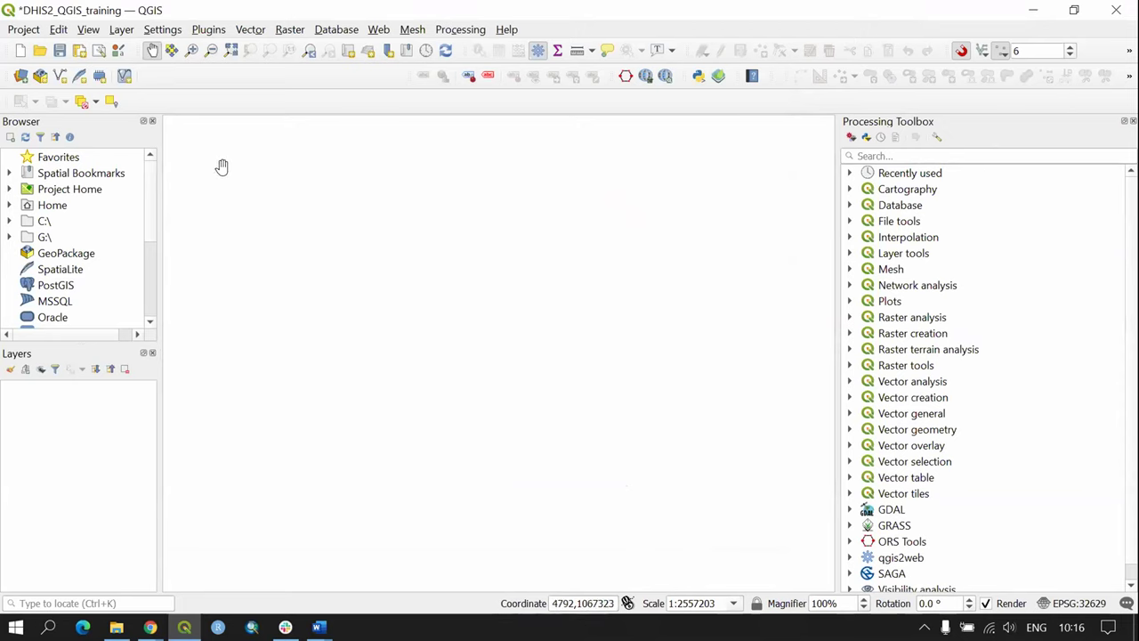
Step: Save the project and add sle_ppp_2020_UNadj_constrained.tif as a raster layer
left_click(62, 51)
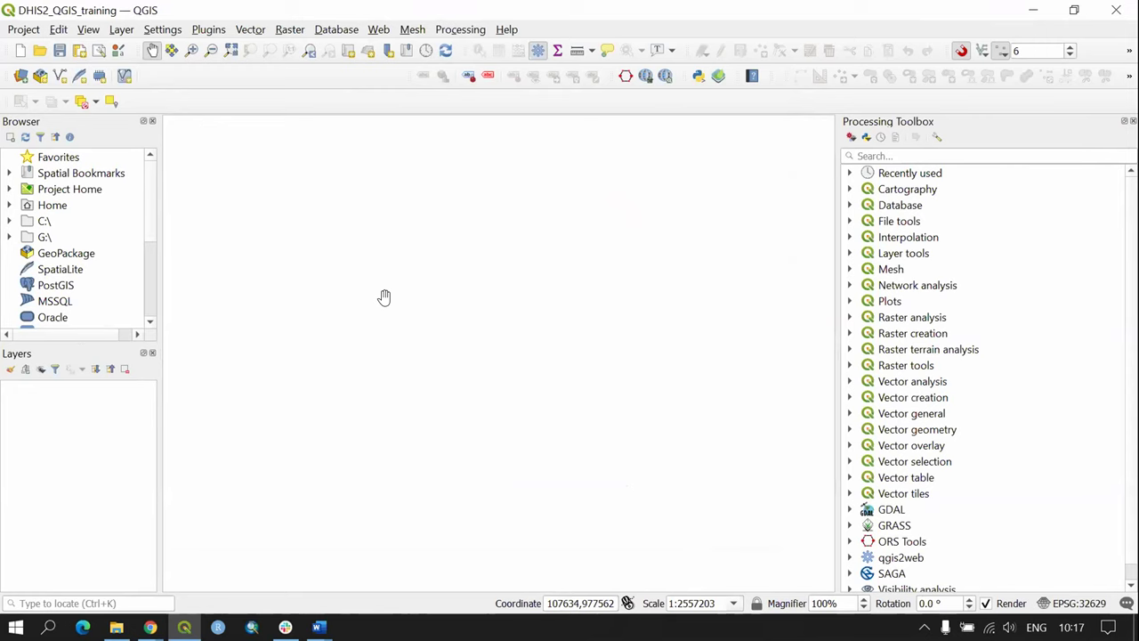
left_click(122, 32)
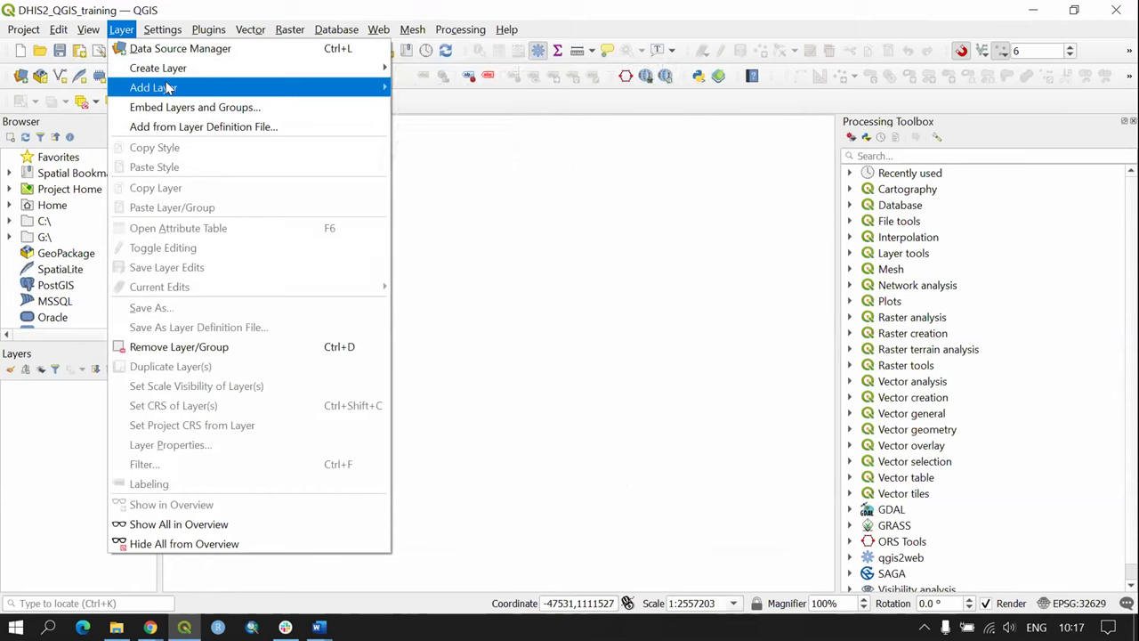
mouse_move(178, 87)
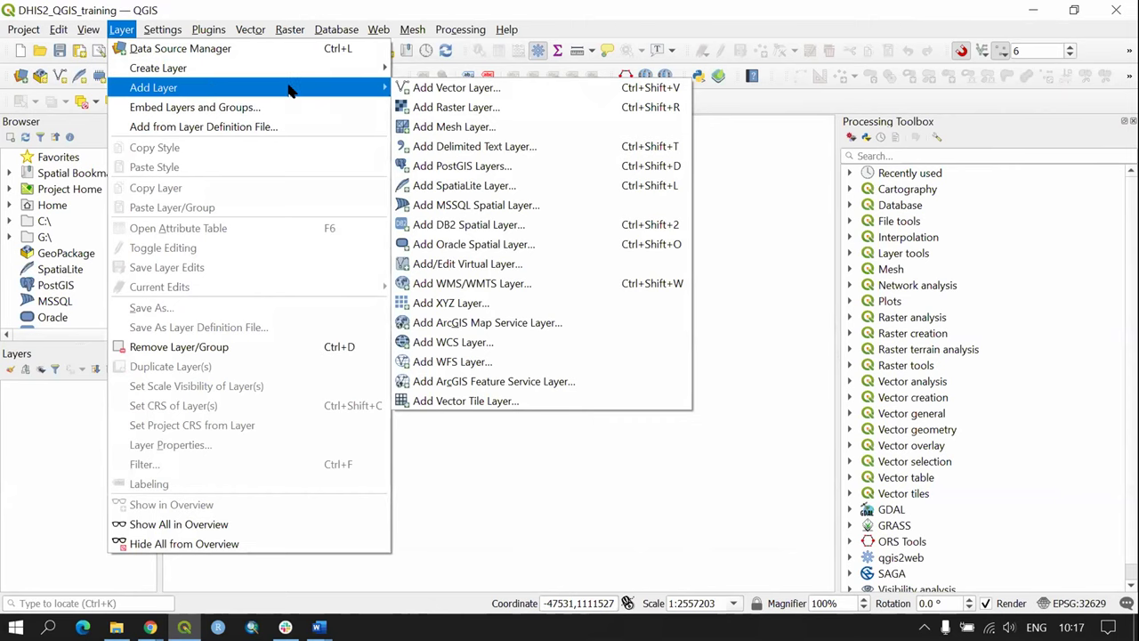
left_click(486, 107)
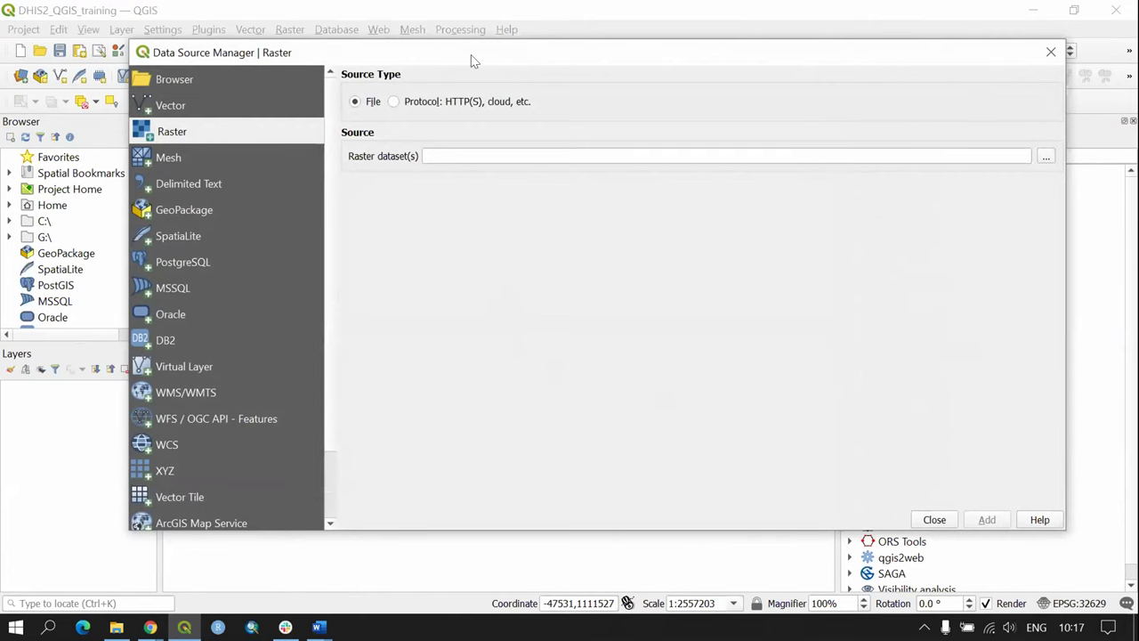
left_click_drag(462, 49, 424, 48)
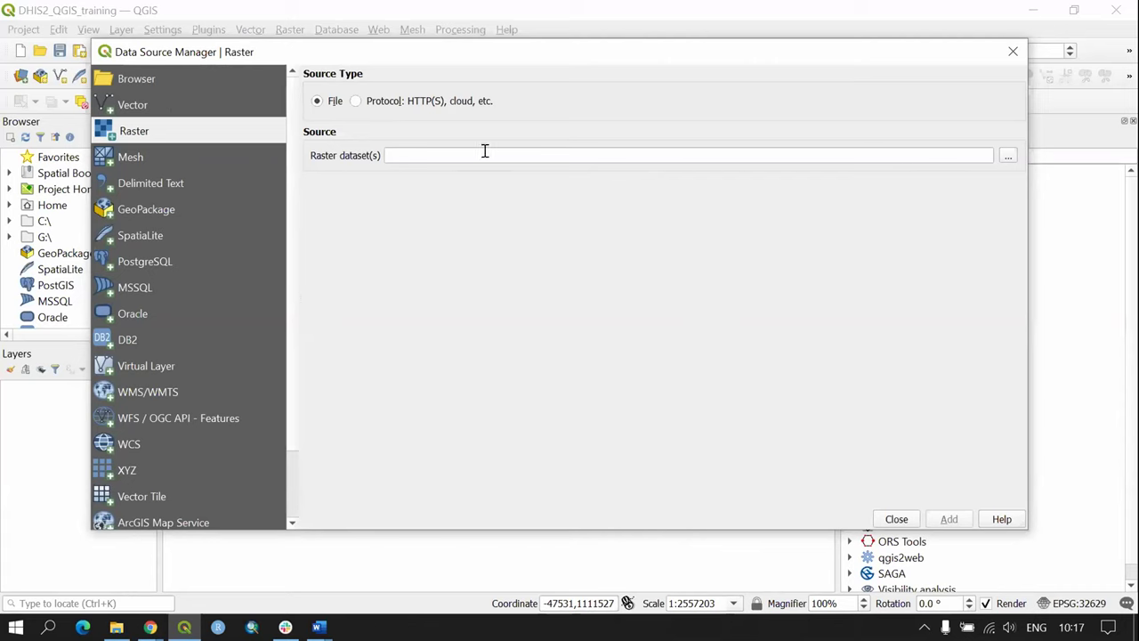
left_click(1009, 156)
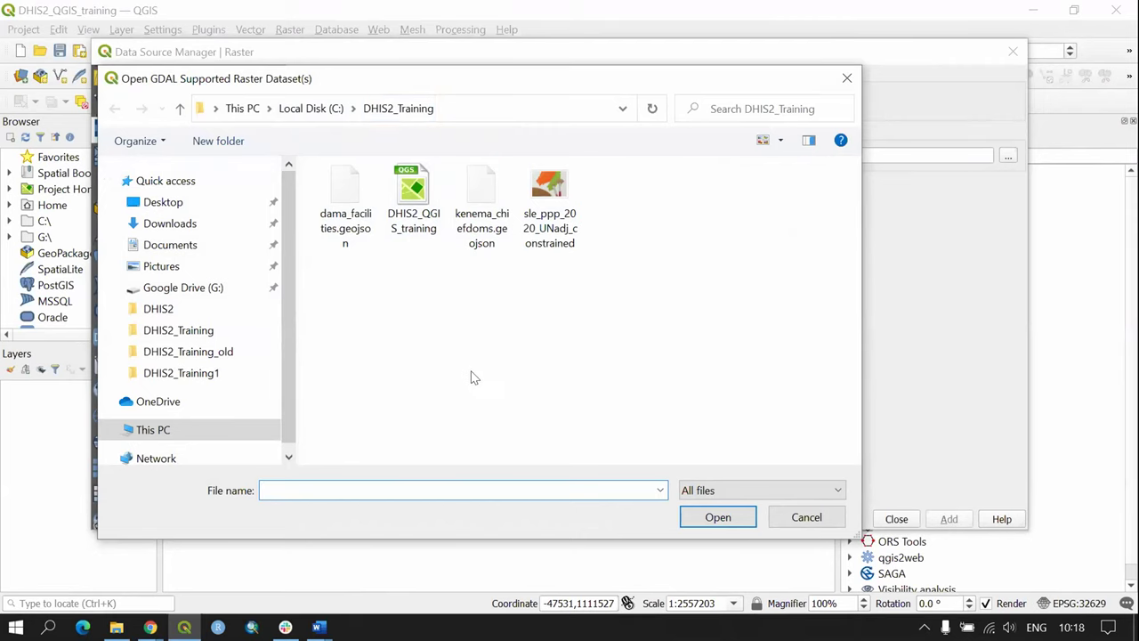
left_click(537, 210)
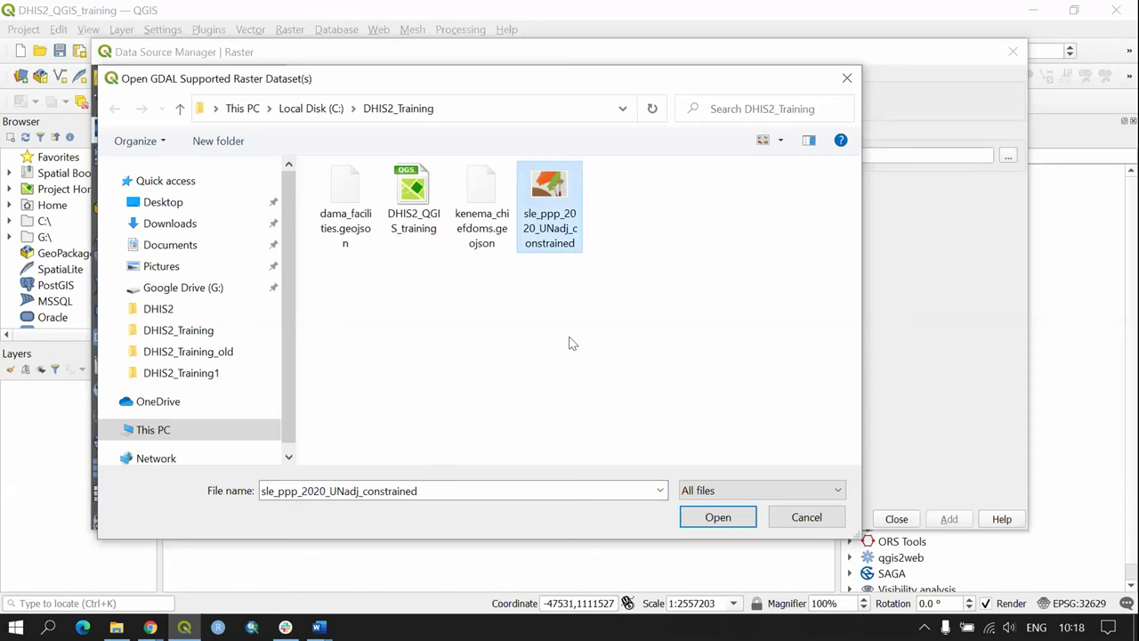
left_click(718, 517)
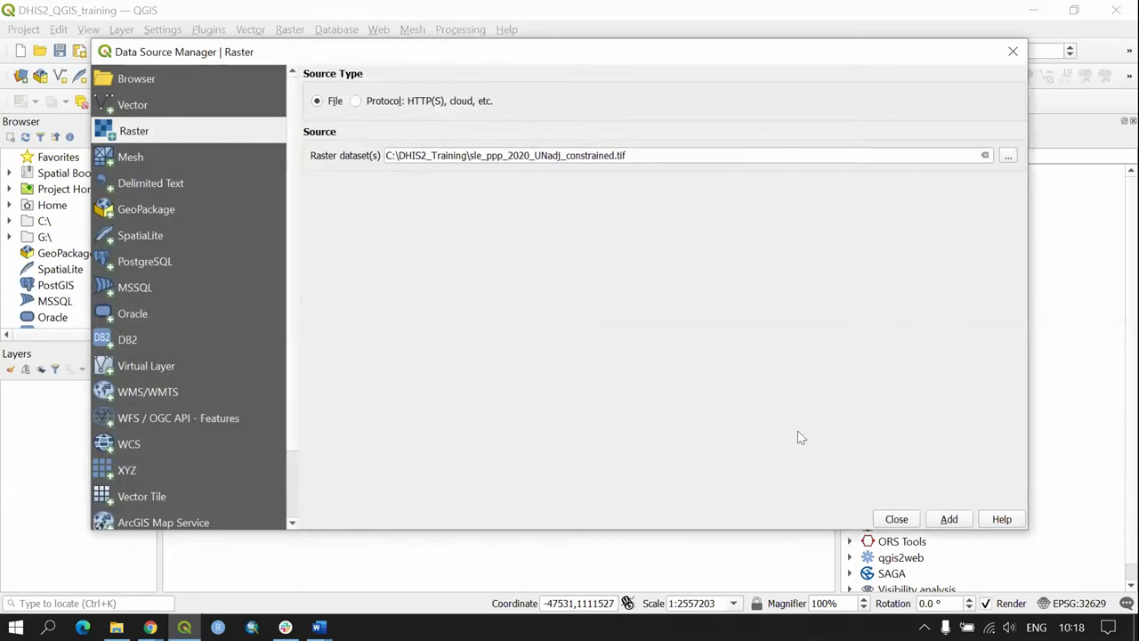
left_click(950, 519)
left_click(893, 519)
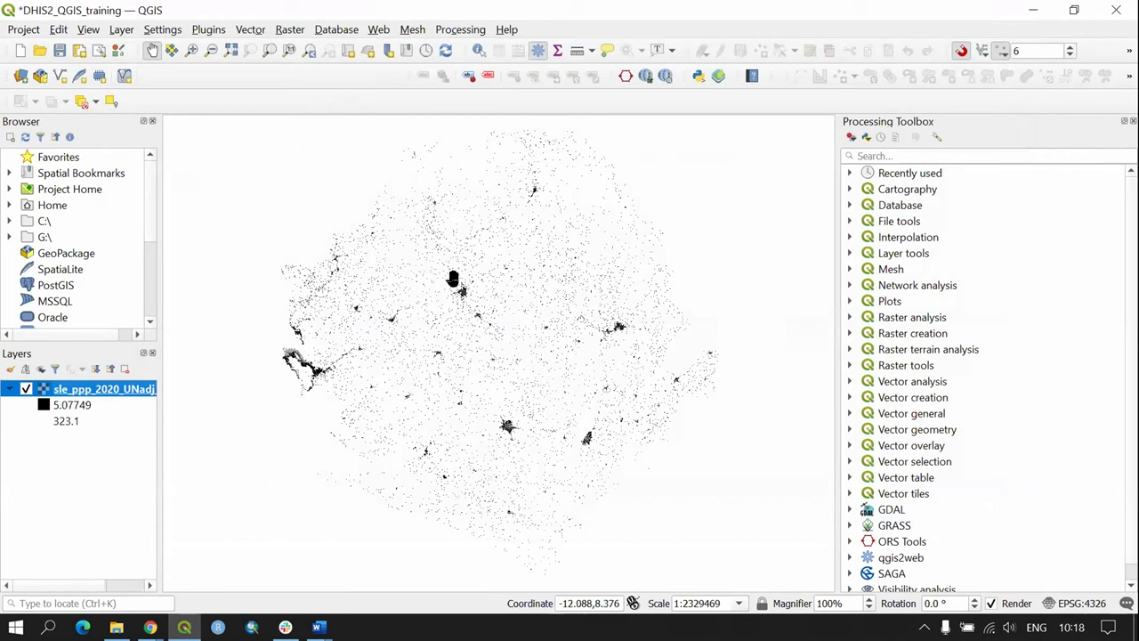
Step: Check the raster's 323.1 maximum in the legend and bring up the Layer menu
left_click(55, 425)
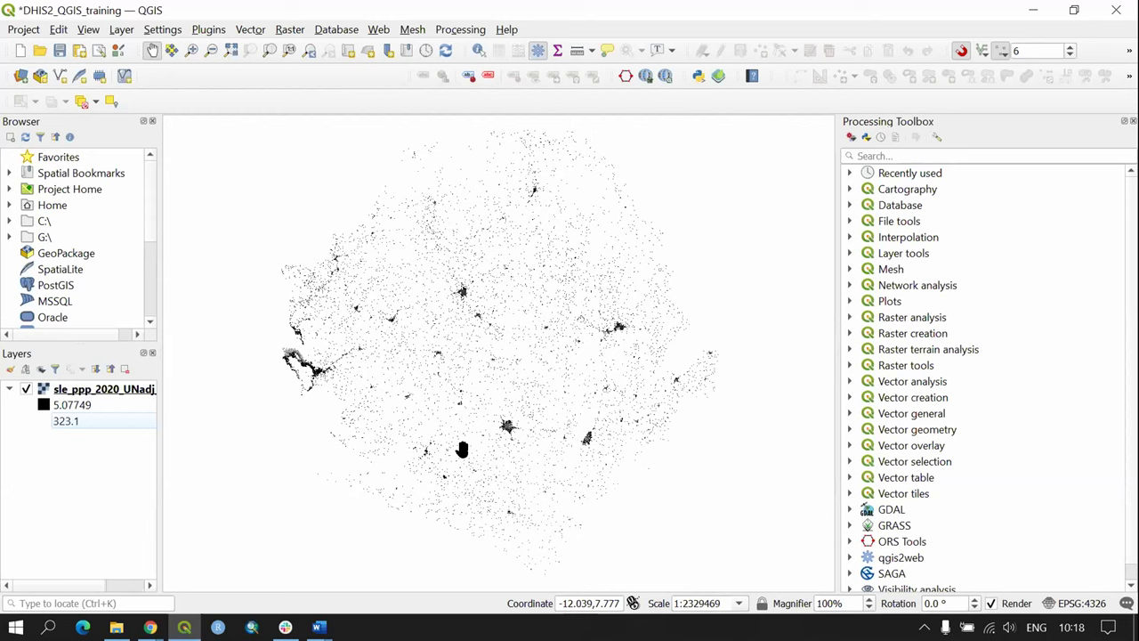
left_click_drag(462, 450, 459, 446)
left_click(122, 32)
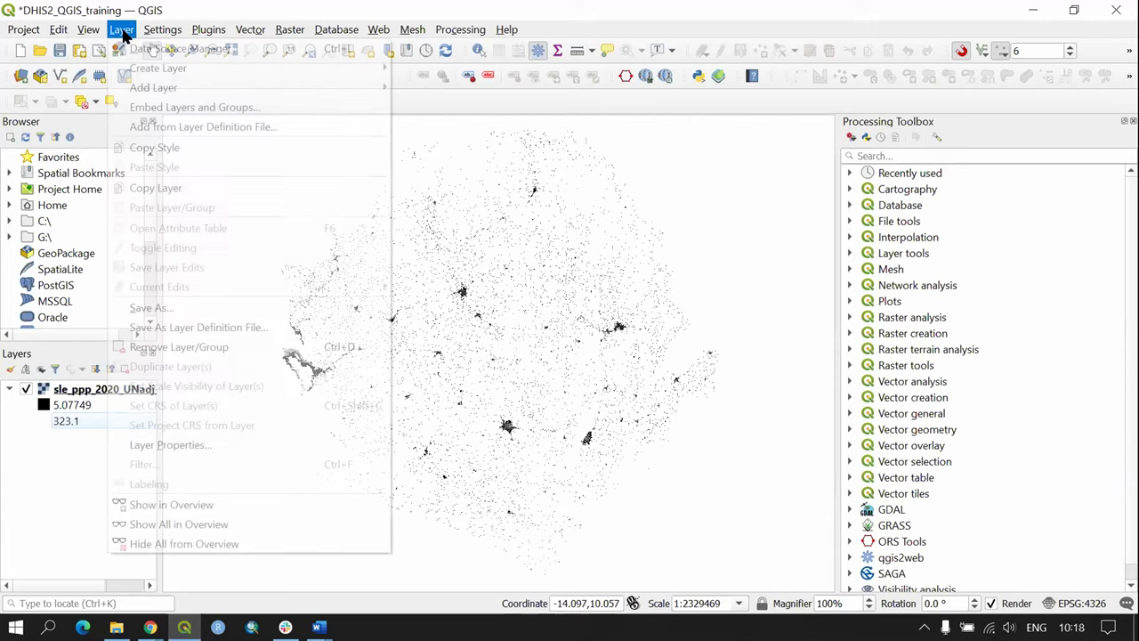
Step: Add dama_facilities.geojson and kenema_chiefdoms.geojson together as vector layers
mouse_move(166, 87)
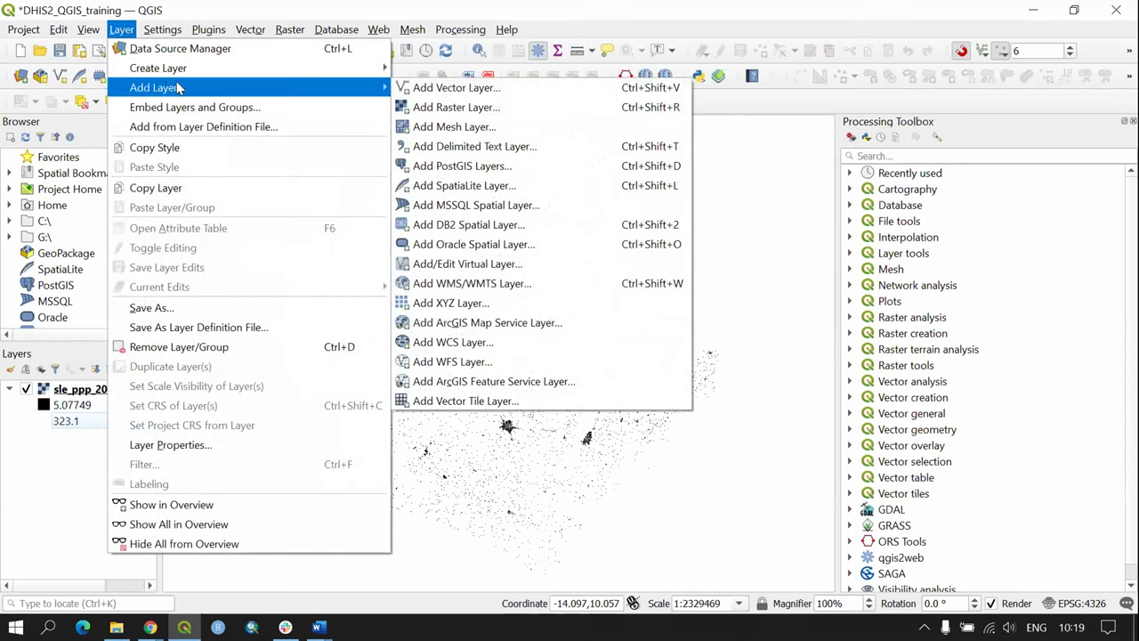
left_click(532, 93)
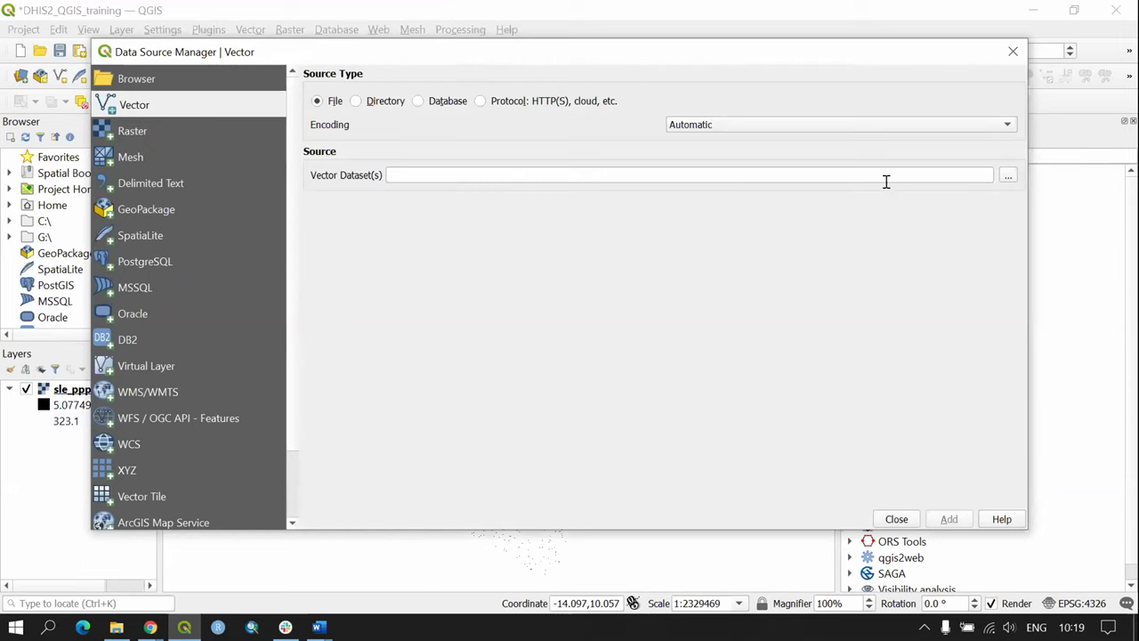
left_click(1010, 177)
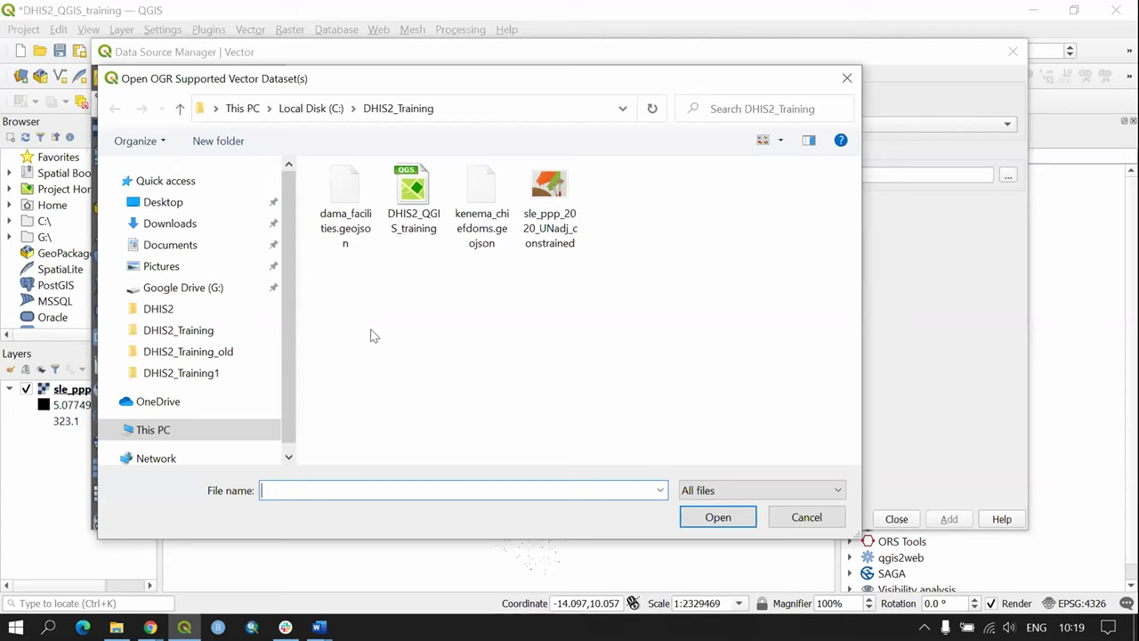
left_click(356, 224)
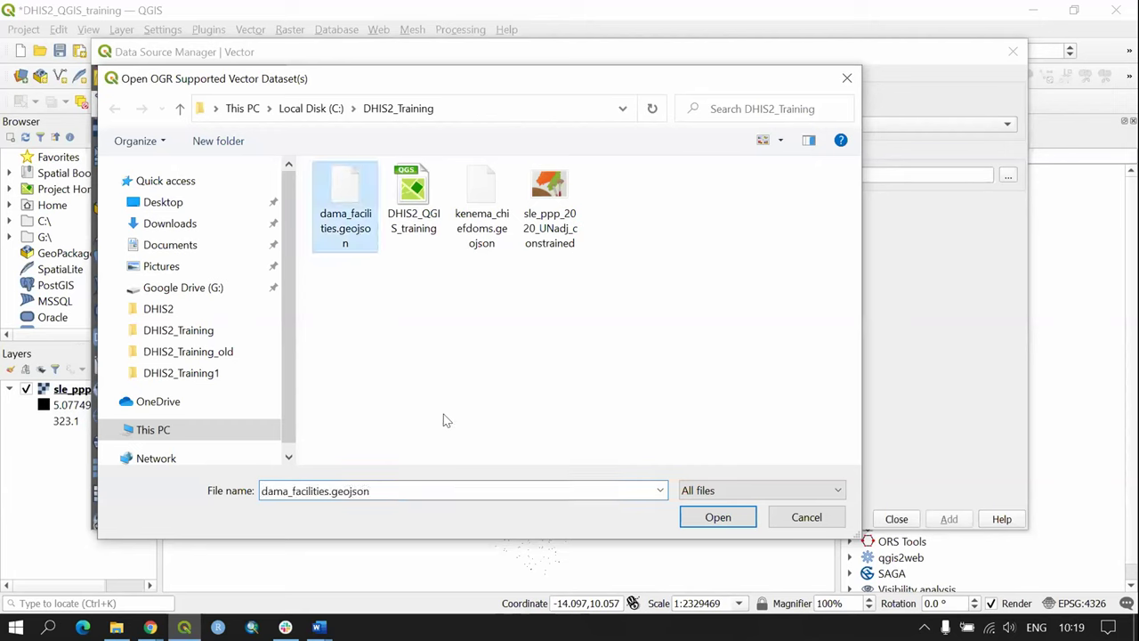
left_click(483, 249, "ctrl")
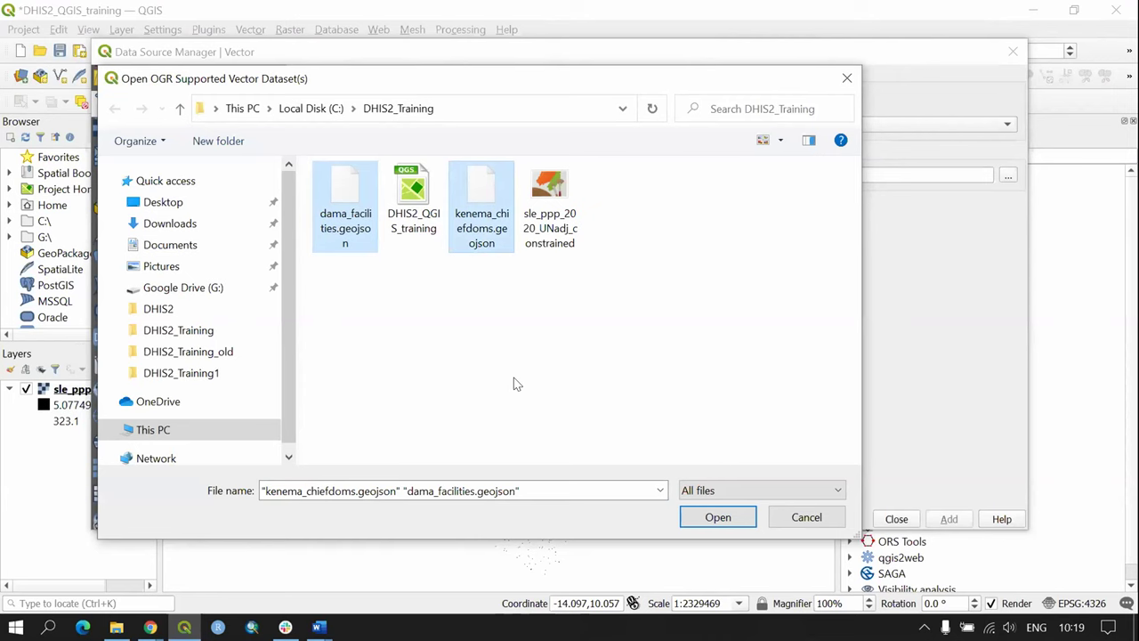
left_click(746, 524)
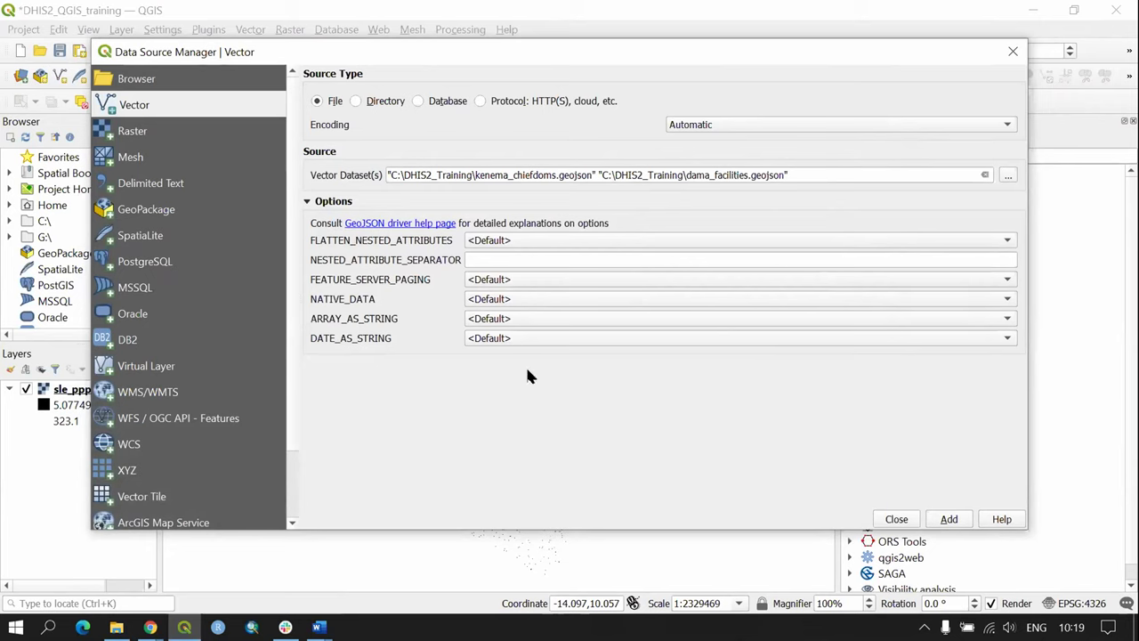
left_click(949, 519)
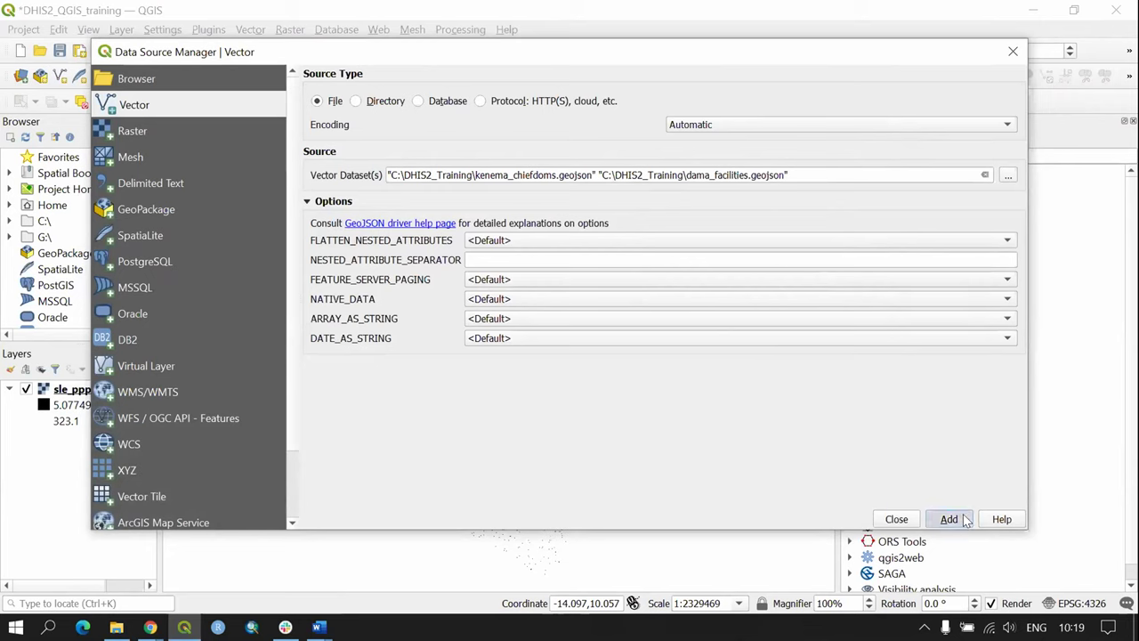
left_click(897, 518)
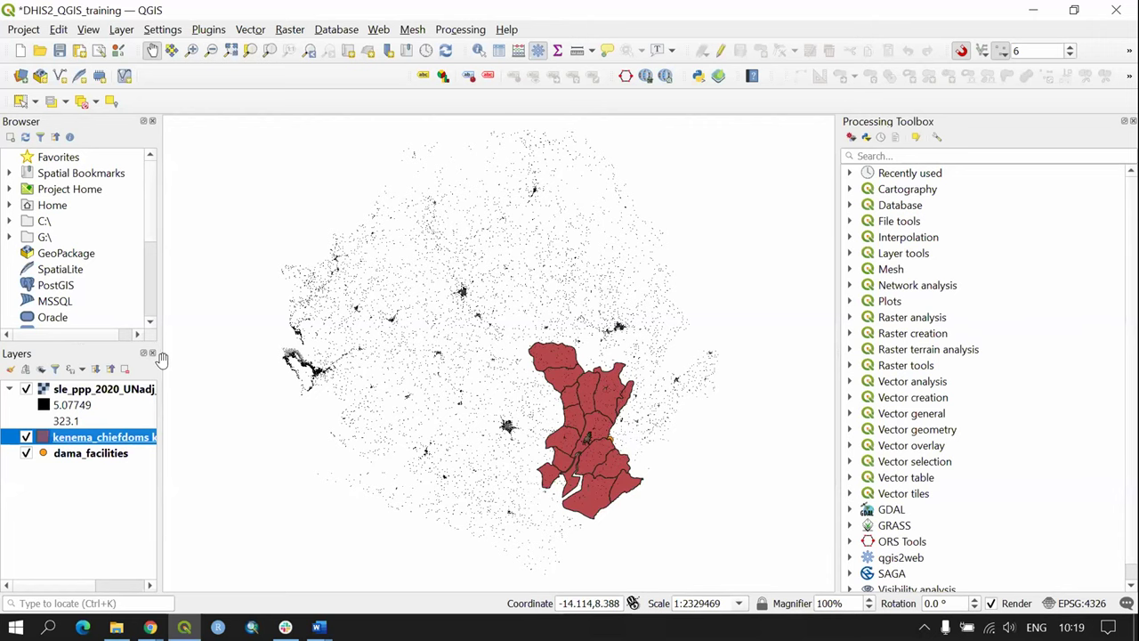
Step: Widen the Layers panel and order layers: dama_facilities, kenema_chiefdoms, population raster at bottom
left_click_drag(223, 355, 258, 353)
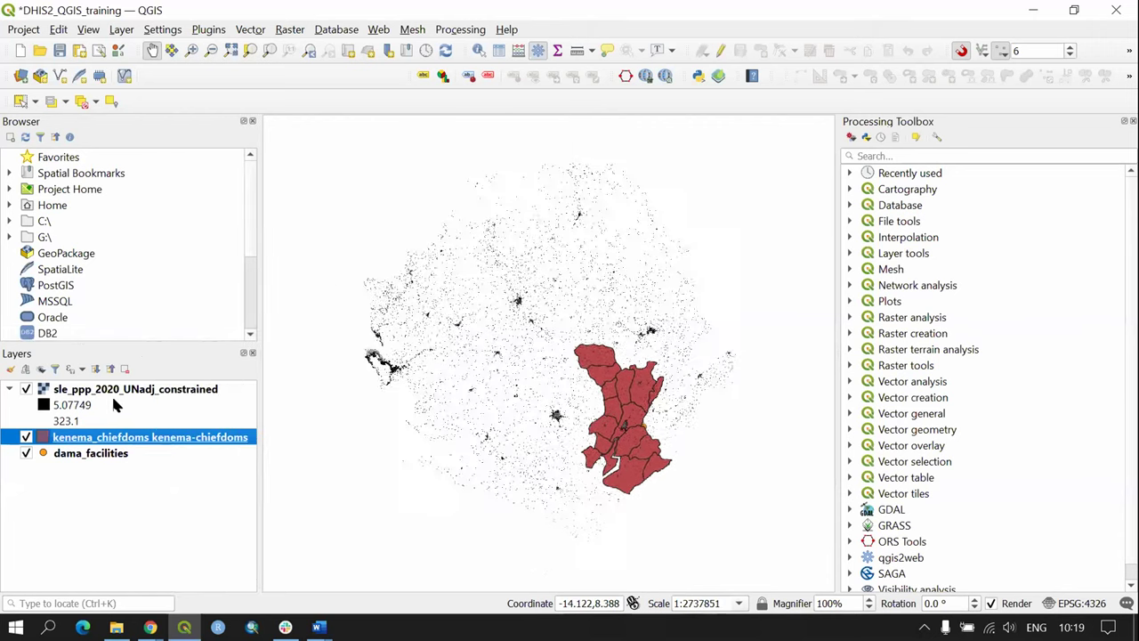
left_click(111, 392)
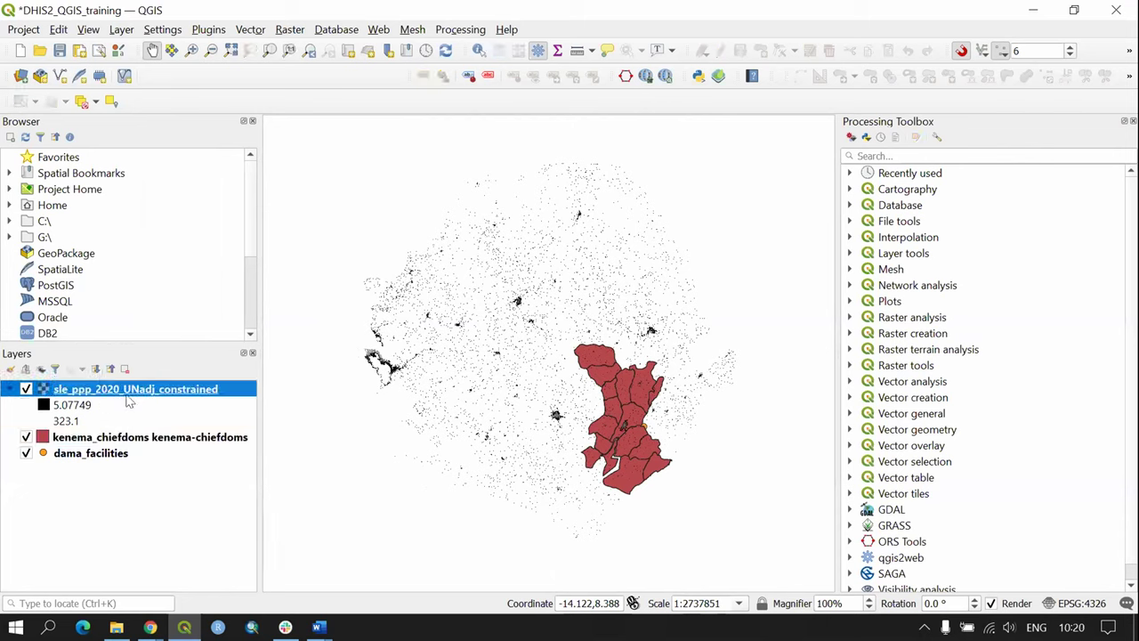
left_click_drag(127, 398, 128, 489)
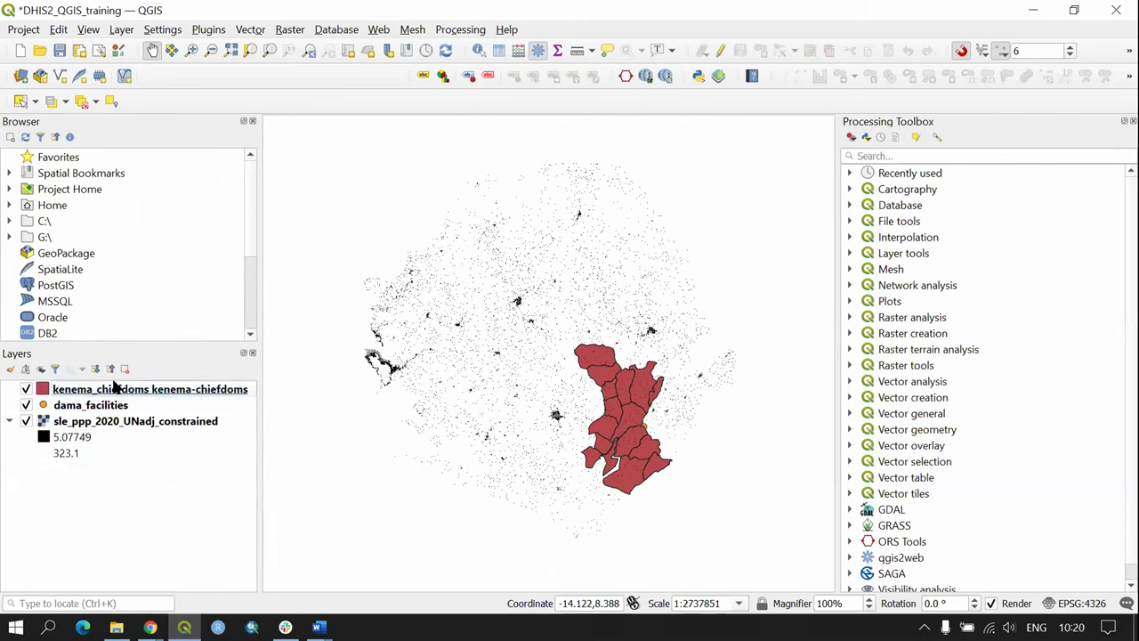
left_click_drag(111, 392, 114, 419)
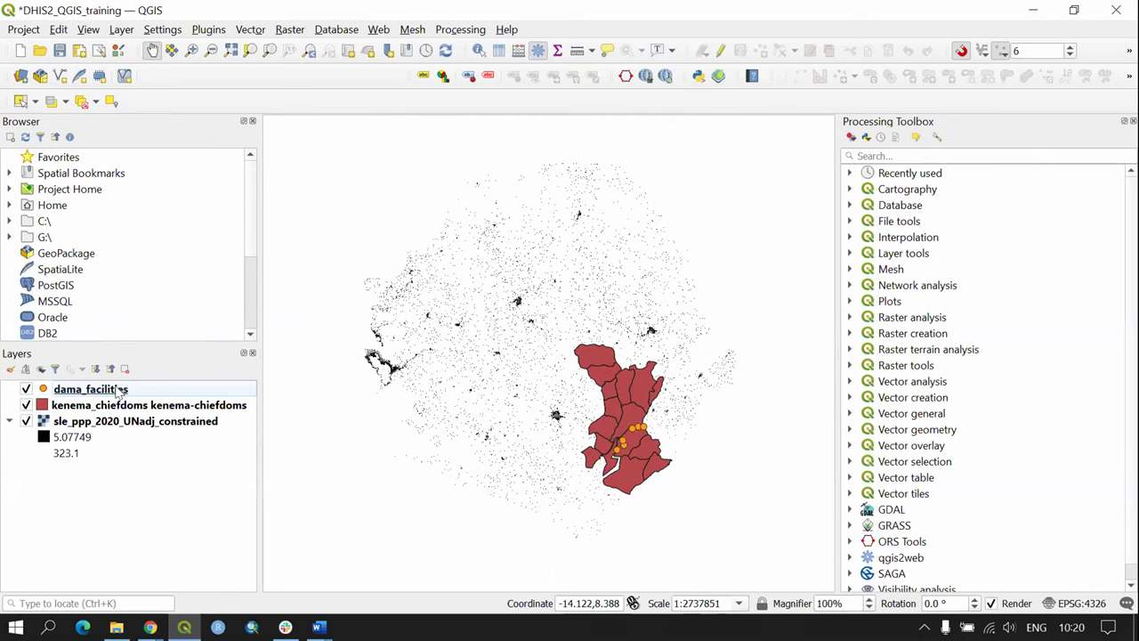
Step: Select the dama_facilities, kenema_chiefdoms and population raster layers in turn
left_click(122, 393)
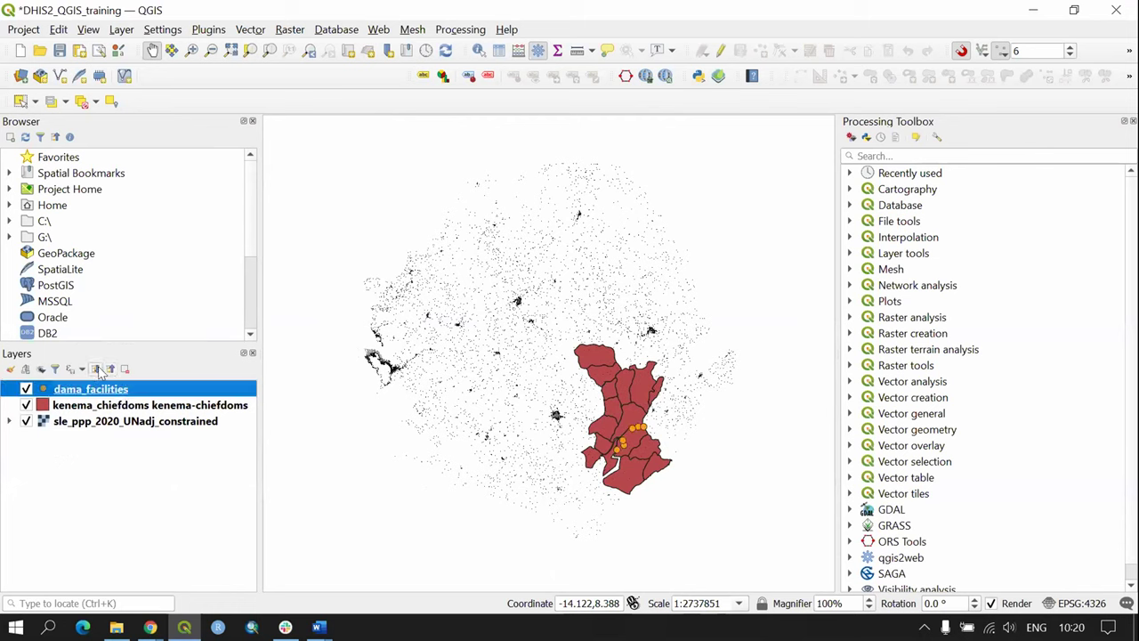
left_click(156, 491)
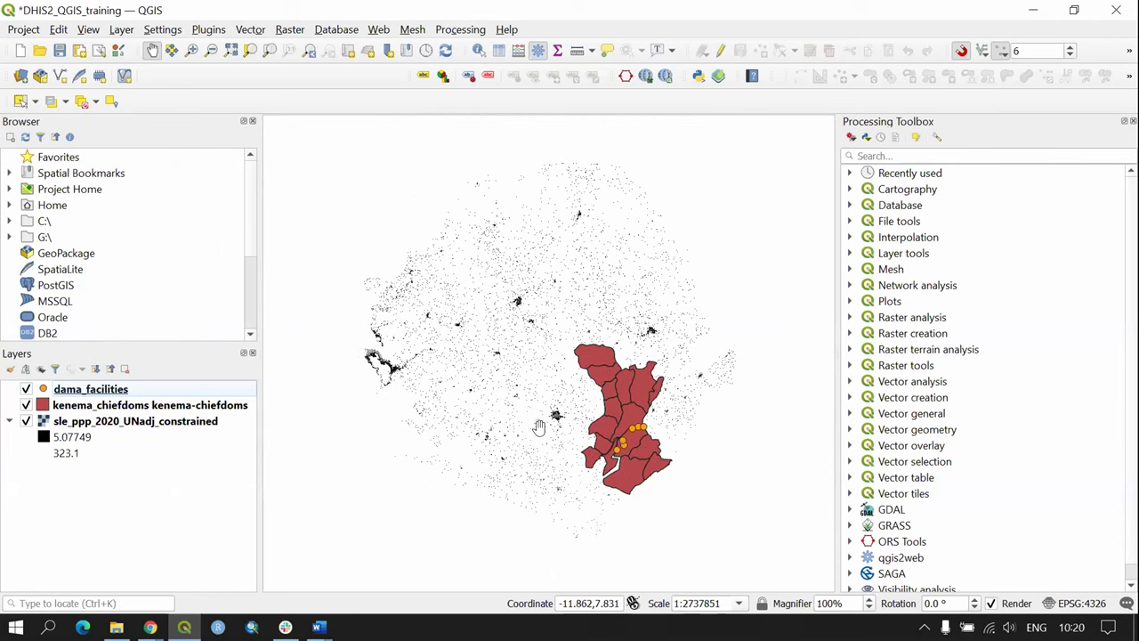
left_click(172, 408)
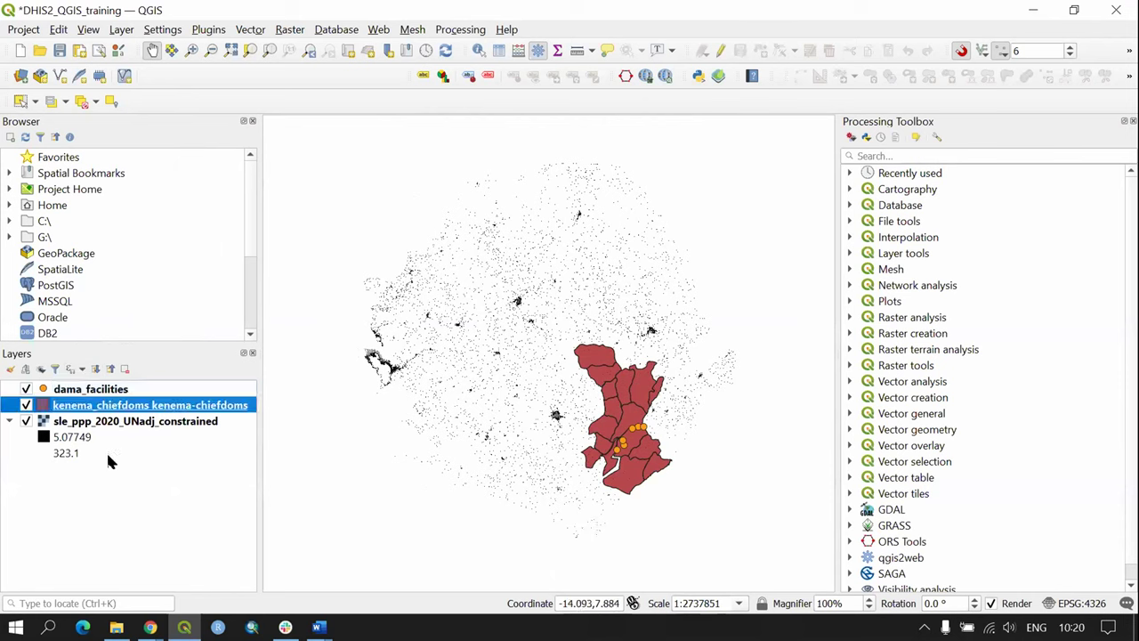
left_click(129, 422)
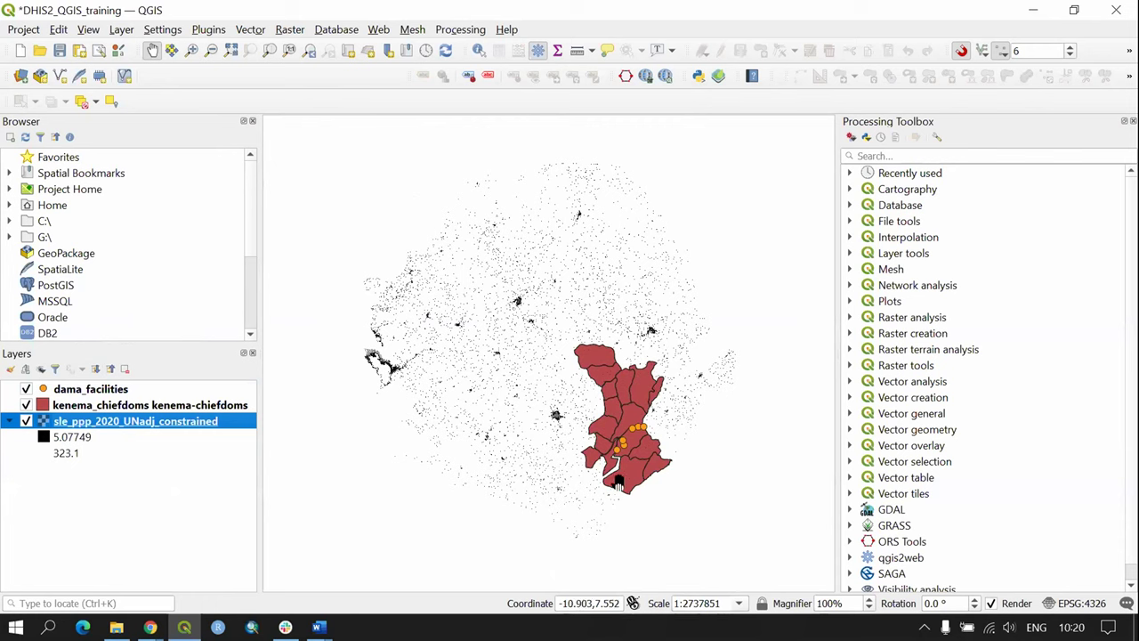
left_click(513, 500)
Step: Set the population raster's Symbology render type to Singleband pseudocolor
double_click(183, 421)
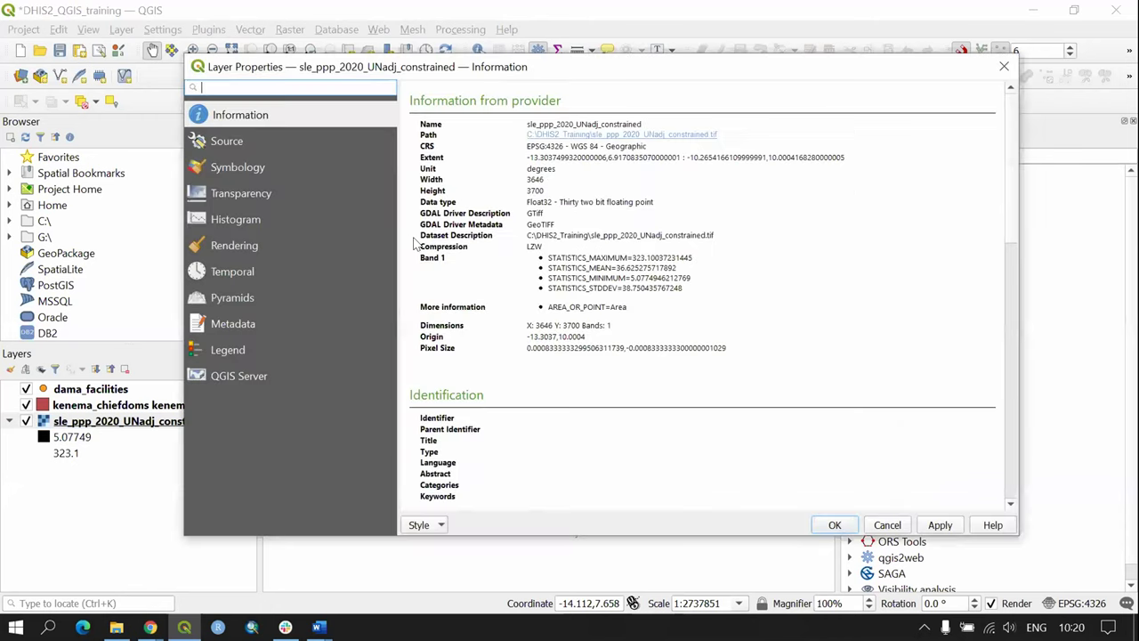
left_click(238, 167)
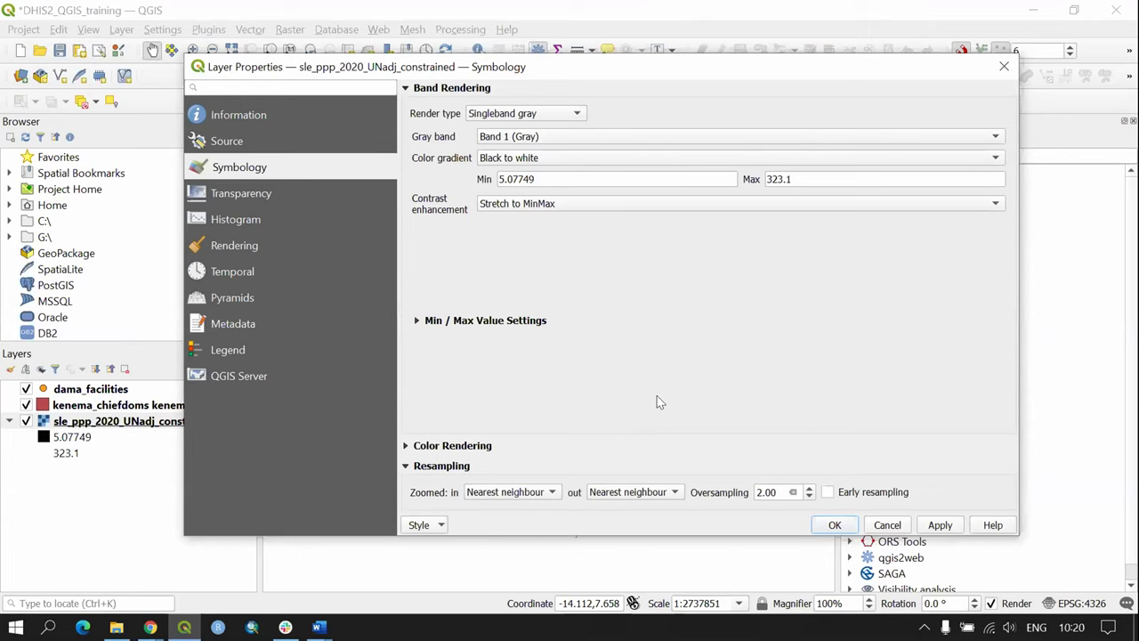
left_click(414, 319)
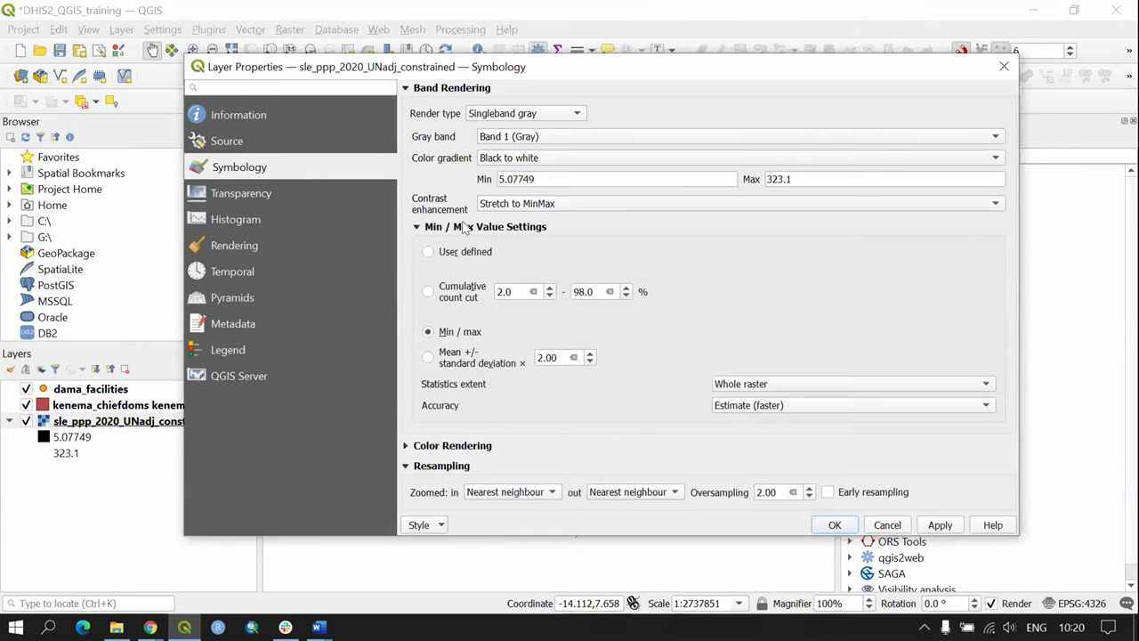
left_click(417, 228)
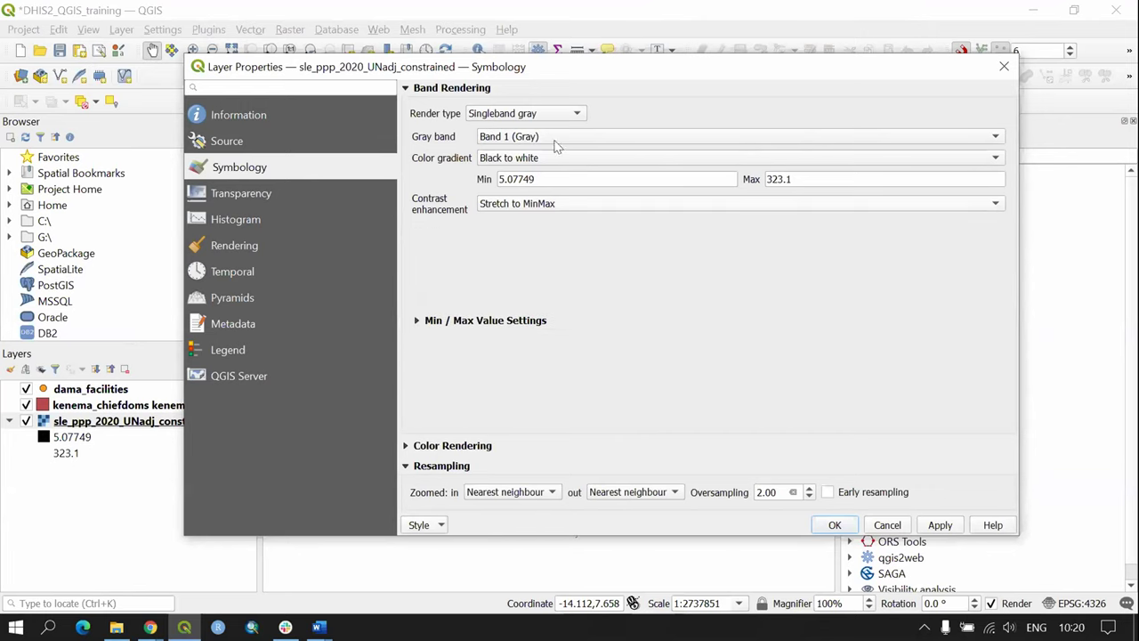
left_click(544, 110)
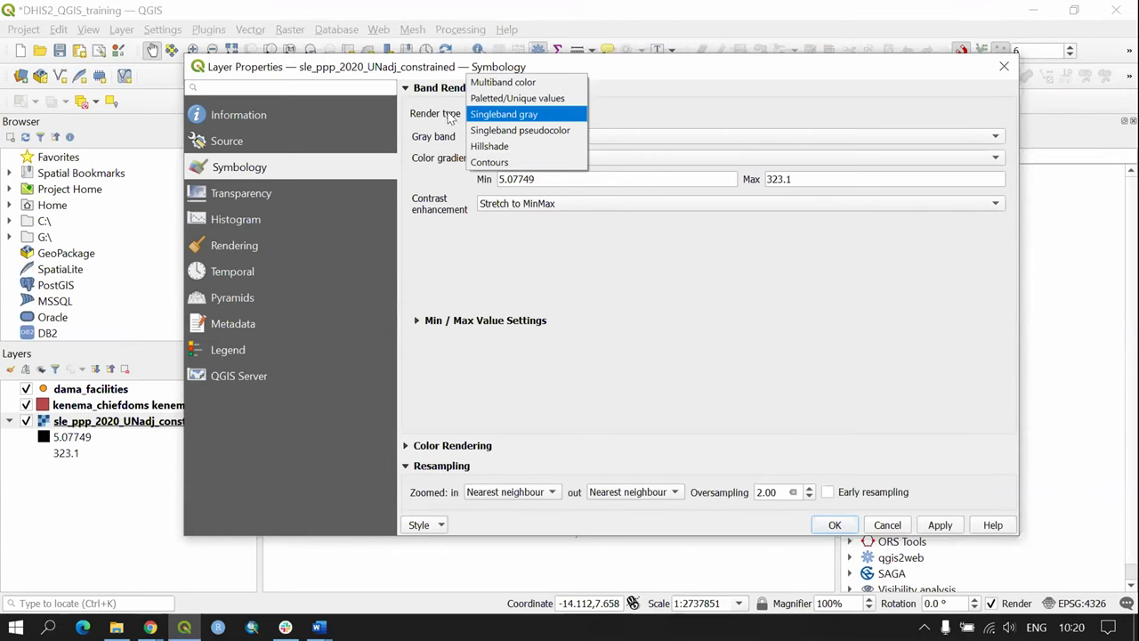
left_click(560, 131)
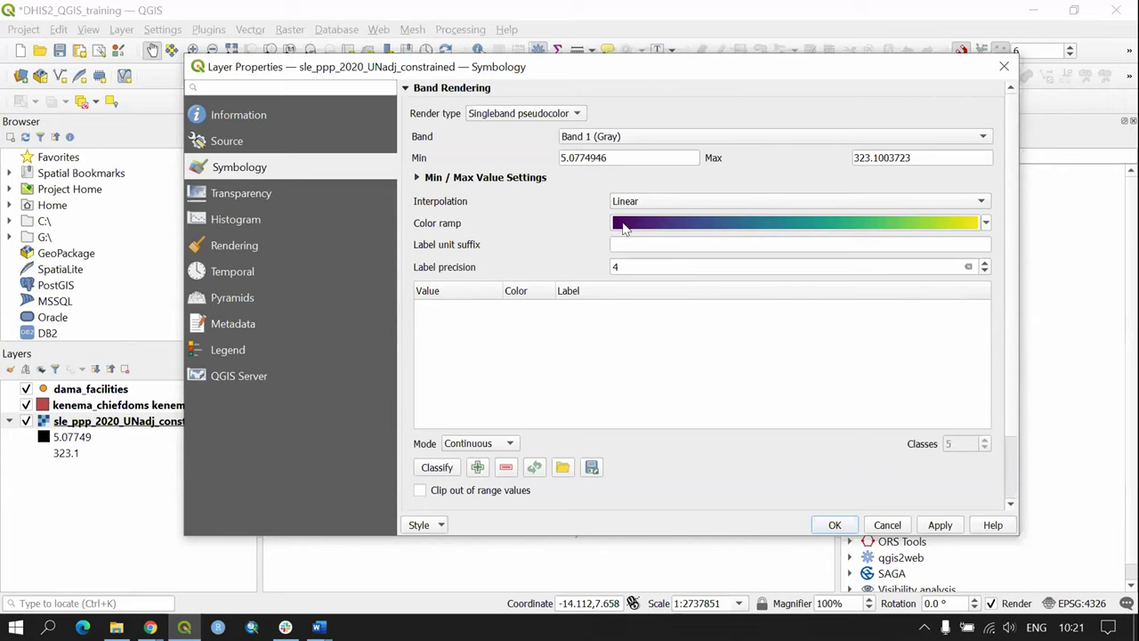
Step: Bring up the Color ramp dropdown list for the pseudocolor style
left_click(986, 223)
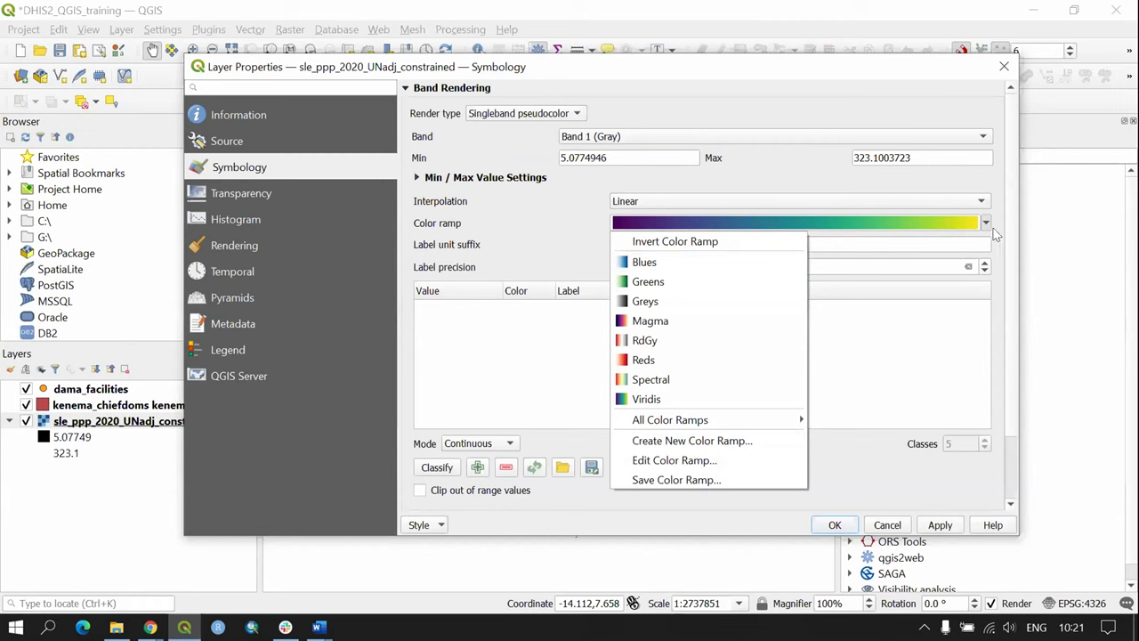
left_click(986, 224)
left_click(986, 223)
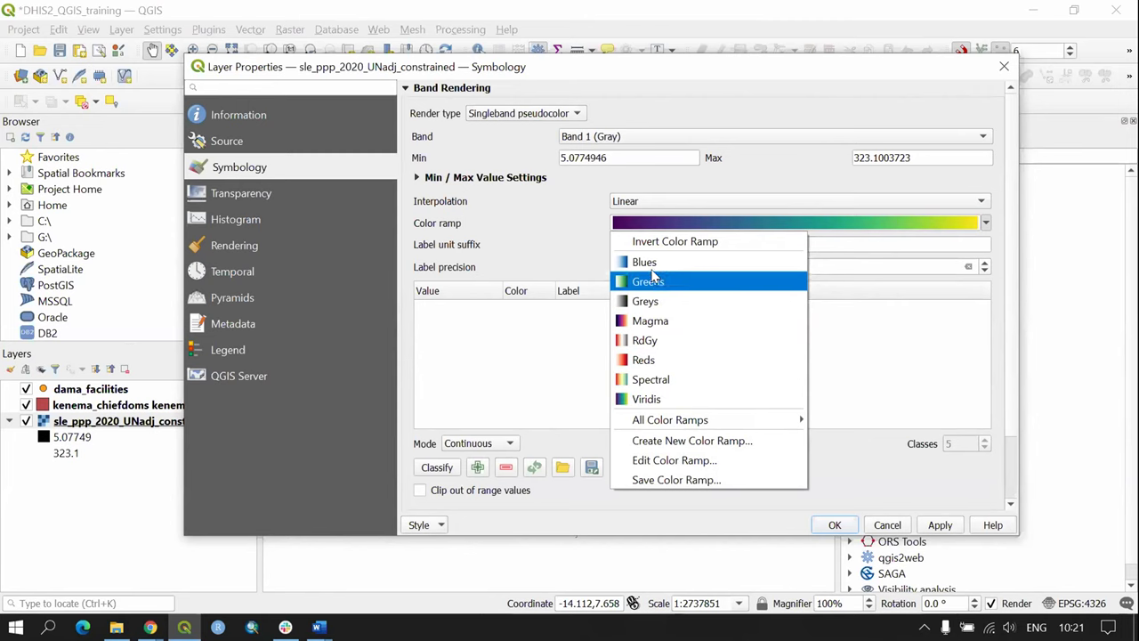
Step: Choose the Viridis ramp with Equal Interval mode and 6 classes, classify, and apply
left_click(666, 406)
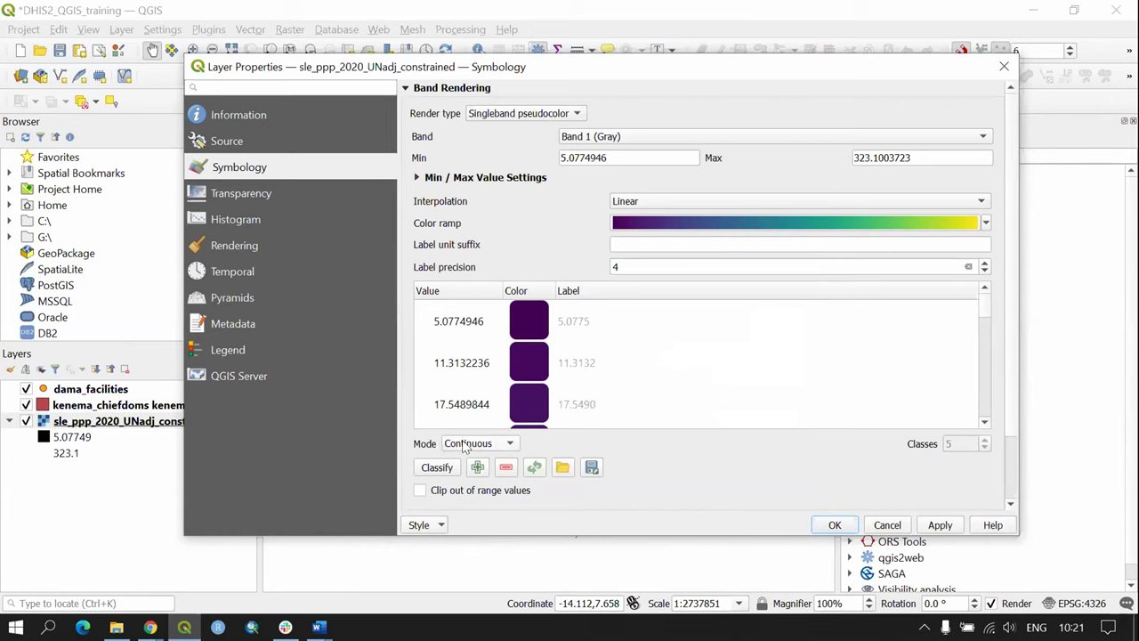
left_click(469, 446)
left_click(473, 460)
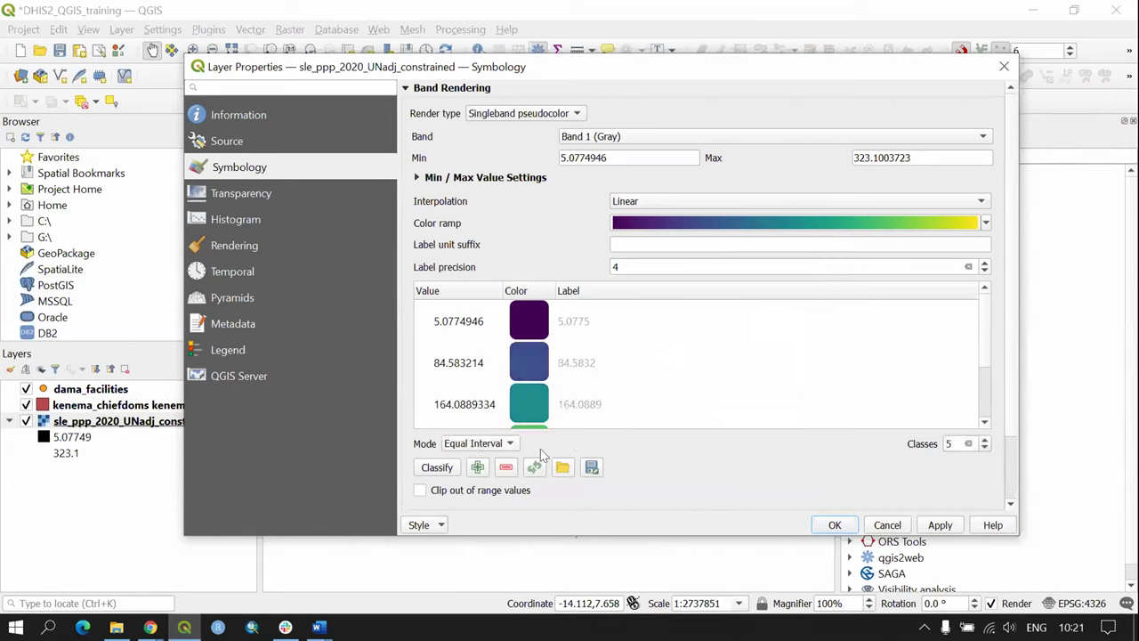
left_click(459, 448)
left_click(479, 447)
left_click(985, 441)
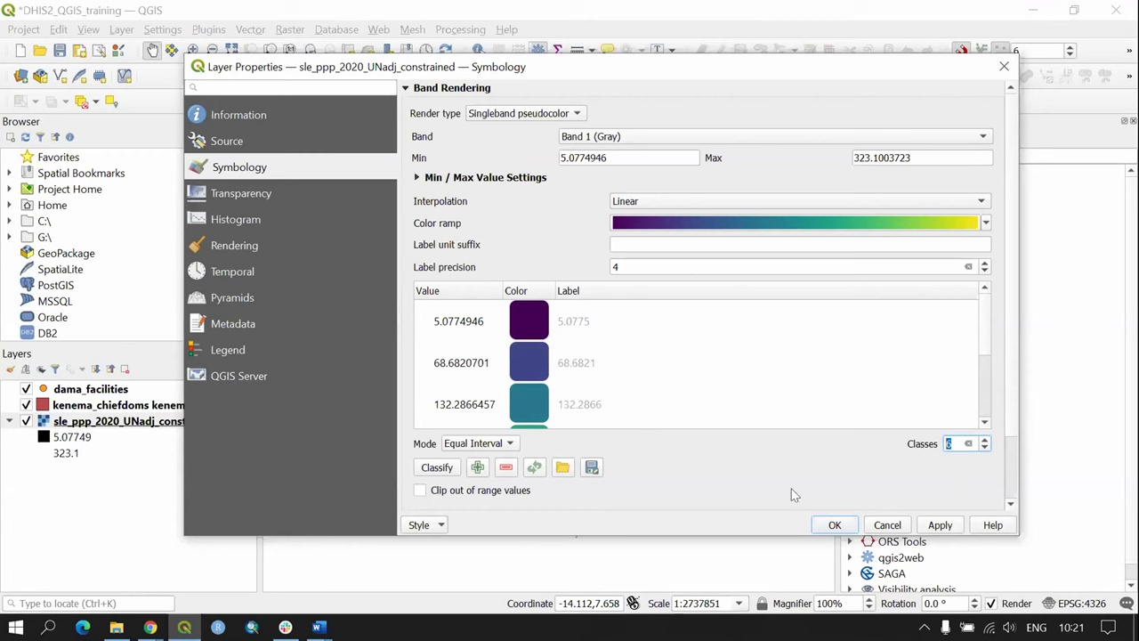
left_click(456, 469)
left_click_drag(996, 369, 991, 314)
left_click_drag(986, 335, 984, 392)
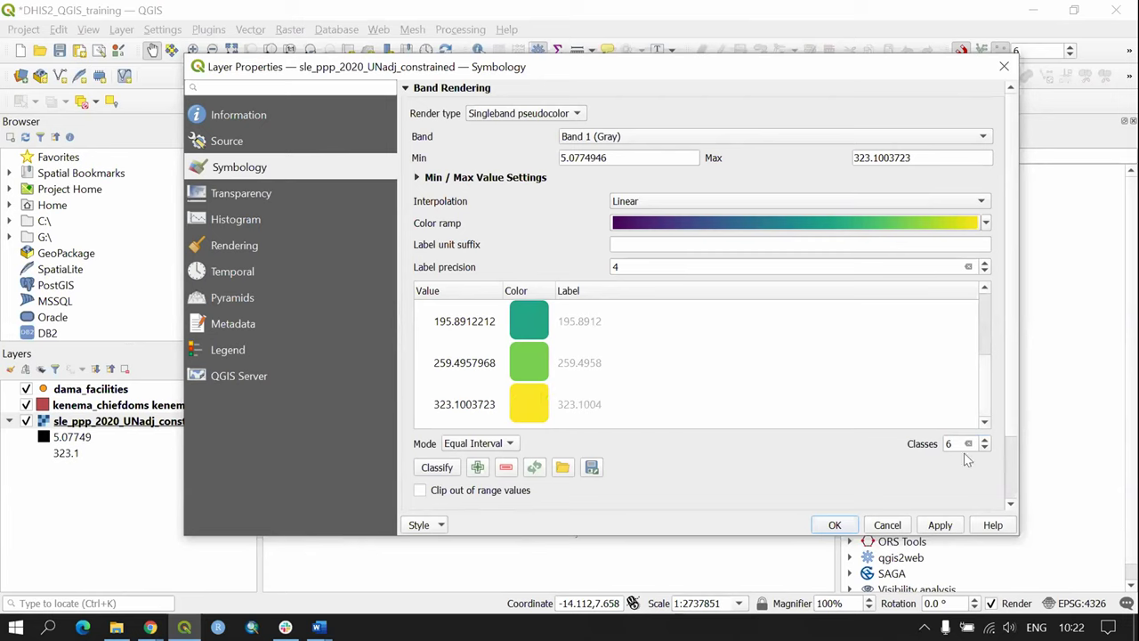
left_click(940, 525)
Step: Close the properties, box-zoom into the northwest coast, then zoom to the full population raster
left_click(835, 525)
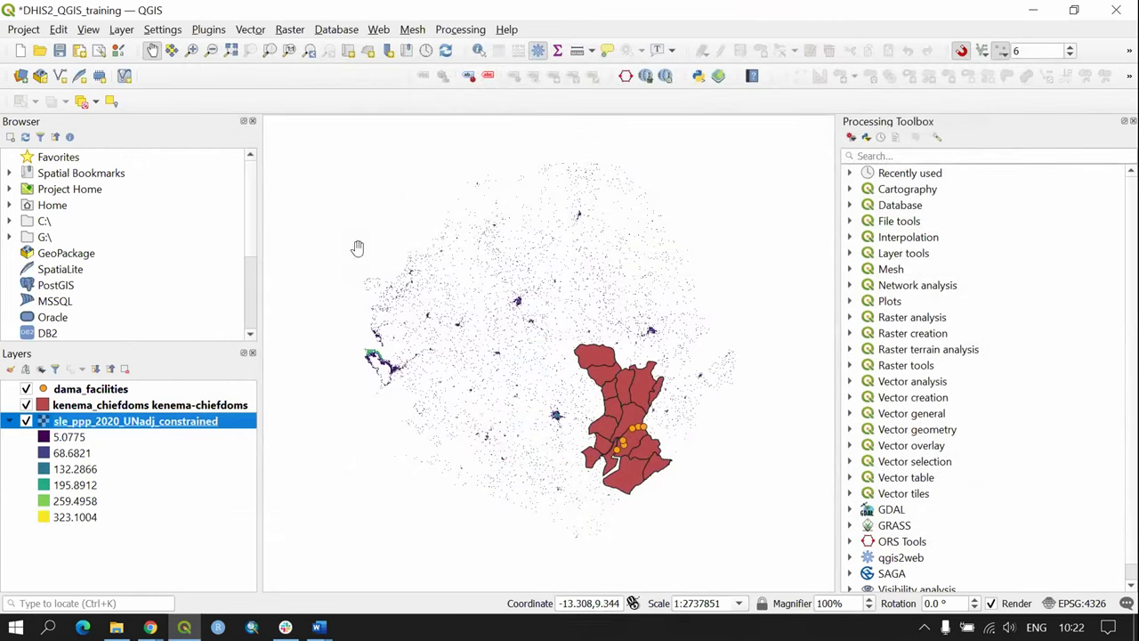
left_click(190, 52)
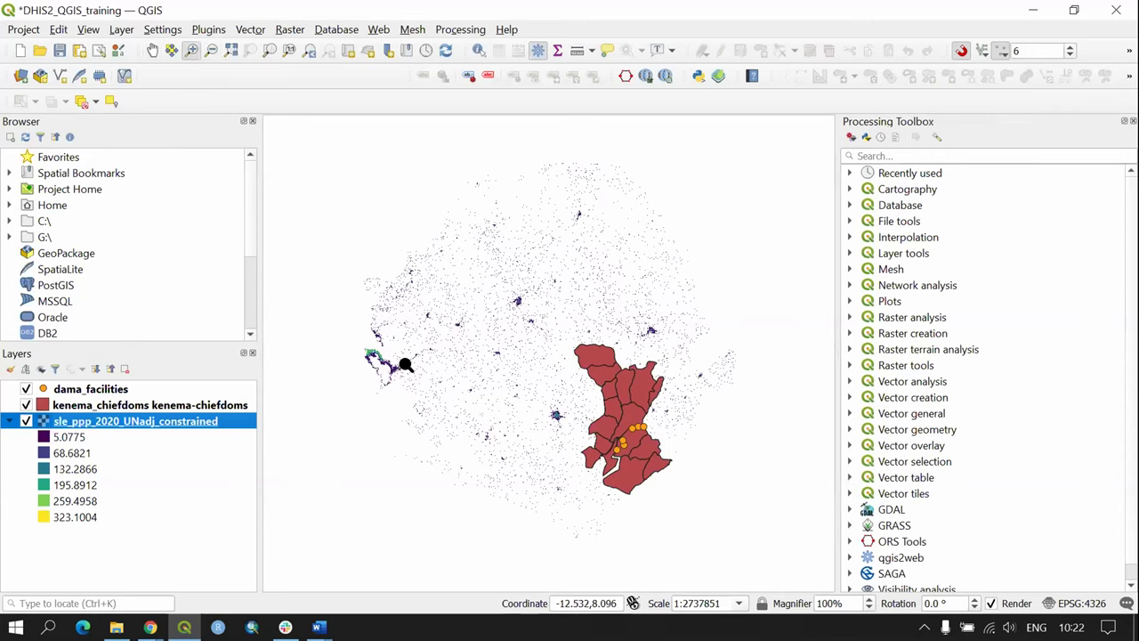
left_click_drag(358, 340, 421, 399)
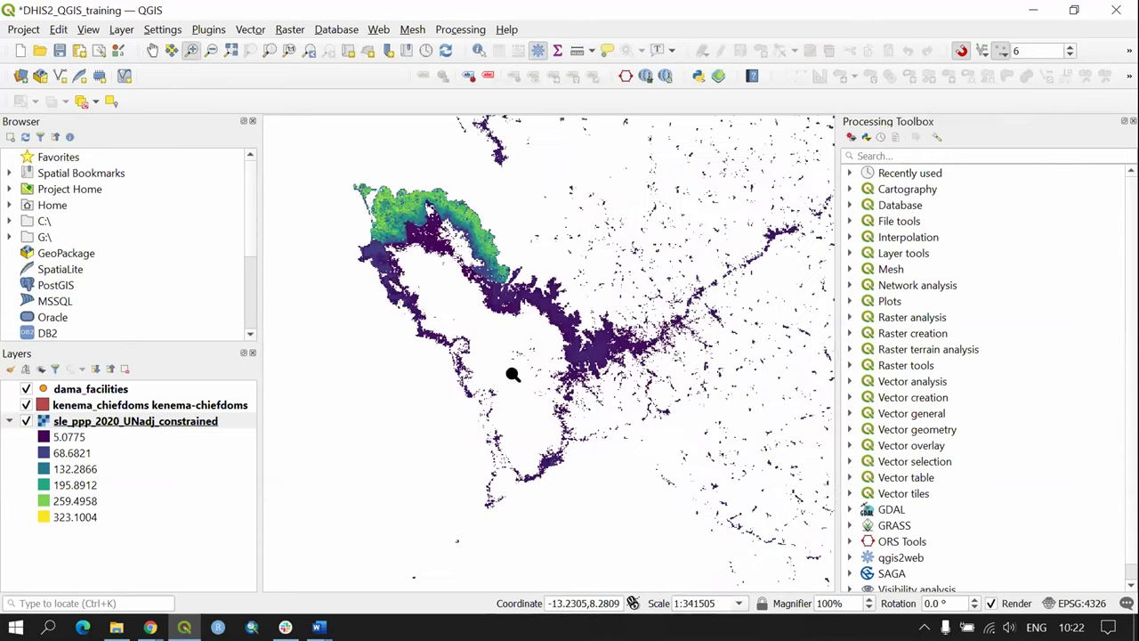
left_click_drag(340, 164, 543, 345)
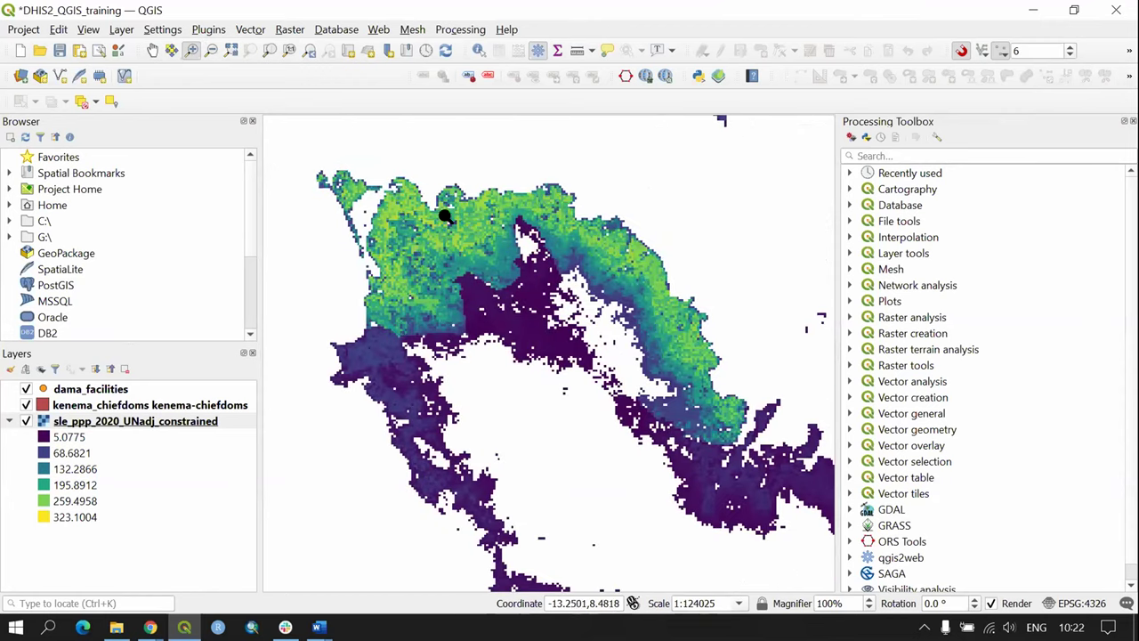
left_click_drag(403, 212, 495, 282)
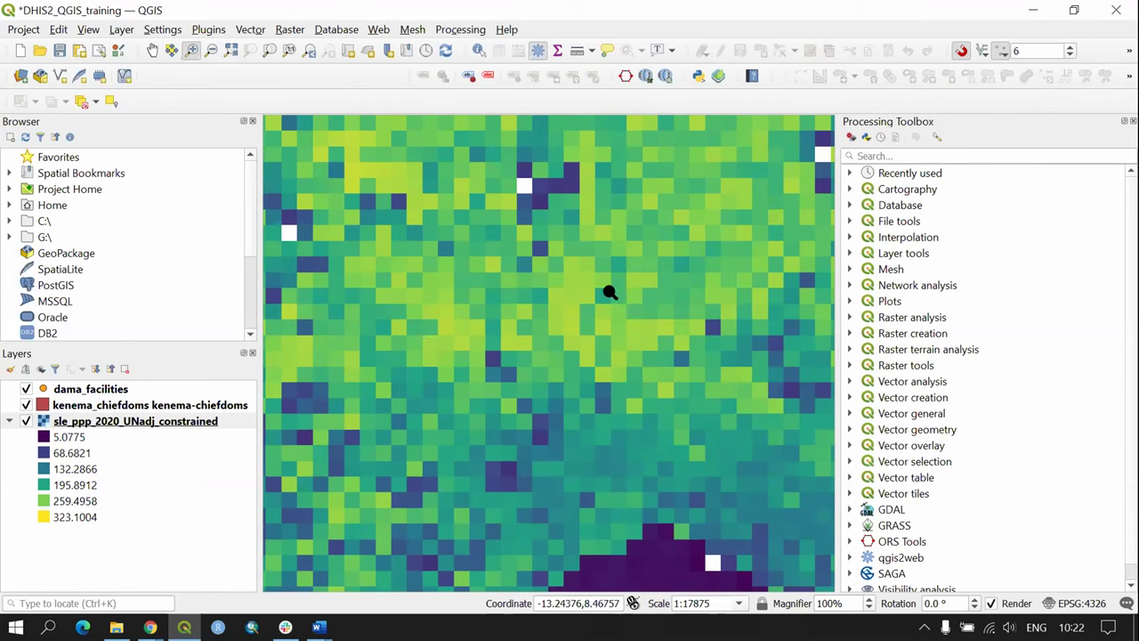
right_click(166, 424)
left_click(225, 129)
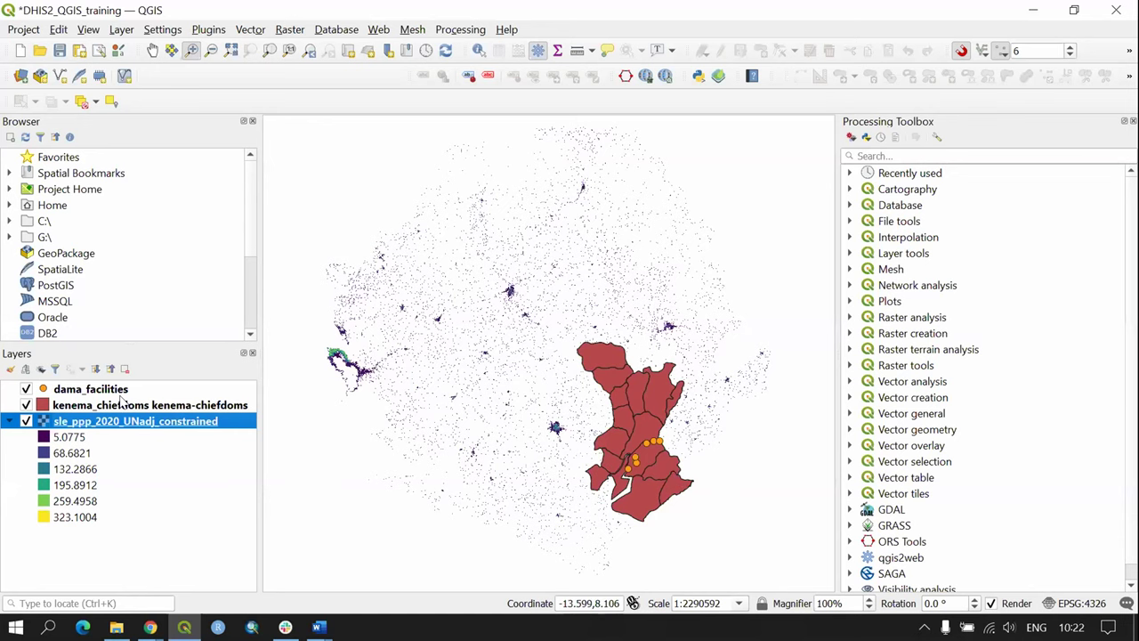
Step: Give the kenema_chiefdoms Simple Fill a No Brush fill style, leaving only outlines
double_click(167, 405)
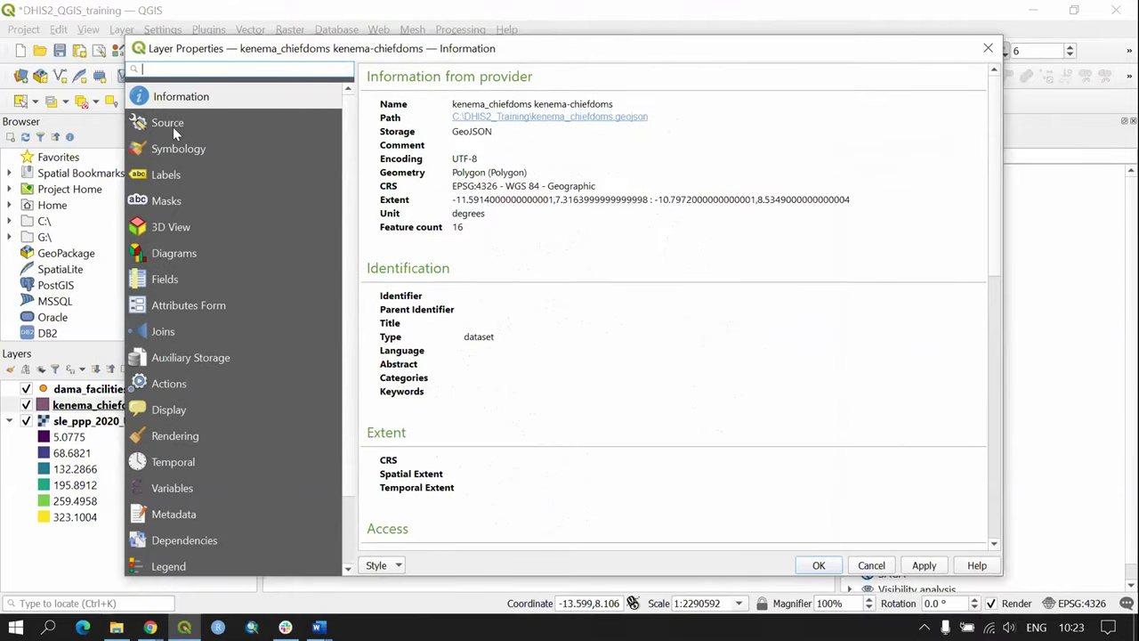
left_click(178, 152)
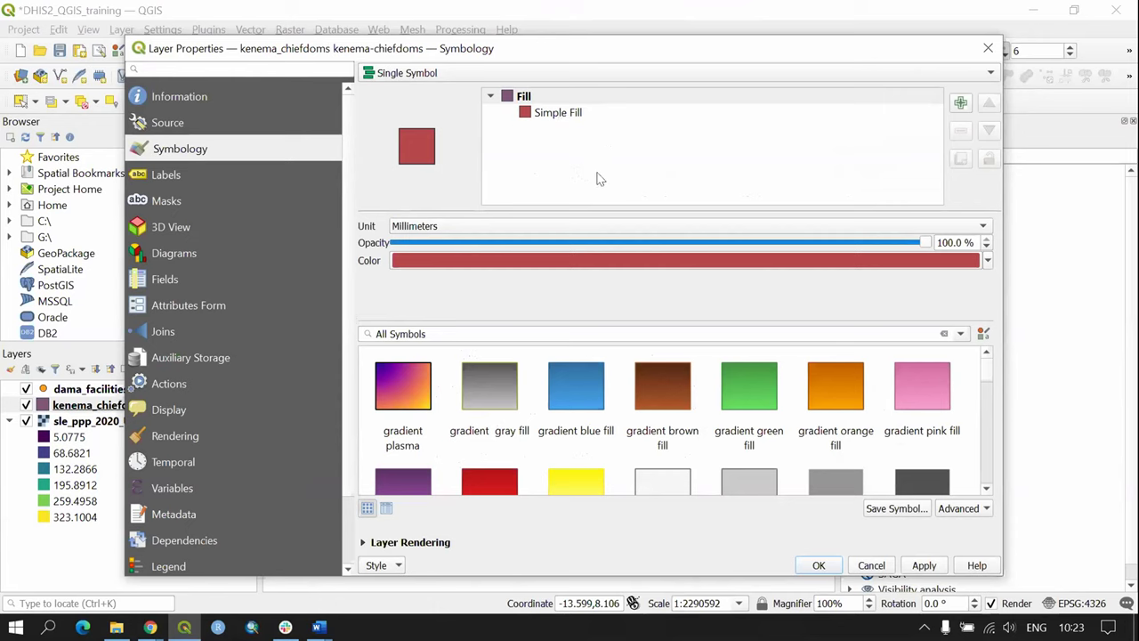
left_click(582, 116)
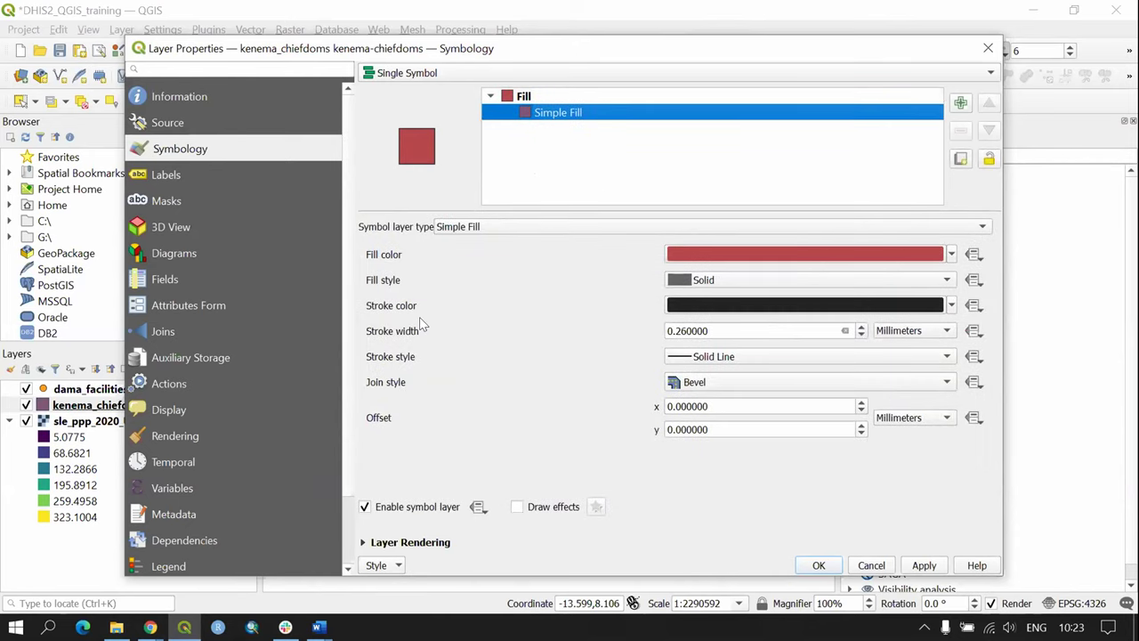
left_click(709, 284)
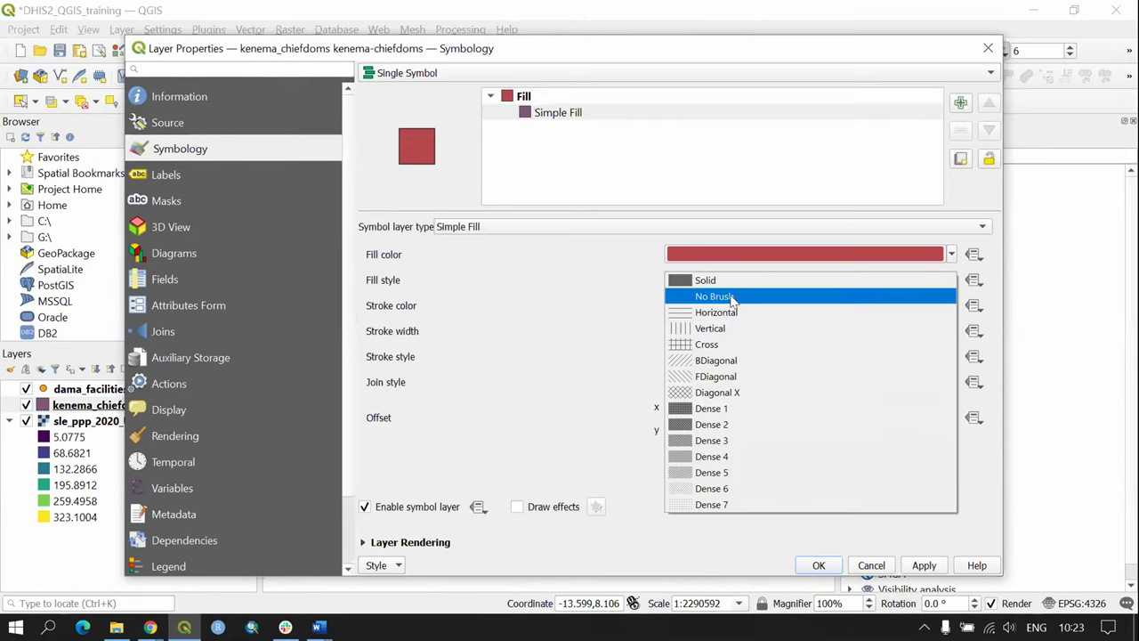
left_click(765, 303)
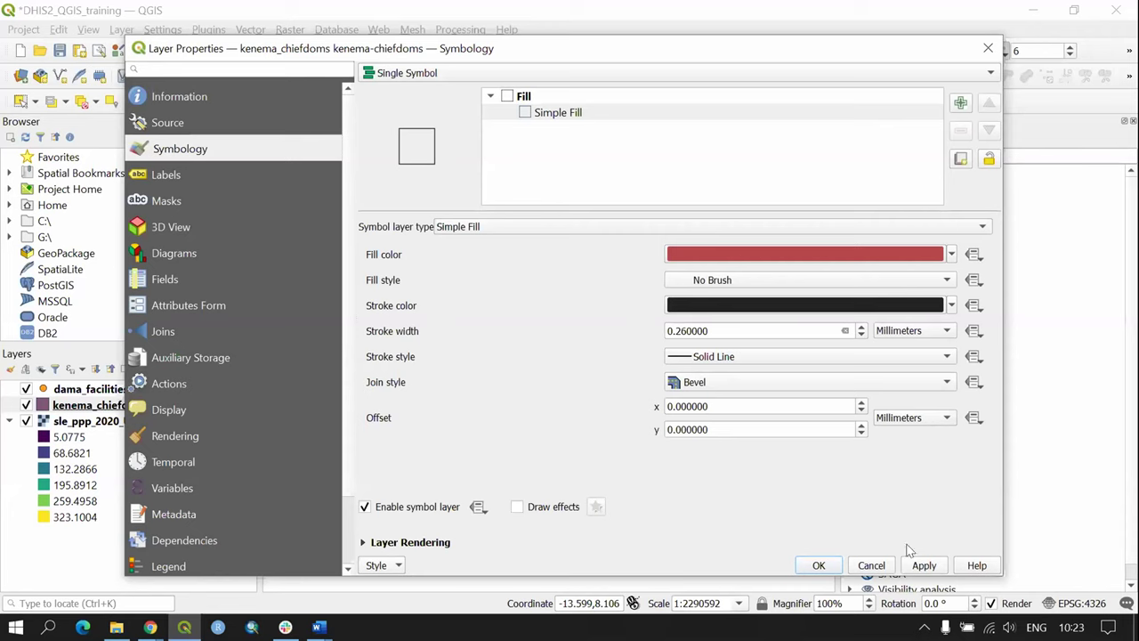
left_click(923, 565)
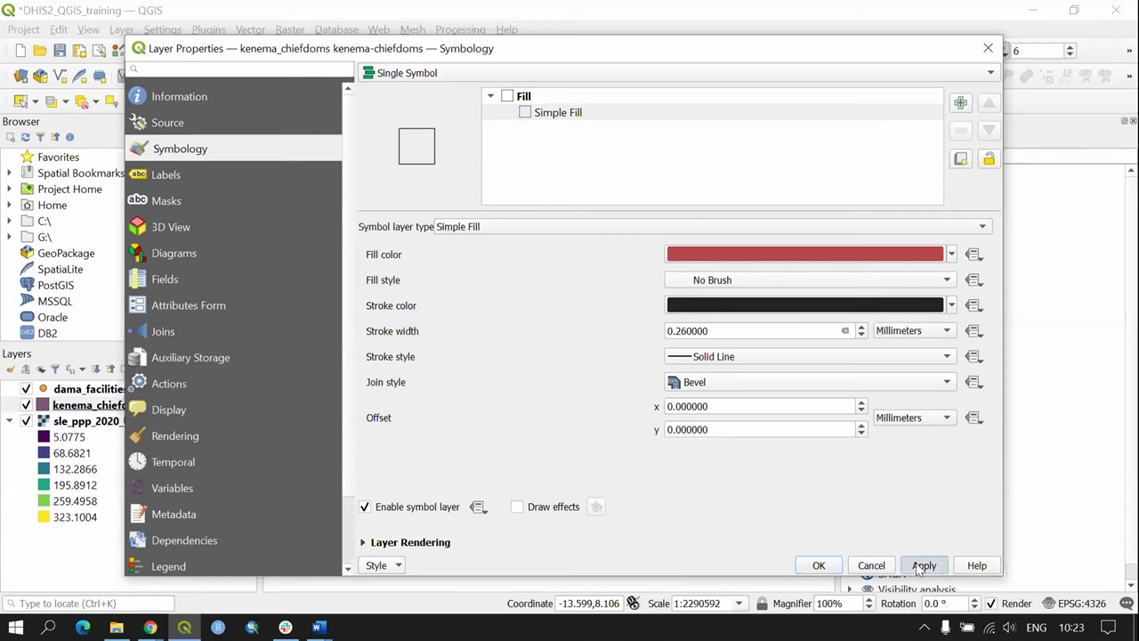
left_click(818, 565)
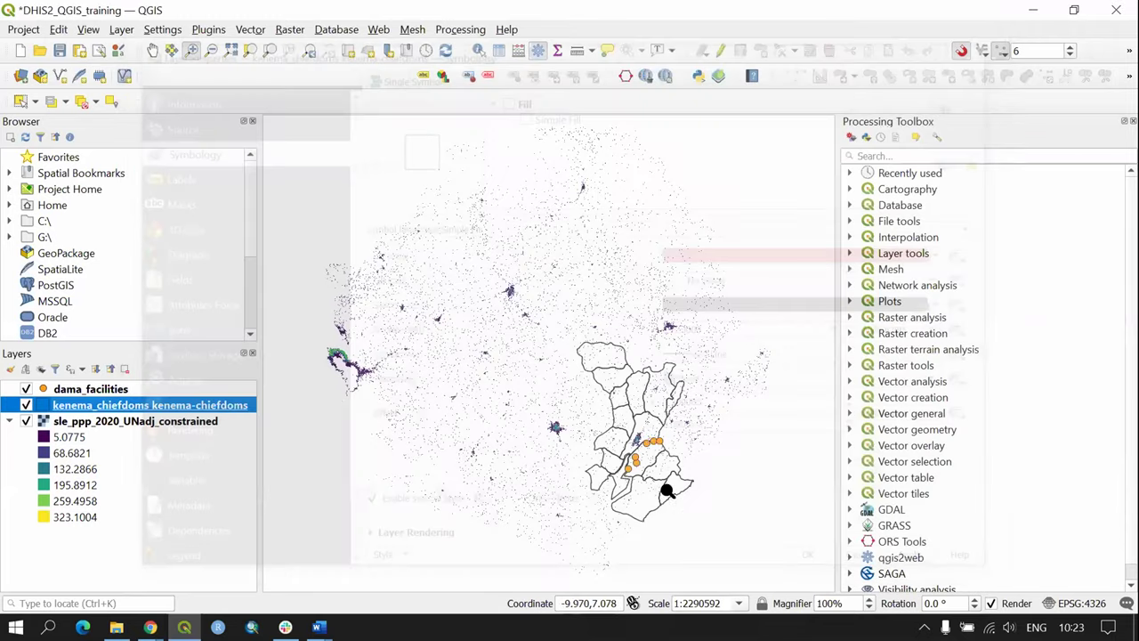
Step: Fit the map to the kenema_chiefdoms layer and select dama_facilities
left_click_drag(719, 465, 659, 407)
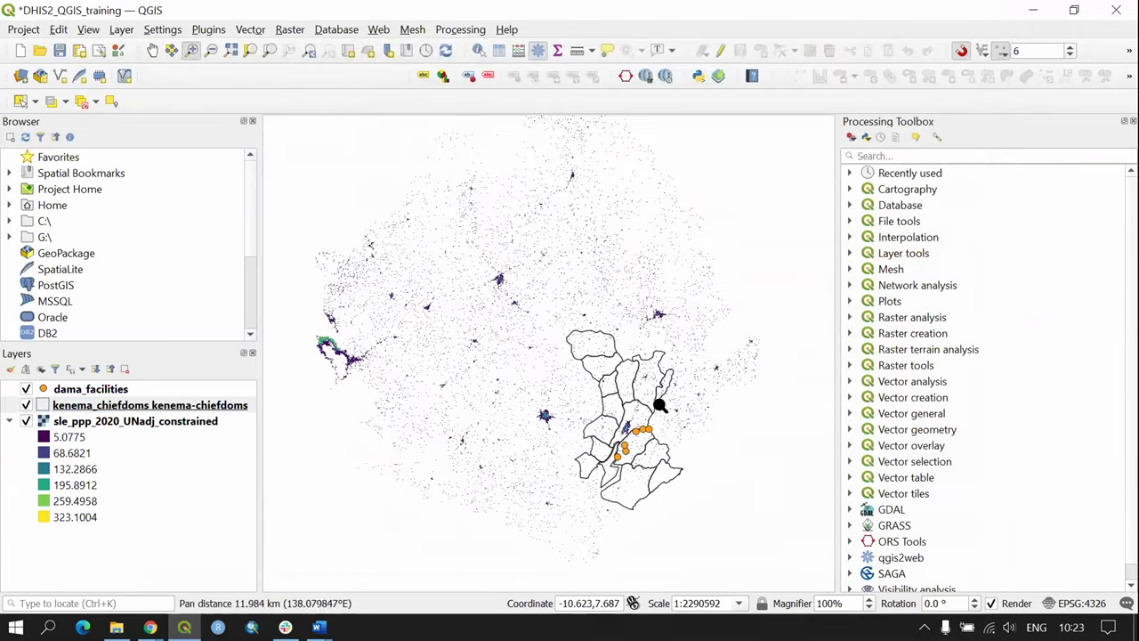
right_click(210, 403)
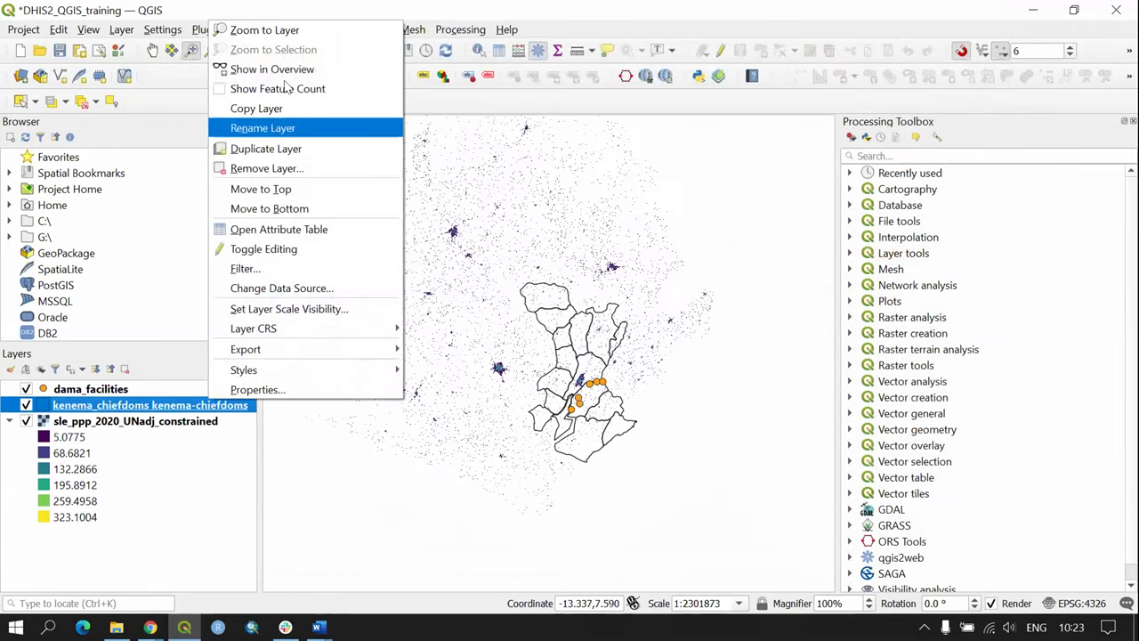
left_click(278, 30)
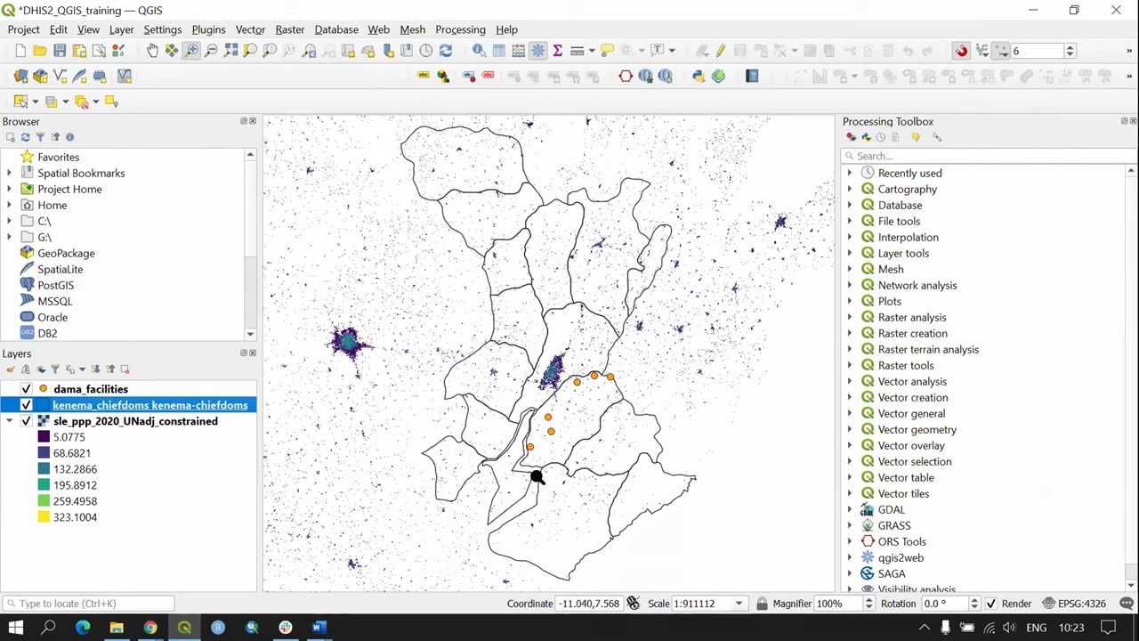
left_click(85, 390)
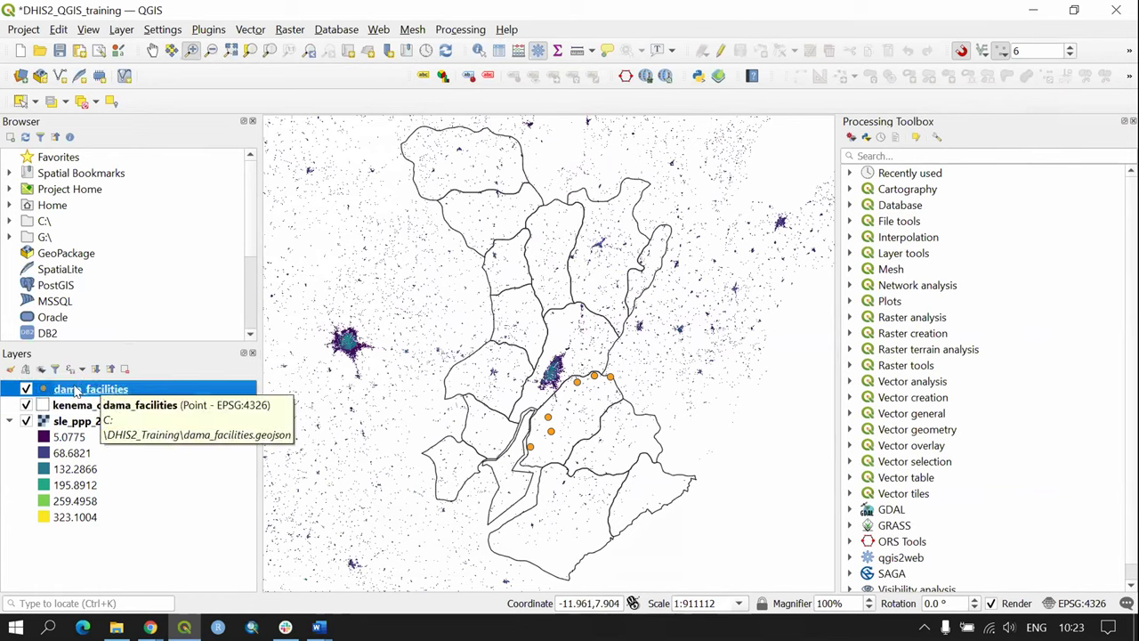
Step: Give the dama_facilities layer the 'topo hospital' red-cross marker symbol and apply it
double_click(76, 390)
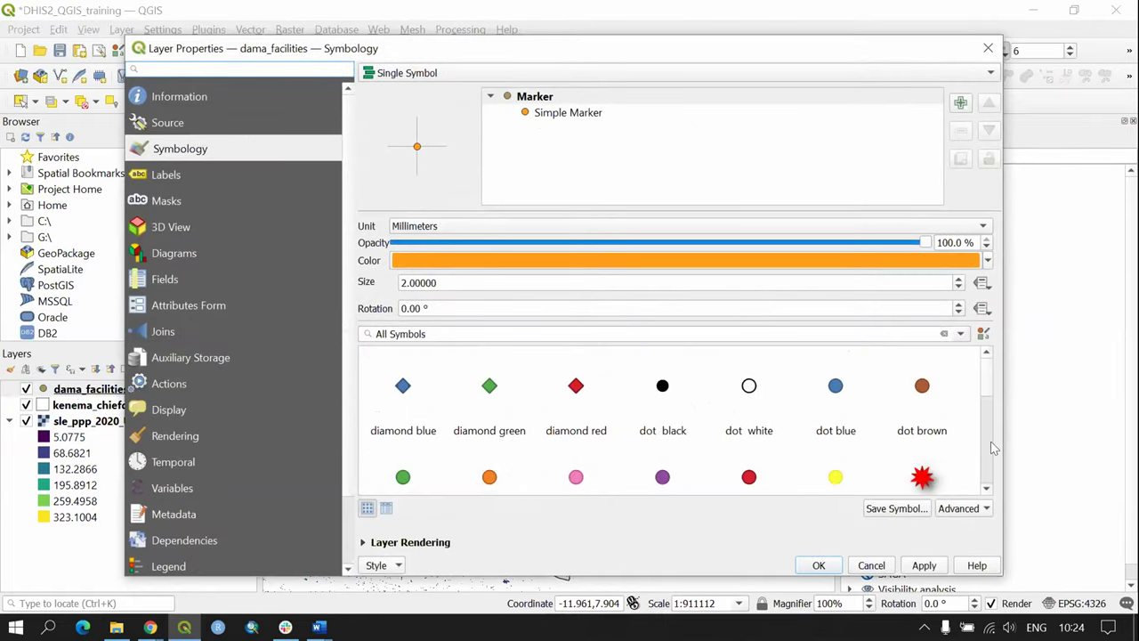
scroll(985, 401, "down", 3)
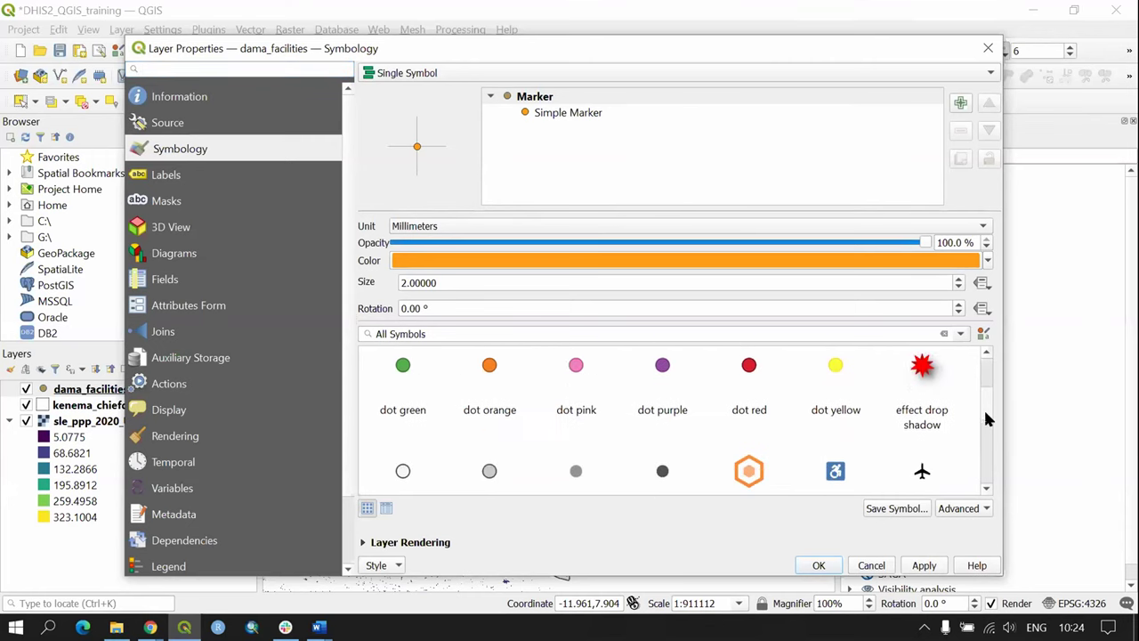
scroll(989, 448, "down", 1)
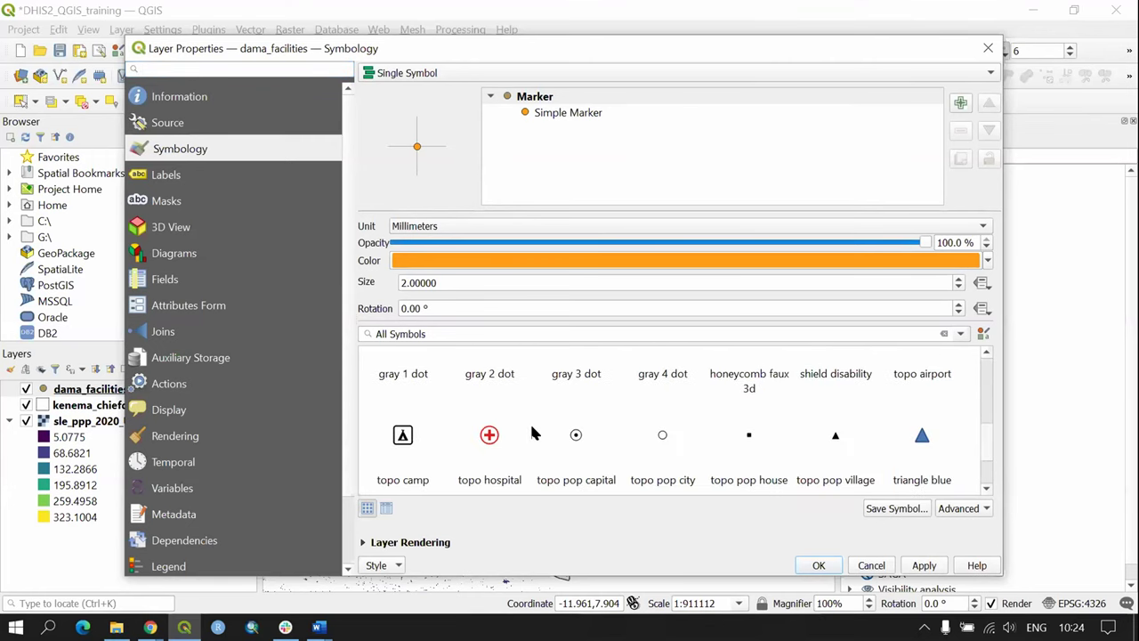
scroll(985, 431, "down", 2)
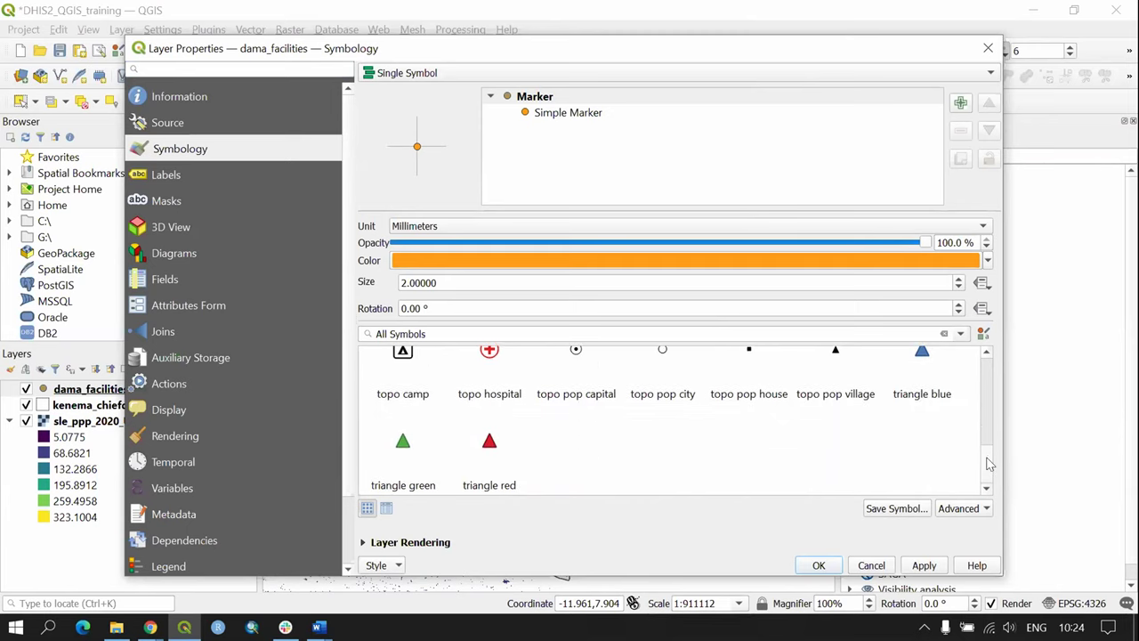
scroll(989, 449, "up", 2)
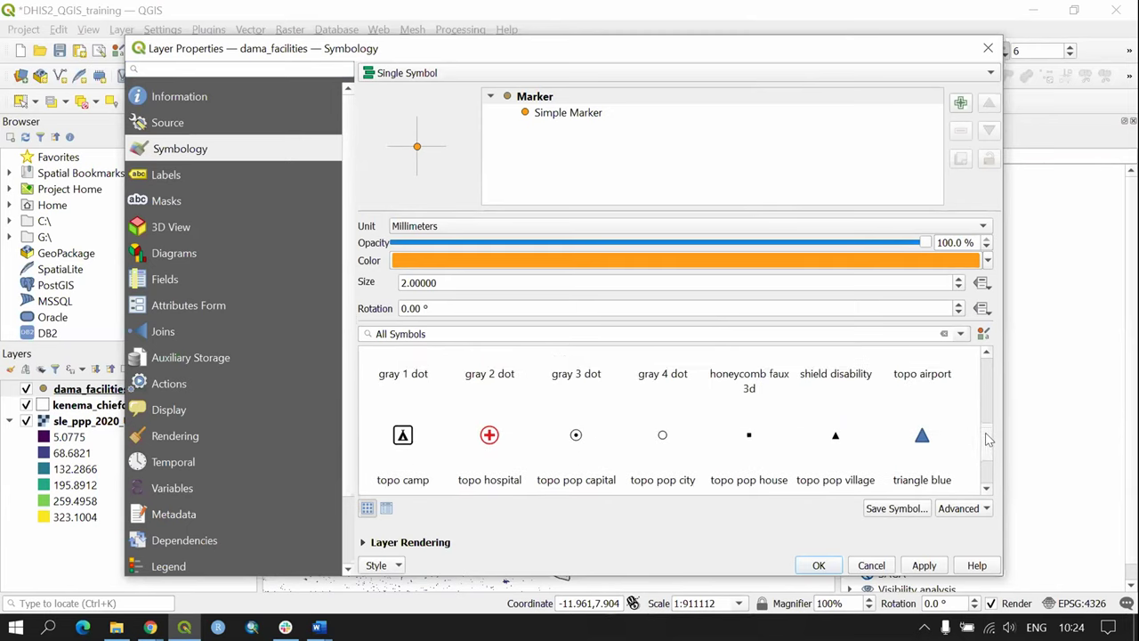
scroll(988, 440, "down", 2)
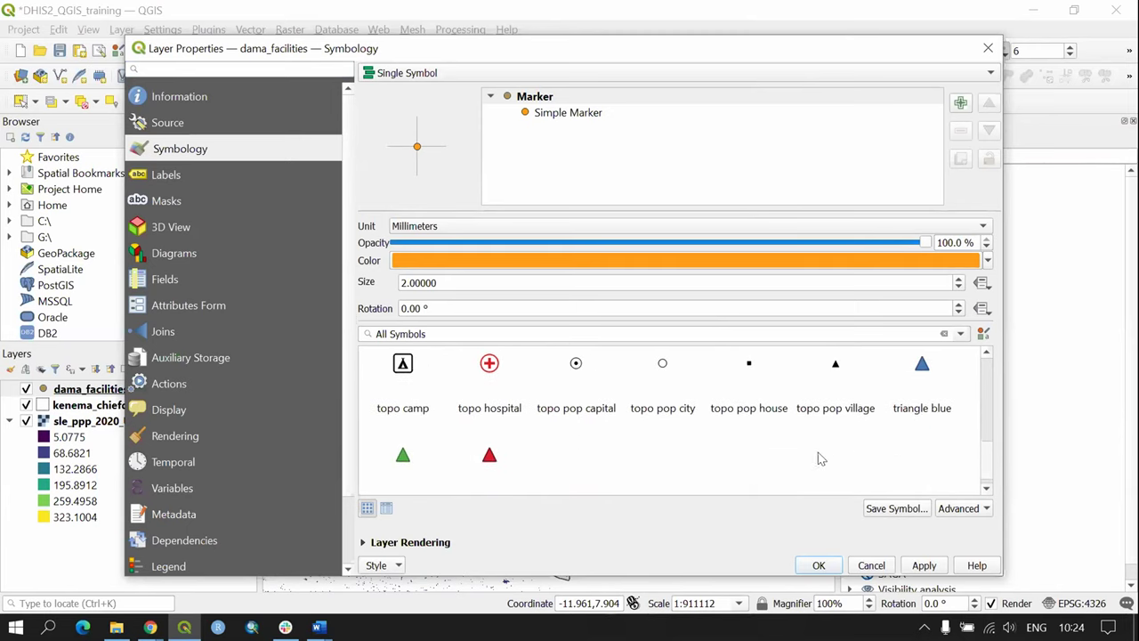
left_click(488, 384)
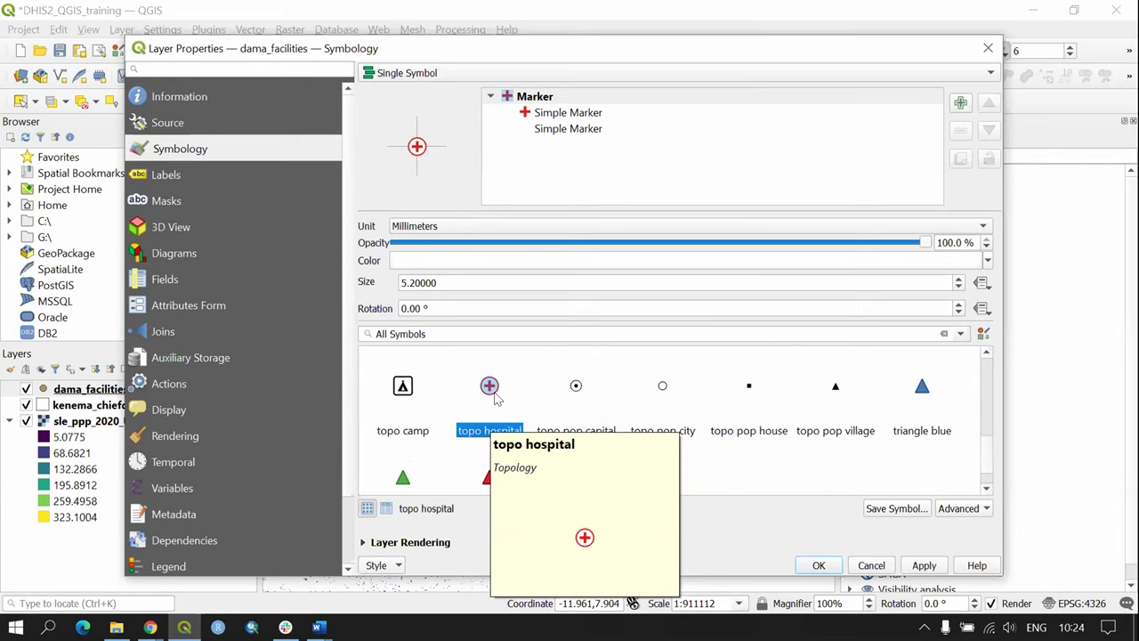
left_click(924, 565)
left_click(815, 566)
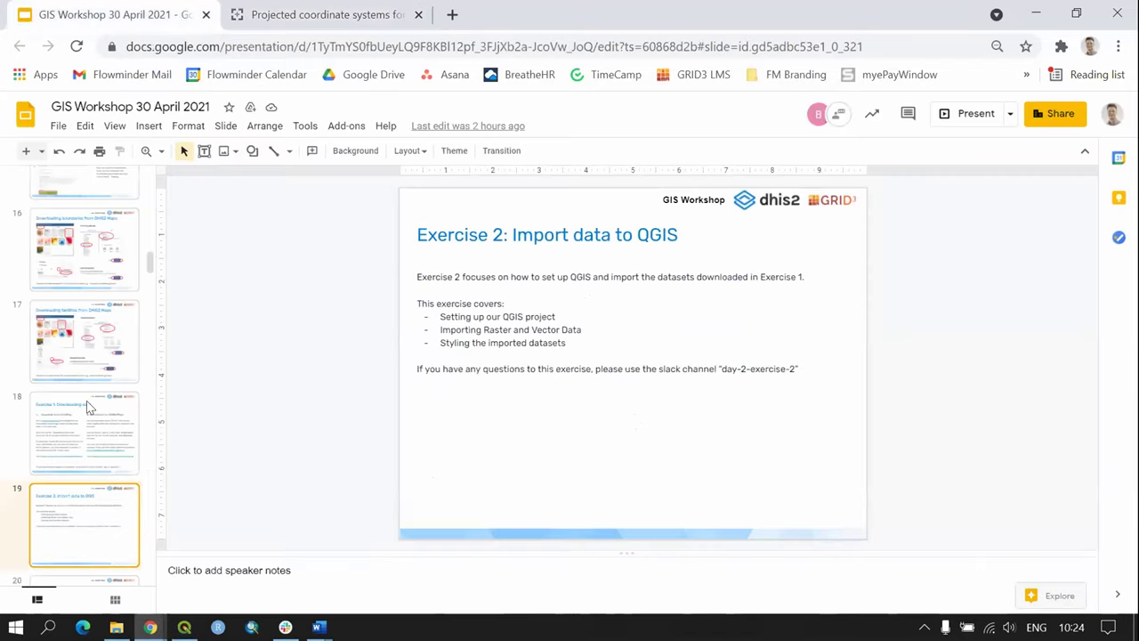
Step: Present slide 26, 'Exercise 2: Import data to QGIS', full screen
scroll(87, 401, "down", 7)
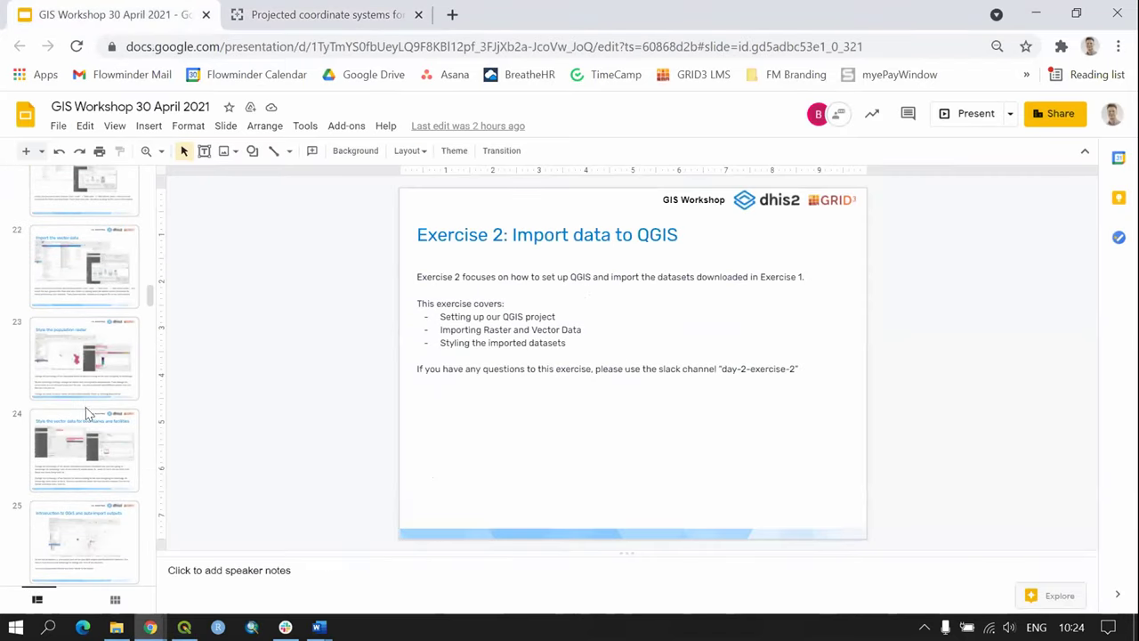
left_click(83, 454)
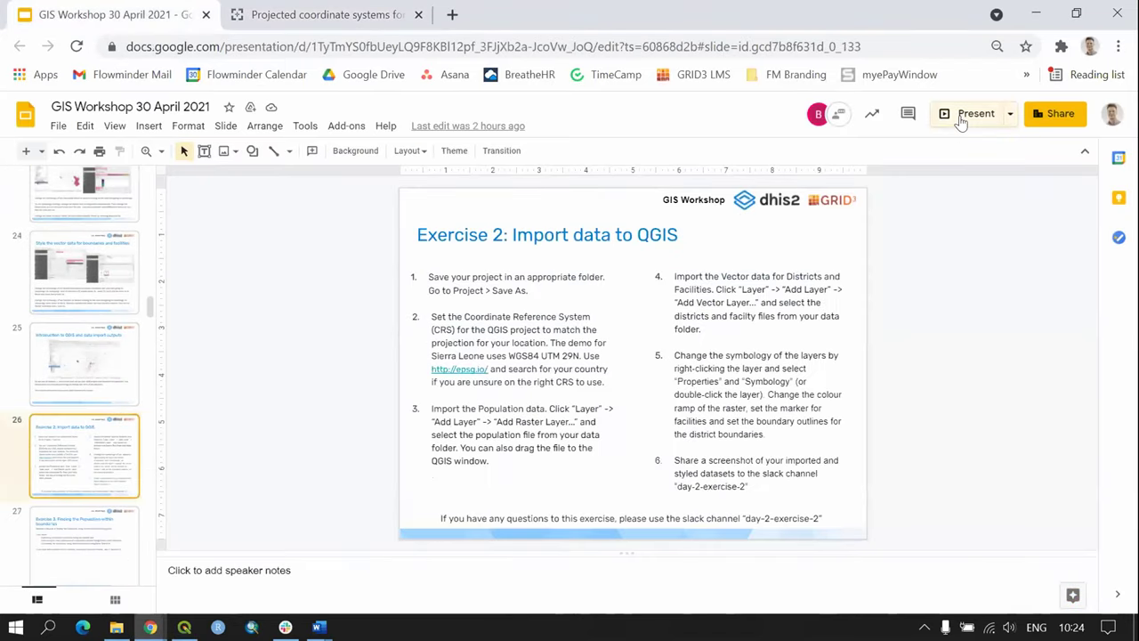
key("ctrl+F5")
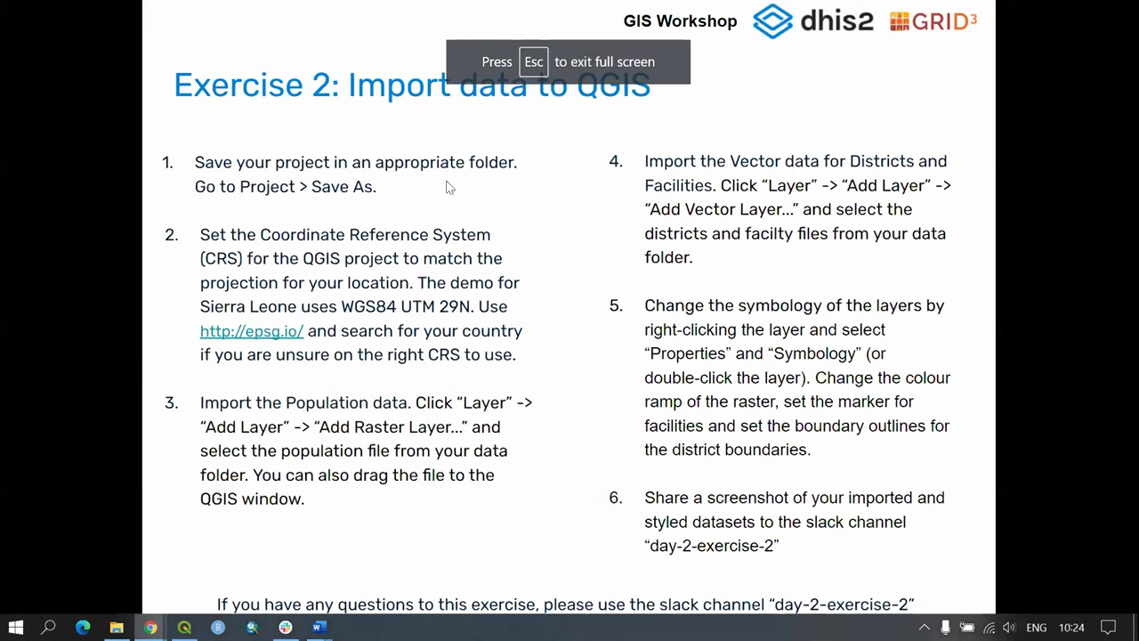
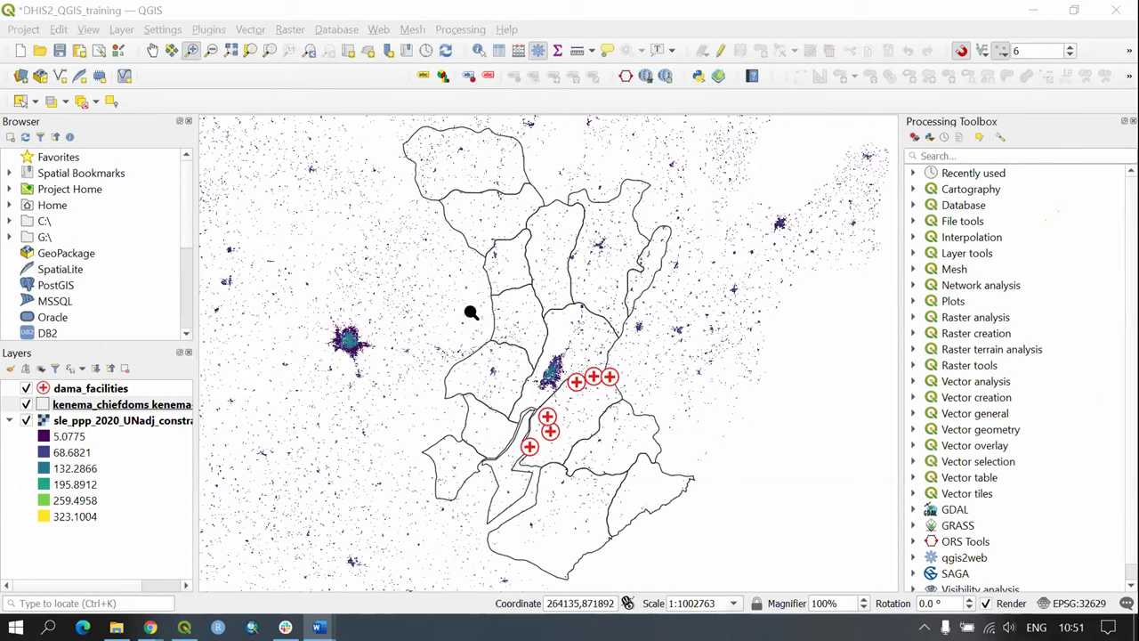
Step: Turn on Identify Features, then float, enlarge and reposition the Identify Results panel over the map
left_click(479, 51)
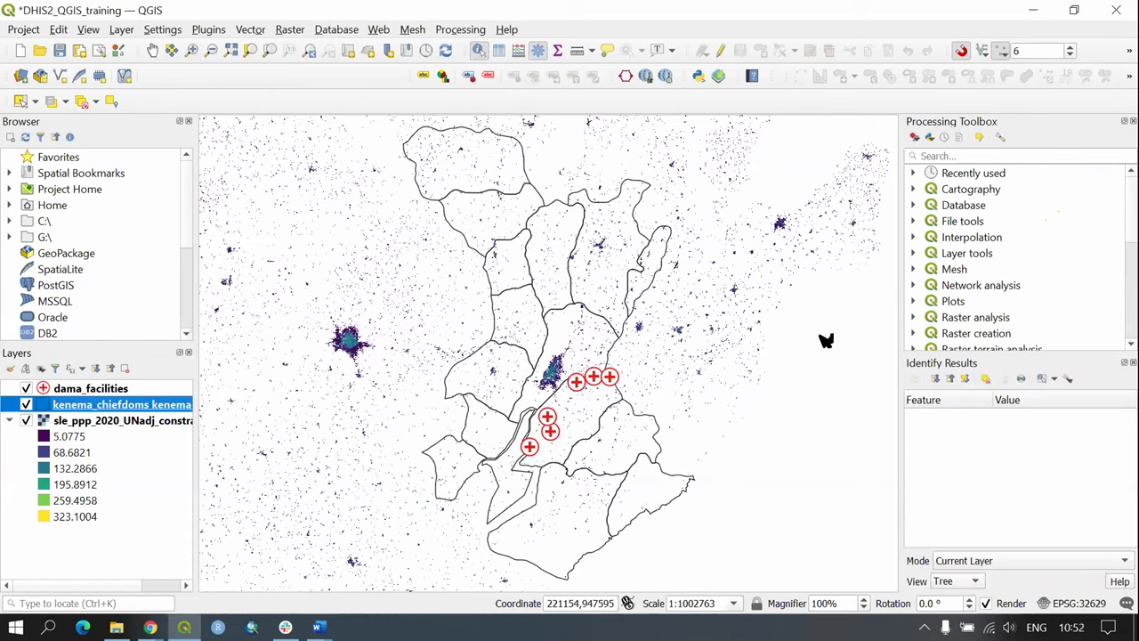
left_click_drag(1076, 363, 775, 181)
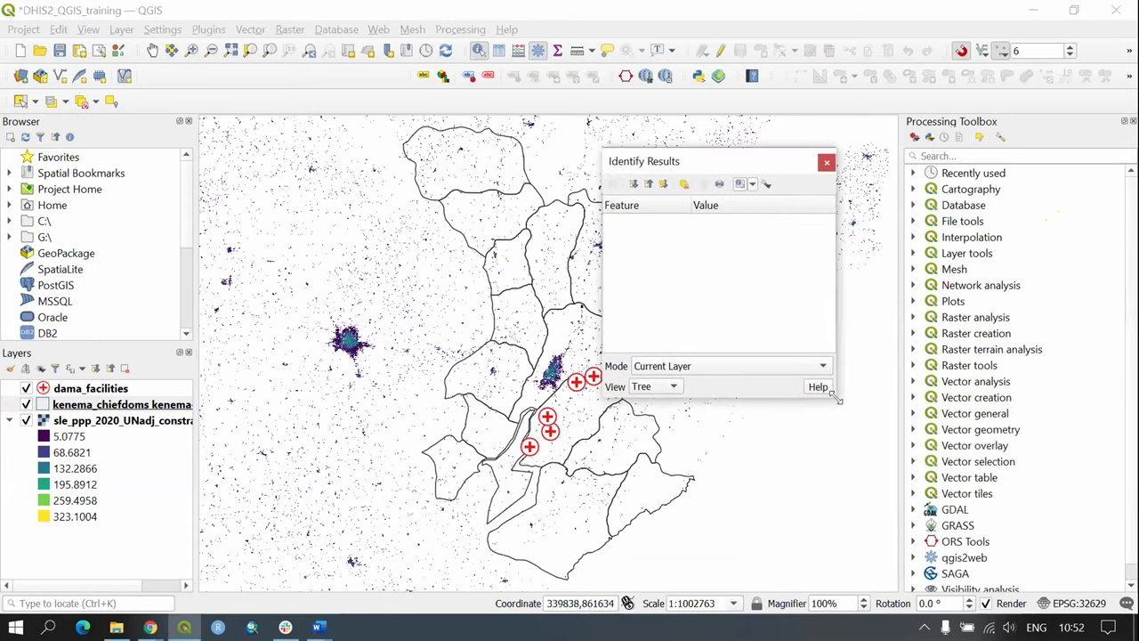
left_click_drag(836, 399, 925, 476)
left_click_drag(729, 165, 852, 152)
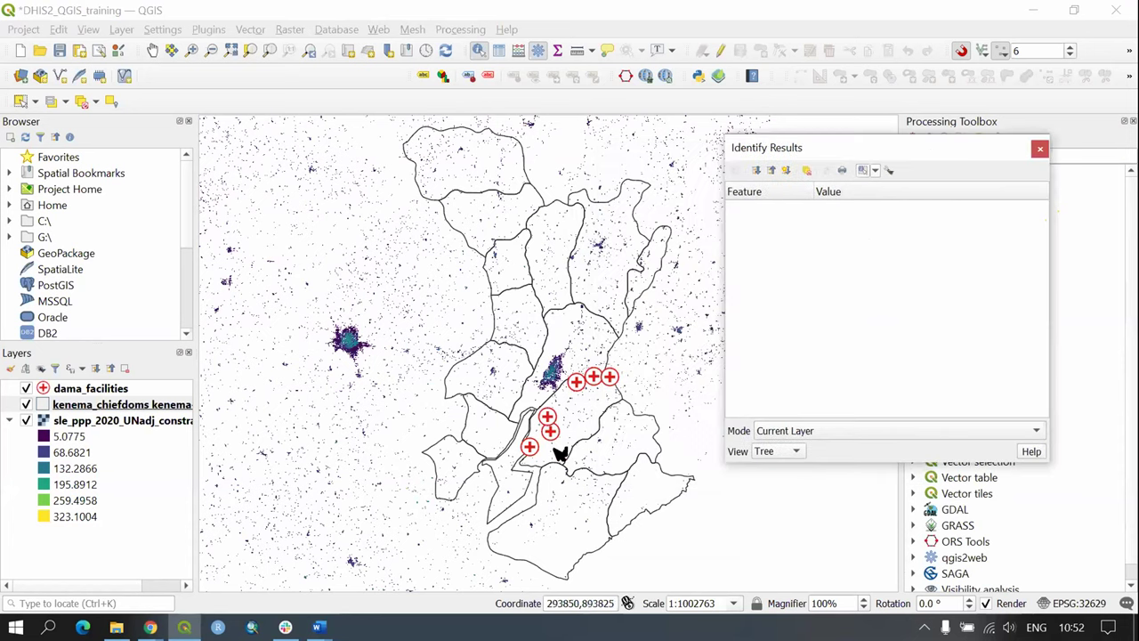
Step: Identify the Nongowa chiefdom's attributes, then close the results and select the sle_ppp raster layer
scroll(548, 378, "up", 1)
scroll(548, 379, "up", 3)
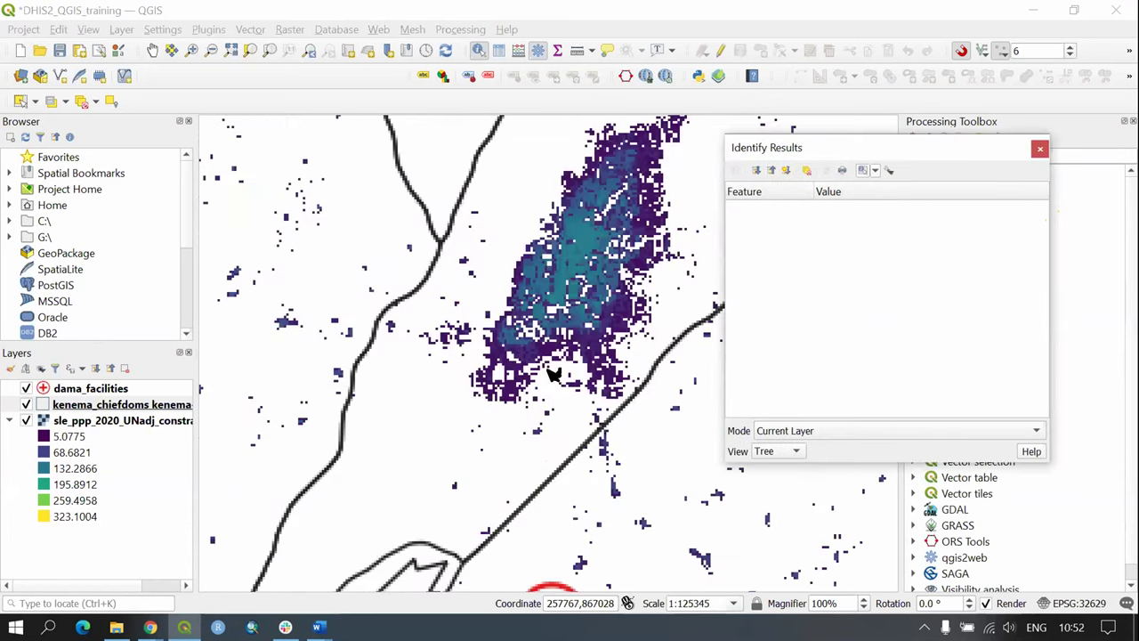
left_click_drag(618, 254, 516, 378)
scroll(519, 374, "up", 3)
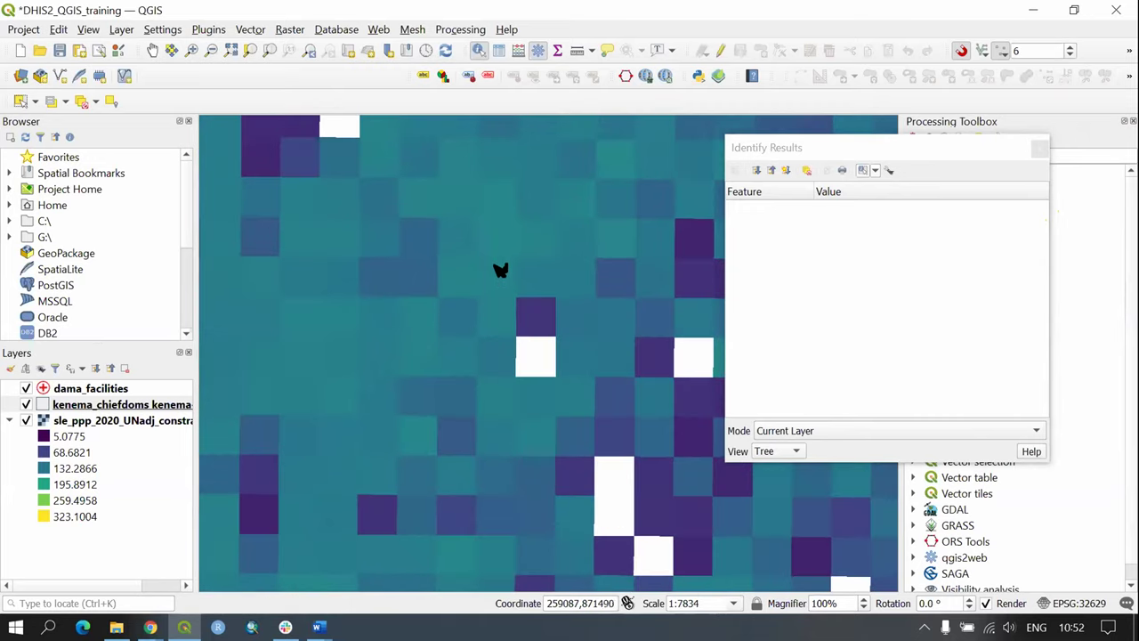
left_click(500, 276)
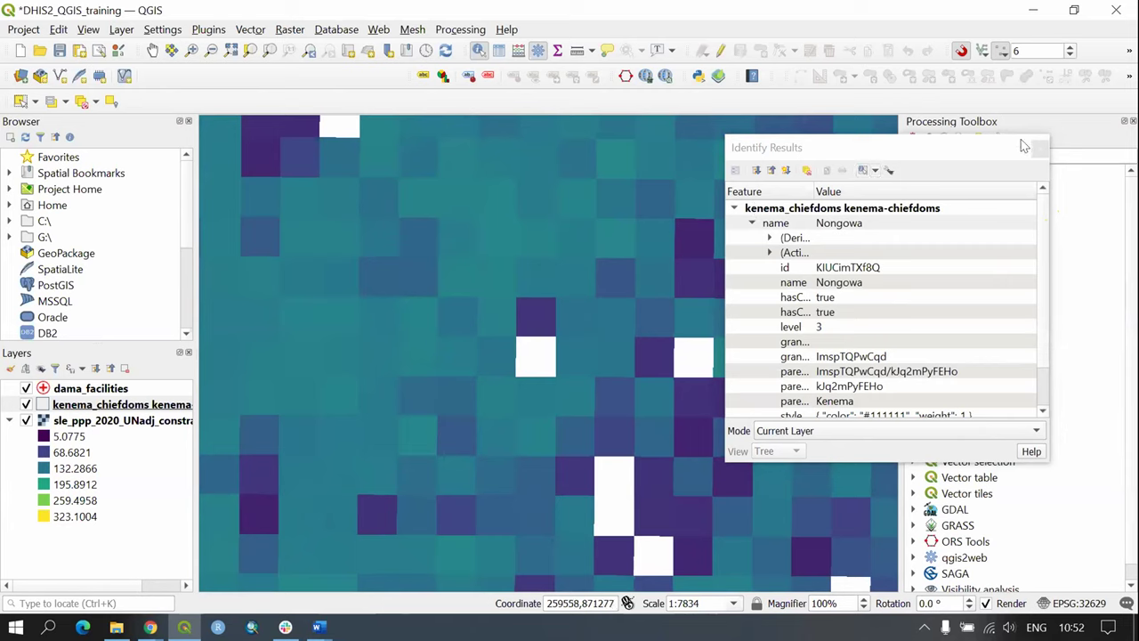
left_click(1040, 147)
left_click(127, 423)
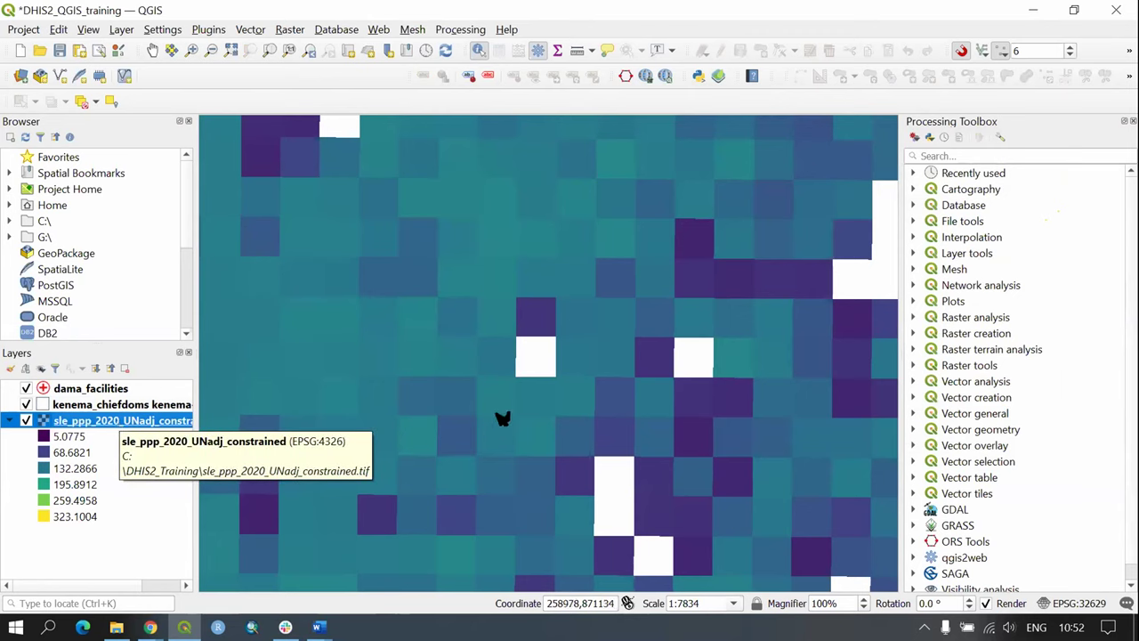
left_click(478, 52)
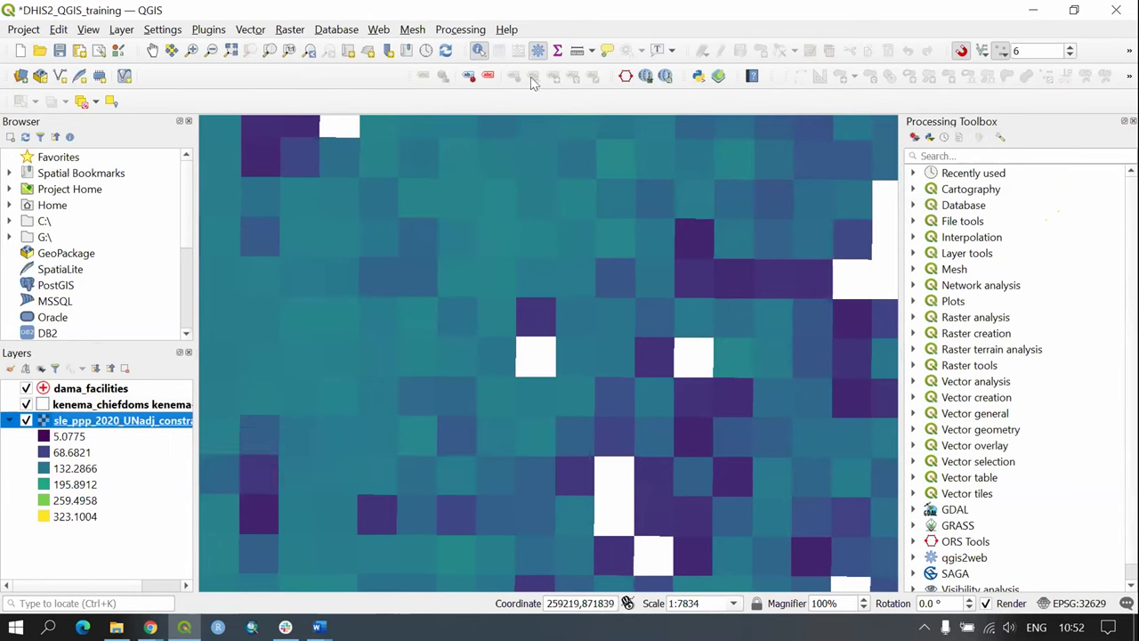
left_click(516, 236)
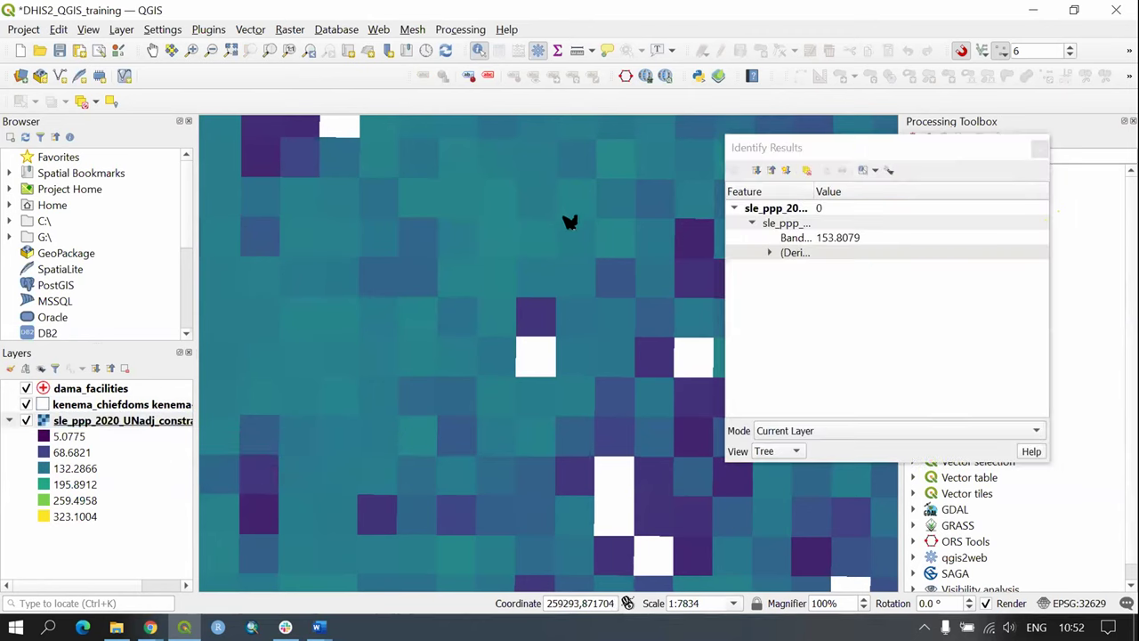
left_click_drag(813, 192, 876, 191)
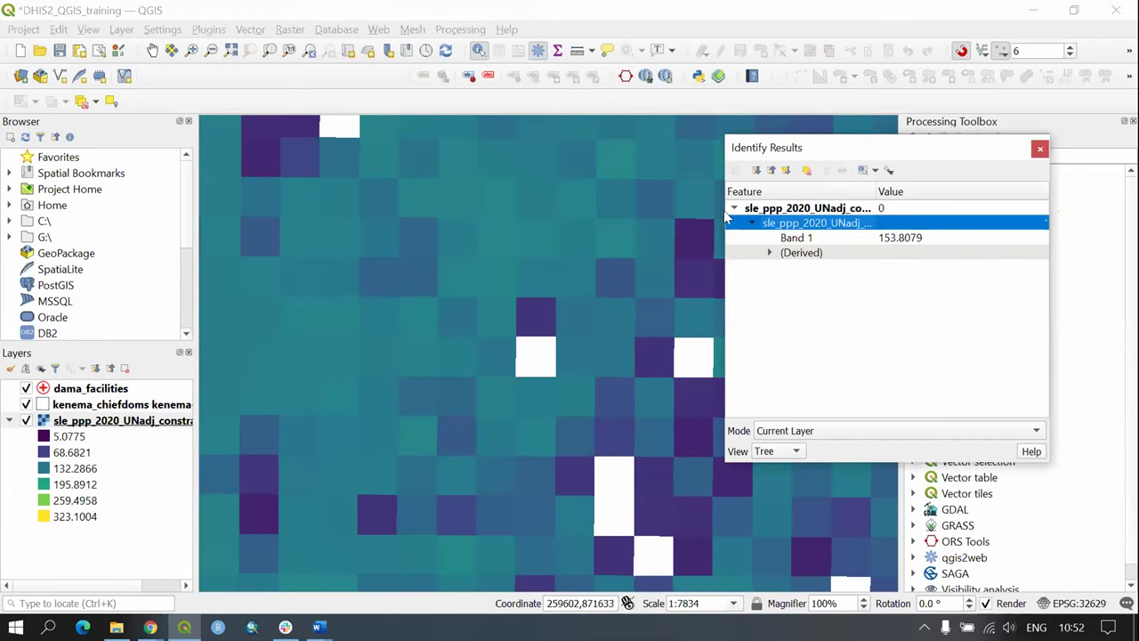
left_click_drag(719, 209, 577, 209)
left_click_drag(726, 185, 805, 189)
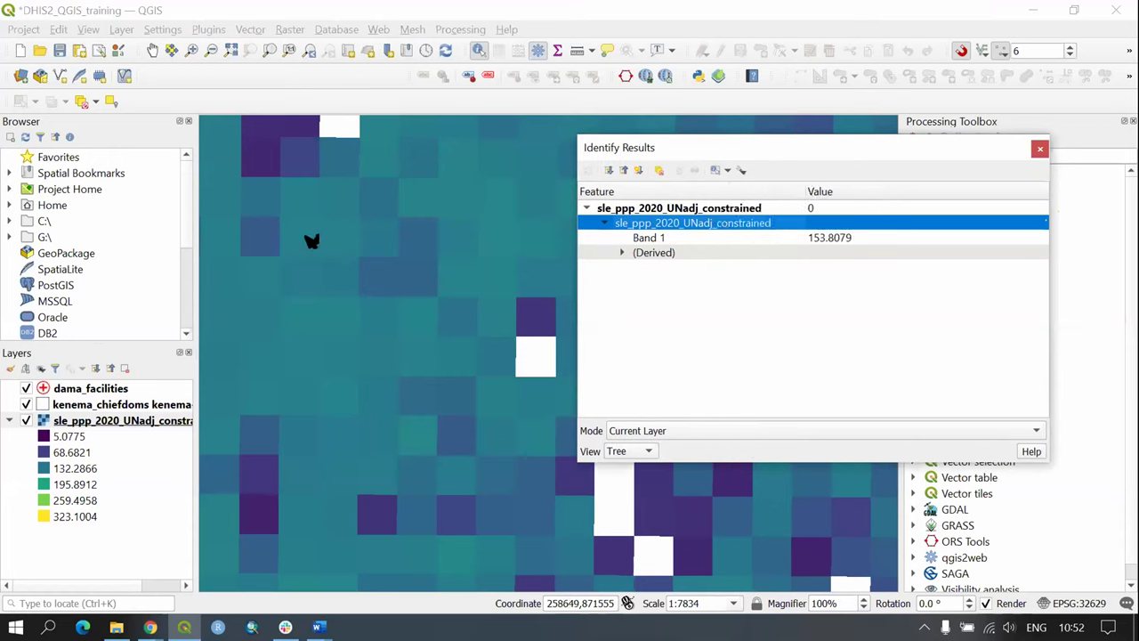
left_click(264, 163)
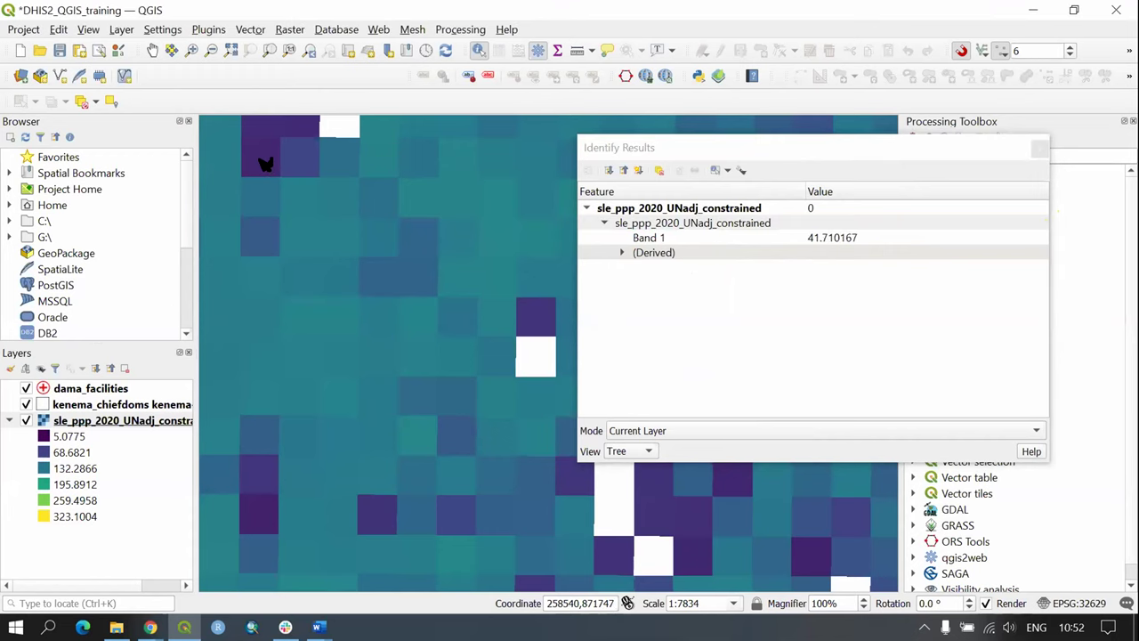
left_click(300, 312)
left_click(1039, 152)
Step: Zoom out over the Kenema chiefdoms and select the sle_ppp_2020_UNadj_constrained layer
scroll(513, 330, "down", 2)
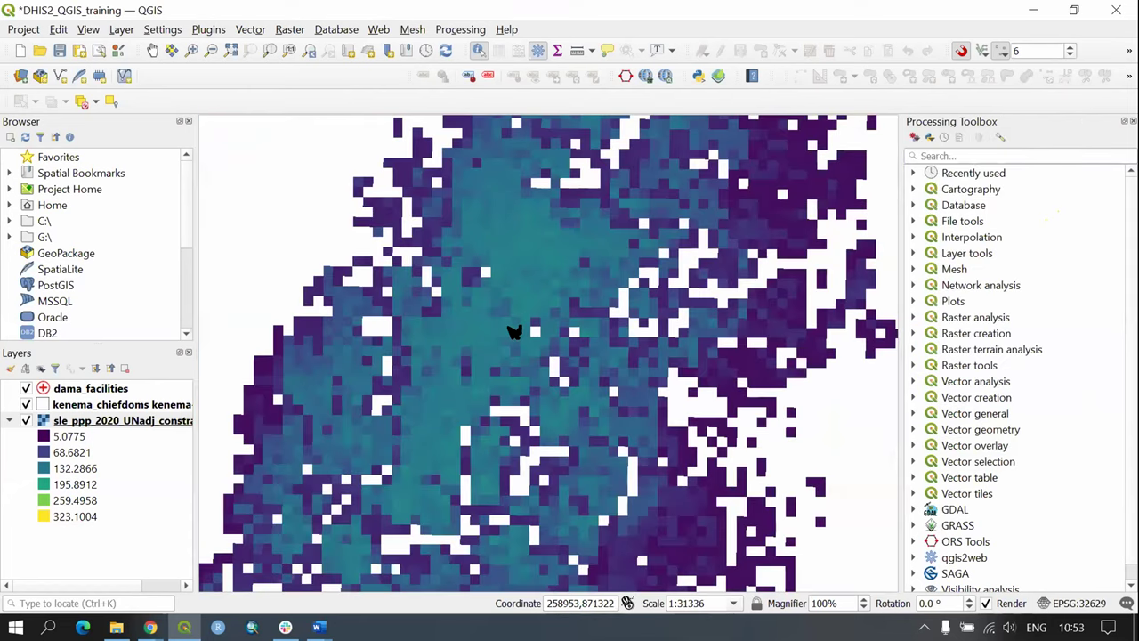
scroll(513, 408, "down", 2)
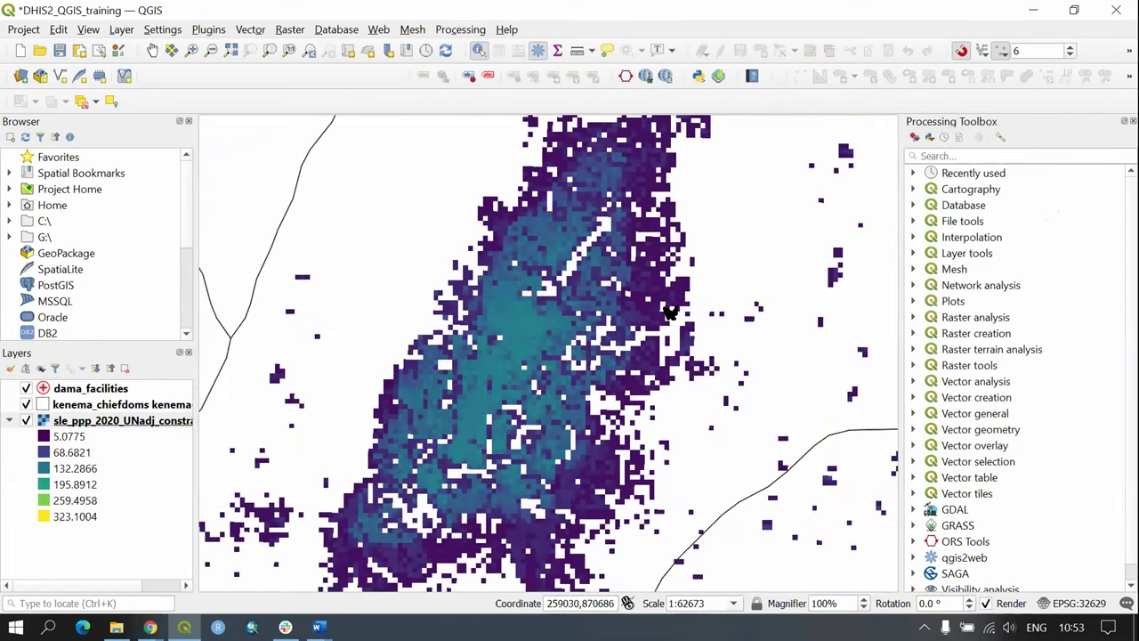
scroll(520, 394, "up", 2)
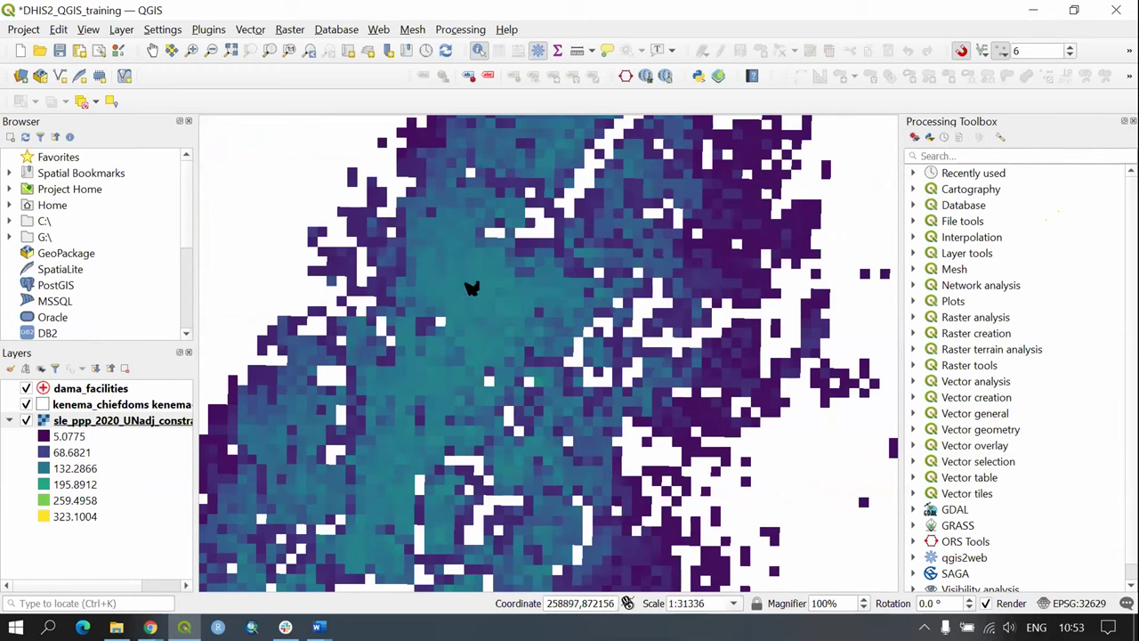
scroll(514, 336, "down", 2)
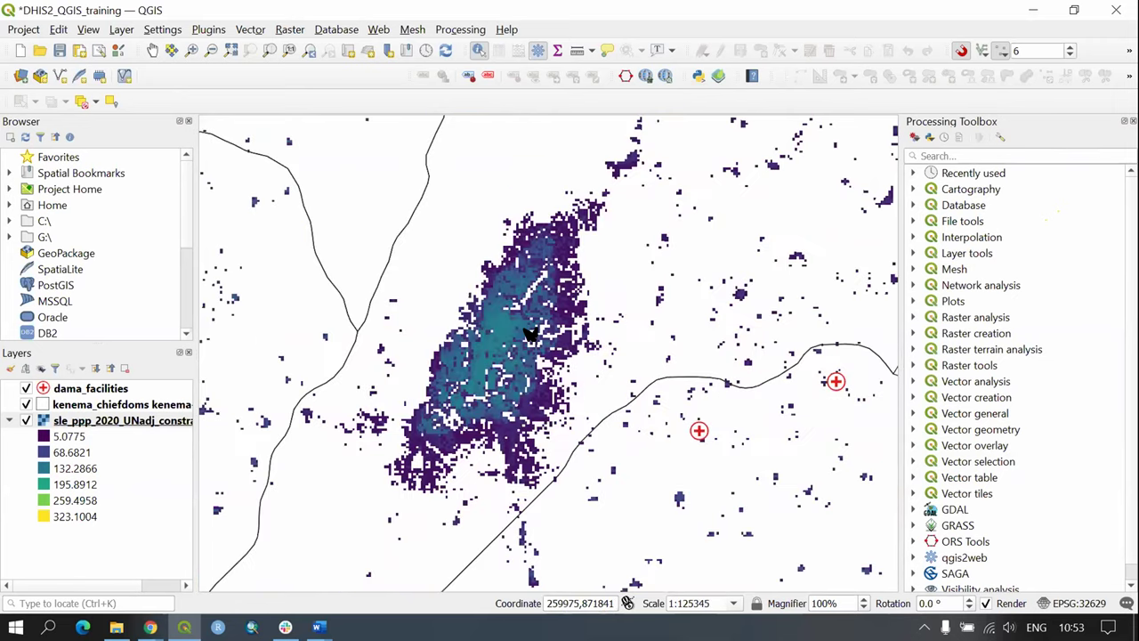
scroll(489, 288, "up", 1)
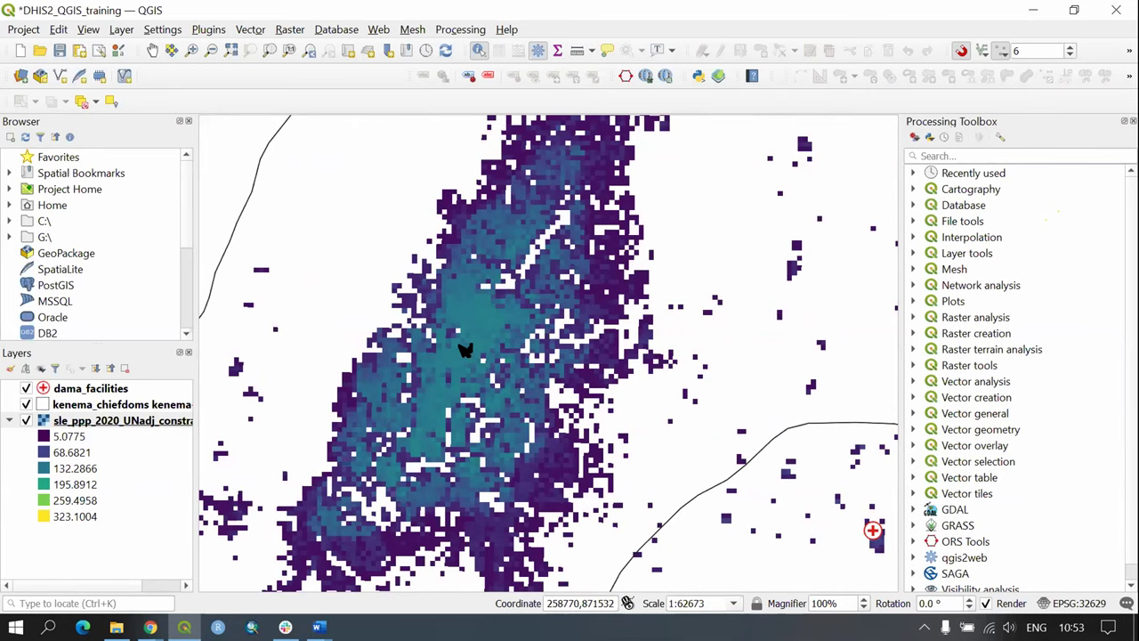
scroll(487, 370, "down", 1)
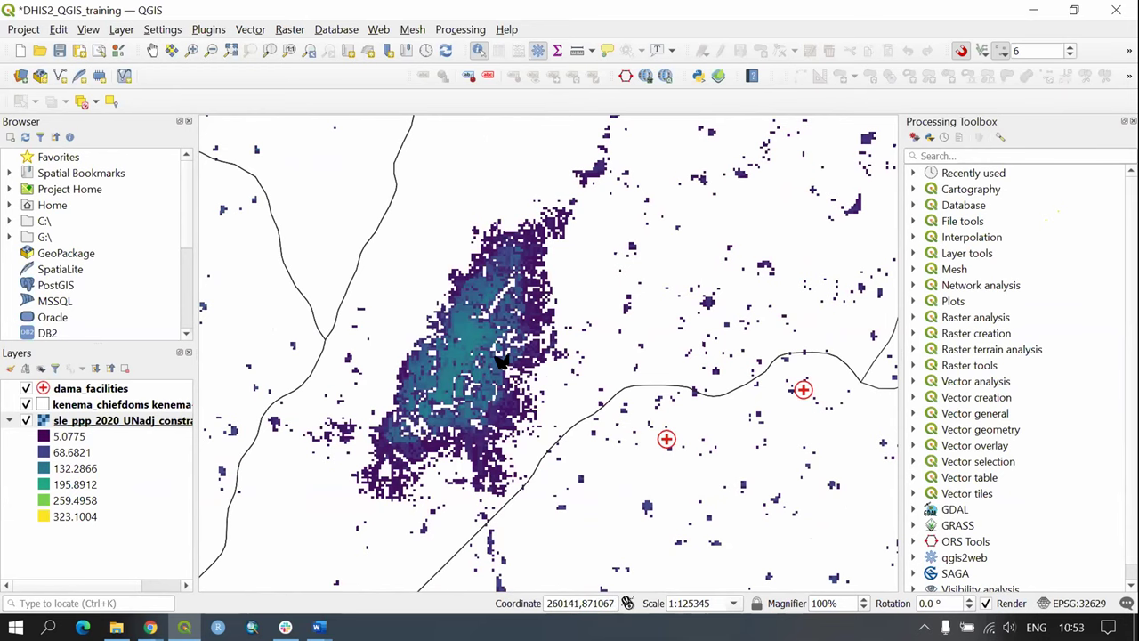
scroll(472, 332, "down", 1)
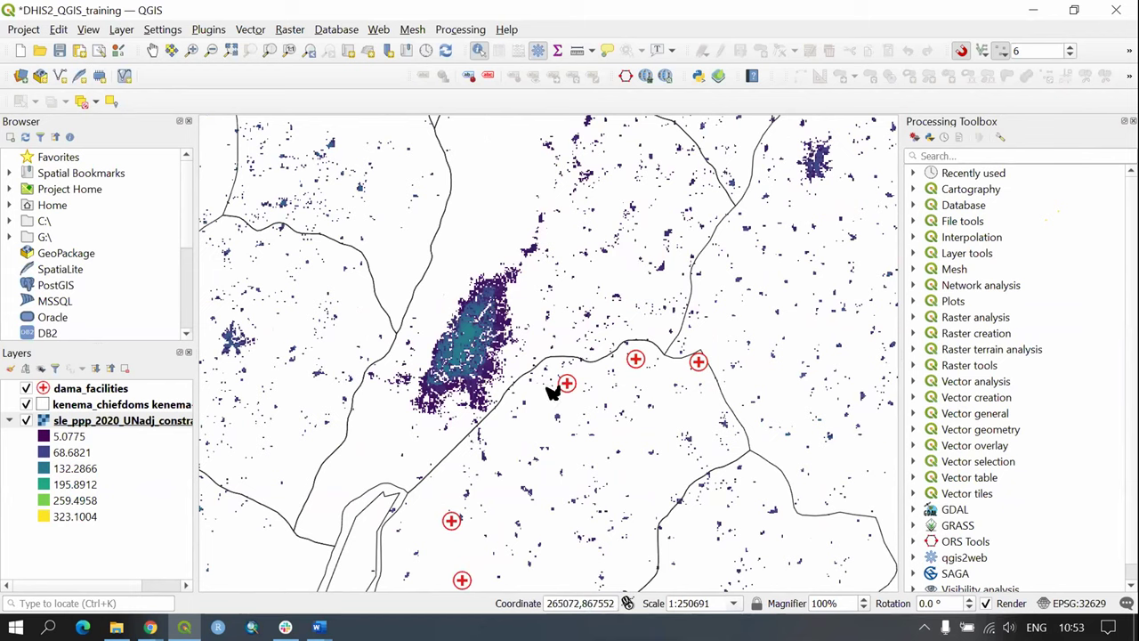
scroll(455, 347, "down", 2)
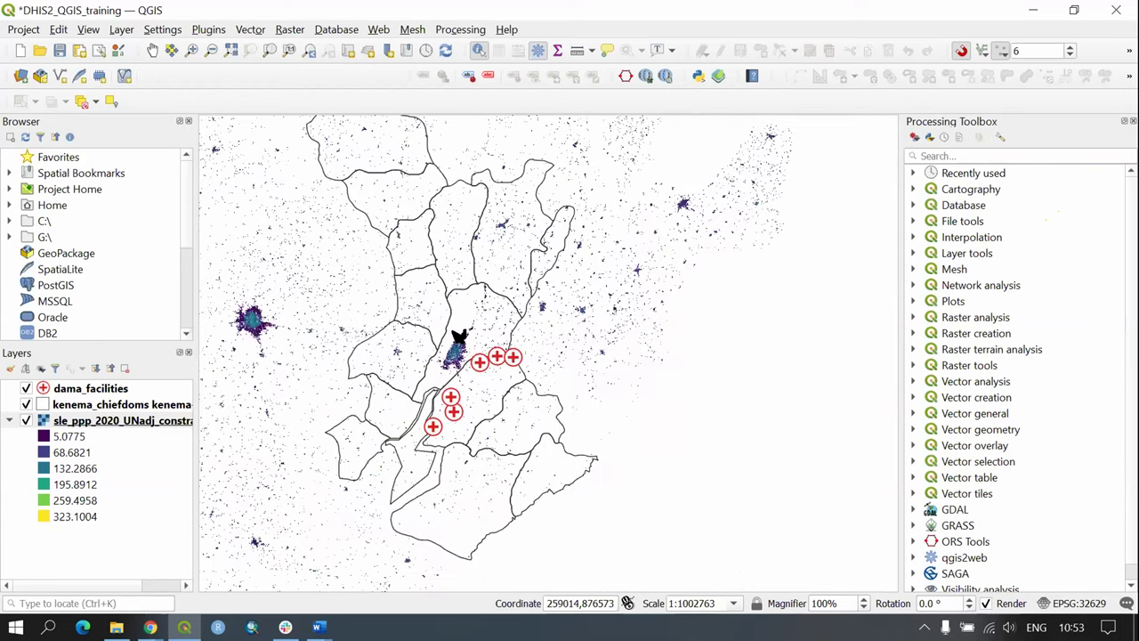
scroll(459, 336, "down", 1)
left_click(161, 421)
Step: Zoom to the sle_ppp raster's extent, then toggle the Processing Toolbox back on and widen it
right_click(155, 422)
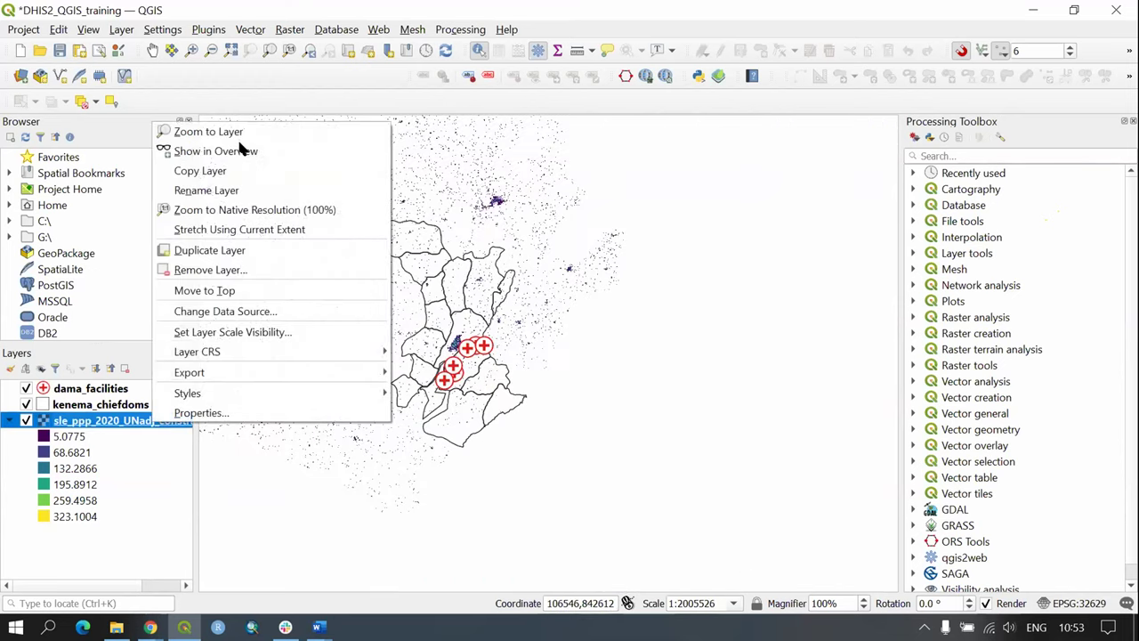
left_click(251, 134)
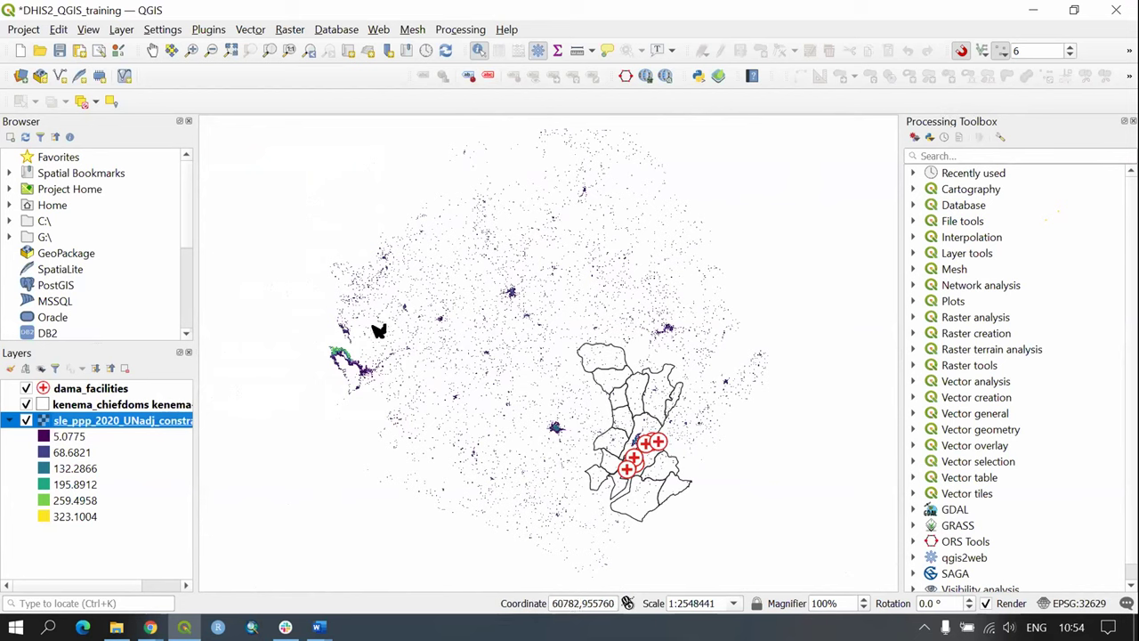
left_click(458, 32)
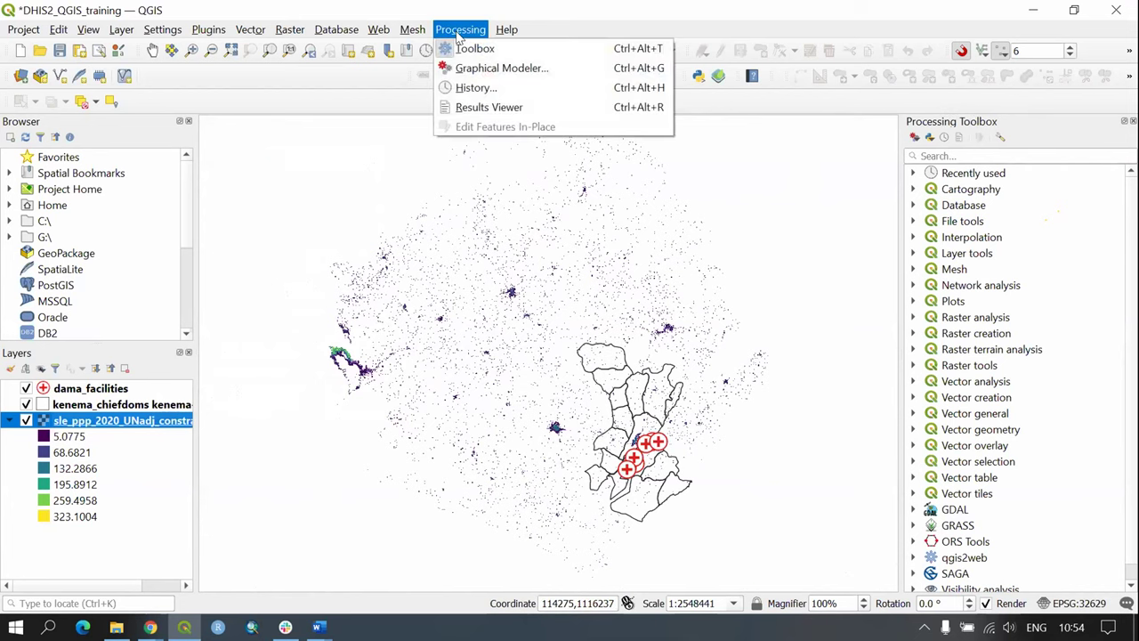
left_click(510, 50)
left_click(457, 30)
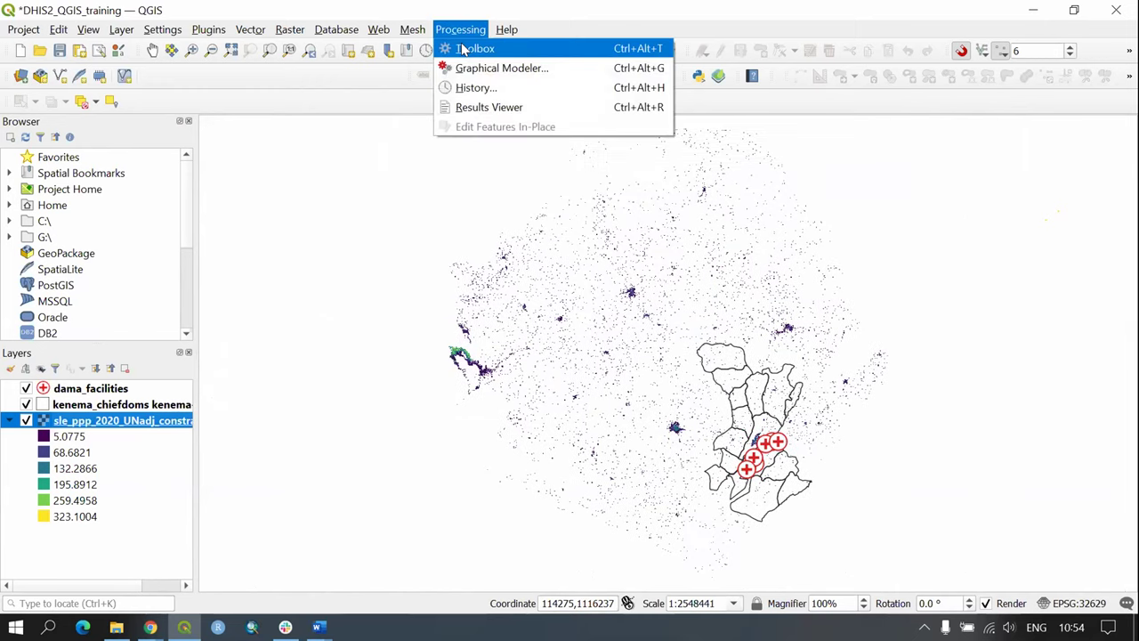
left_click(462, 46)
left_click_drag(900, 322, 862, 316)
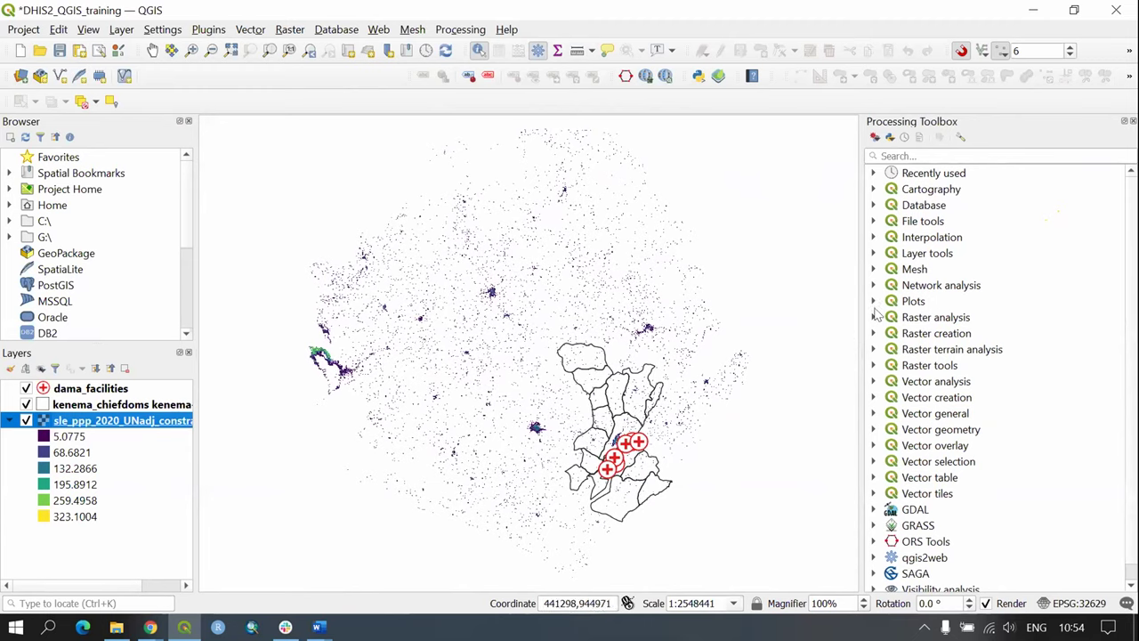
Step: Expand the Raster analysis group in the Processing Toolbox and select Raster layer statistics
left_click(982, 158)
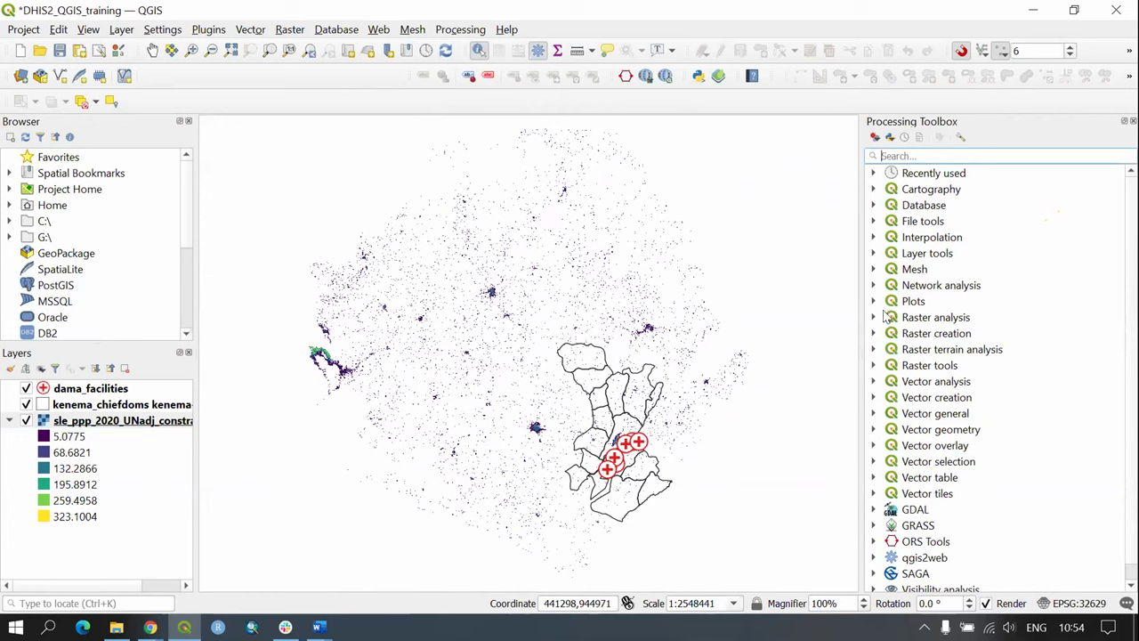
left_click(922, 322)
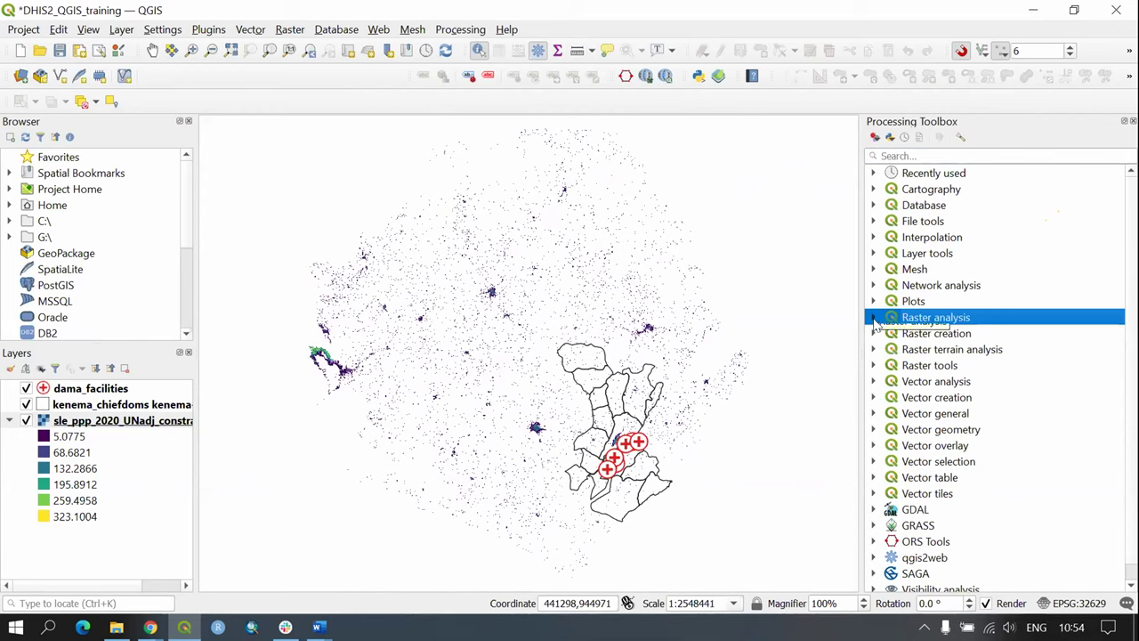
left_click(872, 317)
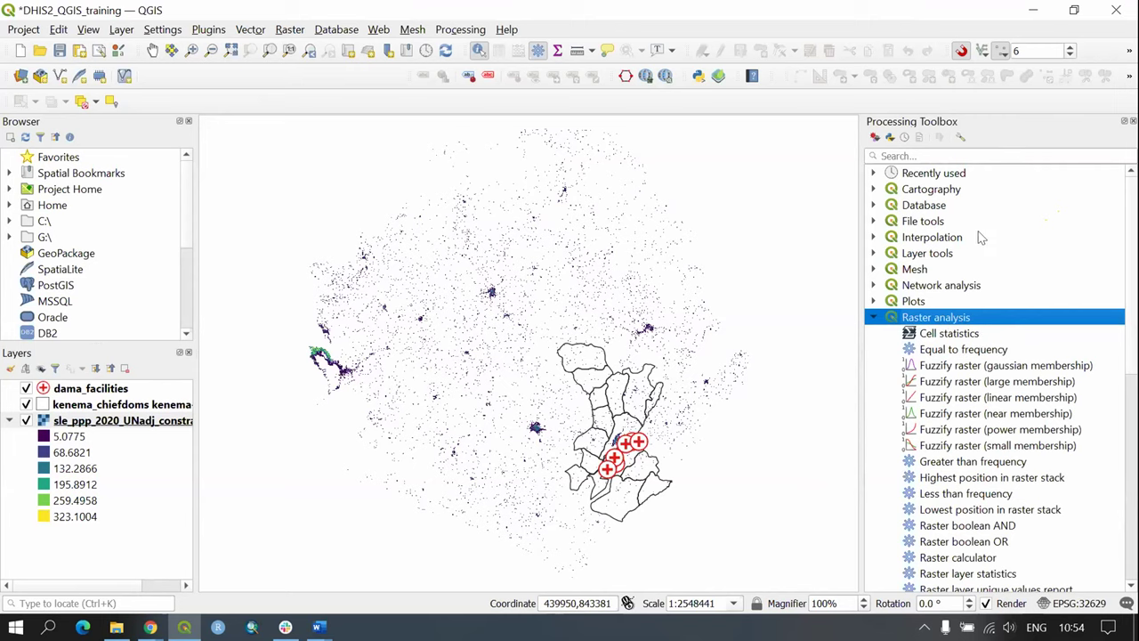
scroll(1017, 360, "down", 3)
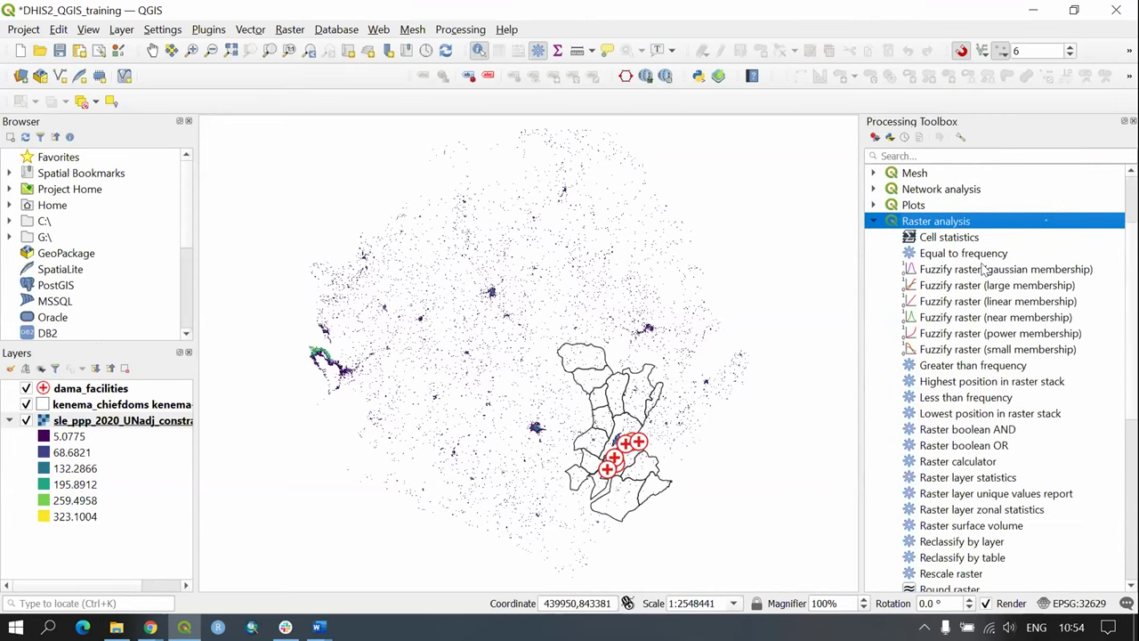
scroll(999, 306, "down", 3)
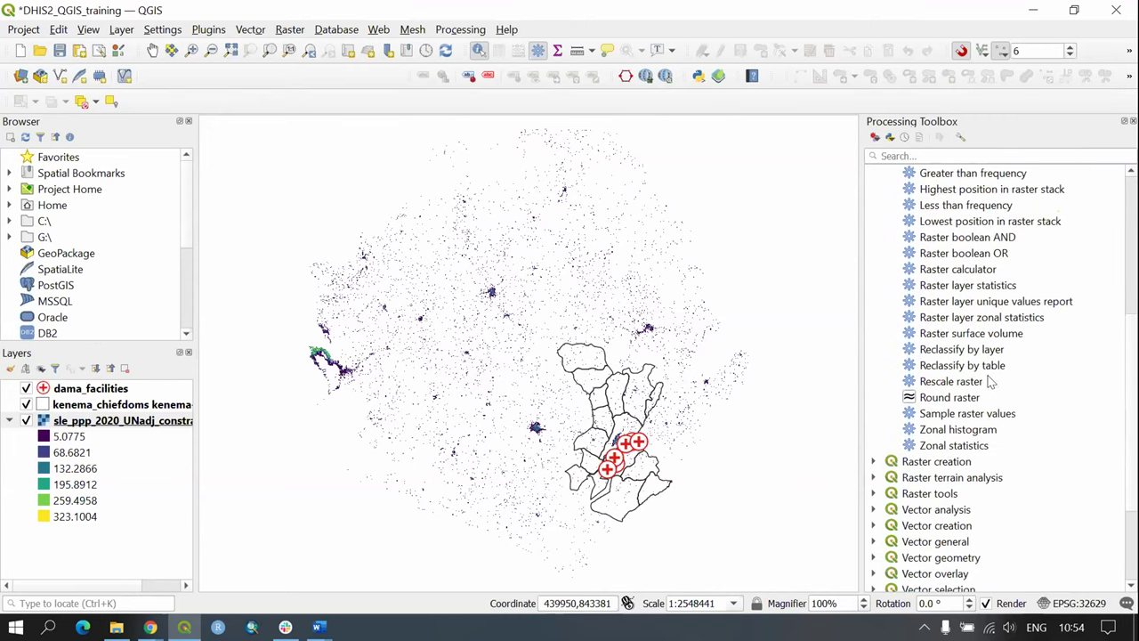
scroll(991, 381, "up", 2)
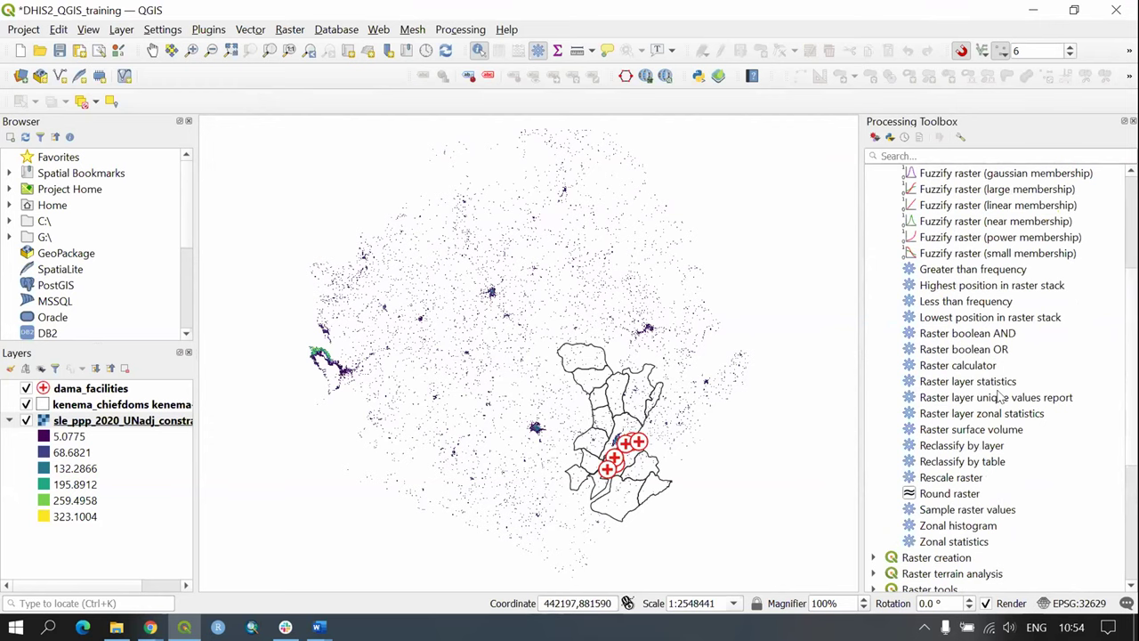
left_click(993, 384)
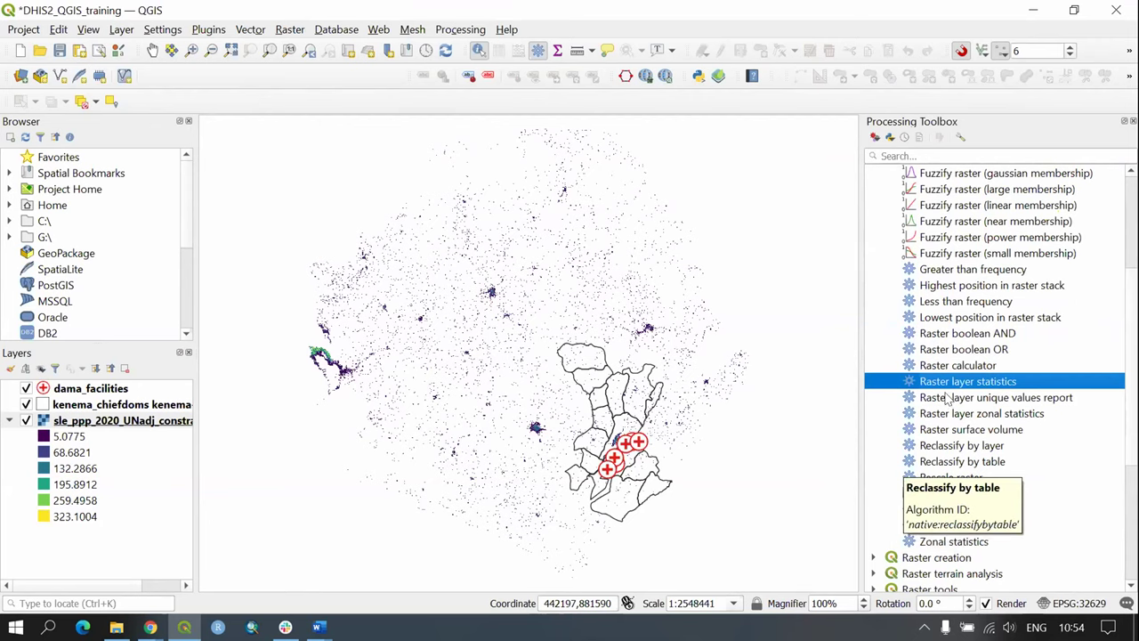
Step: Run Raster layer statistics with sle_ppp_2020_UNadj_constrained as the input raster
double_click(977, 382)
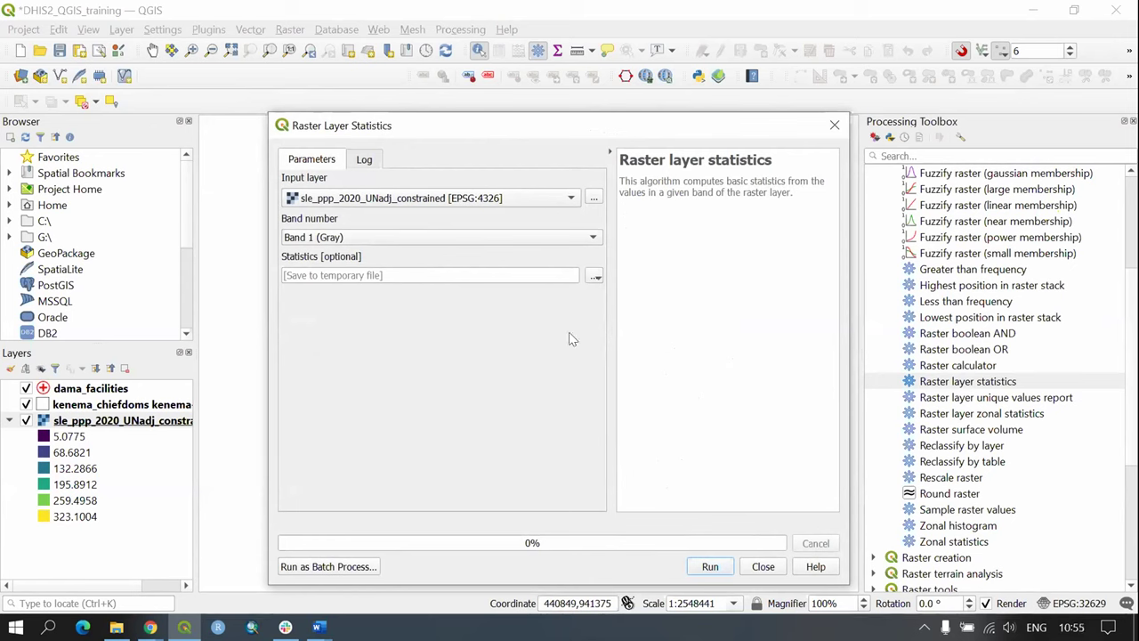
left_click(312, 204)
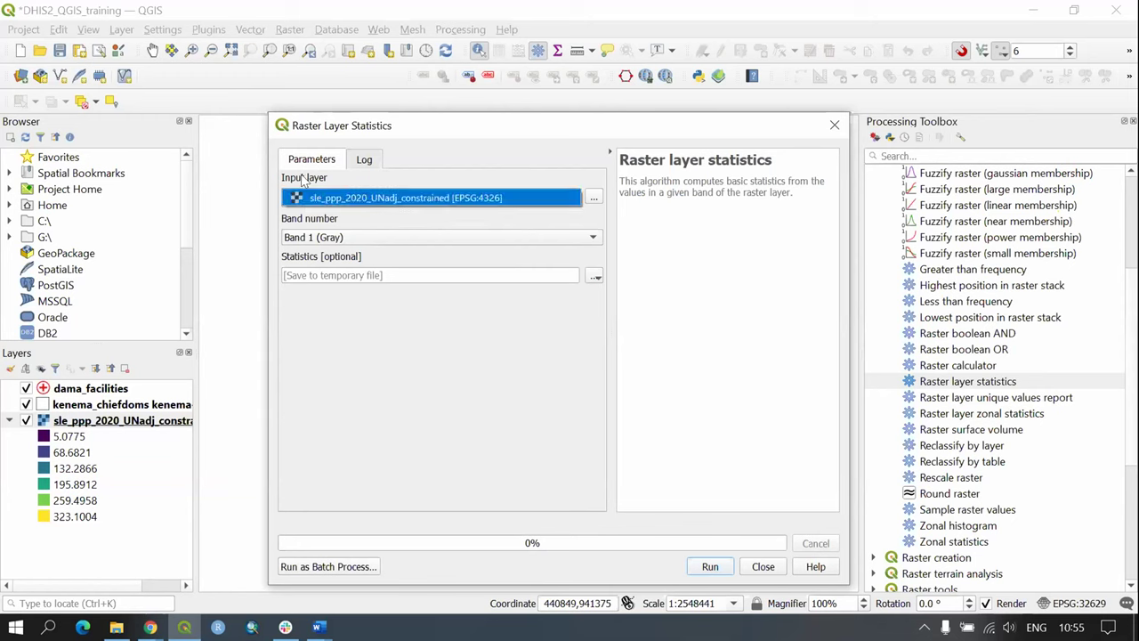
left_click(402, 363)
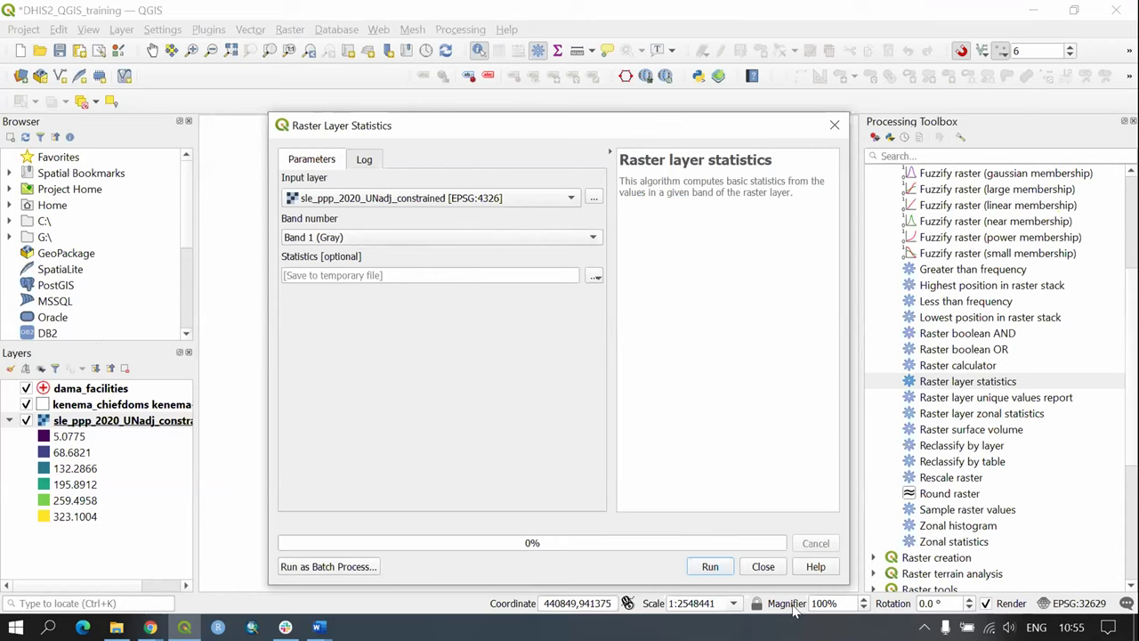
left_click(712, 568)
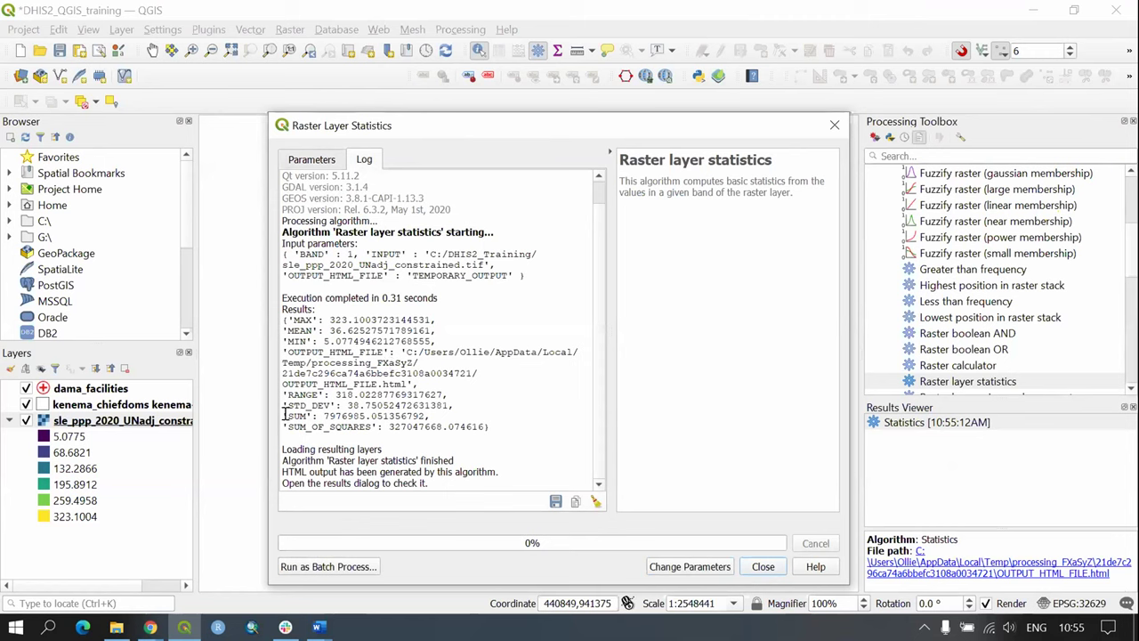
Step: Read the SUM of 7976985.05 people in the results, then close the tool
left_click_drag(284, 416, 316, 416)
left_click(286, 408)
left_click_drag(319, 412, 280, 412)
left_click_drag(323, 416, 370, 411)
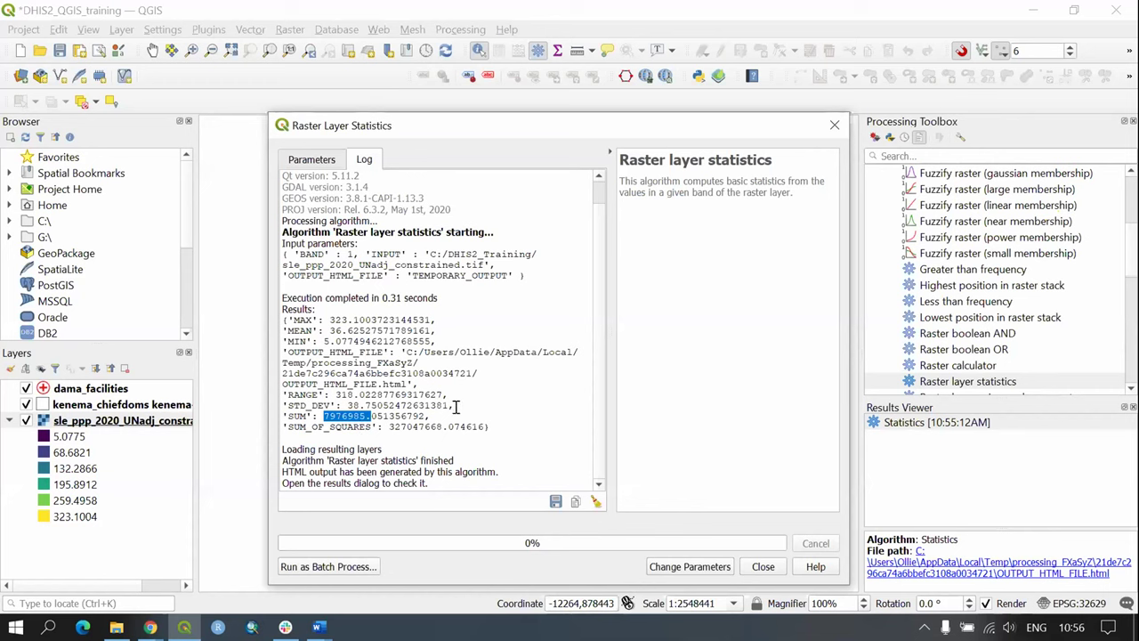
left_click(763, 566)
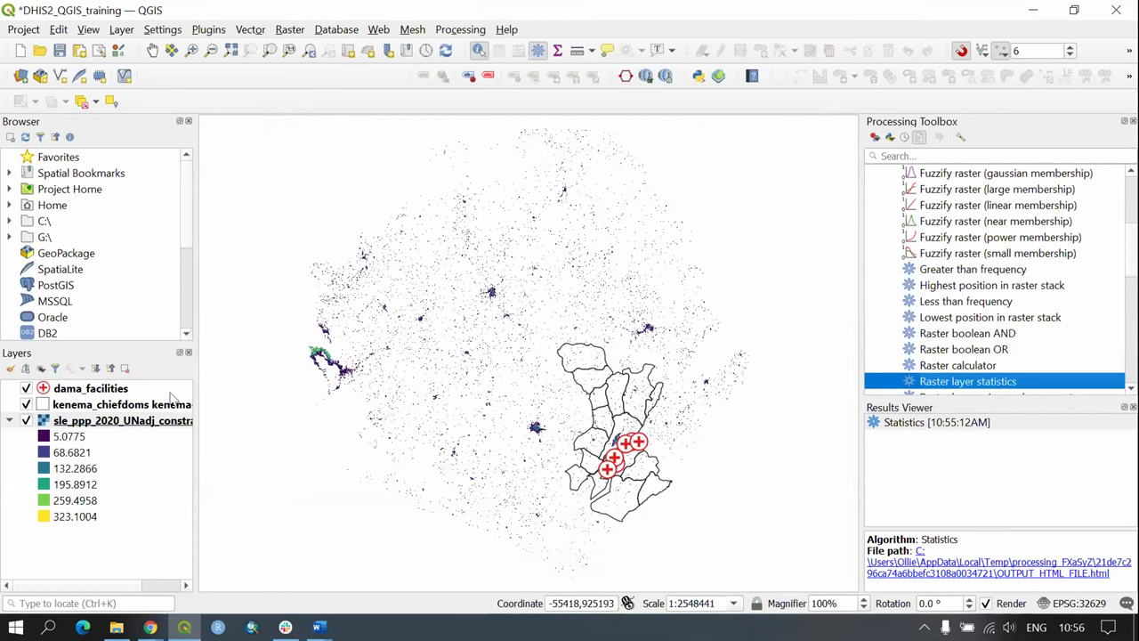
Step: Zoom the map to the full extent of the kenema_chiefdoms layer
right_click(160, 405)
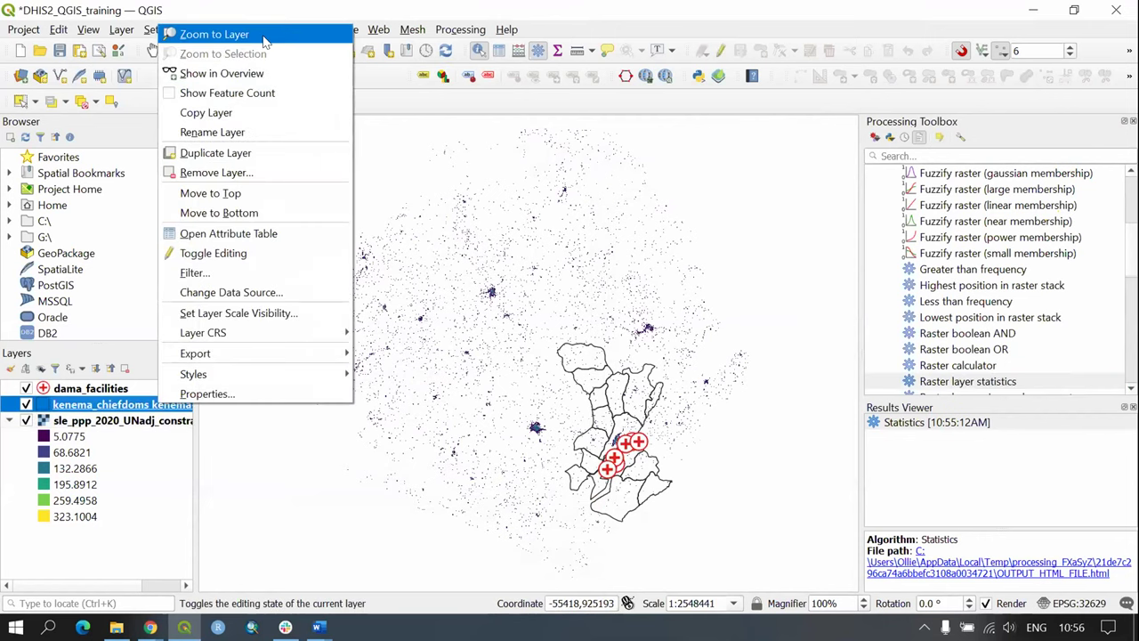
left_click(265, 37)
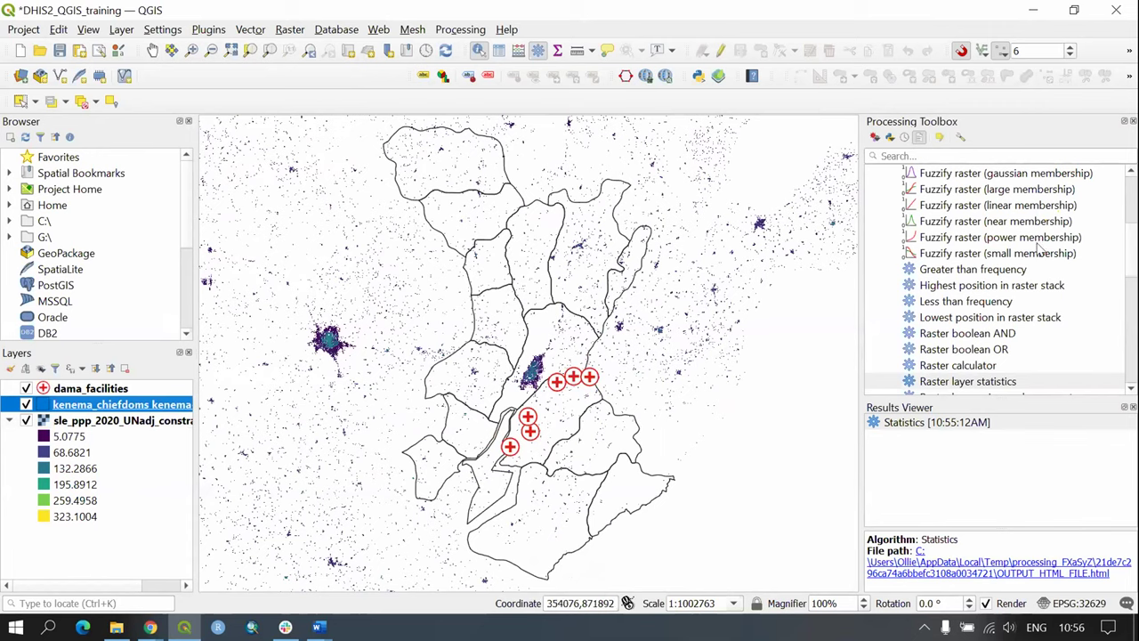
scroll(1042, 245, "up", 3)
Step: Collapse the Raster analysis group in the Processing Toolbox
left_click(875, 269)
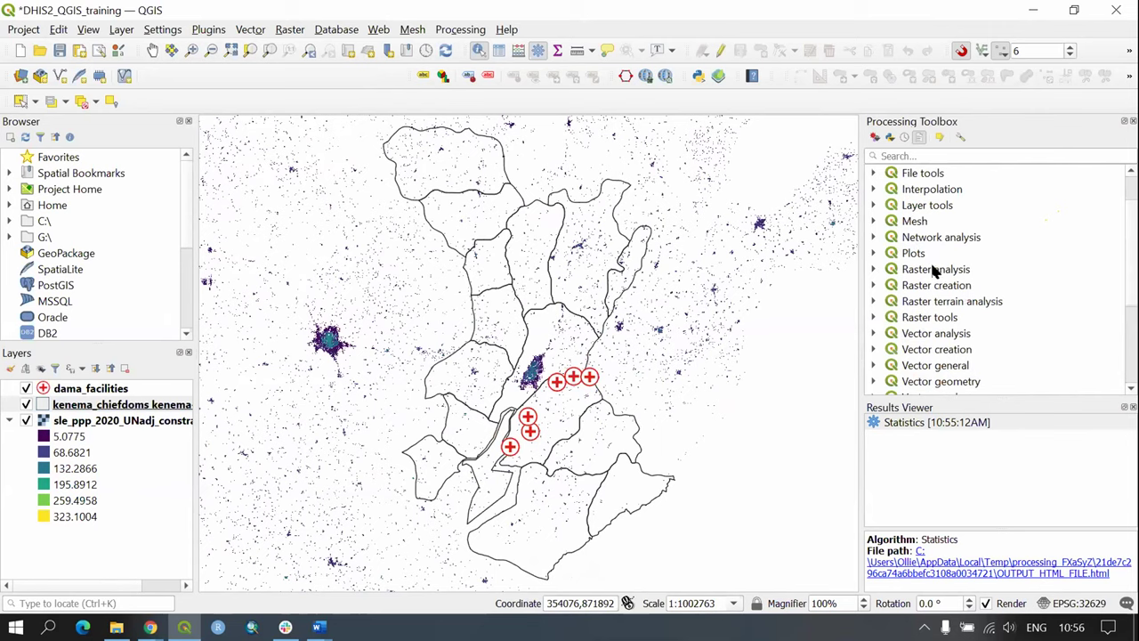
left_click(909, 271)
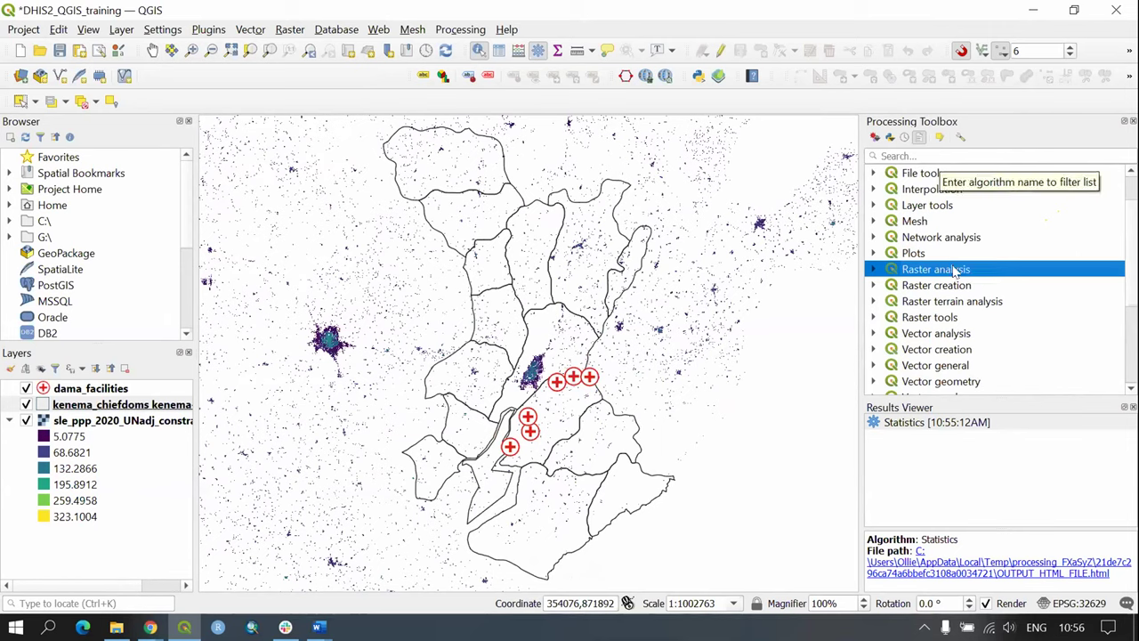
left_click(950, 156)
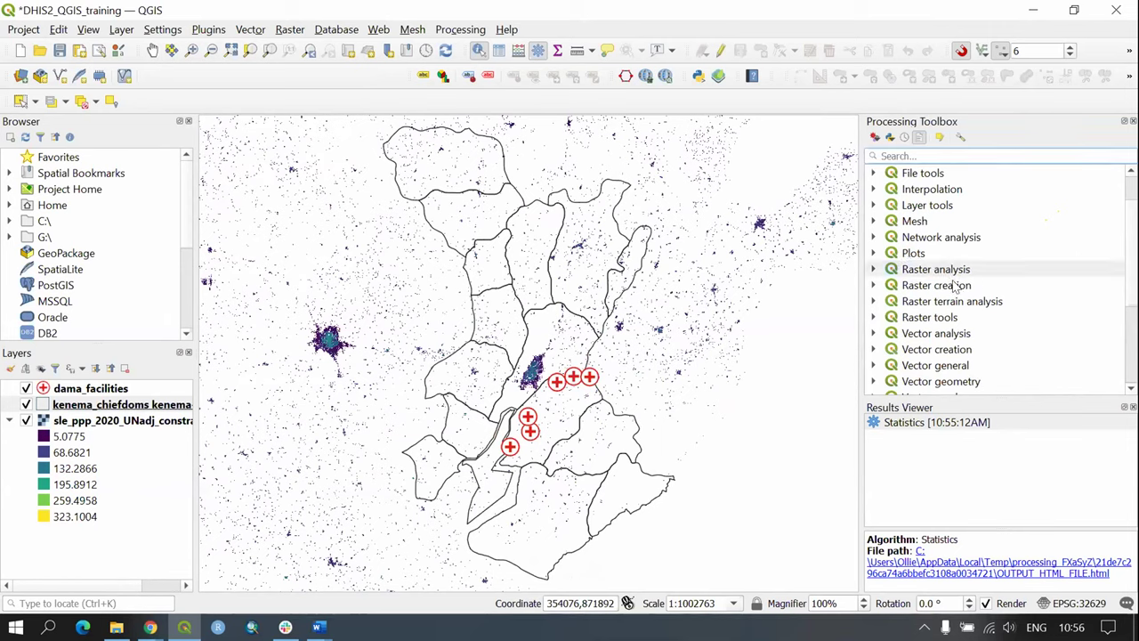
left_click(873, 272)
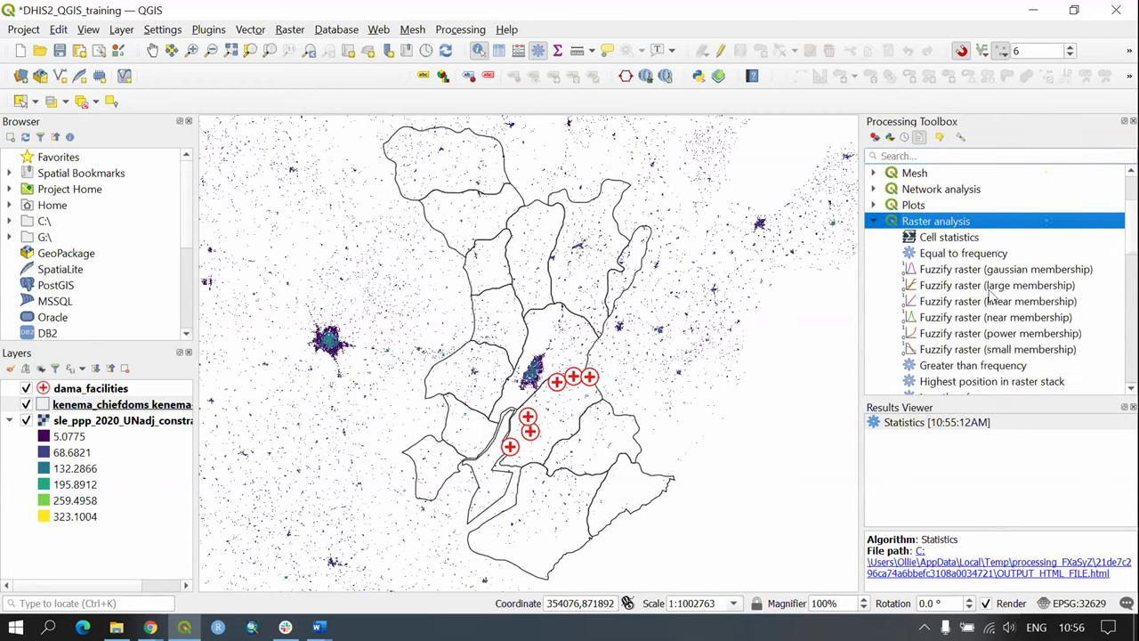
left_click(872, 220)
scroll(961, 214, "up", 2)
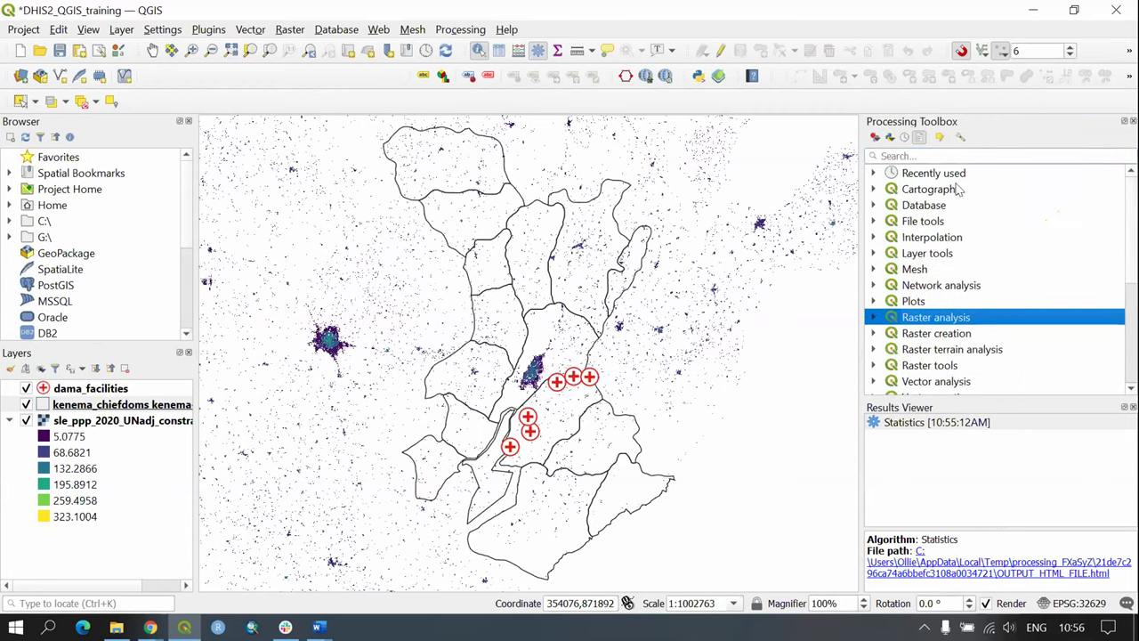
Step: Search the toolbox for 'Zonal Statistics' and select the Raster analysis Zonal statistics algorithm
left_click(931, 155)
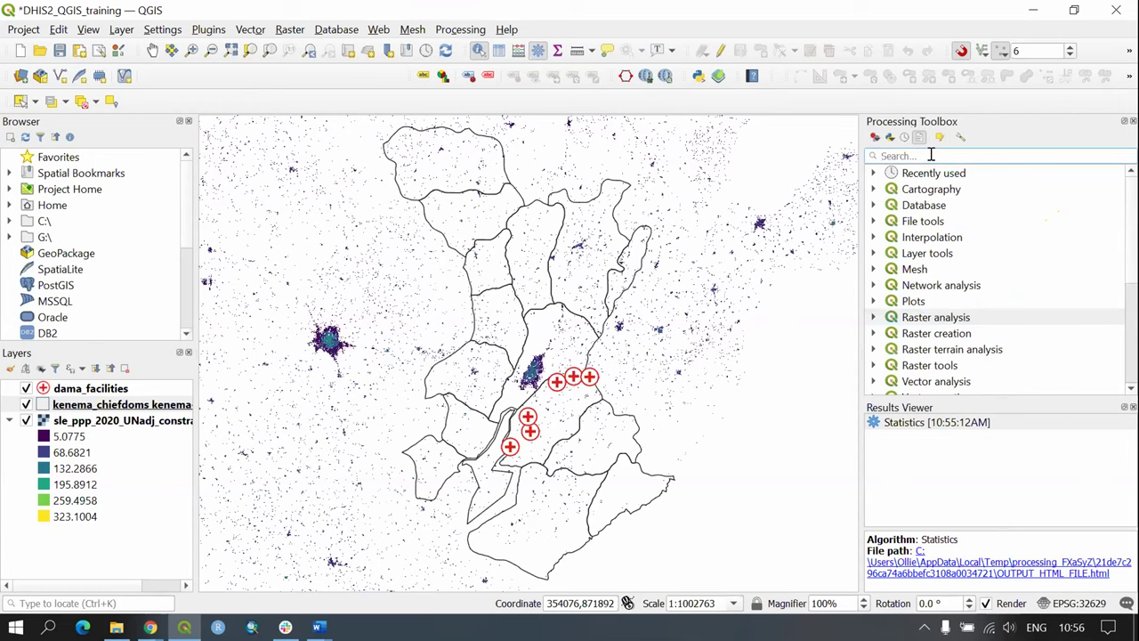
type("Zonal")
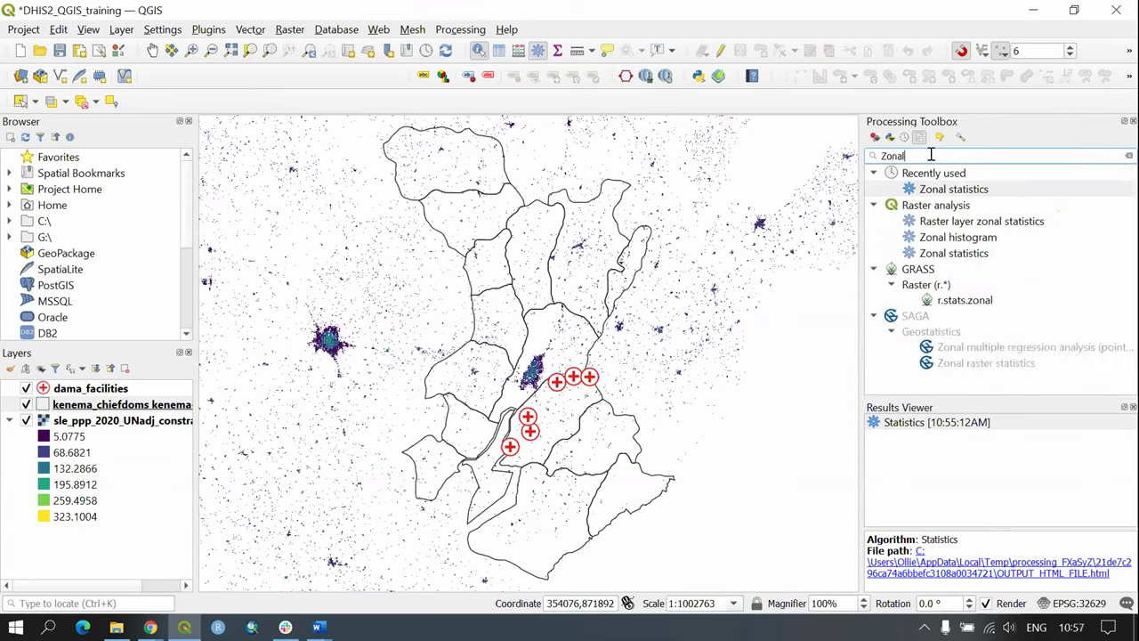
type(" Statis")
key("BackSpace")
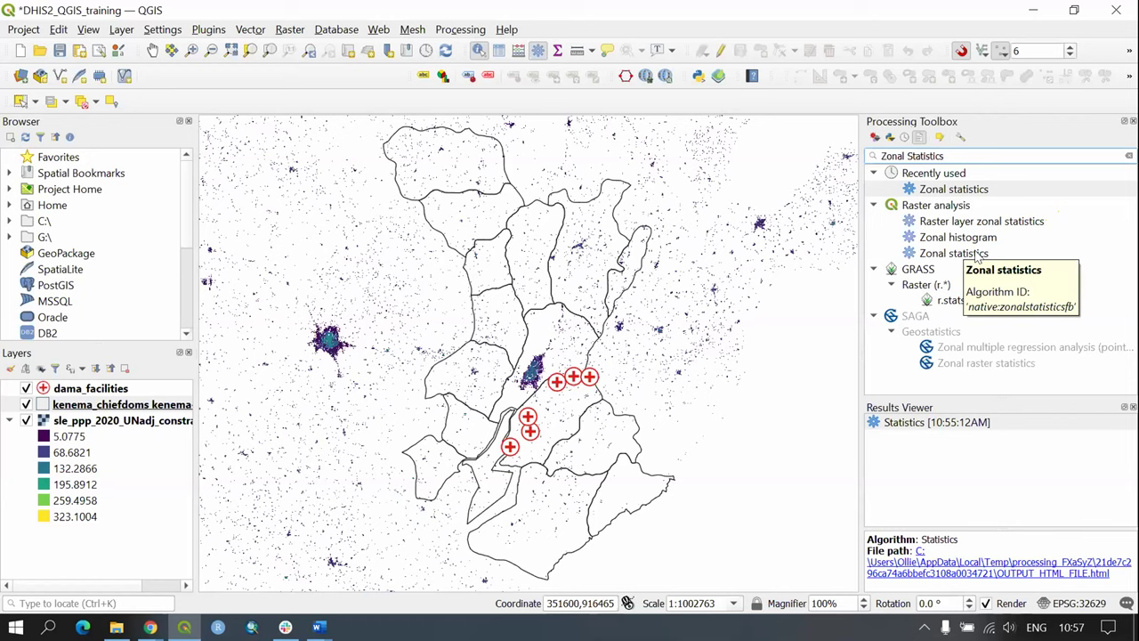
left_click(962, 254)
Step: Open Zonal statistics with kenema_chiefdoms as input and the population raster as the raster layer
double_click(961, 254)
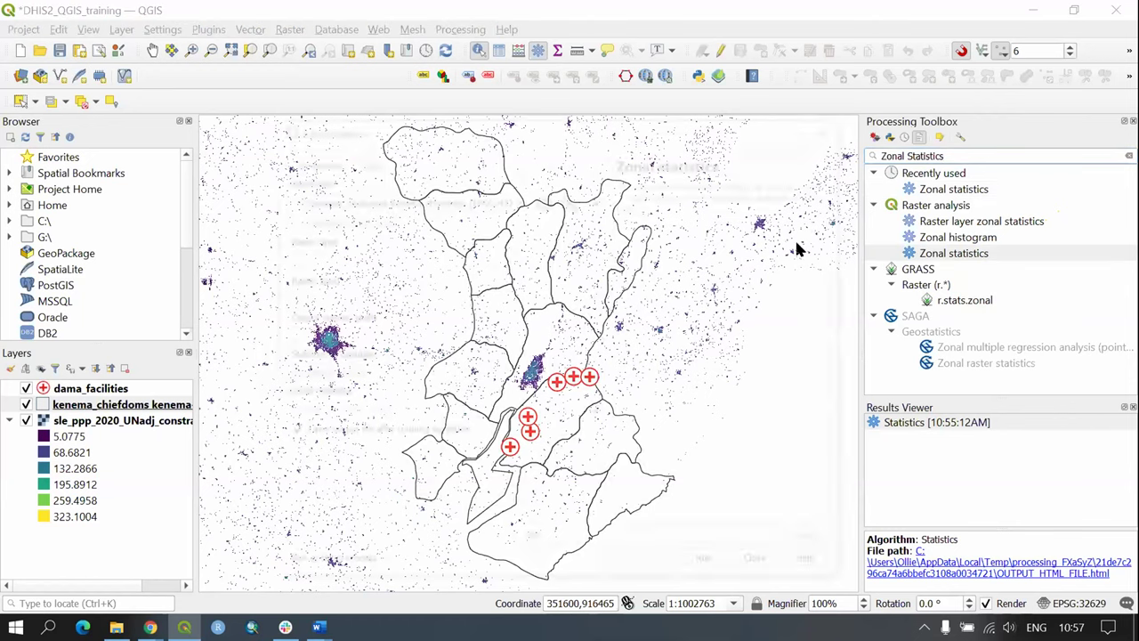
left_click_drag(424, 124, 349, 114)
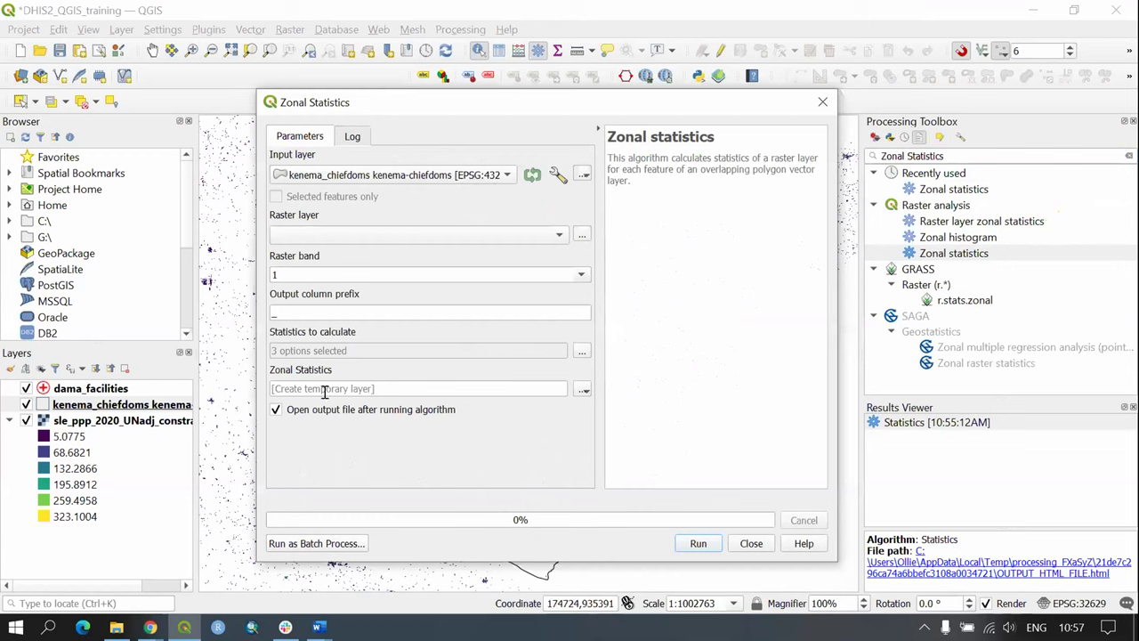
left_click(392, 175)
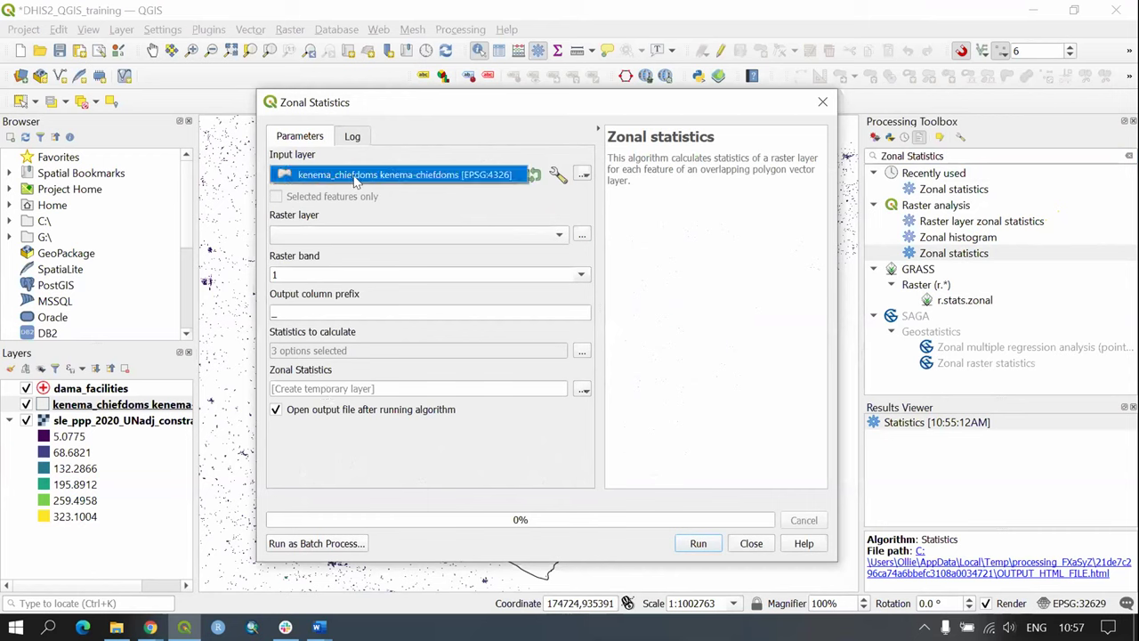
left_click(391, 183)
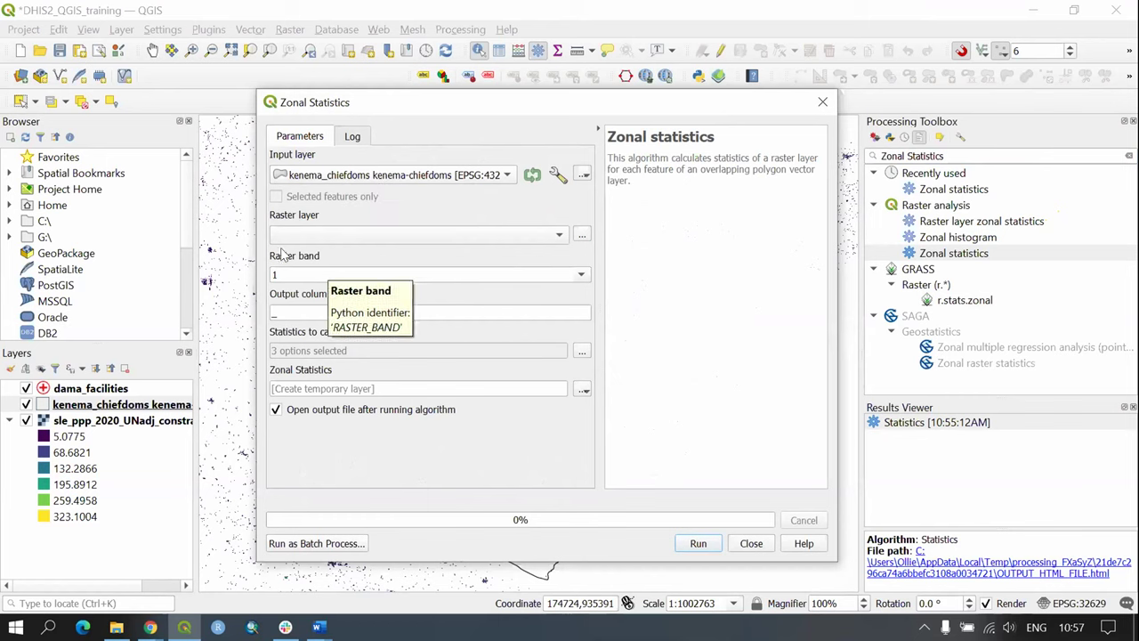
scroll(328, 238, "down", 1)
scroll(328, 238, "down", 1)
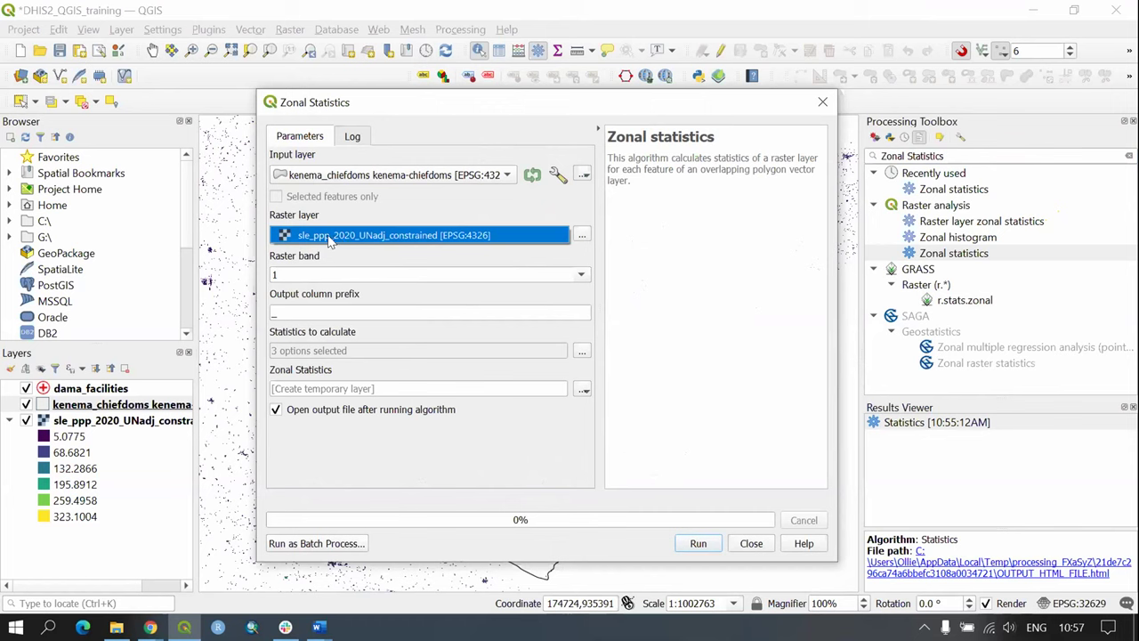
left_click(435, 241)
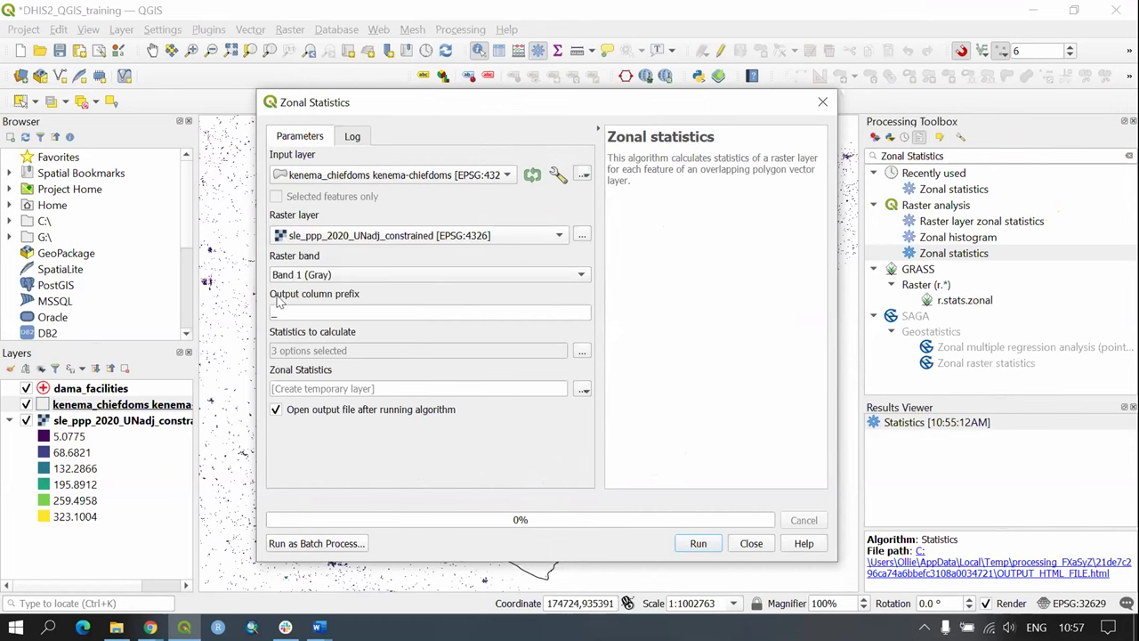
Step: Set the output column prefix to Pop_ and choose Count, Sum and Mean statistics
left_click(326, 310)
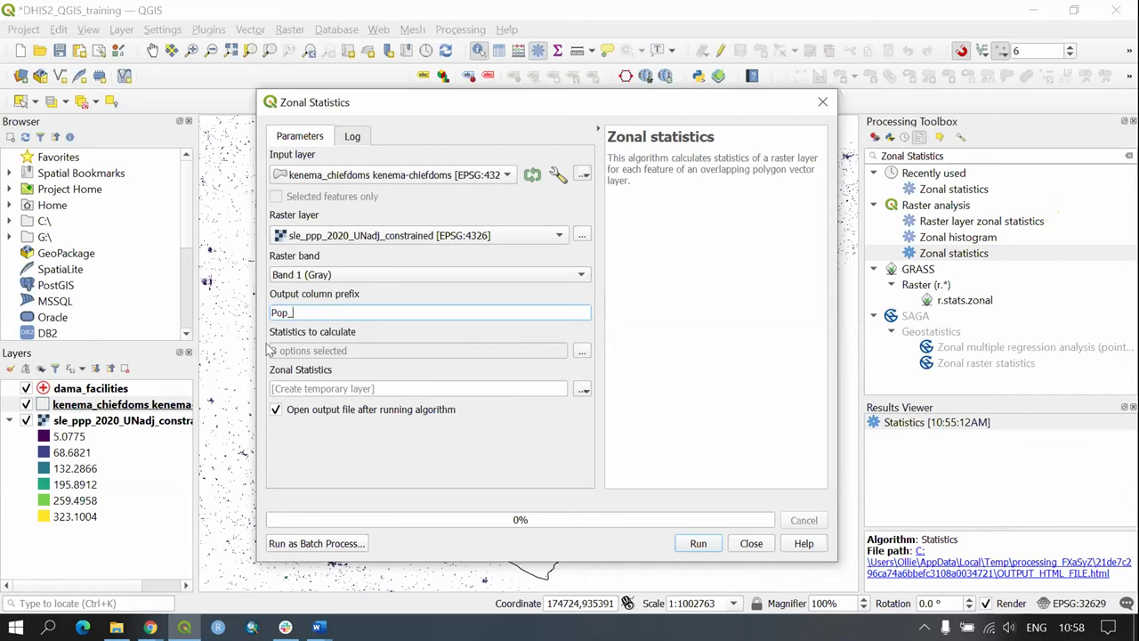
left_click(581, 350)
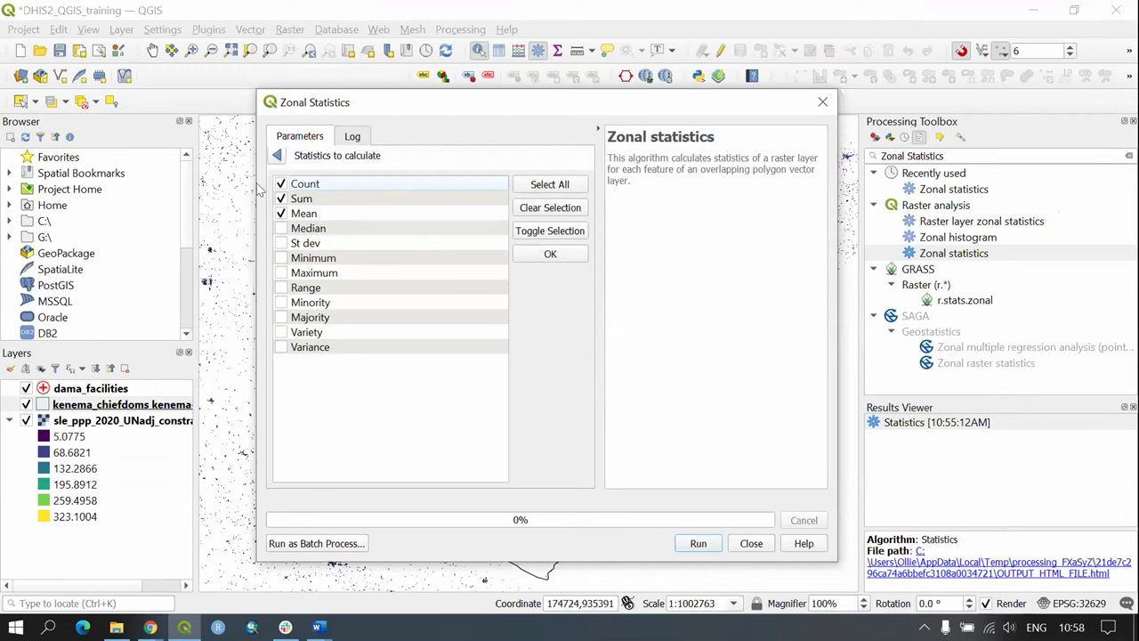
left_click(277, 156)
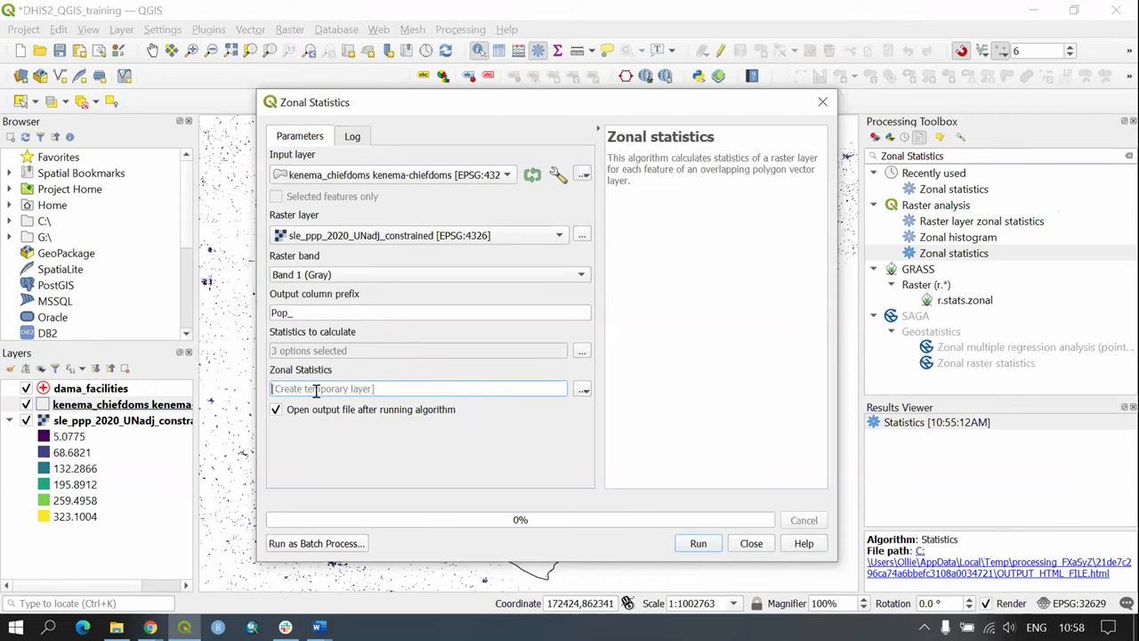
Step: Save the output to a file named kenema_chiefdoms_population_ZonalStatistics.geojson in DHIS2_Training
left_click(583, 389)
left_click(623, 424)
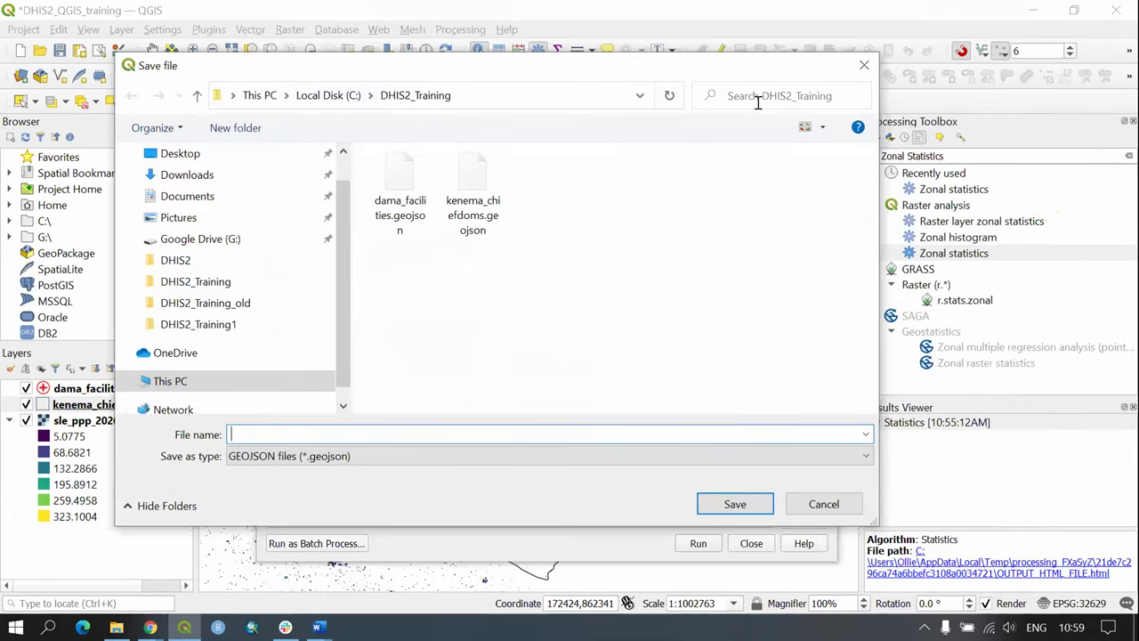
left_click(864, 65)
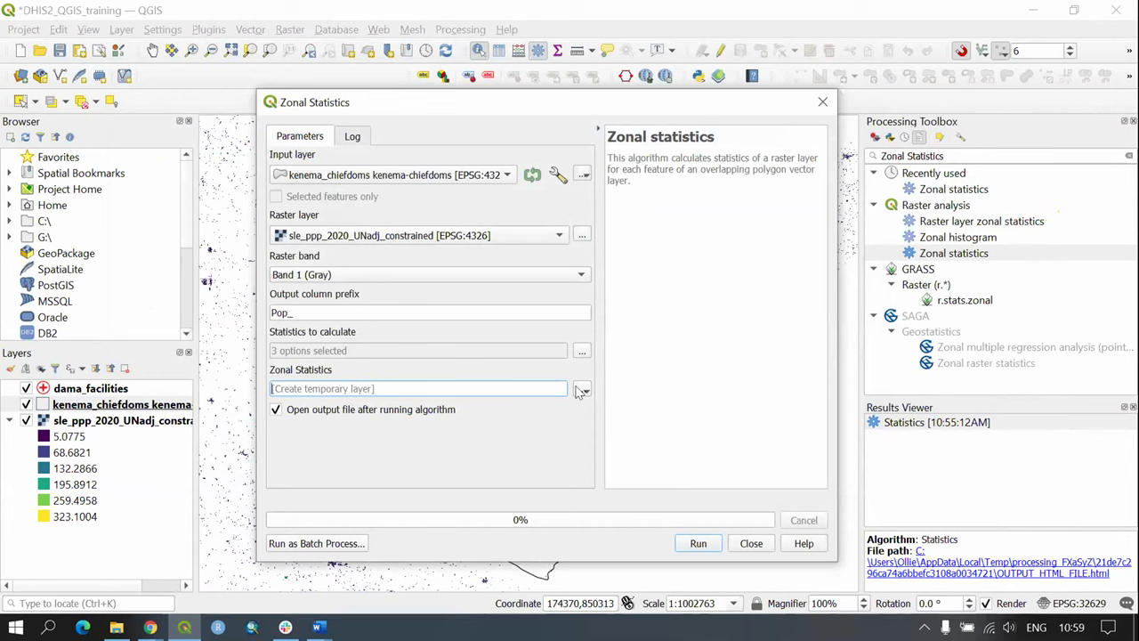
left_click(580, 392)
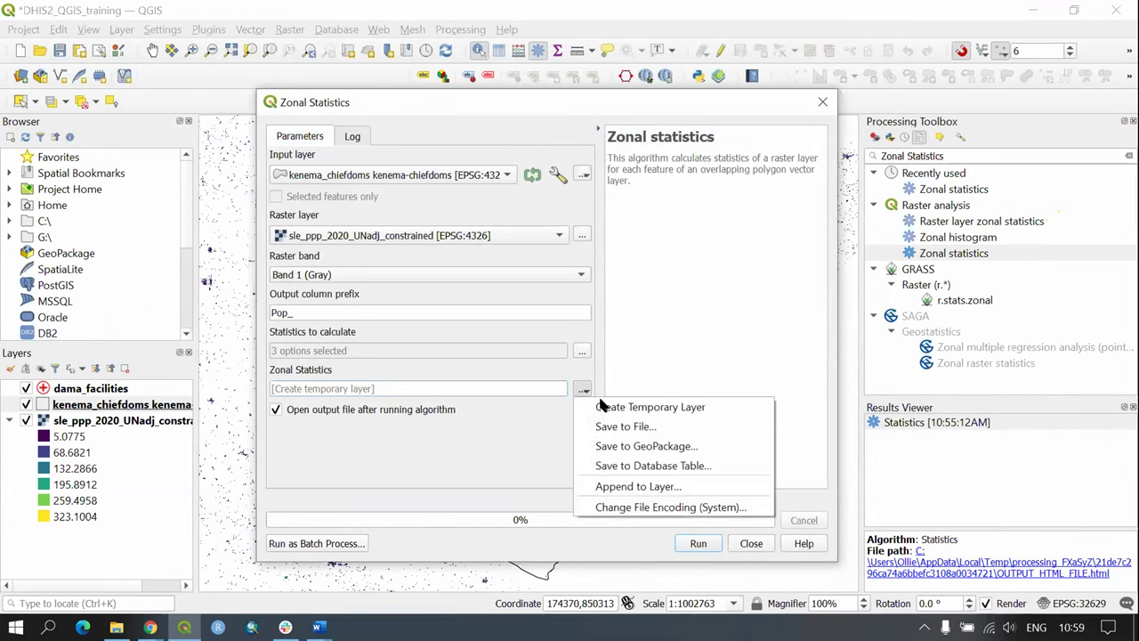
left_click(612, 427)
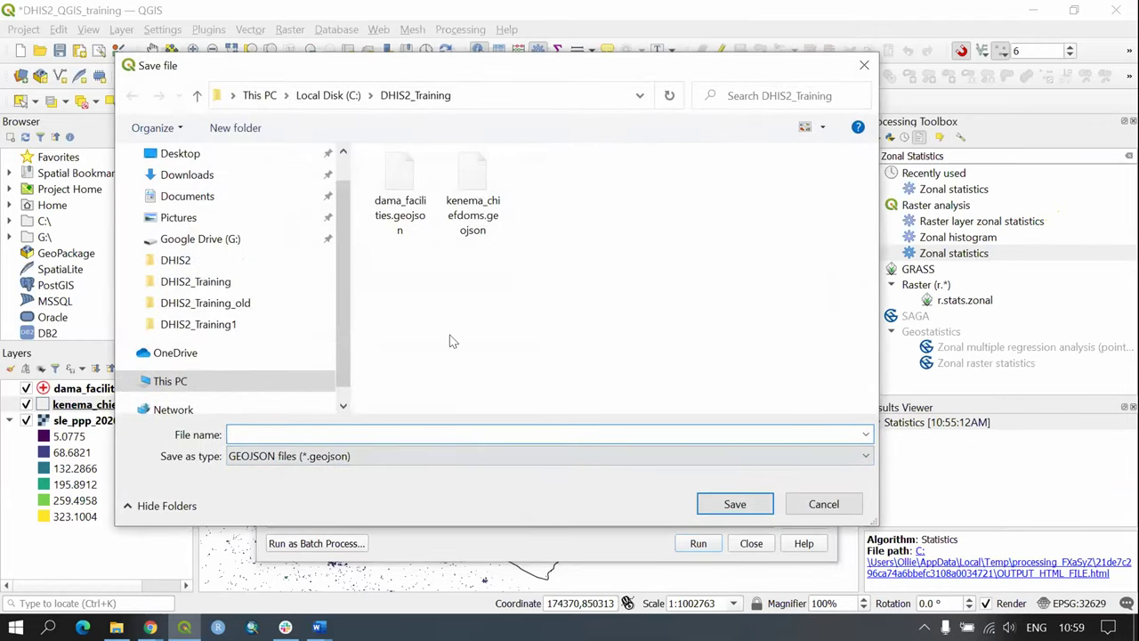
left_click(462, 233)
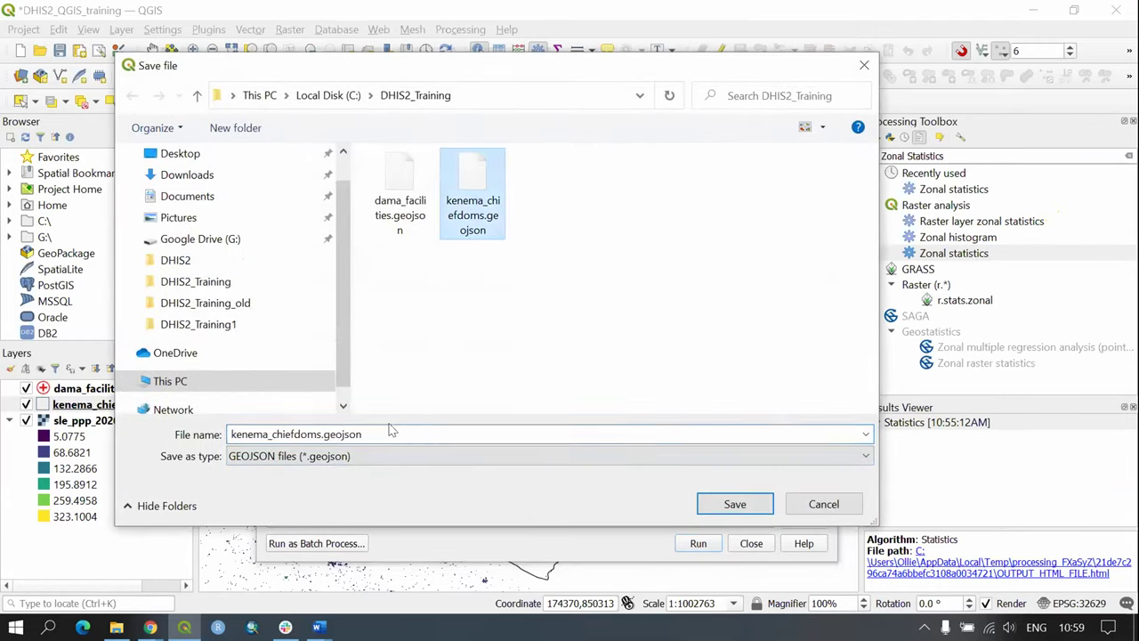
left_click(322, 432)
left_click(319, 432)
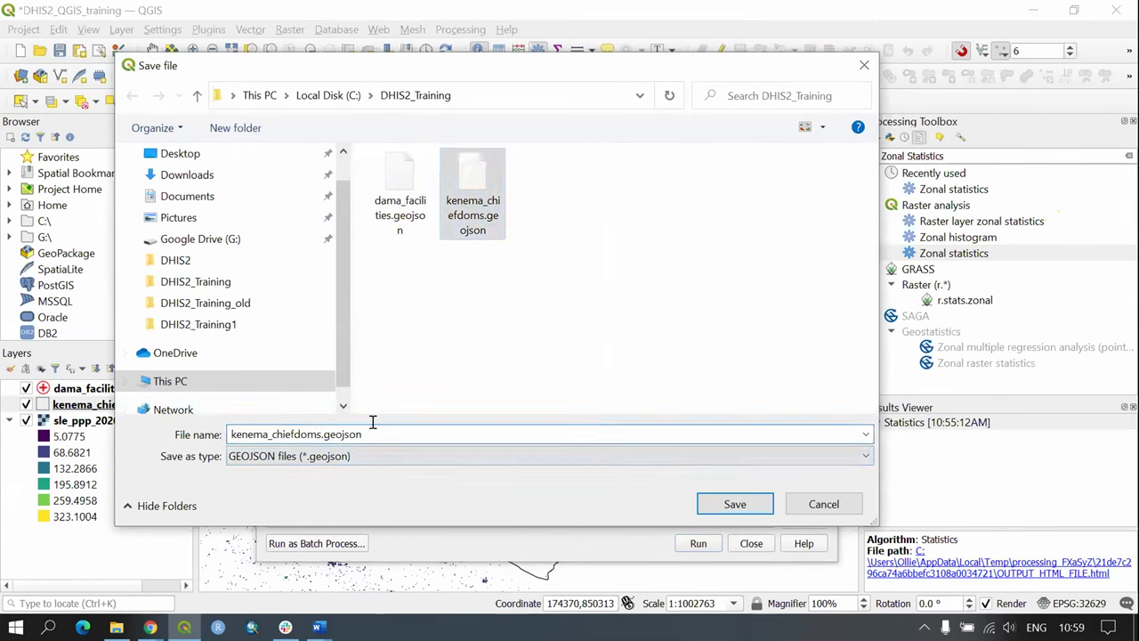
type("_popul")
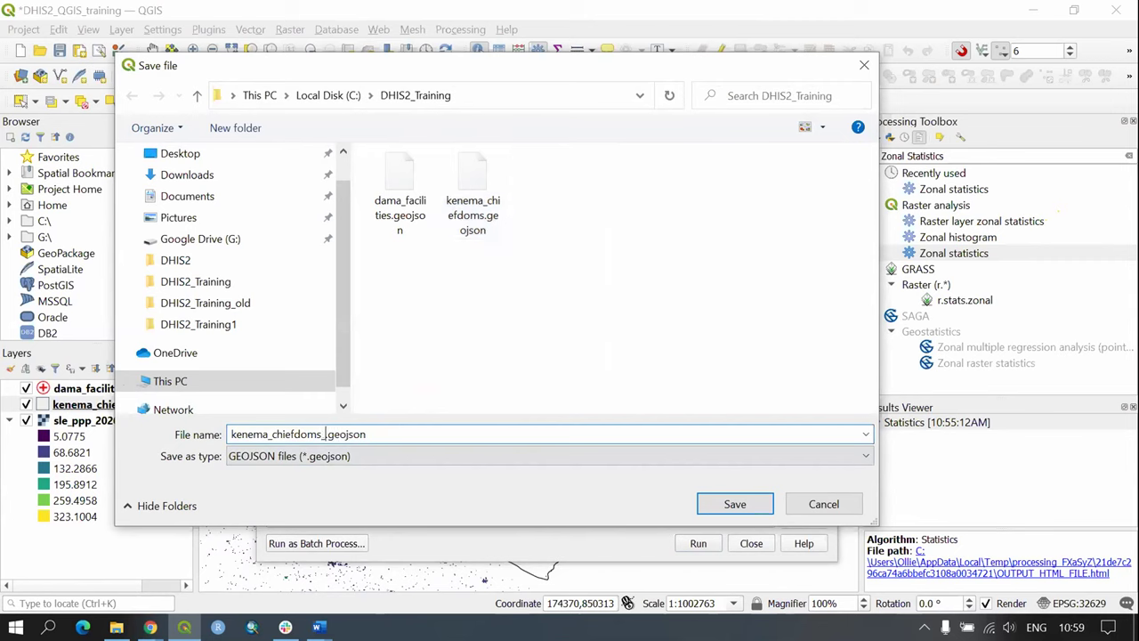
type("ation_ZonalStatistics")
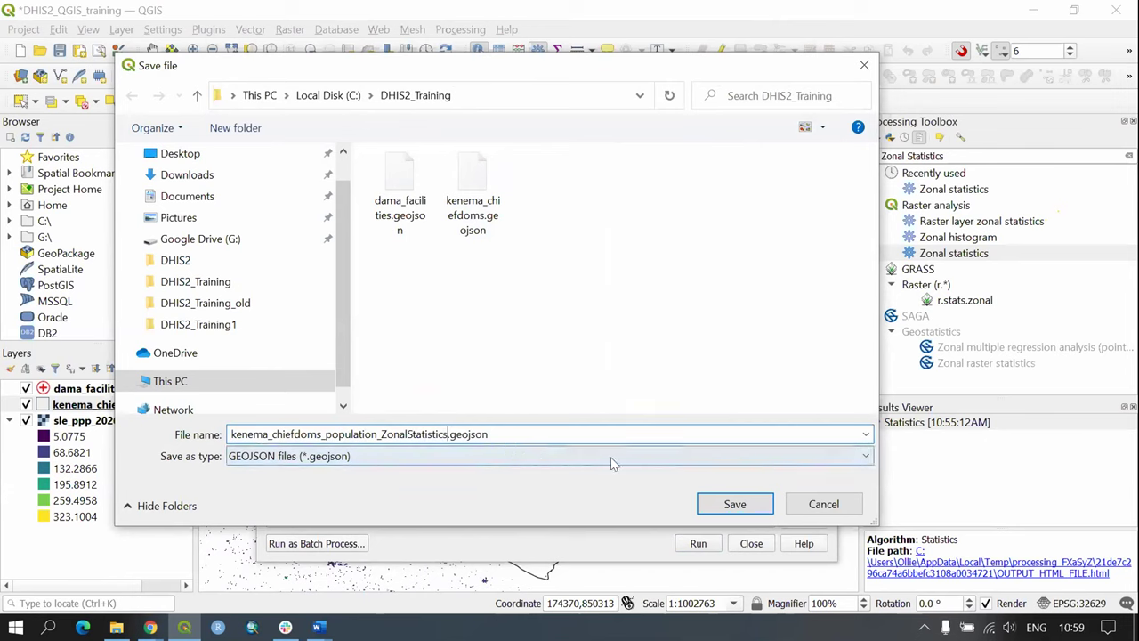
left_click(735, 503)
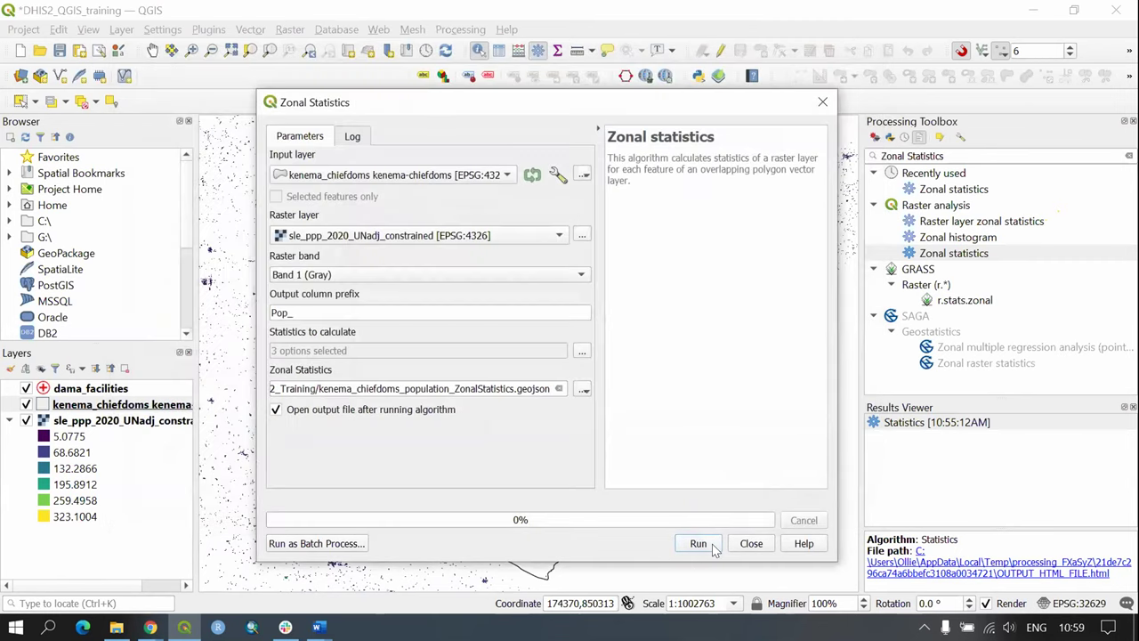
Step: Run zonal statistics to add the kenema_chiefdoms_population layer, then close the dialog
left_click(703, 544)
left_click(752, 543)
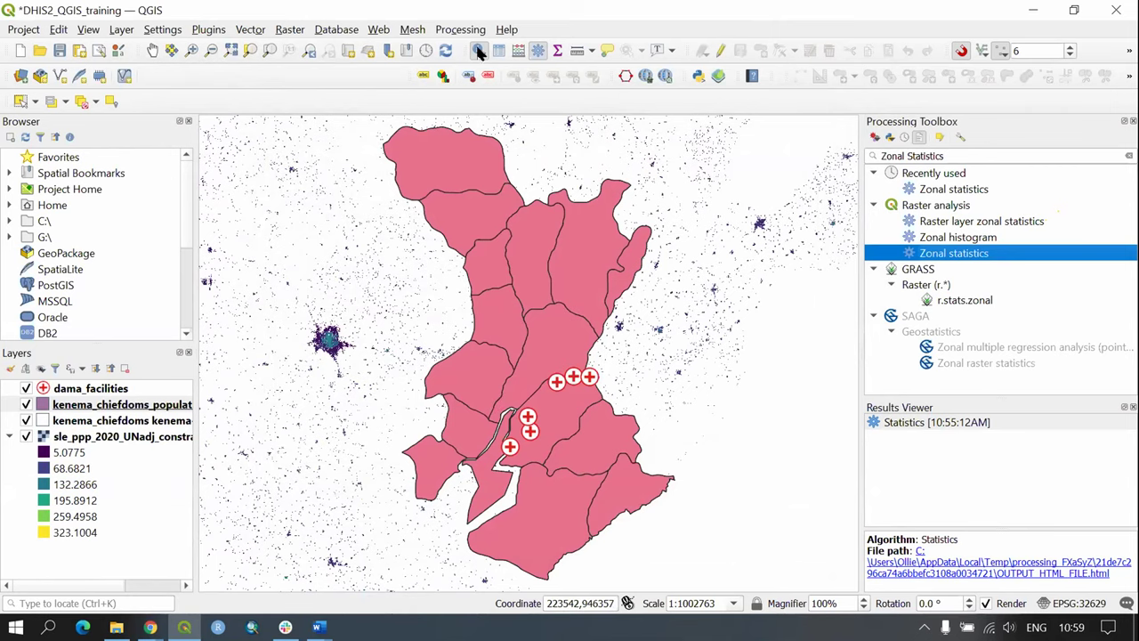
Step: Identify the Gorama Mende chiefdom and check Pop_count 1436, Pop_sum 52420.75 and Pop_mean 36.50
left_click(164, 406)
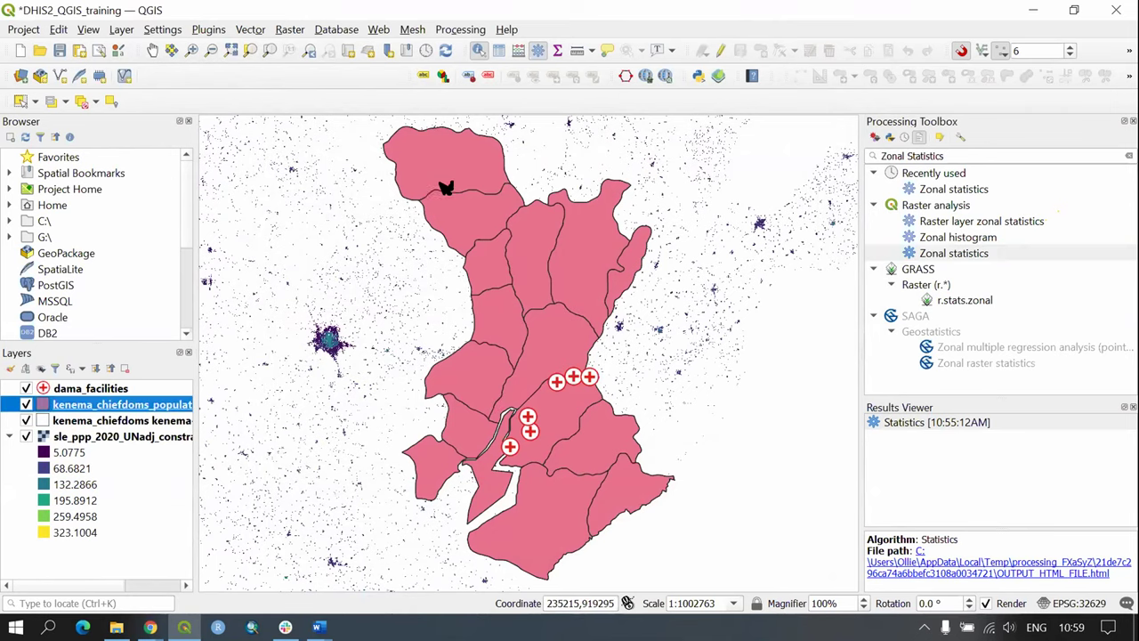
left_click(448, 162)
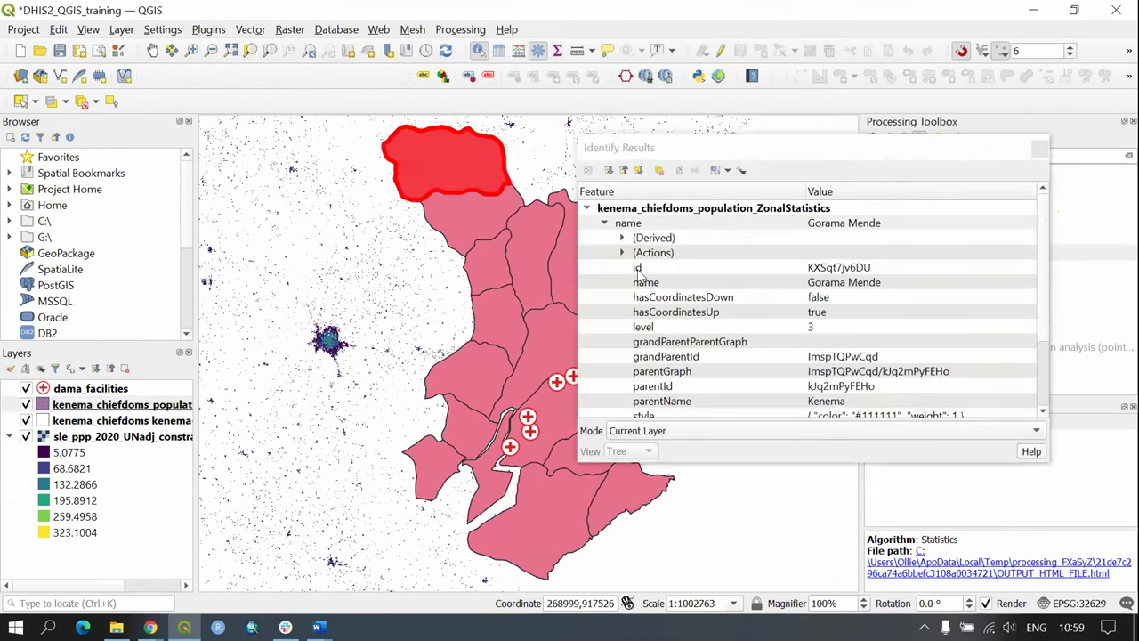
left_click(712, 156)
left_click_drag(725, 154, 750, 110)
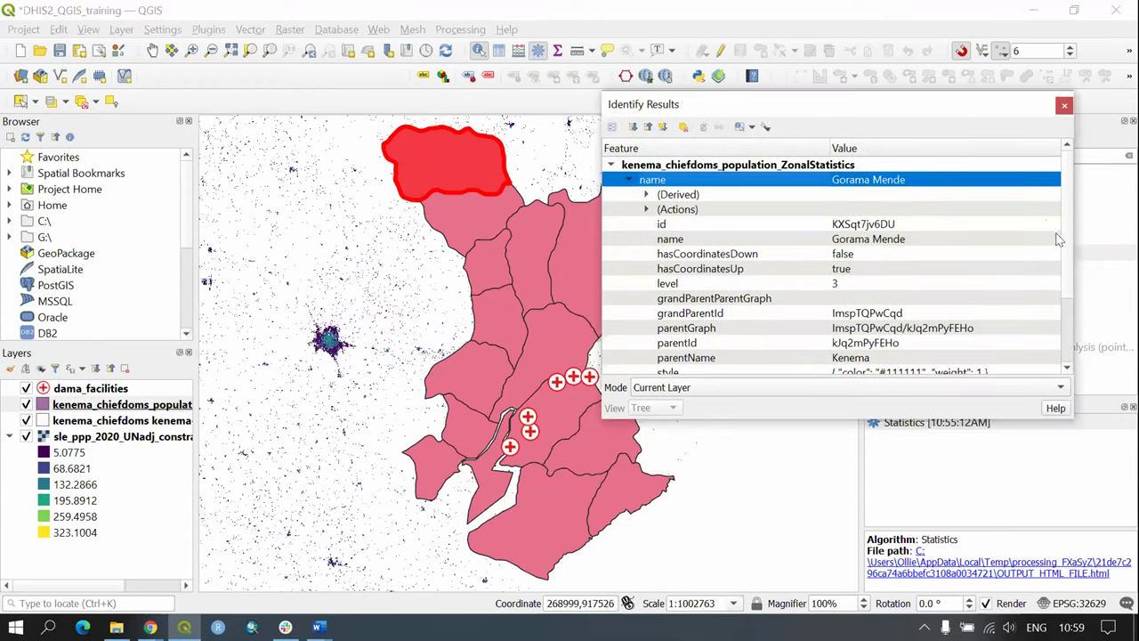
scroll(1059, 239, "down", 2)
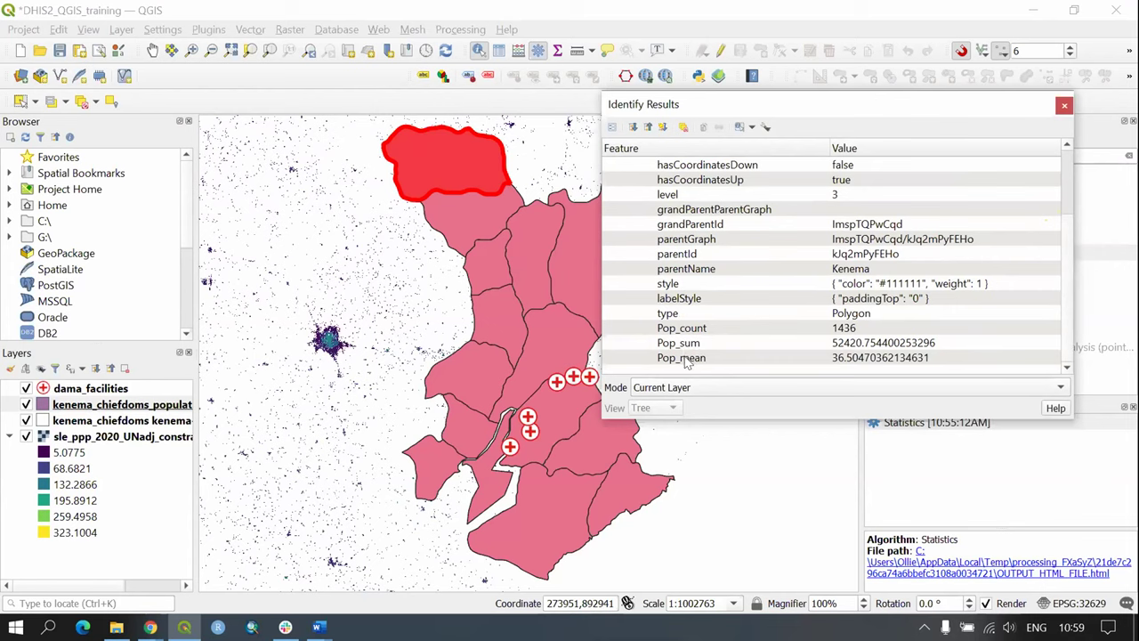
scroll(717, 333, "up", 3)
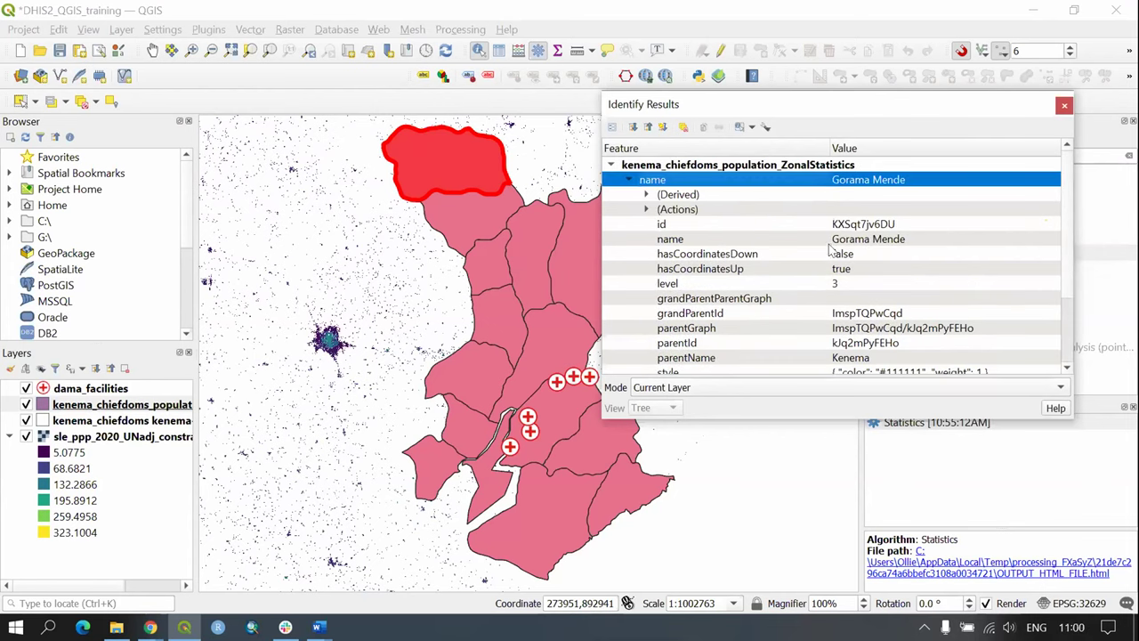
scroll(897, 187, "down", 2)
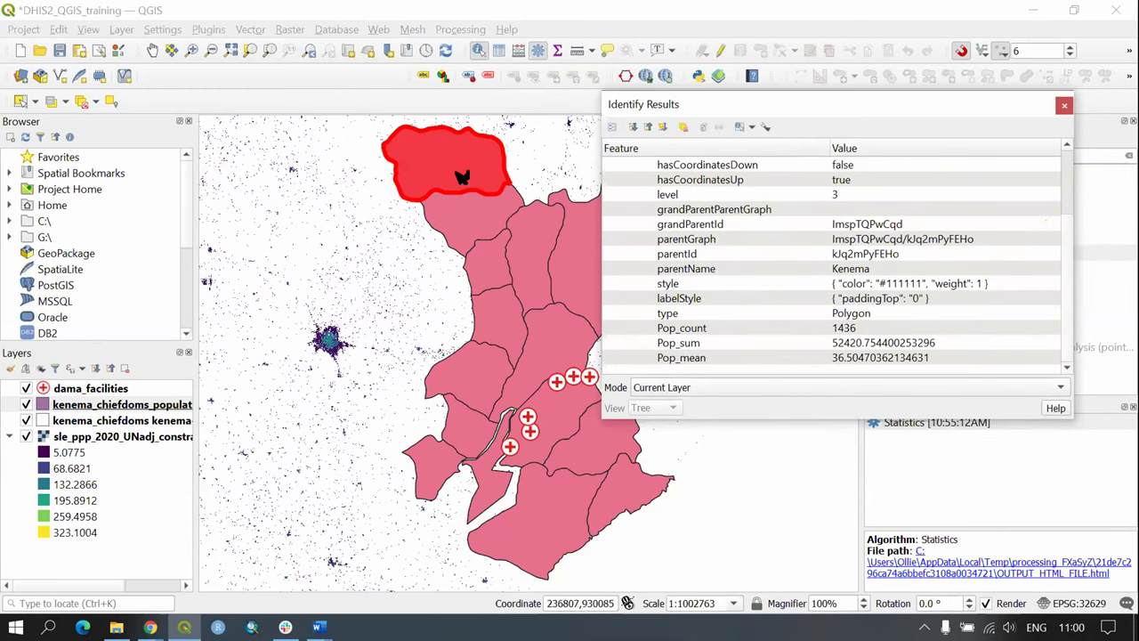
Step: Close Identify Results, widen the Layers panel, and bring up the ZonalStatistics layer's context menu
left_click(1064, 105)
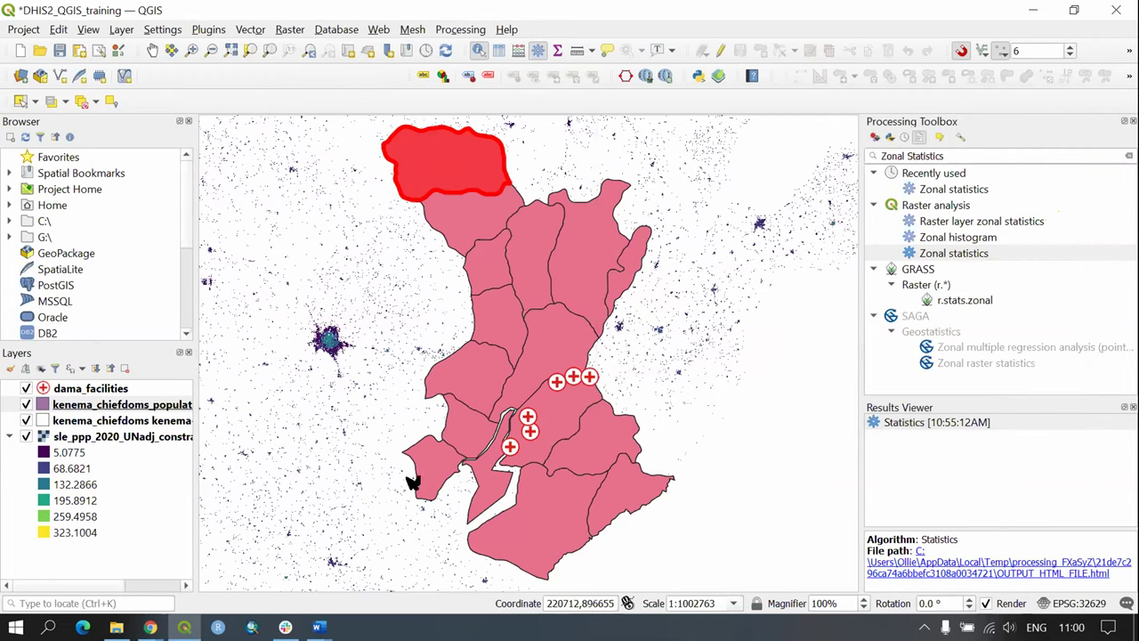
left_click_drag(194, 399, 274, 404)
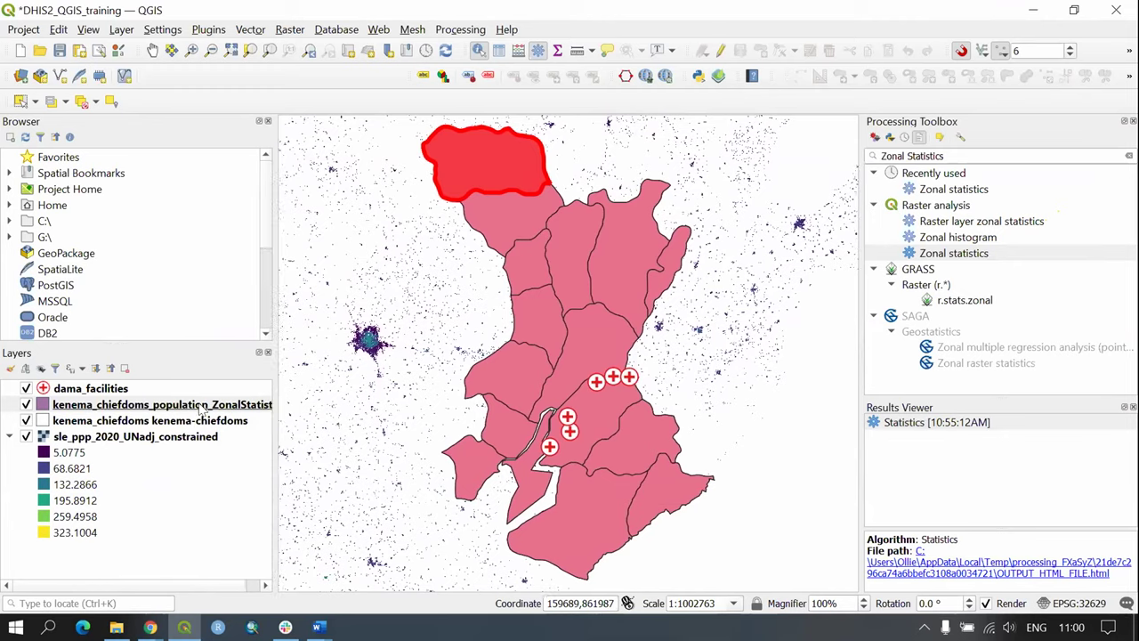
right_click(149, 405)
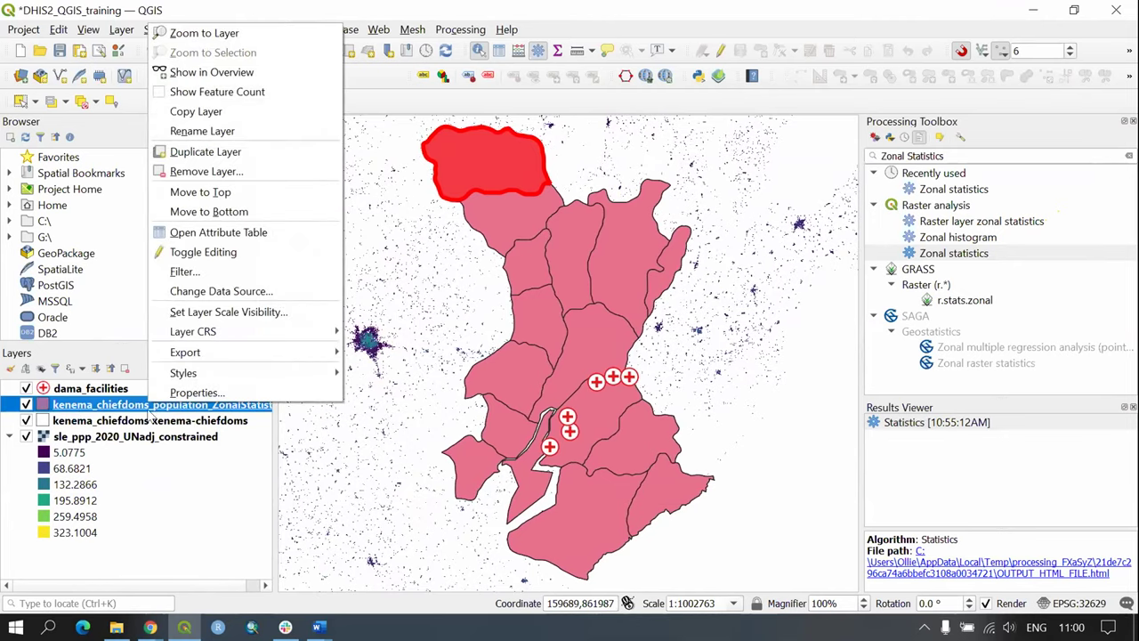
Step: Open the ZonalStatistics attribute table to view Pop_count and Pop_sum for its 16 chiefdoms
left_click(250, 232)
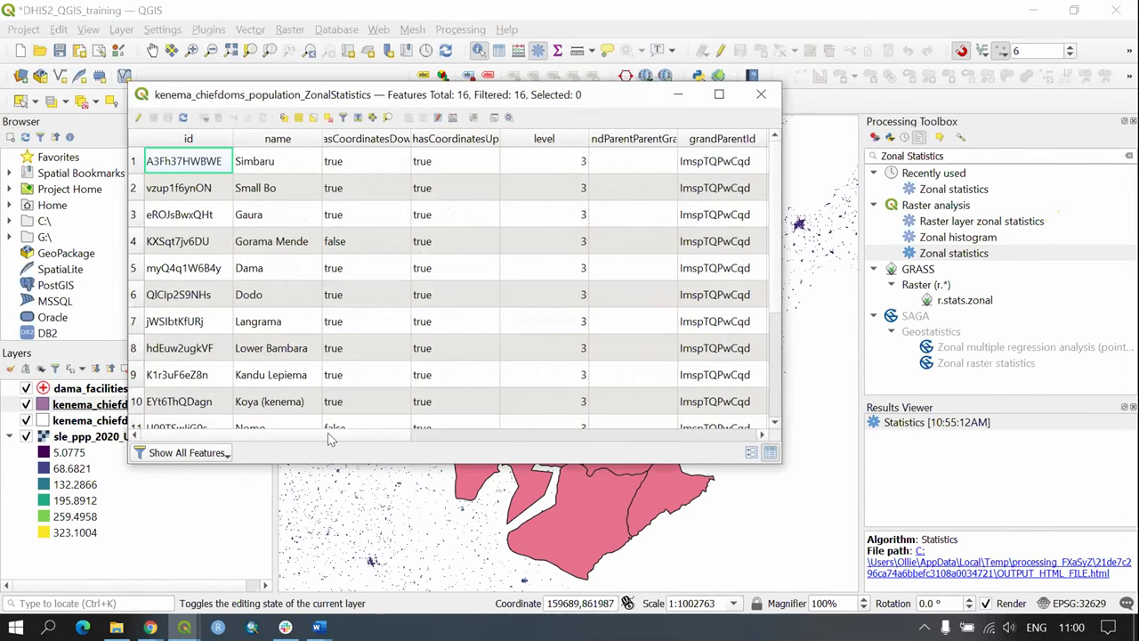
left_click_drag(304, 433, 598, 431)
scroll(299, 438, "right", 5)
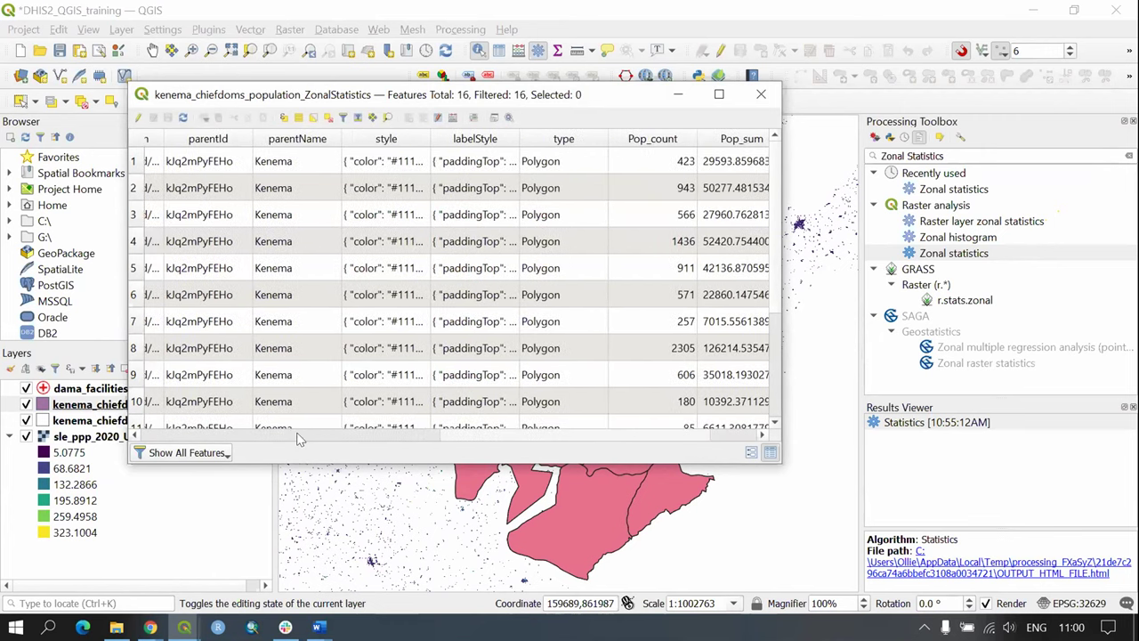
scroll(299, 438, "left", 6)
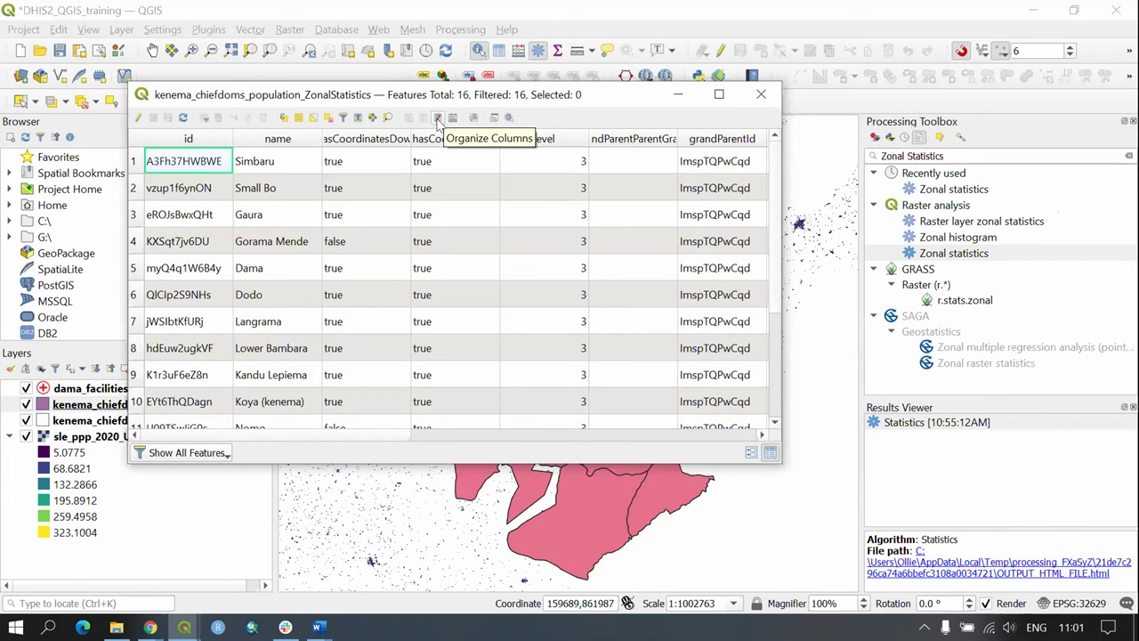
Step: In Organize Table Columns, untick all columns, then re-tick Pop_sum and Pop_mean and apply
left_click(437, 119)
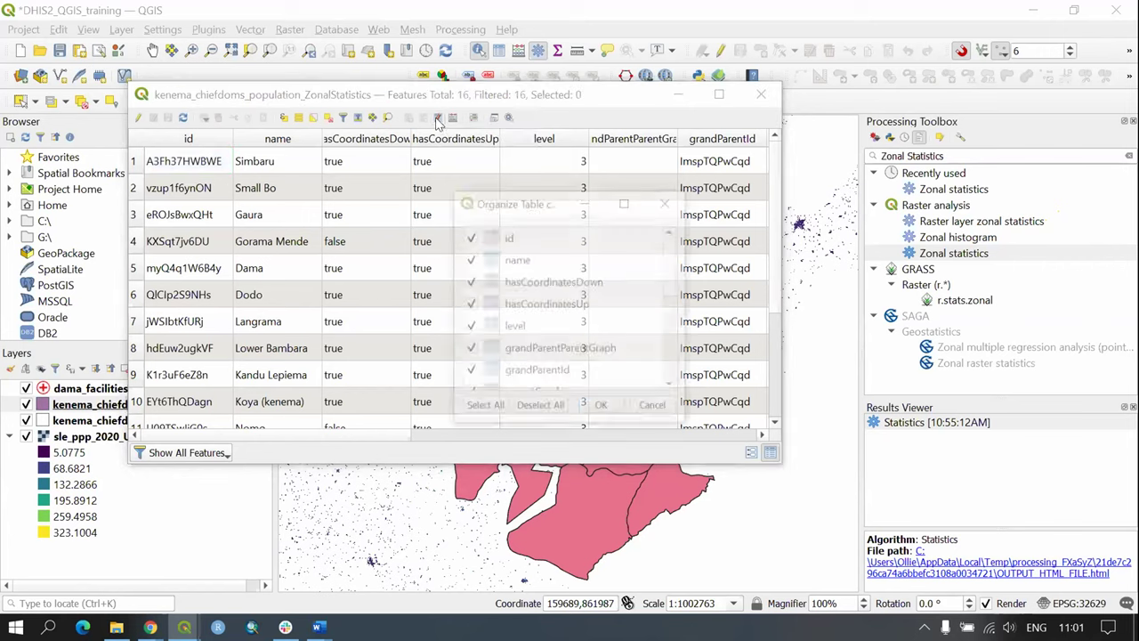
left_click_drag(532, 209, 496, 137)
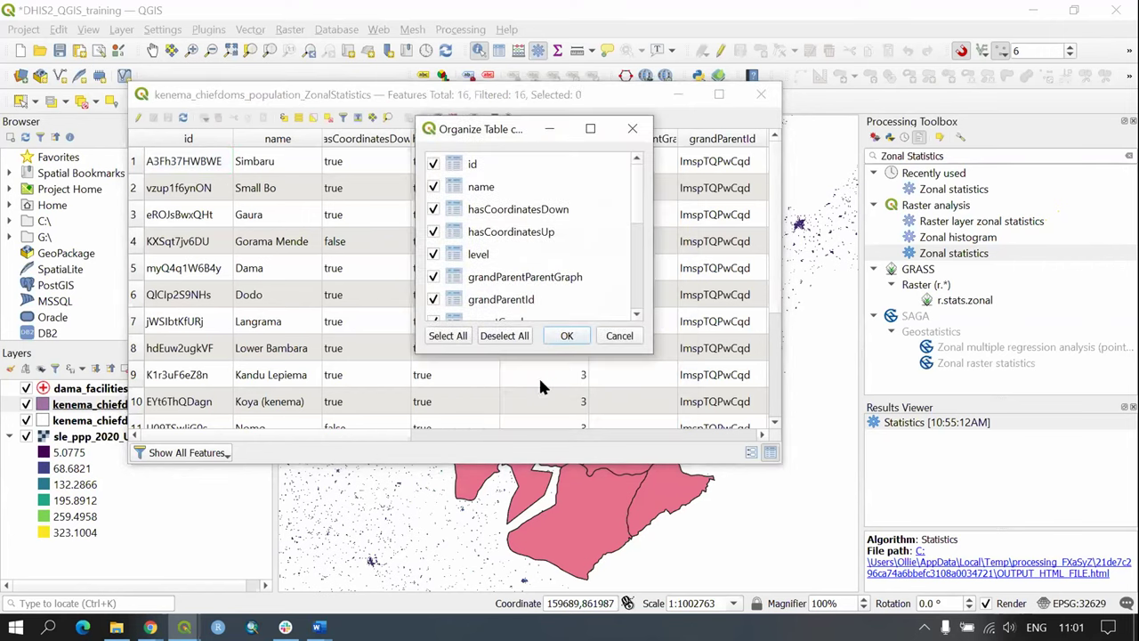
left_click_drag(536, 354, 536, 466)
scroll(519, 347, "down", 2)
scroll(522, 307, "up", 2)
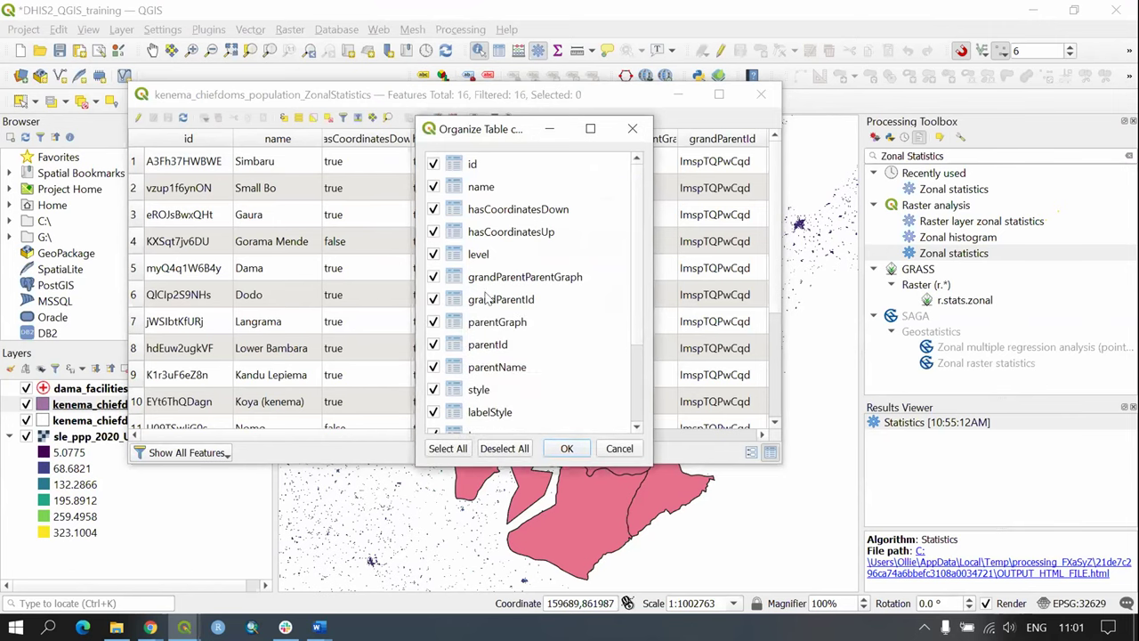
left_click(497, 449)
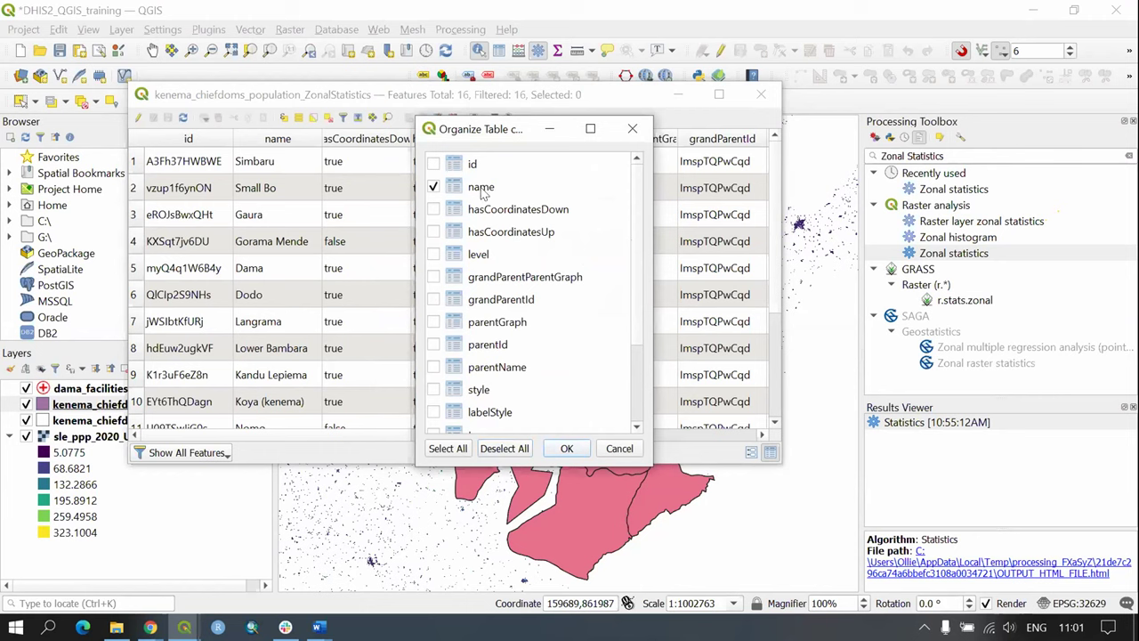
left_click_drag(636, 205, 633, 337)
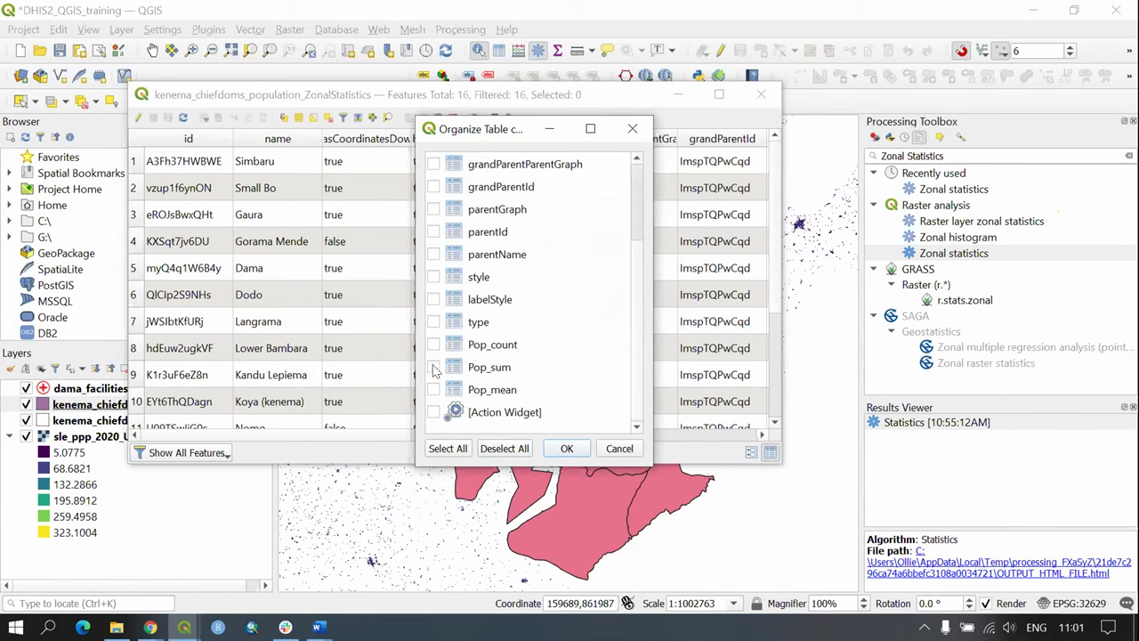
left_click(434, 368)
left_click(435, 392)
left_click(567, 450)
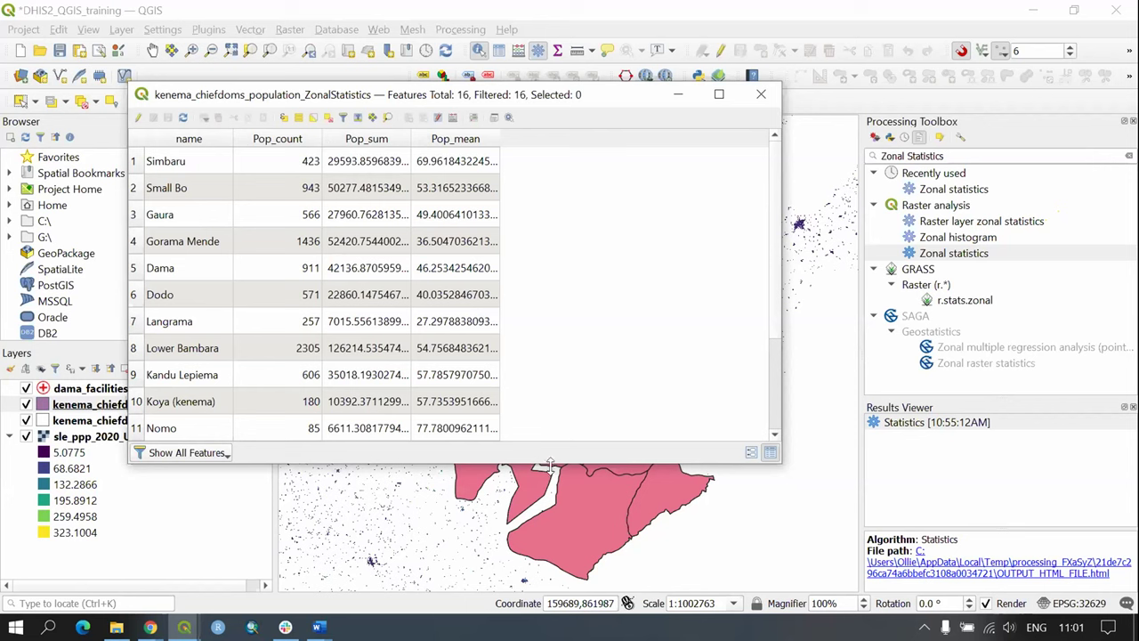
Step: Enlarge the attribute table to show more chiefdoms, then close it
left_click_drag(552, 460, 562, 552)
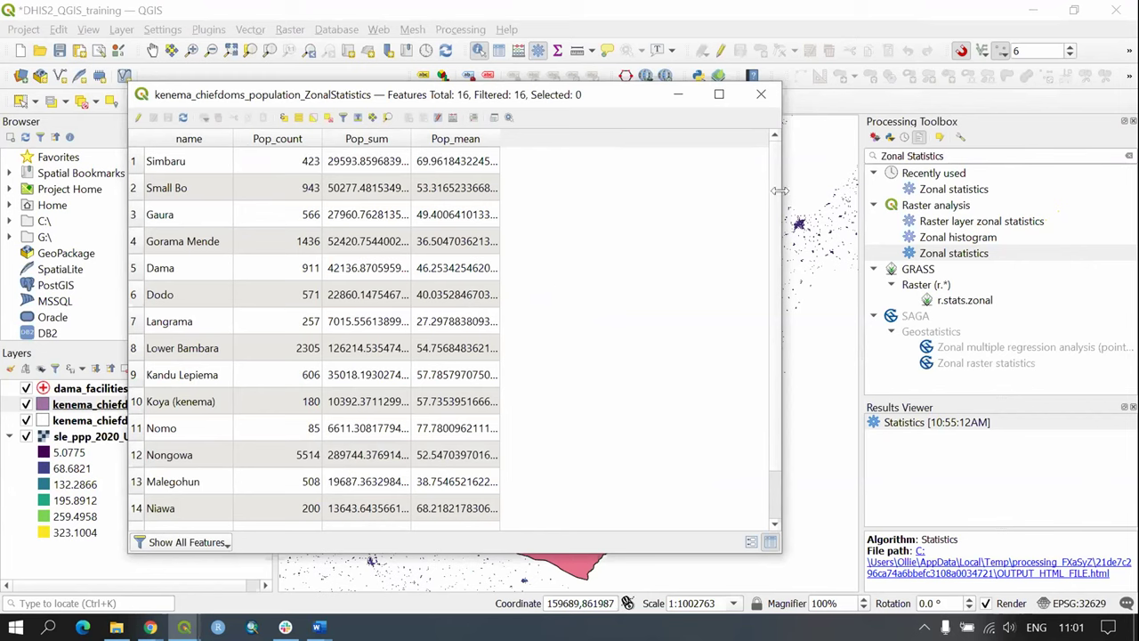
scroll(780, 259, "down", 1)
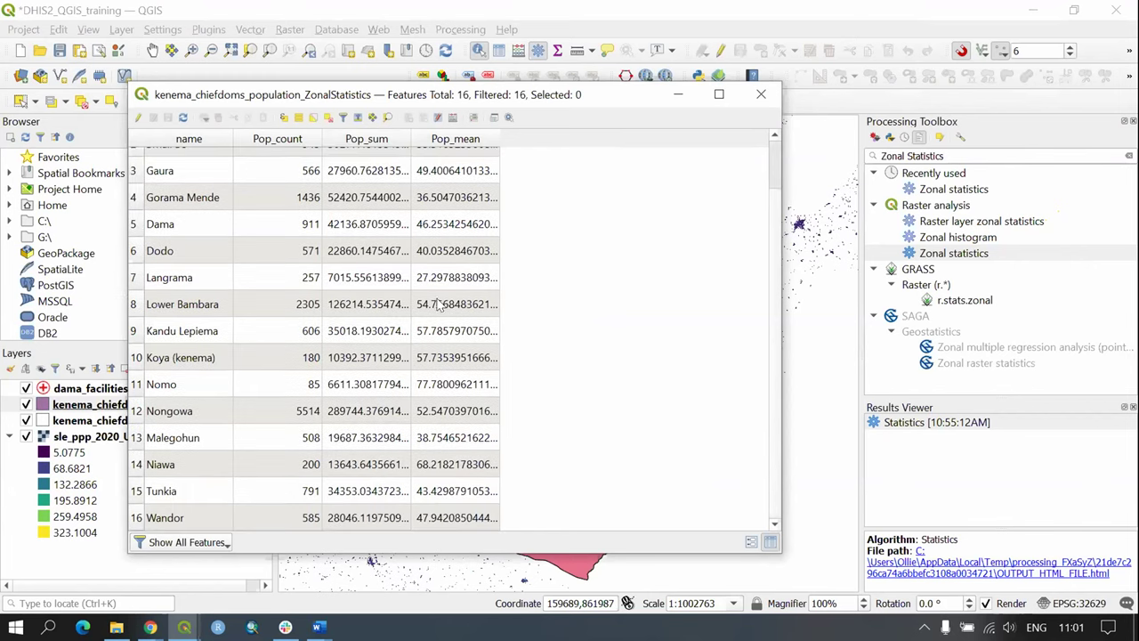
scroll(442, 305, "up", 1)
left_click(761, 93)
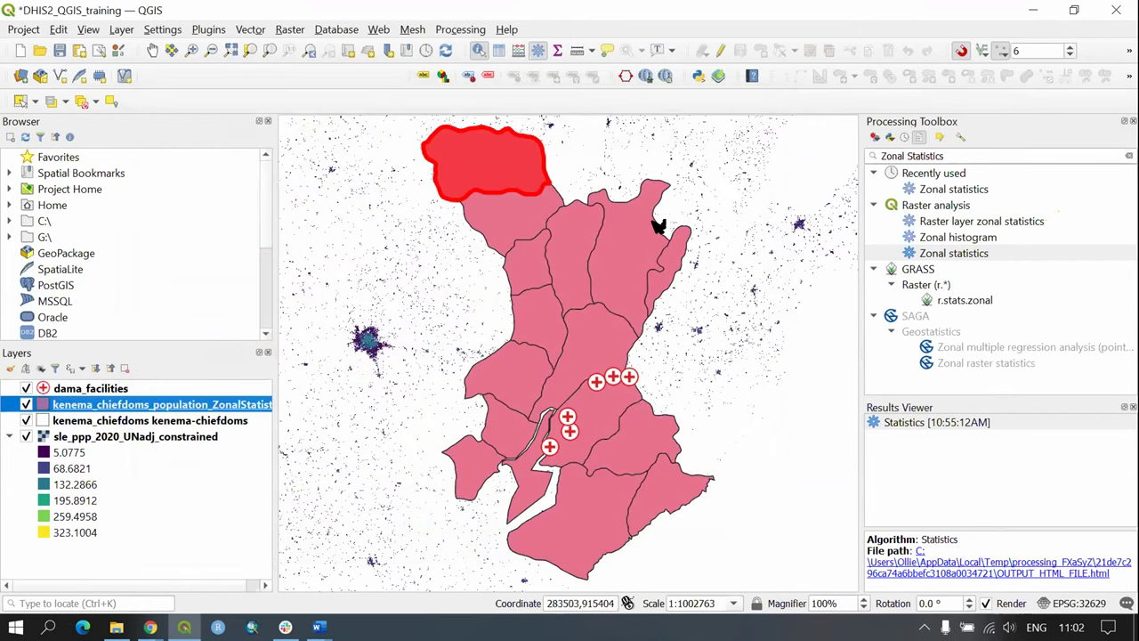
Step: Switch to Pan Map and open the ZonalStatistics layer's Symbology properties
left_click(153, 50)
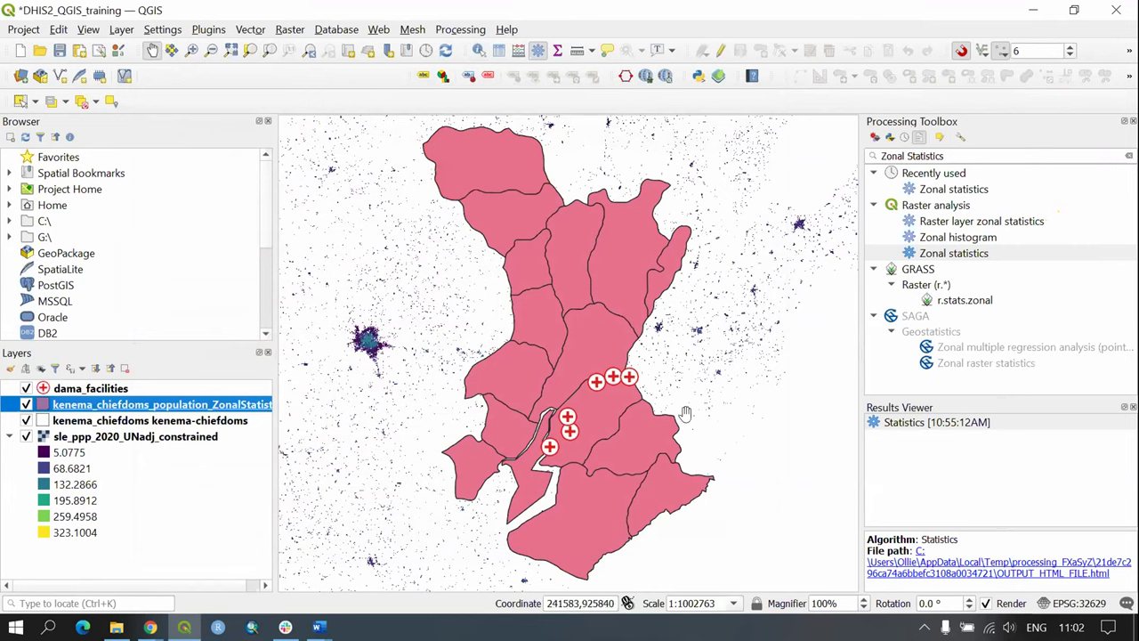
double_click(149, 406)
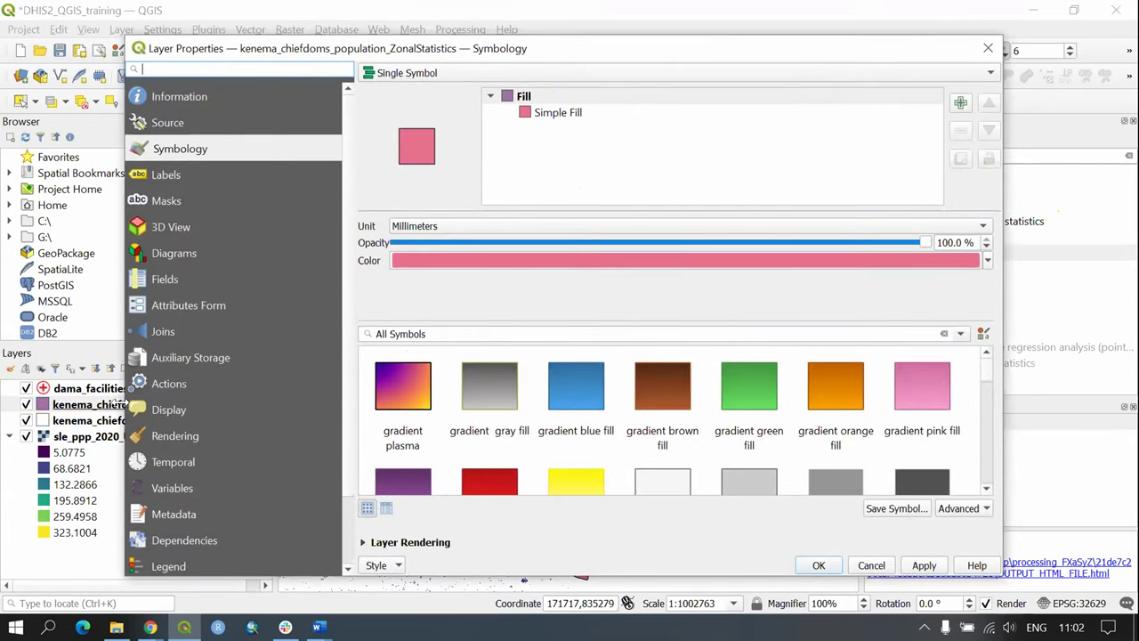
Step: Set the layer's symbology to Graduated, classified by the Pop_sum field
left_click(423, 77)
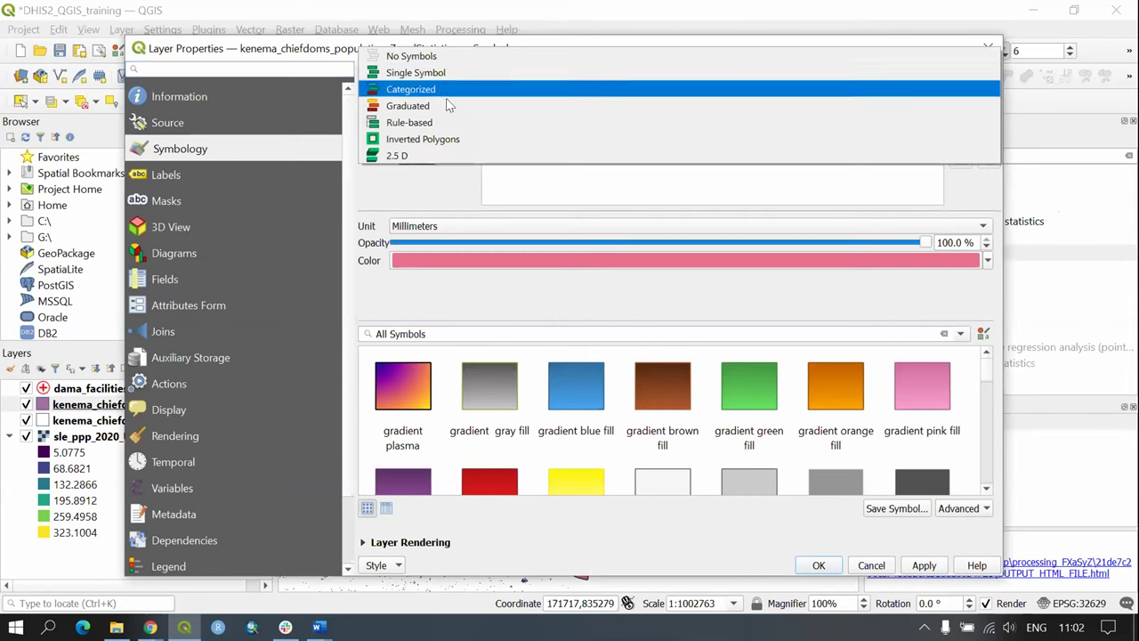
left_click(436, 106)
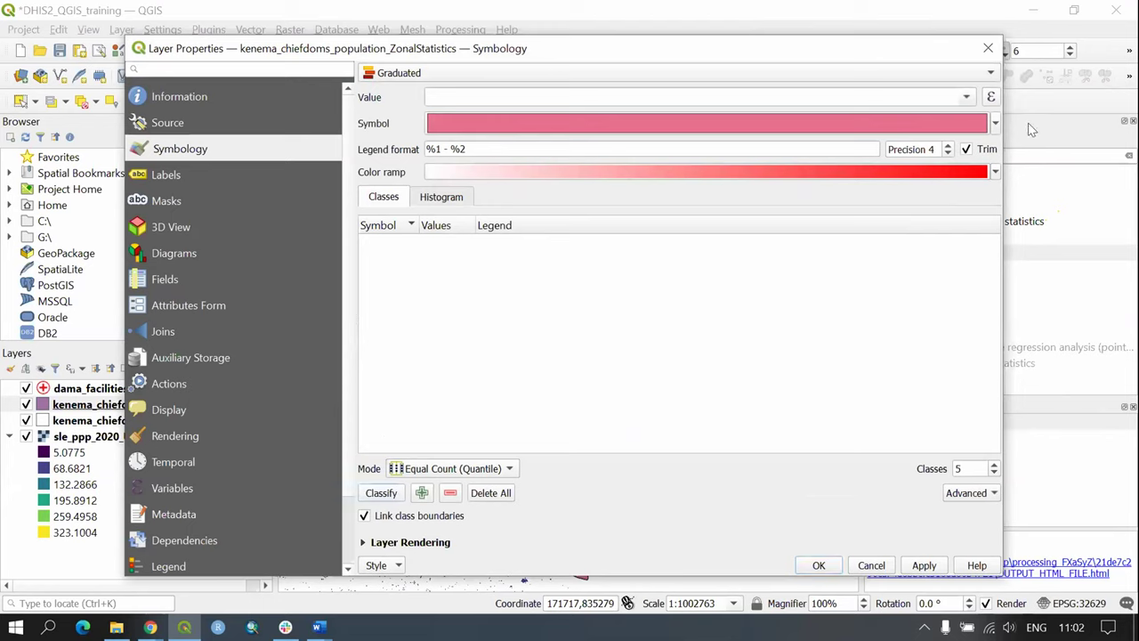
left_click(996, 124)
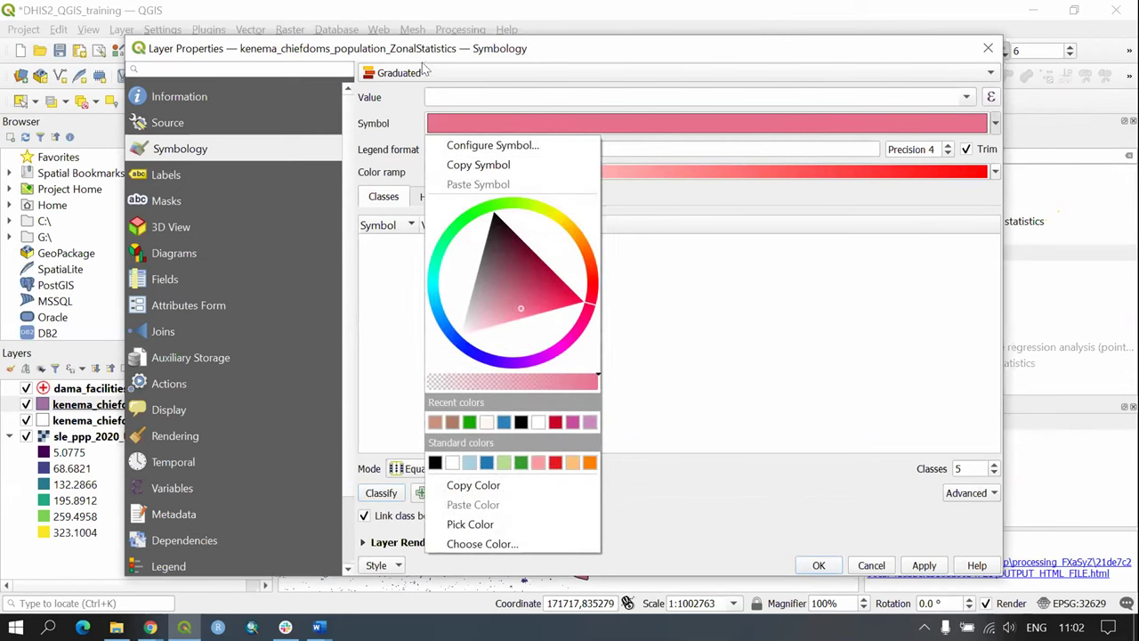
left_click(427, 72)
left_click(440, 75)
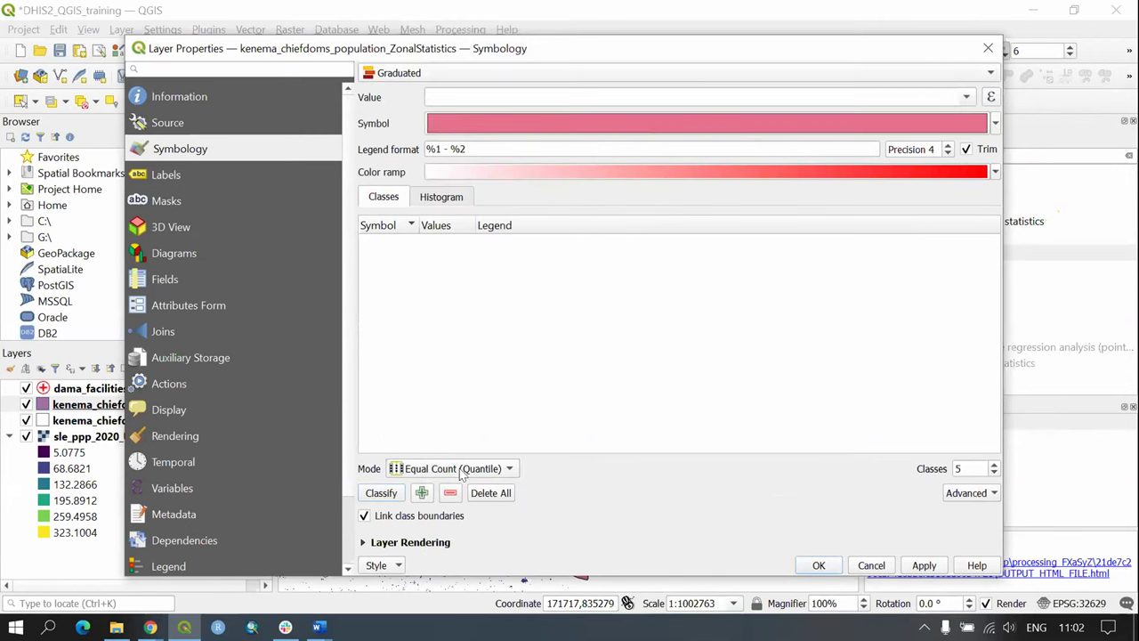
left_click(967, 98)
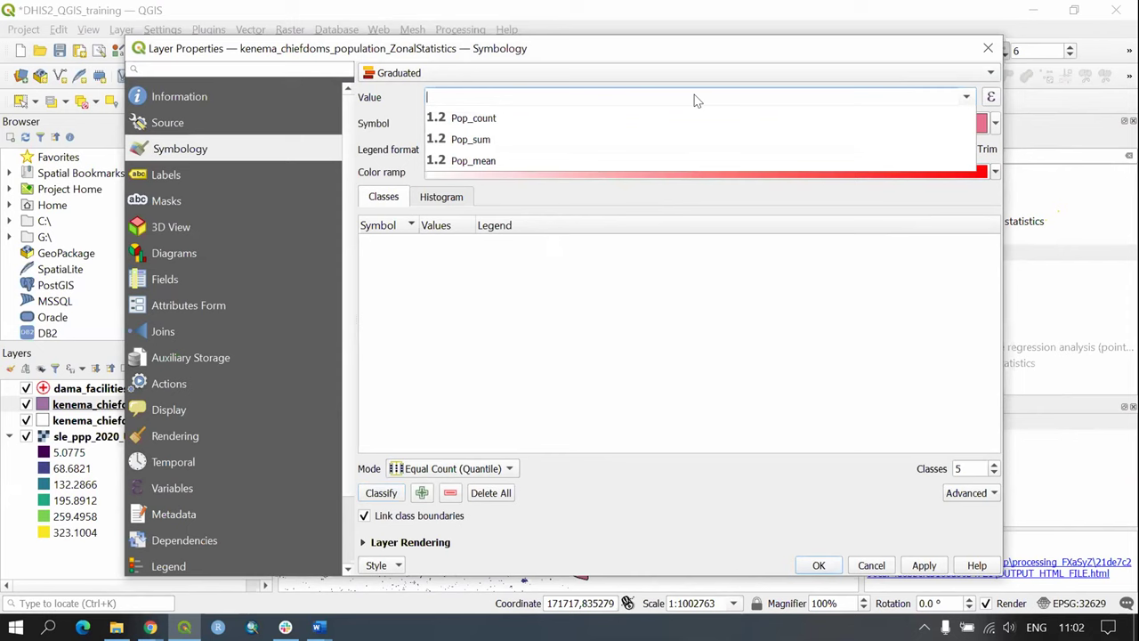
left_click(419, 78)
left_click(427, 73)
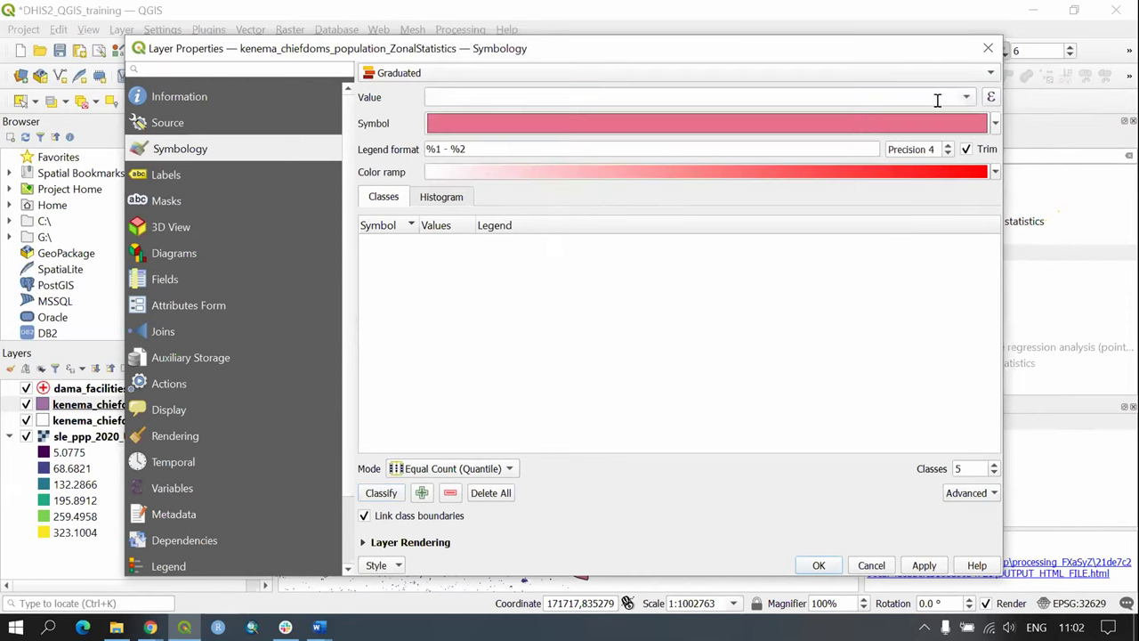
left_click(725, 102)
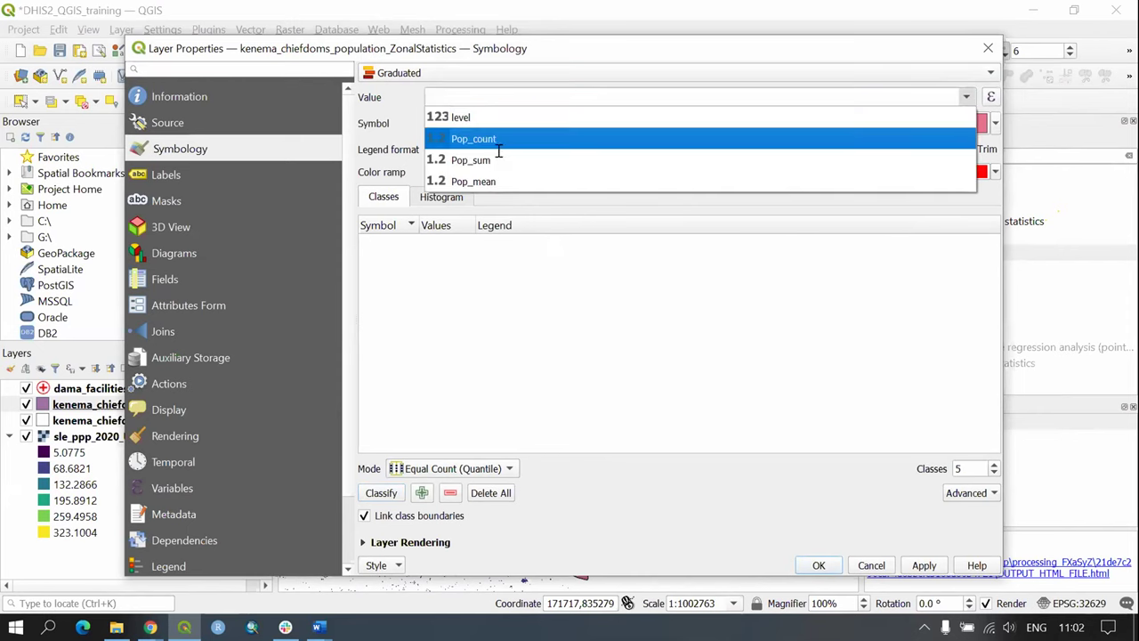
left_click(501, 158)
Step: Apply the Reds colour ramp with five classified classes and confirm the properties
left_click(996, 172)
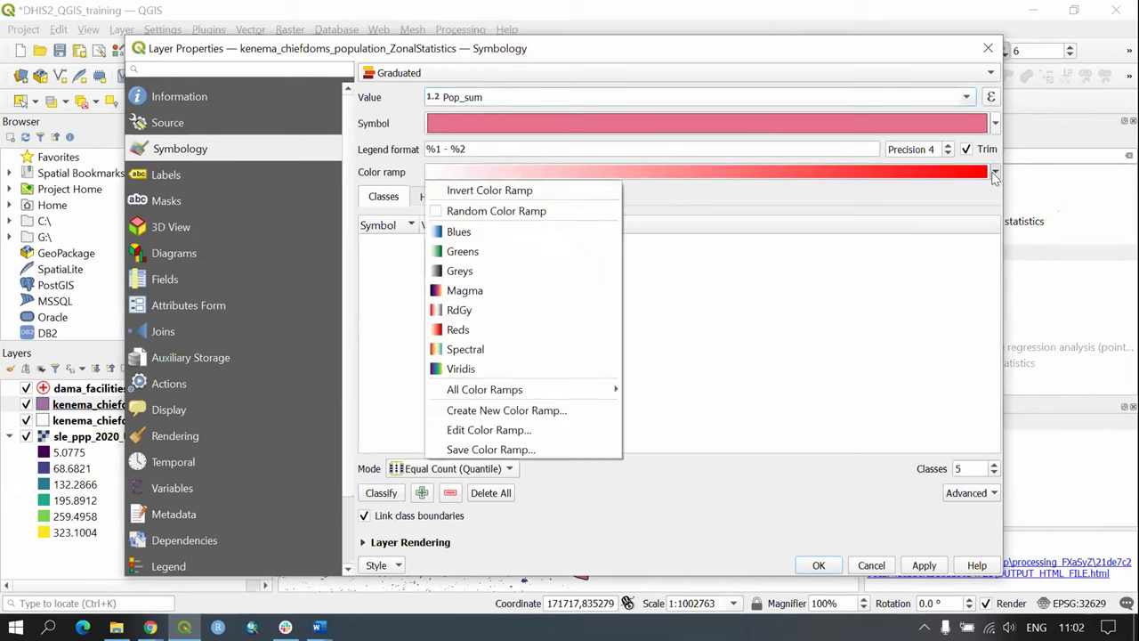
left_click(477, 331)
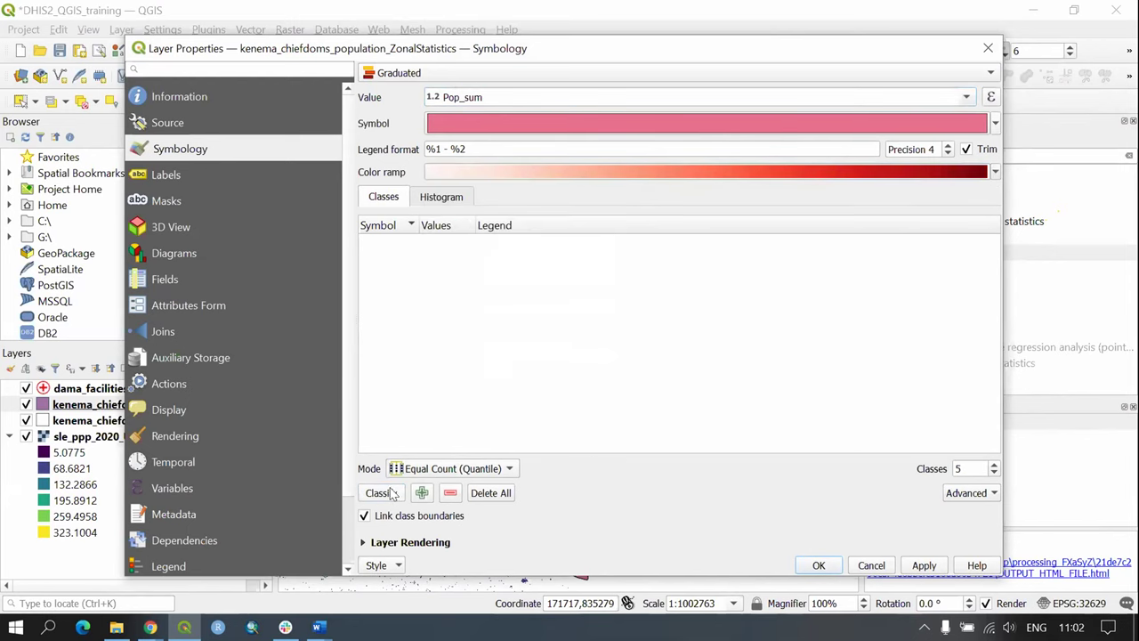
left_click(380, 495)
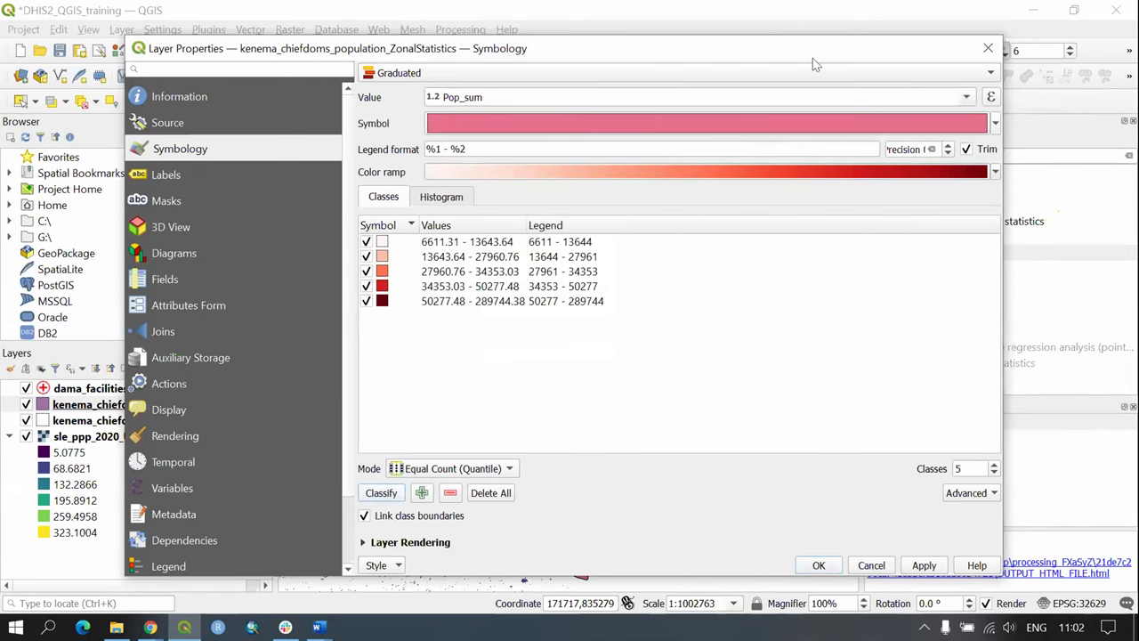
left_click(930, 569)
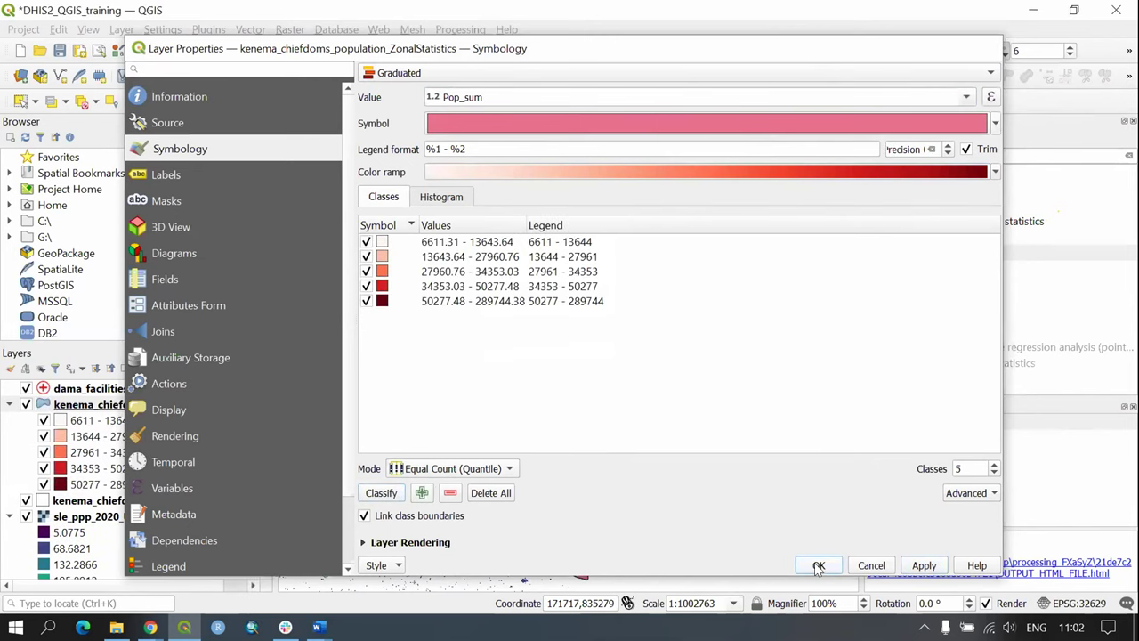
left_click(819, 567)
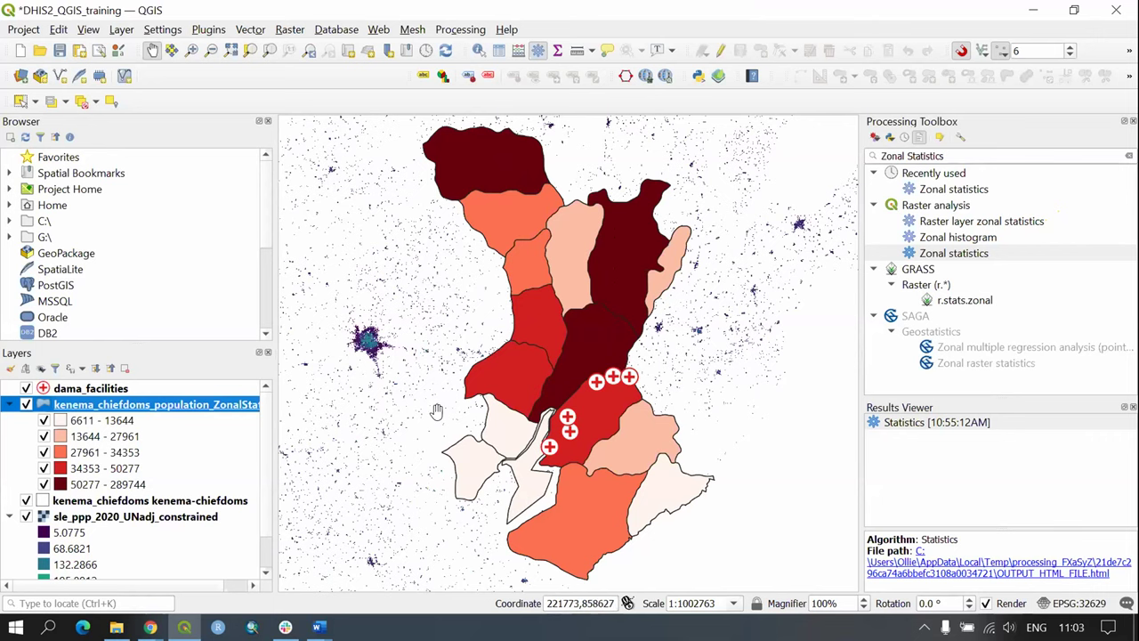
left_click(115, 436)
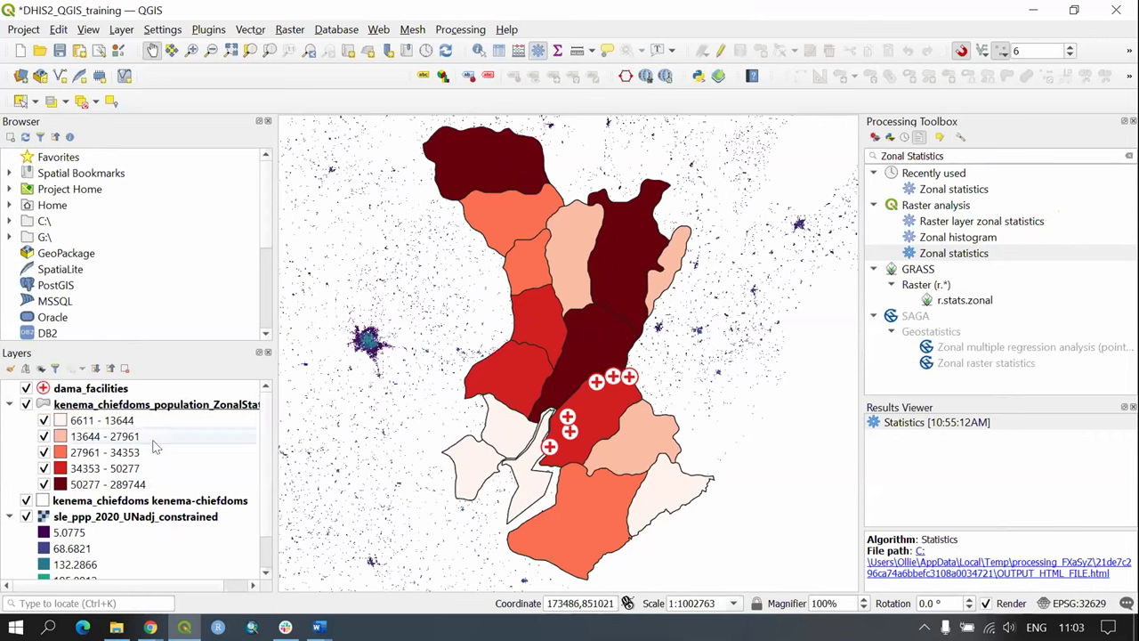
left_click(138, 421)
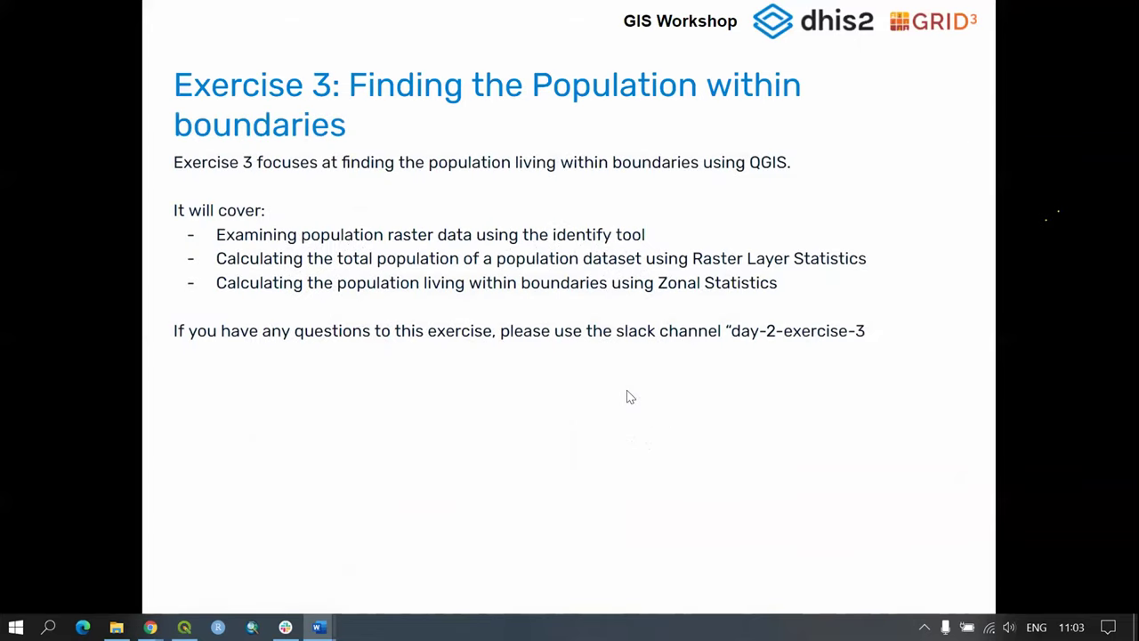
Step: Advance three slides to 'Finding population living within org.unit boundaries'
key("Right")
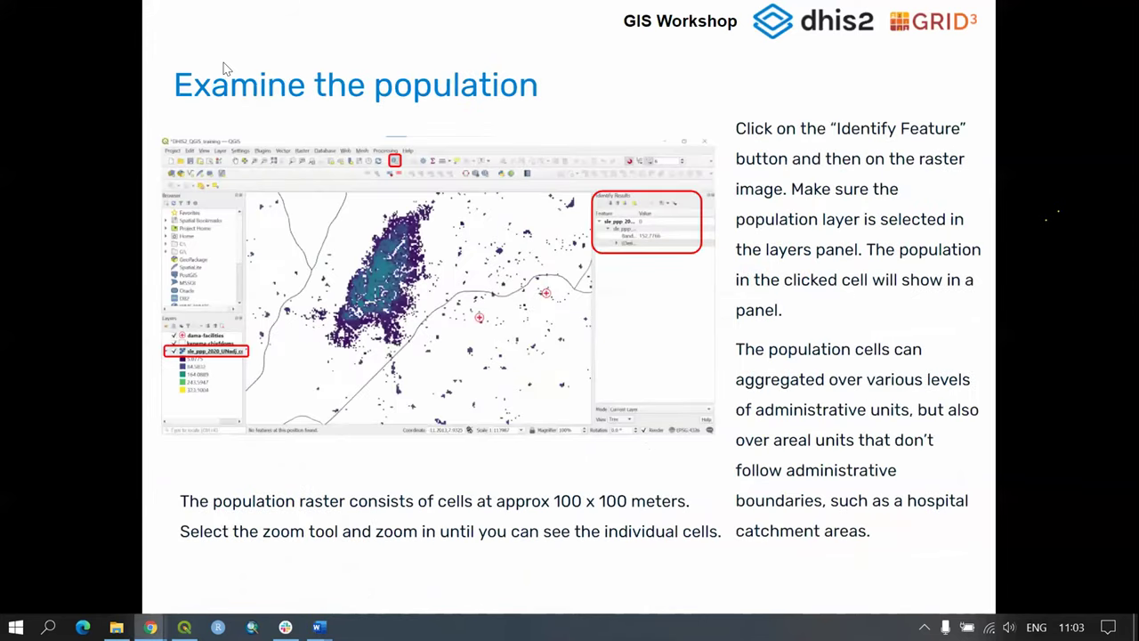
key("Right")
key("Right")
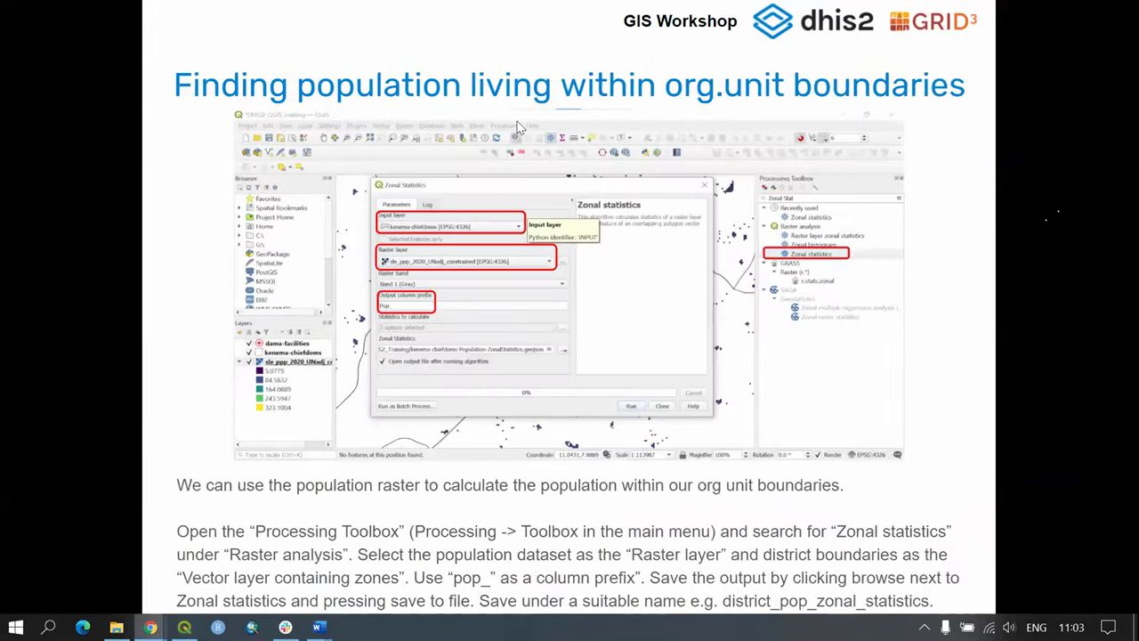
key("Right")
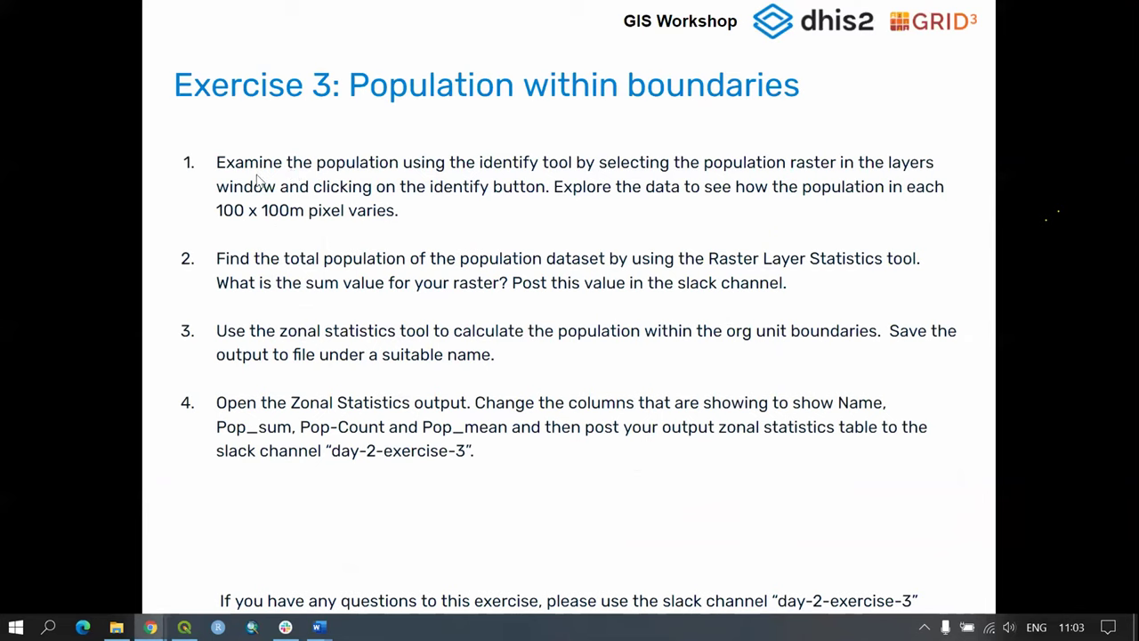
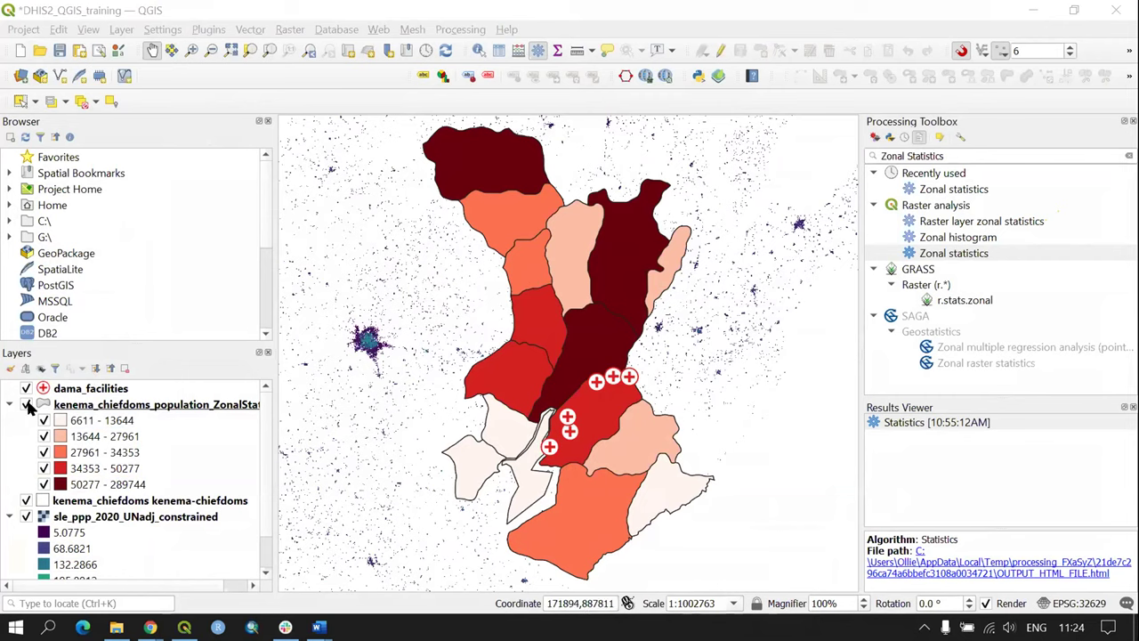
Step: Switch off the ZonalStatistics choropleth, enlarge the Layers panel and close the Results Viewer
left_click(25, 404)
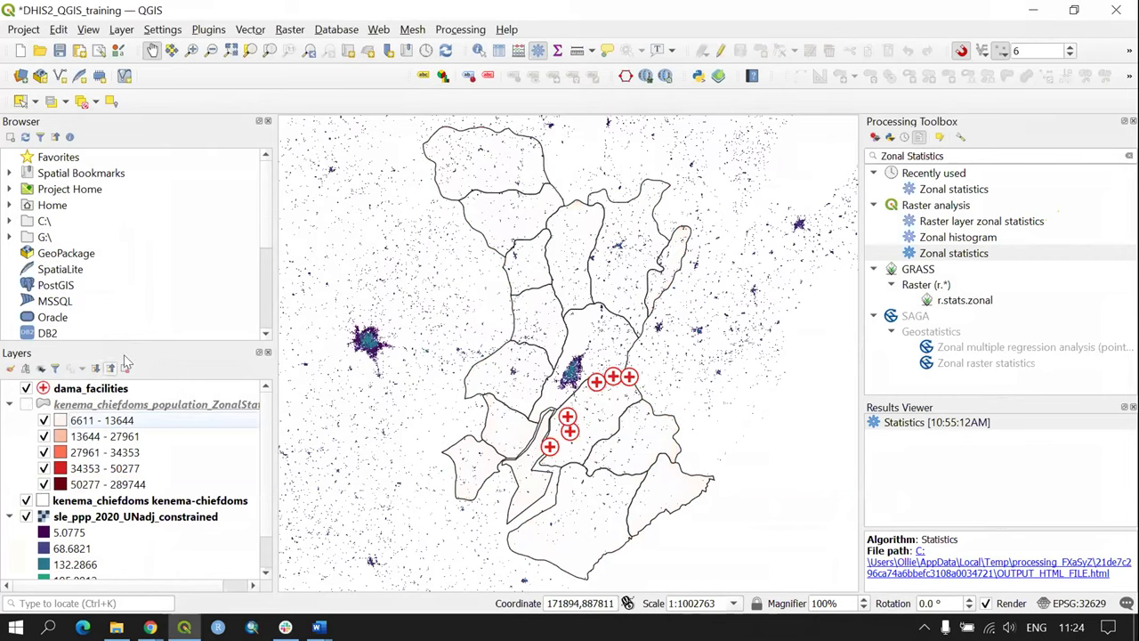
left_click_drag(148, 343, 175, 213)
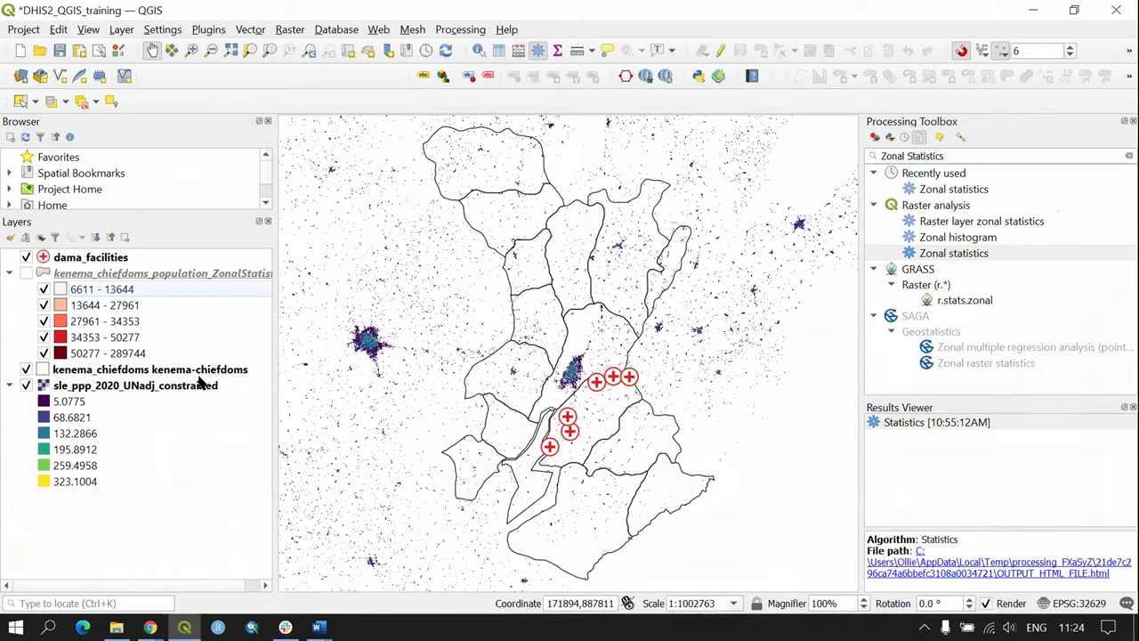
left_click(26, 273)
left_click(26, 273)
left_click(1134, 407)
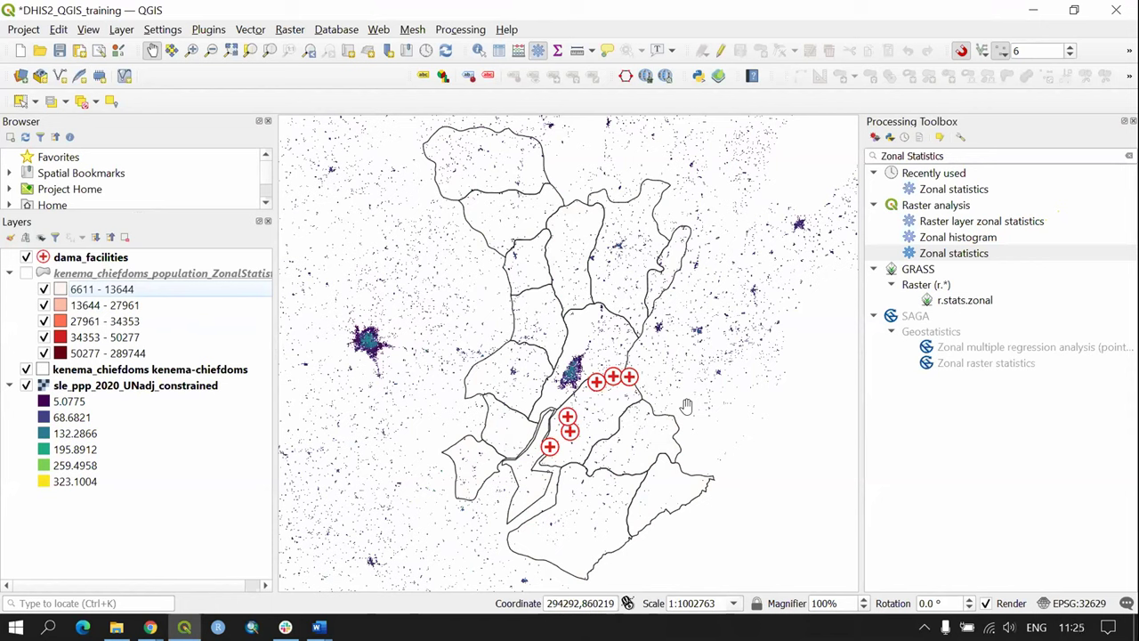
left_click_drag(590, 430, 575, 357)
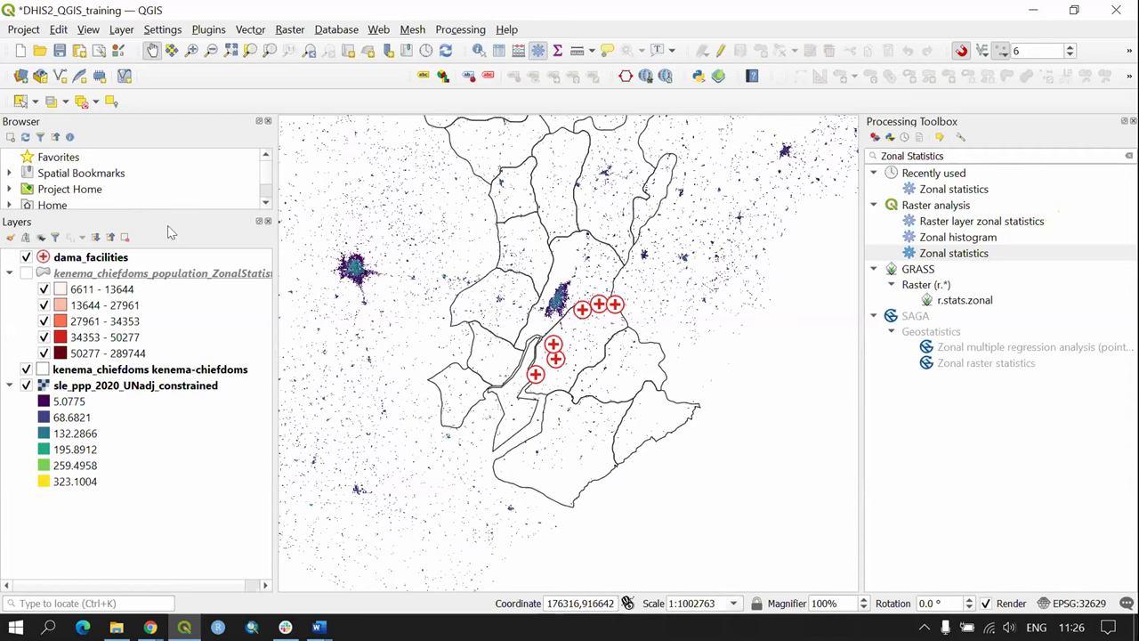
Step: Start Export > Save Features As for the dama_facilities layer
left_click(98, 257)
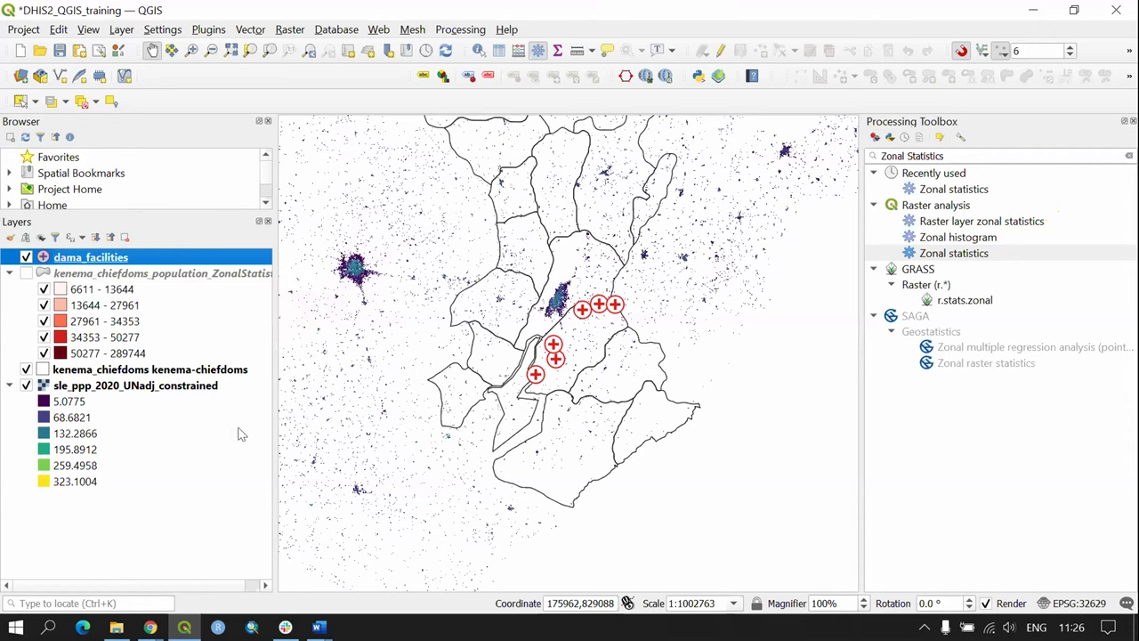
left_click(165, 386)
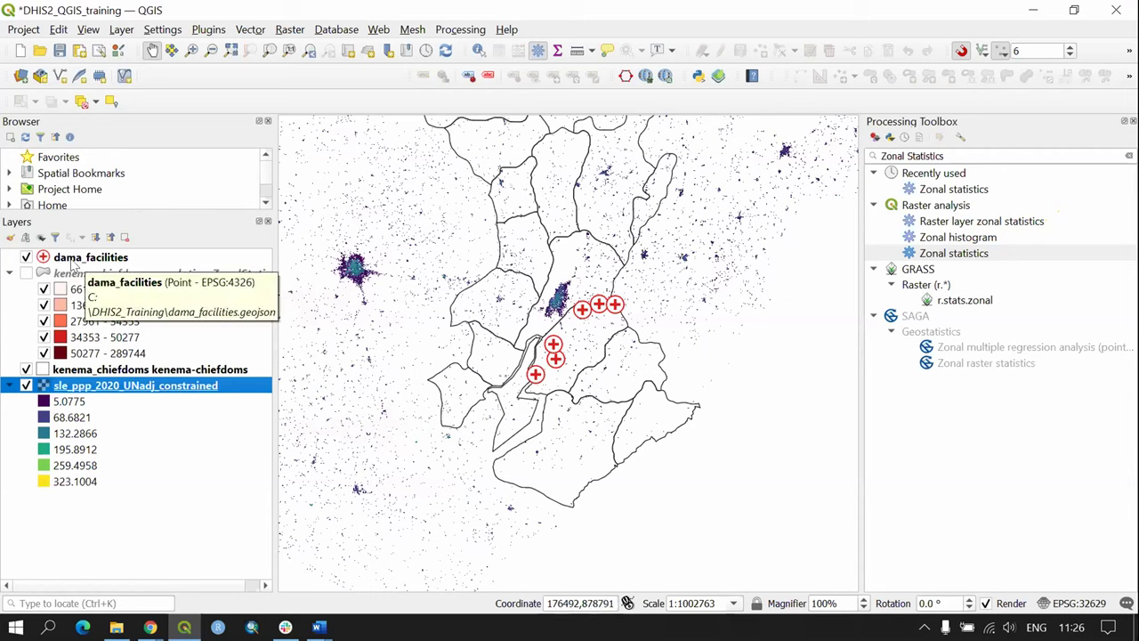
left_click(69, 259)
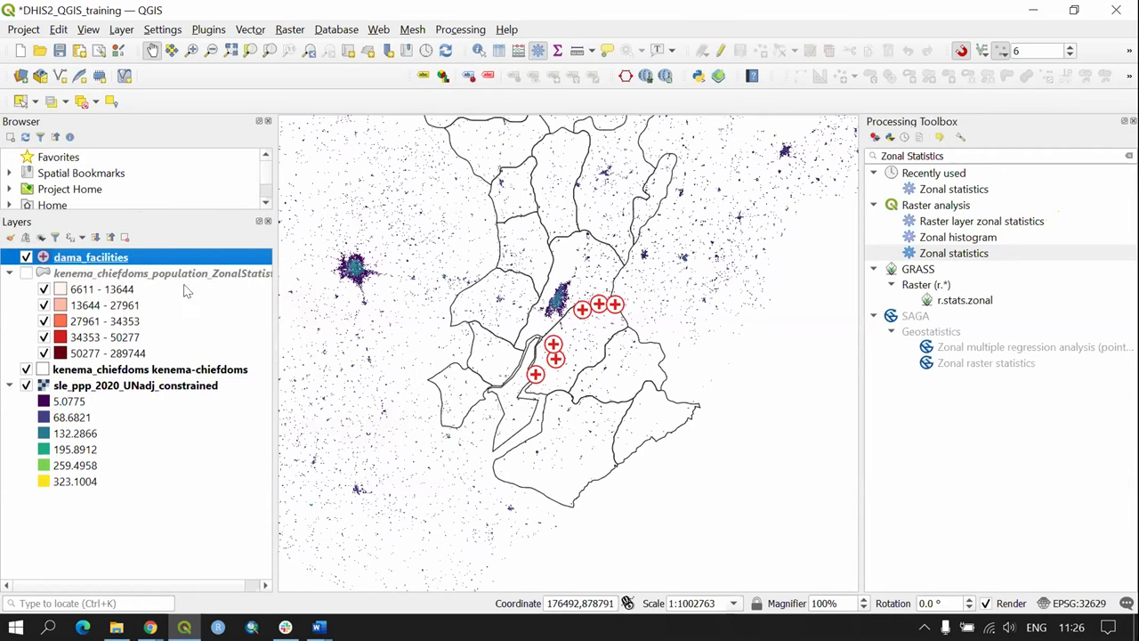
right_click(126, 256)
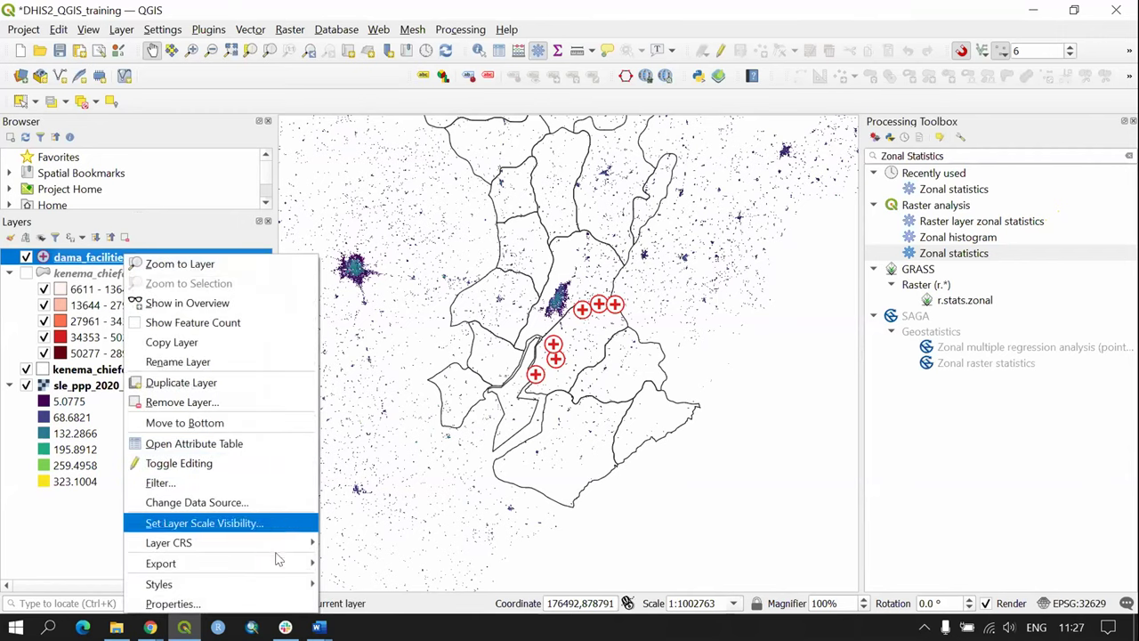
mouse_move(283, 568)
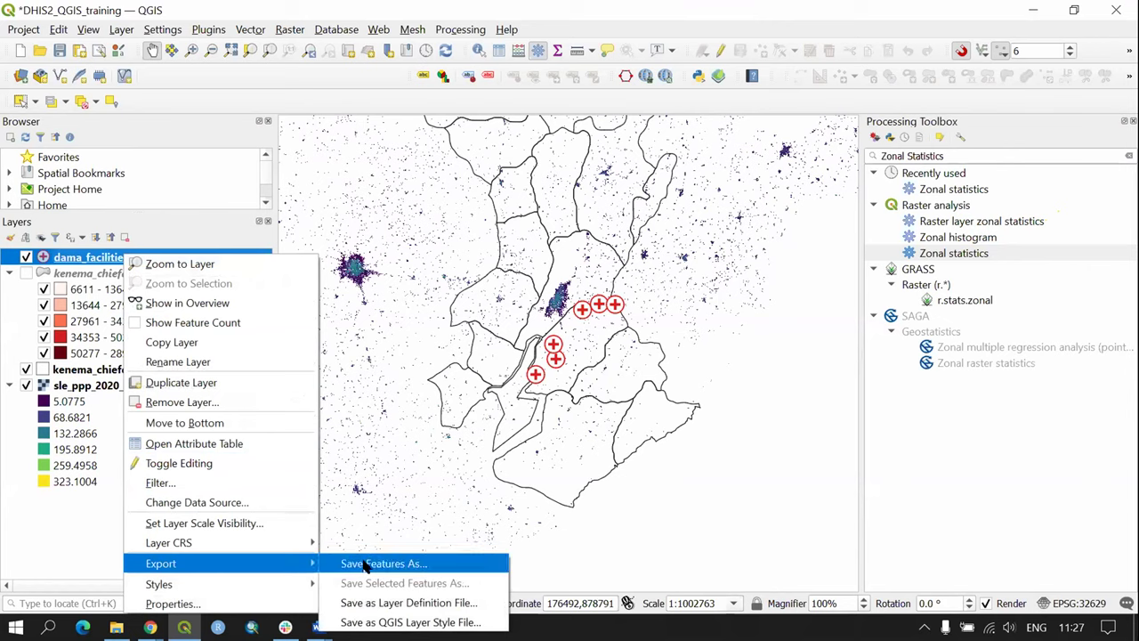
left_click(398, 566)
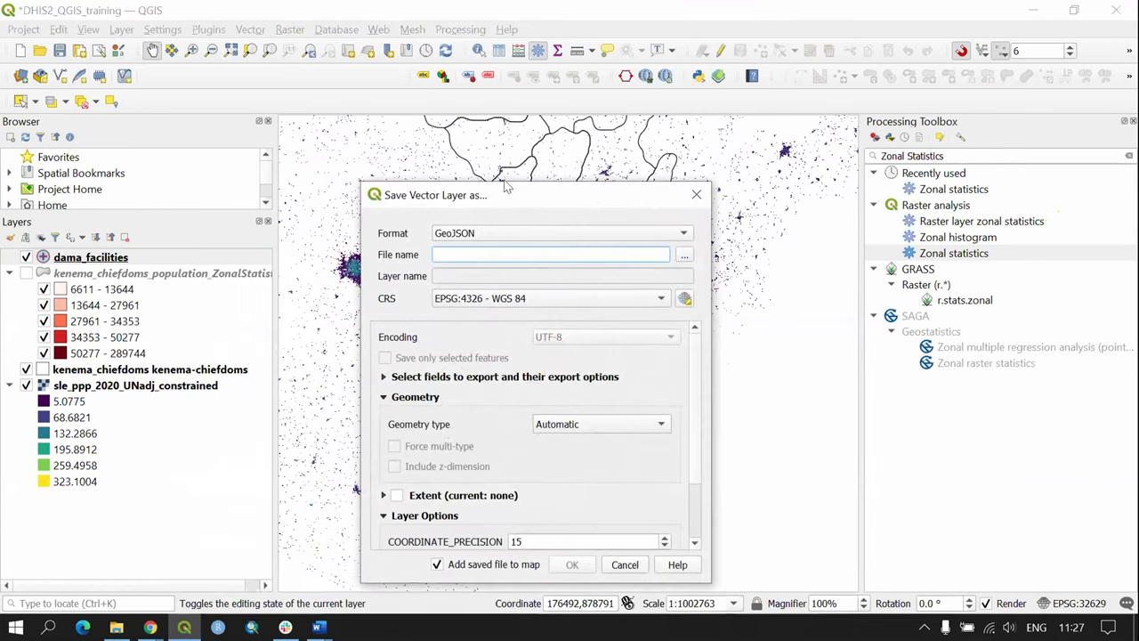
Step: Set the export file name to C:\DHIS2_Training\dama_facilities_utm29N.geojson
left_click_drag(504, 200, 491, 128)
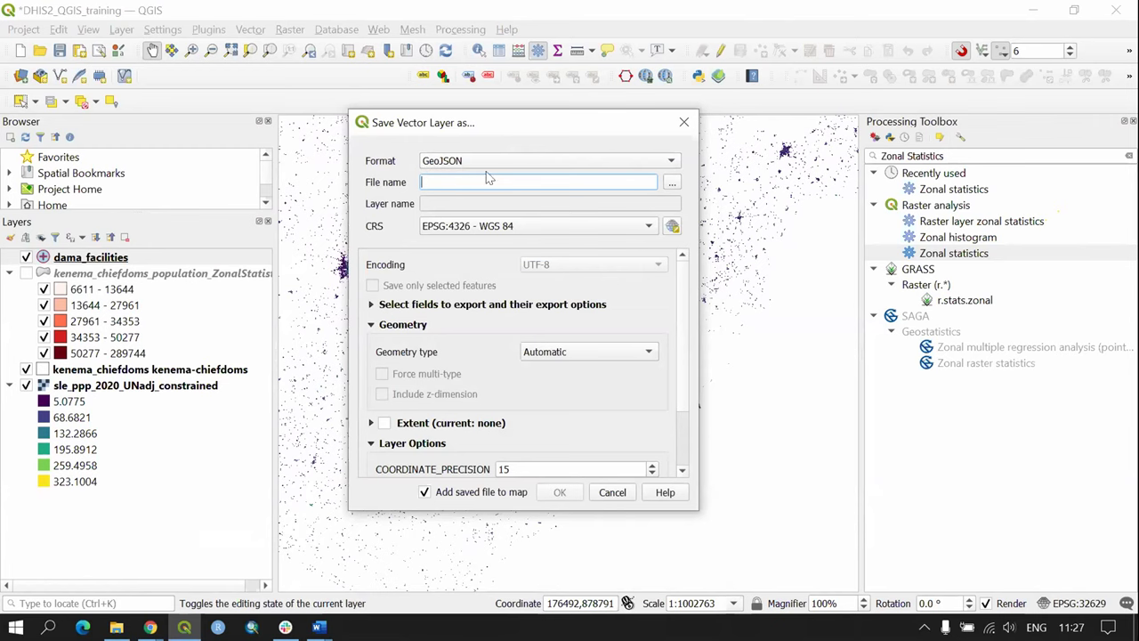
left_click(672, 183)
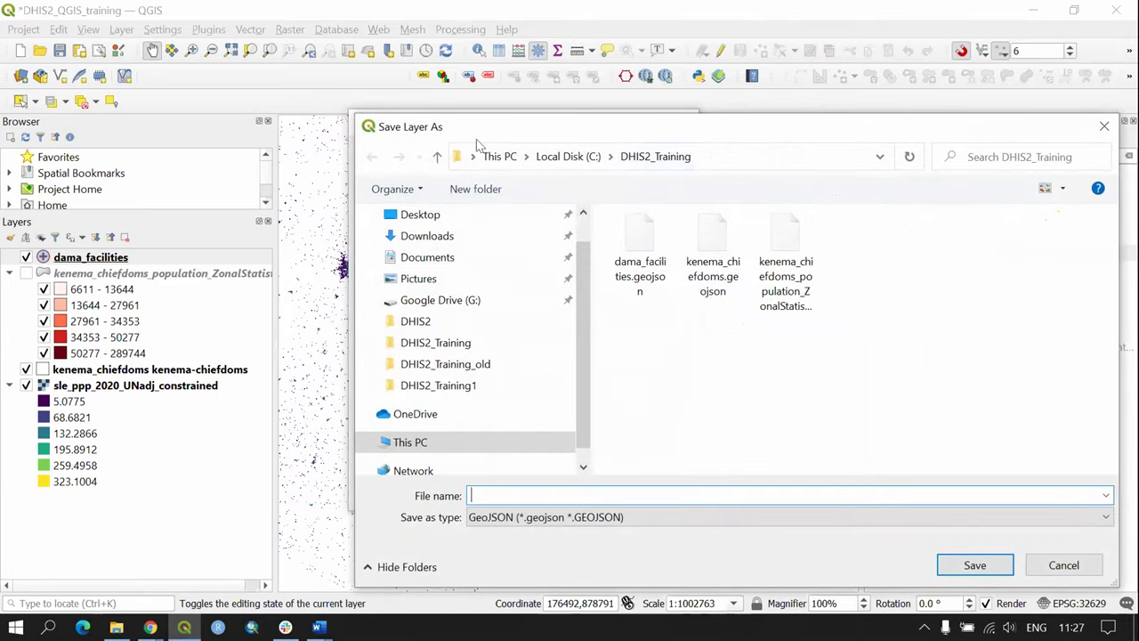
left_click_drag(635, 131, 399, 76)
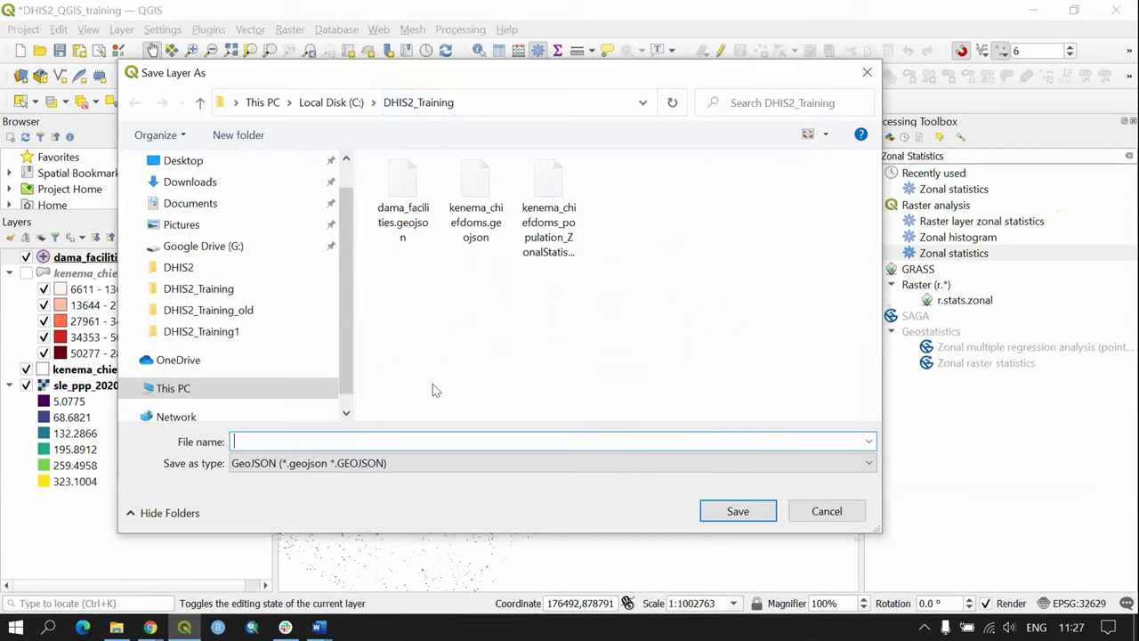
left_click(403, 209)
double_click(359, 445)
left_click(330, 440)
left_click_drag(356, 442, 306, 442)
key("BackSpace")
key("BackSpace")
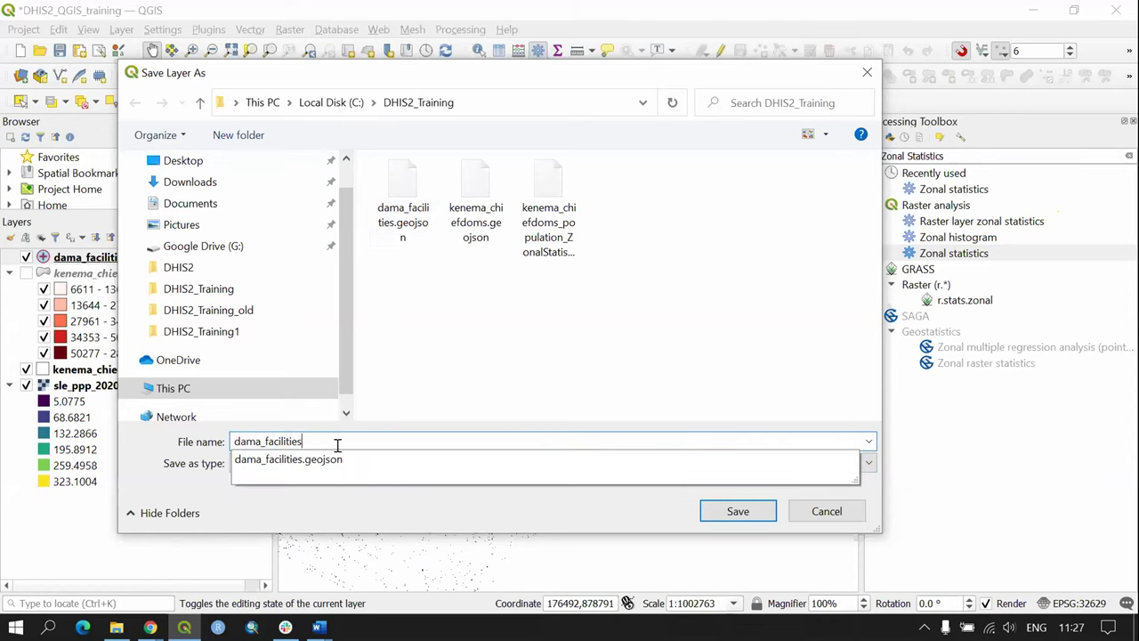
type("_p")
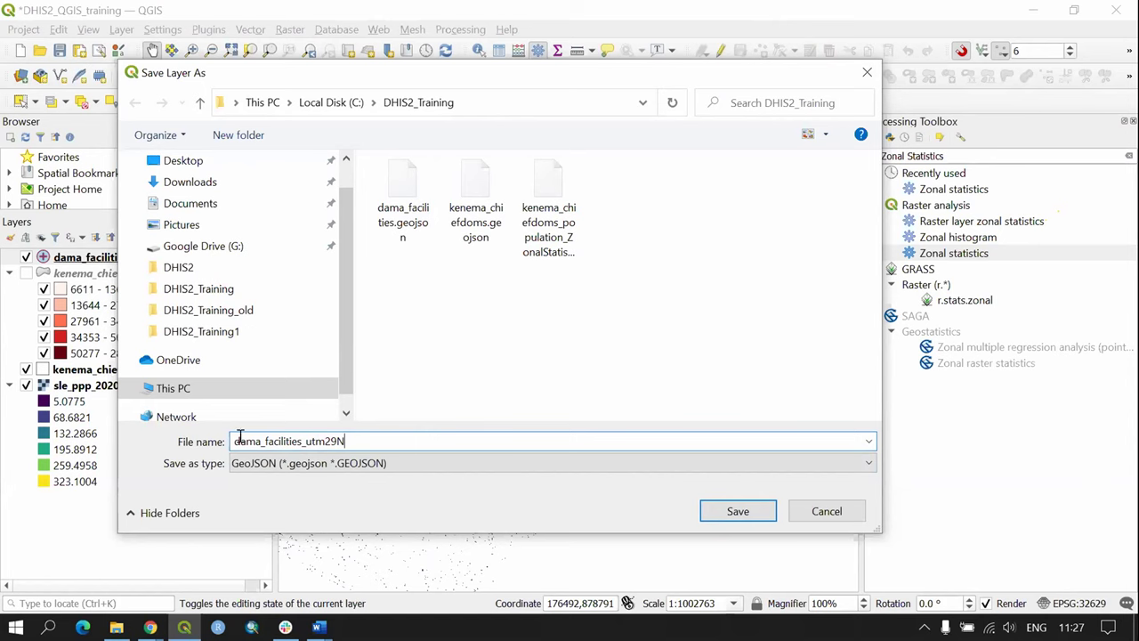
left_click(738, 511)
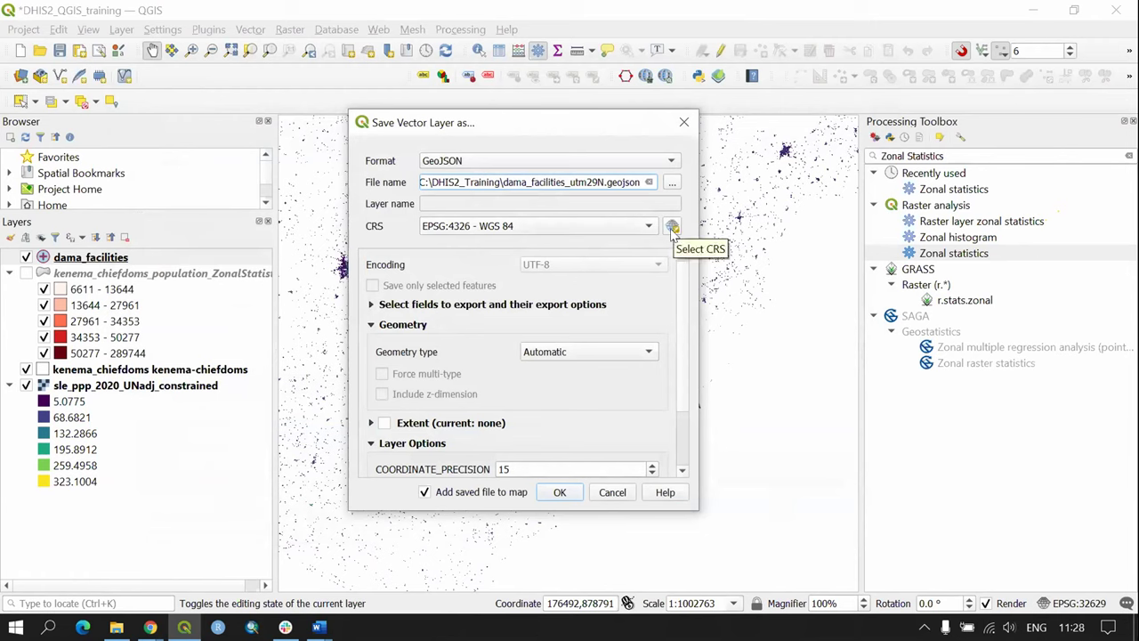
Step: Export the facilities reprojected to EPSG:32629 - WGS 84 / UTM zone 29N
left_click(483, 225)
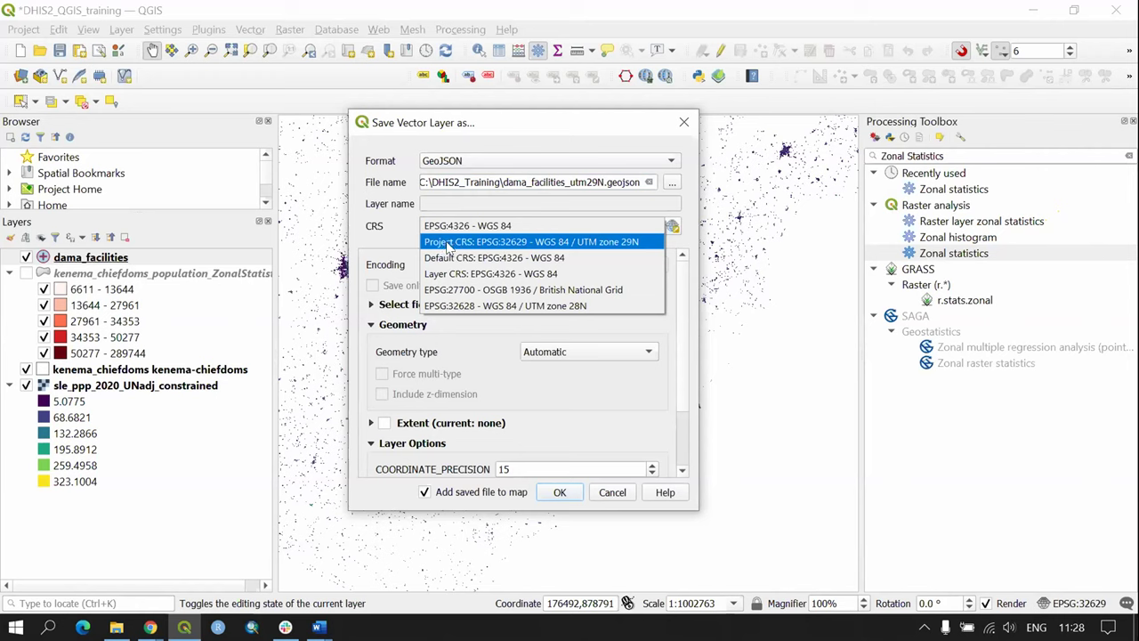
left_click(459, 243)
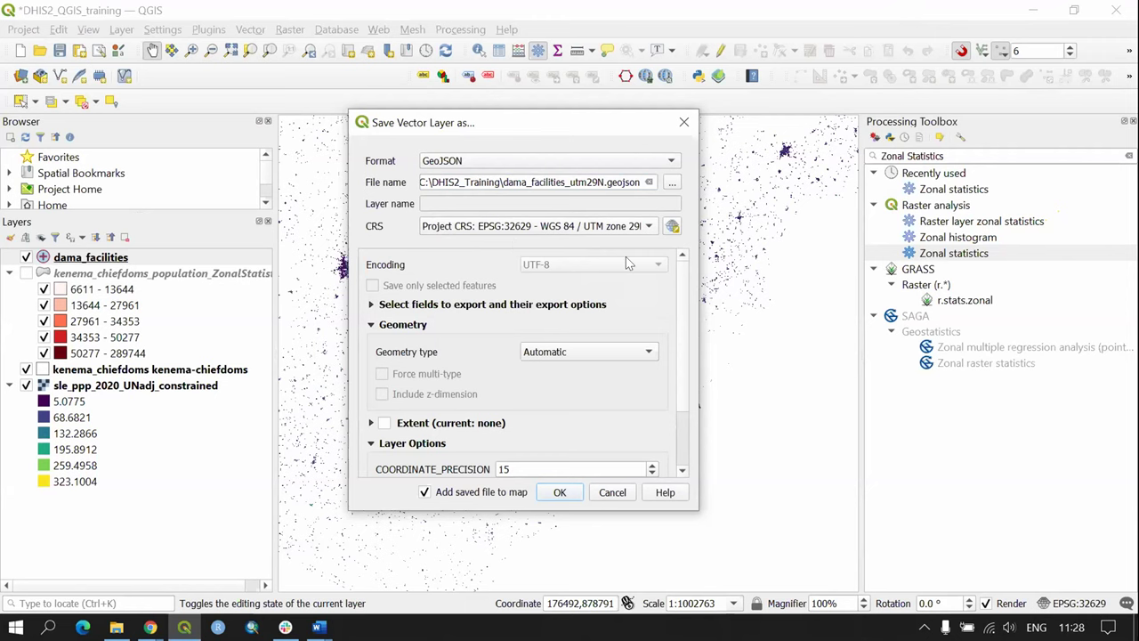
left_click(672, 226)
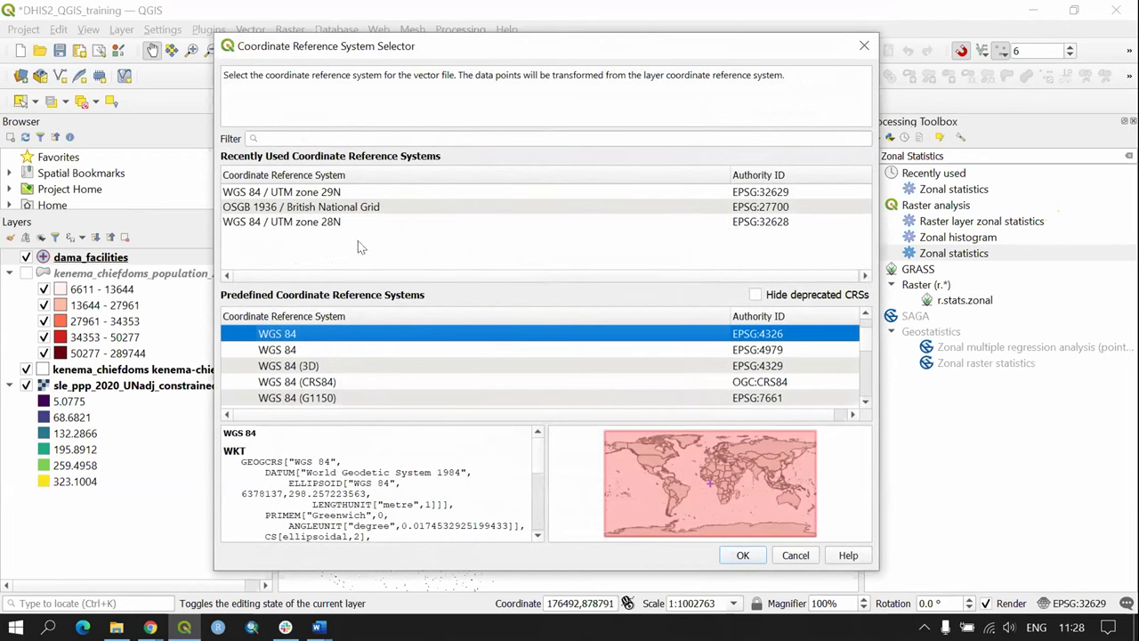
key("Escape")
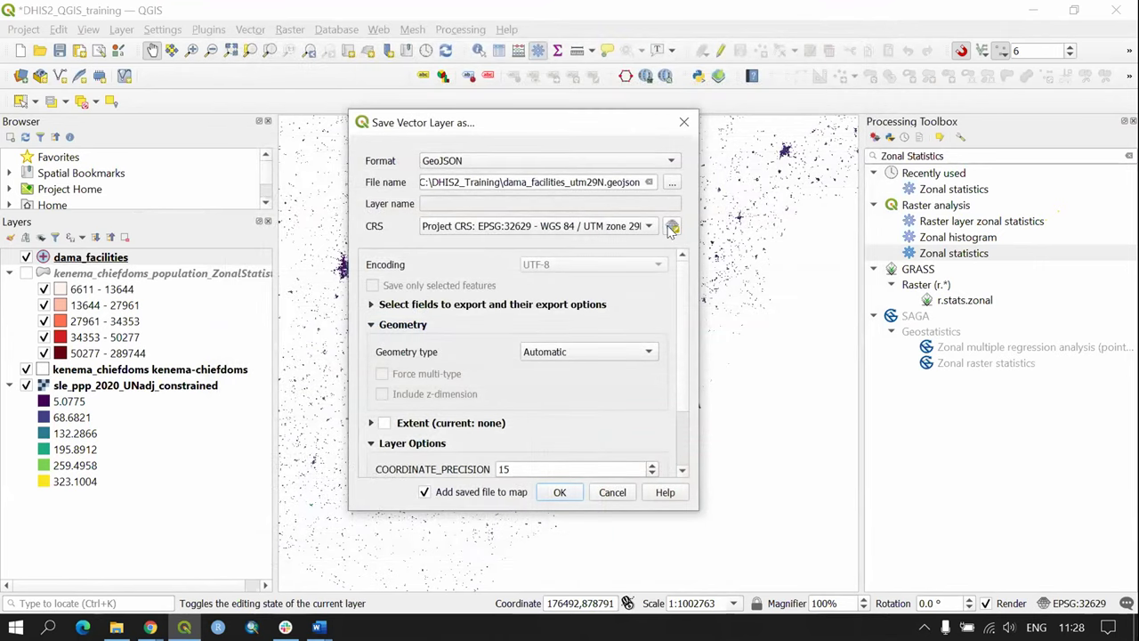
left_click(672, 228)
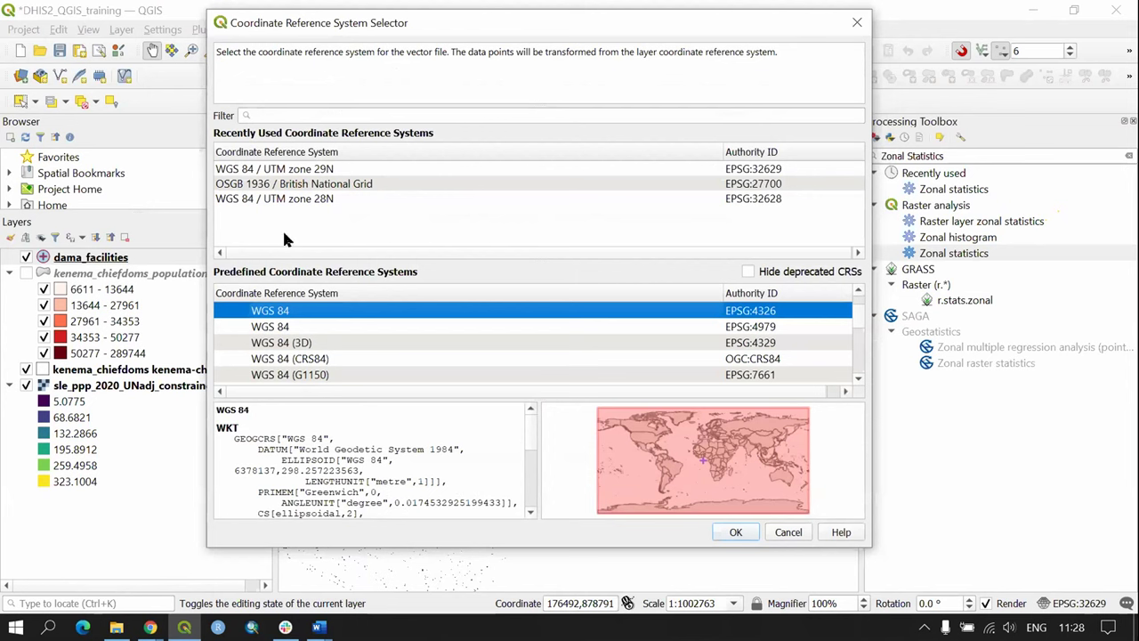
left_click(280, 116)
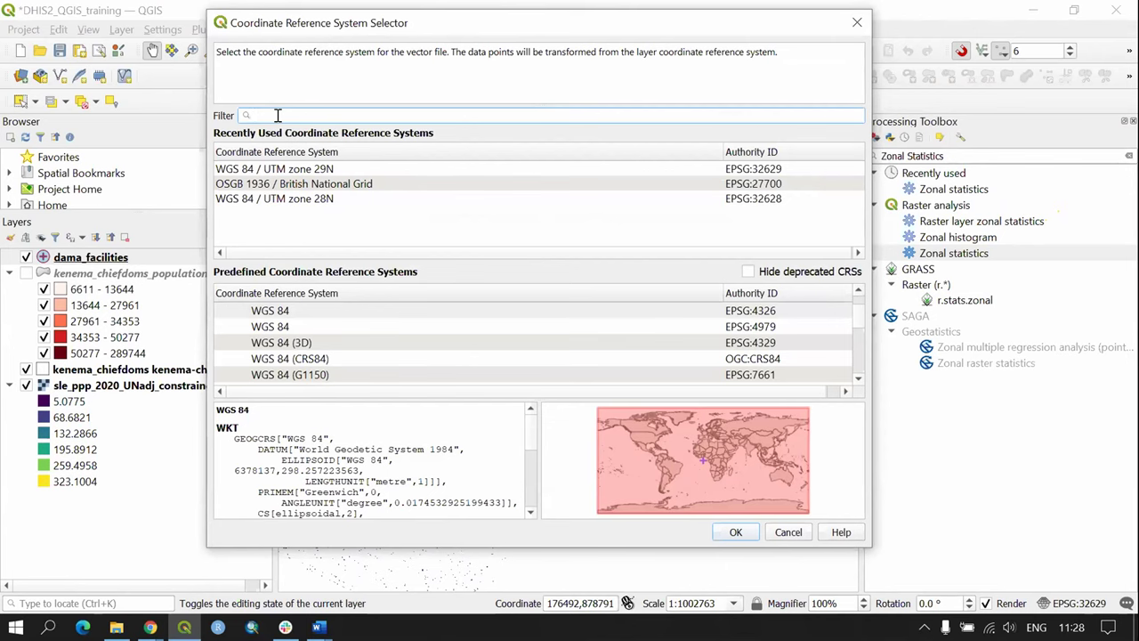
left_click(787, 532)
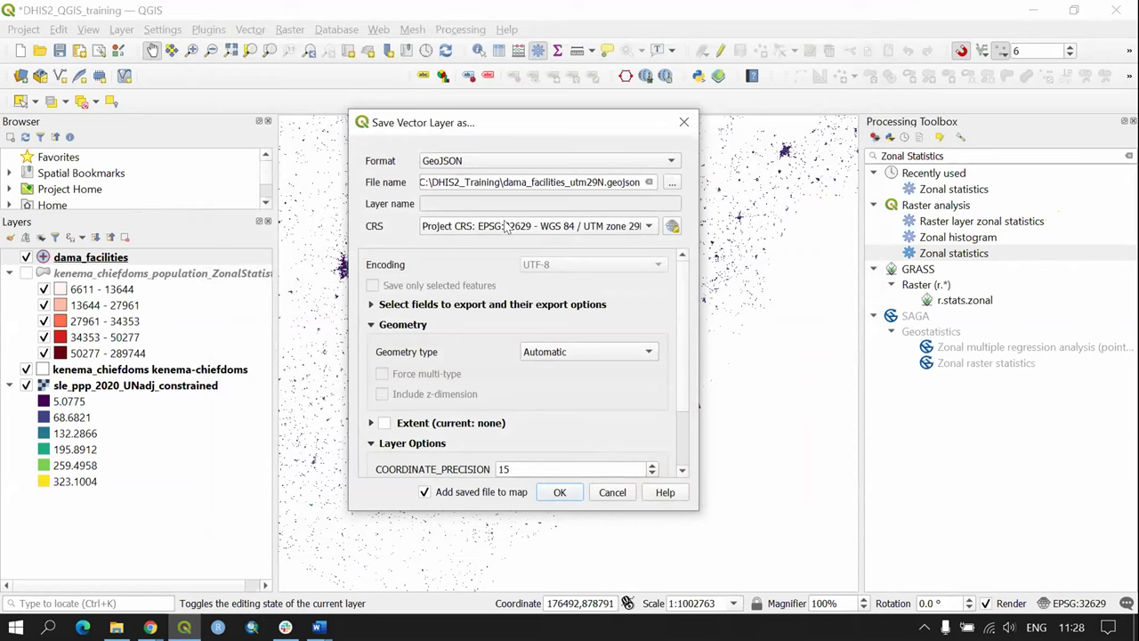
left_click(559, 493)
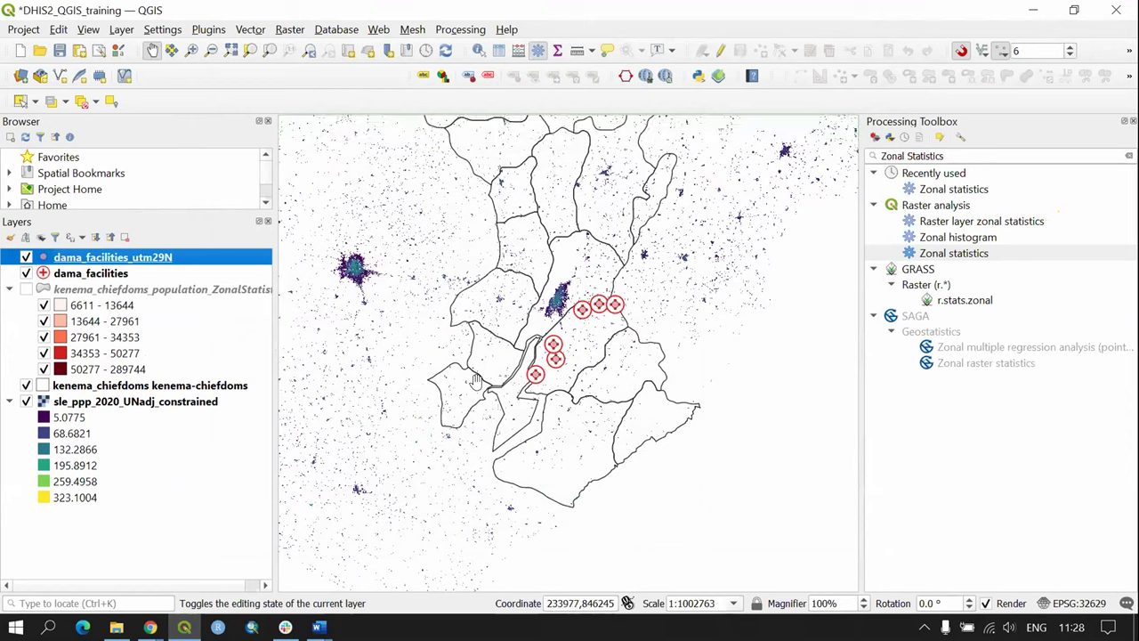
Step: Zoom to dama_facilities_utm29N and hide the original dama_facilities layer
right_click(128, 258)
left_click(186, 263)
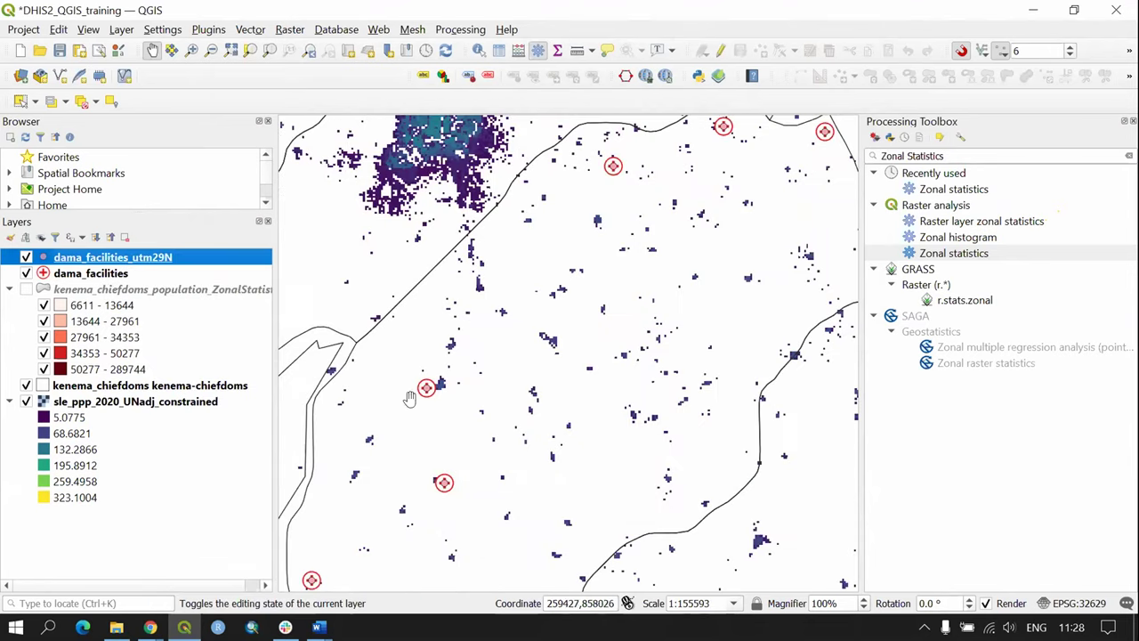
left_click(26, 274)
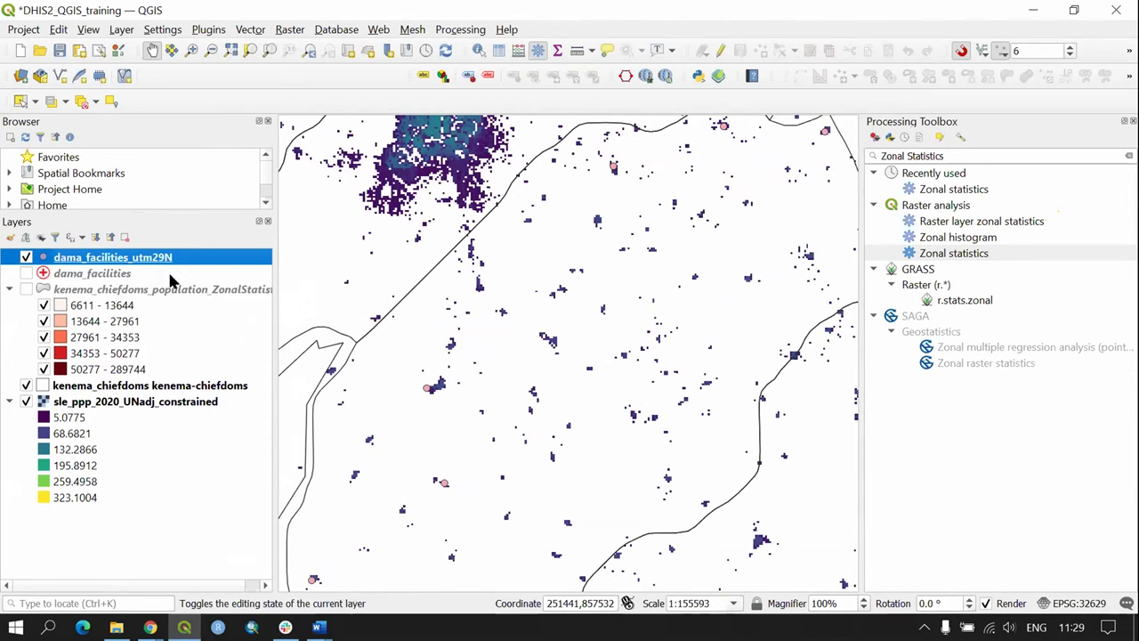
Step: Give dama_facilities_utm29N the 'topo hospital' symbol in its Symbology settings
double_click(149, 258)
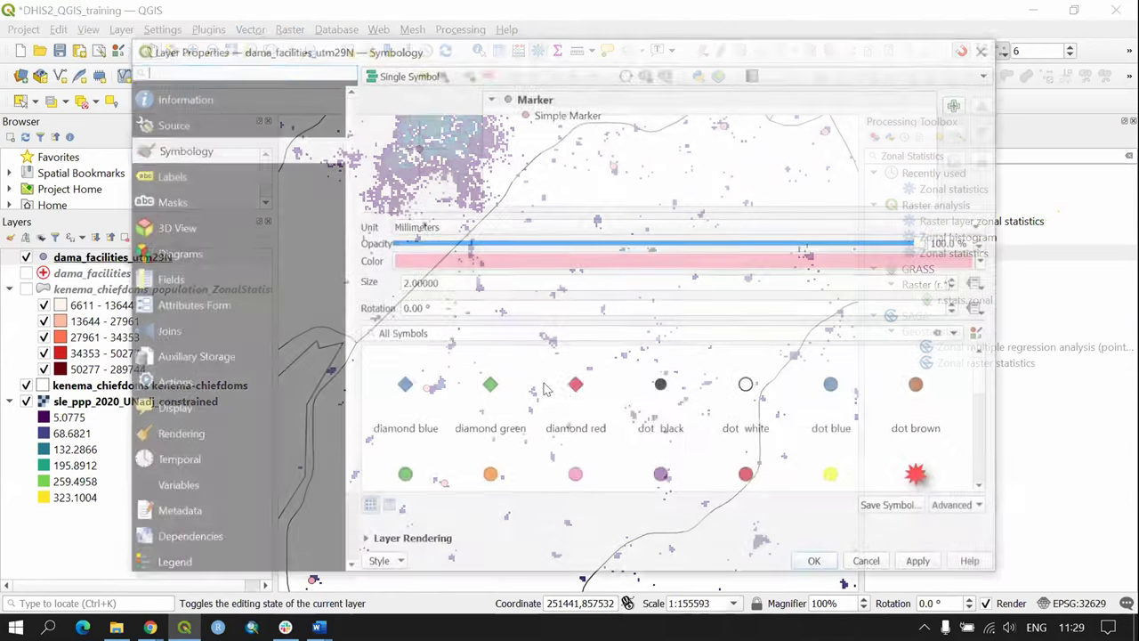
scroll(681, 443, "down", 3)
scroll(681, 443, "down", 5)
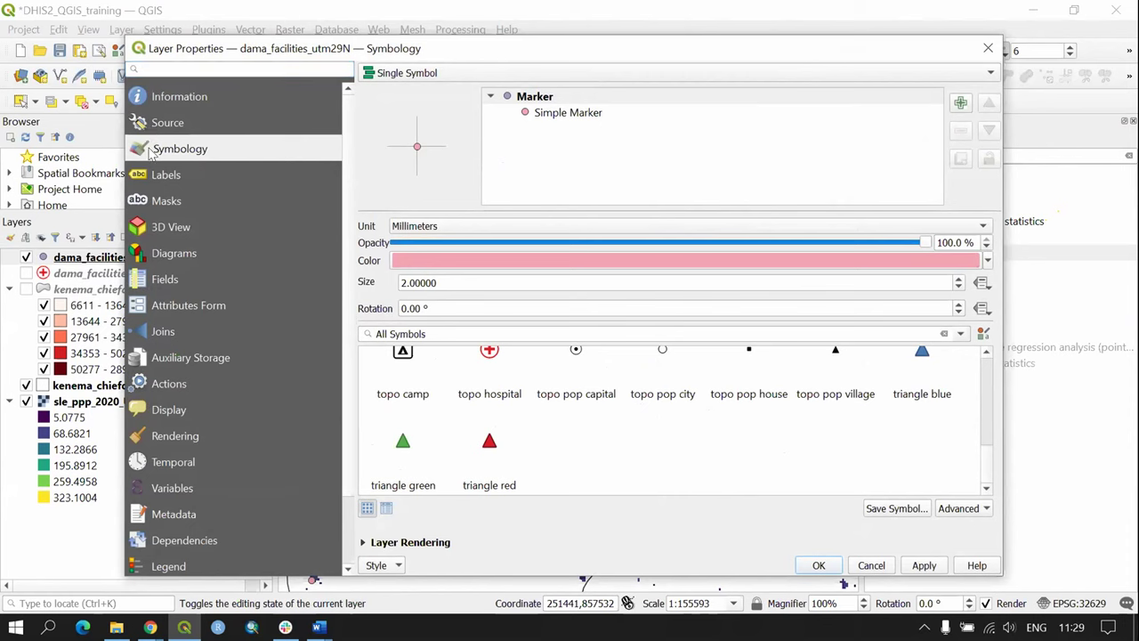
left_click(483, 367)
left_click(924, 566)
left_click(820, 565)
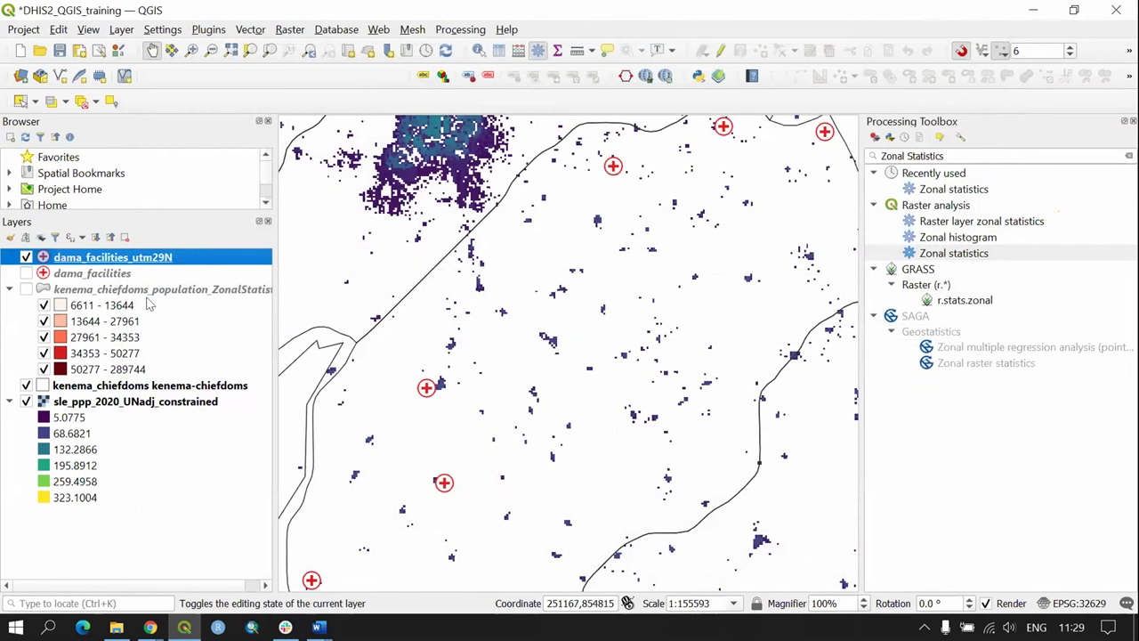
left_click(155, 403)
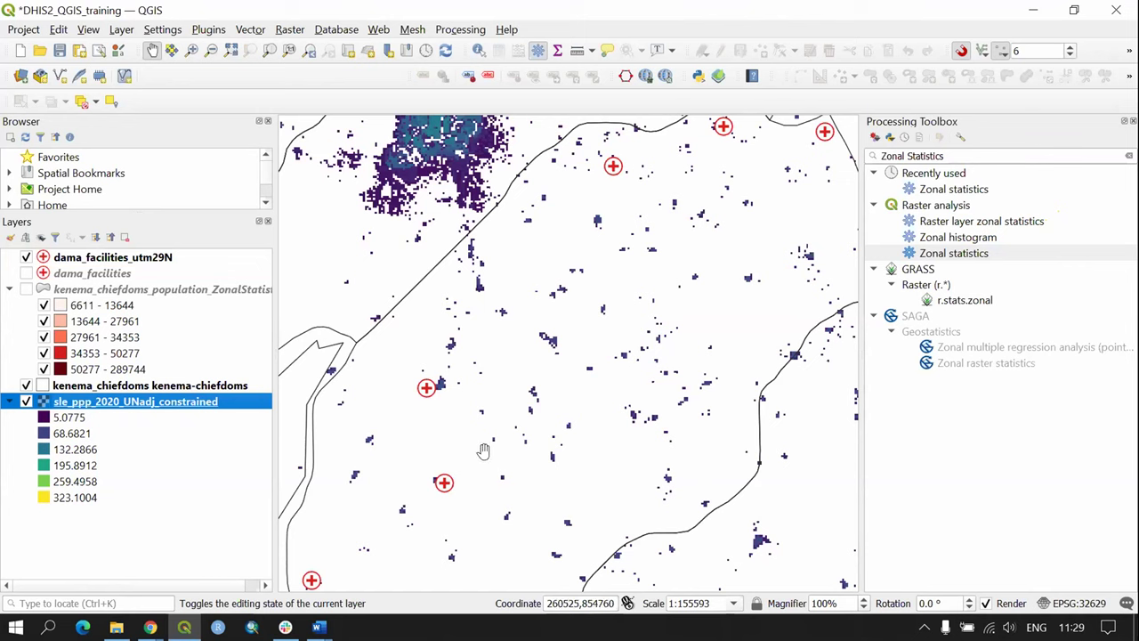
Step: Save the population raster as sle_ppp_2020_UNadj_constrained_utm29n.tif
right_click(177, 406)
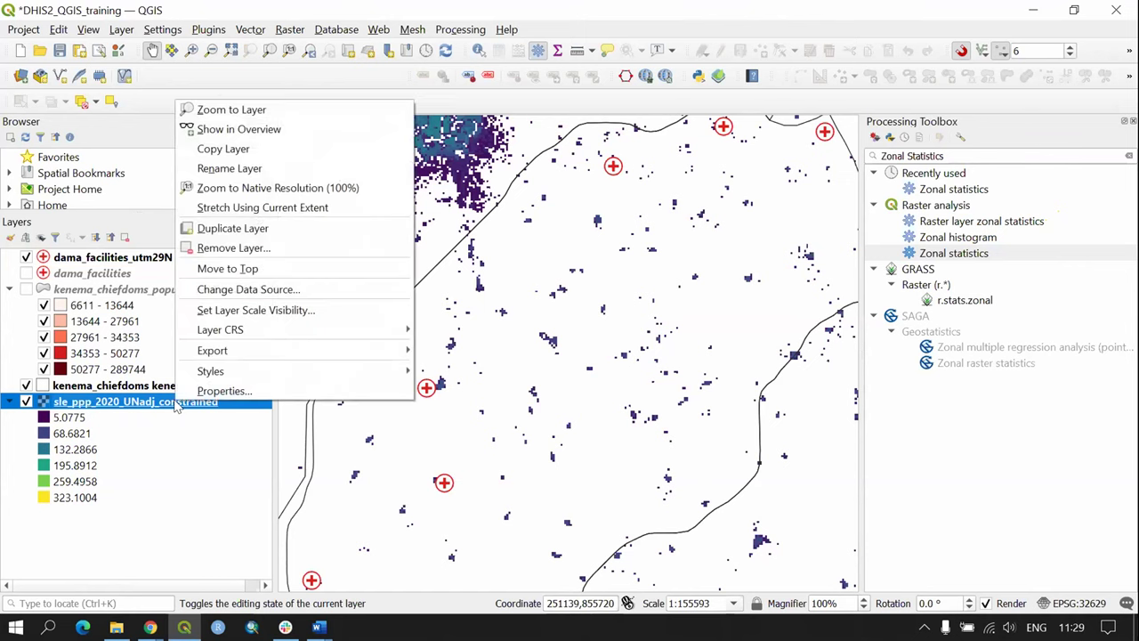
mouse_move(229, 356)
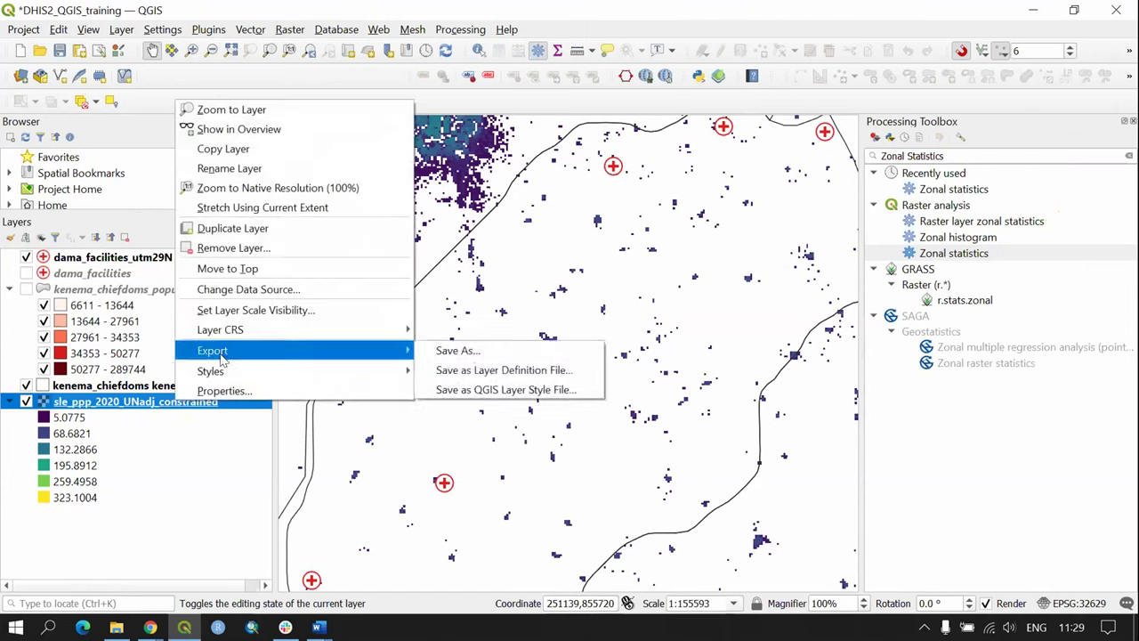
left_click(458, 350)
left_click(727, 199)
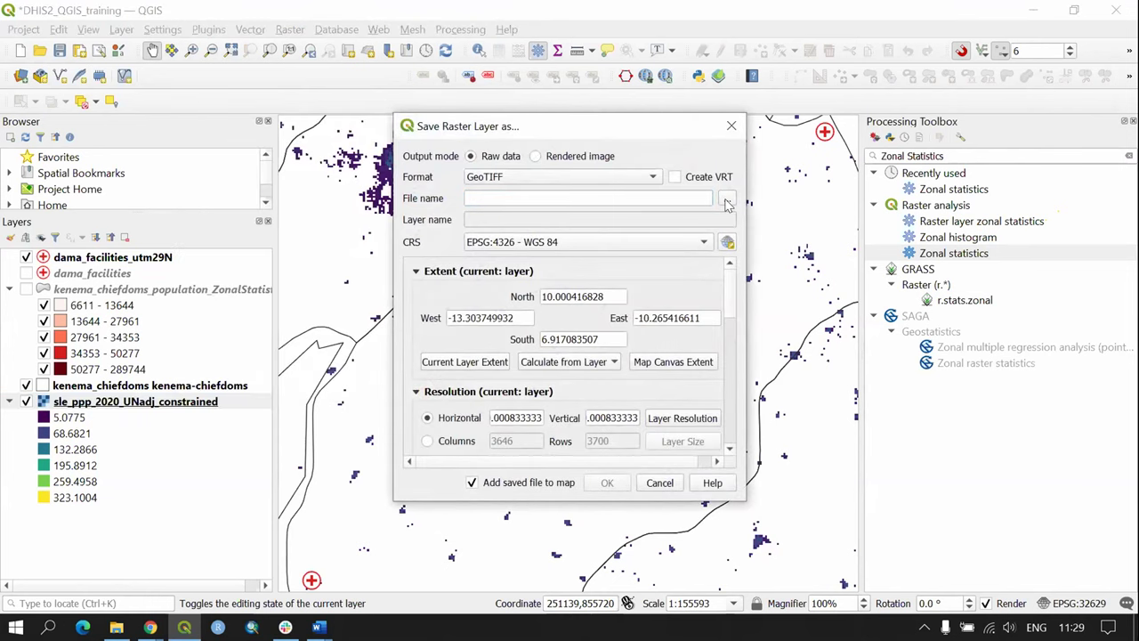
left_click(684, 271)
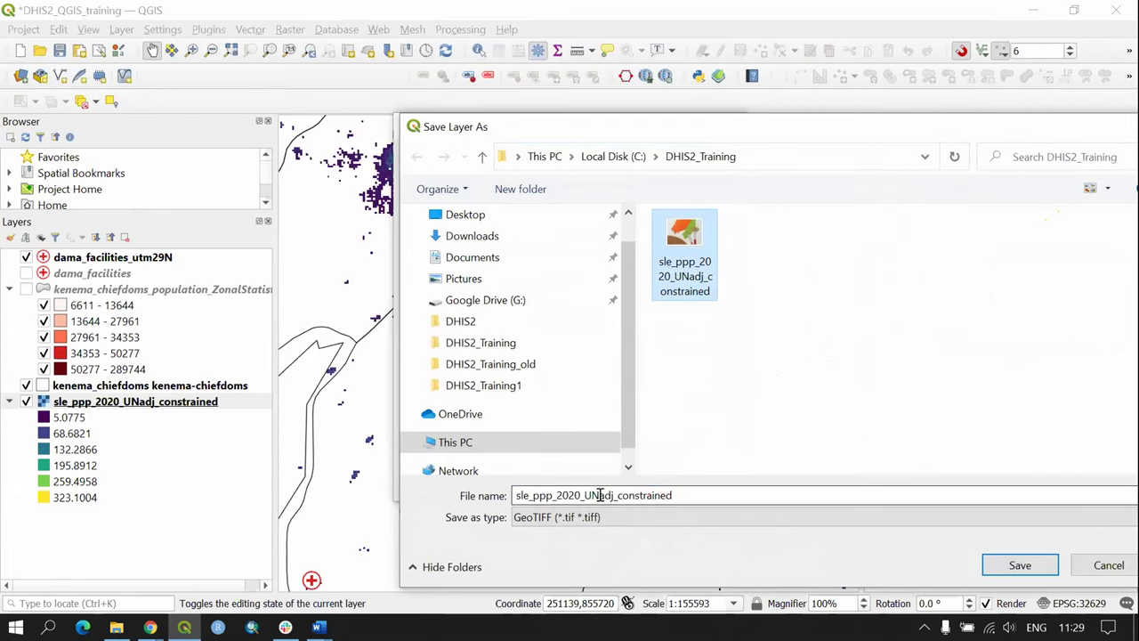
double_click(690, 495)
left_click(712, 255)
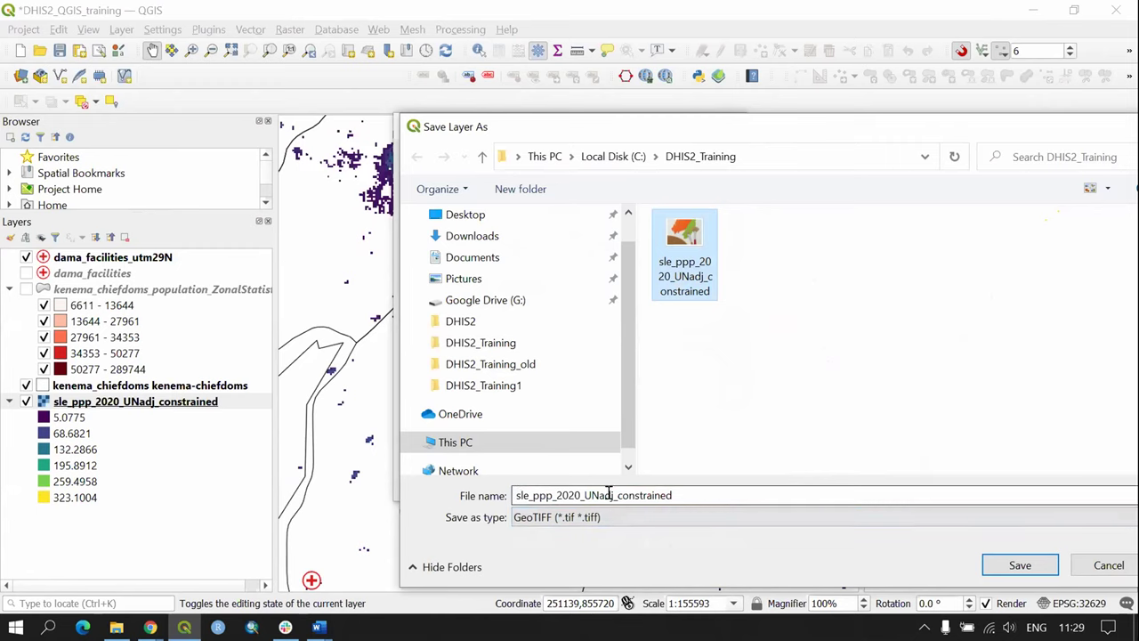
double_click(701, 495)
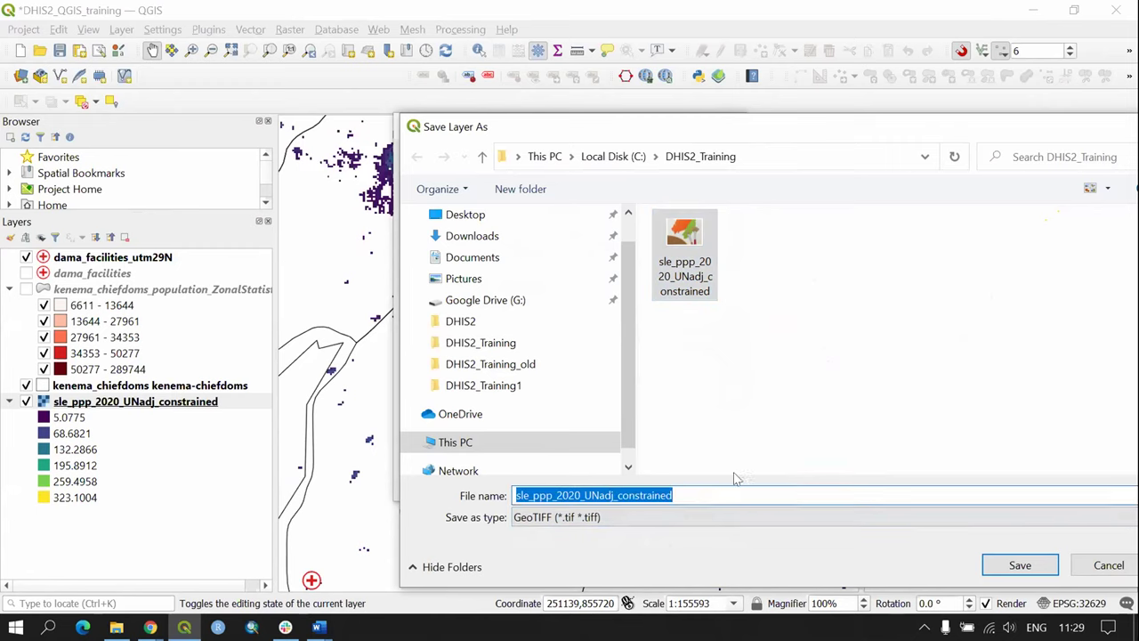
left_click(692, 497)
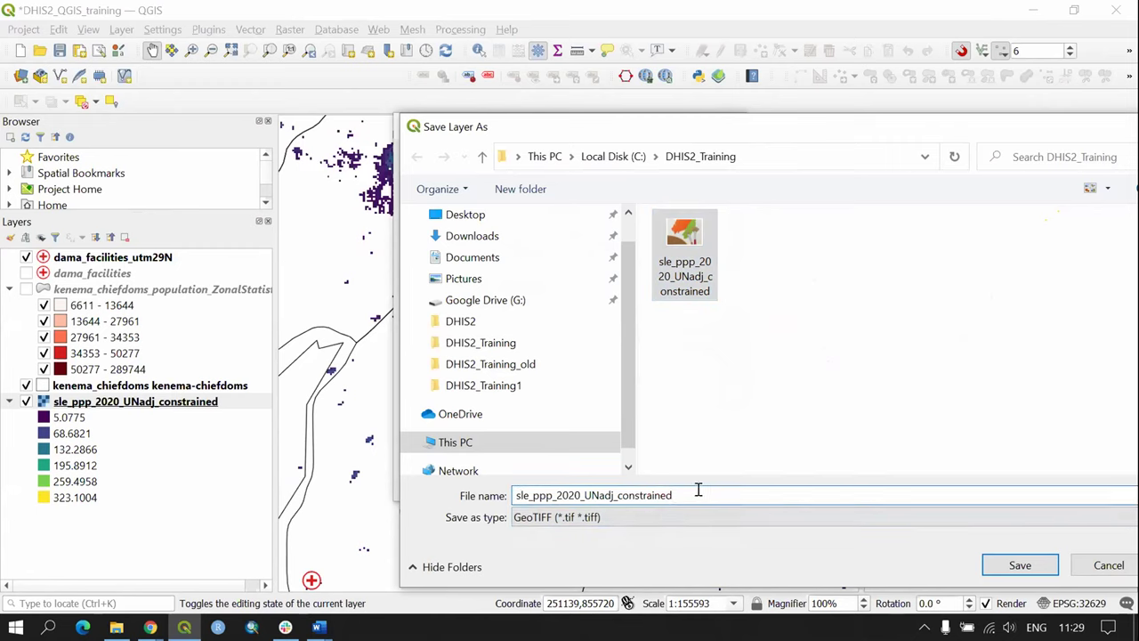
type("_")
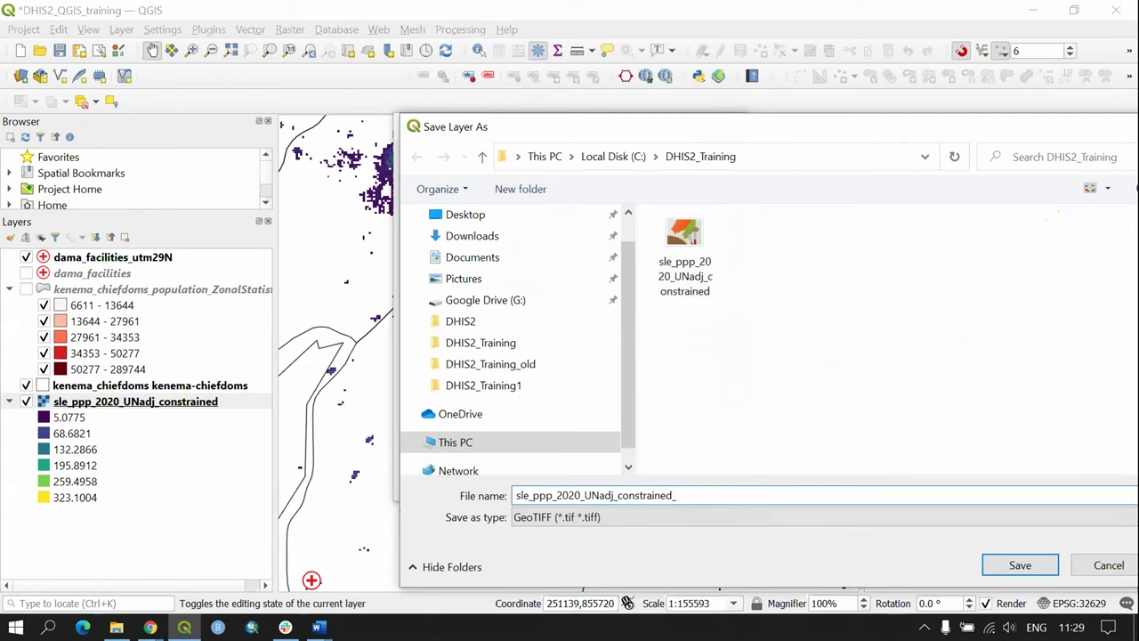
type("utm29n")
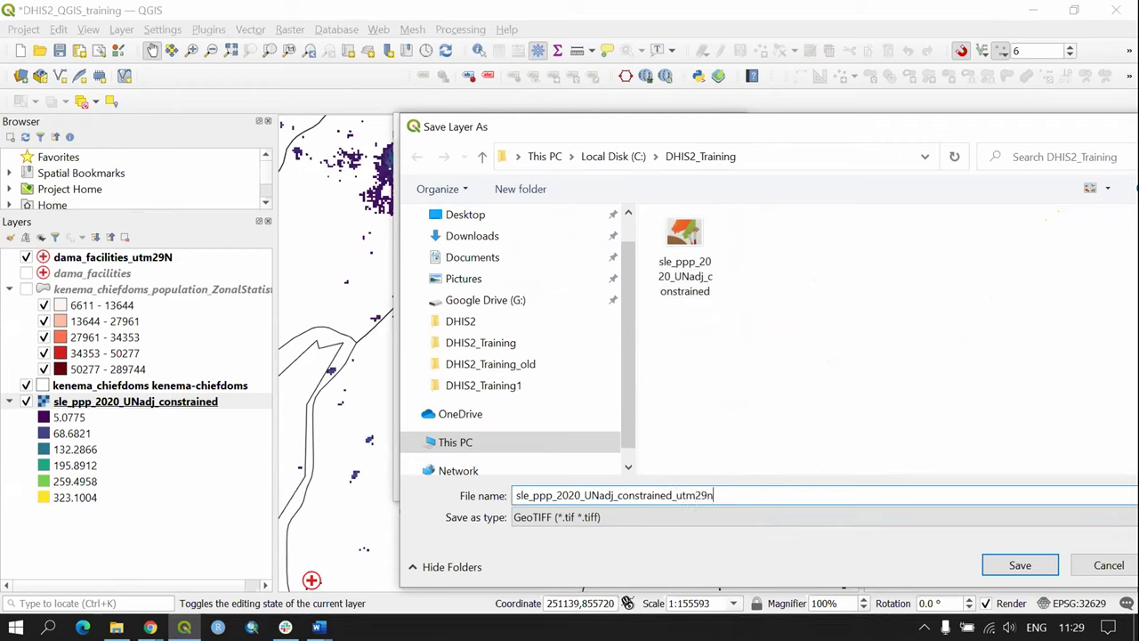
left_click(1015, 563)
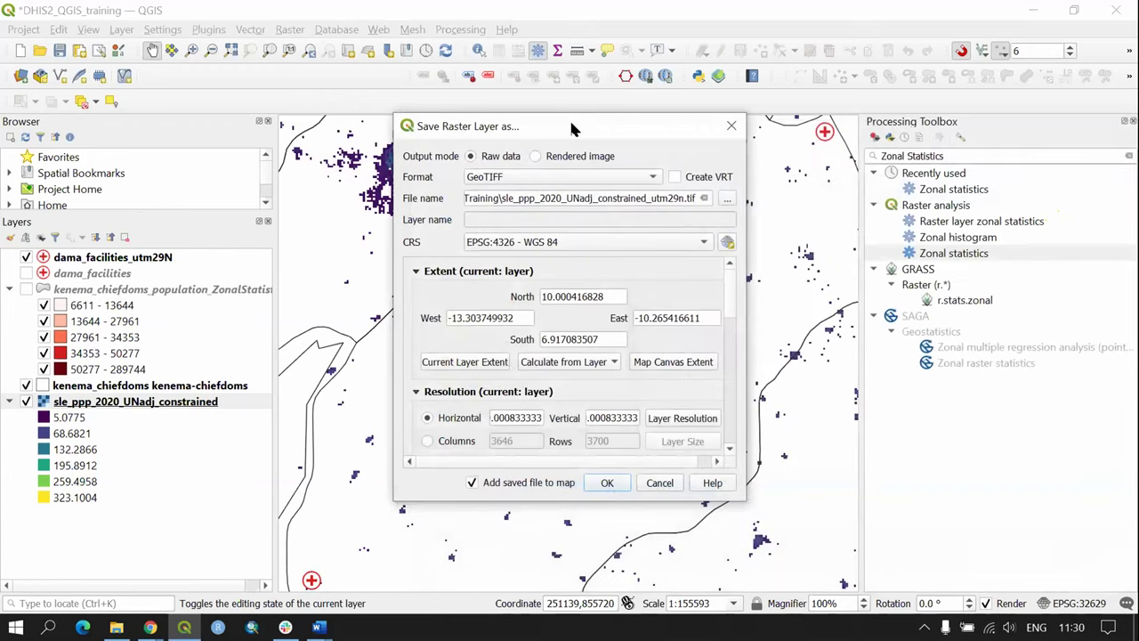
Step: Export the raster in Project CRS EPSG:32629 and hide the original population raster
left_click_drag(572, 130, 533, 102)
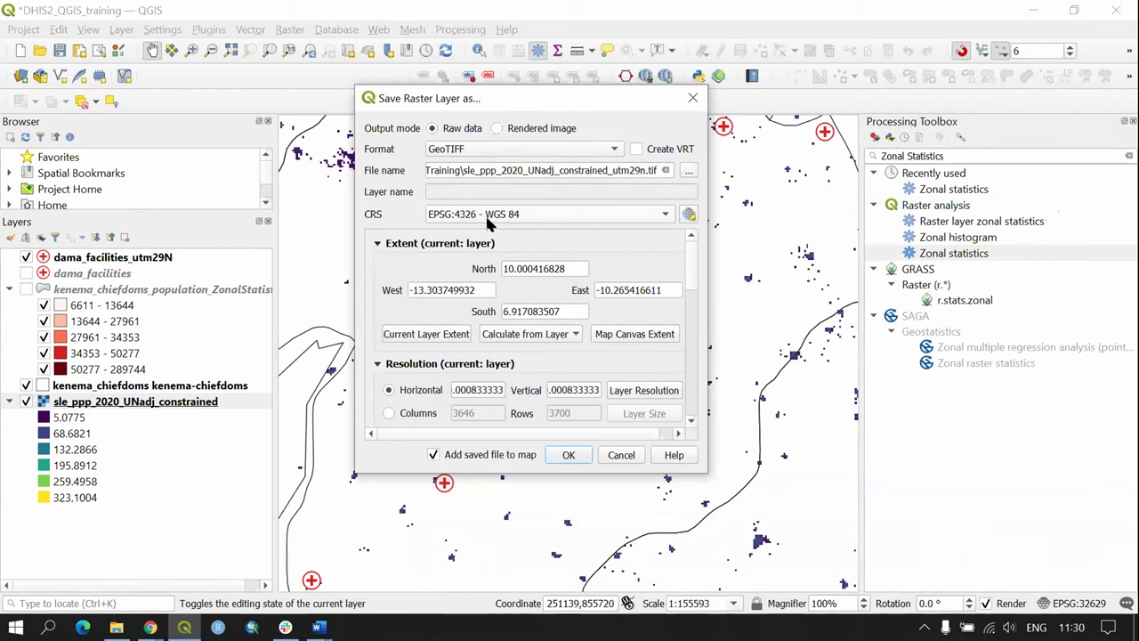
left_click(491, 222)
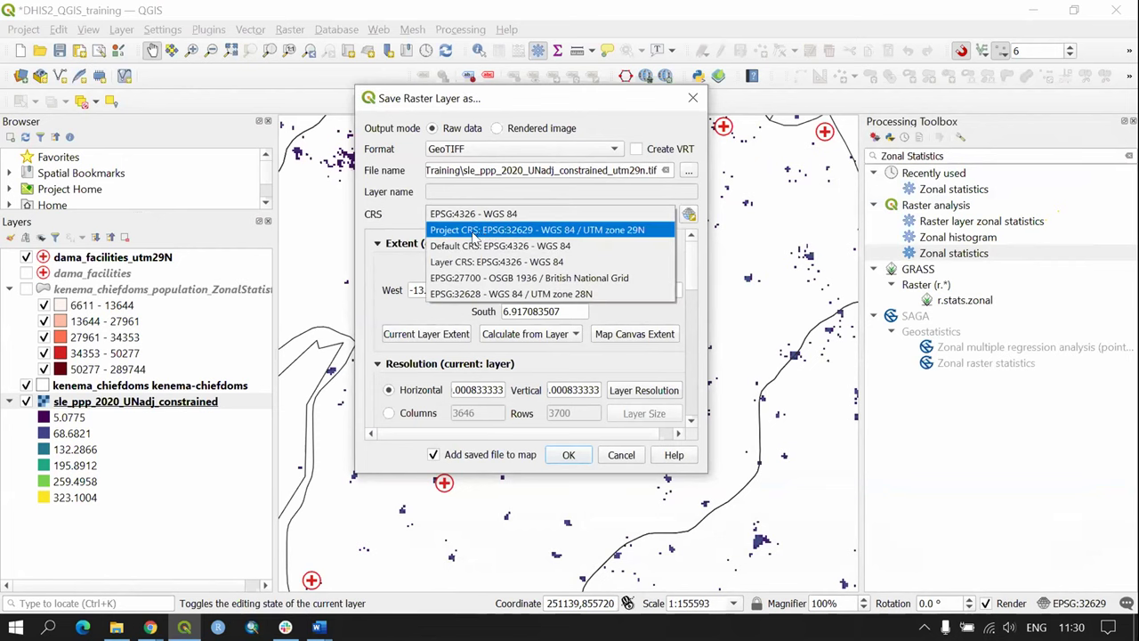
left_click(516, 233)
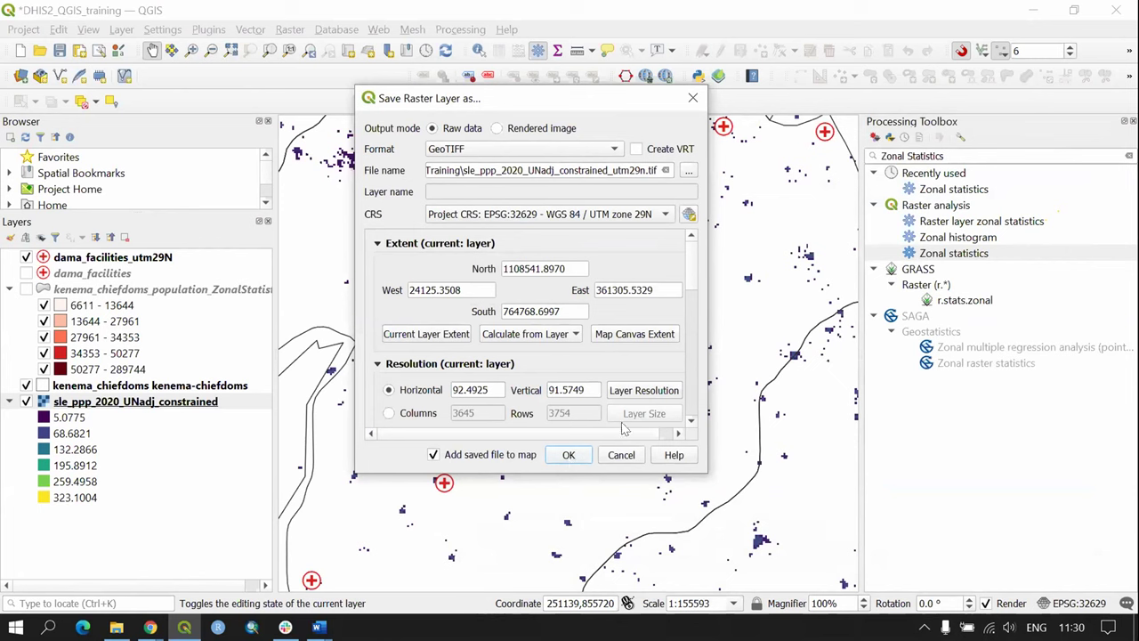
left_click(556, 453)
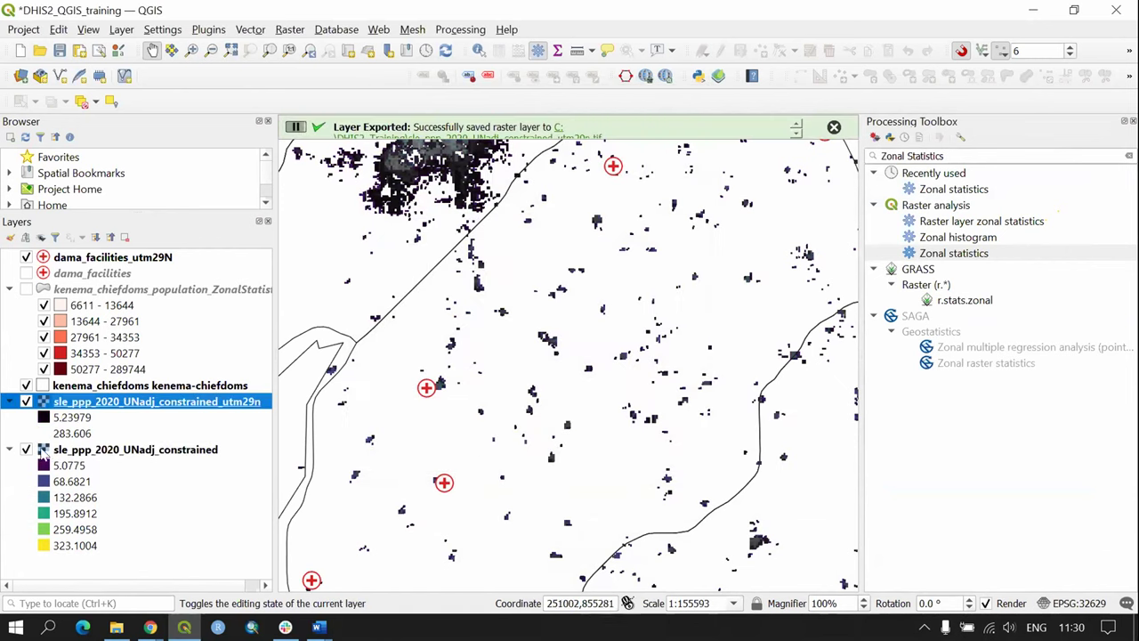
left_click(26, 450)
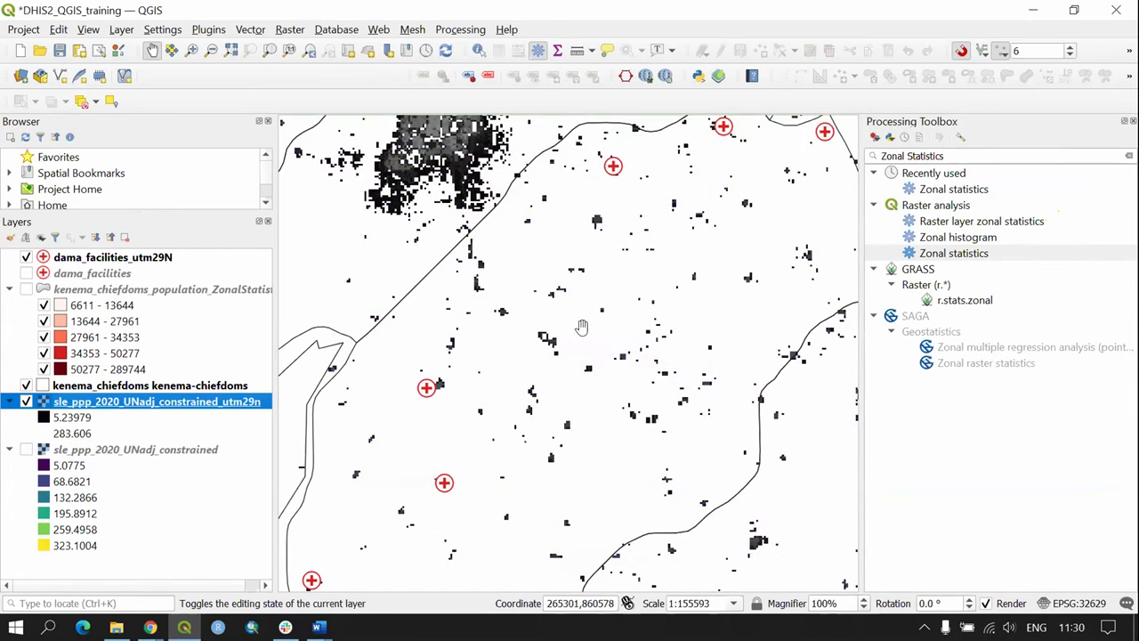
left_click_drag(577, 313, 584, 354)
left_click_drag(472, 157, 417, 272)
Step: Style the utm29n raster as singleband pseudocolor in 6 equal-interval classes (5.2398–283.6056)
double_click(134, 402)
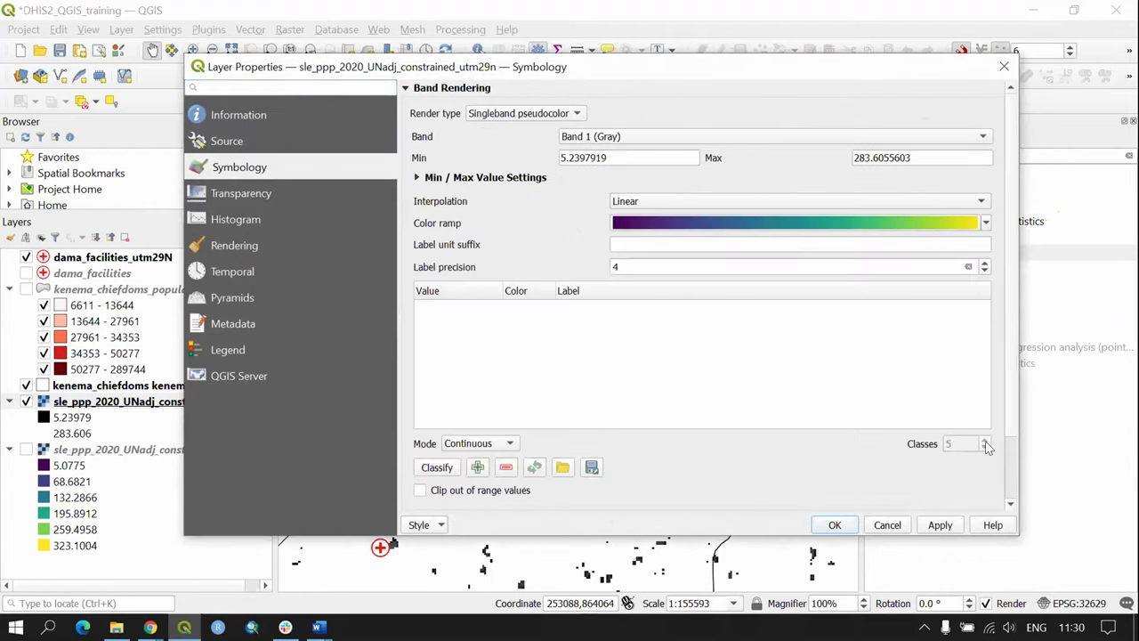
left_click(511, 443)
left_click(504, 463)
left_click(986, 448)
left_click(985, 448)
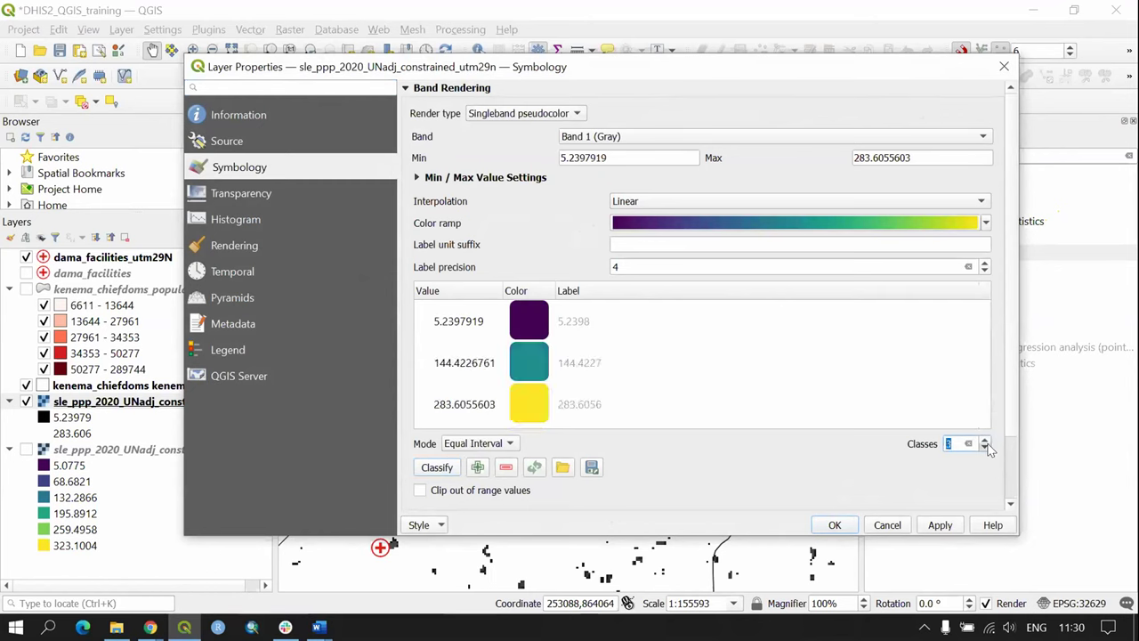
left_click(985, 440)
left_click(985, 440)
type("6")
left_click(942, 524)
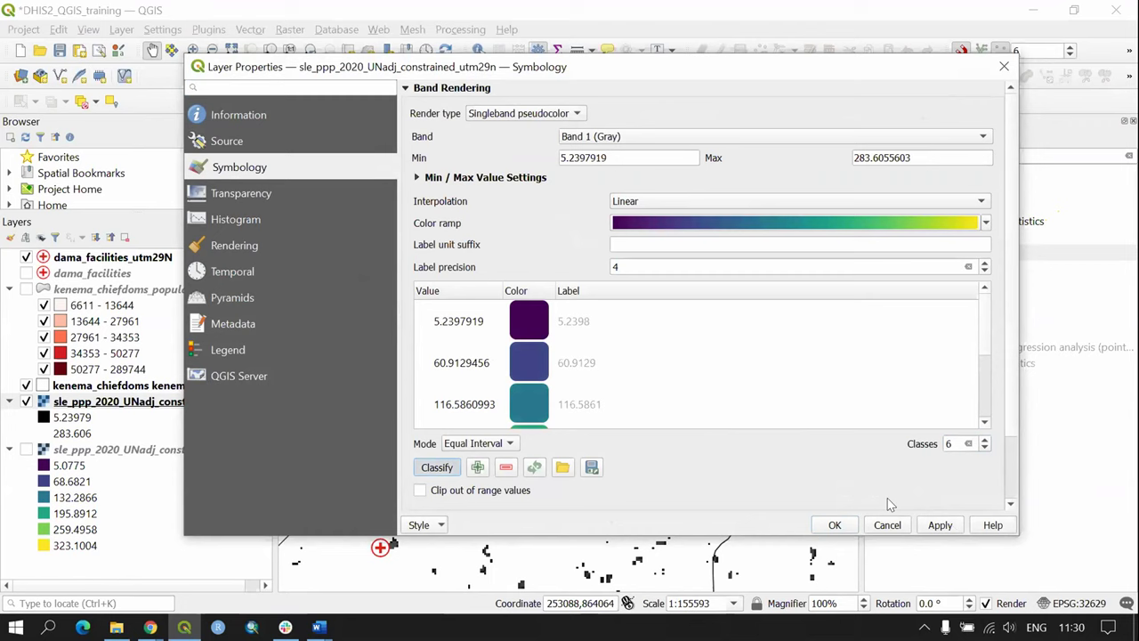
left_click(836, 524)
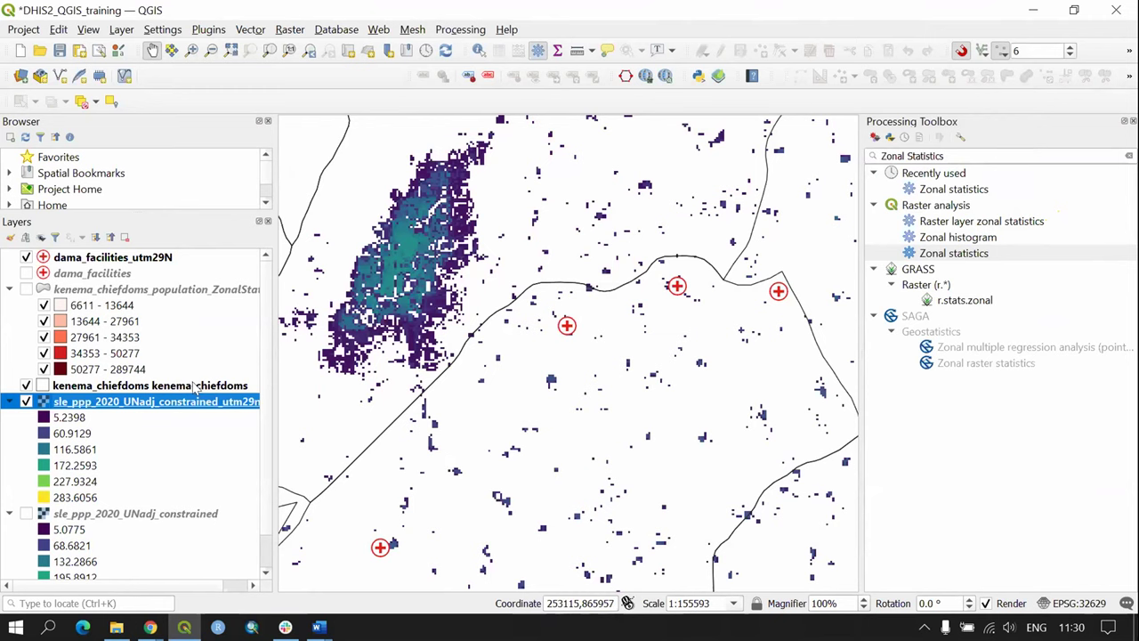
Step: Centre the map on dama_facilities_utm29N and bring back the Processing Toolbox panel
left_click(149, 256)
right_click(149, 258)
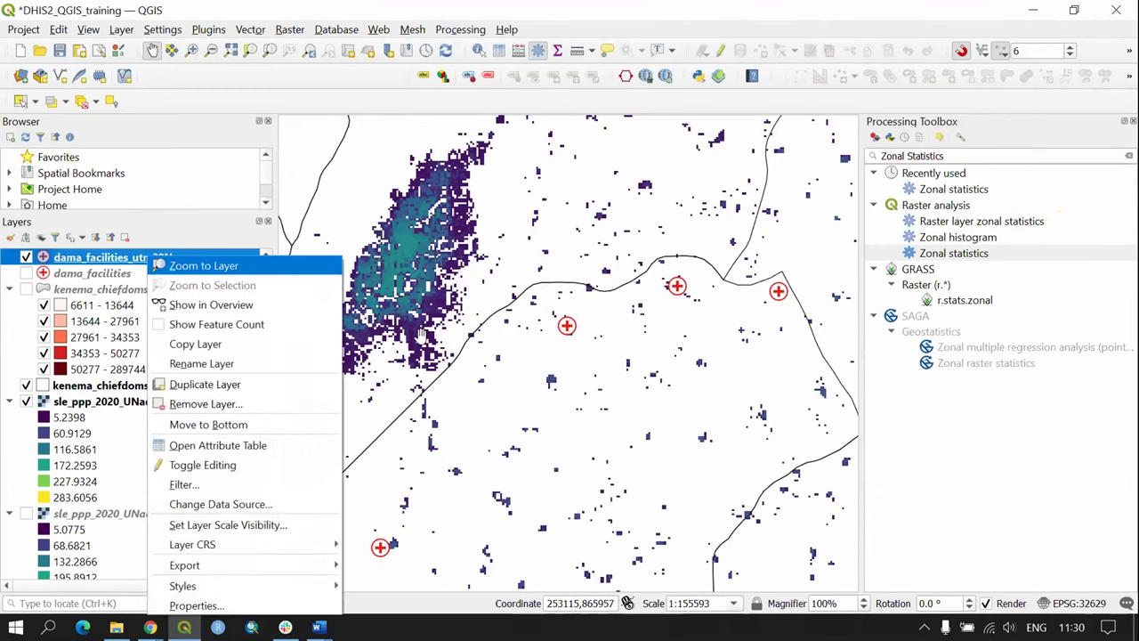
key("Return")
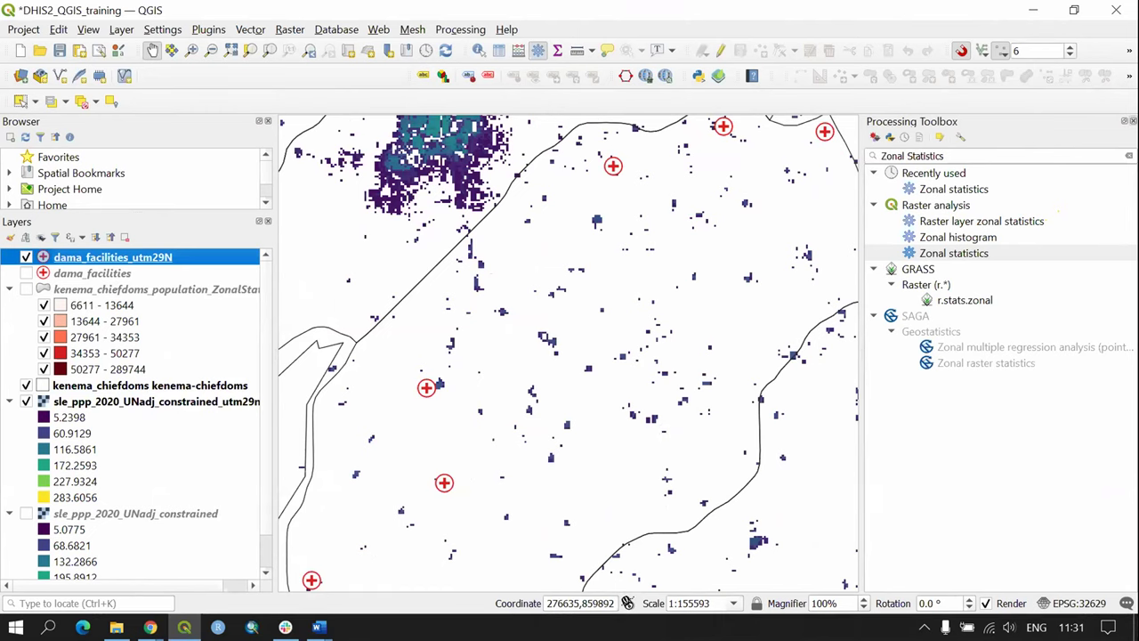
key("ctrl+alt+t")
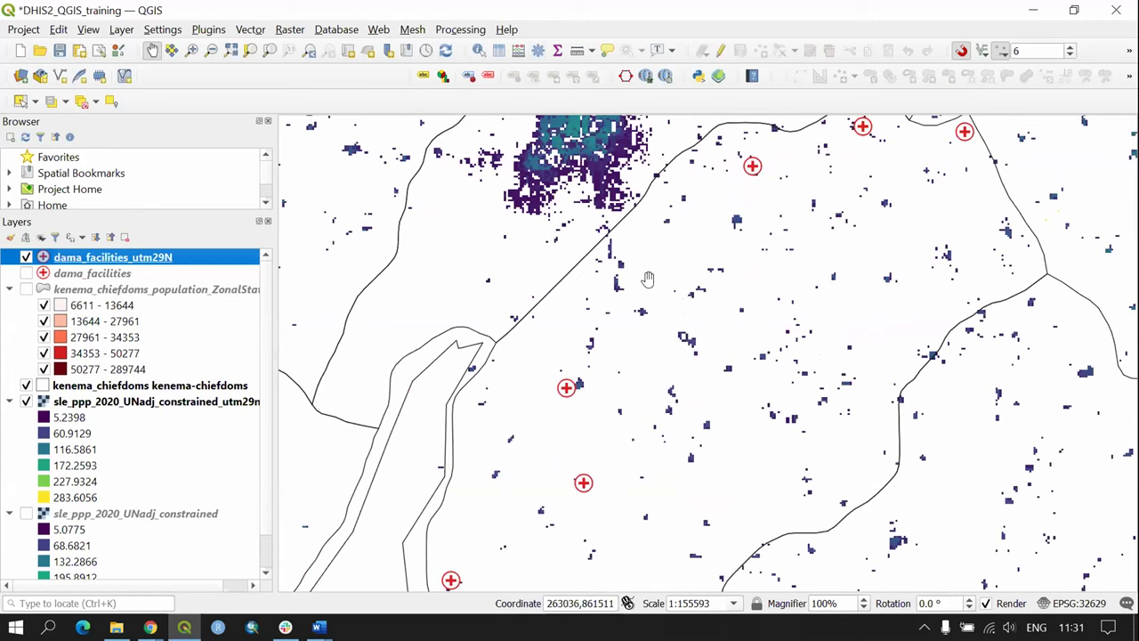
left_click(462, 30)
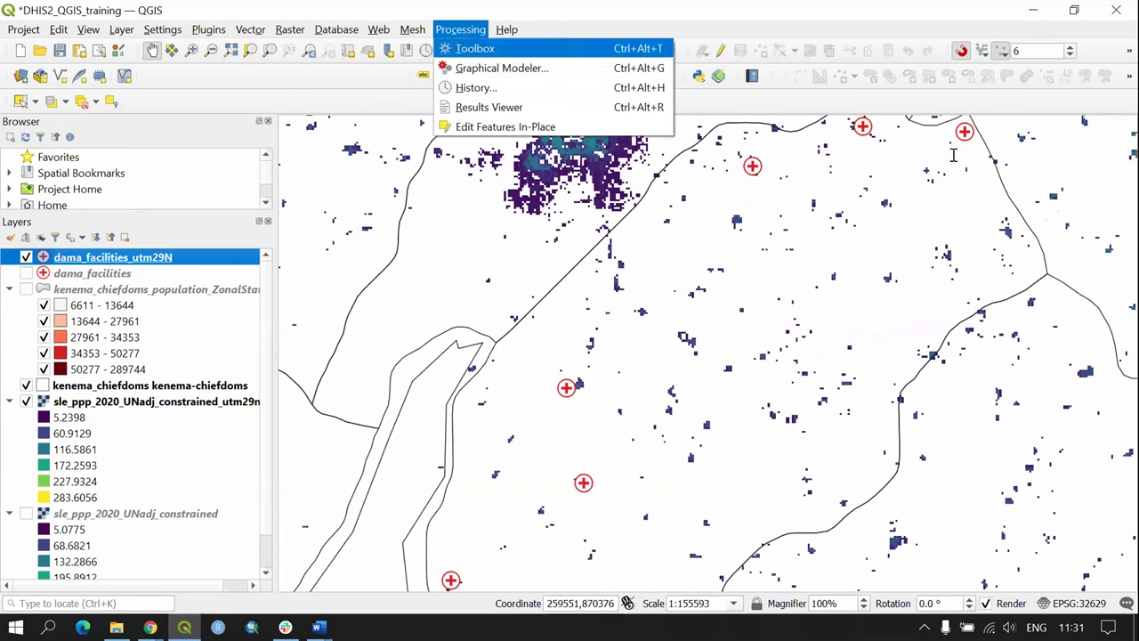
left_click(472, 49)
Step: Replace the 'Zonal Statistics' toolbox search with 'Buffer'
double_click(892, 156)
left_click(1024, 151)
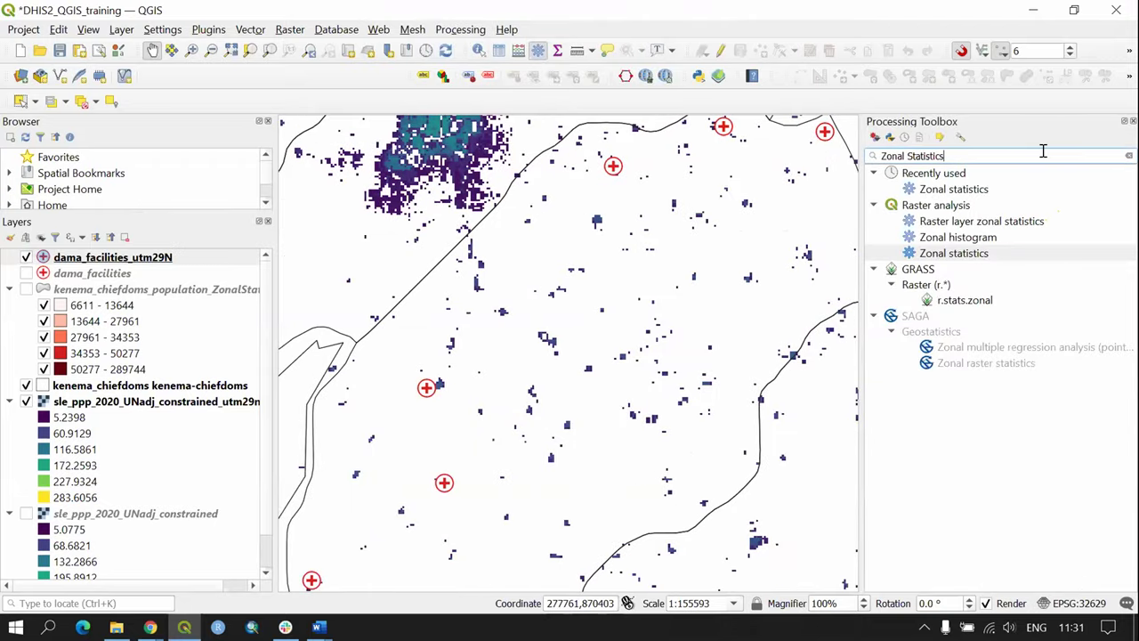
triple_click(883, 156)
key("BackSpace")
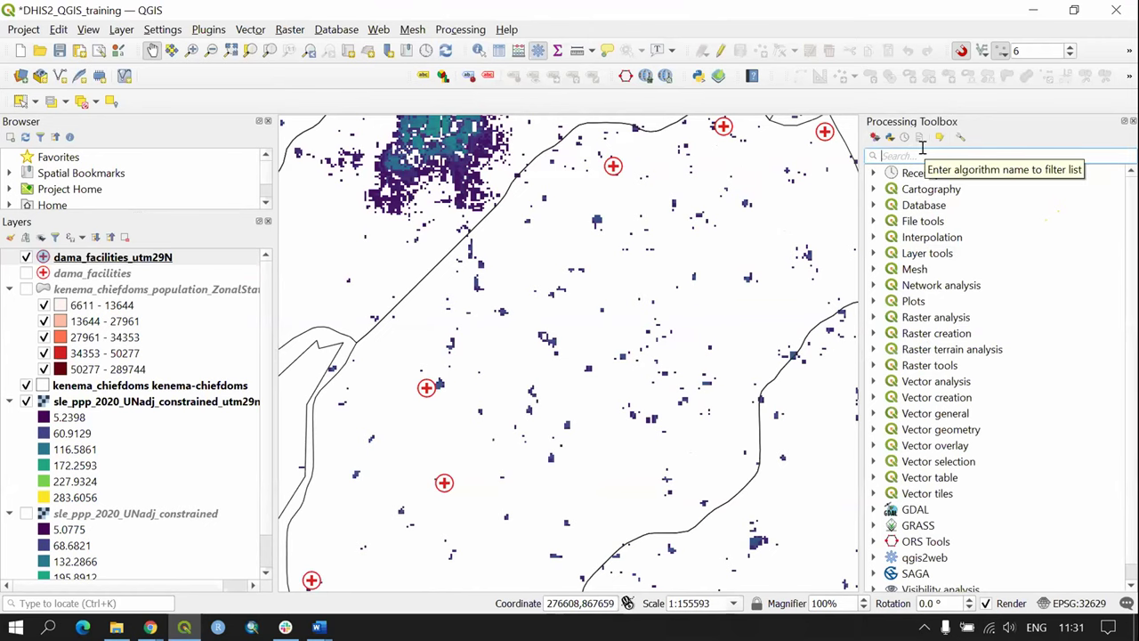
type("Buffer")
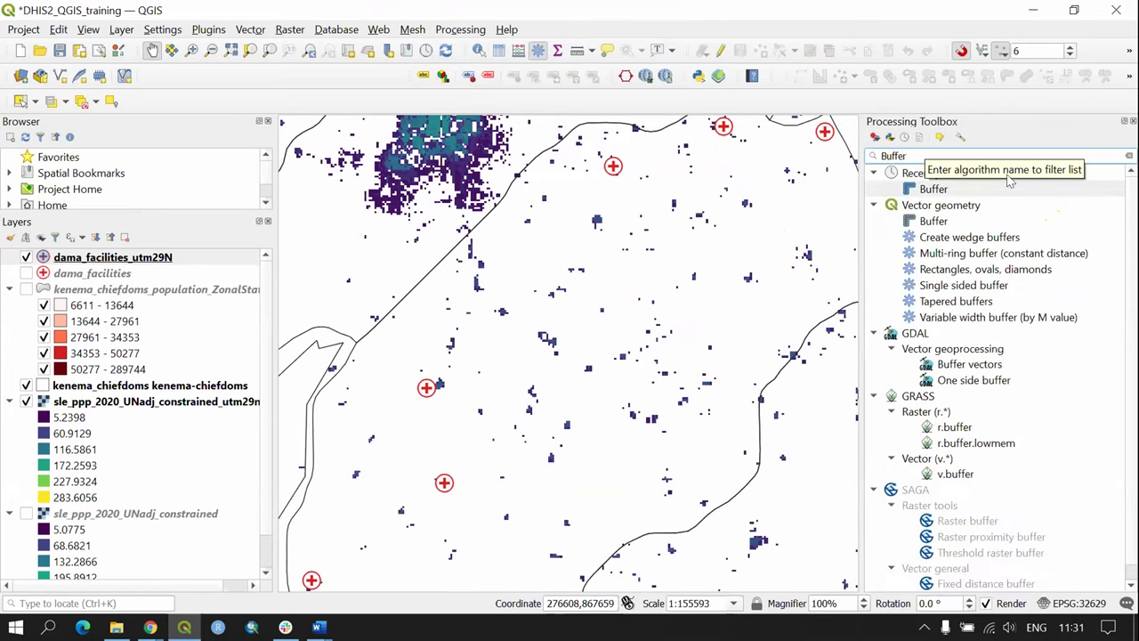
Step: Start the Buffer algorithm with dama_facilities_utm29N as input and distance units in meters
double_click(942, 191)
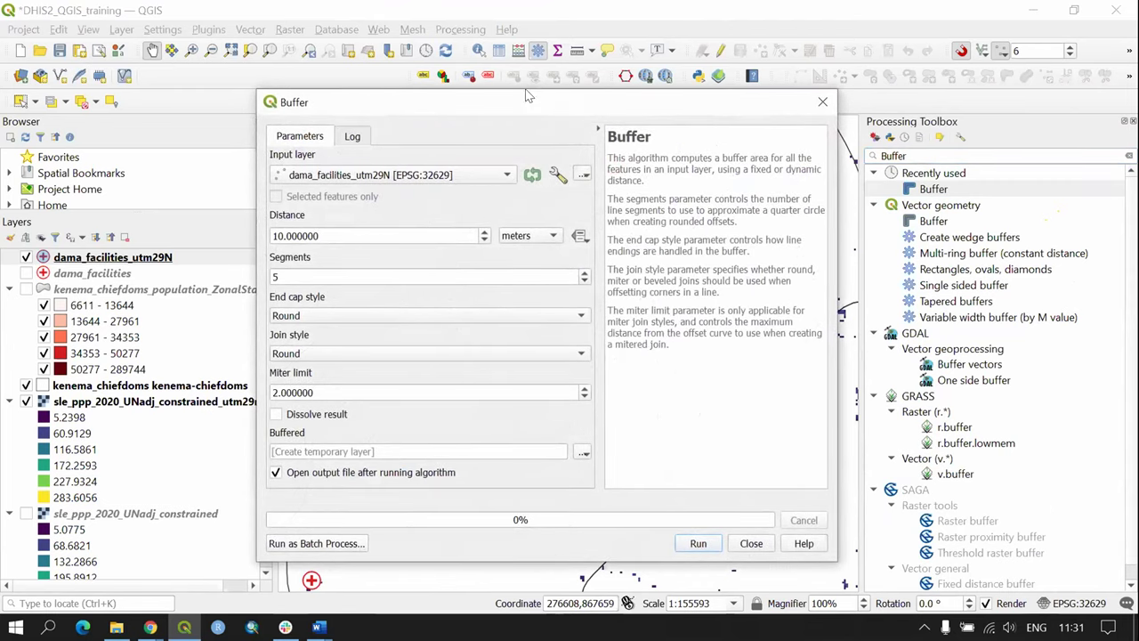
left_click_drag(528, 95, 515, 45)
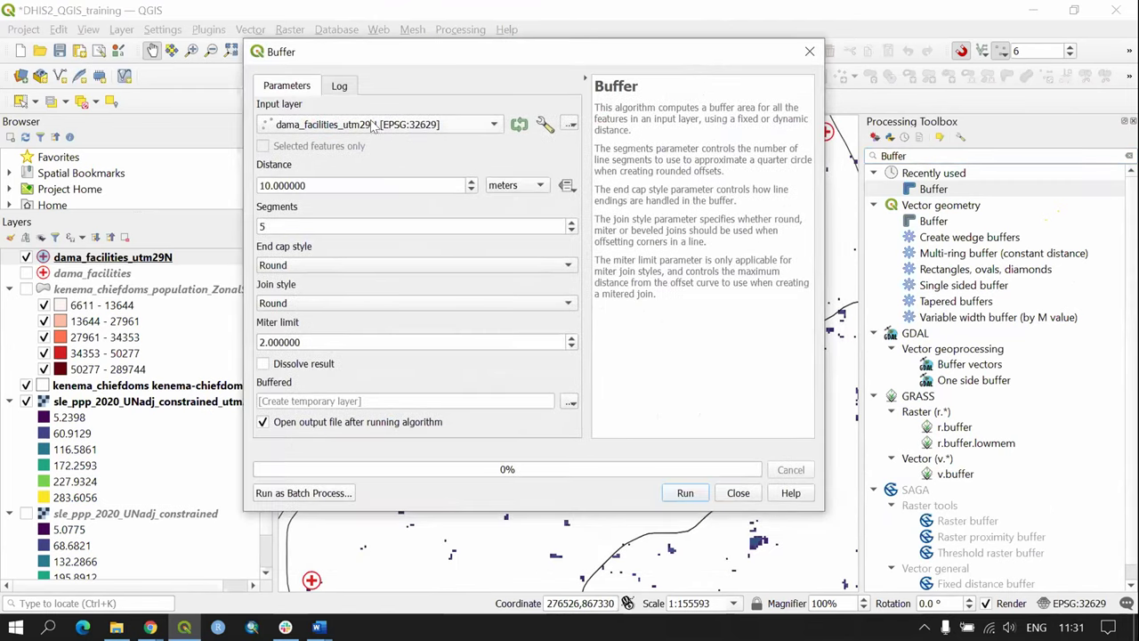
left_click(301, 126)
left_click(354, 121)
left_click(392, 128)
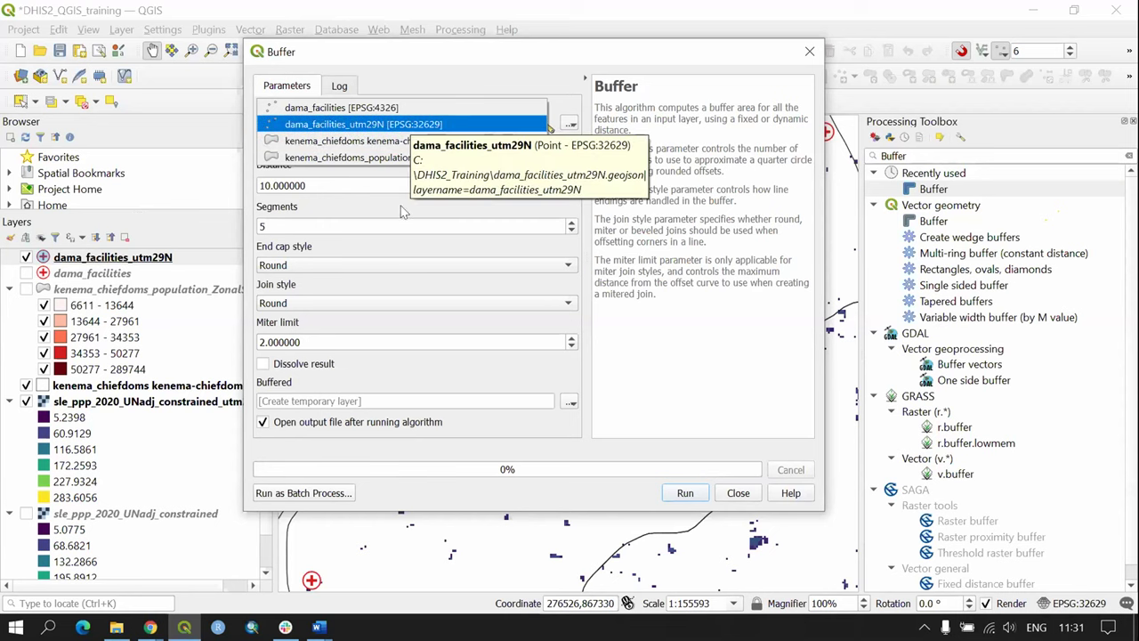
left_click(389, 126)
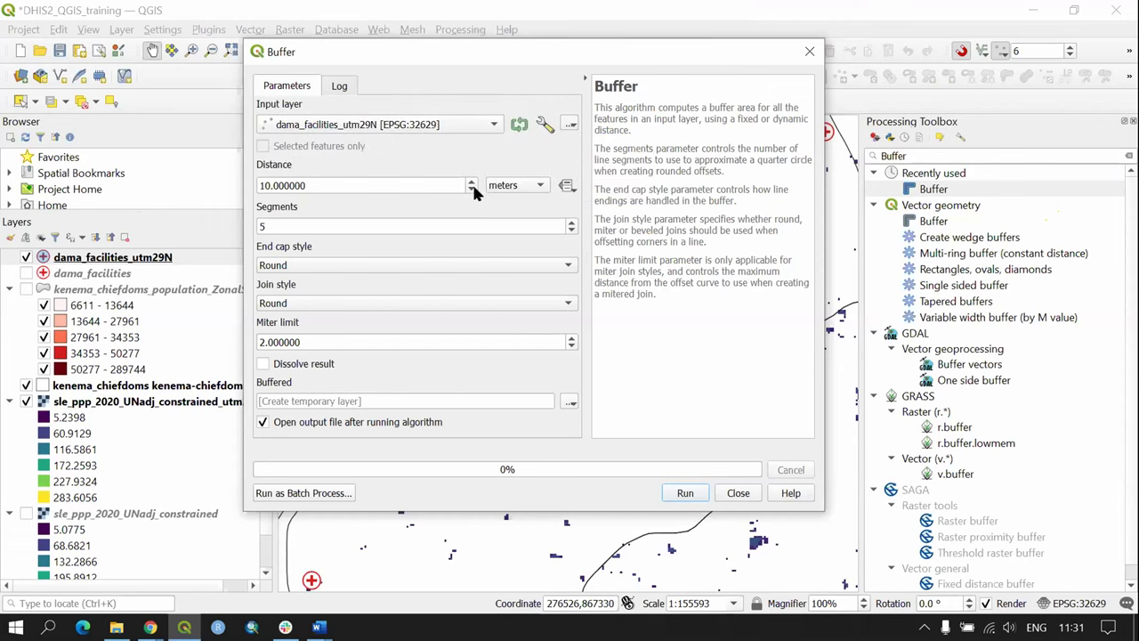
left_click(514, 185)
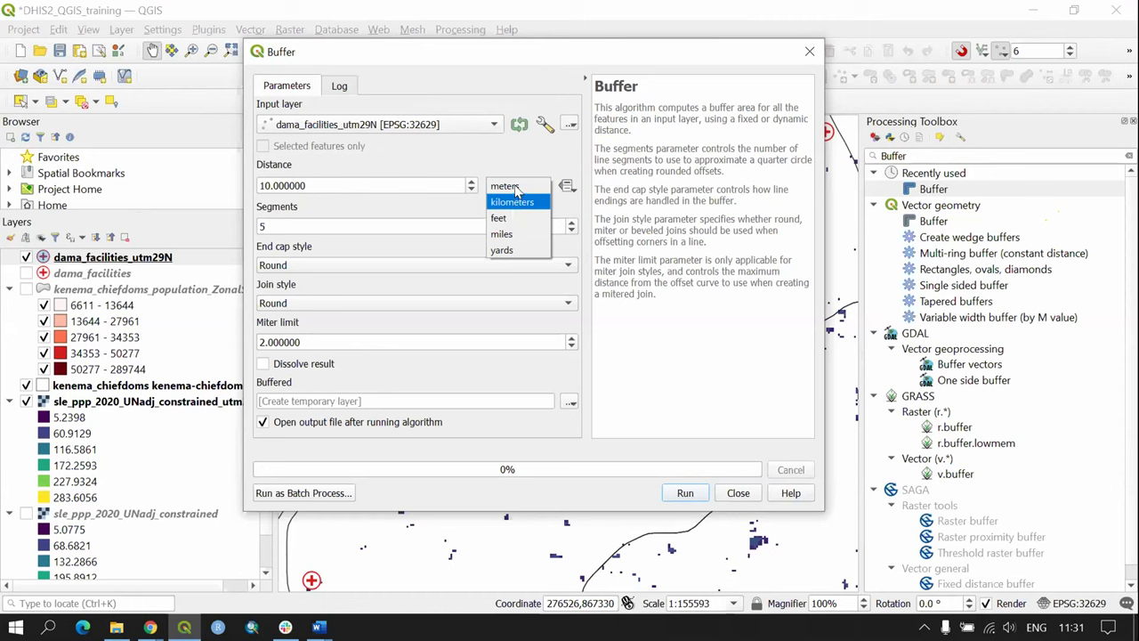
left_click(516, 187)
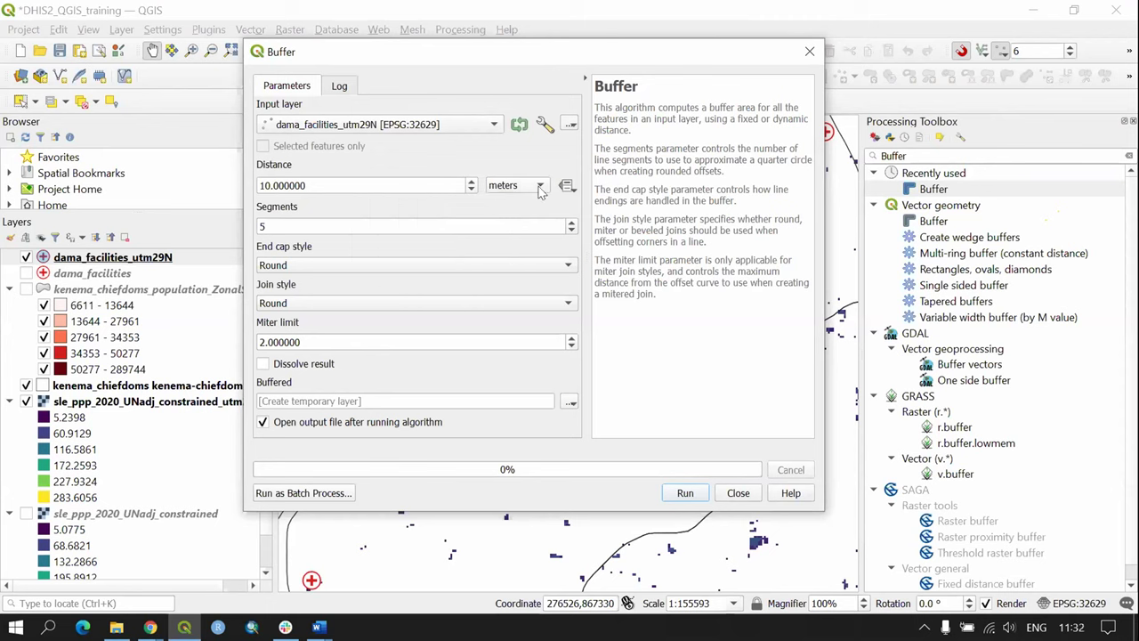
left_click(432, 127)
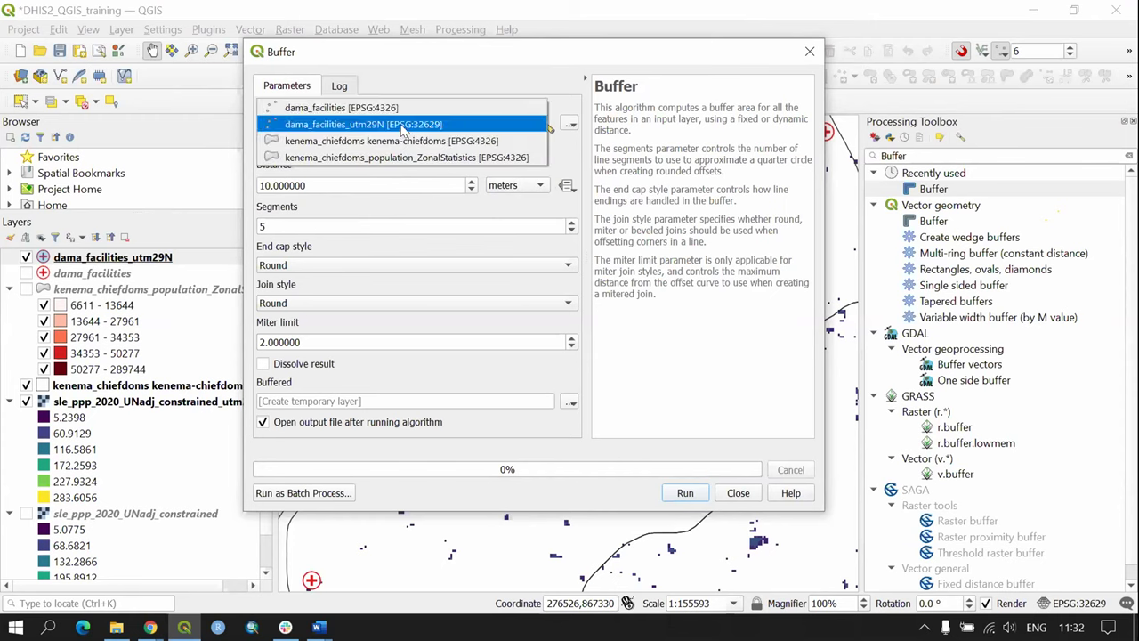
left_click(405, 108)
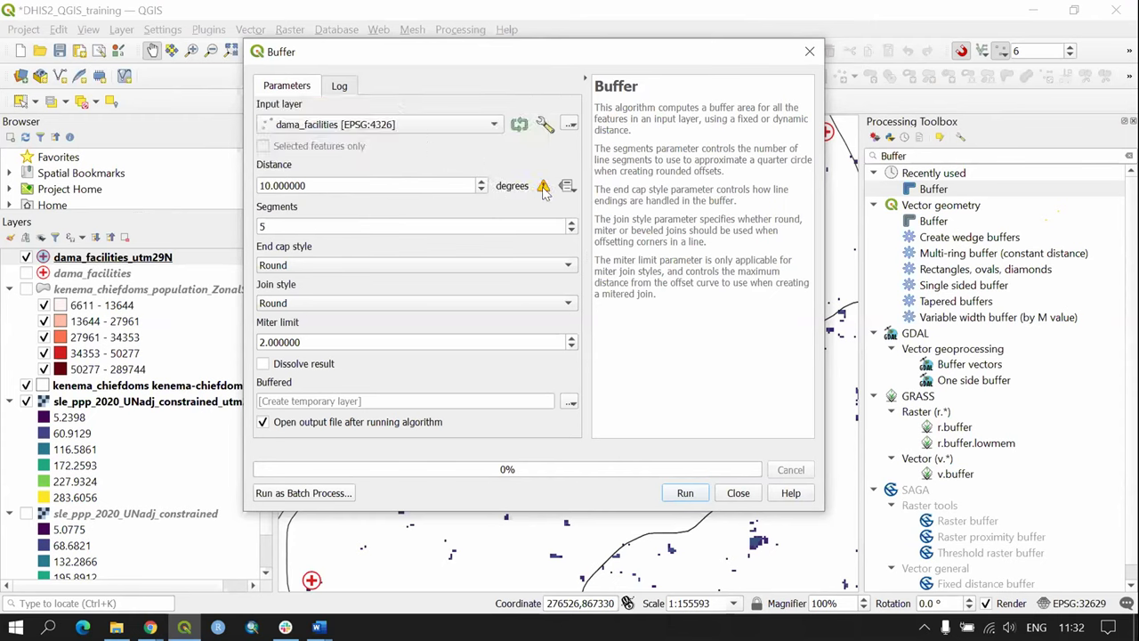
left_click(485, 122)
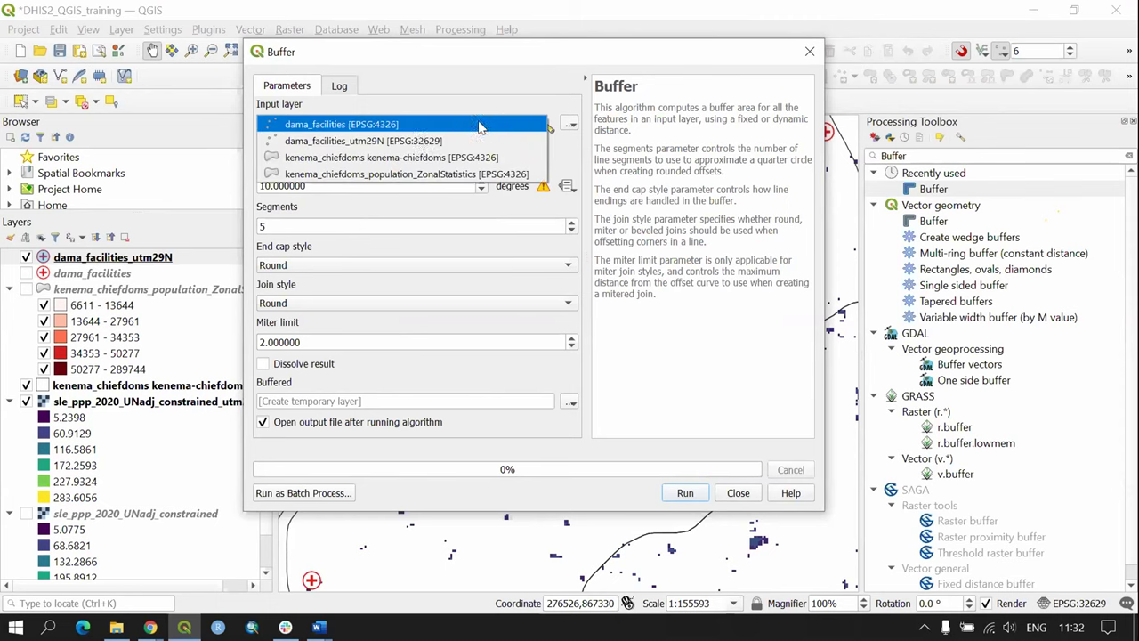
left_click(413, 142)
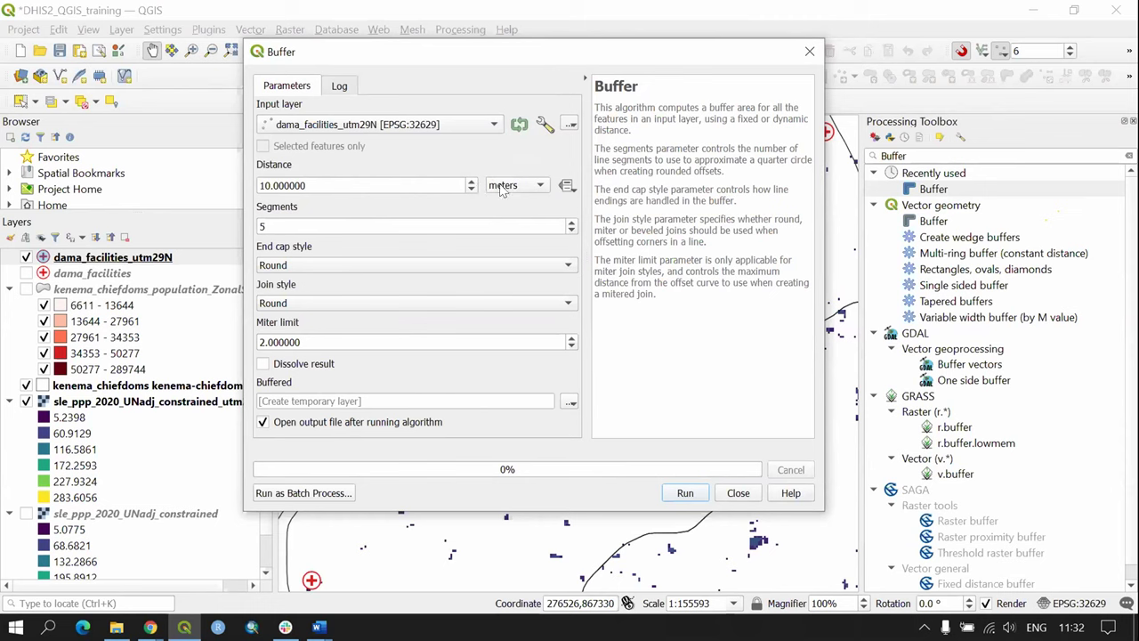
Step: Set the buffer distance to 5000 meters
left_click_drag(308, 185, 225, 180)
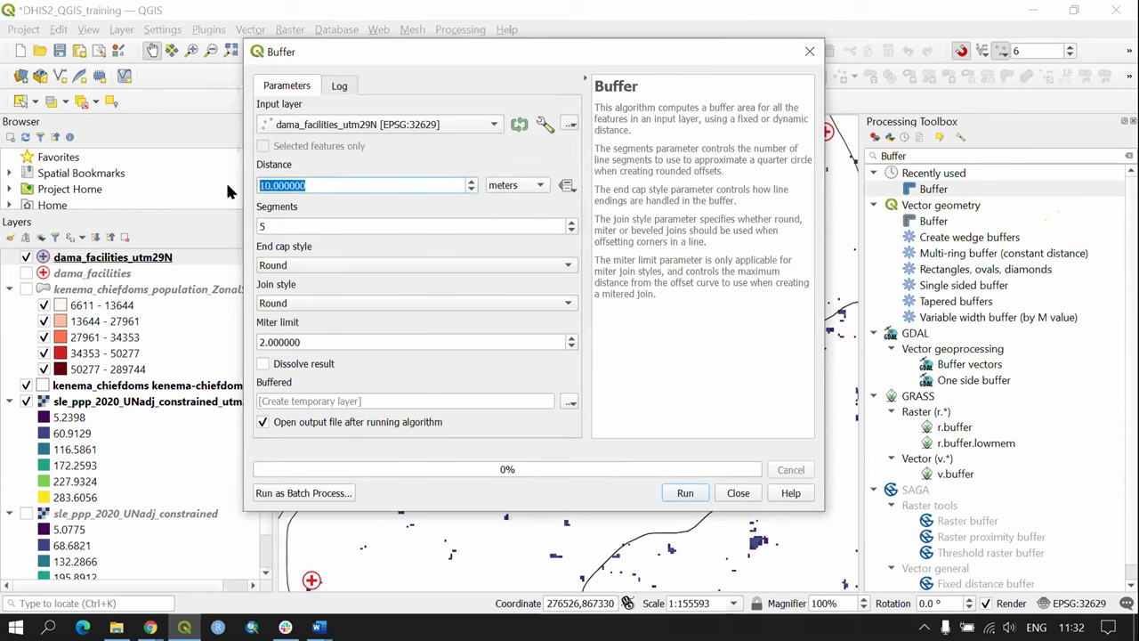
type("5000")
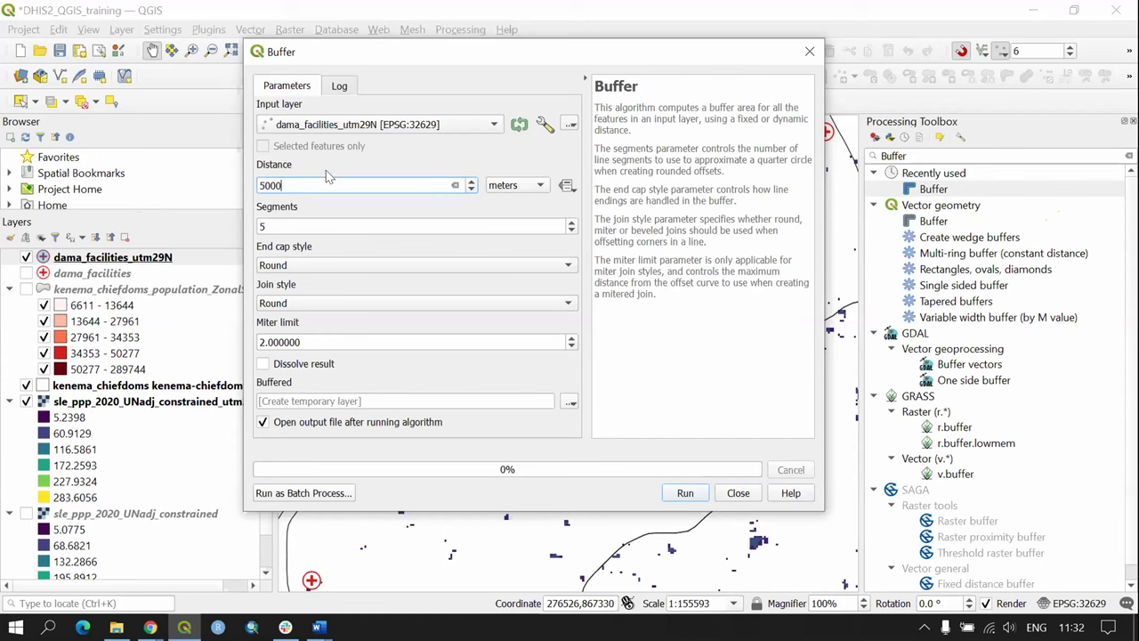
key("Tab")
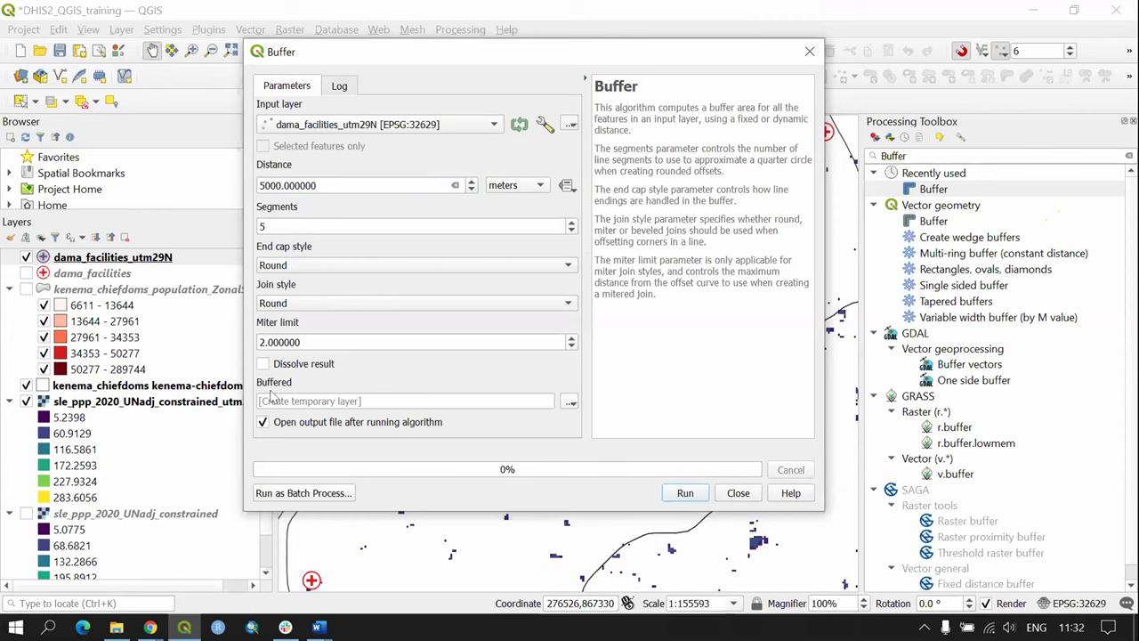
left_click(571, 406)
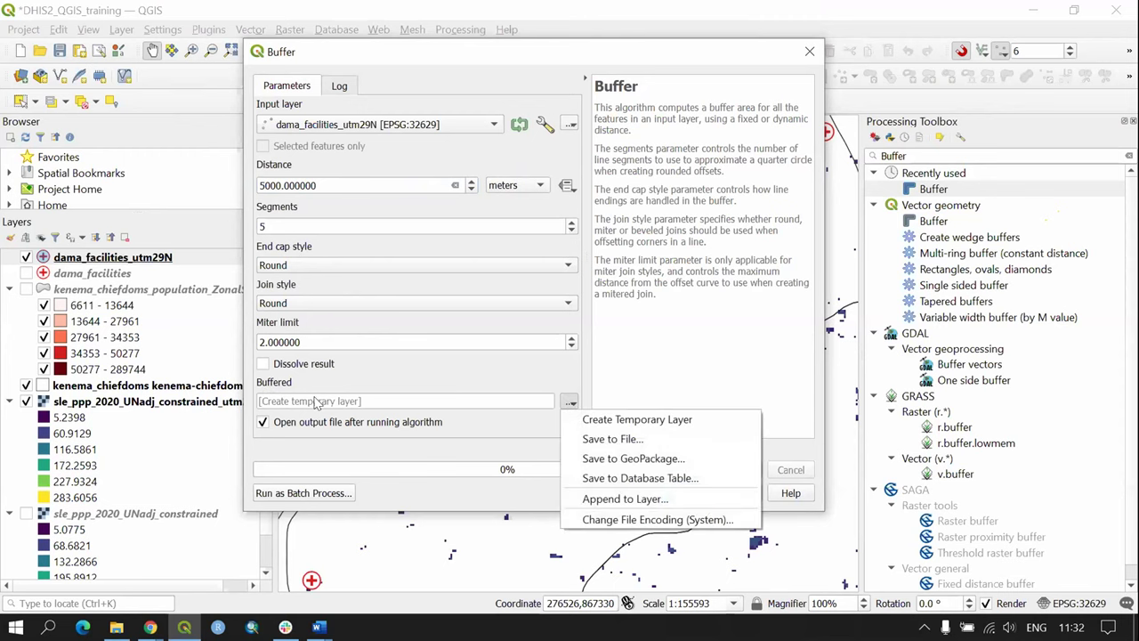
key("Escape")
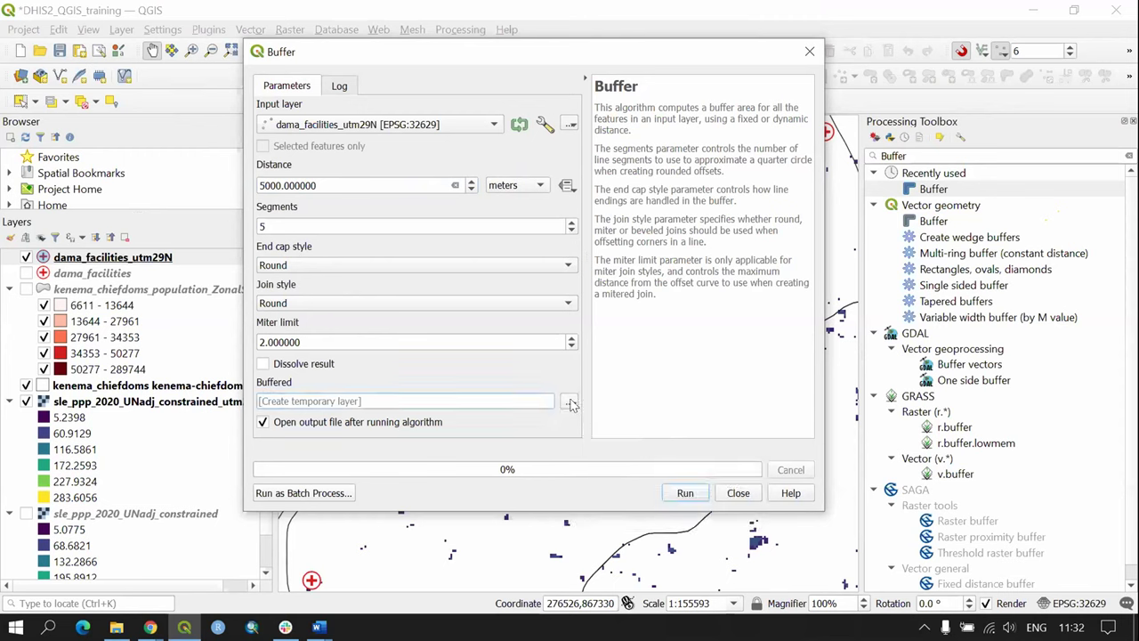
left_click(571, 405)
Step: Save the buffer output as dama_facilities_buffer5km.geojson in DHIS2_Training and run it
left_click(614, 440)
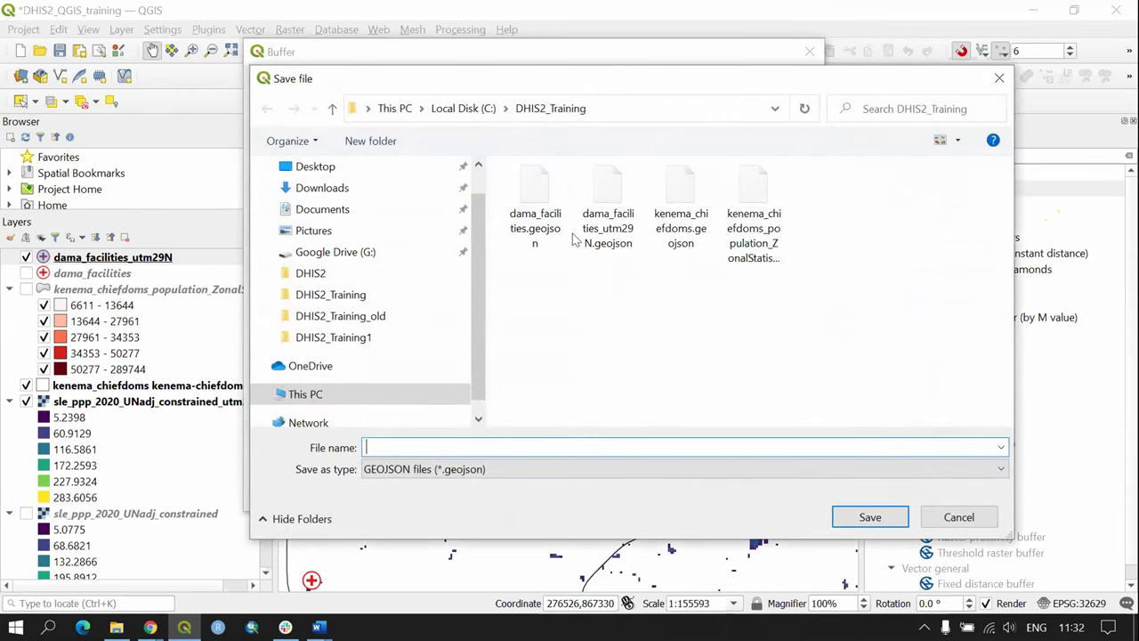
left_click(541, 216)
double_click(441, 446)
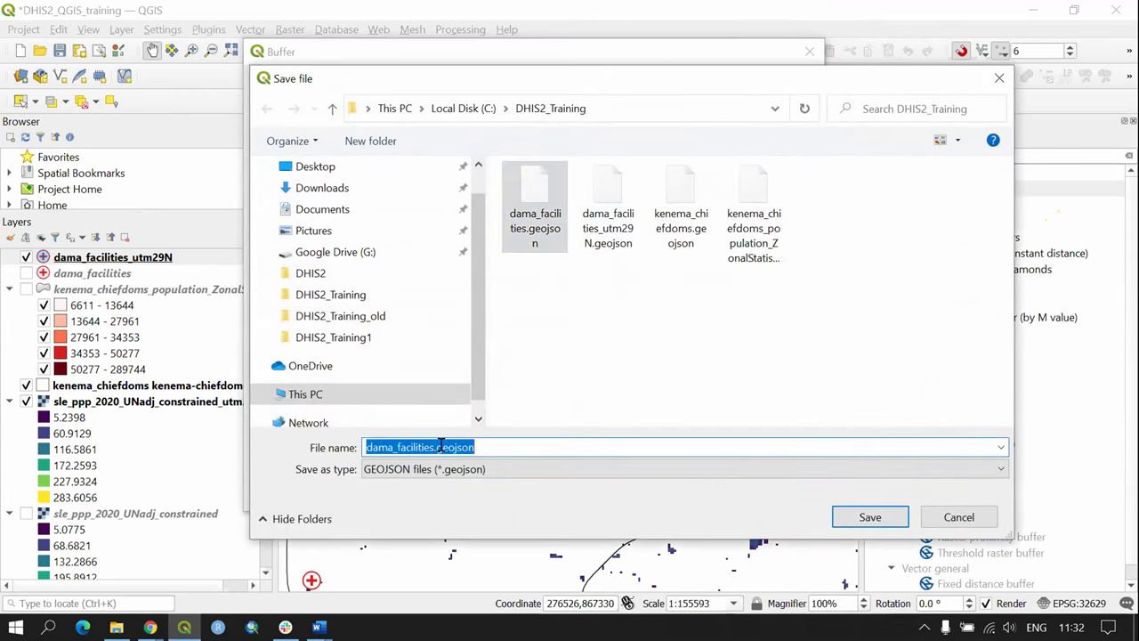
left_click_drag(498, 445, 431, 447)
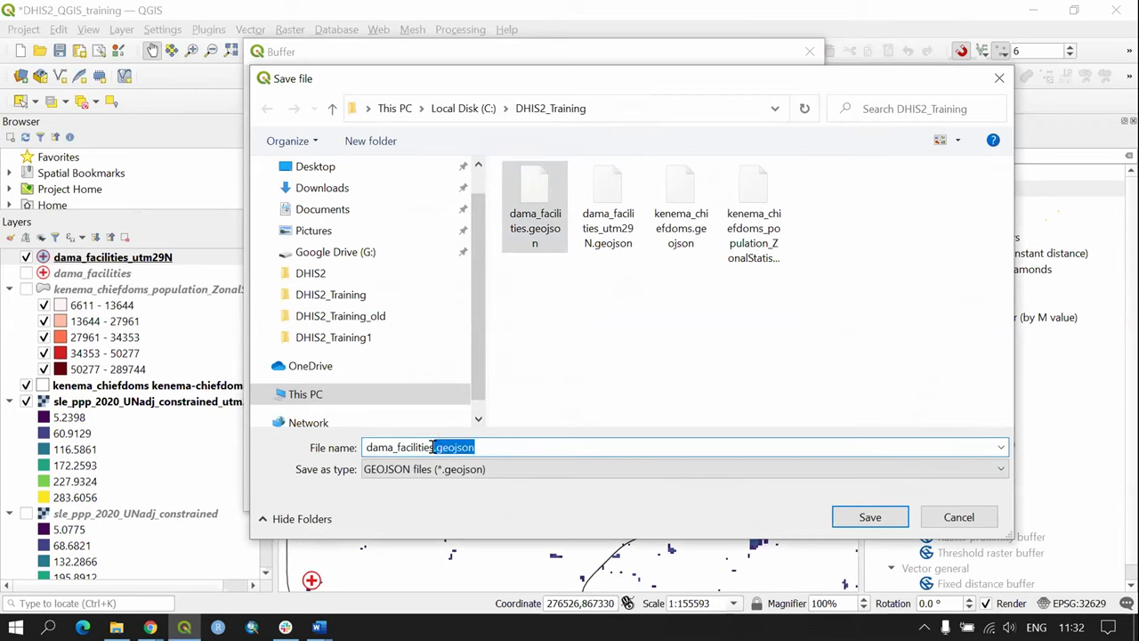
key("BackSpace")
key("BackSpace")
type("_buffer")
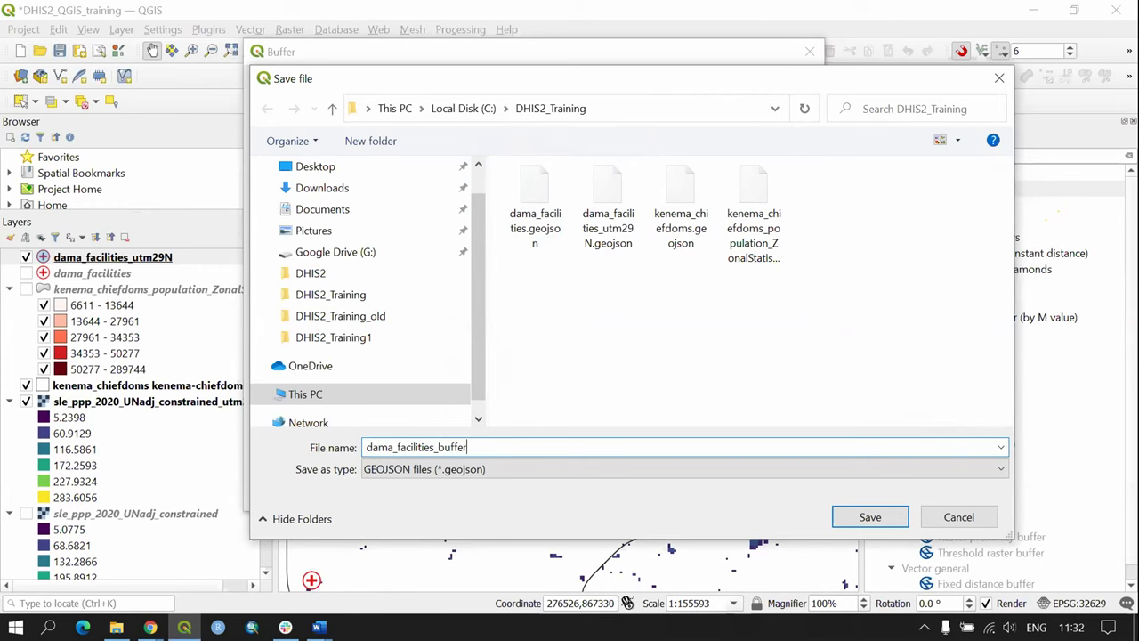
type("5km")
left_click(856, 517)
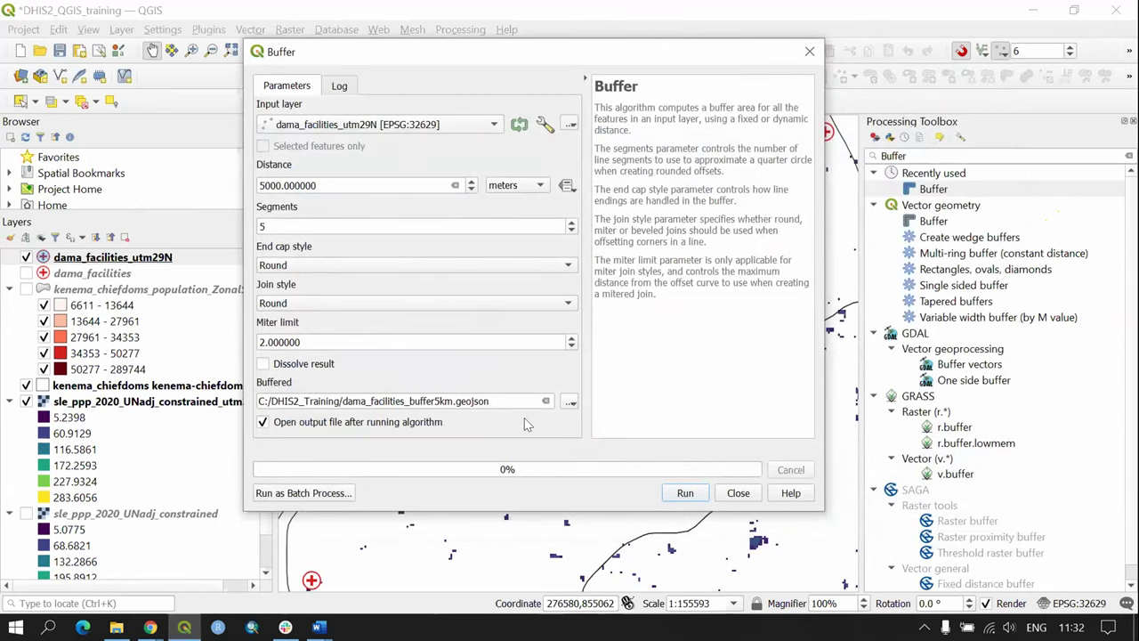
left_click(683, 497)
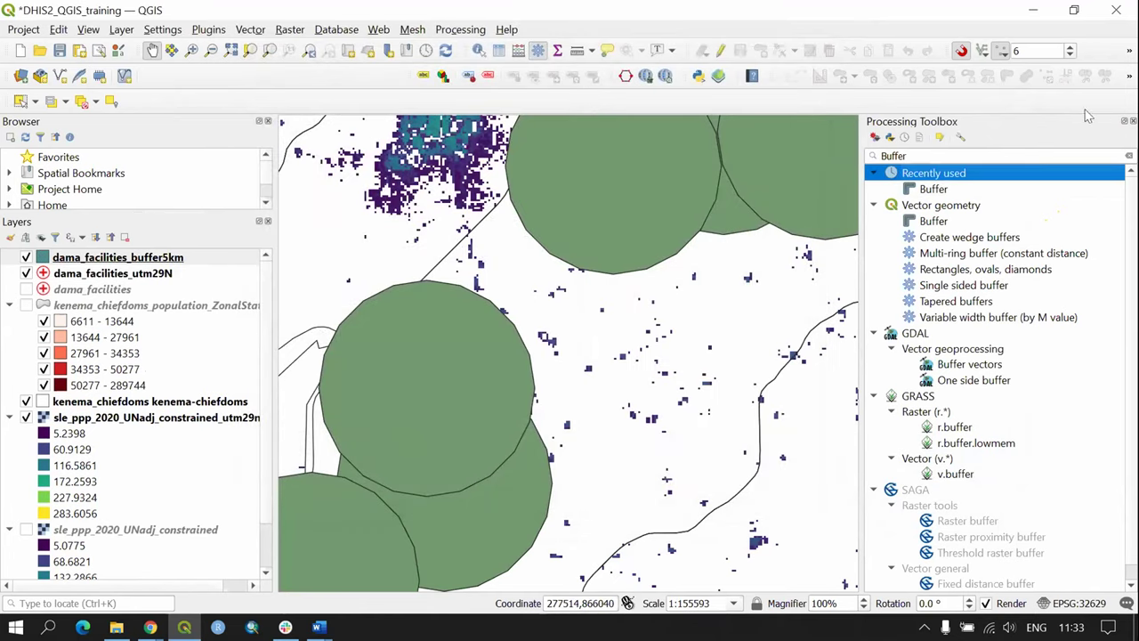
key("ctrl+alt+t")
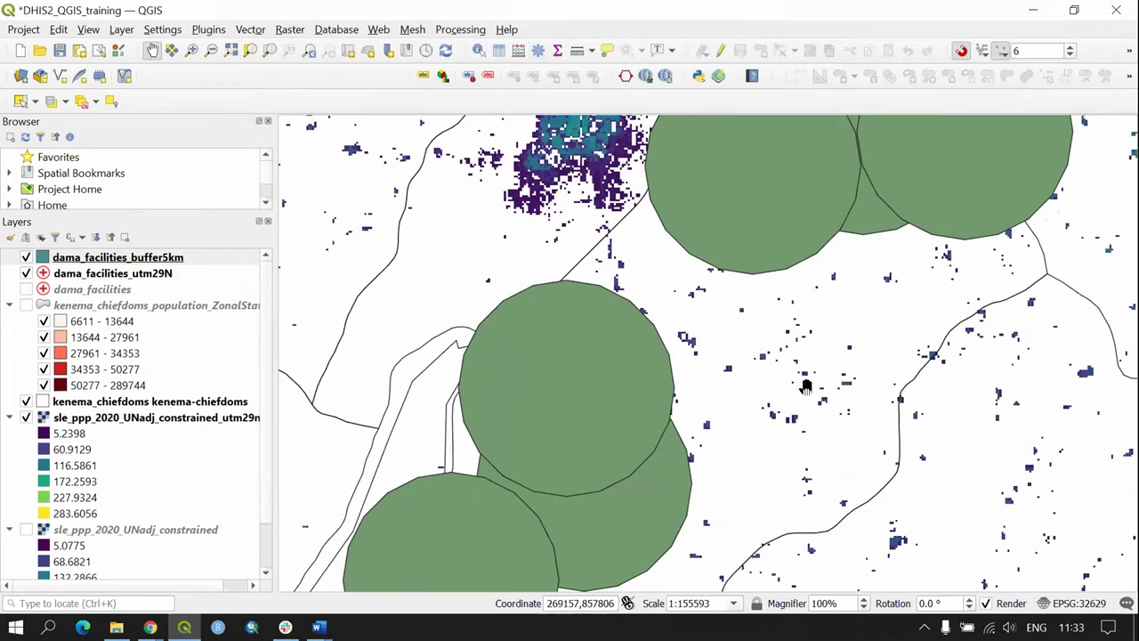
scroll(572, 351, "up", 1)
scroll(566, 354, "down", 1)
scroll(566, 353, "down", 1)
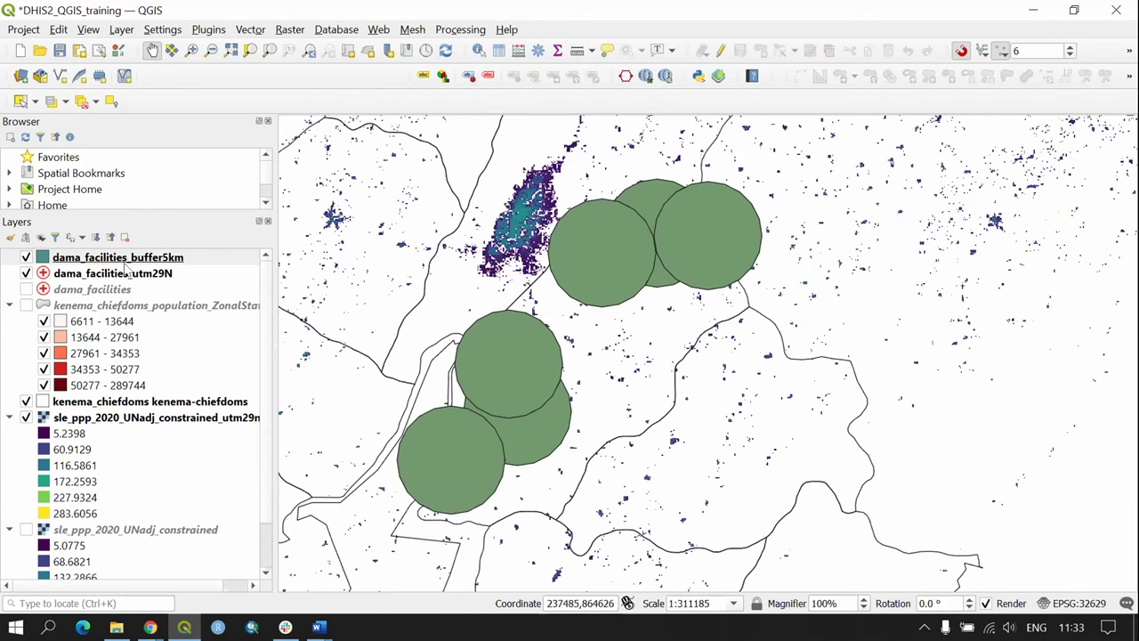
left_click(75, 274)
left_click(89, 259)
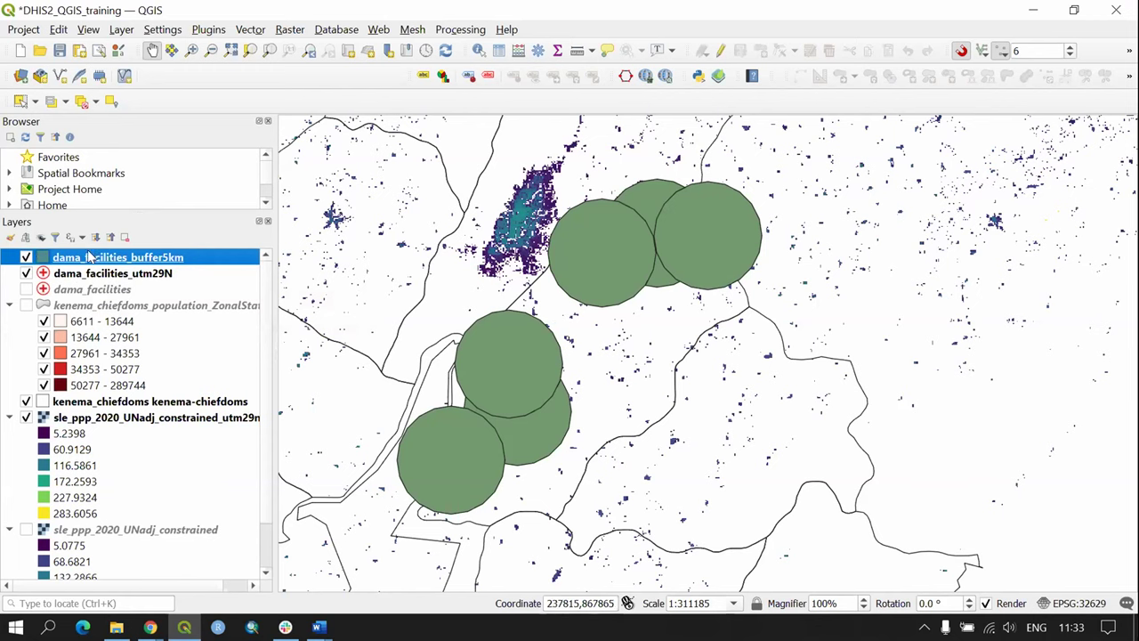
mouse_move(89, 258)
left_mouse_down()
mouse_move(126, 271)
mouse_move(125, 281)
left_mouse_up()
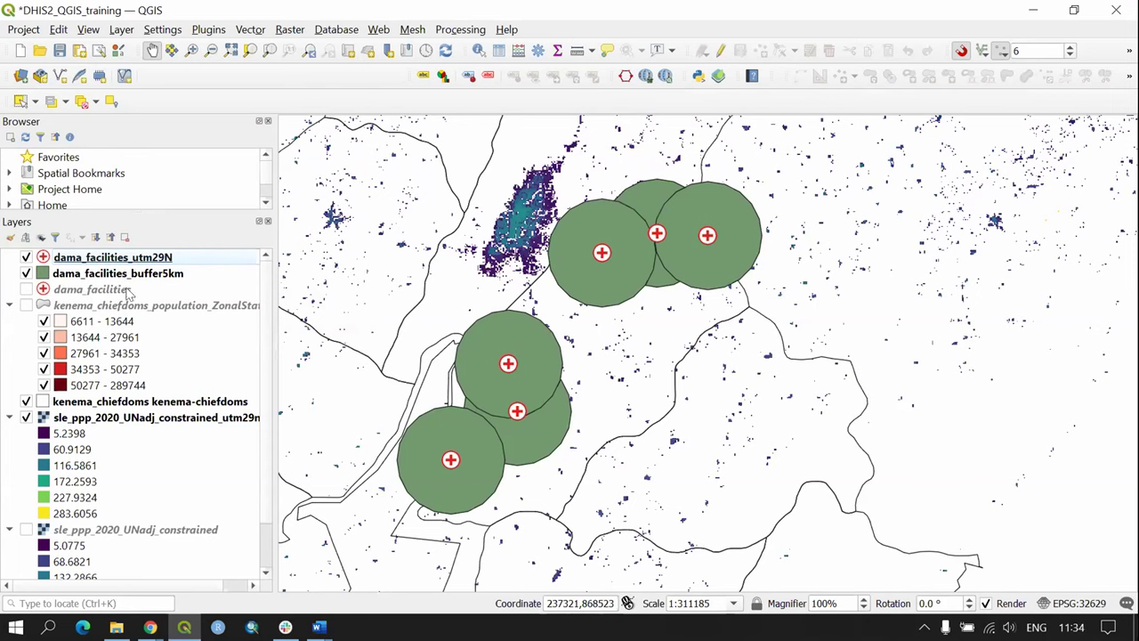
left_click(157, 276)
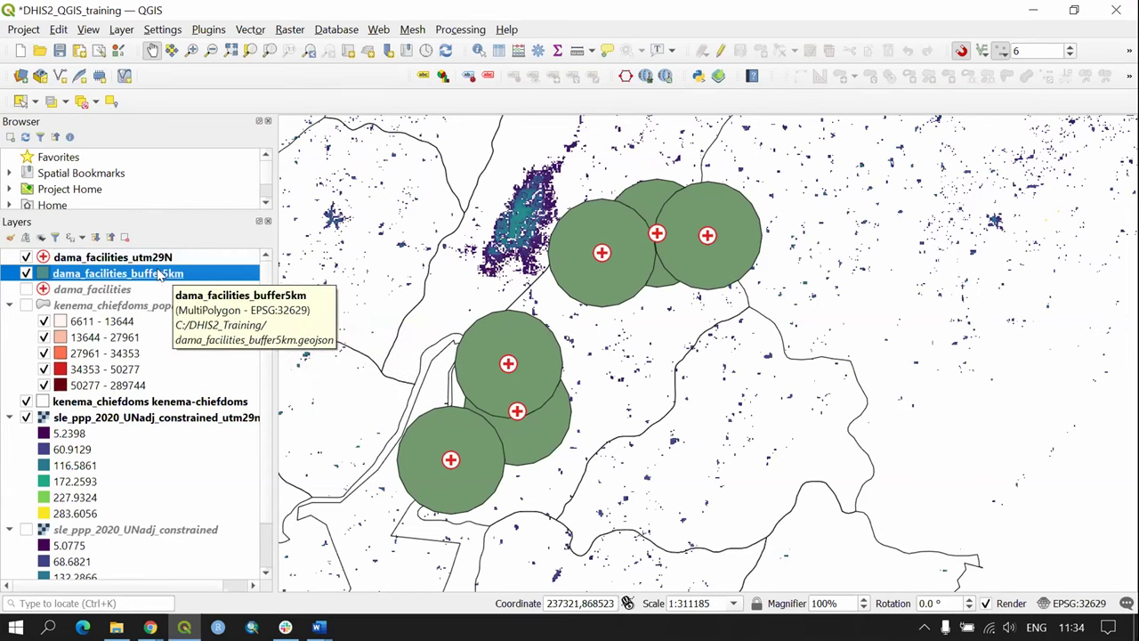
Step: Set the dama_facilities_buffer5km symbology opacity to 30% and apply it
double_click(157, 276)
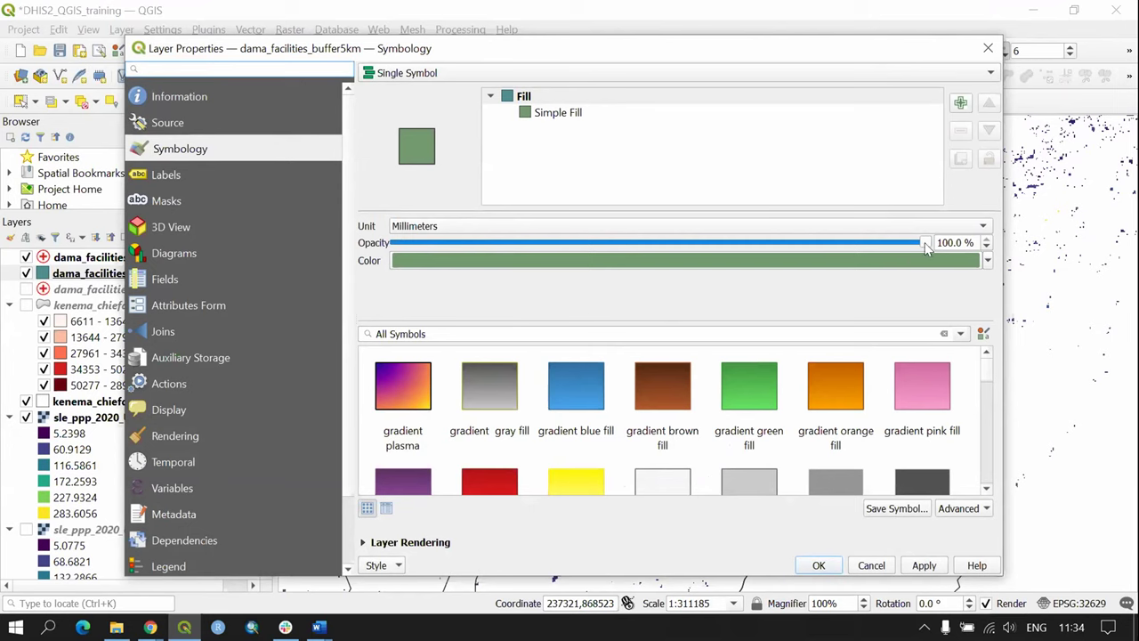
left_click_drag(926, 246, 670, 247)
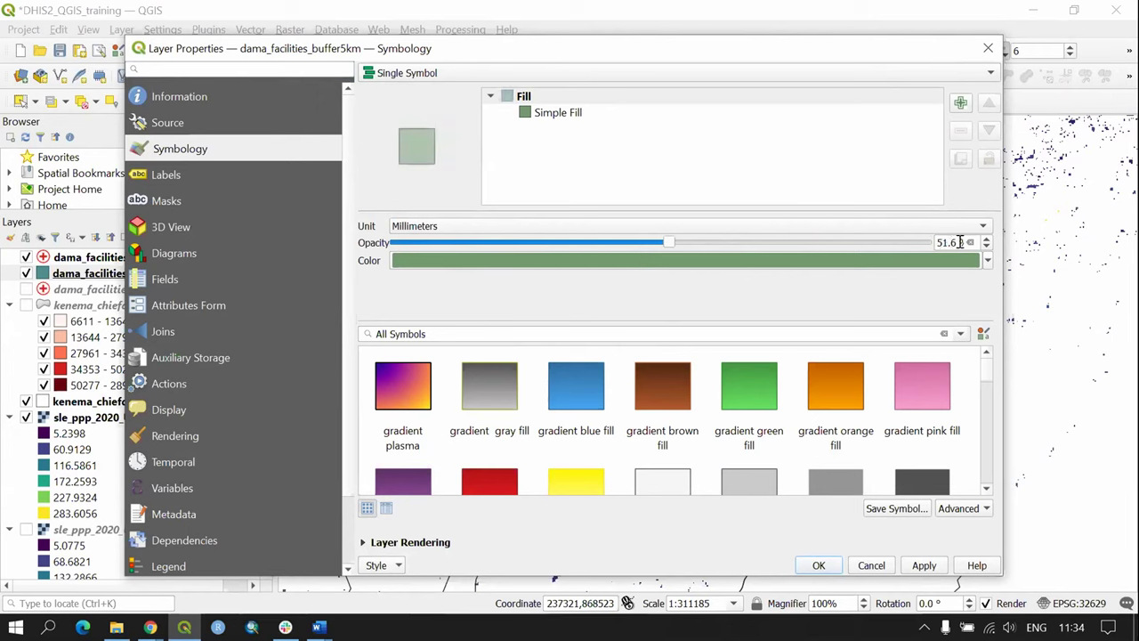
left_click_drag(952, 242, 932, 242)
type("6")
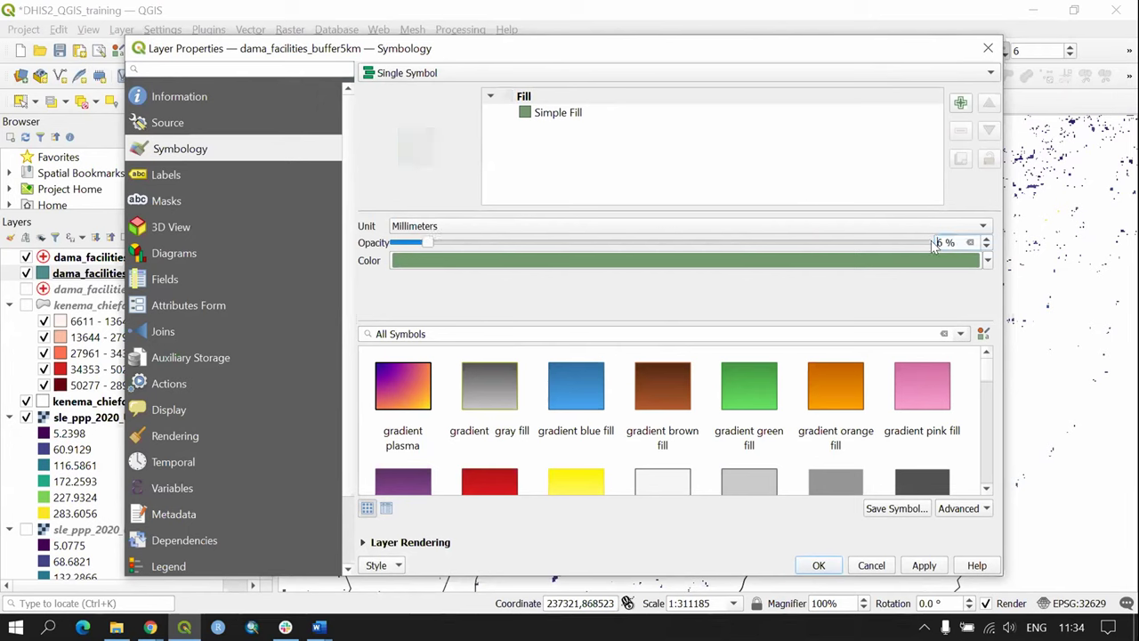
left_click(931, 242)
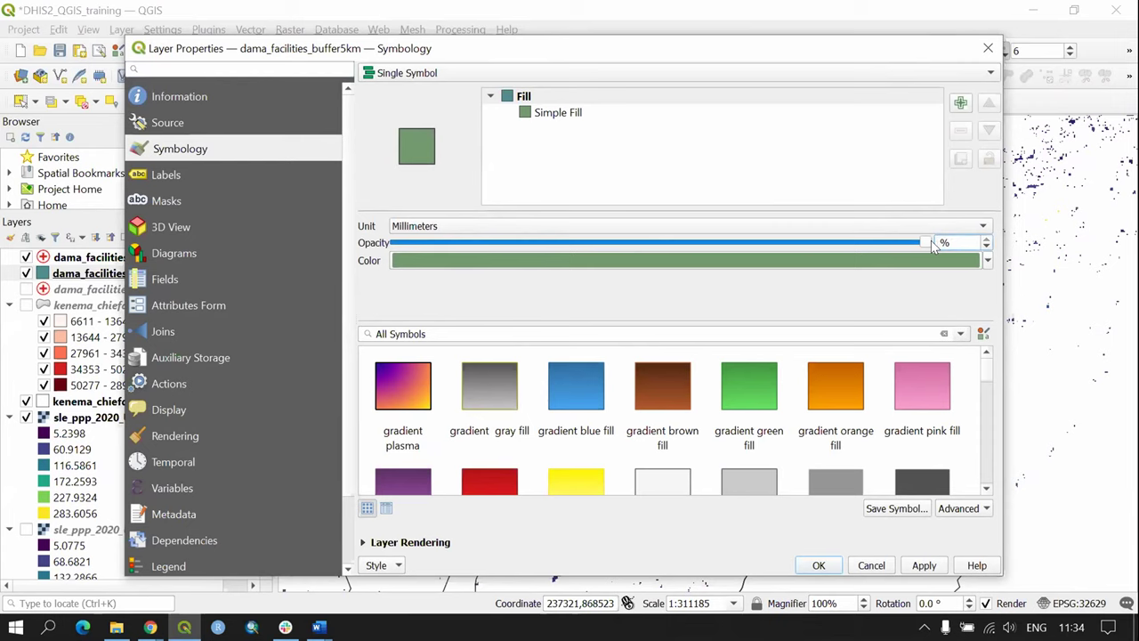
type("30")
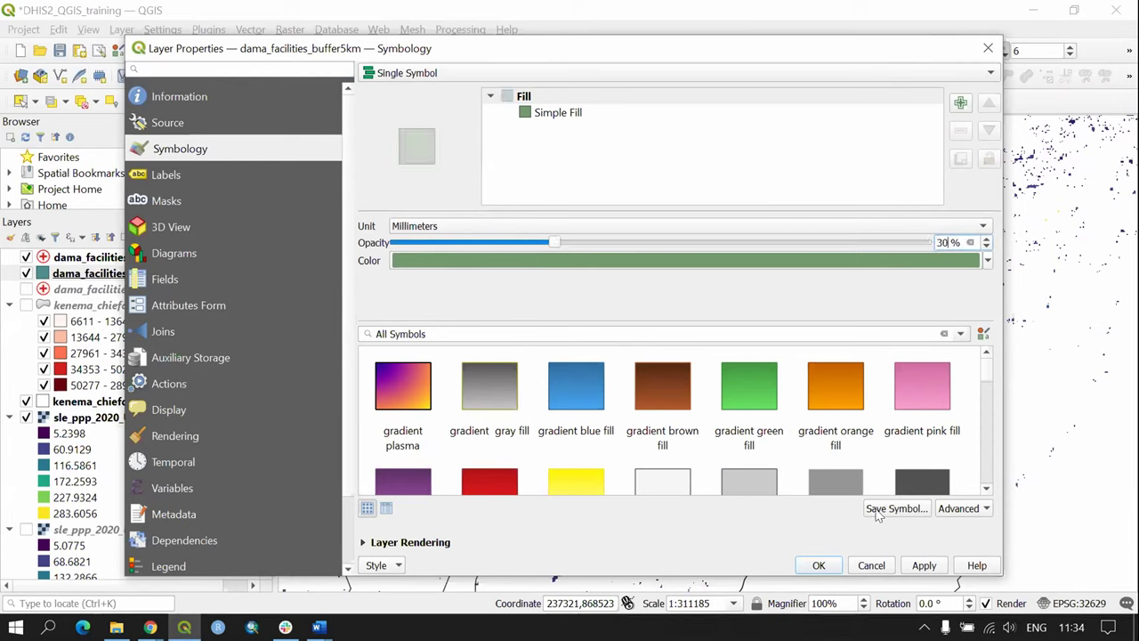
left_click(929, 570)
left_click(819, 565)
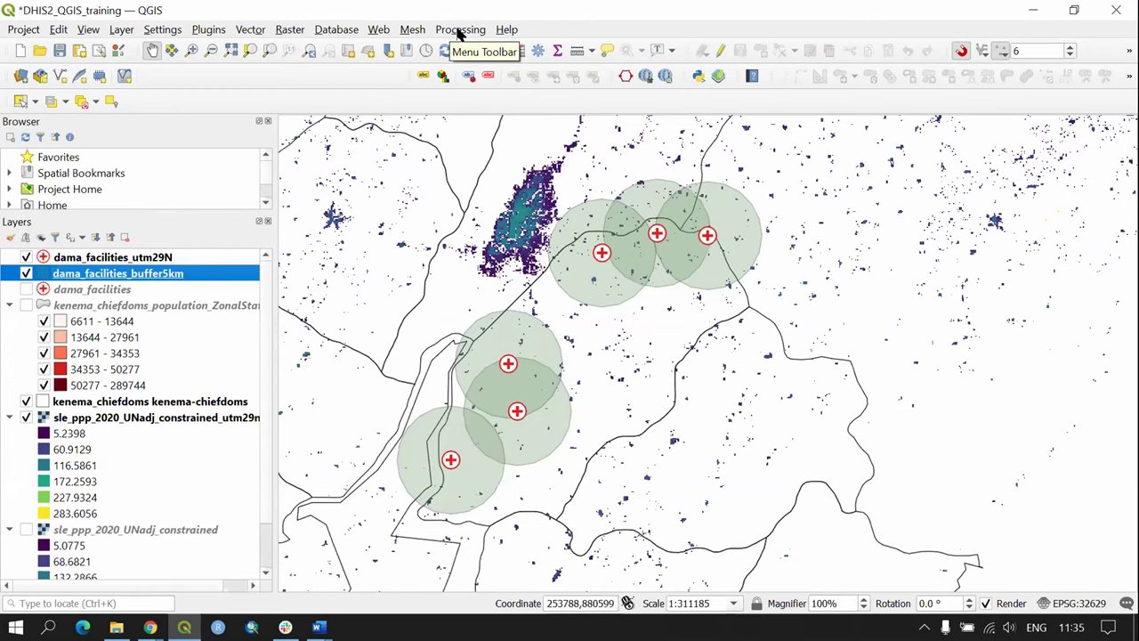
left_click(460, 29)
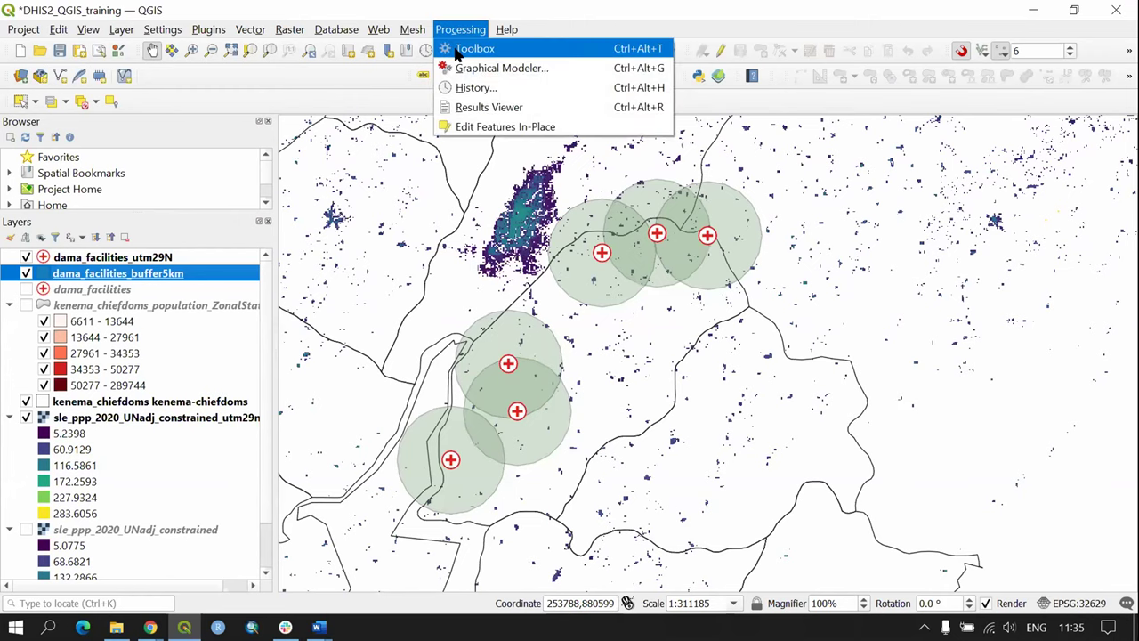
Step: Search 'Zonal' in the Processing Toolbox and launch the Zonal statistics tool
left_click(457, 53)
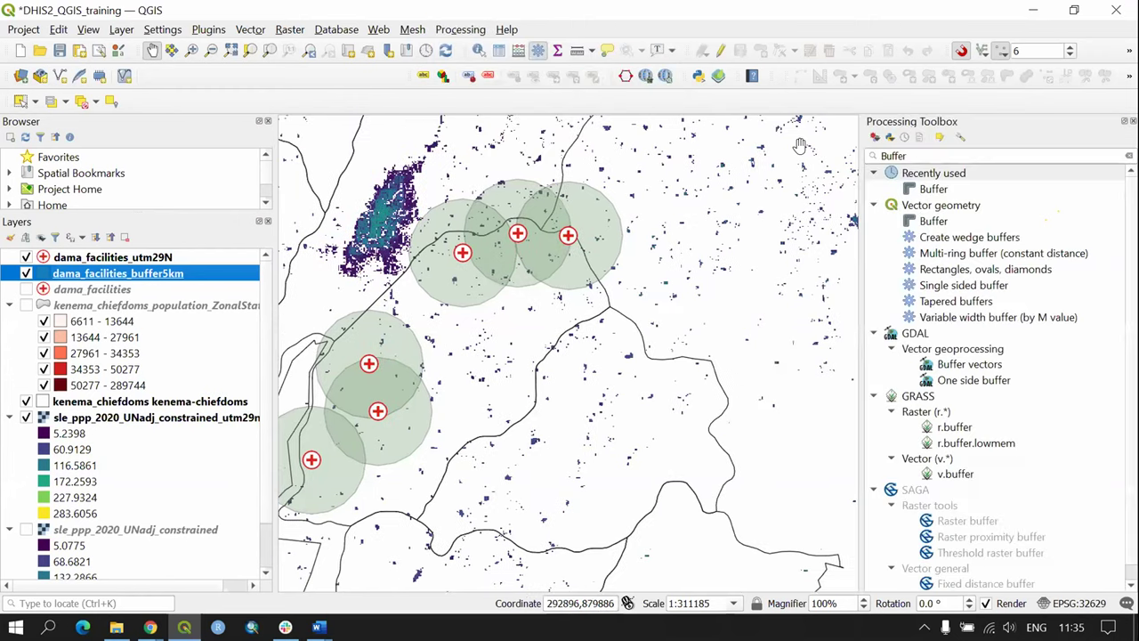
double_click(904, 155)
key("BackSpace")
type("Zonal")
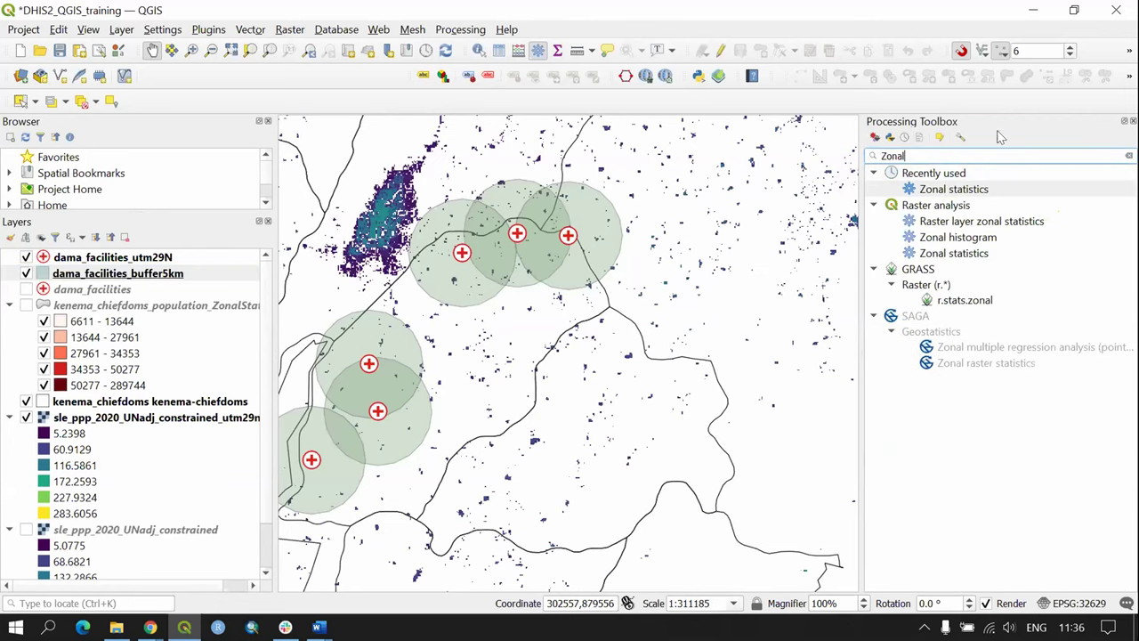
double_click(1028, 191)
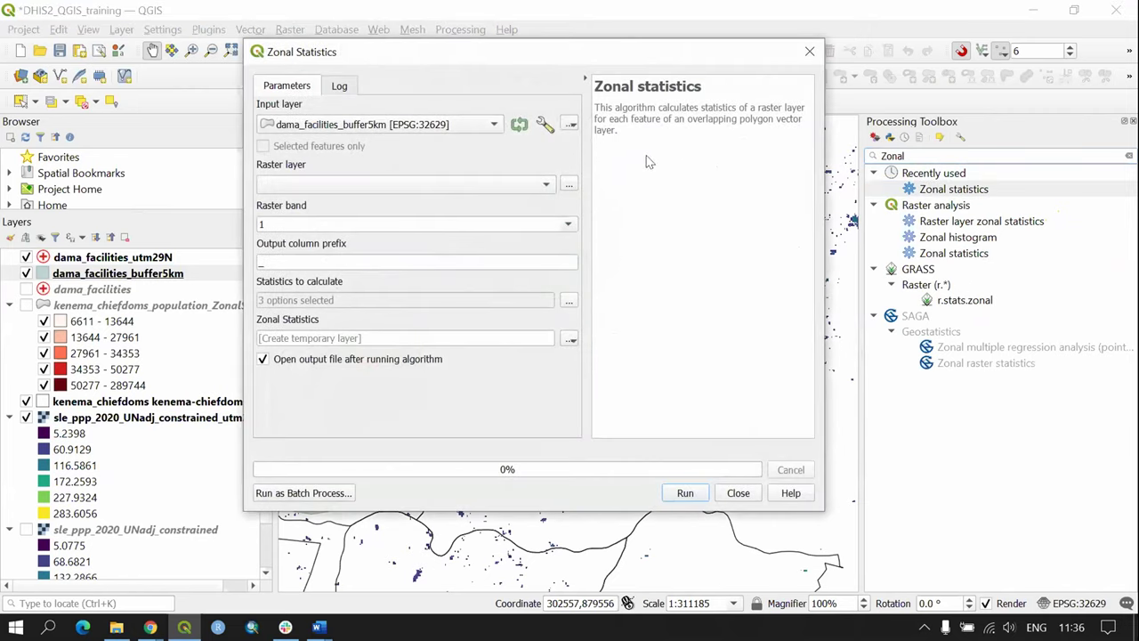
Step: Use dama_facilities_buffer5km with the utm29n raster, prefix Pop_, and choose to save output to file
left_click(349, 128)
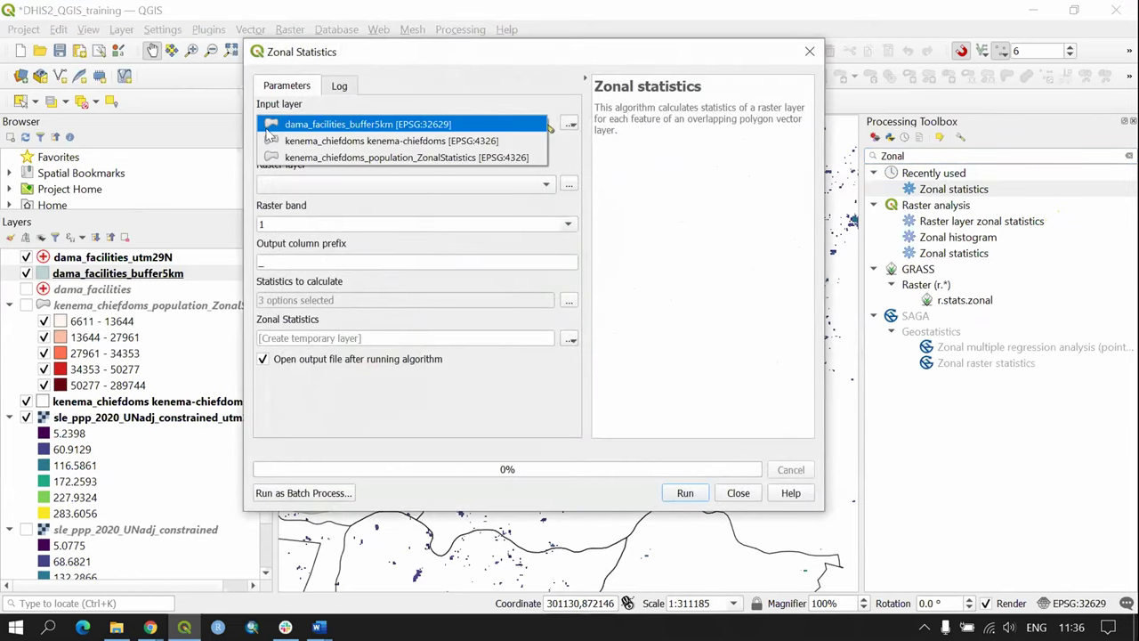
left_click(403, 127)
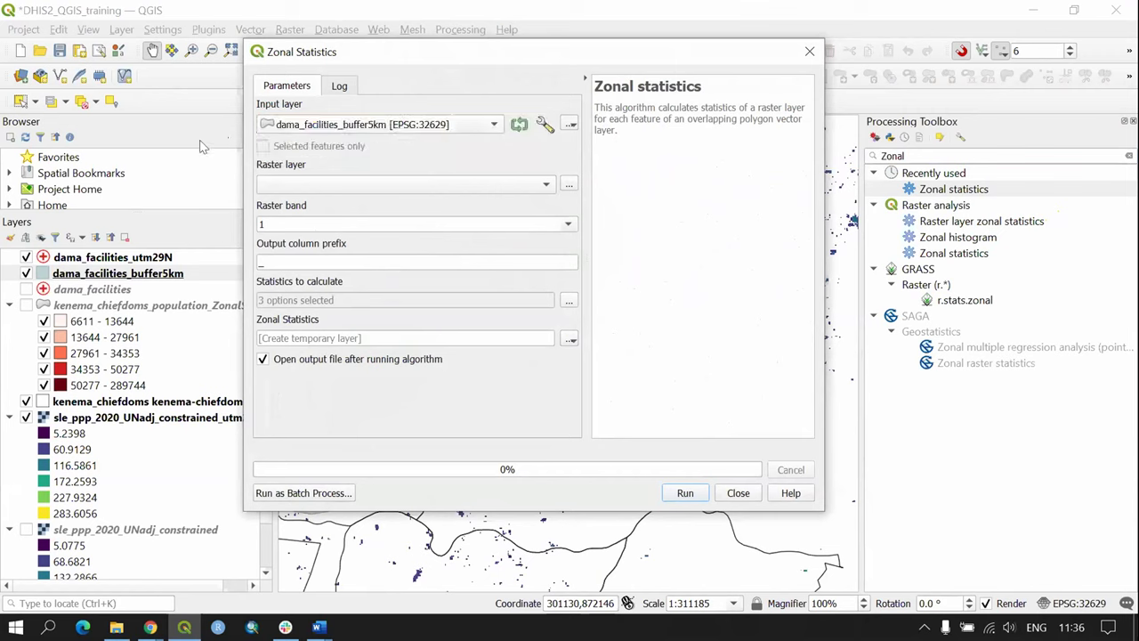
left_click(373, 185)
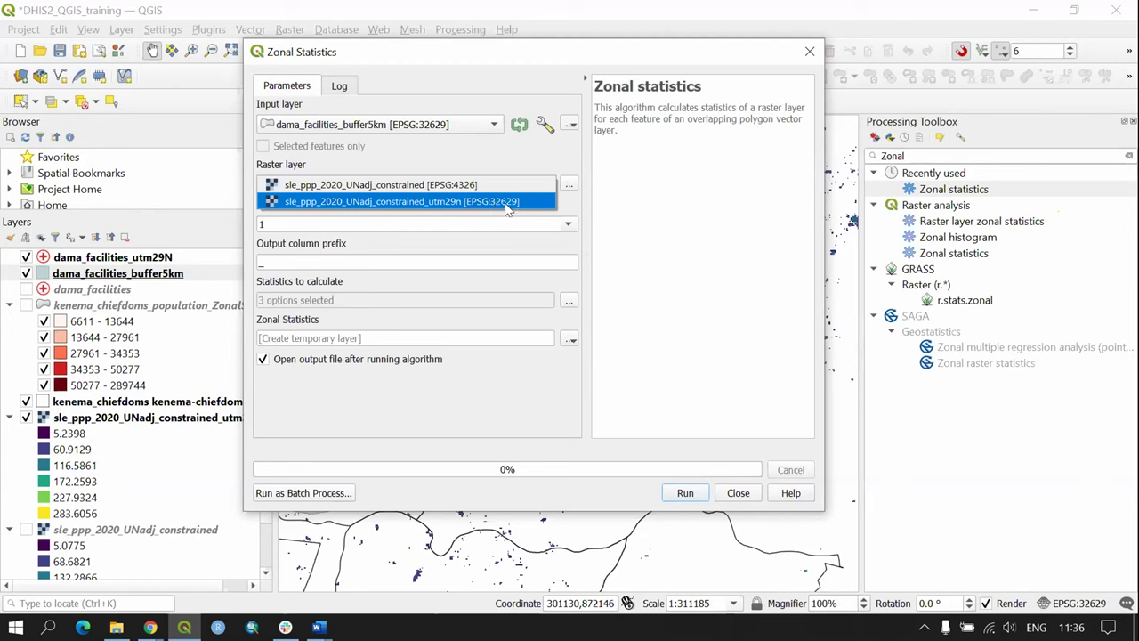
left_click(425, 203)
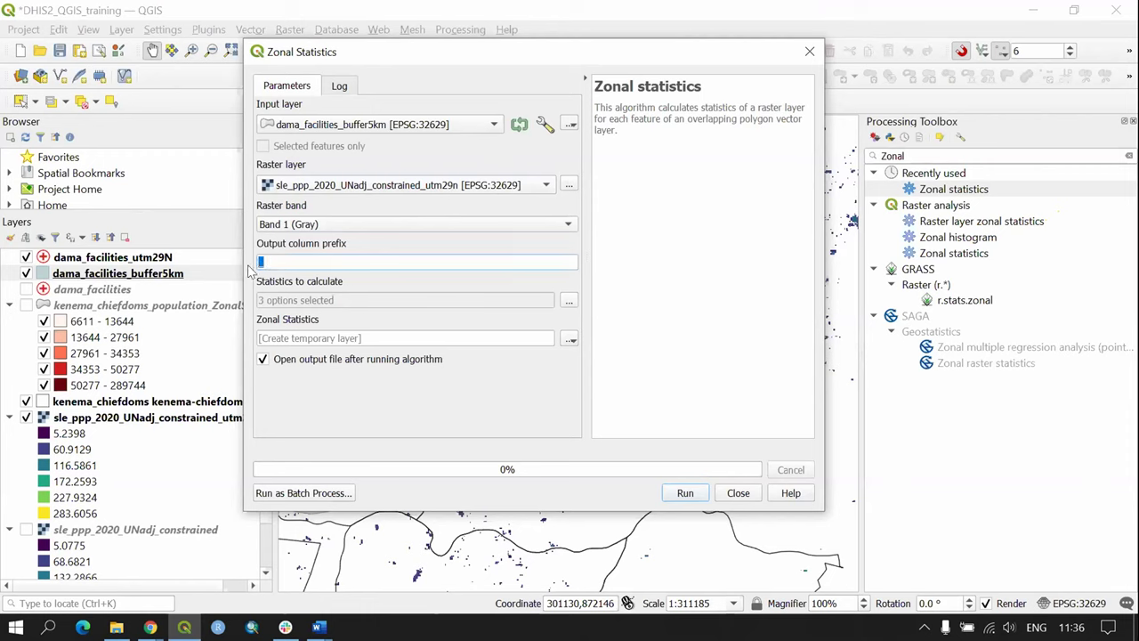
key("BackSpace")
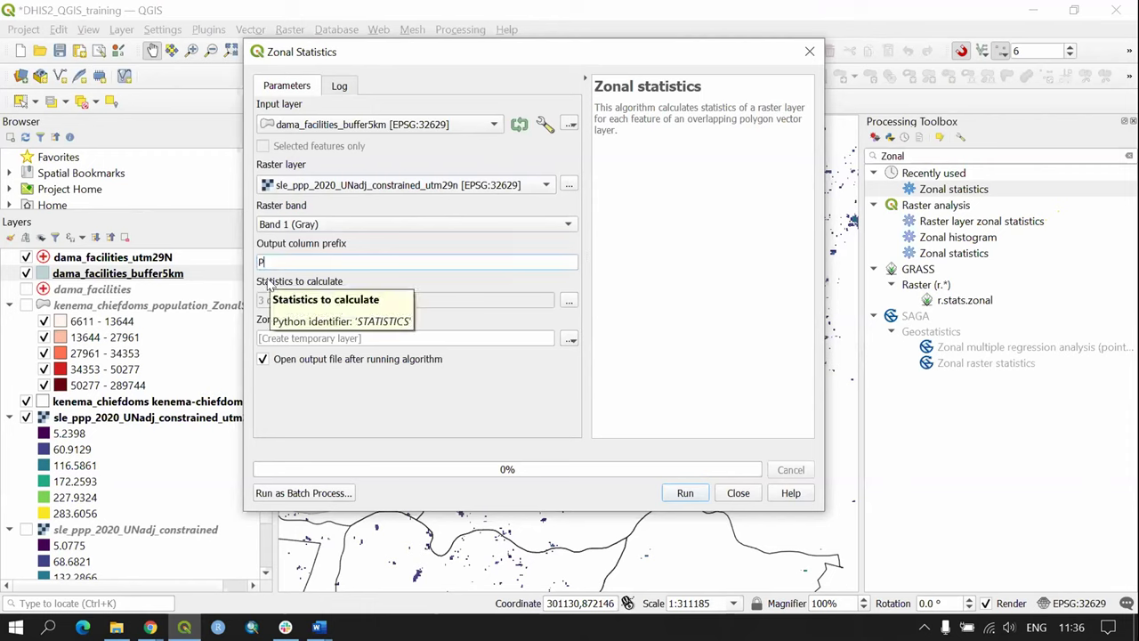
type("Pop_")
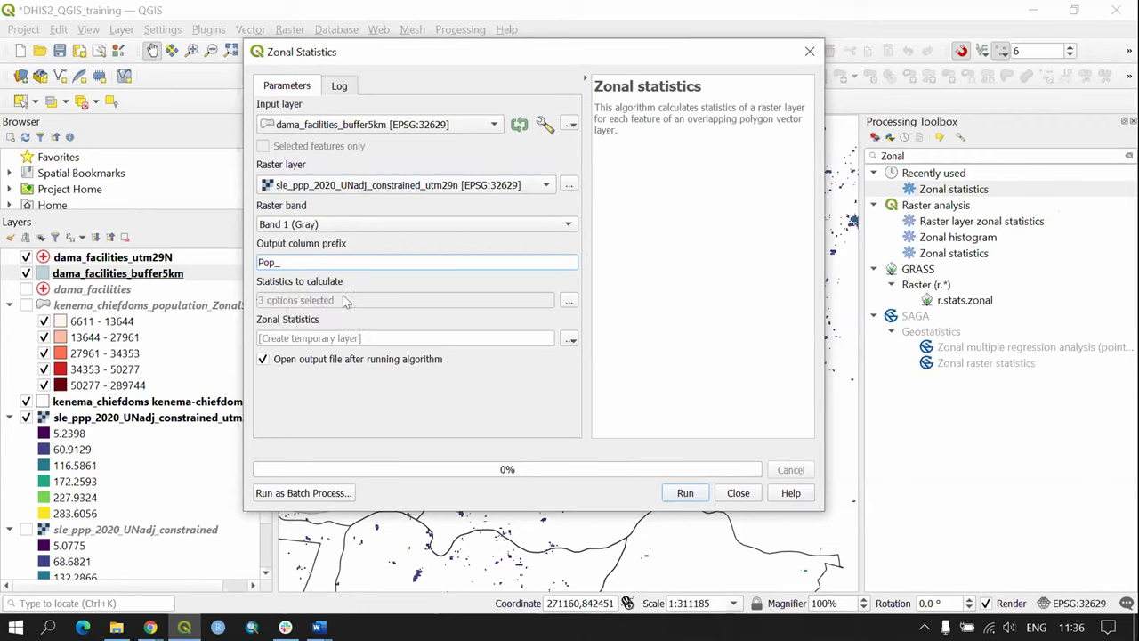
left_click(570, 339)
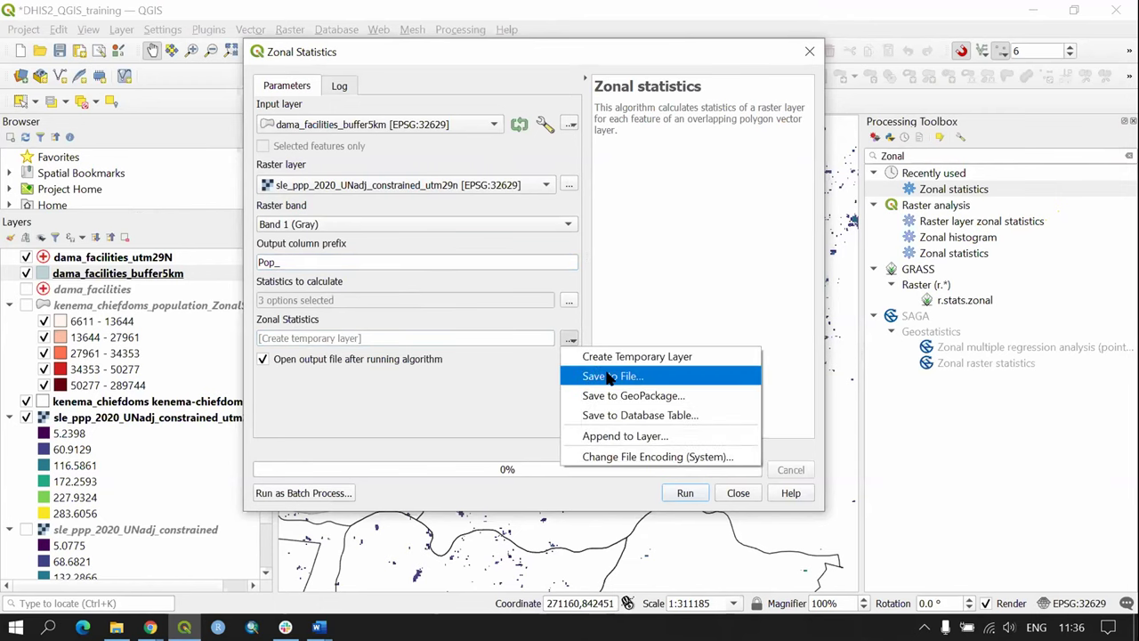
left_click(611, 376)
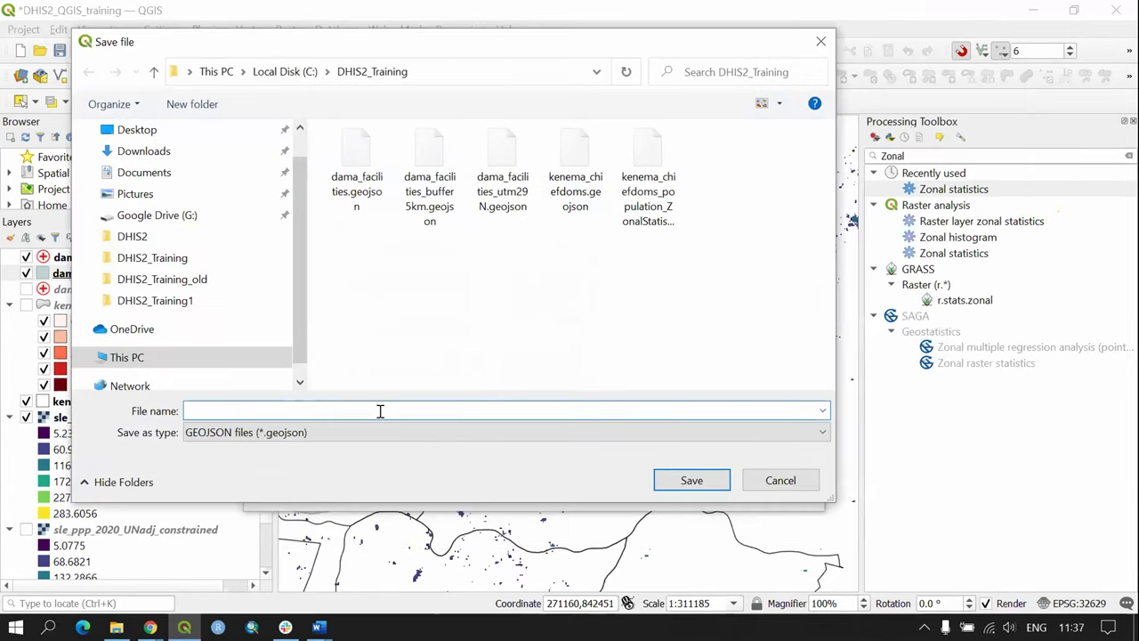
Step: Name the output dama_facilities_population_buffer.geojson and run Zonal Statistics
type("dama")
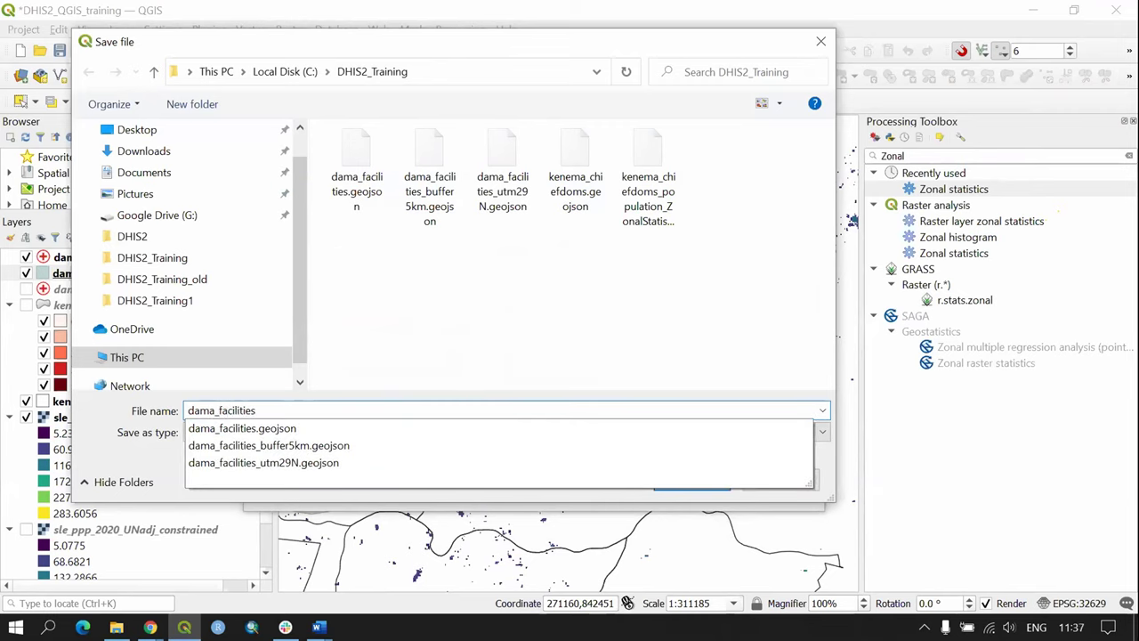
type("_facilities")
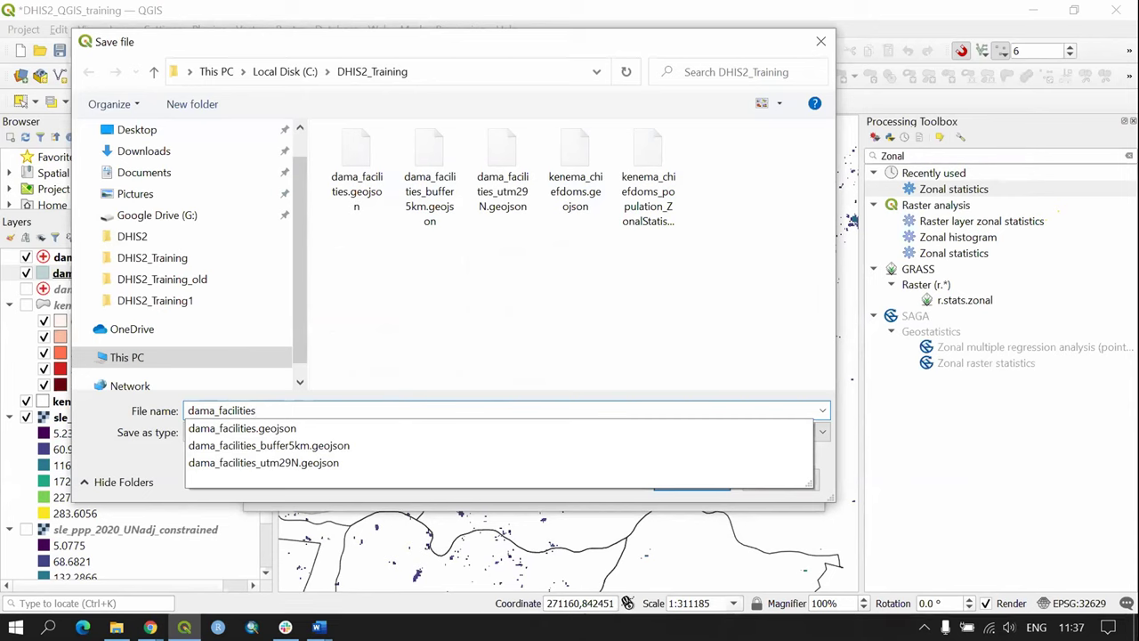
type("_population_buffer")
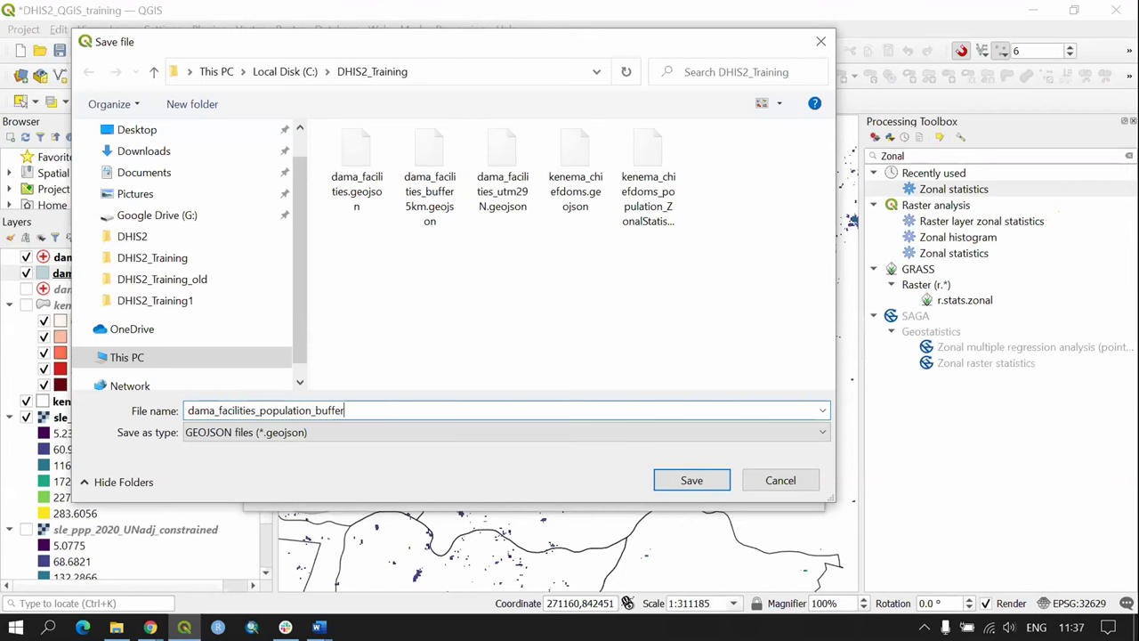
left_click(685, 479)
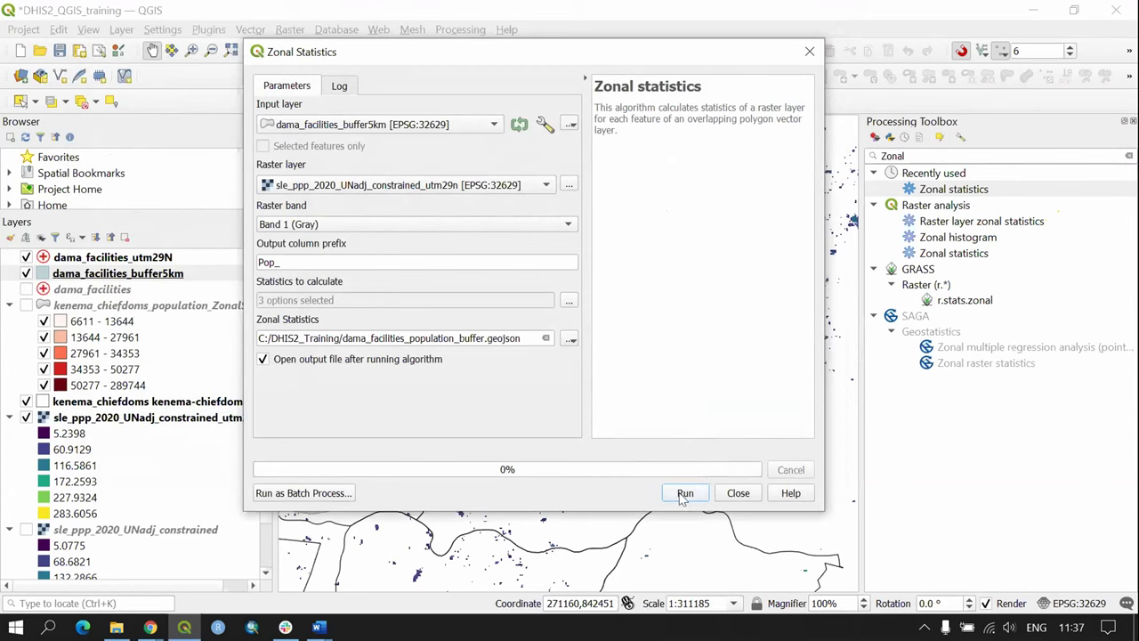
left_click(686, 493)
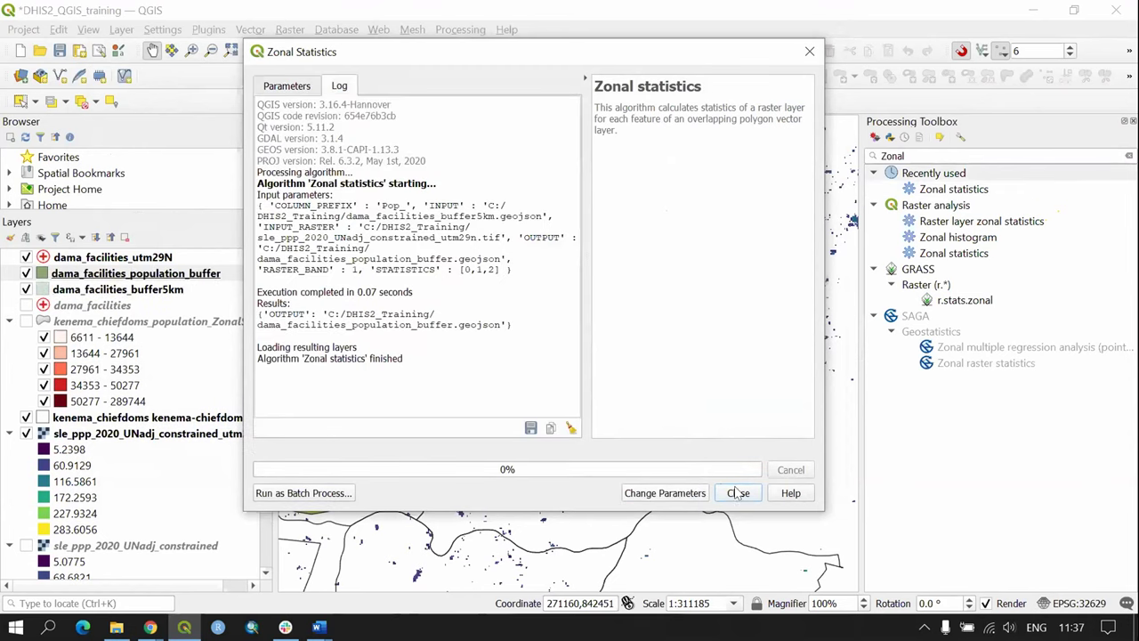
left_click(739, 490)
left_click_drag(528, 232, 661, 232)
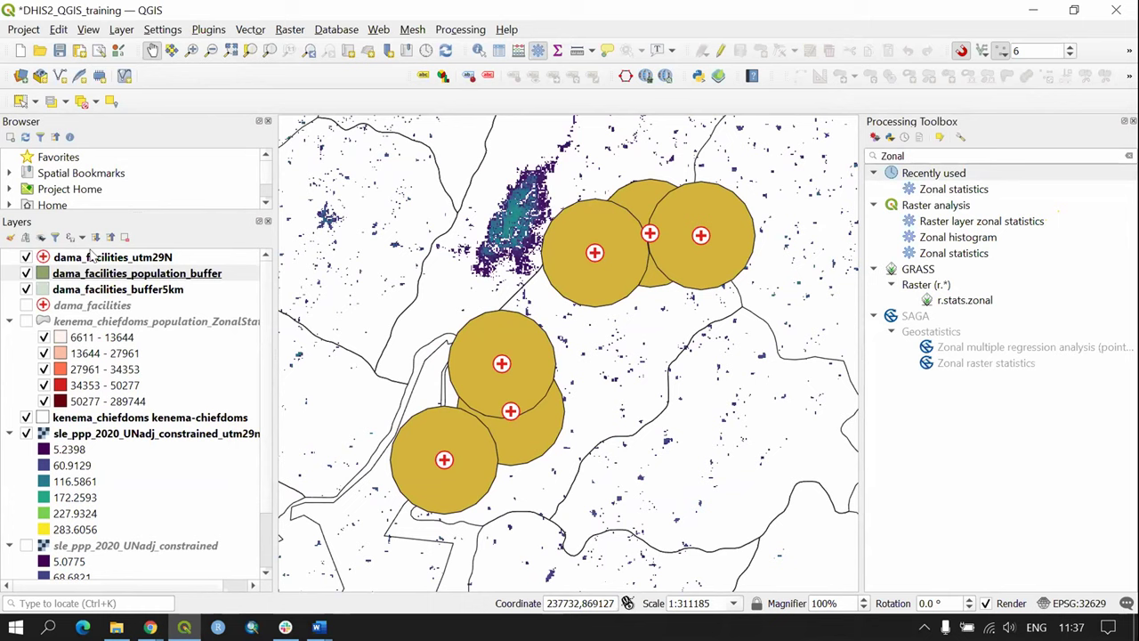
Step: Lower the dama_facilities_population_buffer fill opacity to about 30% and apply it
double_click(67, 277)
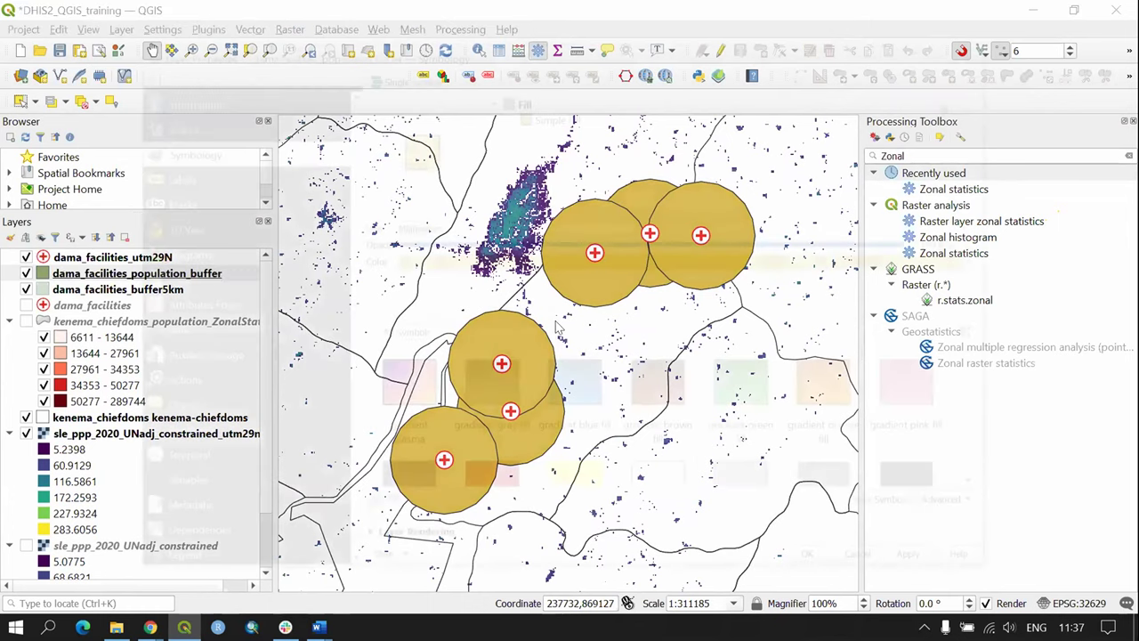
left_click_drag(927, 245, 553, 249)
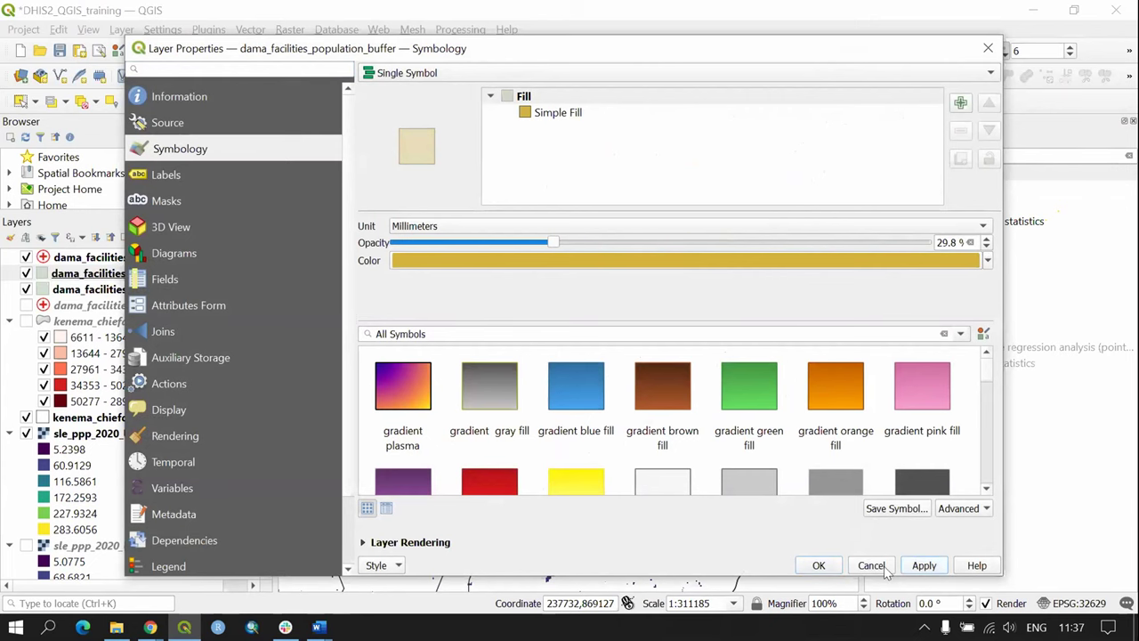
left_click(818, 569)
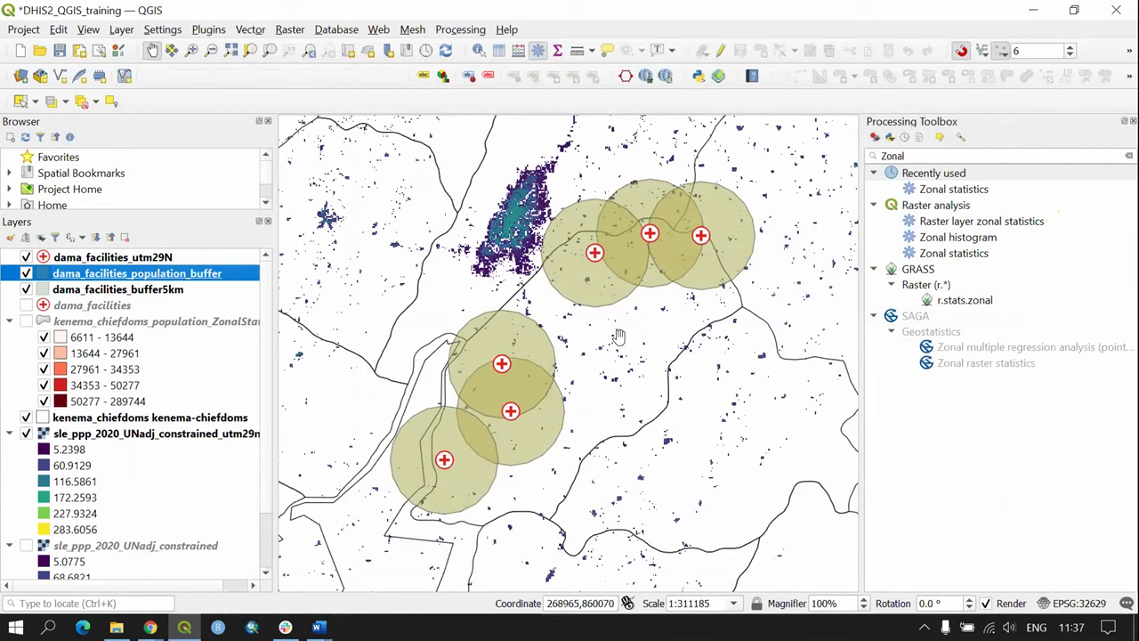
Step: Identify the Kpandebu CHC buffer and enlarge the results panel to show the Pop_ fields
left_click(479, 50)
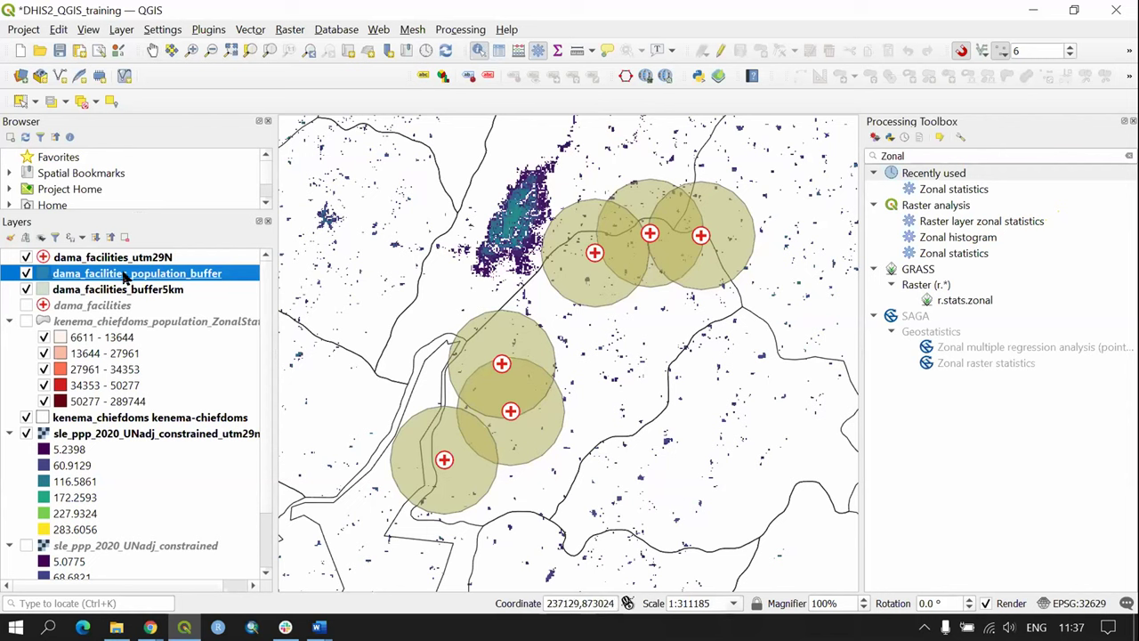
left_click(489, 330)
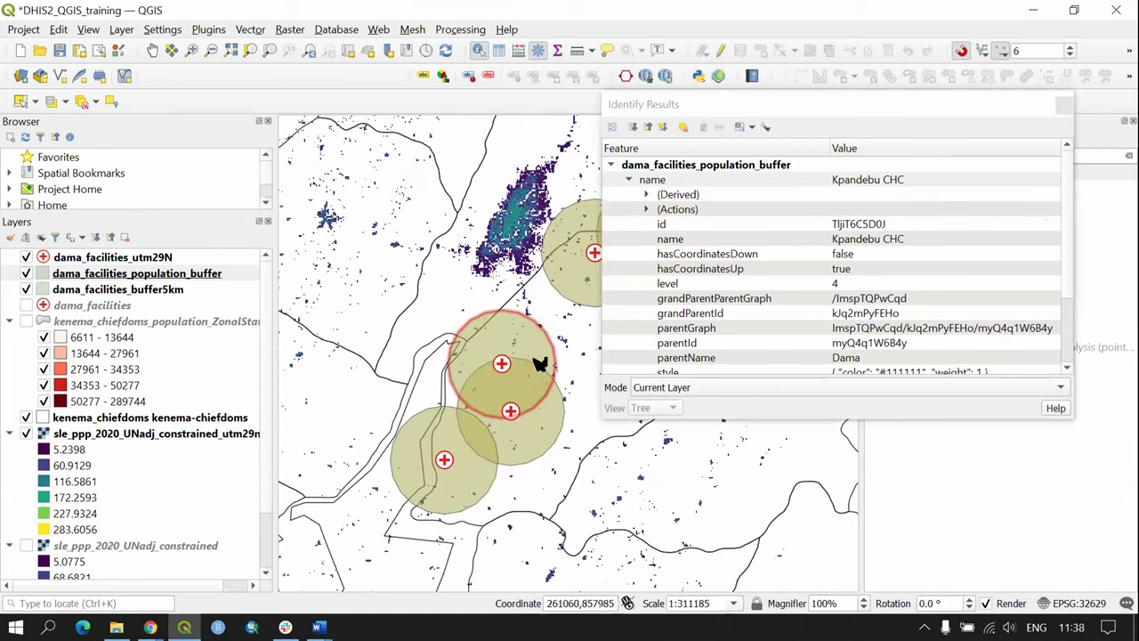
left_click(828, 420)
left_click_drag(828, 420, 827, 583)
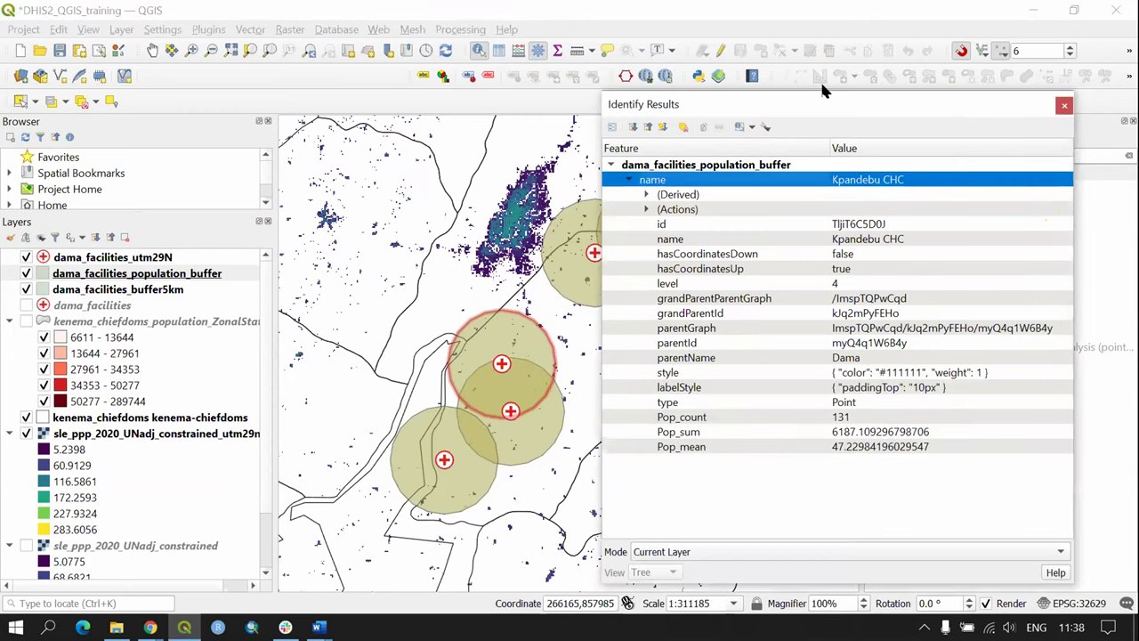
left_click_drag(824, 100, 819, 52)
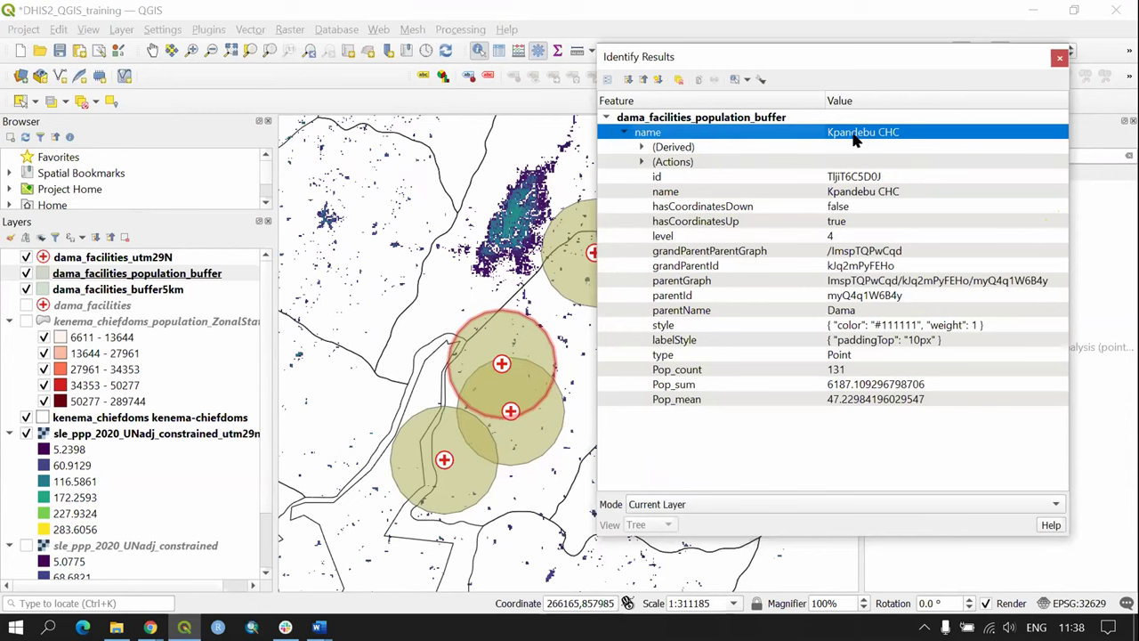
Step: Read Pop_count 131, Pop_sum about 6187 and Pop_mean about 47.2, then close the results
left_click(673, 388)
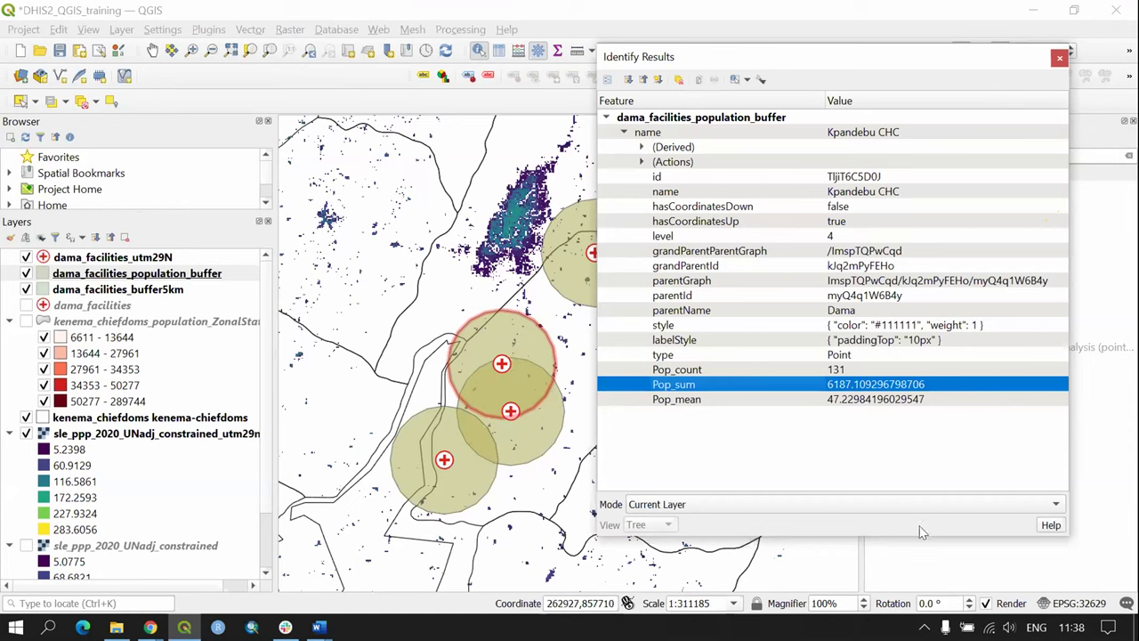
left_click(683, 371)
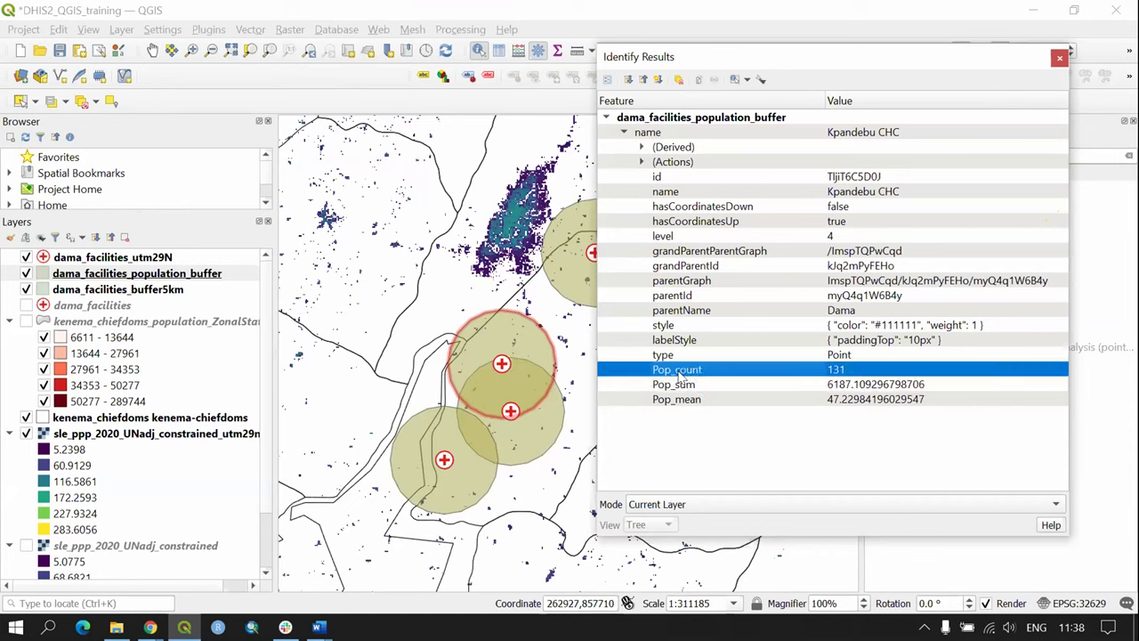
left_click(697, 405)
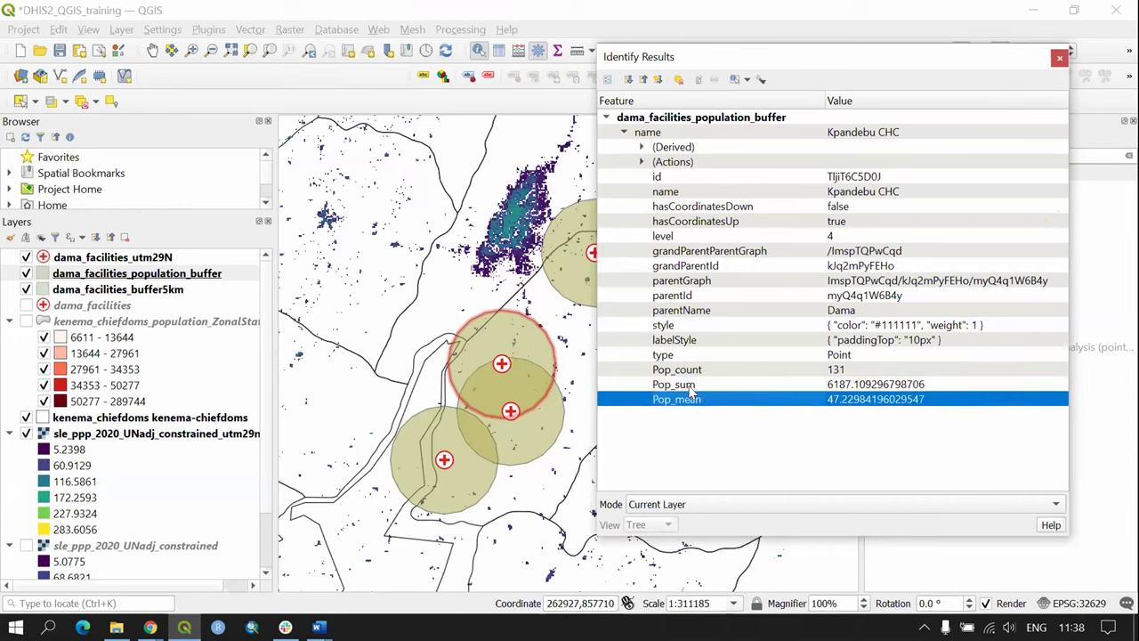
left_click(701, 377)
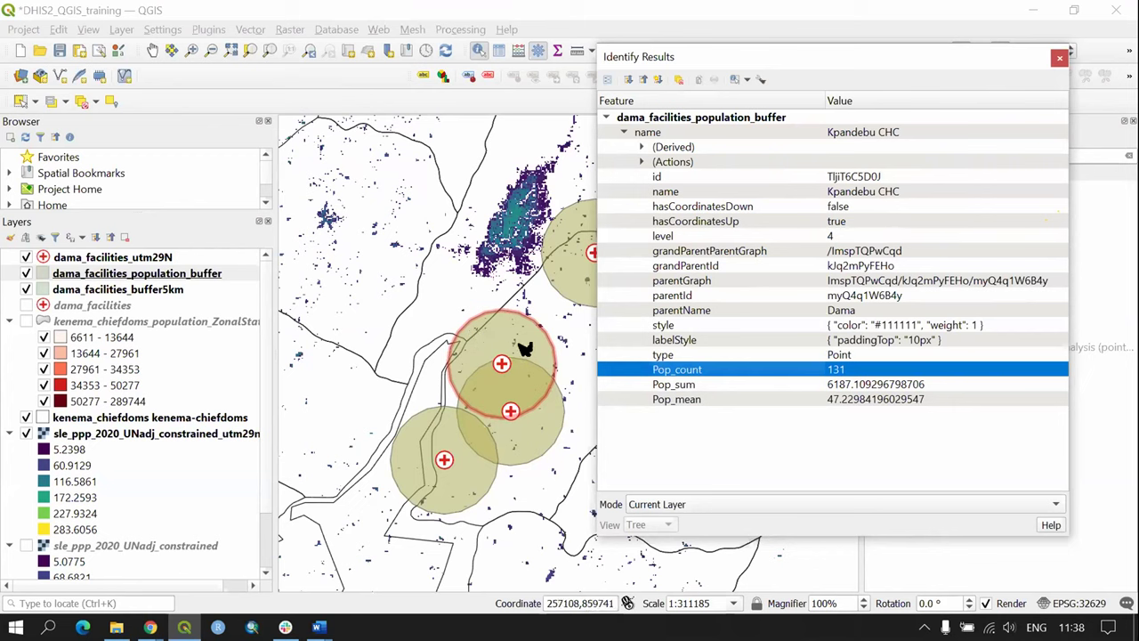
left_click(676, 384)
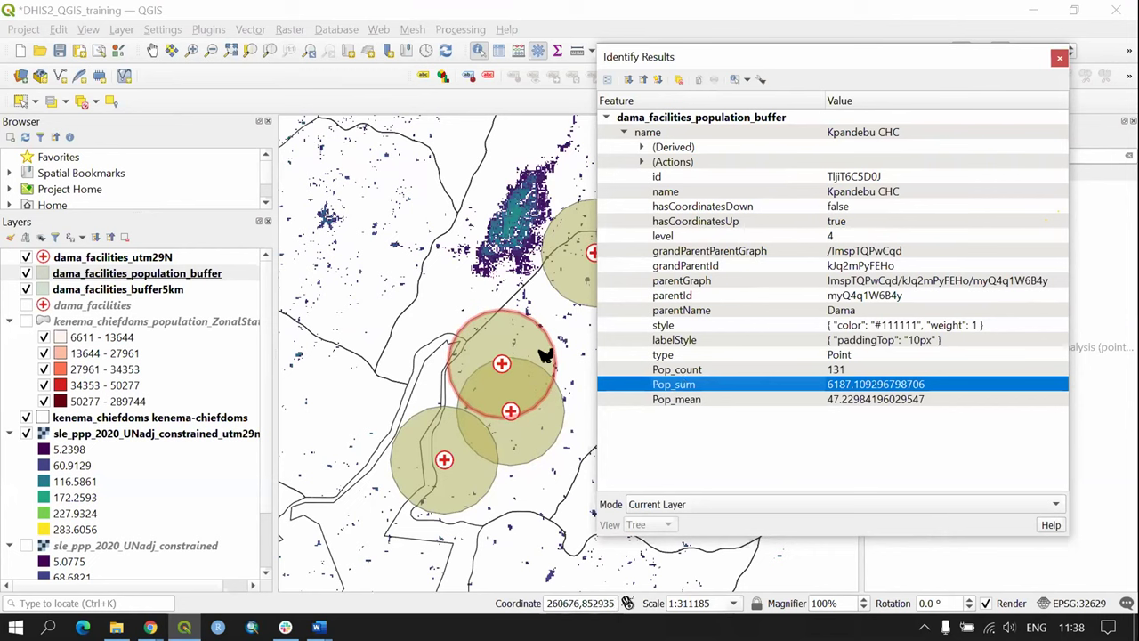
left_click(685, 403)
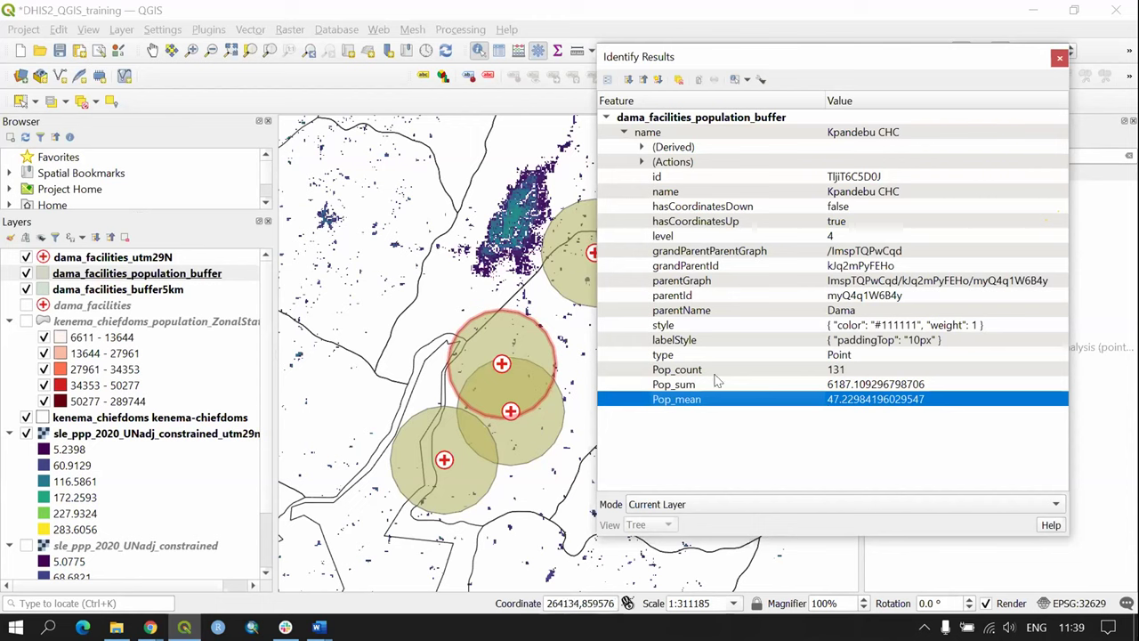
left_click(835, 372)
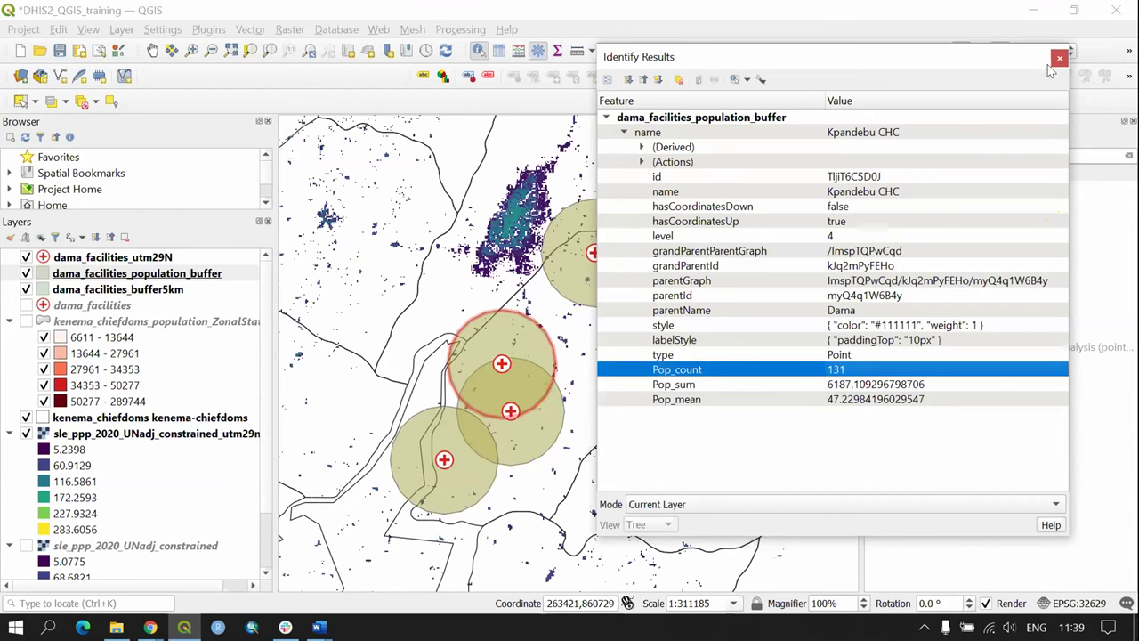
left_click(1059, 59)
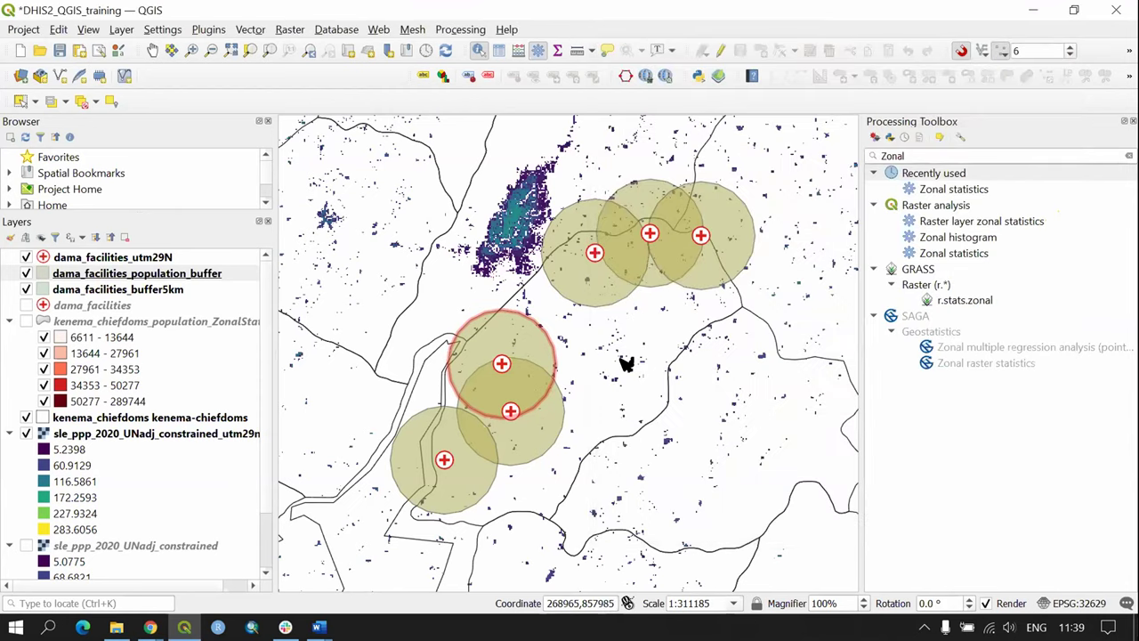
Step: Open the population buffer layer's attribute table and deselect all columns
right_click(174, 276)
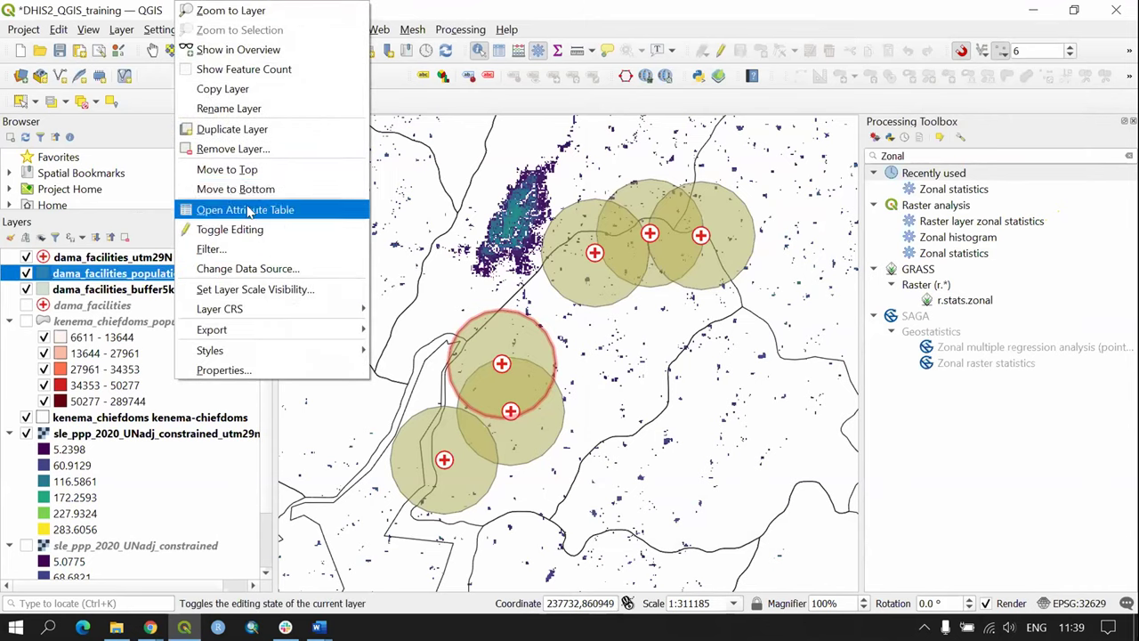
left_click(249, 210)
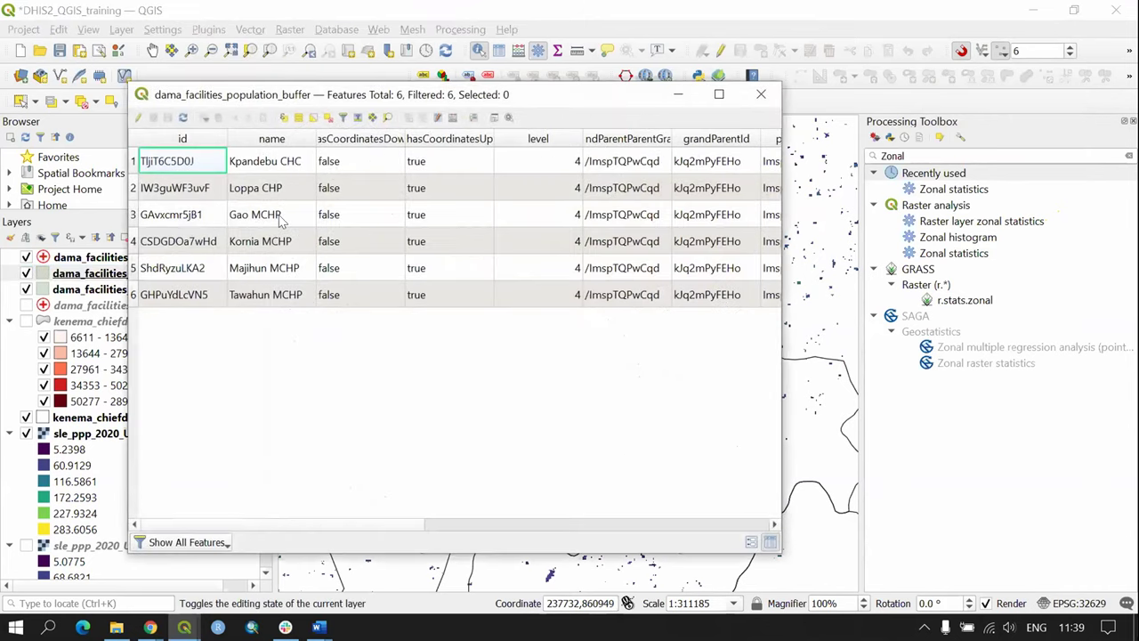
left_click(440, 117)
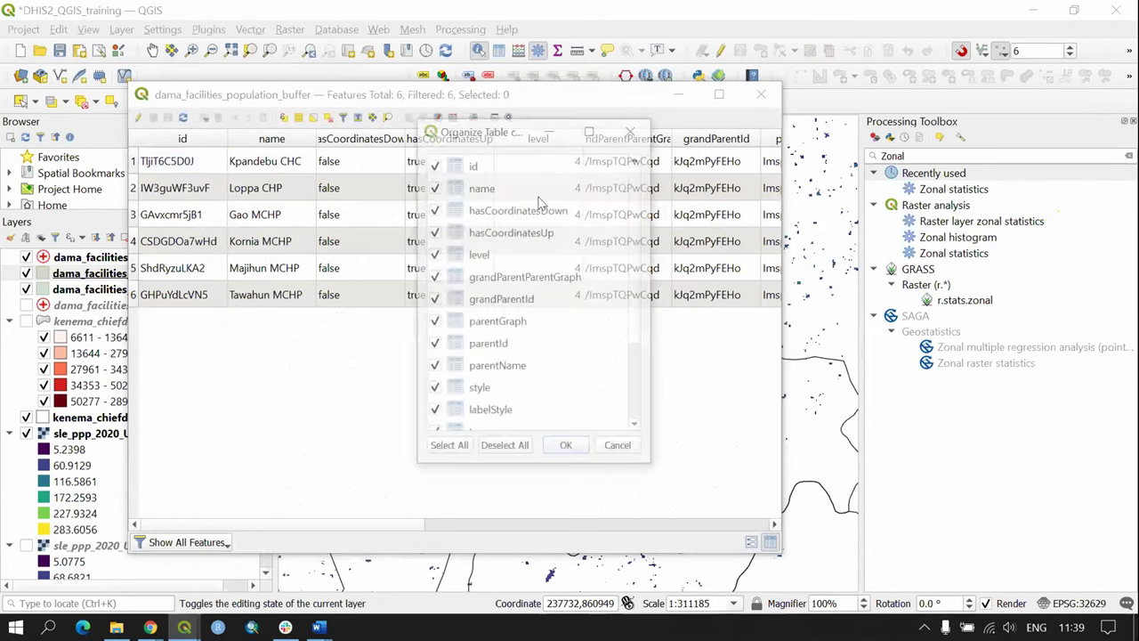
left_click(500, 448)
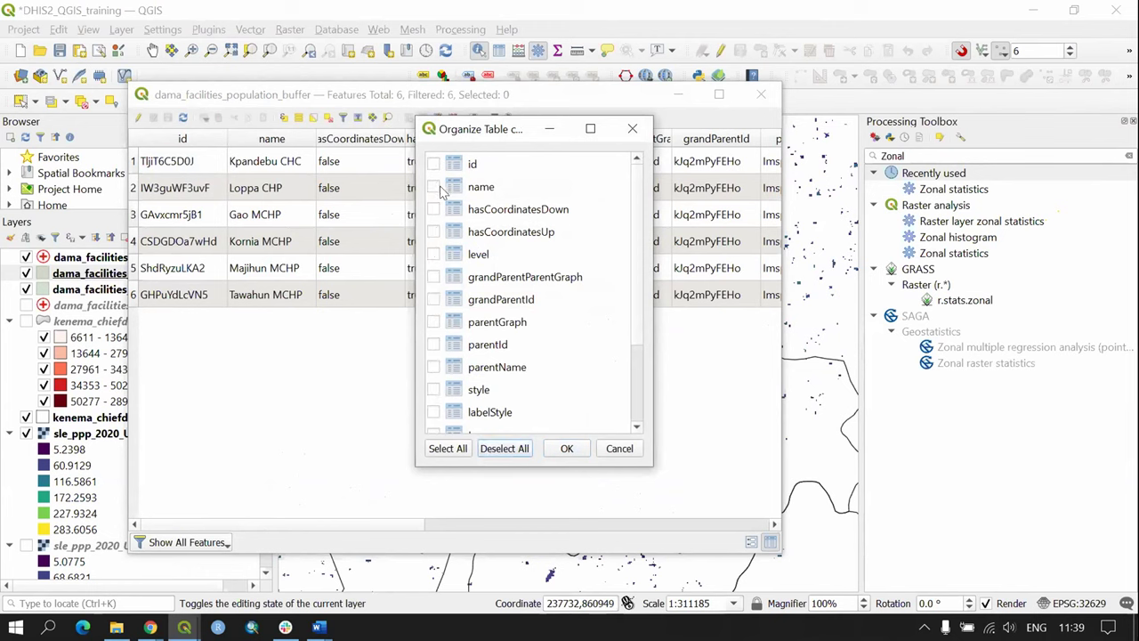
Step: Show only name, Pop_count, Pop_sum and Pop_mean, sort by Pop_sum, then close the table
left_click(434, 187)
scroll(436, 267, "down", 2)
left_click(434, 345)
left_click(434, 367)
left_click(433, 389)
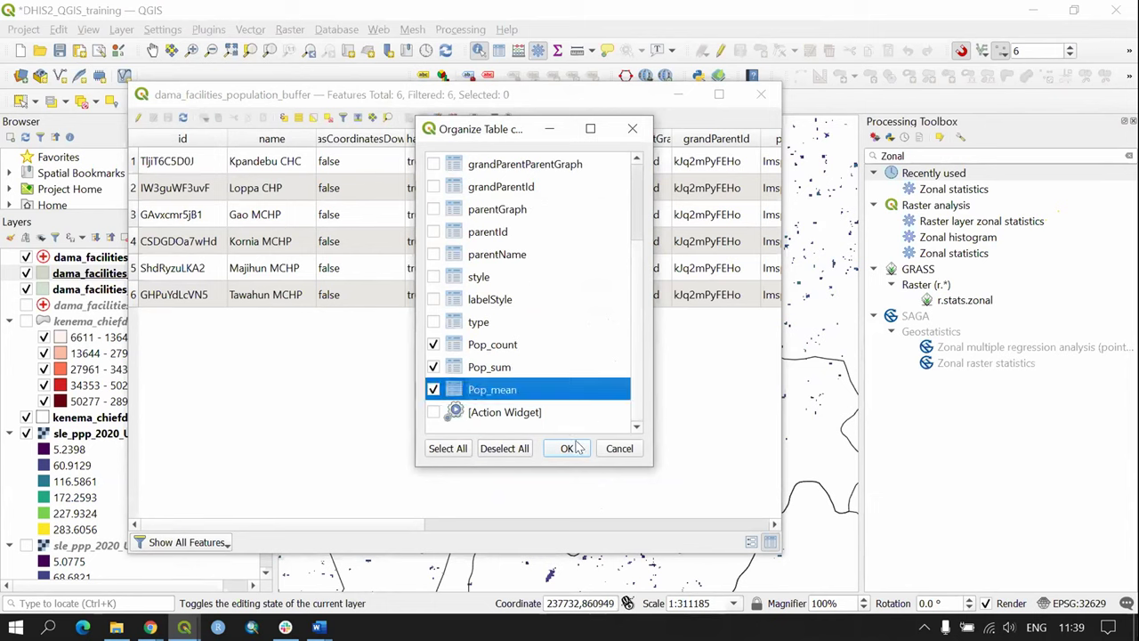
left_click(570, 448)
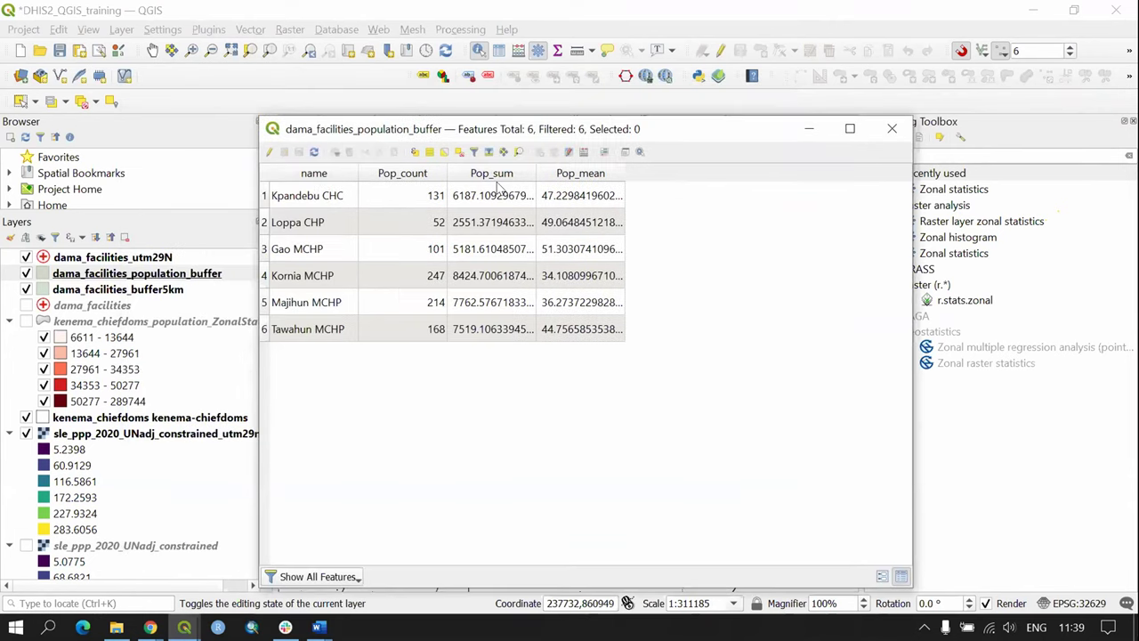
left_click(501, 173)
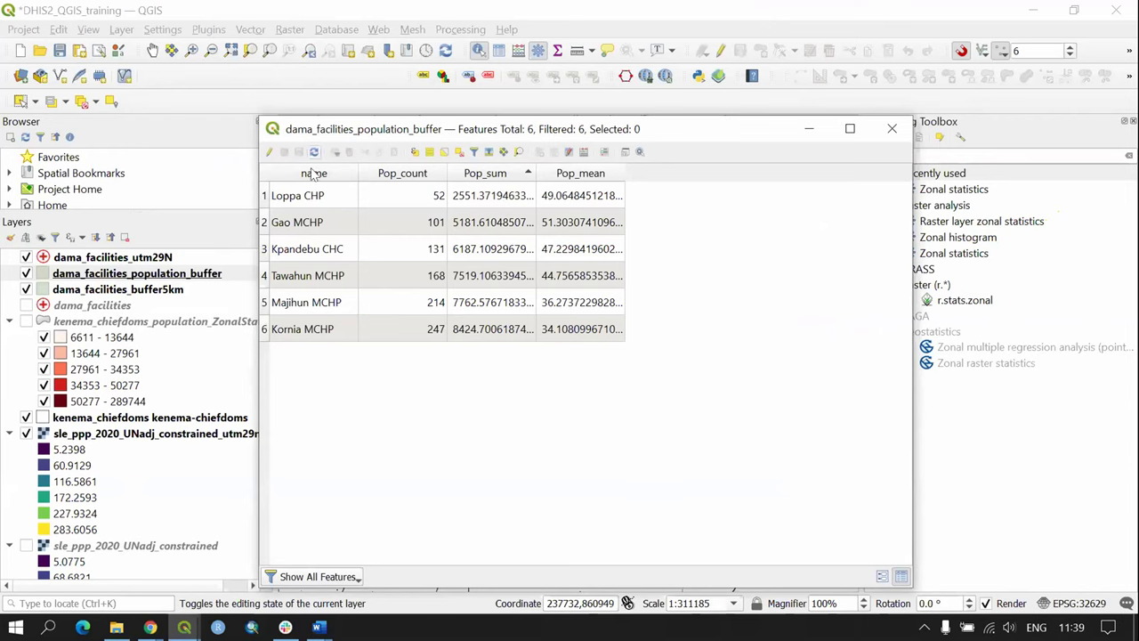
left_click(892, 129)
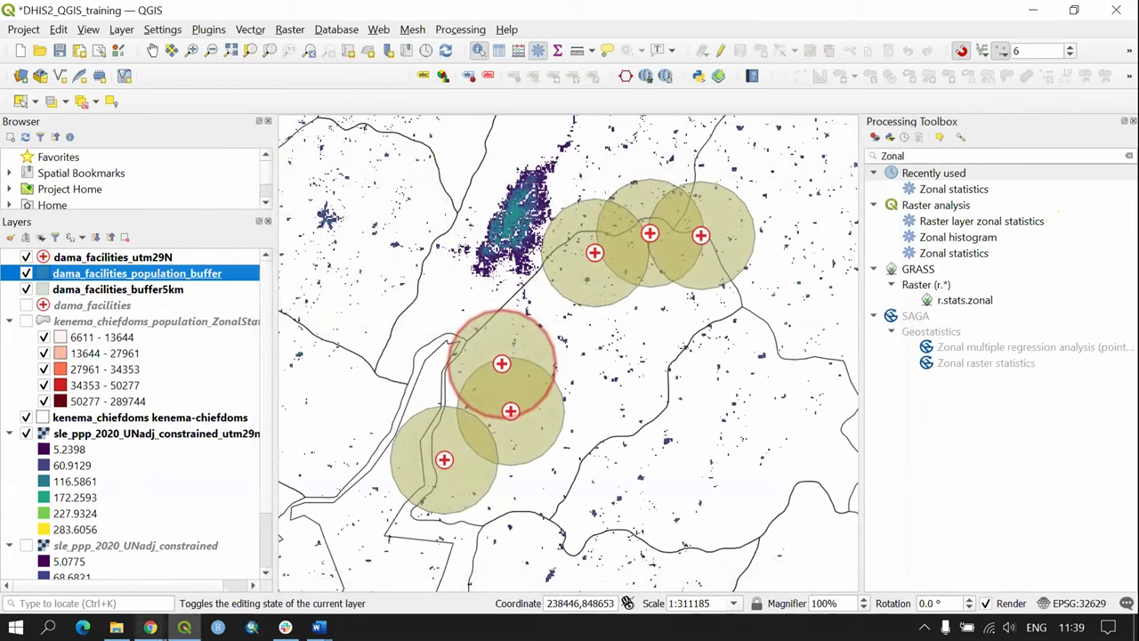
Step: Present slide 39, 'Exercise 4: Population living around facilities', from the GIS Workshop deck
mouse_move(150, 627)
left_click(441, 548)
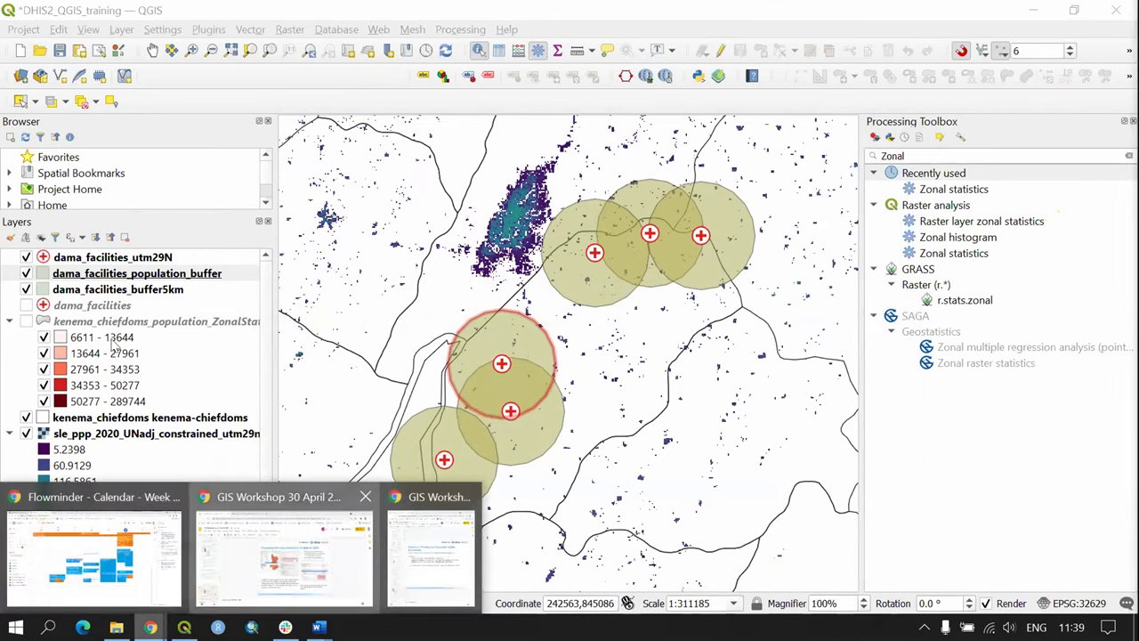
left_click(283, 548)
scroll(81, 494, "down", 5)
left_click(81, 516)
left_click(977, 114)
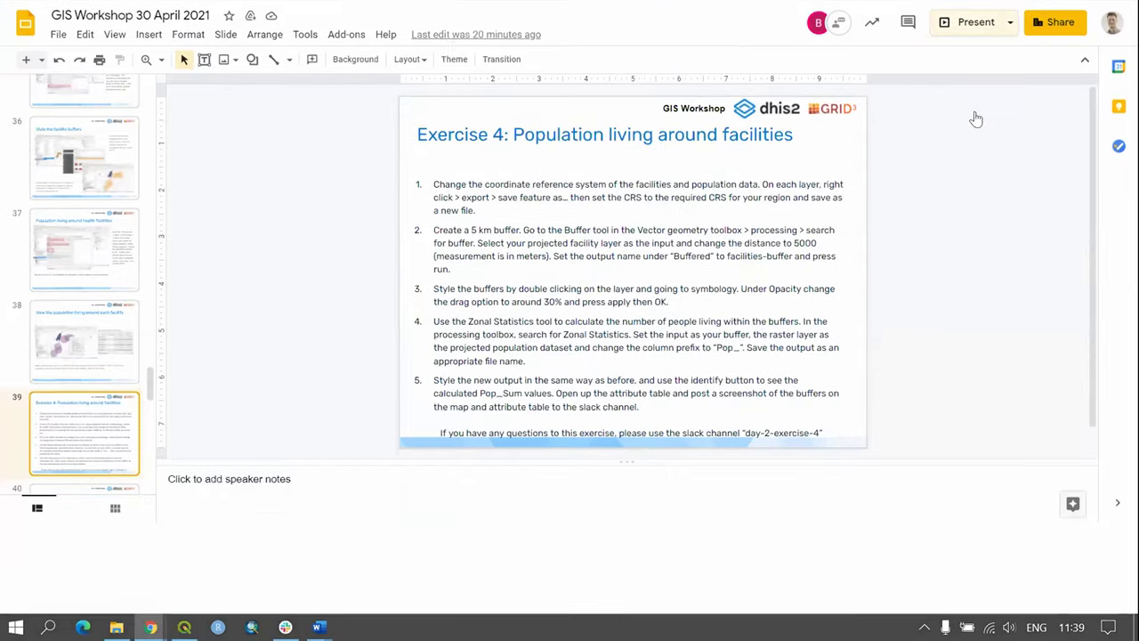
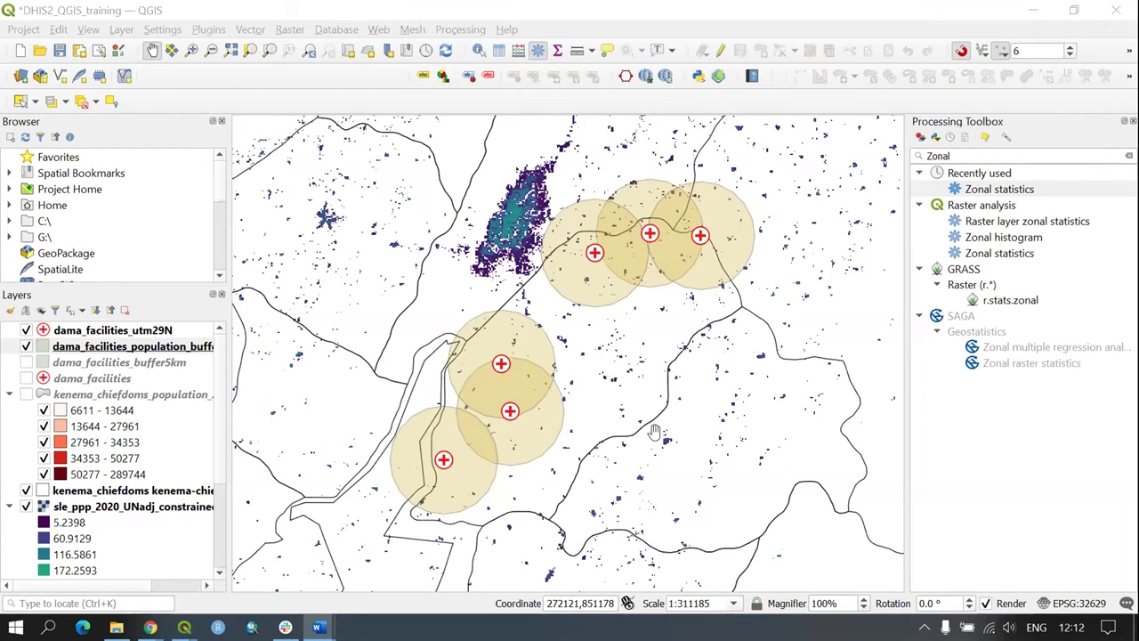
Step: Show the Dama facilities with their 5 km population buffer circles over the sle_ppp_2020 raster
left_click_drag(649, 434, 649, 435)
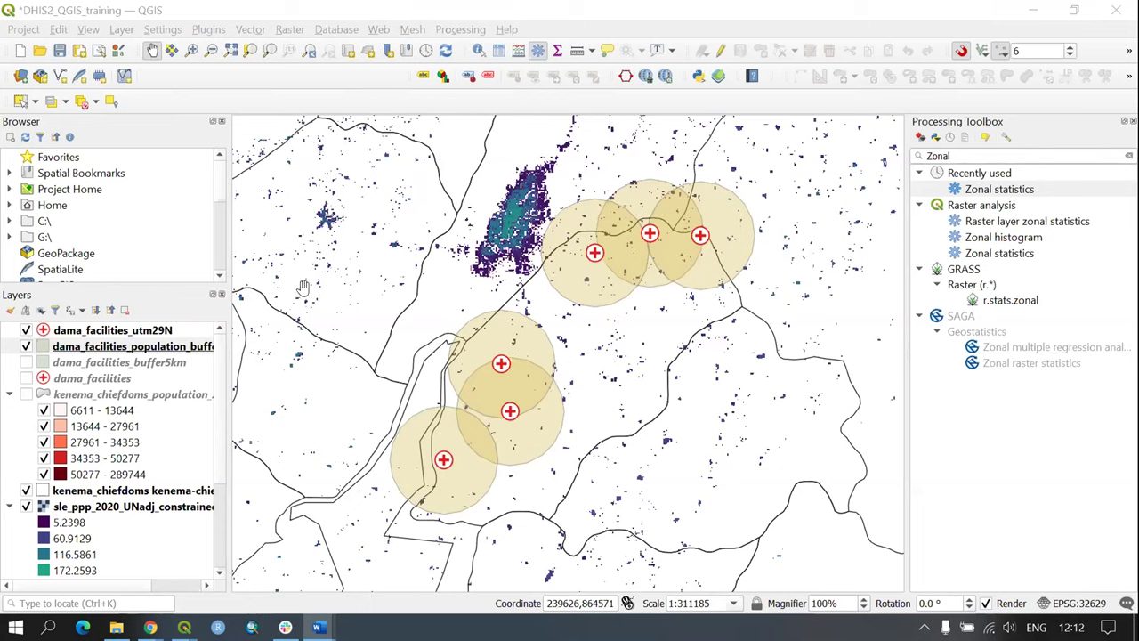
left_click(208, 31)
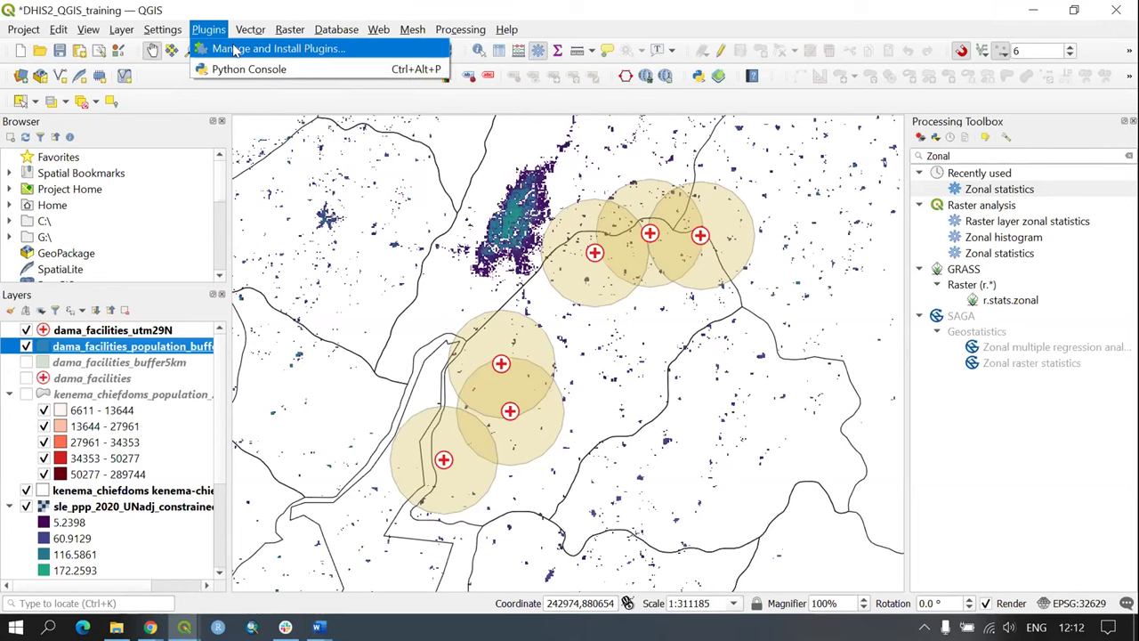
left_click(234, 50)
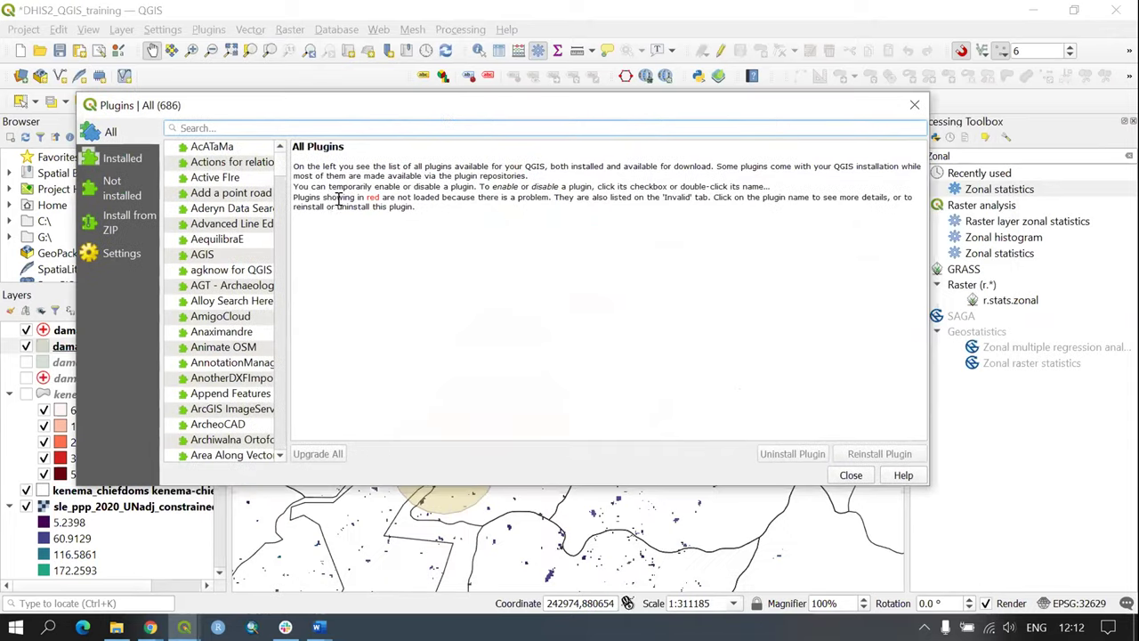
left_click_drag(290, 223, 432, 228)
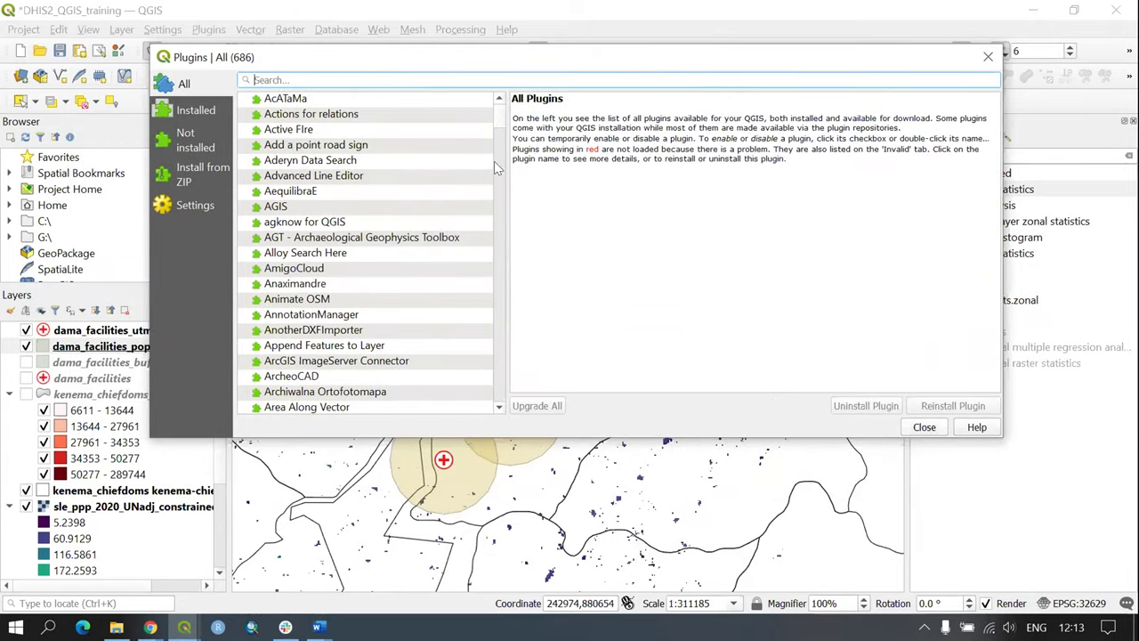
left_click_drag(497, 169, 501, 197)
scroll(501, 198, "up", 20)
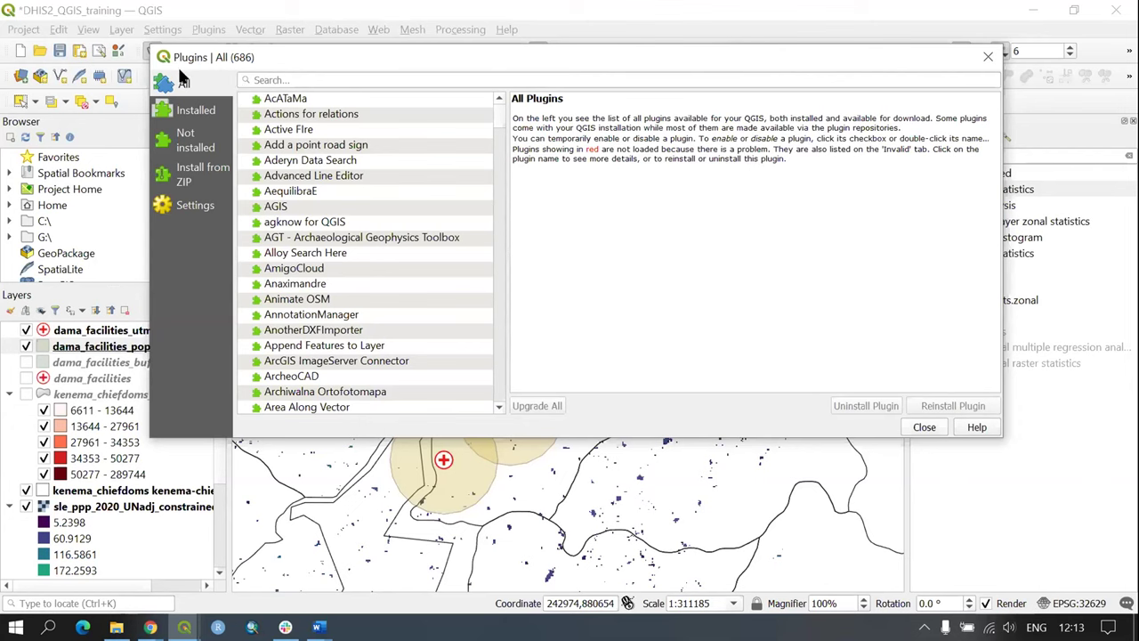
left_click(286, 78)
type("ORS")
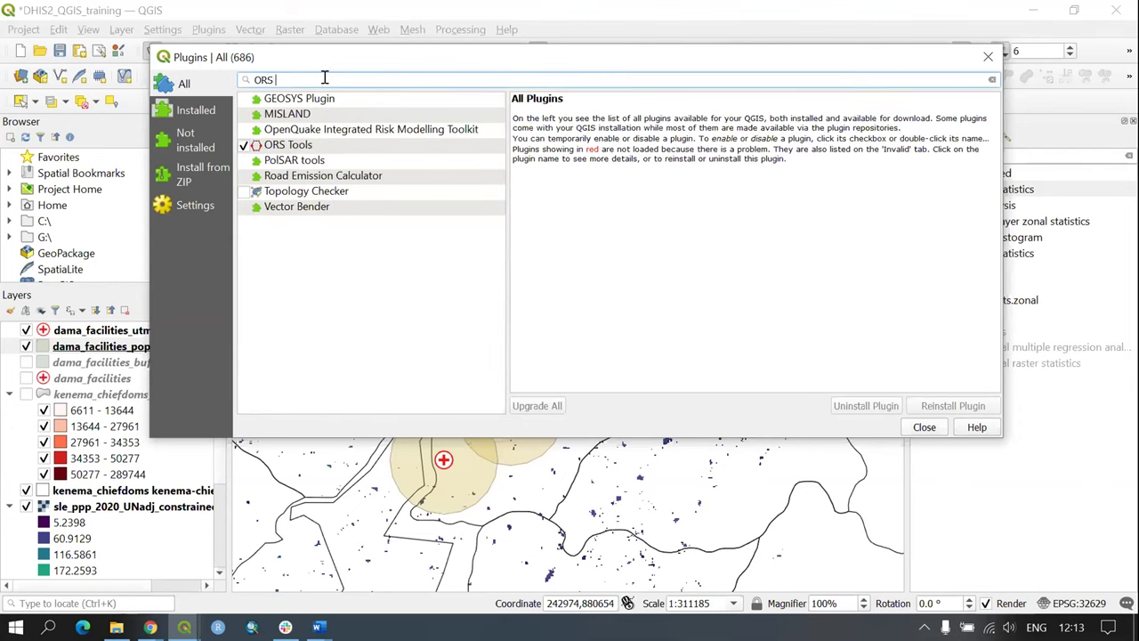
type(" Tools")
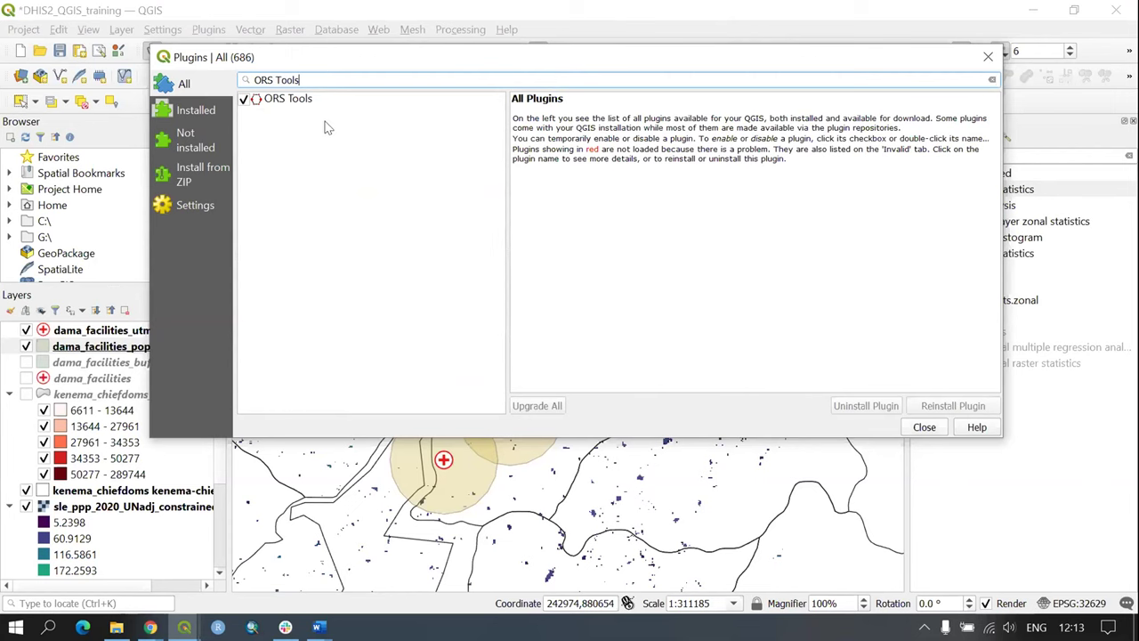
left_click(290, 99)
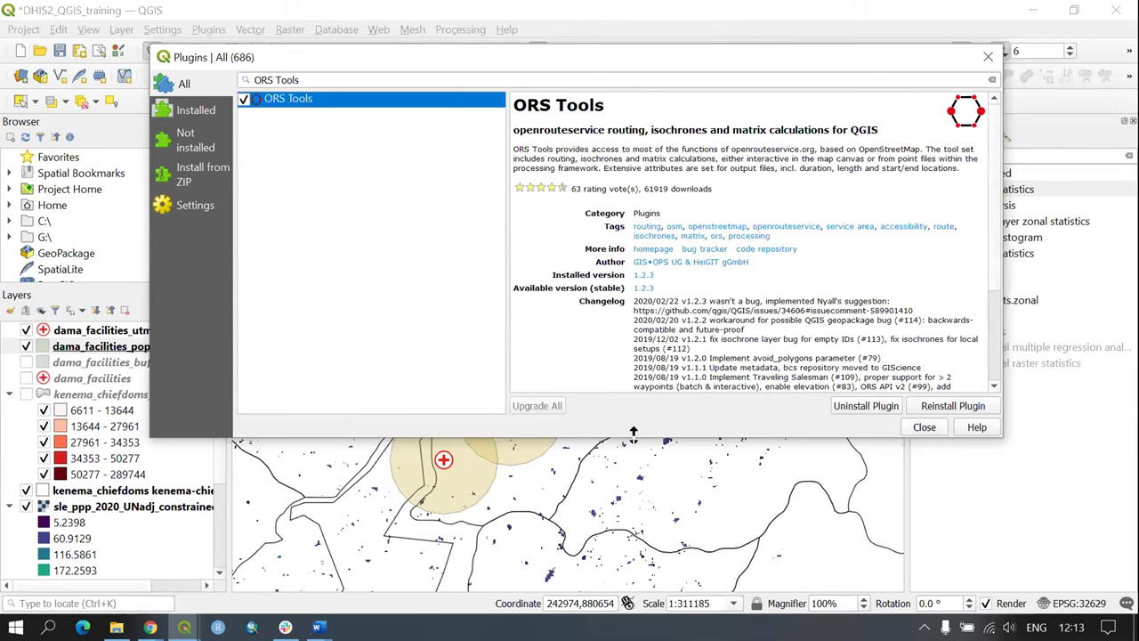
left_click_drag(633, 433, 634, 573)
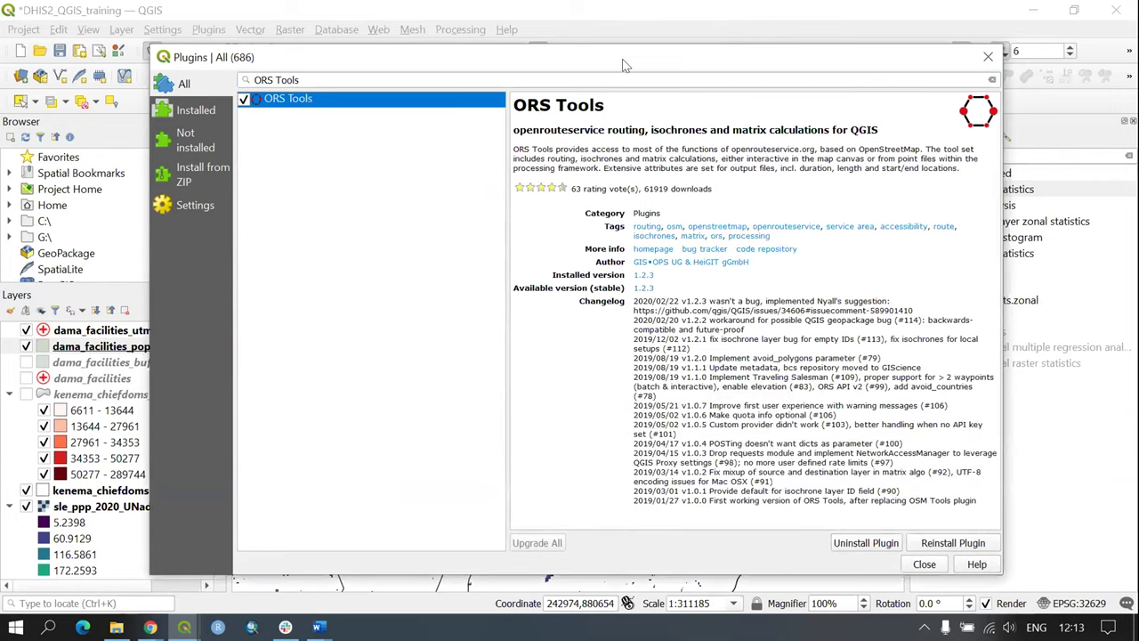
left_click_drag(621, 61, 585, 28)
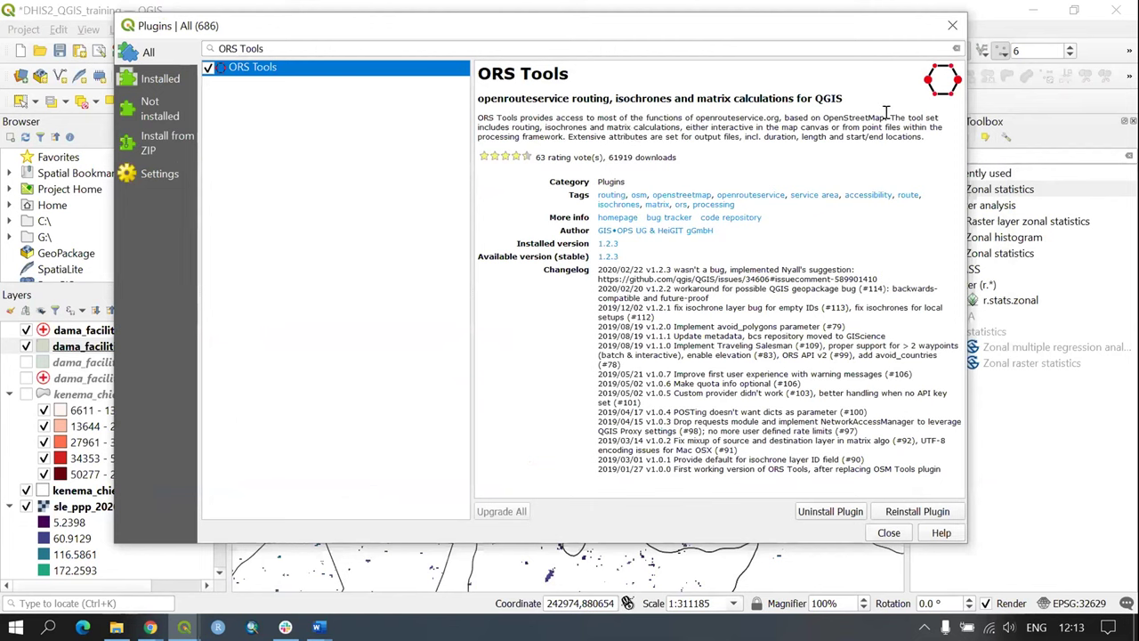
left_click_drag(882, 116, 823, 117)
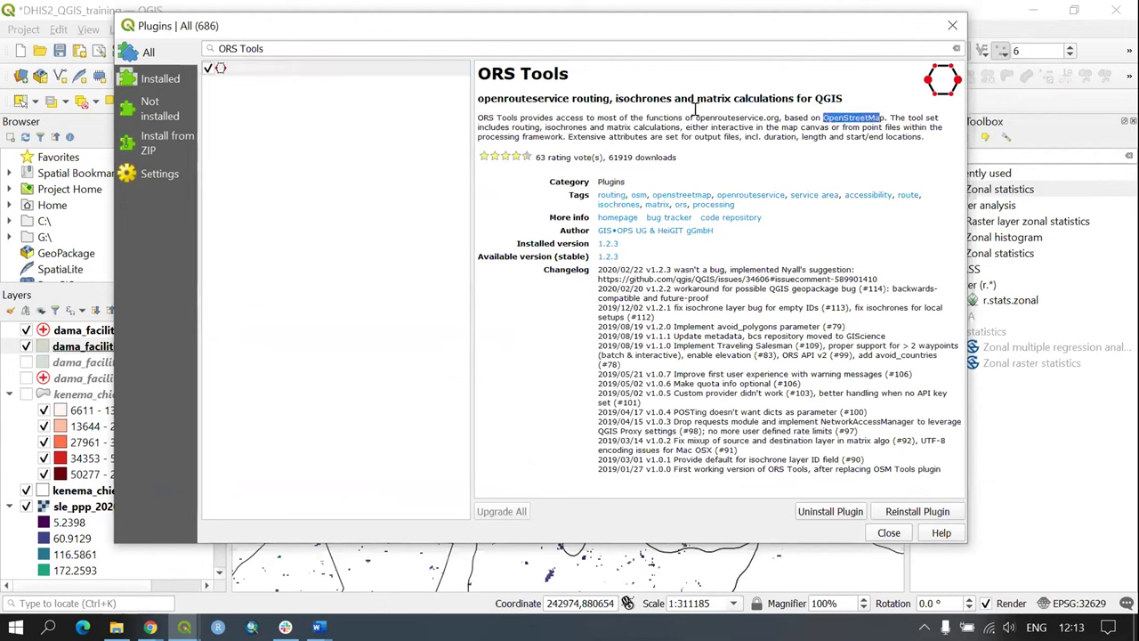
left_click_drag(888, 116, 826, 119)
left_click(830, 147)
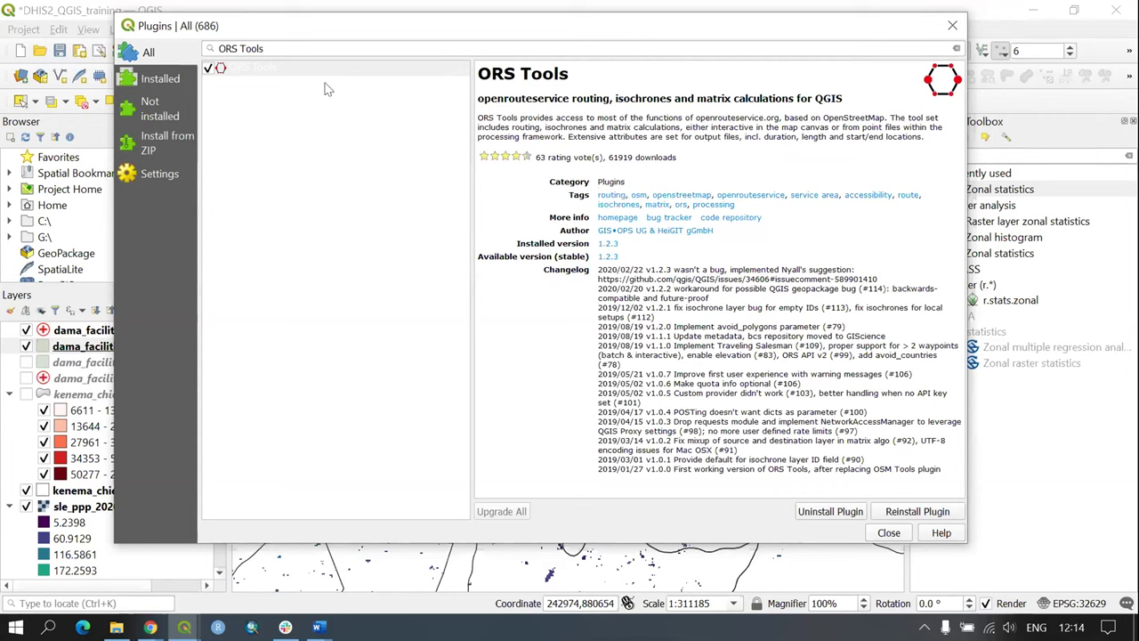
left_click(227, 69)
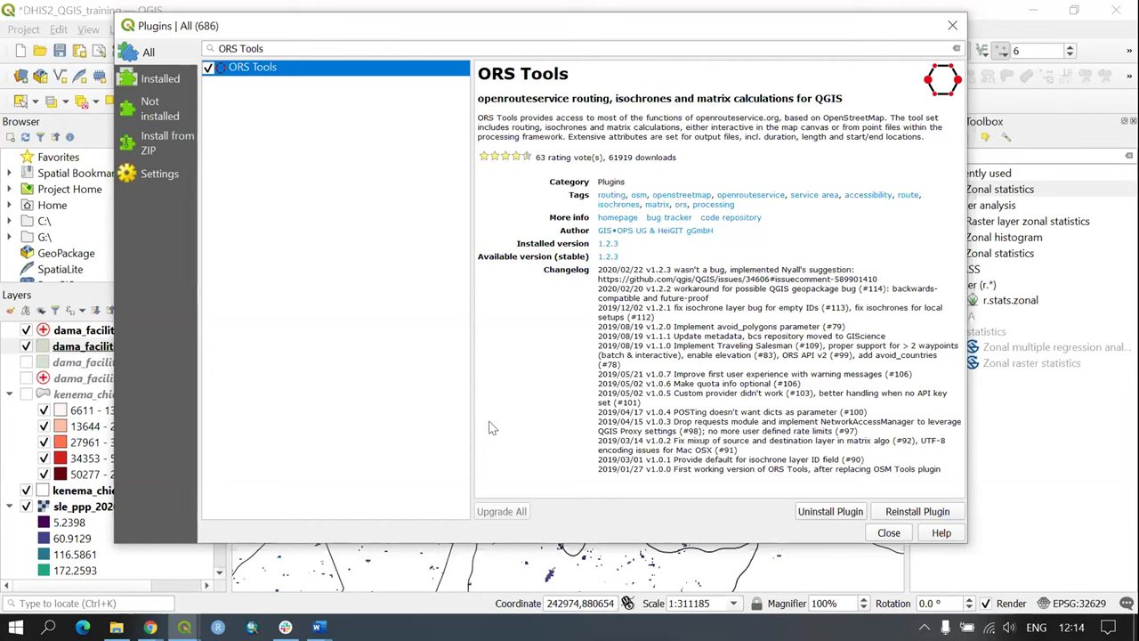
left_click(887, 534)
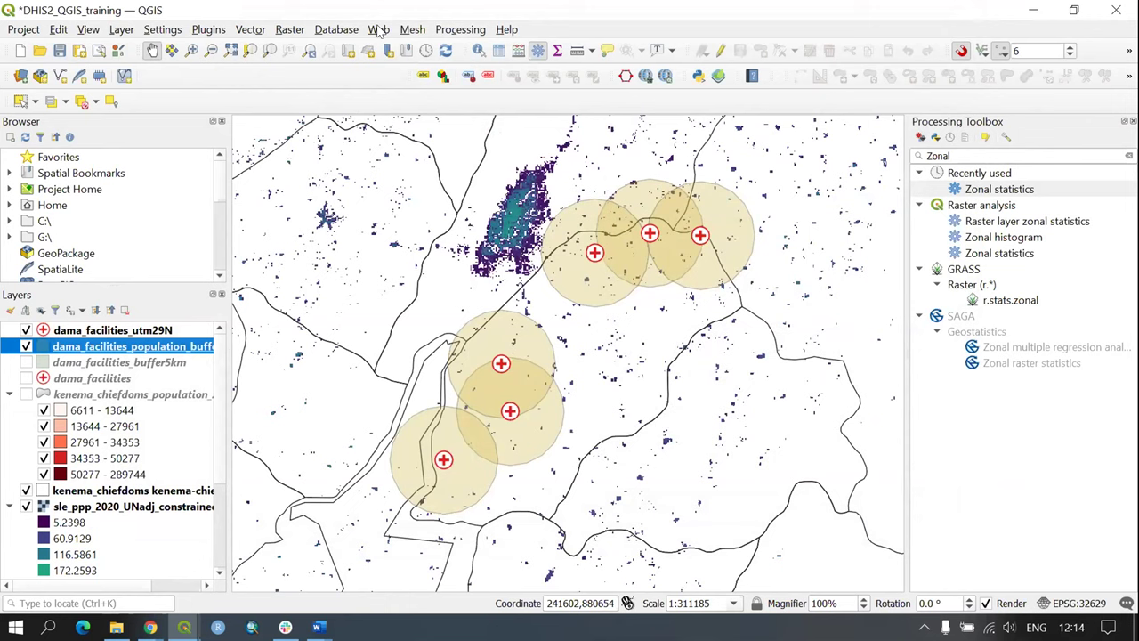
Step: Open the ORS Tools Provider Settings, widen the dialog and select the full API key
left_click(379, 29)
mouse_move(397, 51)
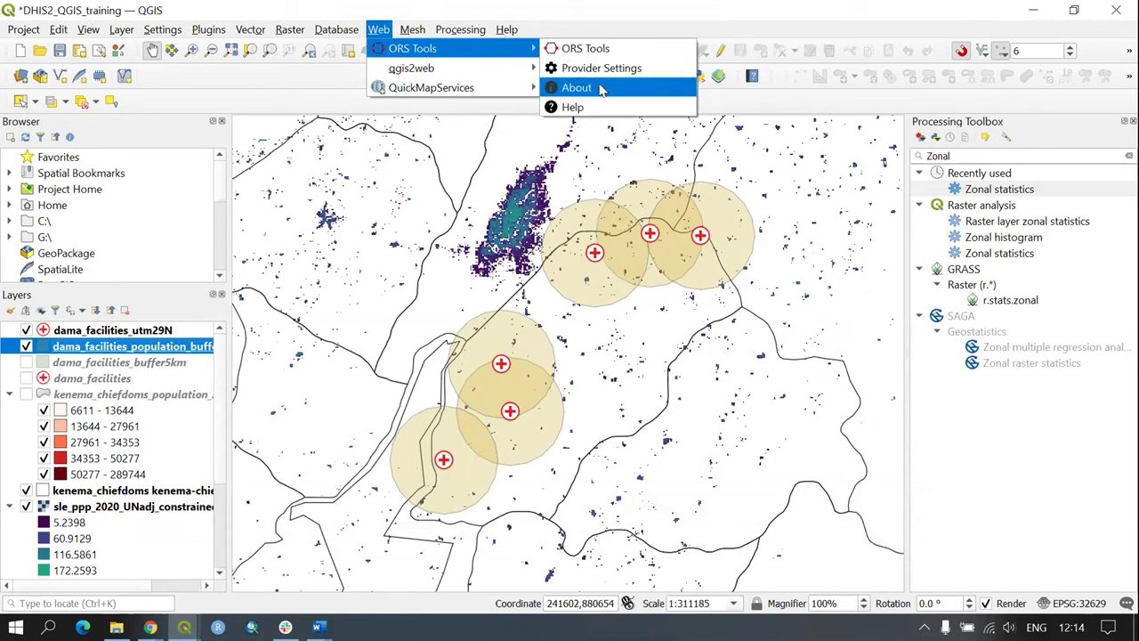
left_click(602, 73)
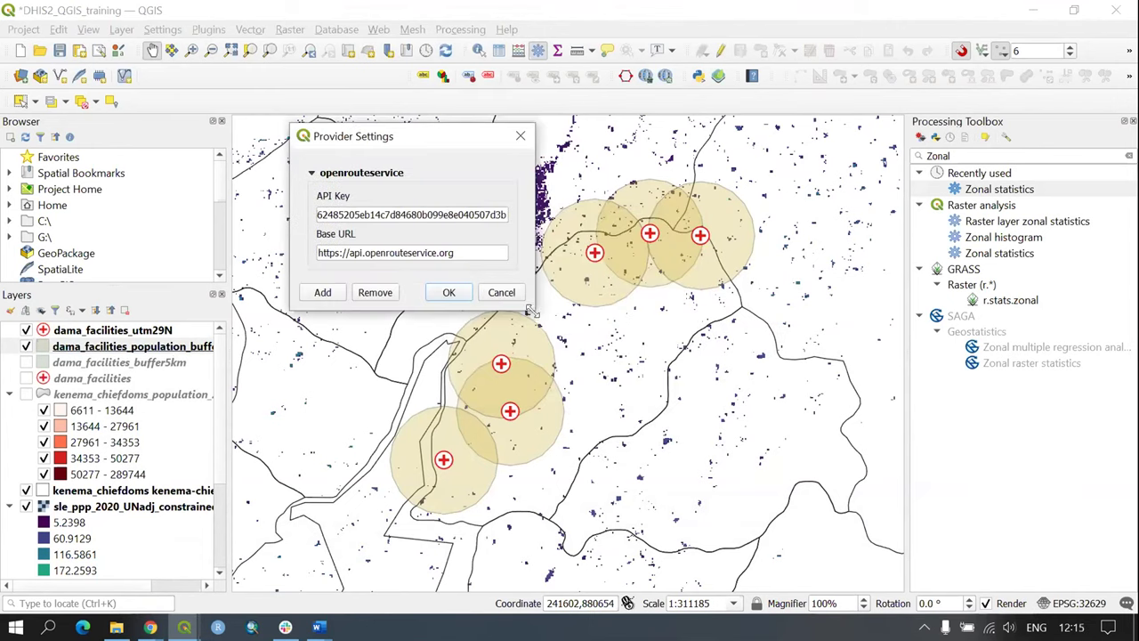
left_click_drag(532, 311, 900, 312)
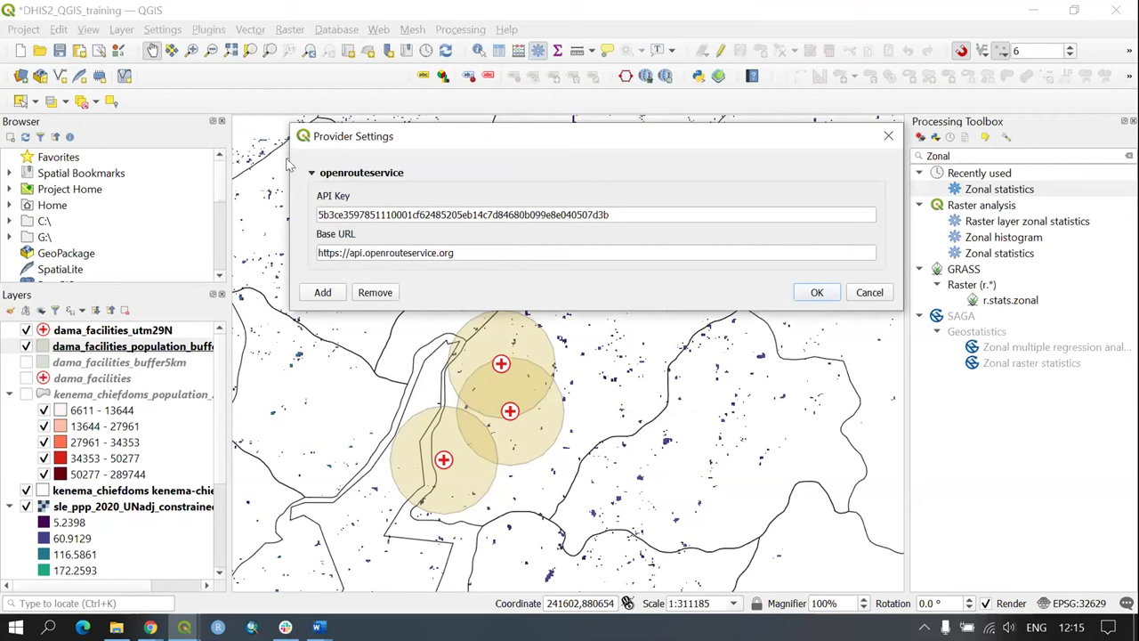
left_click_drag(315, 214, 655, 214)
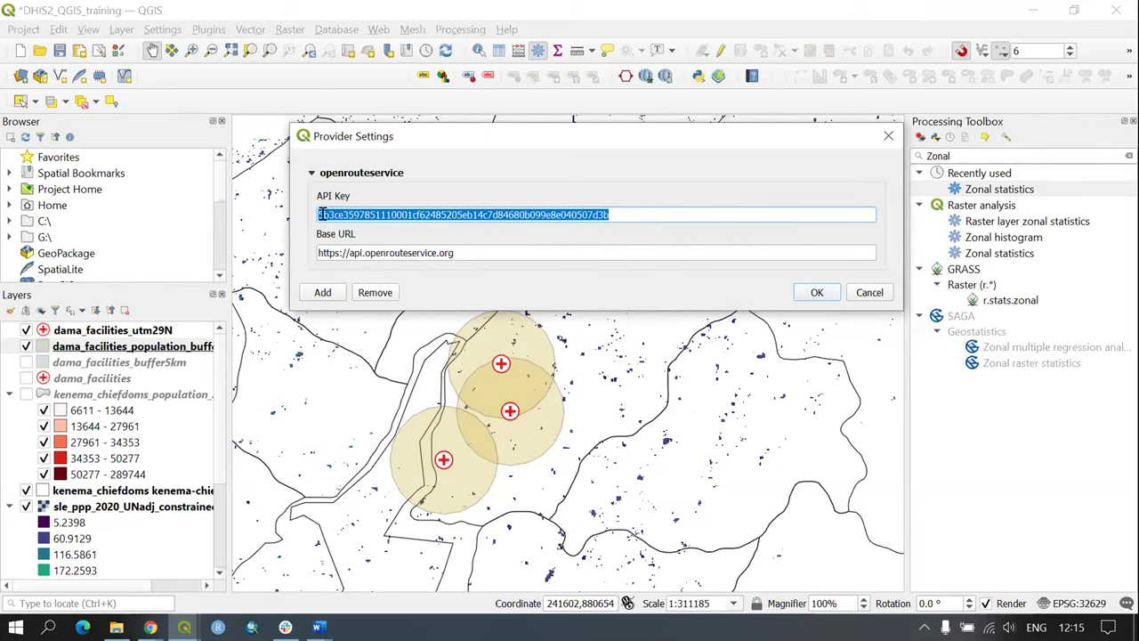
left_click(632, 214)
left_click_drag(635, 214, 308, 210)
Step: Save the provider settings, hide the Processing Toolbox and population buffer layer, and recentre the map
left_click(818, 292)
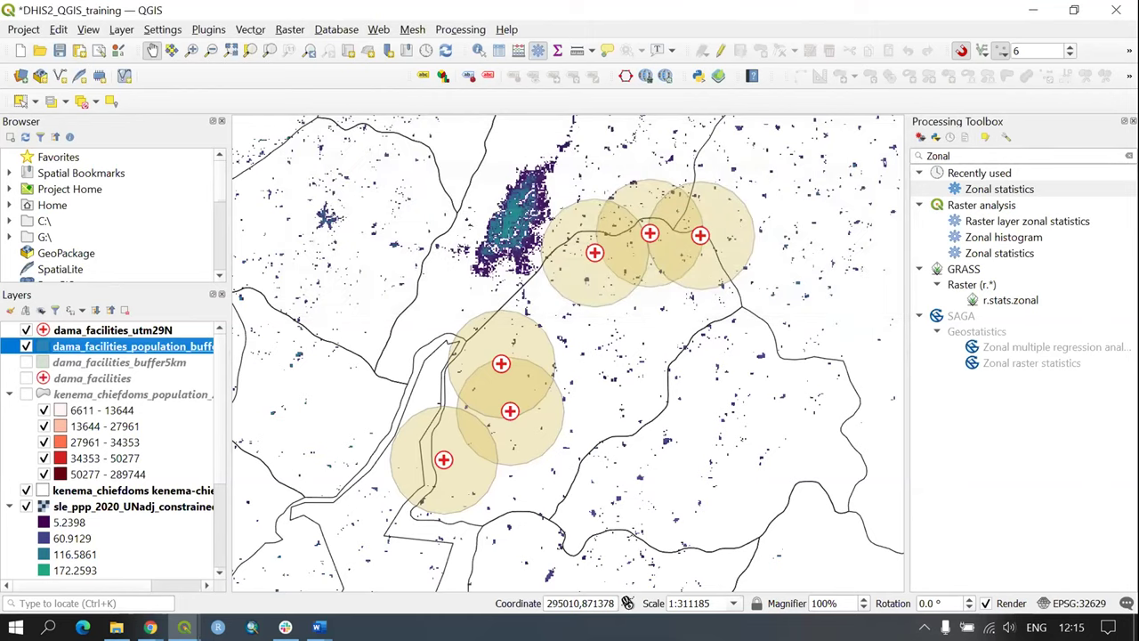
key("ctrl+alt+t")
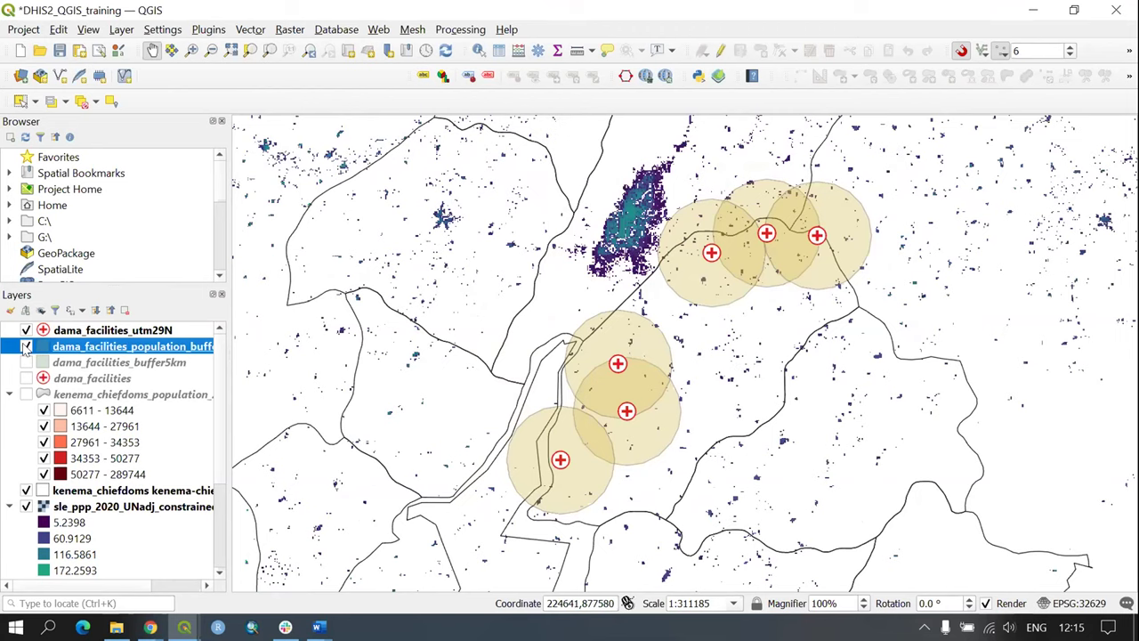
left_click(26, 348)
left_click_drag(785, 327, 585, 278)
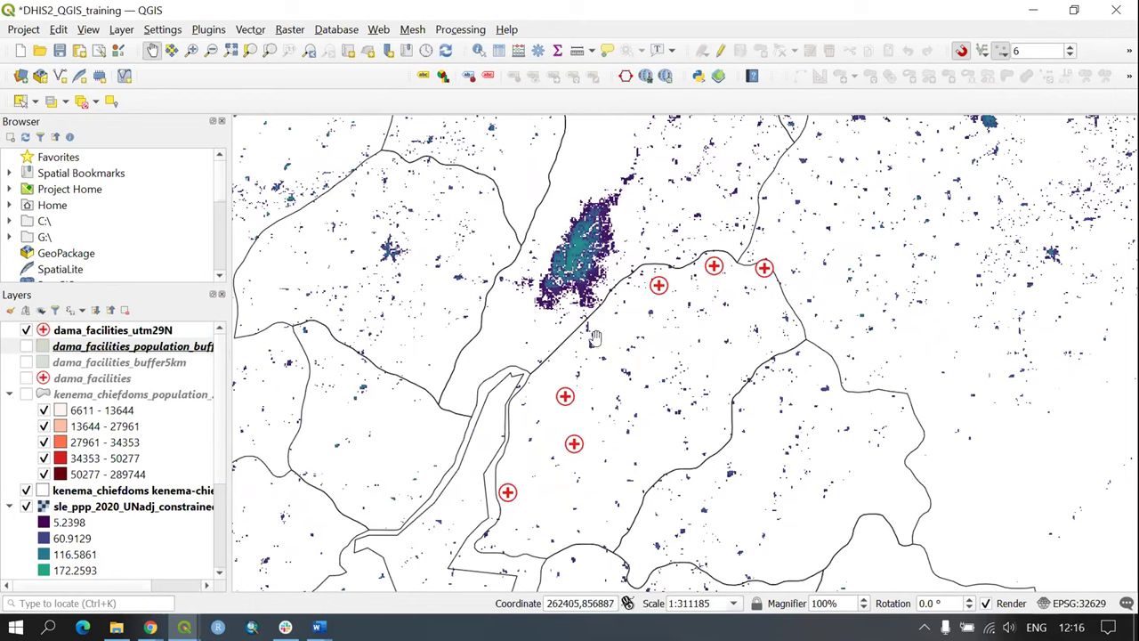
Step: Open the ORS Tools window, widen it on both sides, and switch to Batch Jobs
left_click(376, 32)
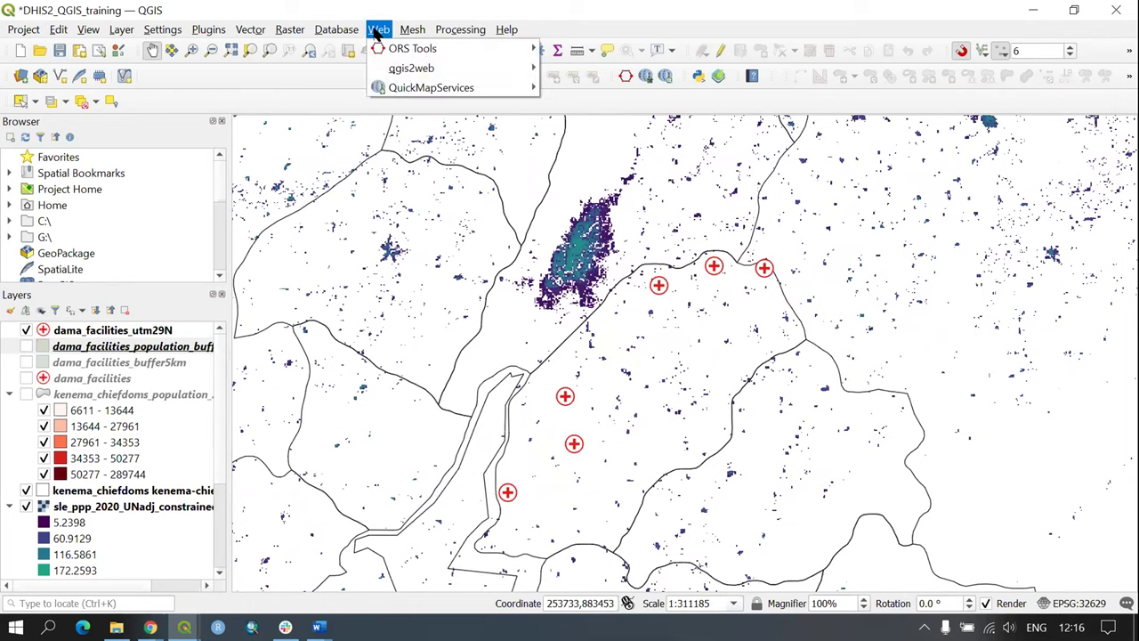
mouse_move(405, 49)
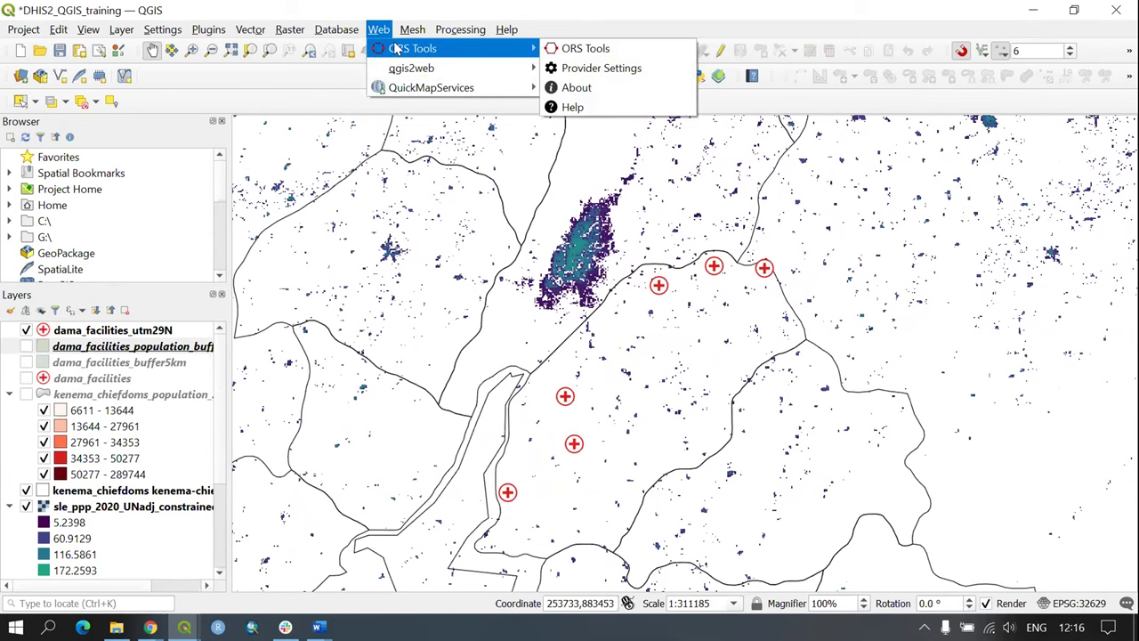
left_click(576, 51)
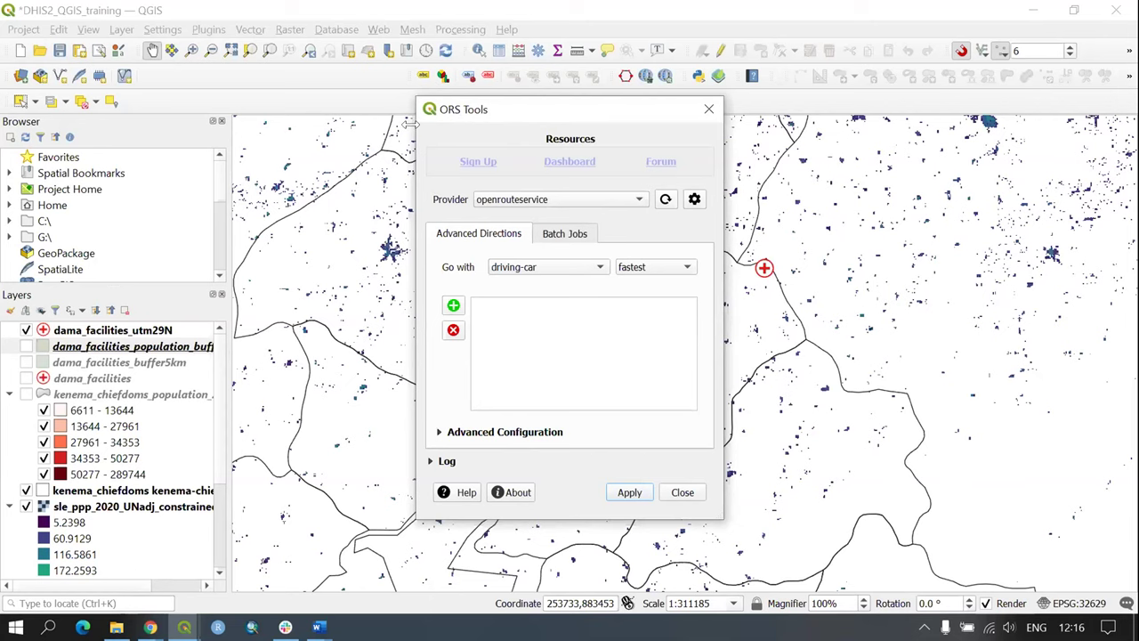
left_click_drag(410, 123, 247, 124)
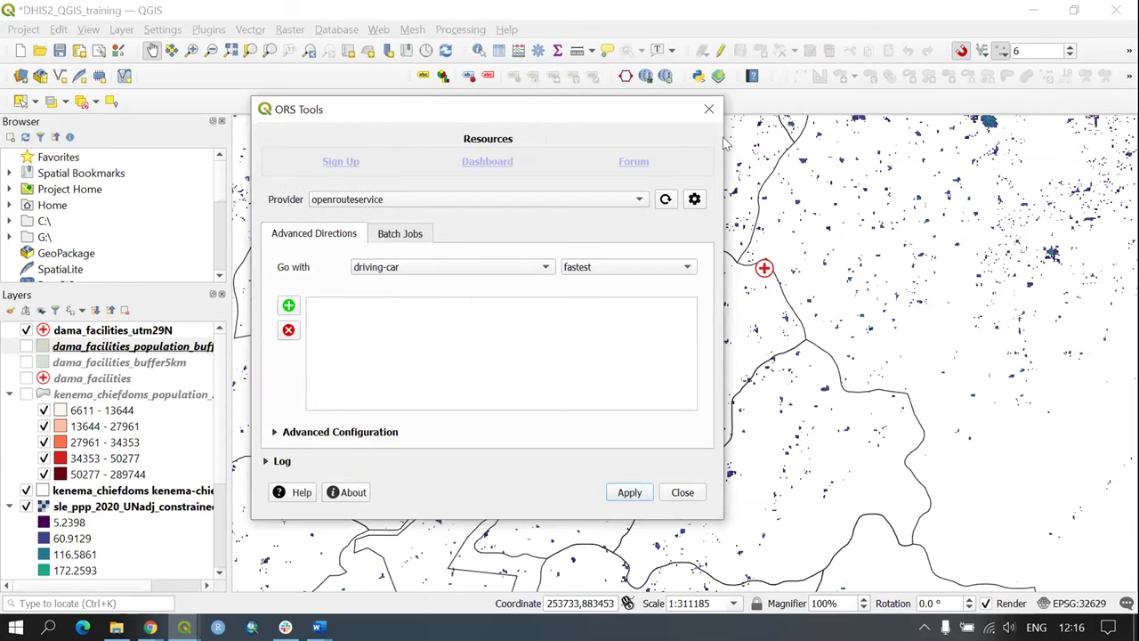
left_click_drag(723, 133, 864, 134)
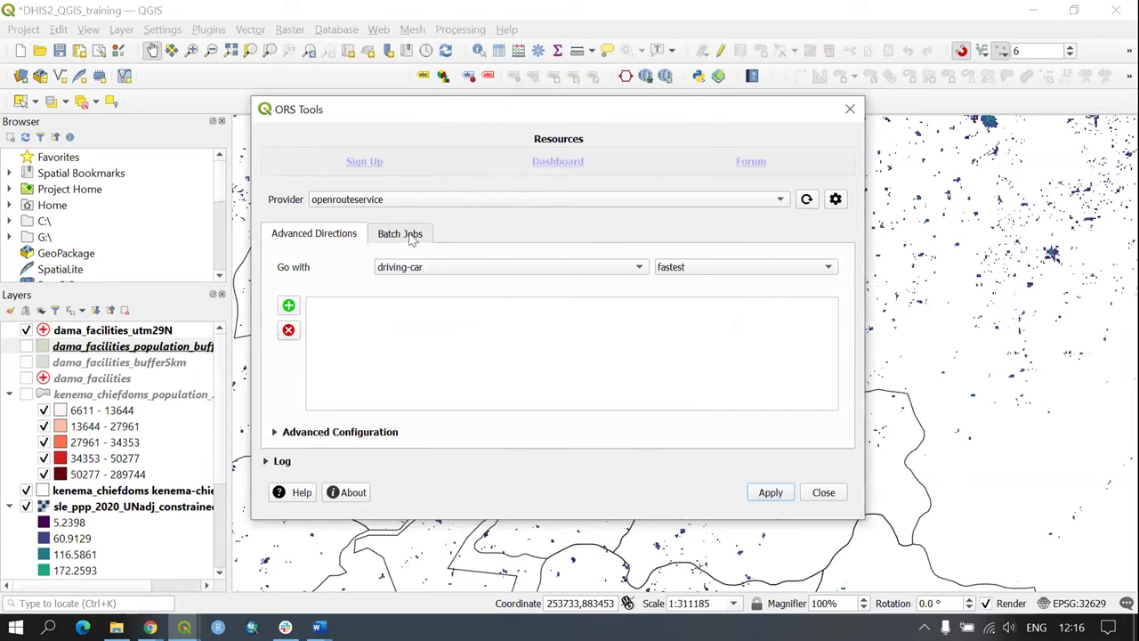
left_click(395, 237)
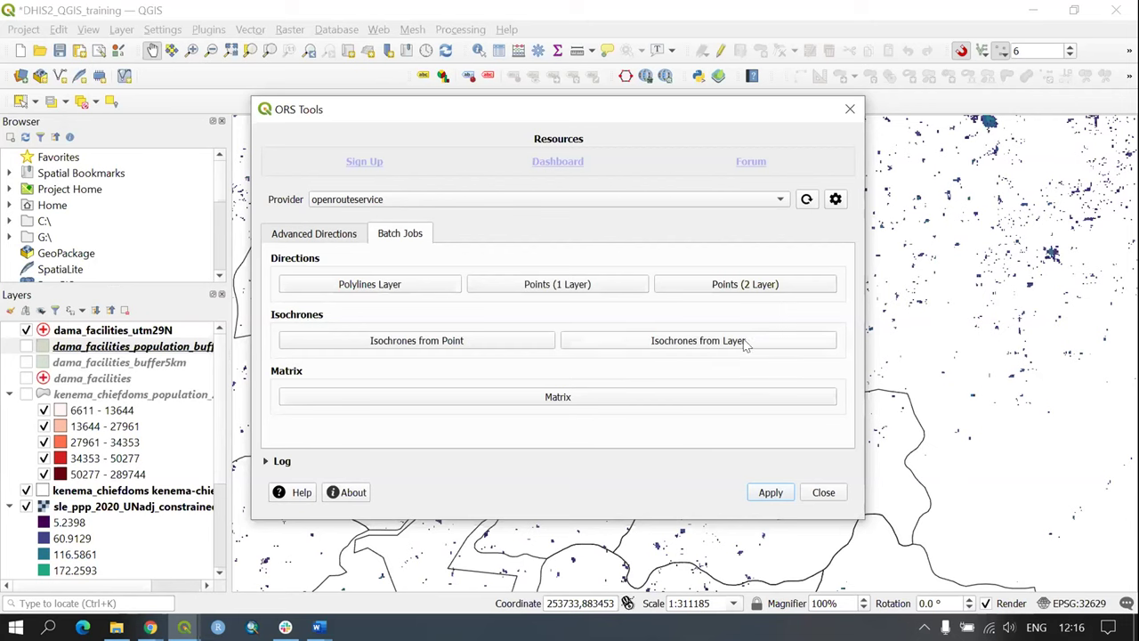
Step: Configure Isochrones From Layer: openrouteservice, dama_facilities_utm29N keyed by name, foot-walking, time dimension
left_click(695, 344)
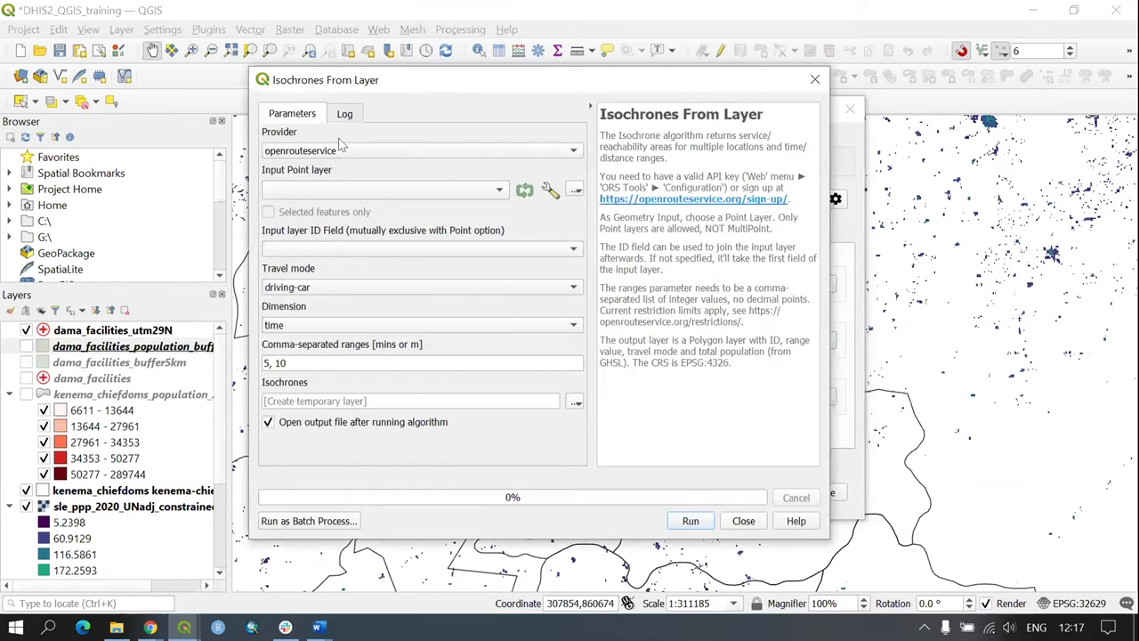
left_click(276, 158)
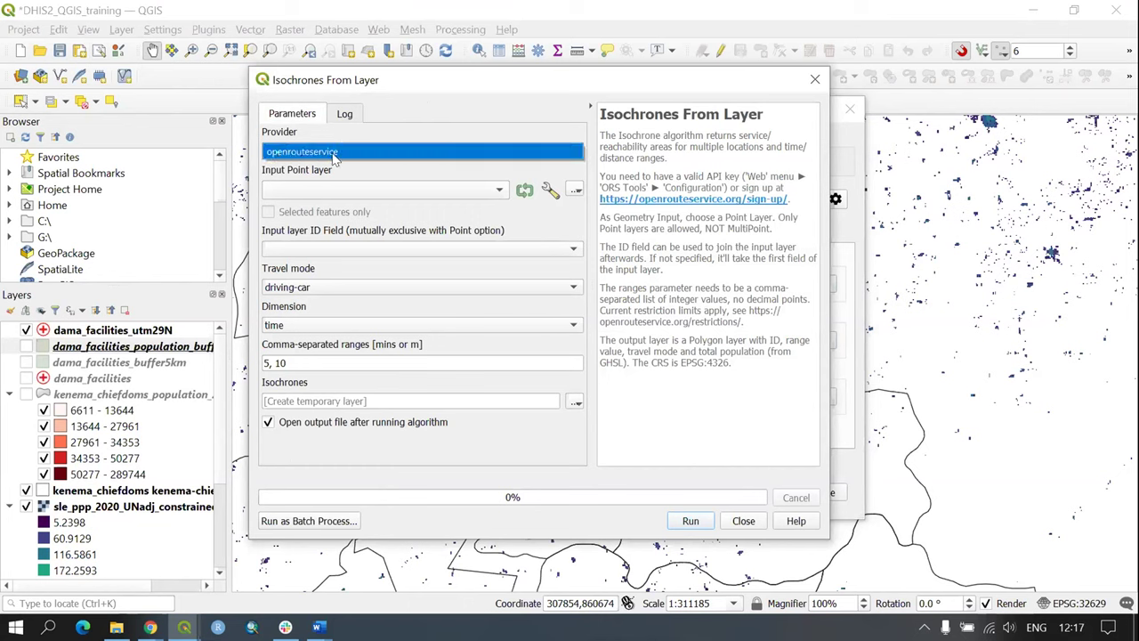
left_click(333, 160)
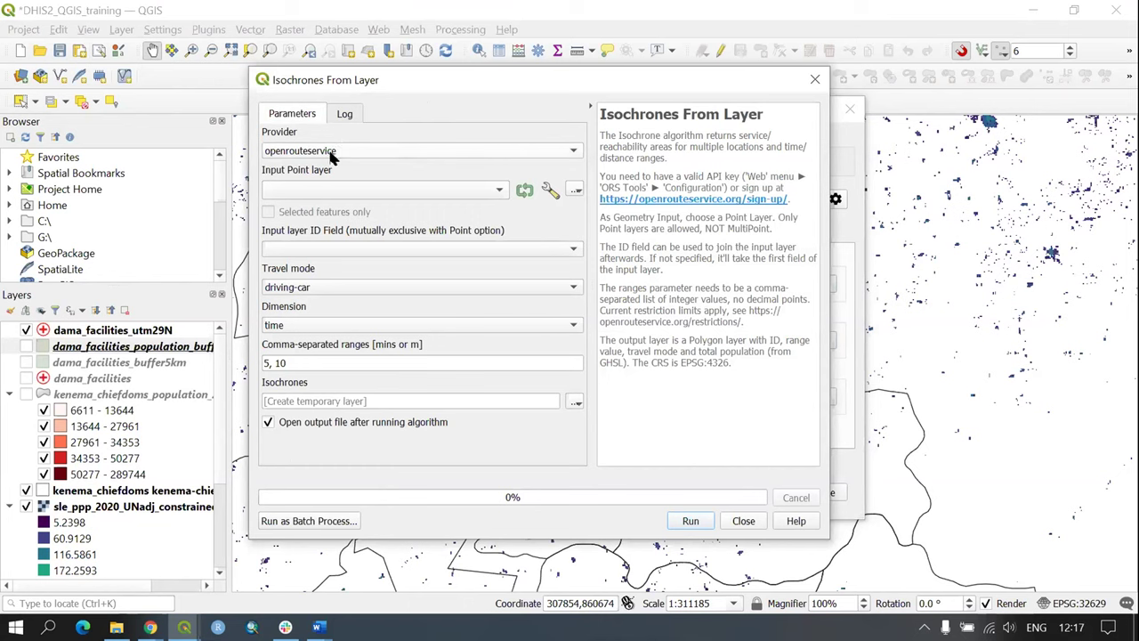
left_click(294, 193)
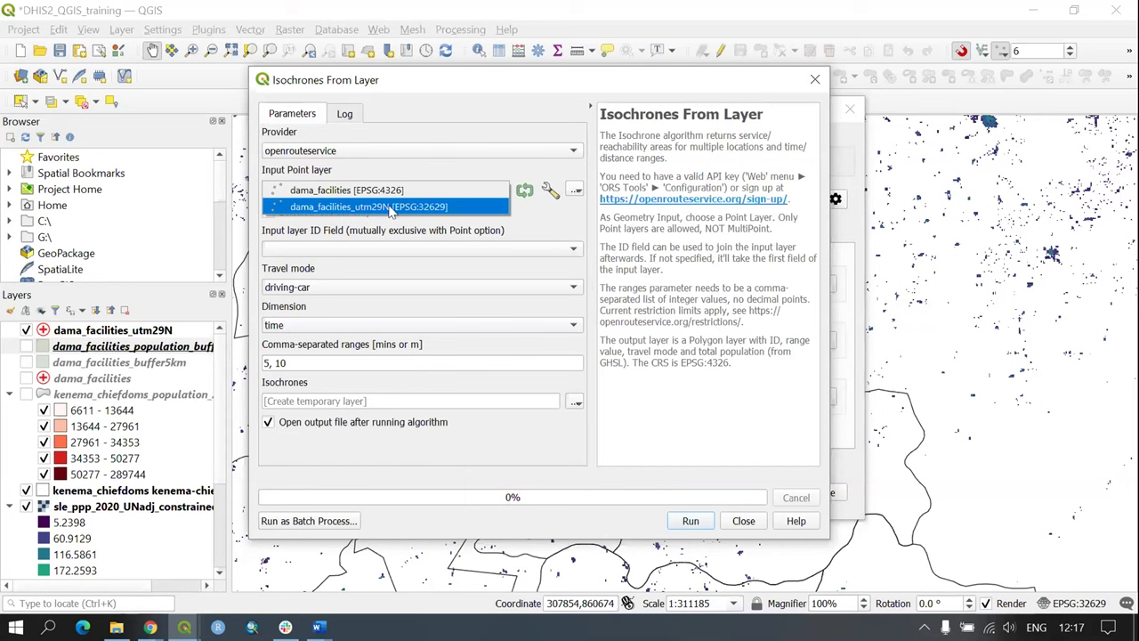
left_click(391, 208)
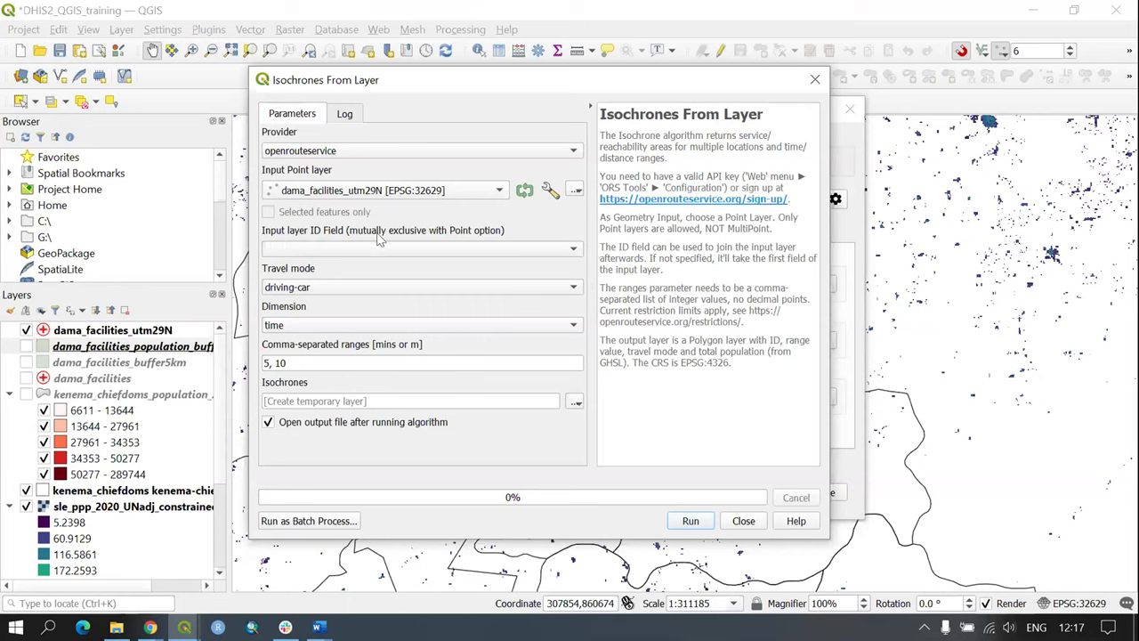
left_click(312, 249)
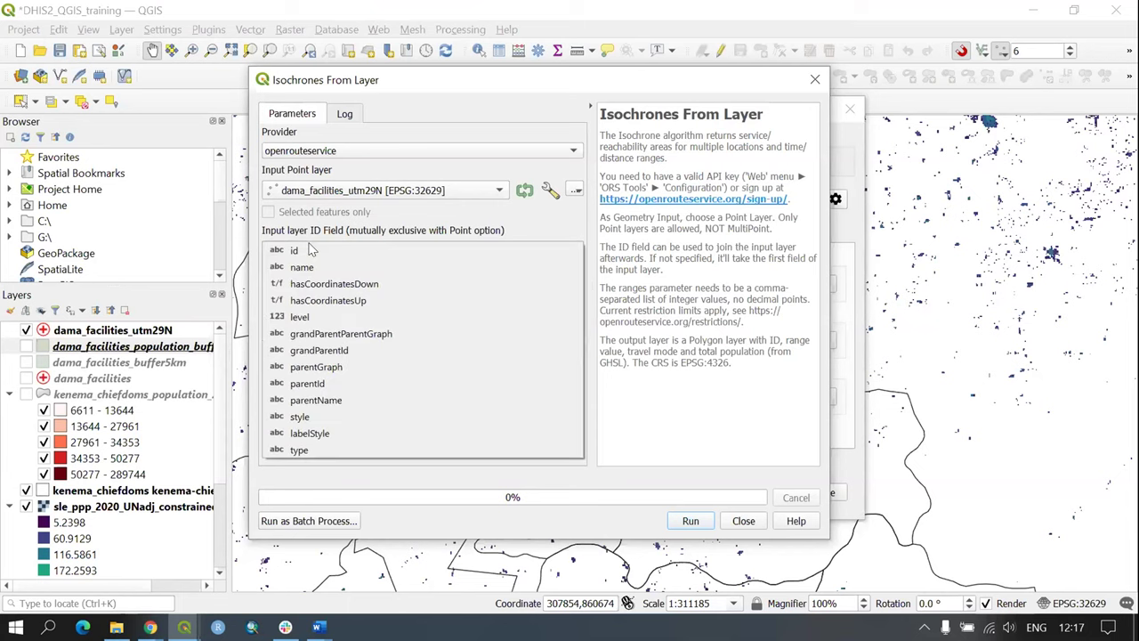
left_click(316, 269)
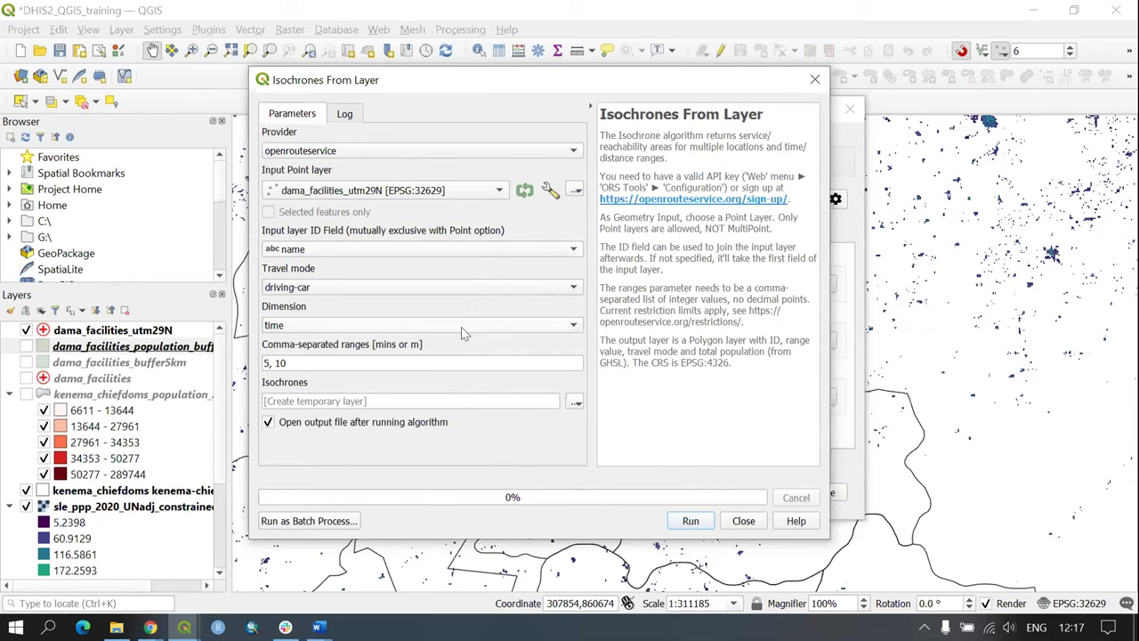
left_click(323, 286)
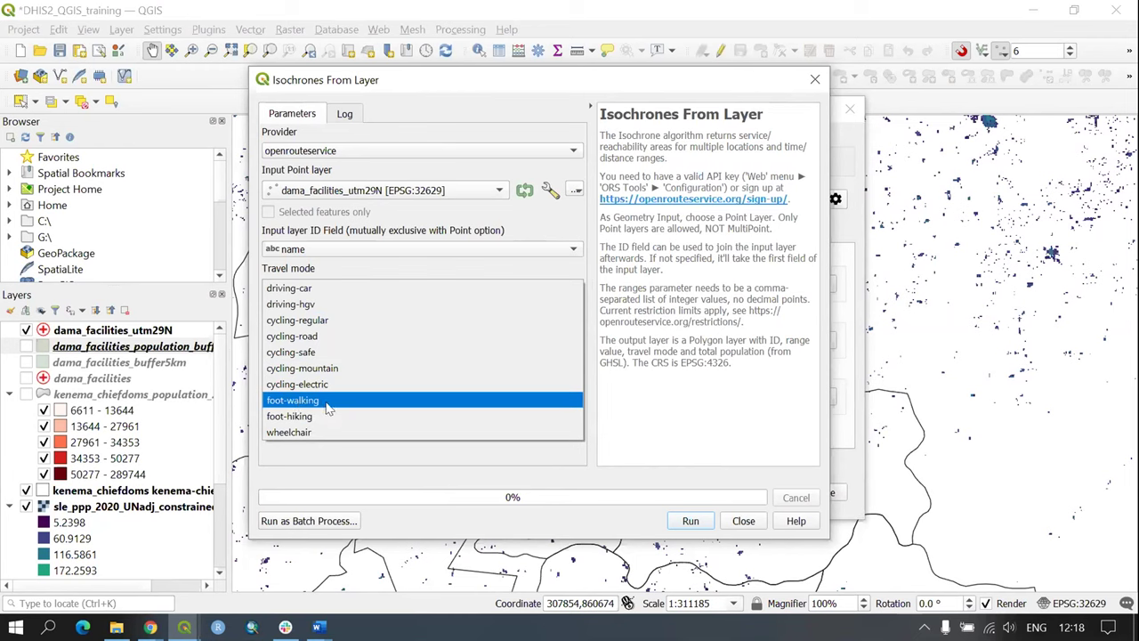
left_click(328, 407)
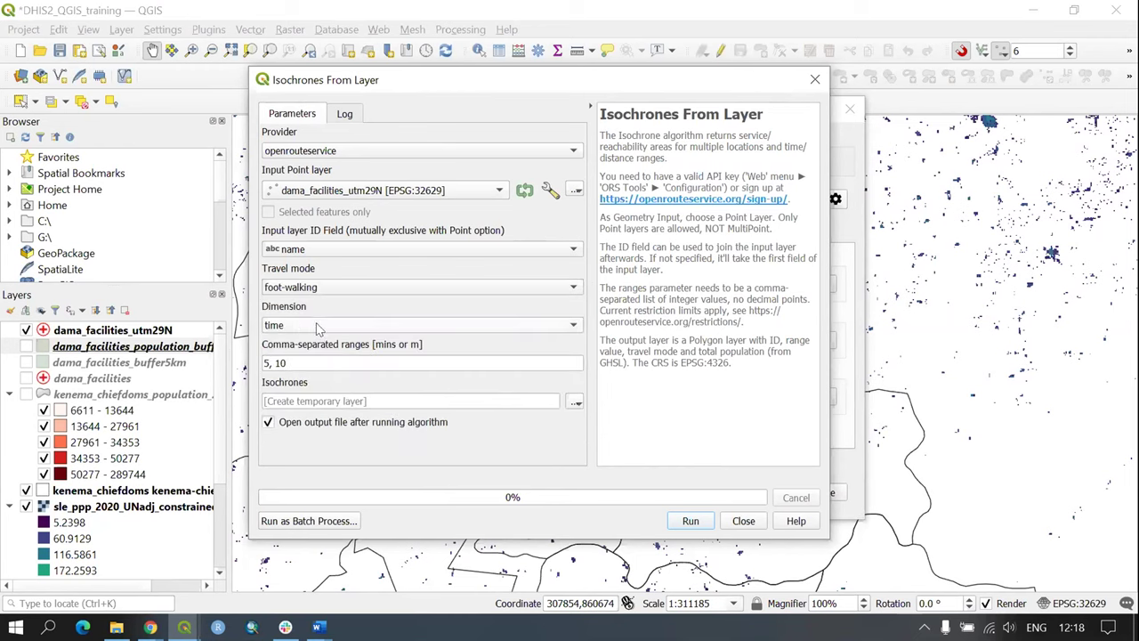
left_click(292, 327)
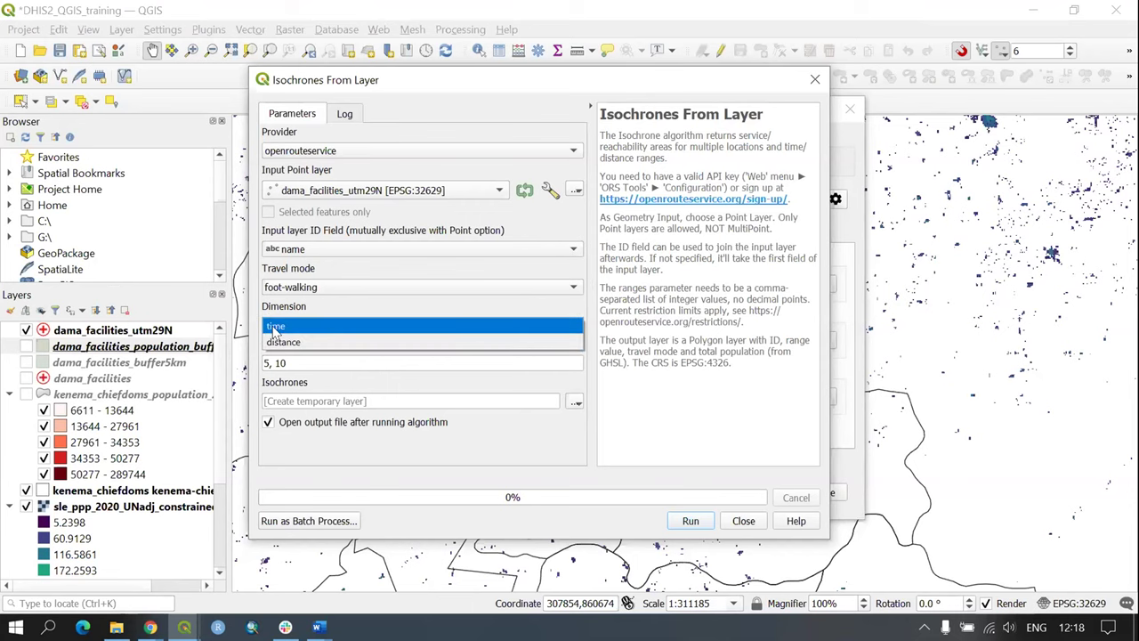
left_click(278, 327)
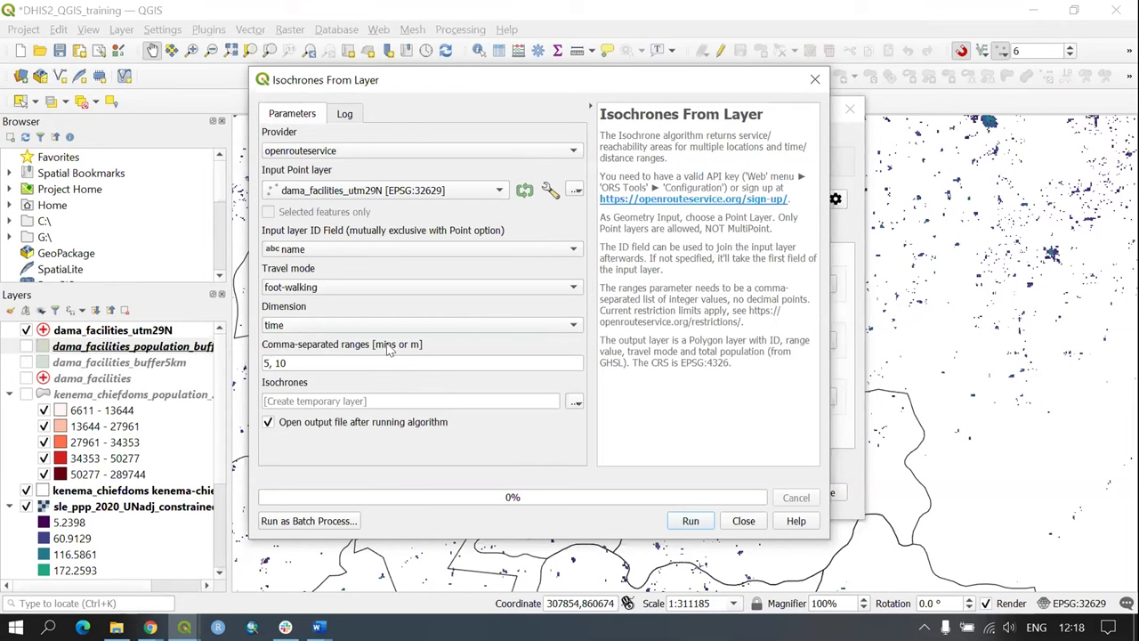
Step: Clear the old '5, 10' isochrone ranges to replace them with '30, 60'
triple_click(267, 363)
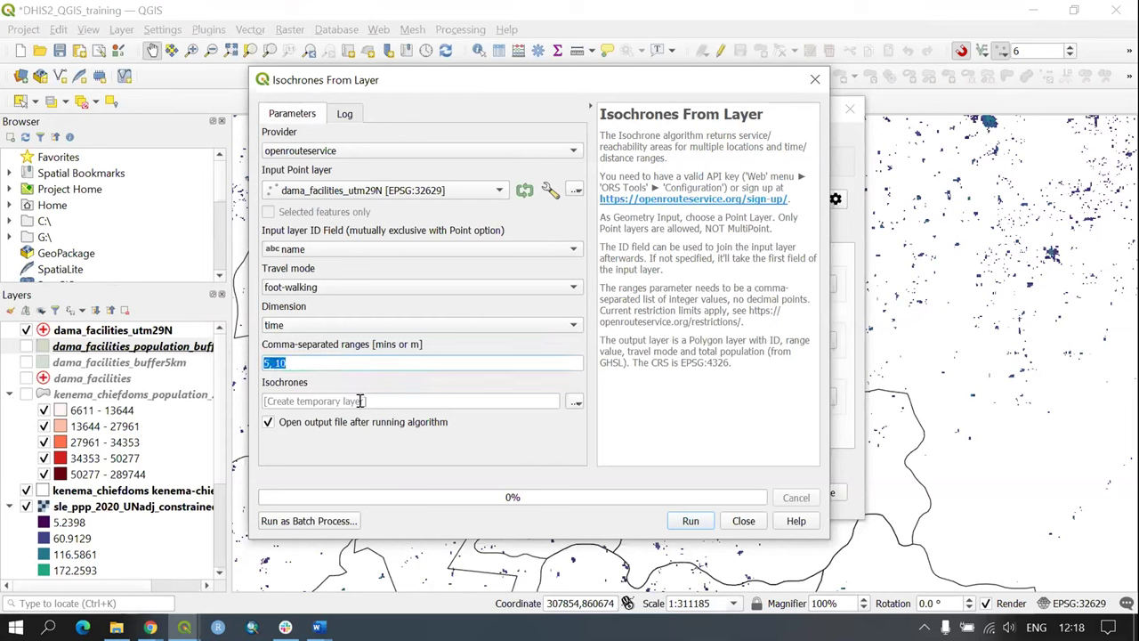
key("BackSpace")
Step: Set the isochrone output to save as file dama-facilities-walking-time
left_click(576, 403)
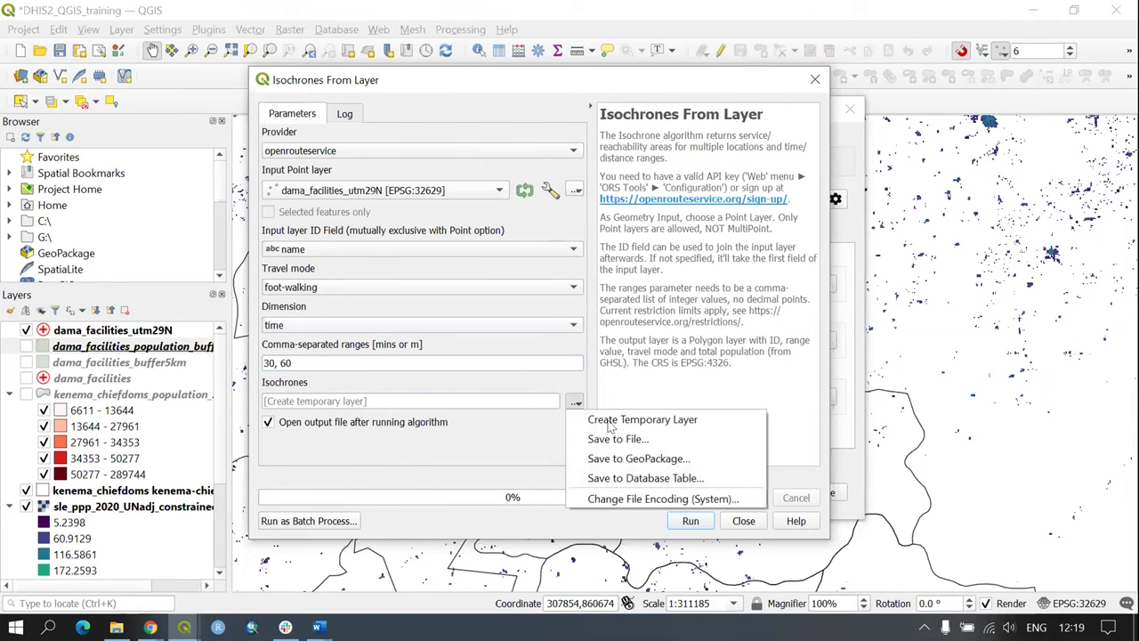
left_click(654, 439)
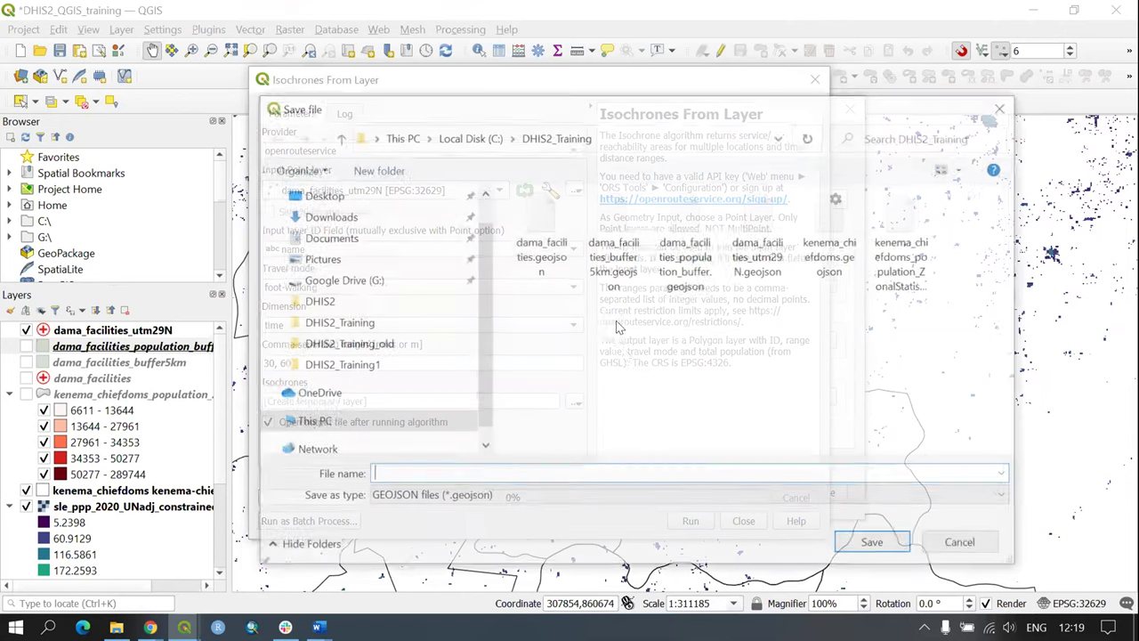
type("d")
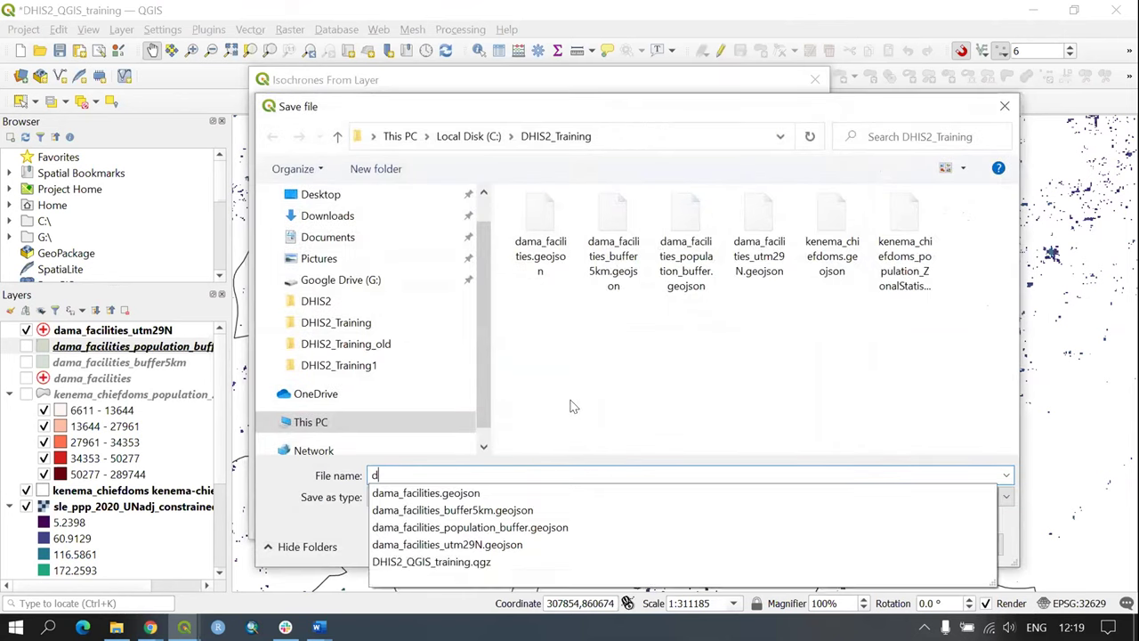
type("ama-facilities-walking-time")
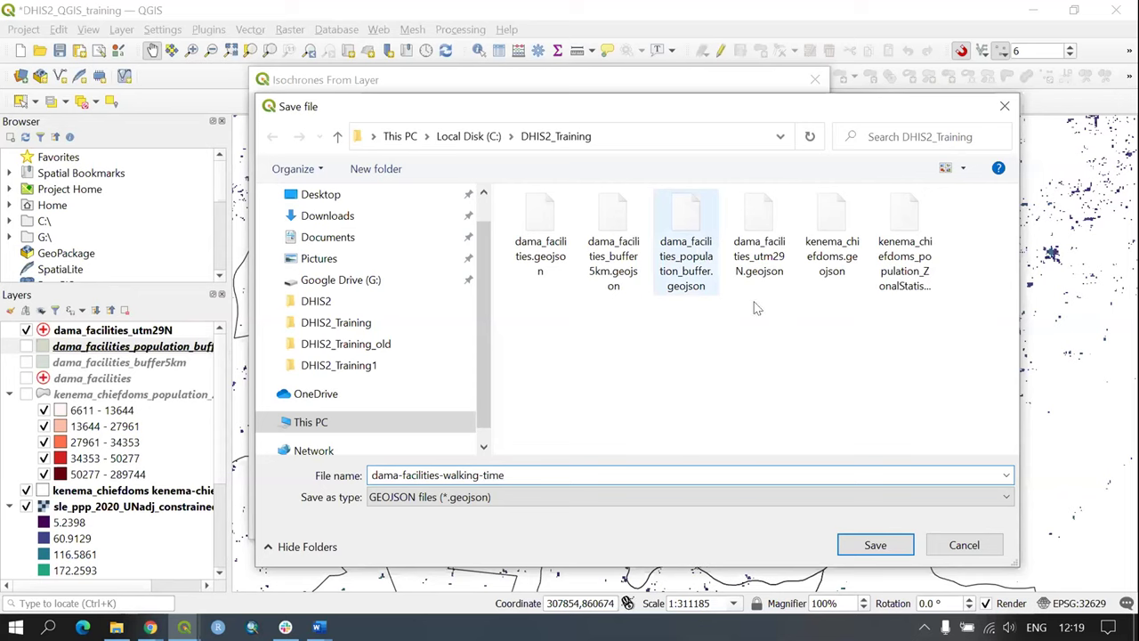
left_click(876, 545)
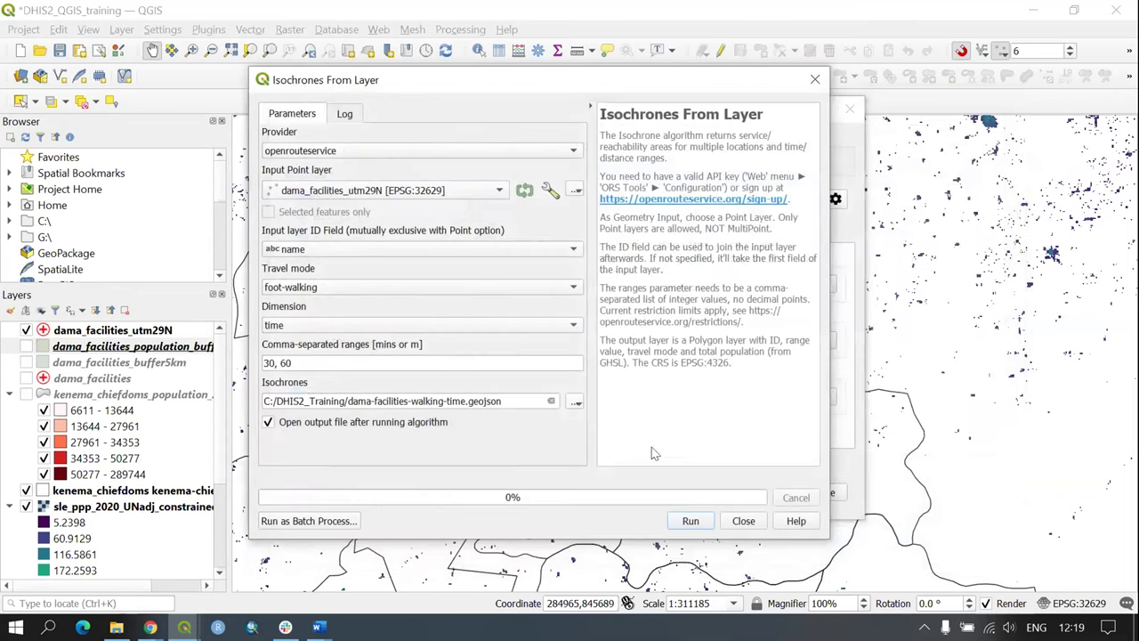
Step: Run the walking isochrone calculation, check the log, and close the tool
left_click(694, 522)
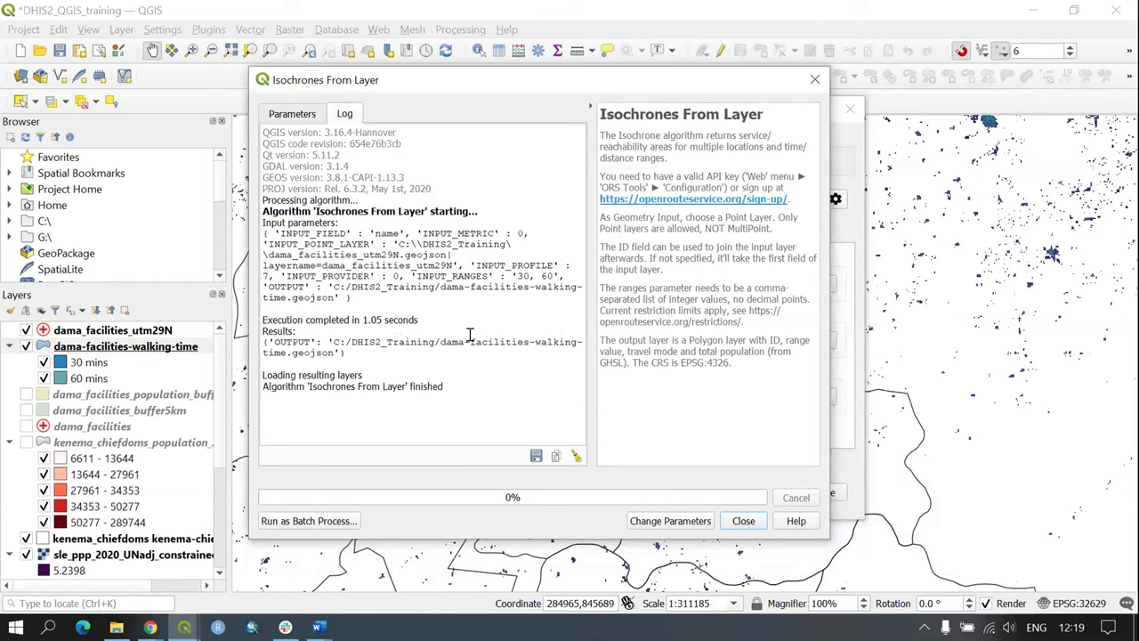
left_click_drag(301, 320, 440, 343)
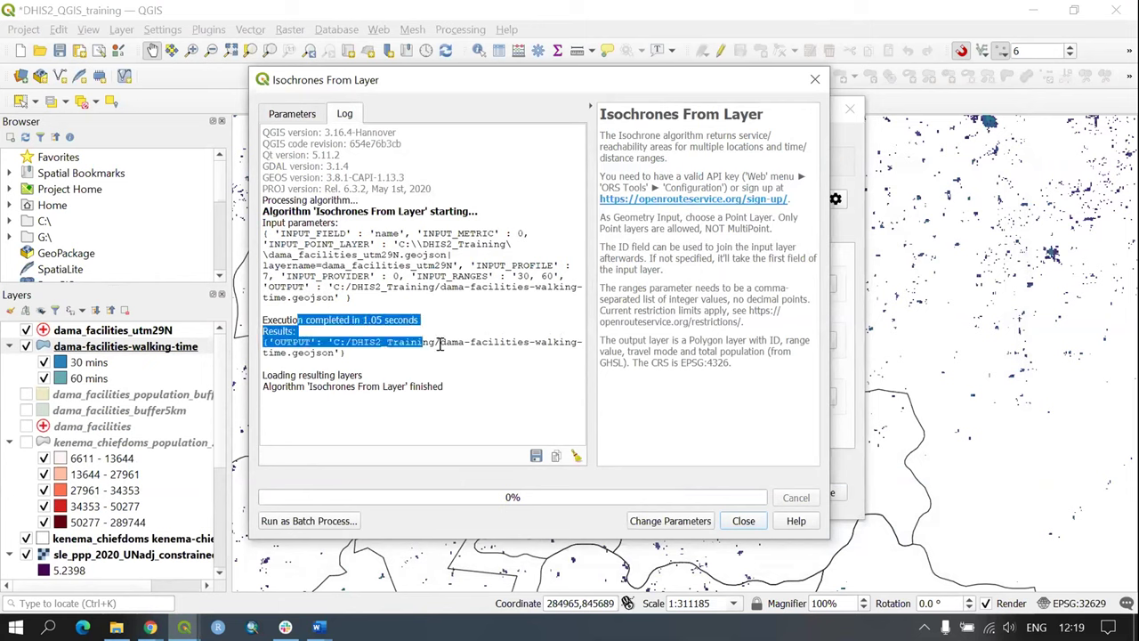
left_click(457, 350)
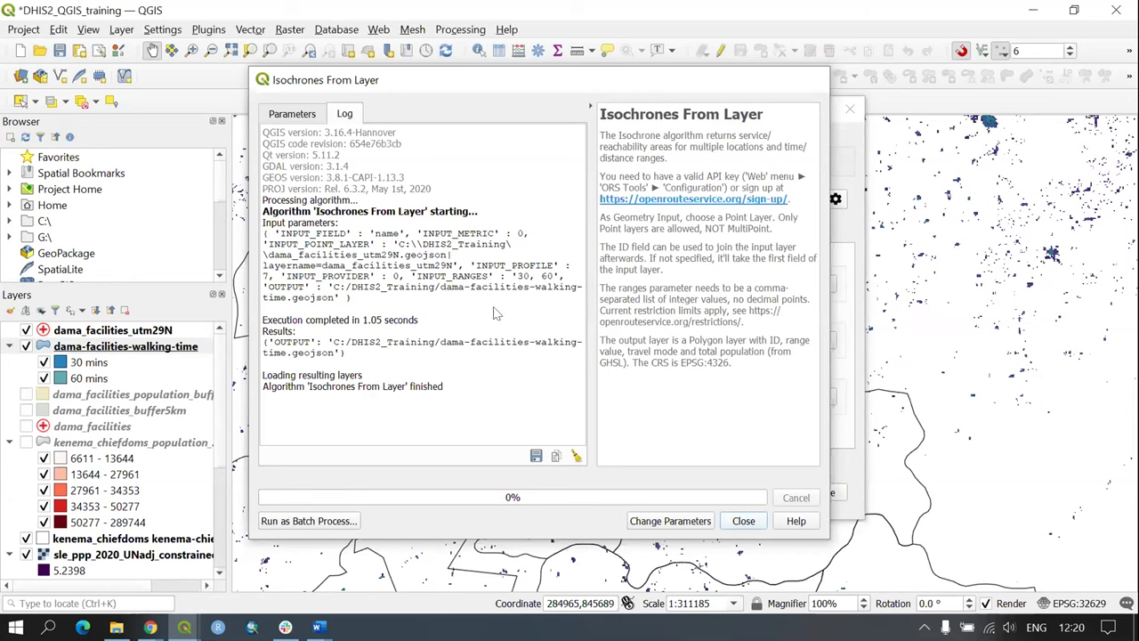
left_click(746, 523)
Step: Close ORS Tools and zoom in on the 30 and 60 mins walking-time isochrones
left_click(826, 493)
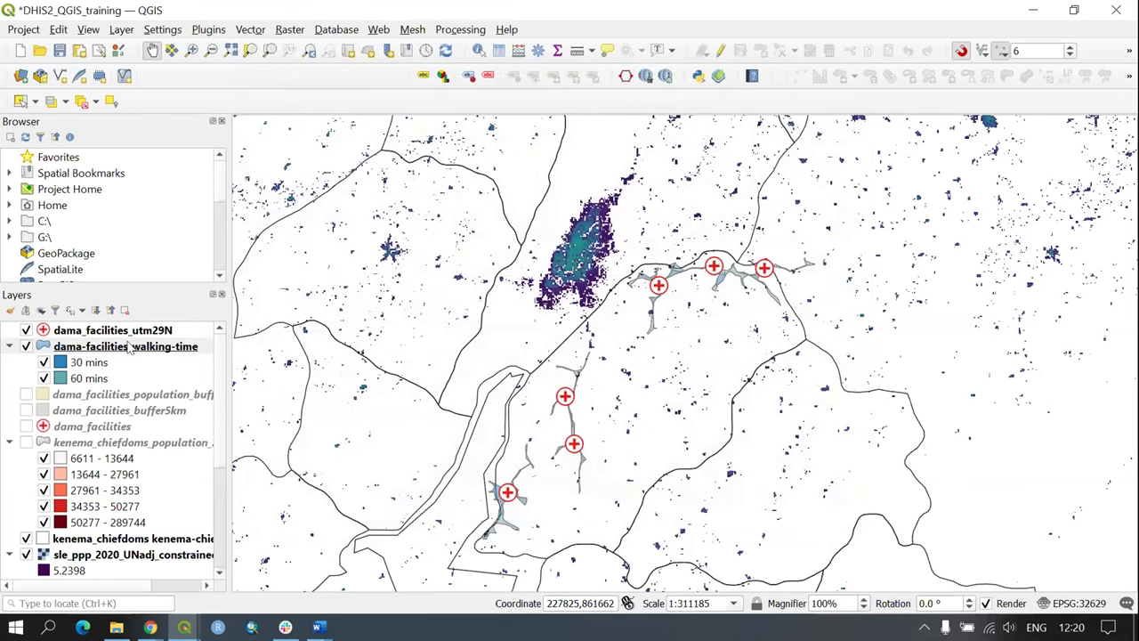
right_click(129, 348)
key("Escape")
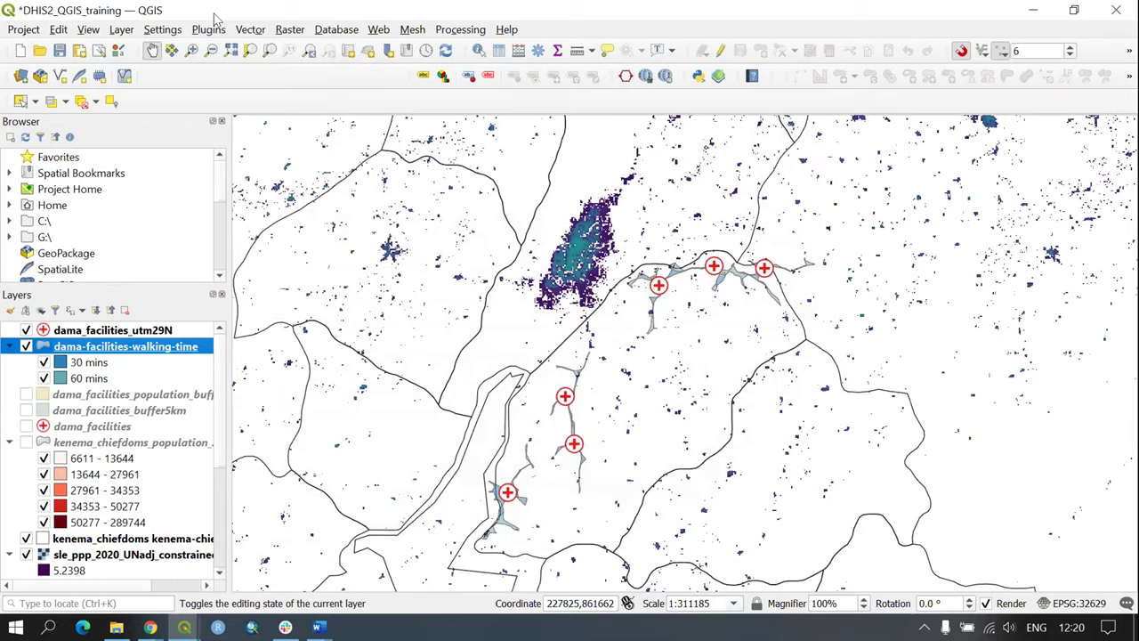
left_click(270, 50)
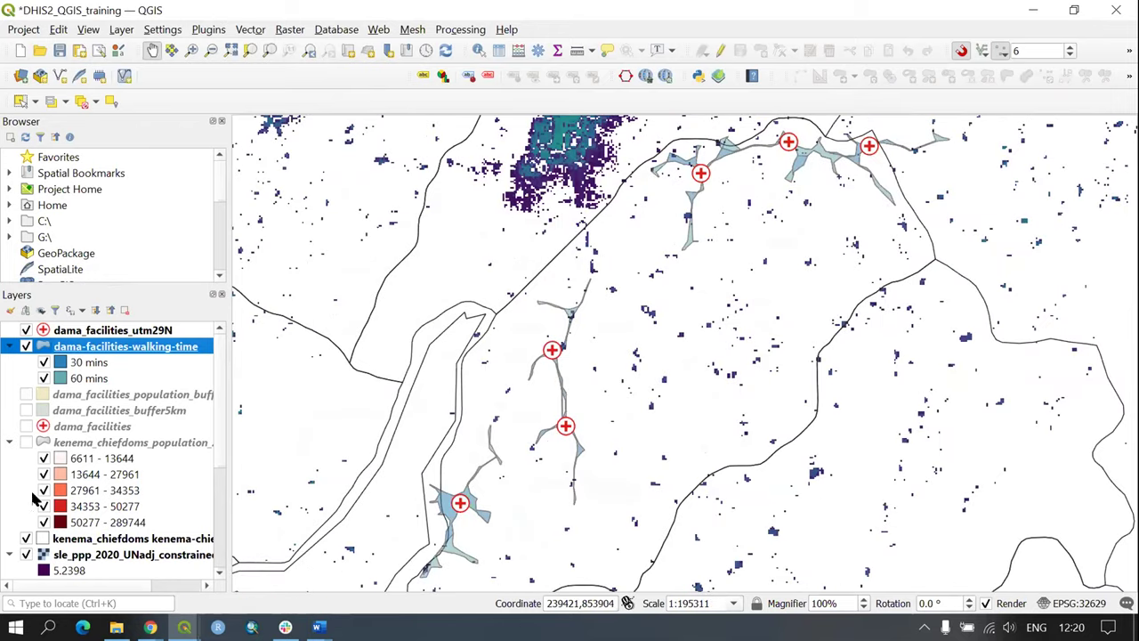
left_click_drag(506, 418, 559, 271)
scroll(522, 332, "up", 2)
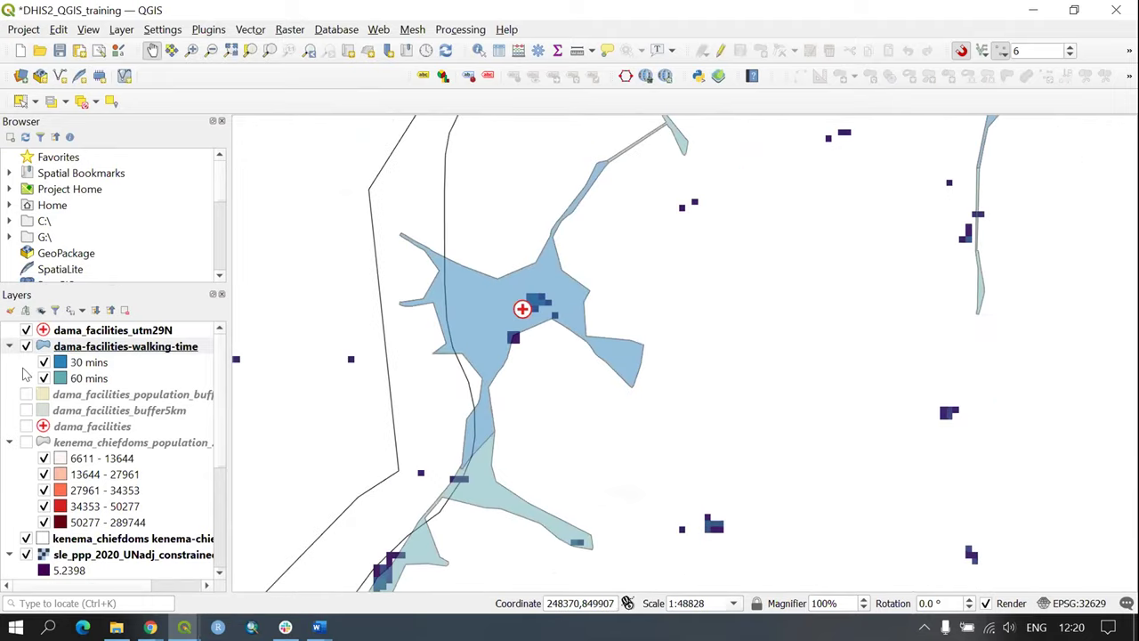
left_click(71, 365)
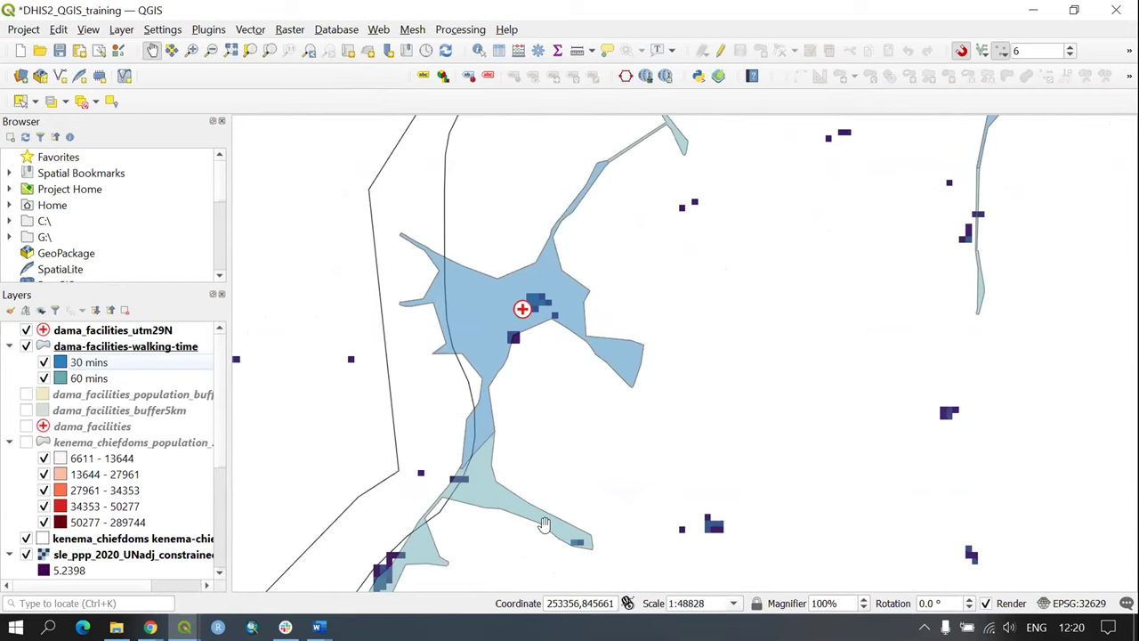
left_click(84, 379)
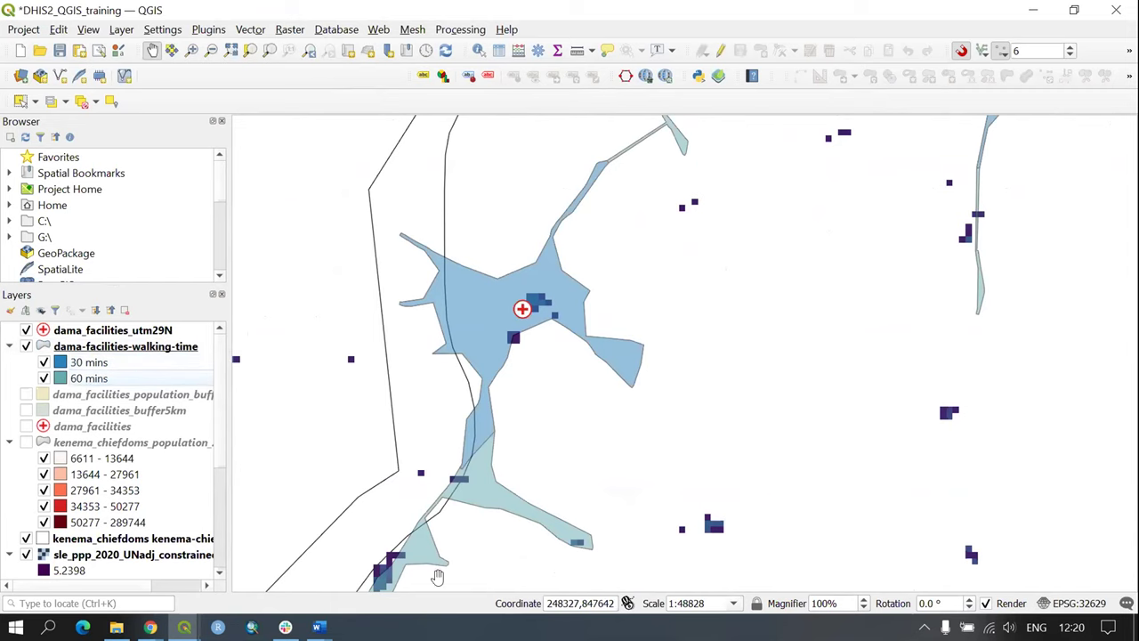
Step: Pan across the map to inspect each facility's walking isochrone polygons
left_click_drag(454, 437, 536, 436)
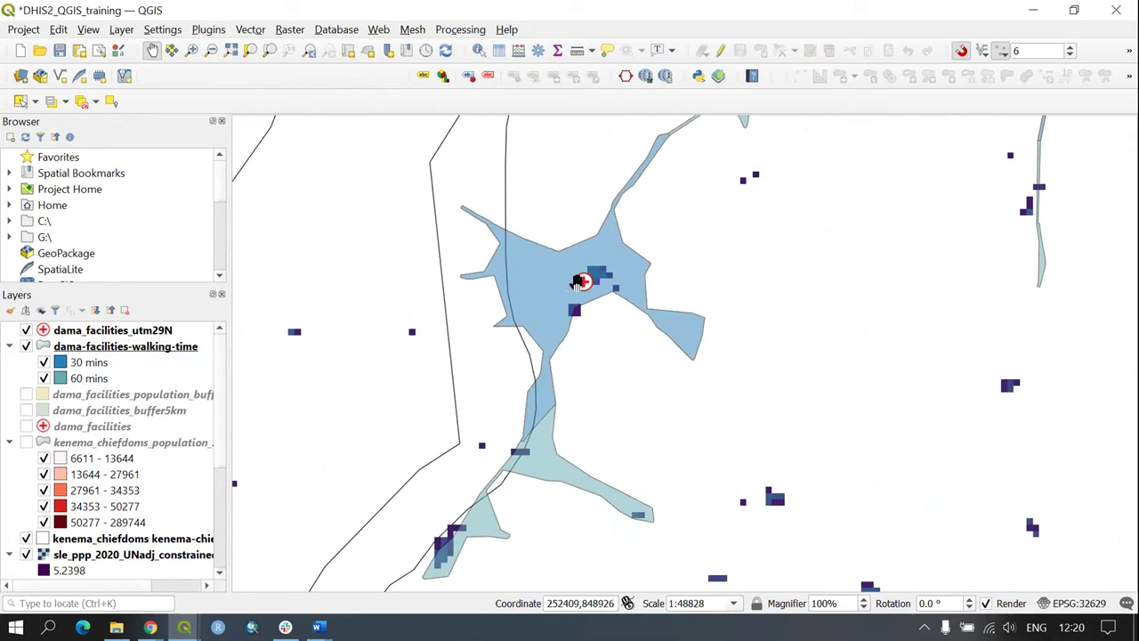
left_click_drag(647, 298, 611, 440)
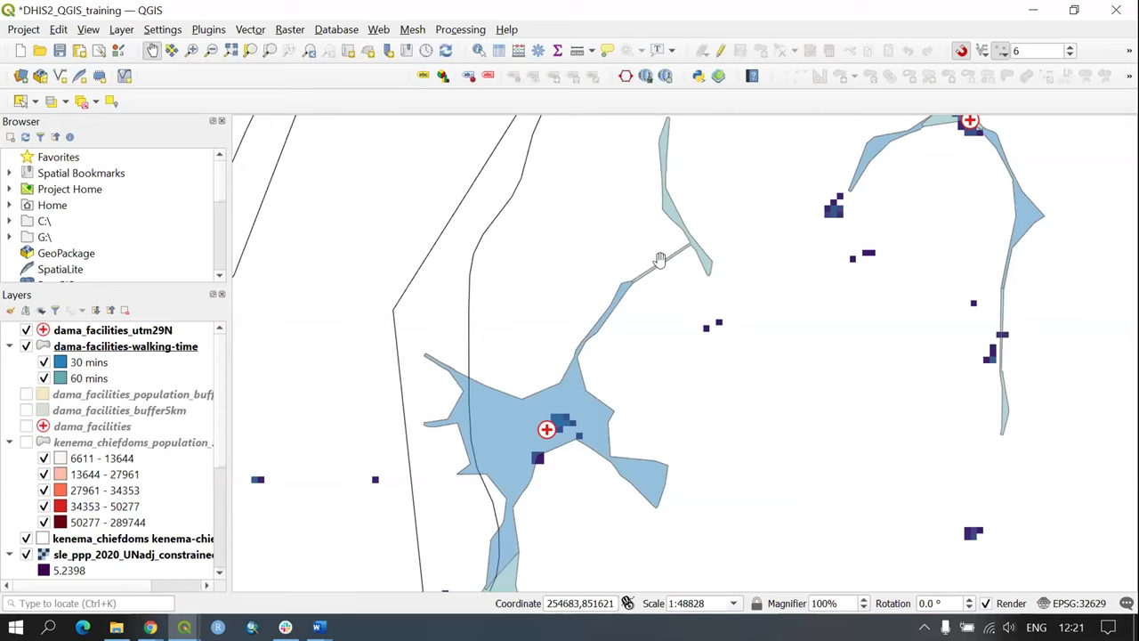
left_click_drag(649, 288, 689, 81)
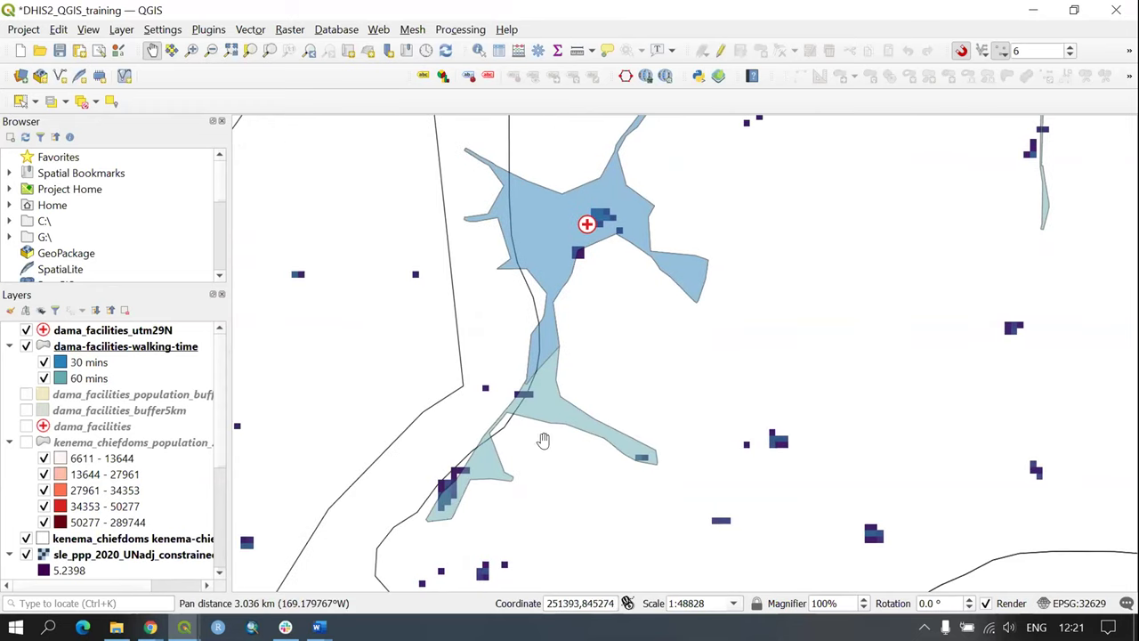
left_click_drag(716, 262, 615, 587)
left_click_drag(628, 207, 564, 330)
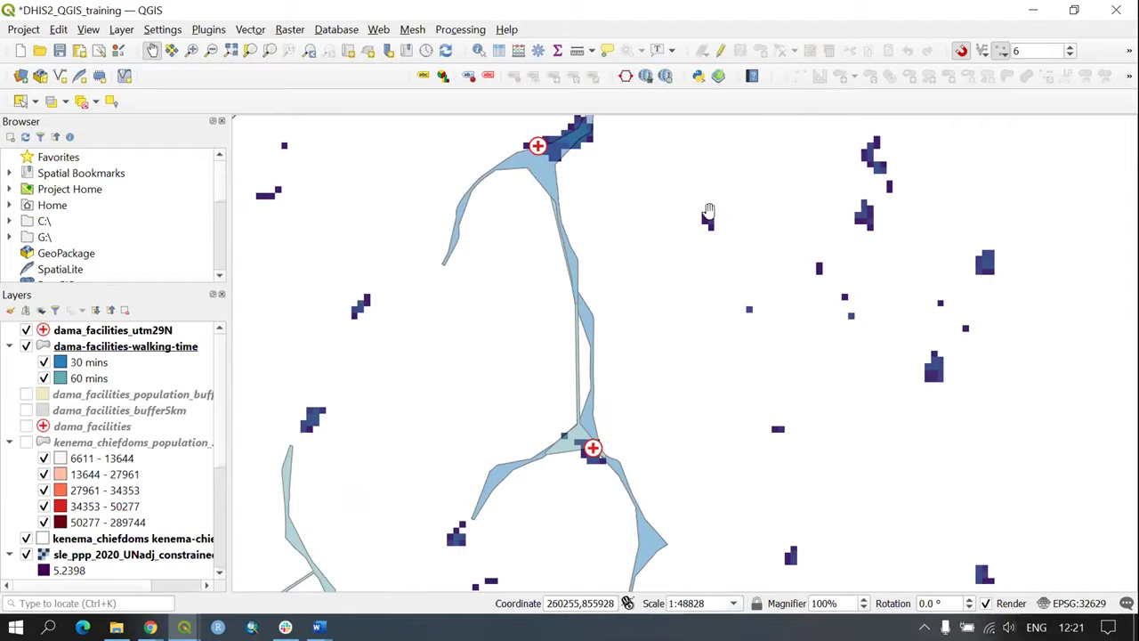
left_click_drag(708, 211, 616, 422)
left_click_drag(532, 239, 472, 427)
left_click_drag(478, 307, 554, 165)
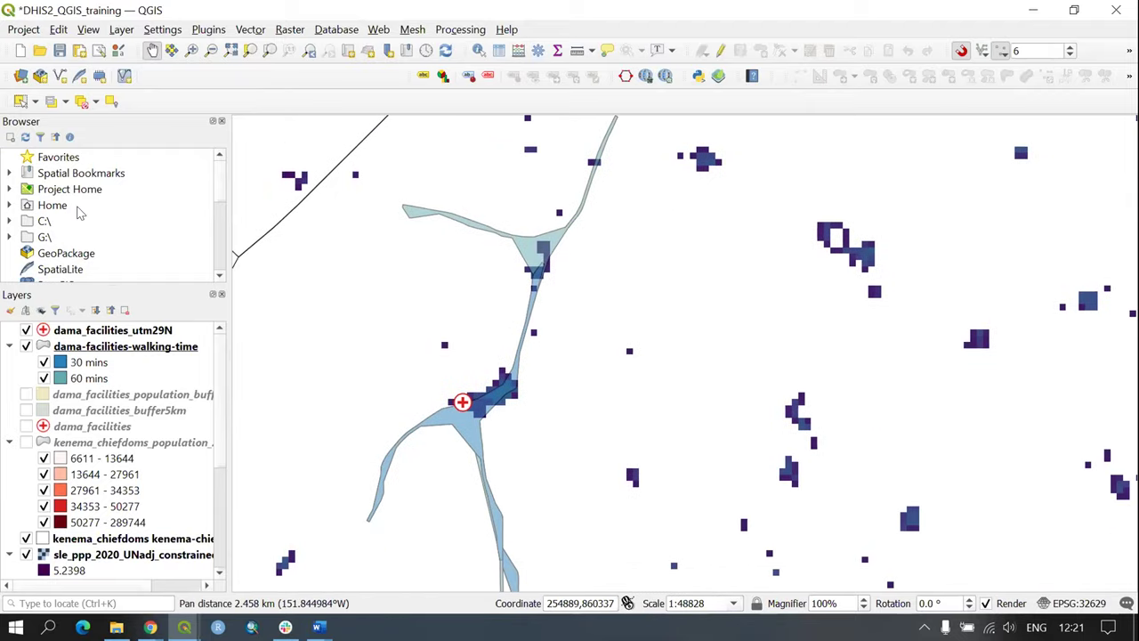
scroll(77, 211, "down", 3)
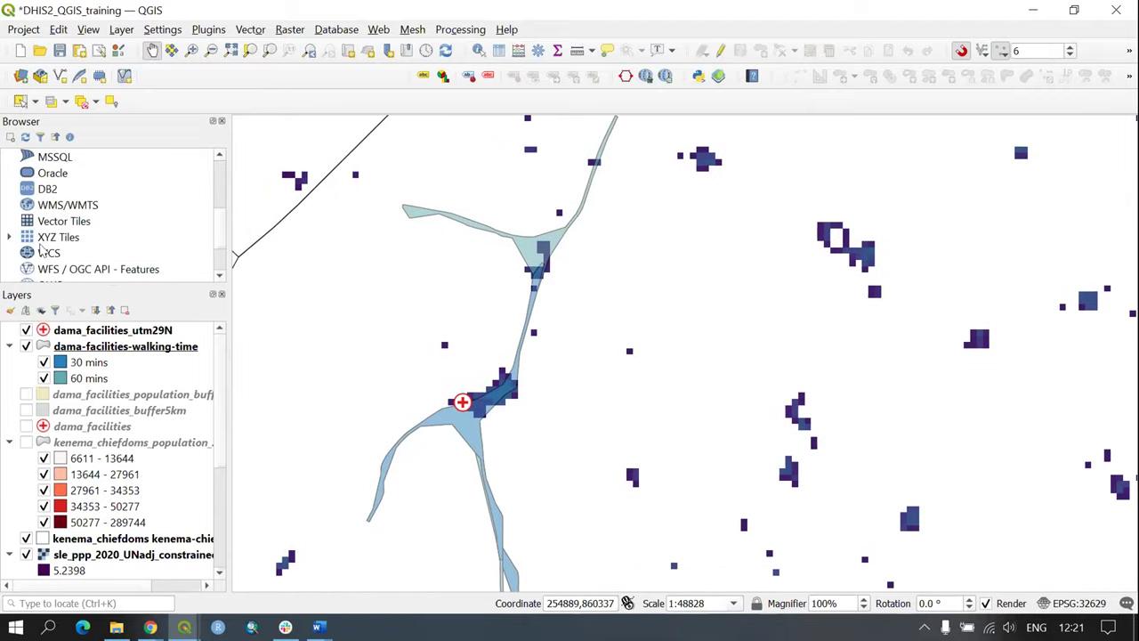
Step: Add the OpenStreetMap basemap and place it beneath the walking-time isochrones
left_click(8, 237)
right_click(78, 253)
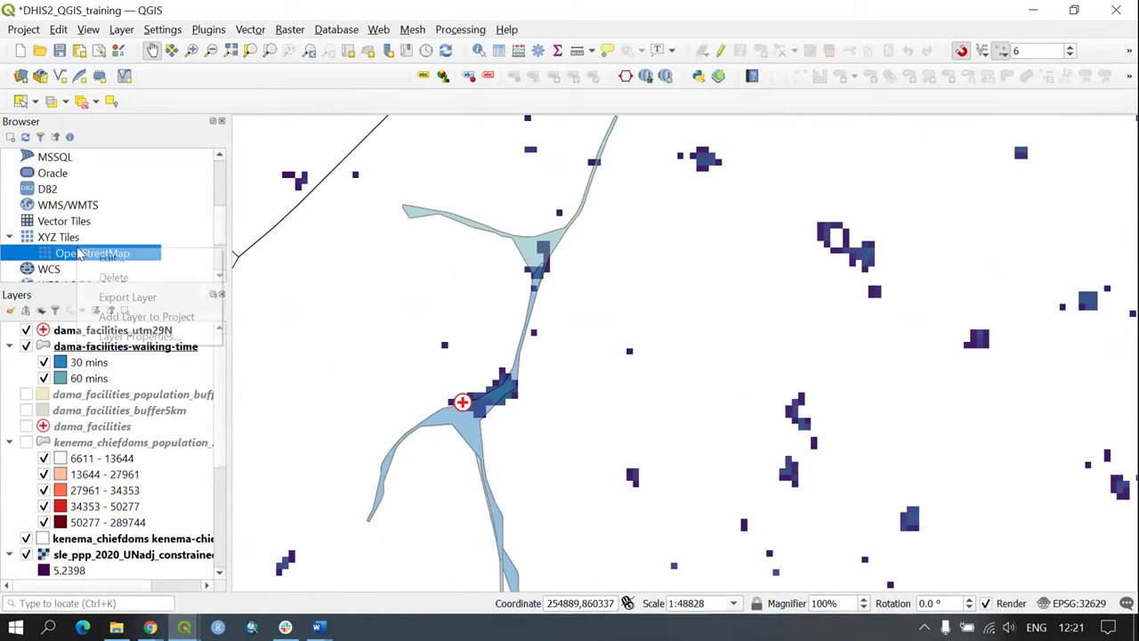
left_click(153, 316)
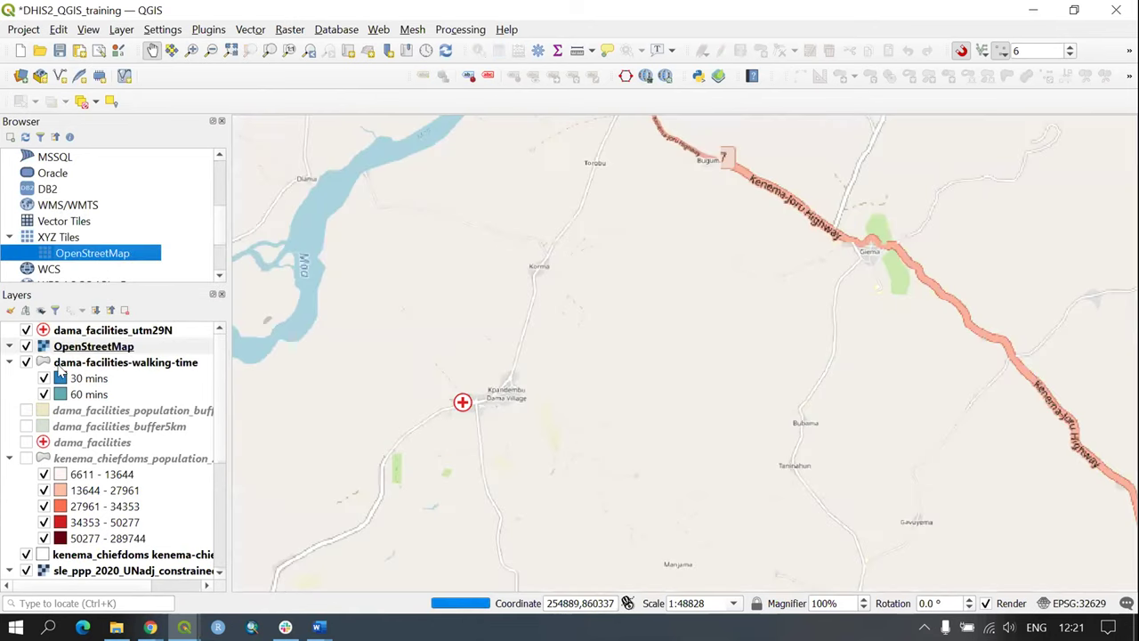
left_click_drag(94, 346, 79, 407)
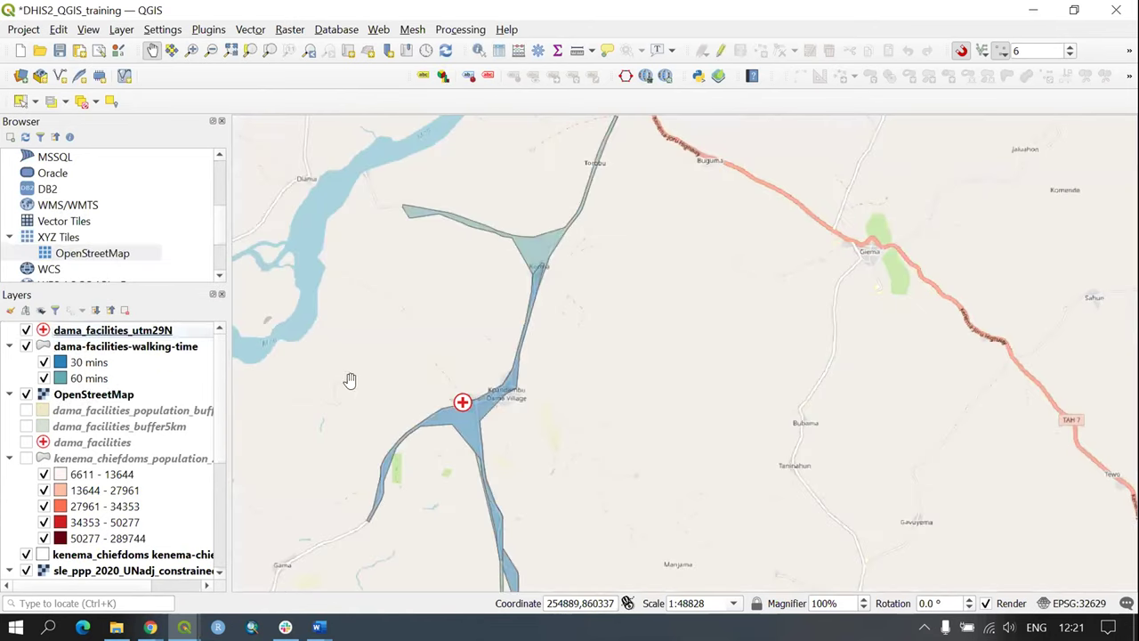
Step: Pan to a facility's walking areas, hide the OpenStreetMap basemap, and zoom in
left_click_drag(676, 277, 602, 515)
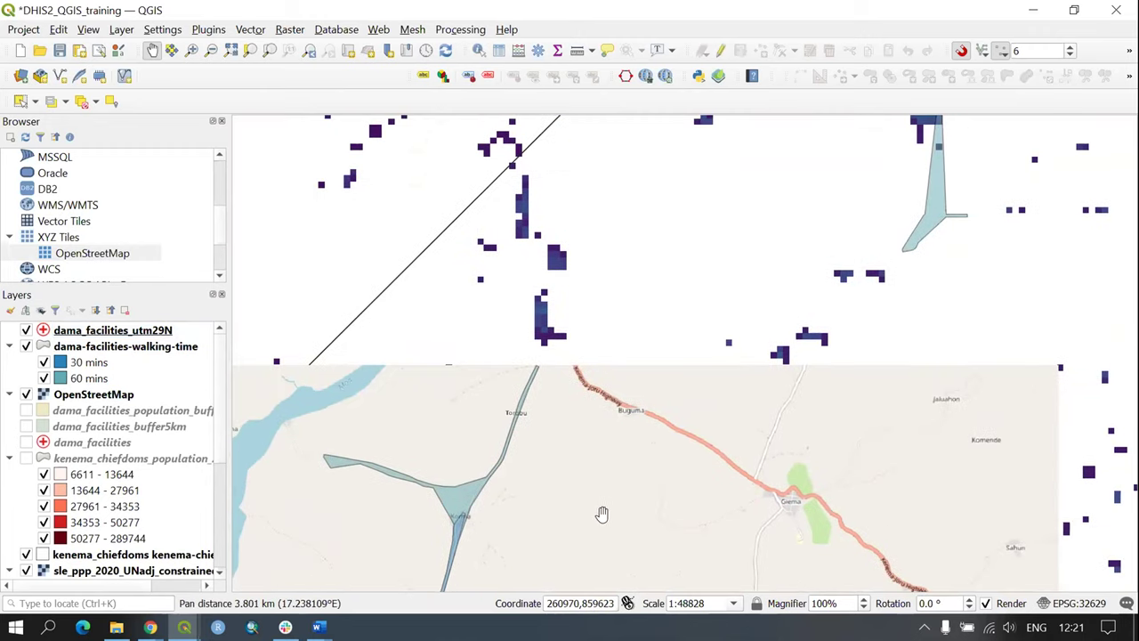
left_click_drag(850, 334, 634, 511)
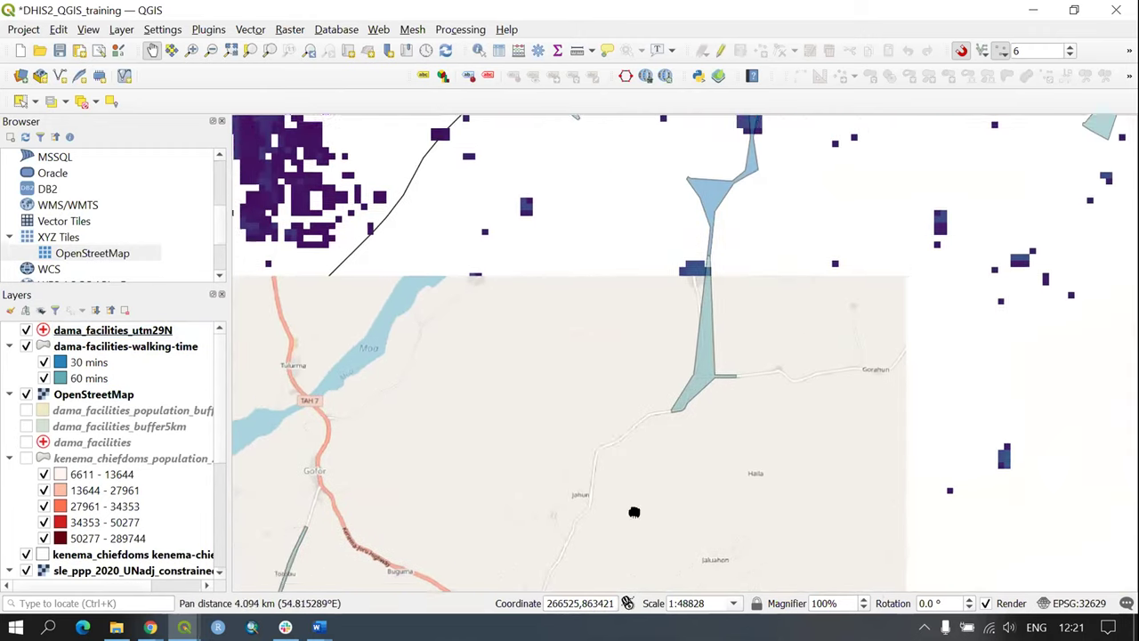
mouse_move(603, 109)
left_mouse_down()
mouse_move(606, 191)
mouse_move(481, 201)
left_mouse_up()
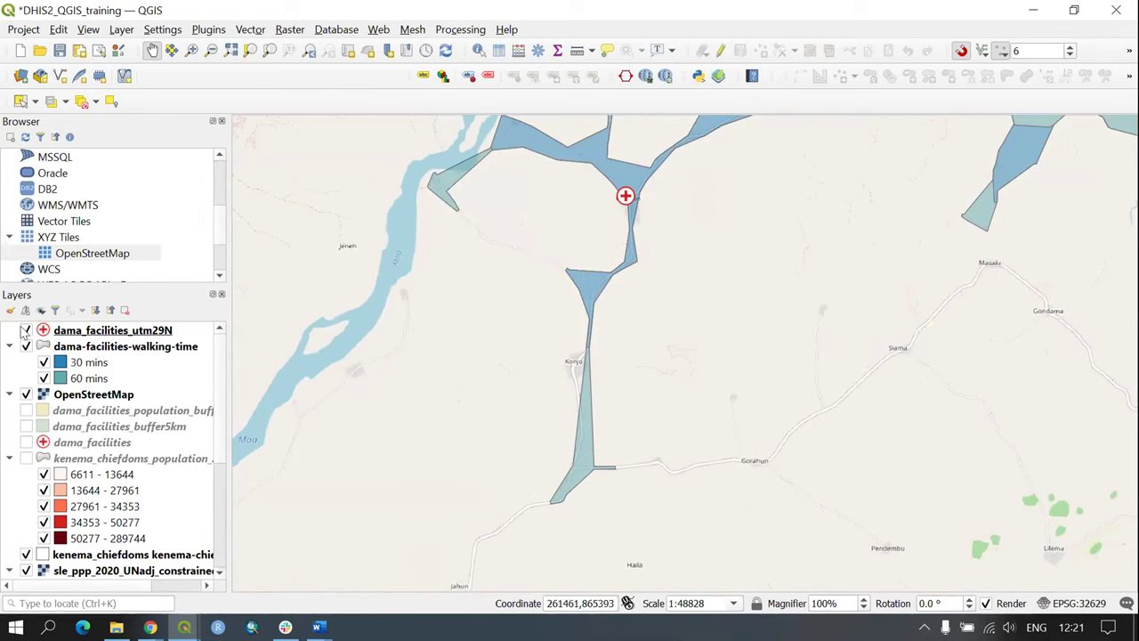
left_click(25, 395)
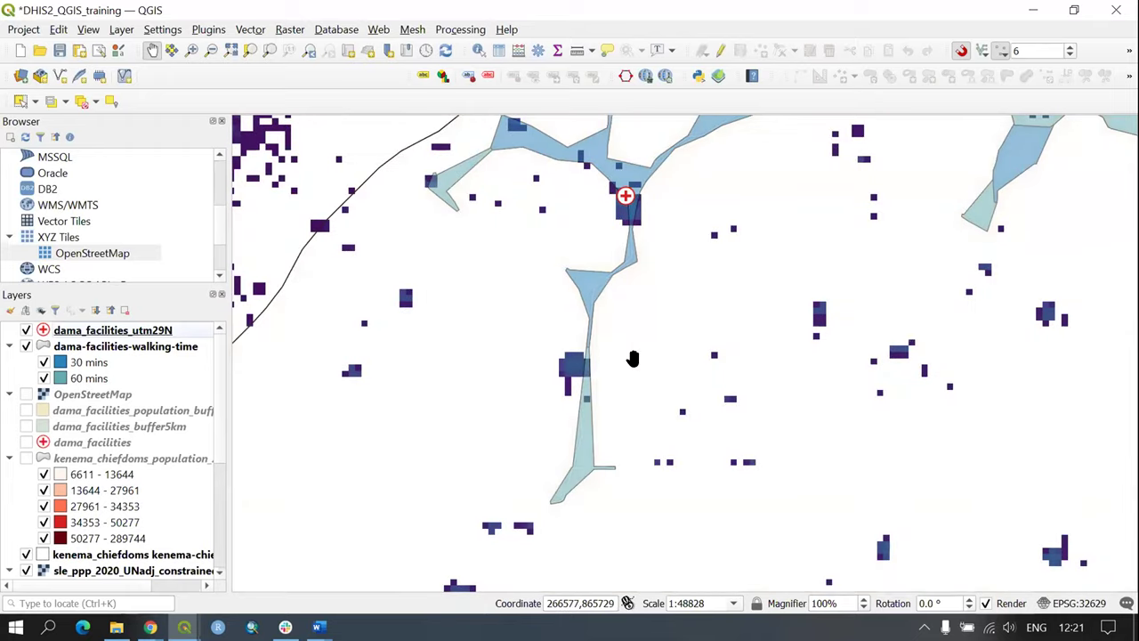
scroll(663, 349, "up", 1)
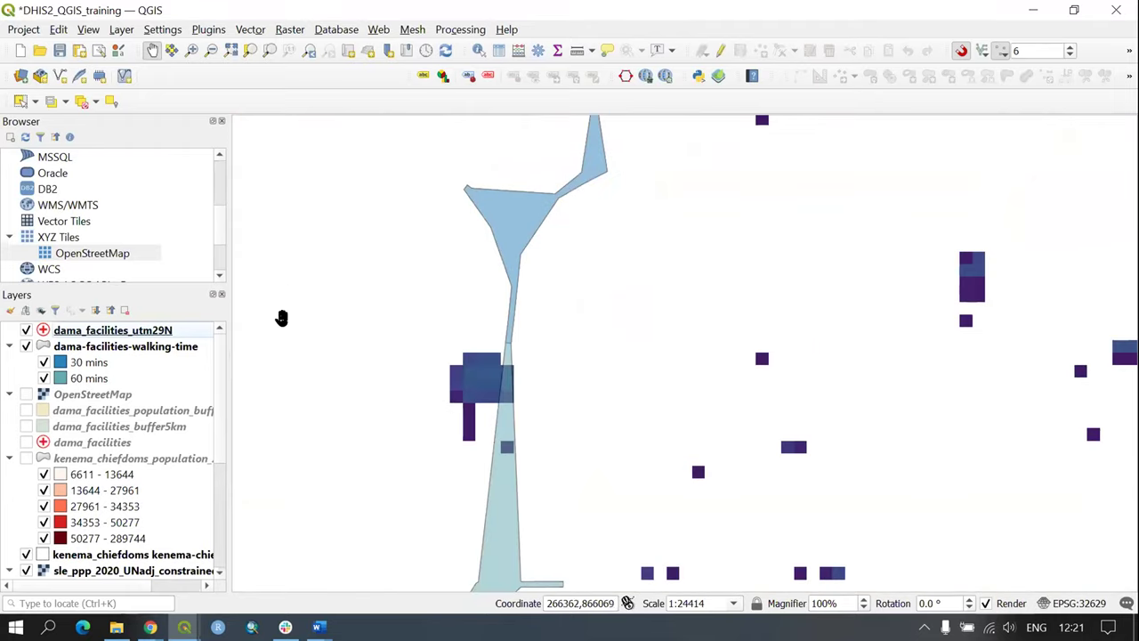
Step: Zoom to the walking-time layer and set up Isochrones From Layer for dama_facilities_utm29N keyed by name
right_click(110, 353)
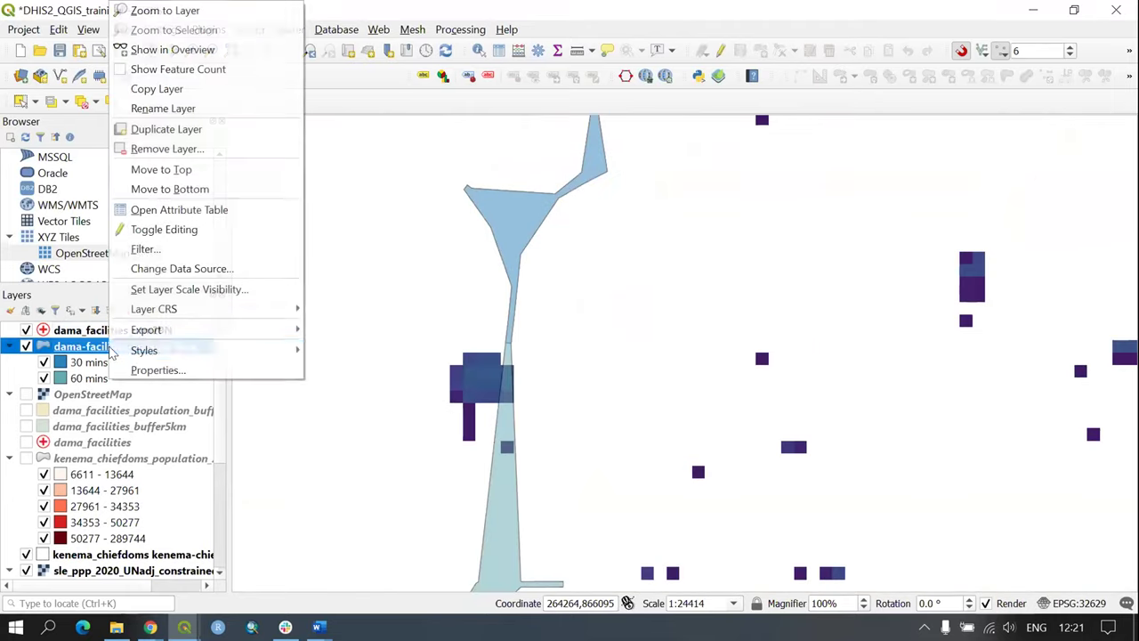
left_click(182, 10)
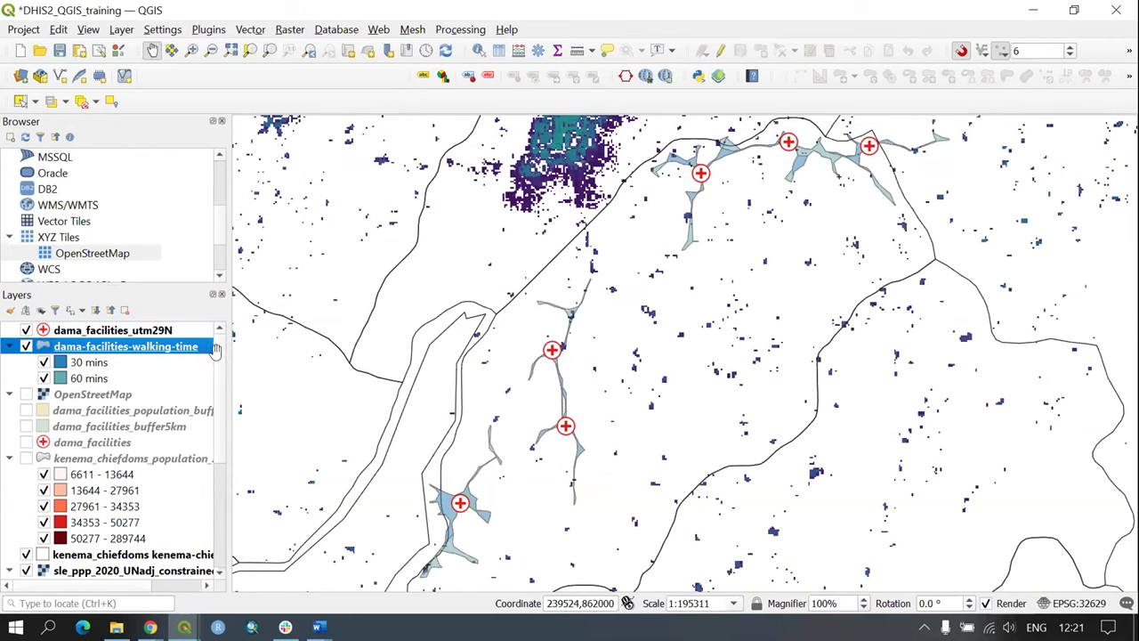
left_click(378, 30)
mouse_move(426, 50)
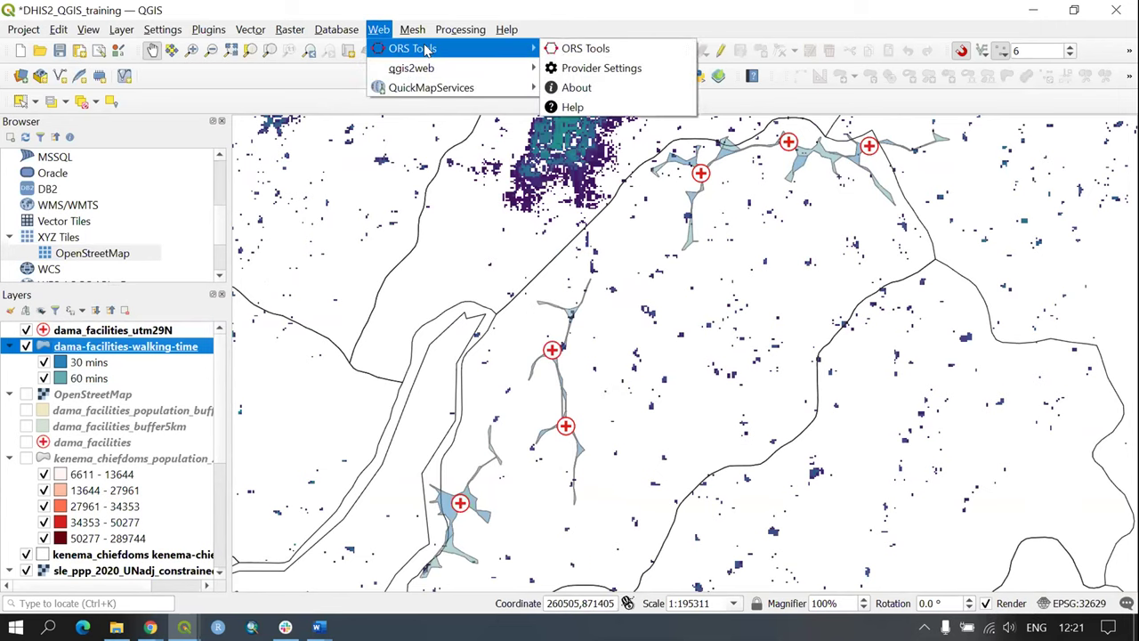
left_click(580, 48)
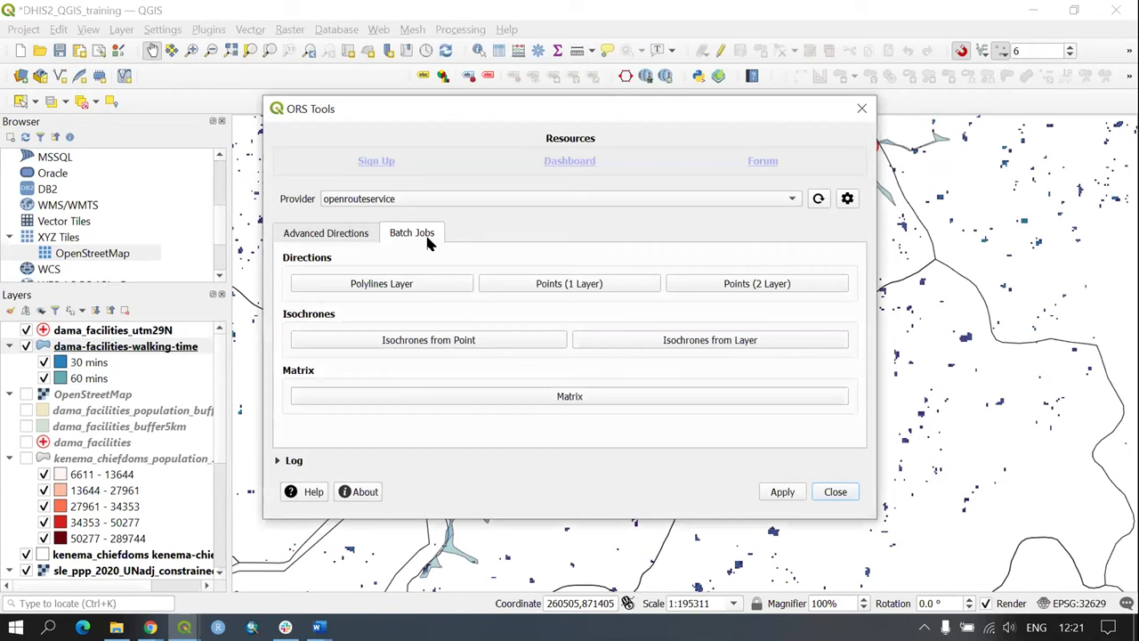
left_click(739, 340)
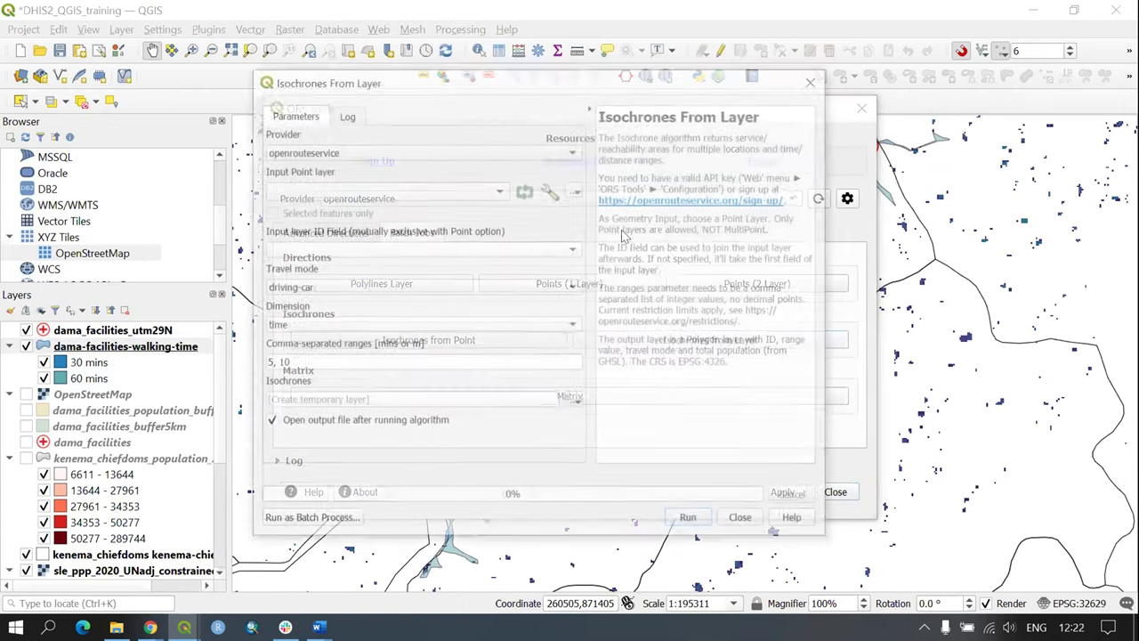
left_click(323, 188)
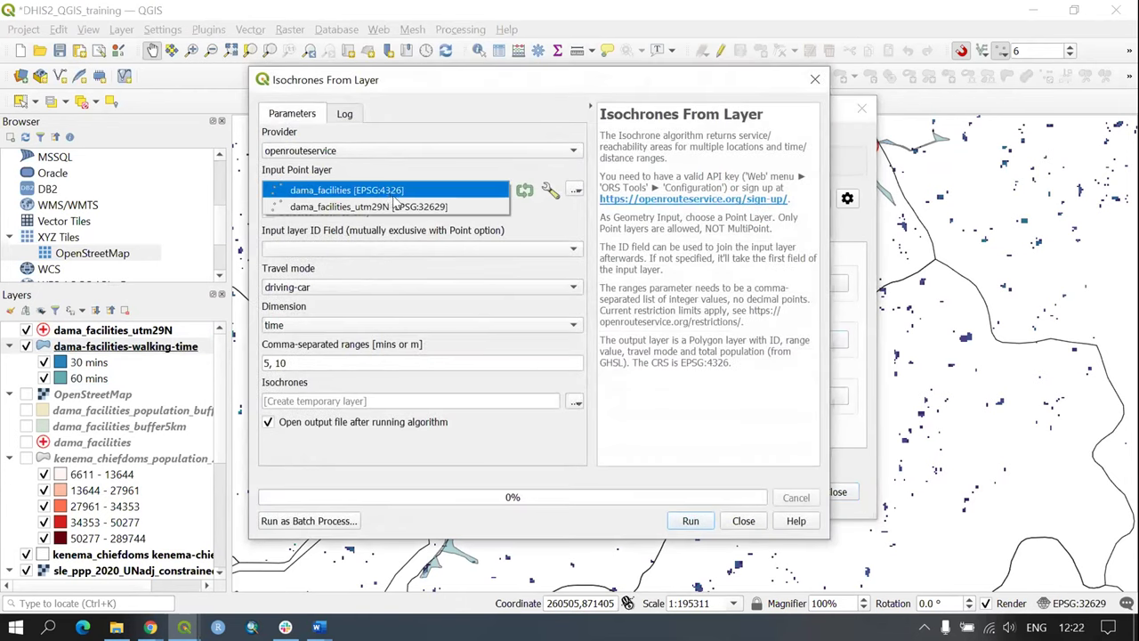
left_click(400, 207)
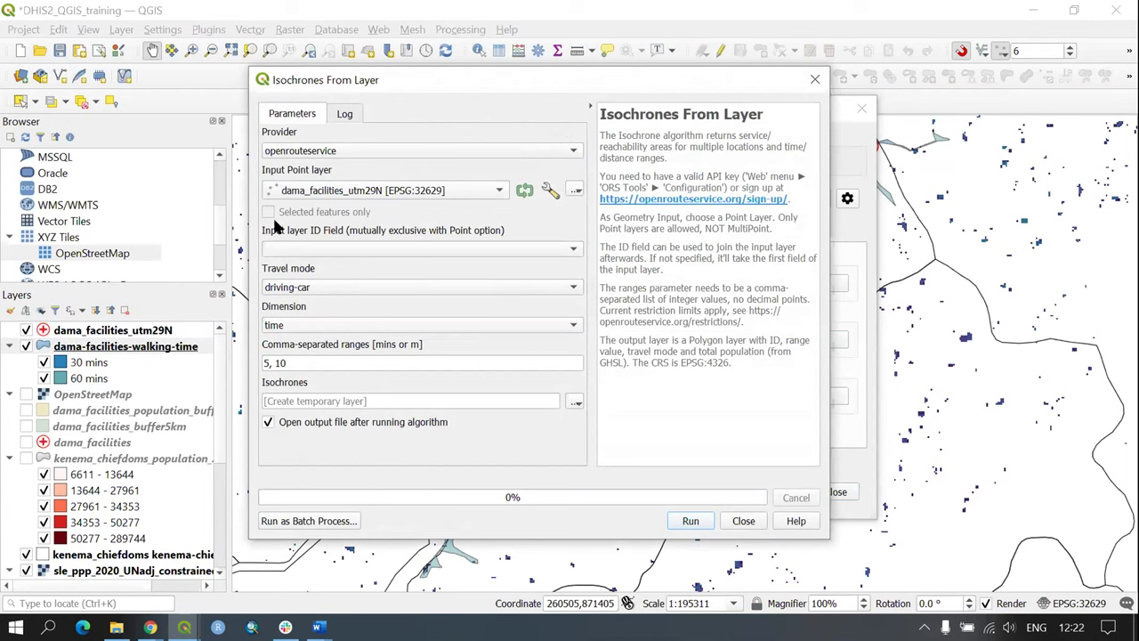
left_click(325, 249)
left_click(326, 267)
Step: Set the ranges to 30, 60 and save output as dama_facilties_driving_time.geojson
left_click_drag(305, 363, 272, 364)
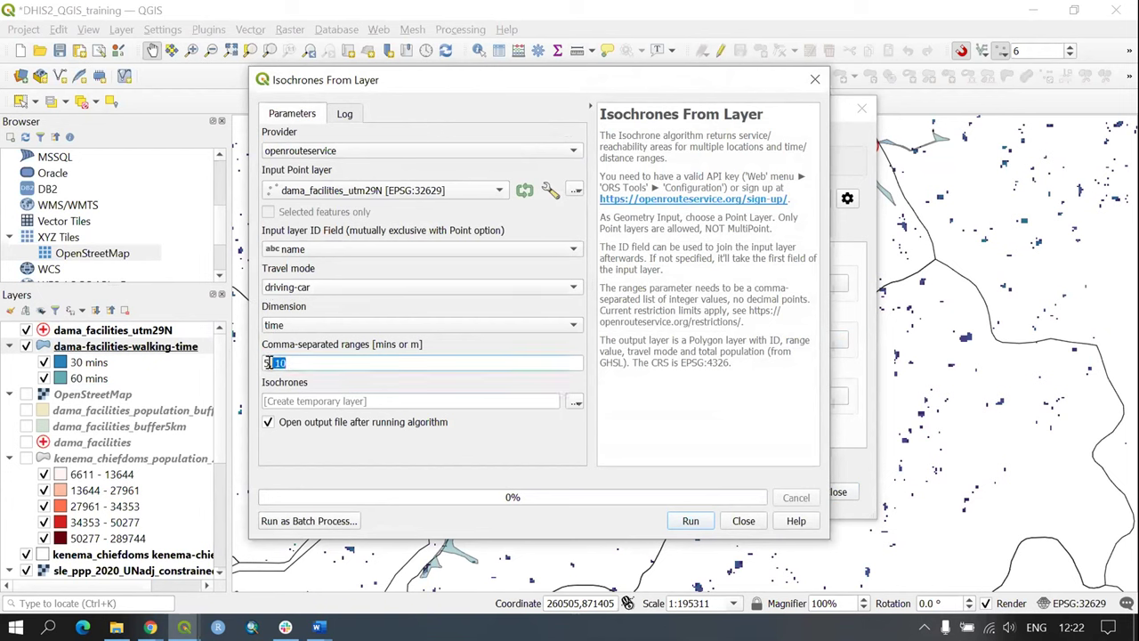
type("30")
left_click(574, 405)
left_click(628, 437)
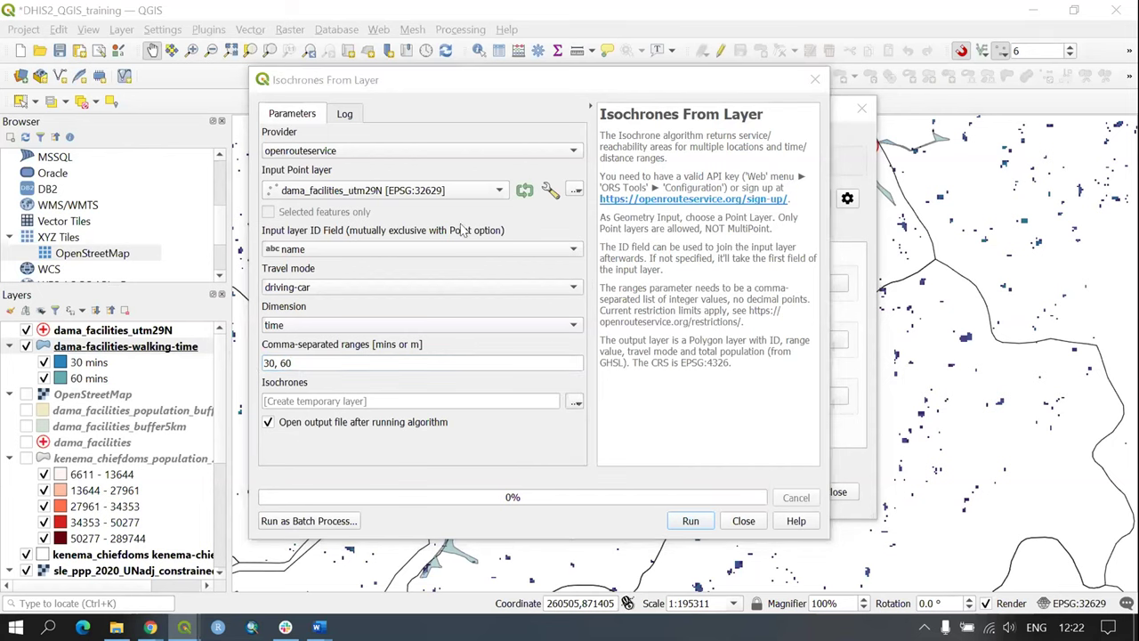
type("dama")
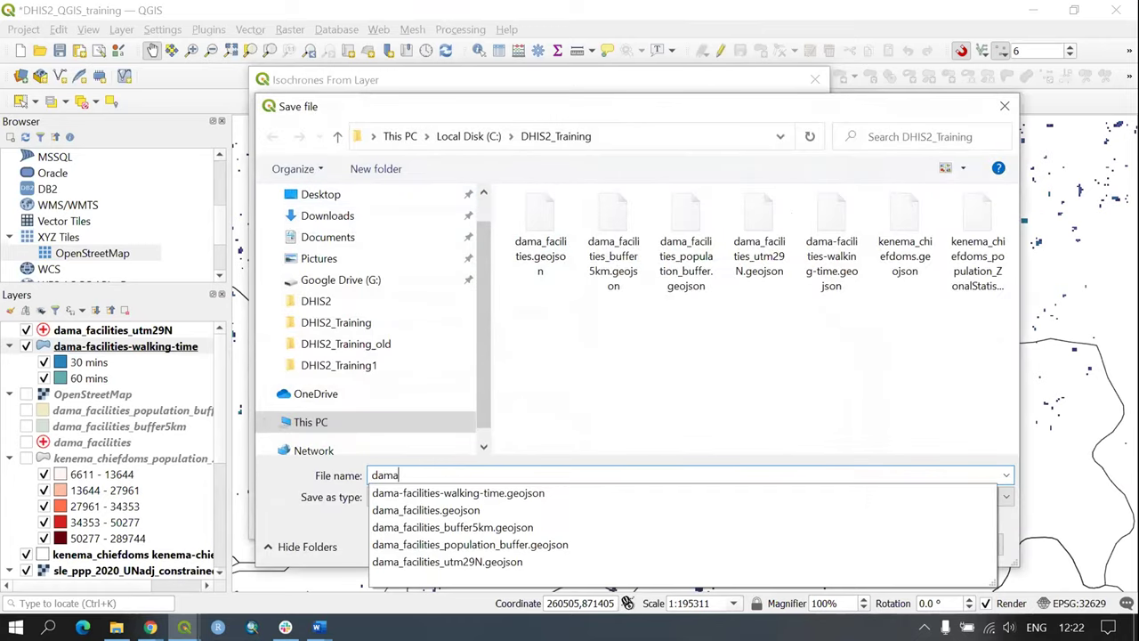
type("_facilties_driving_time")
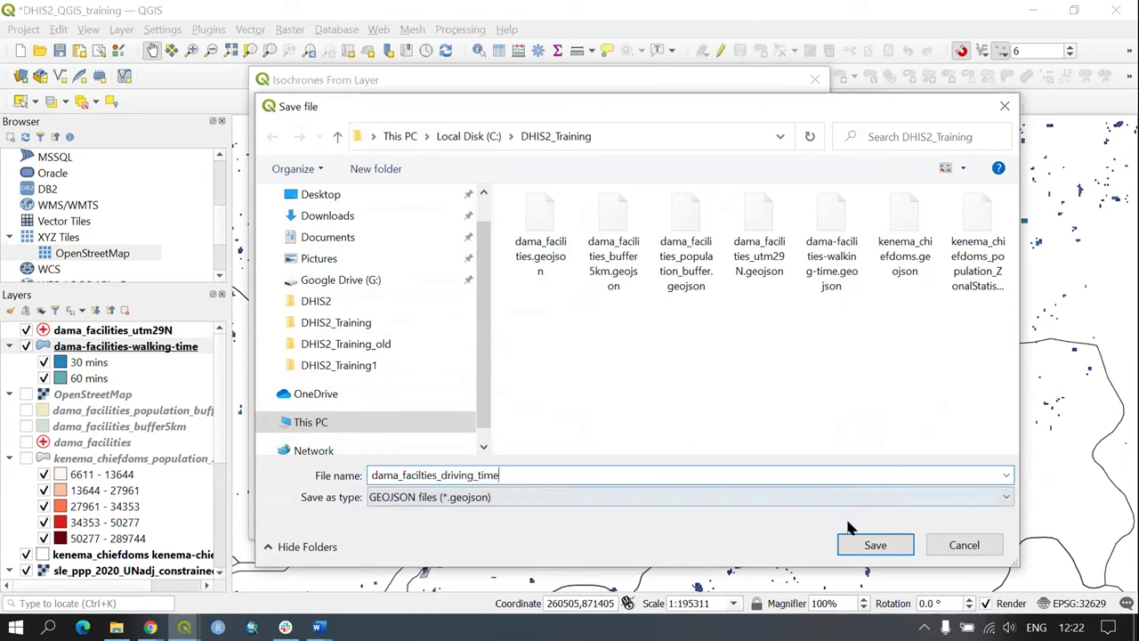
left_click(875, 544)
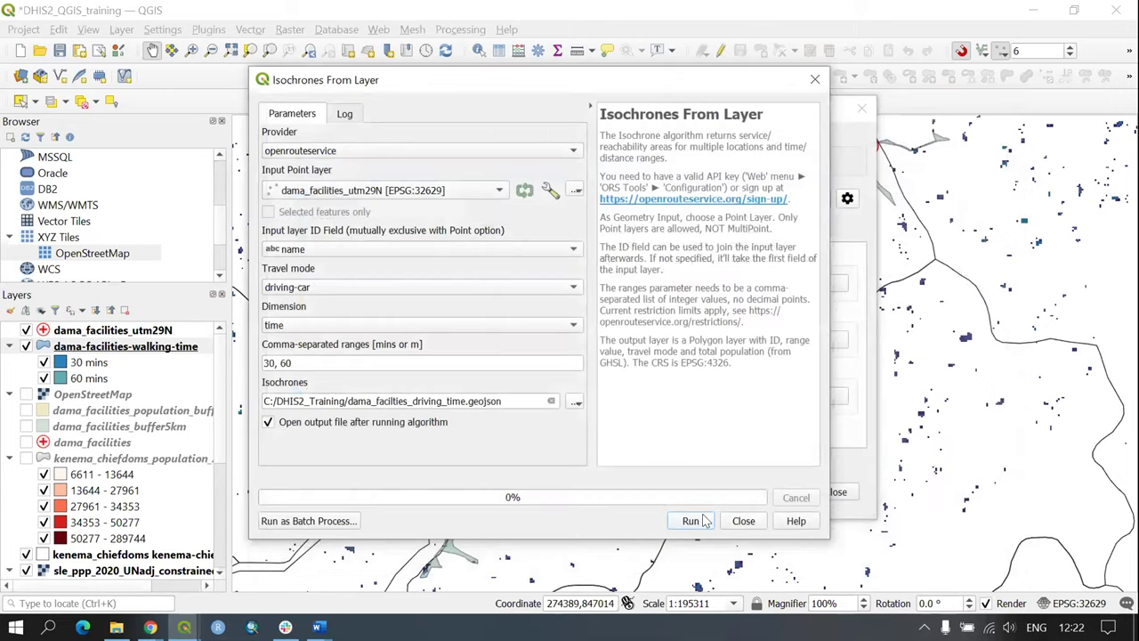
Step: Run the driving isochrone calculation and close the finished openrouteservice tool windows
left_click(687, 520)
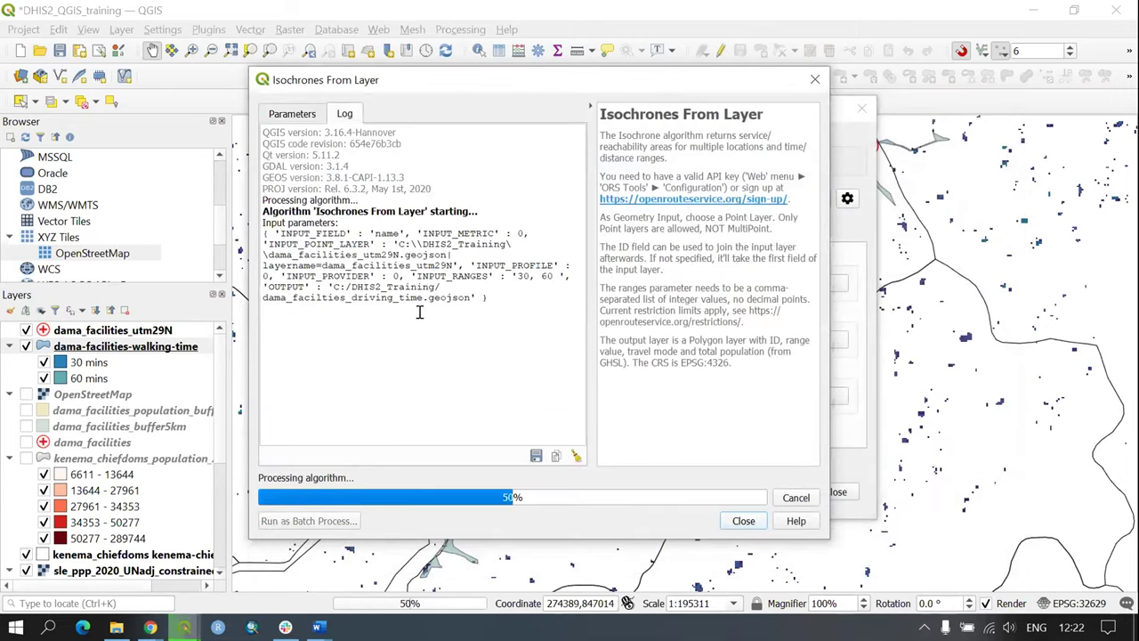
left_click(745, 521)
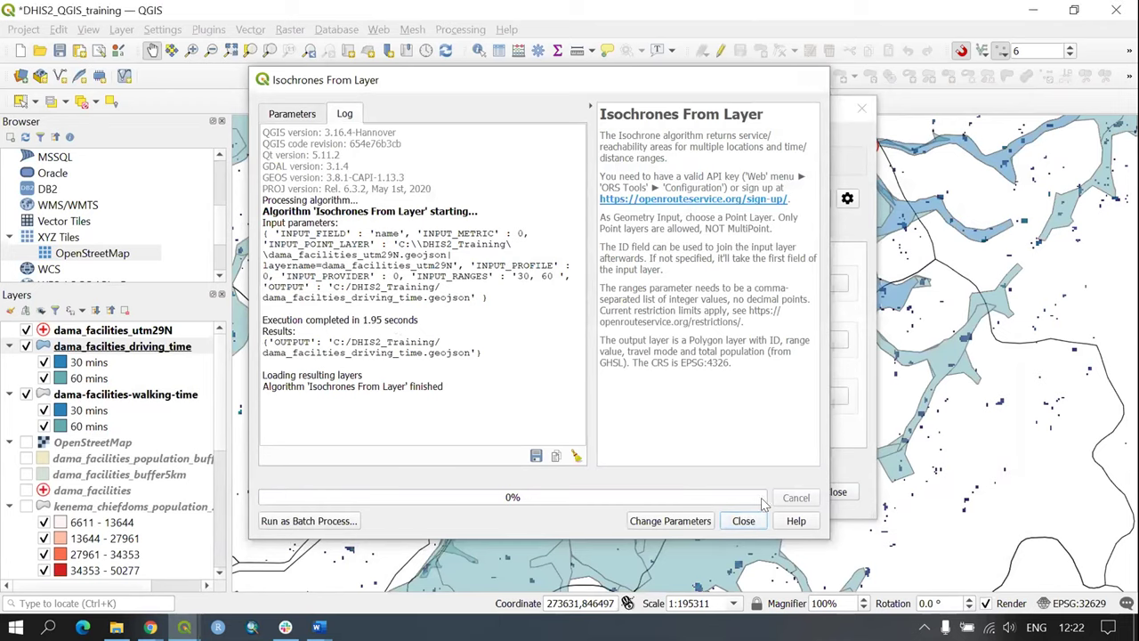
left_click(837, 491)
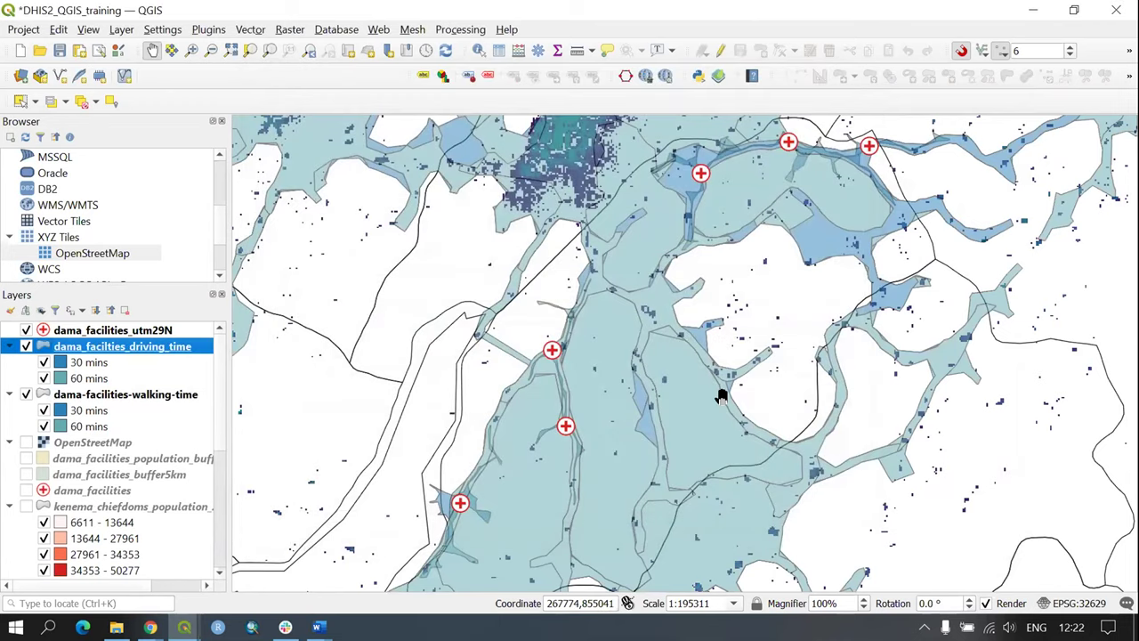
scroll(595, 328, "up", 1)
scroll(602, 322, "down", 1)
scroll(602, 322, "down", 2)
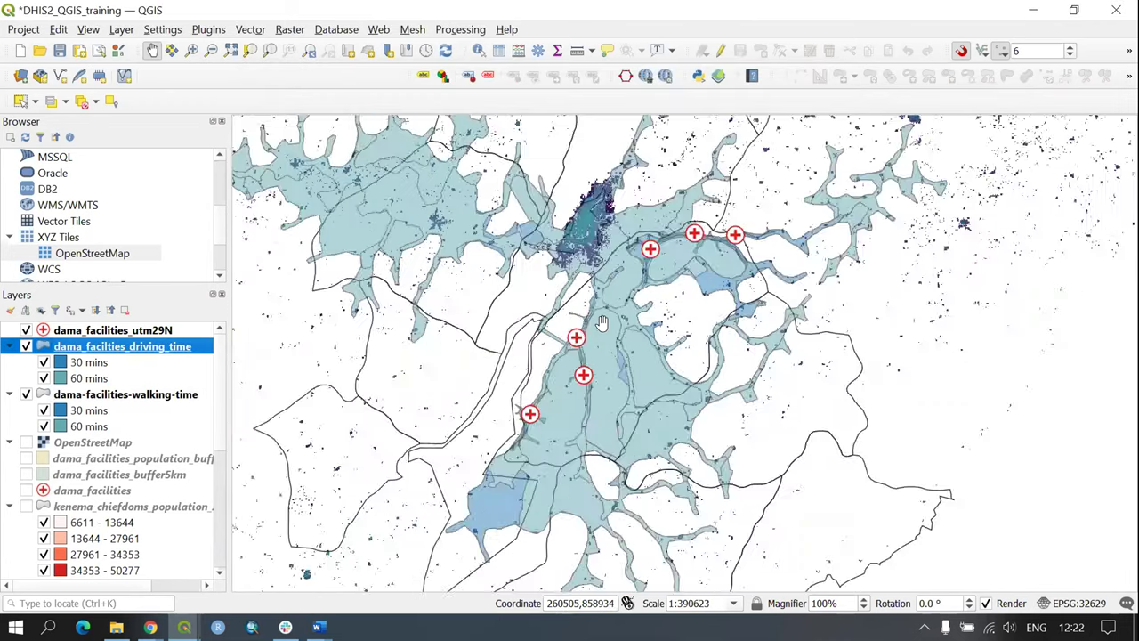
Step: Hide the walking-time isochrones and toggle the 30 and 60 mins driving classes to compare them
left_click(26, 395)
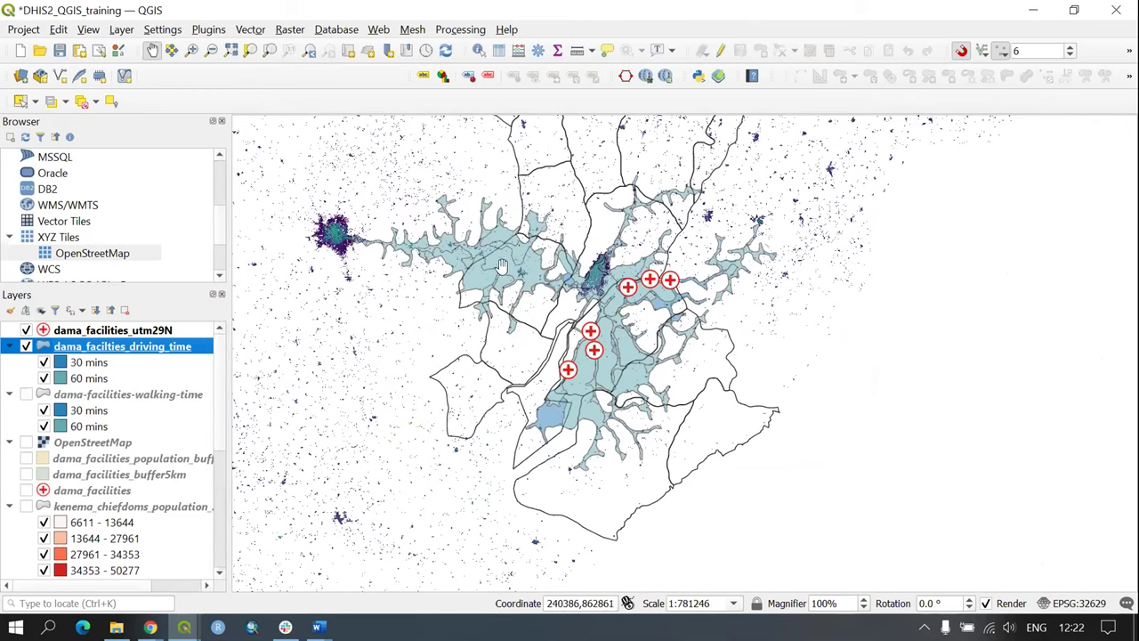
left_click(101, 363)
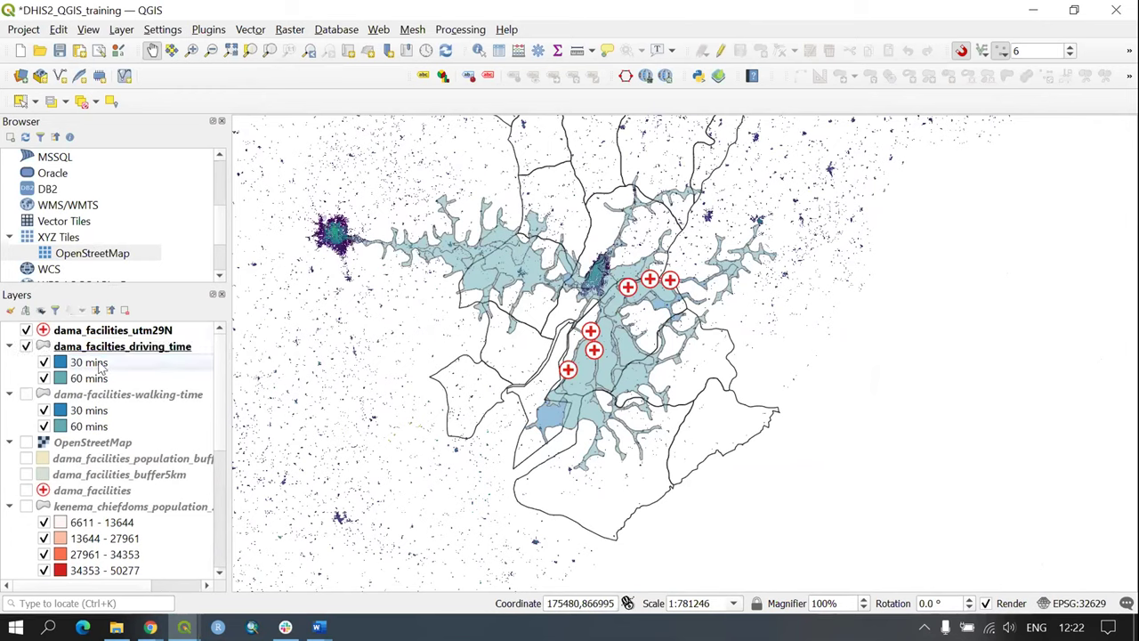
left_click(100, 379)
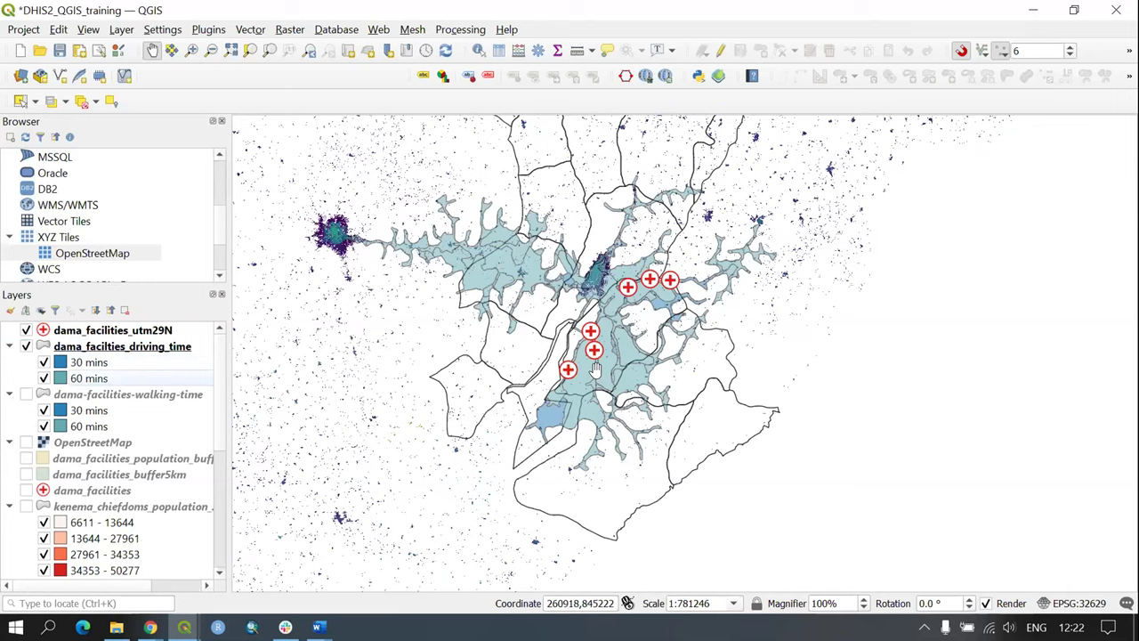
left_click(44, 363)
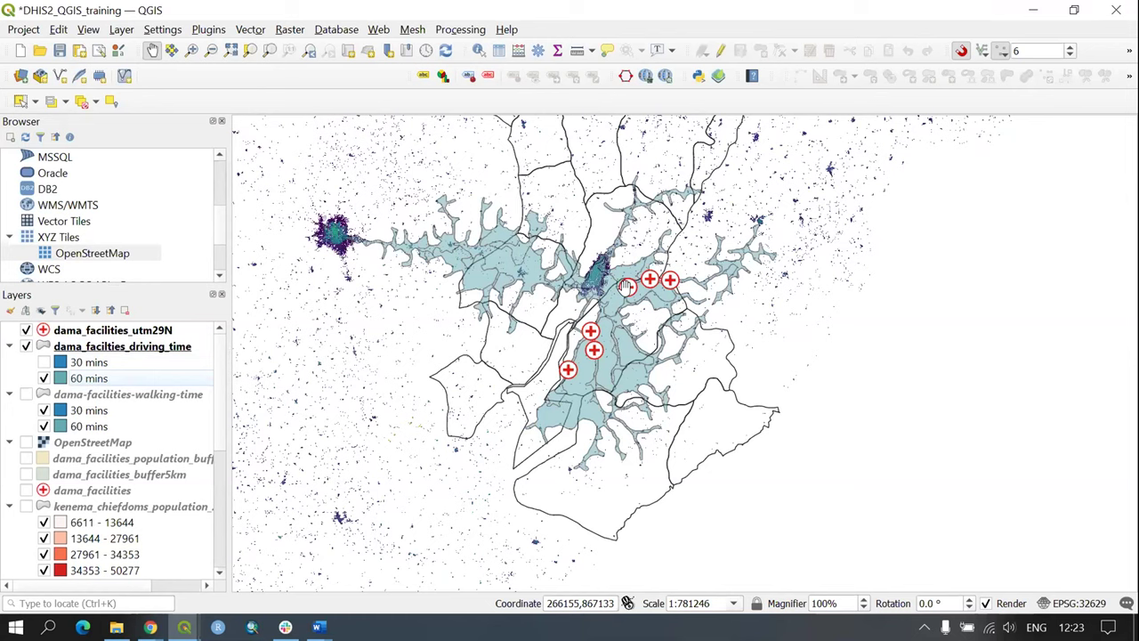
left_click(43, 362)
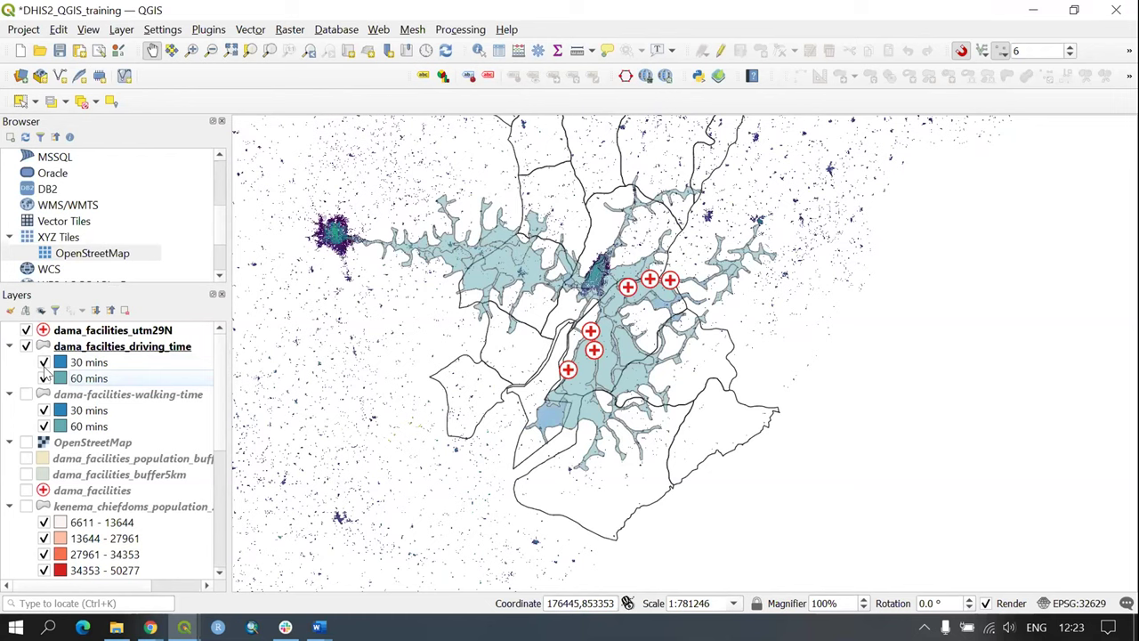
left_click(42, 363)
left_click(44, 379)
left_click(42, 362)
Step: Bring the 30 mins driving areas into view and show the 60 mins areas again
scroll(528, 309, "up", 1)
left_click_drag(679, 443, 664, 430)
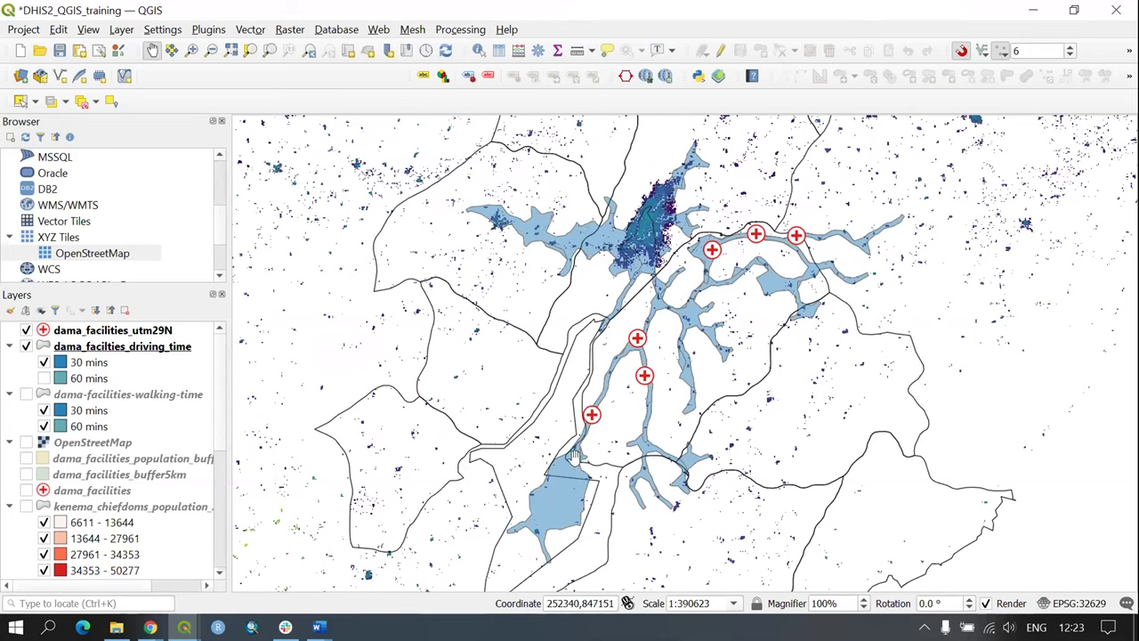
left_click(44, 379)
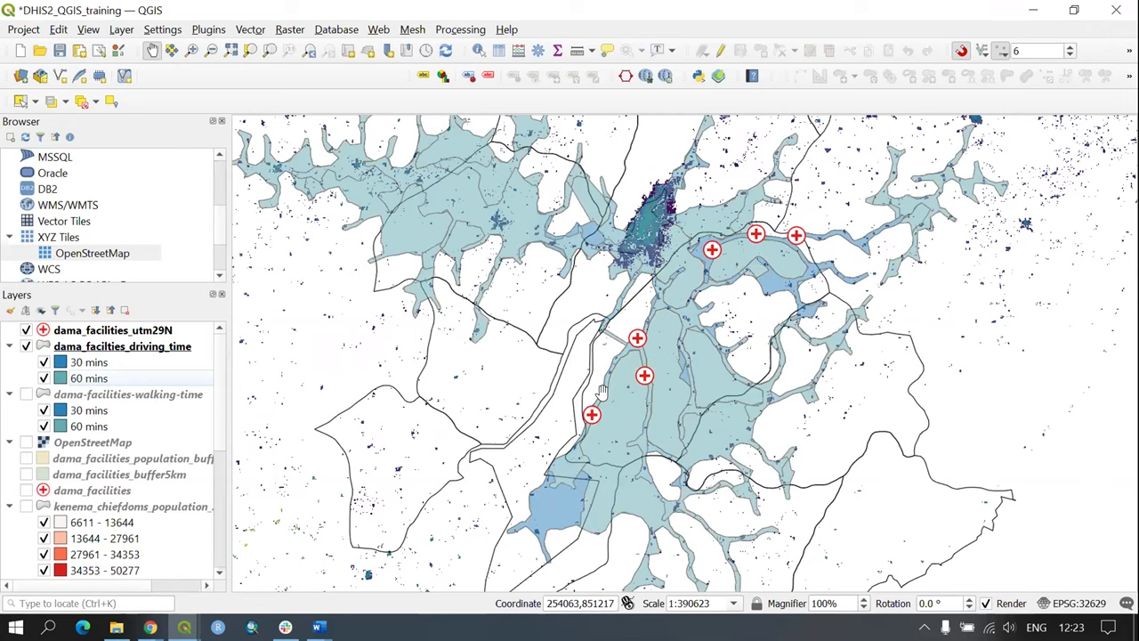
scroll(601, 392, "up", 1)
scroll(602, 391, "down", 1)
scroll(663, 316, "down", 1)
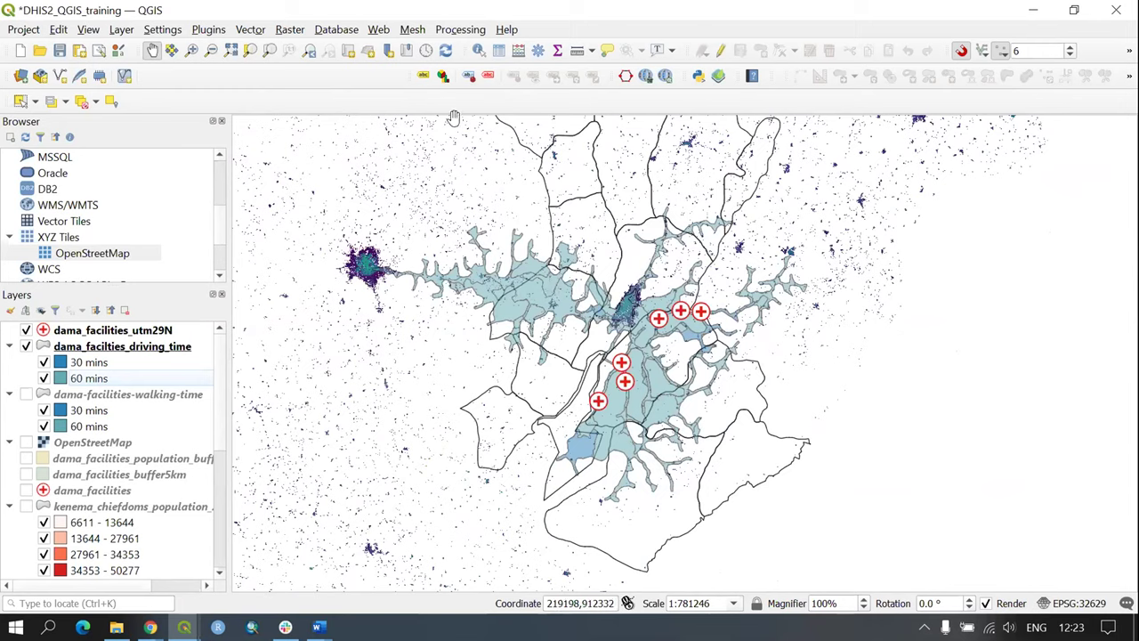
Step: Open Zonal statistics from the Processing Toolbox and list its input polygon layers
left_click(453, 32)
left_click(474, 49)
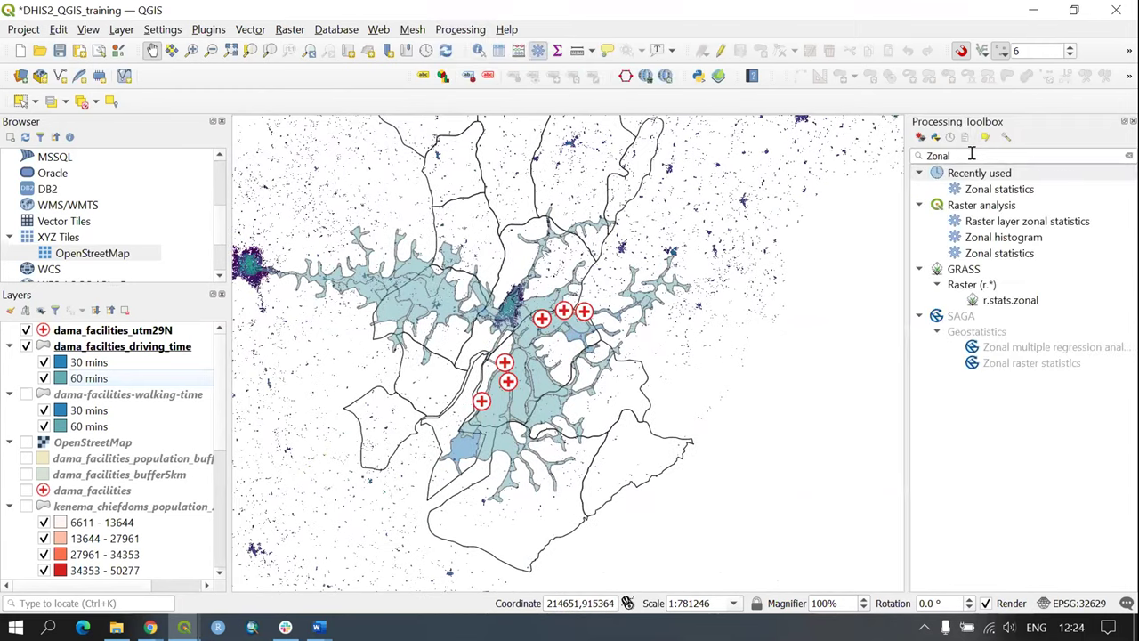
left_click_drag(950, 157, 933, 157)
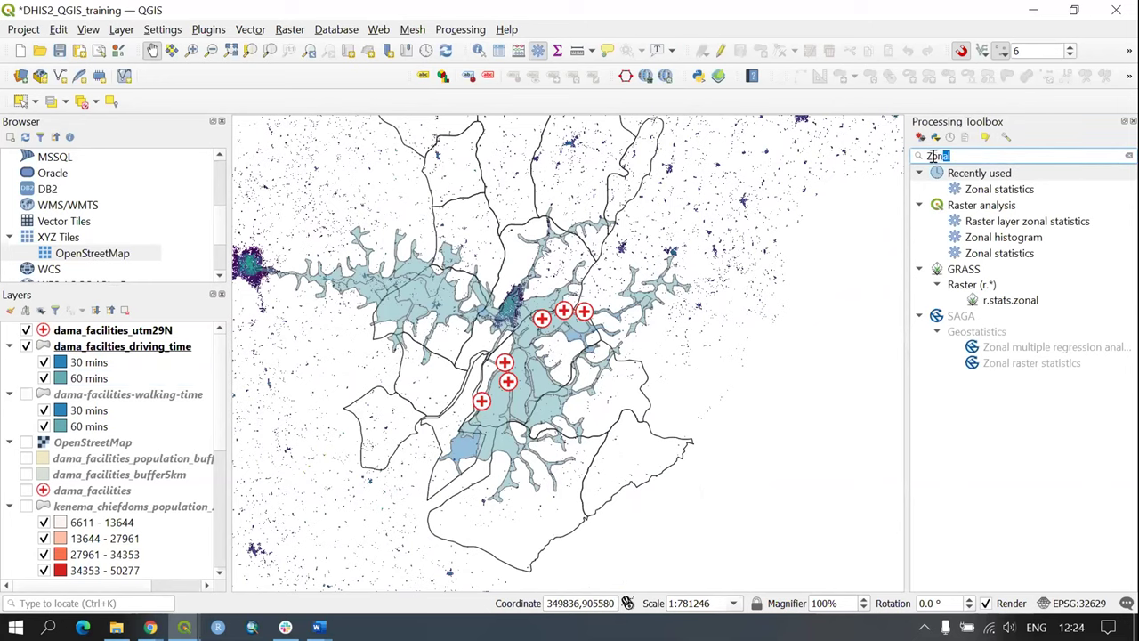
double_click(1000, 254)
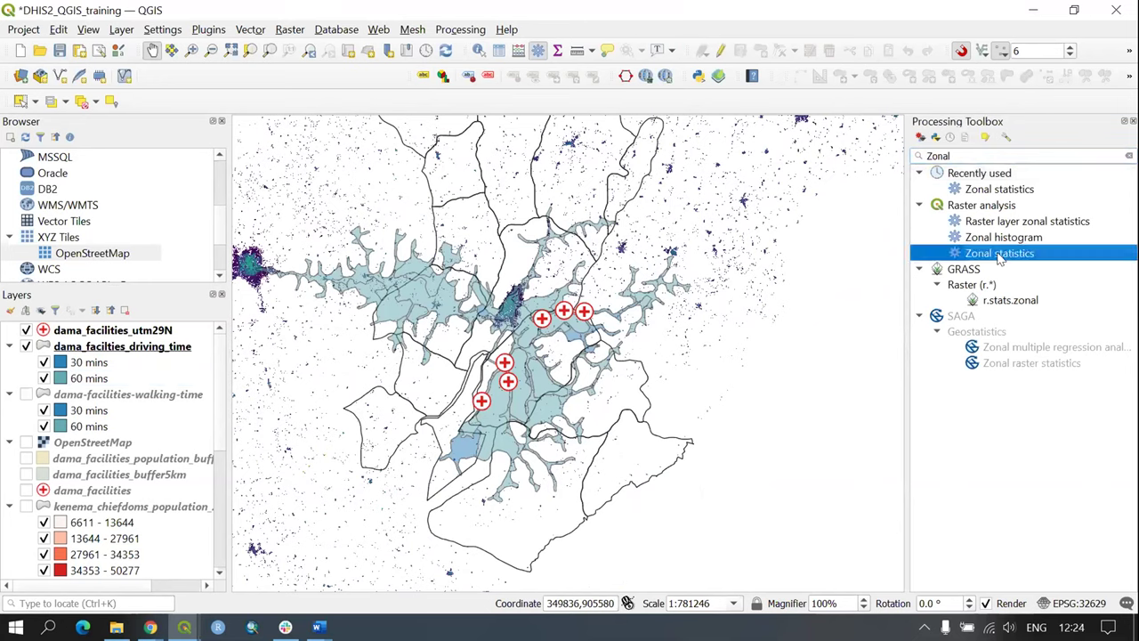
left_click(431, 154)
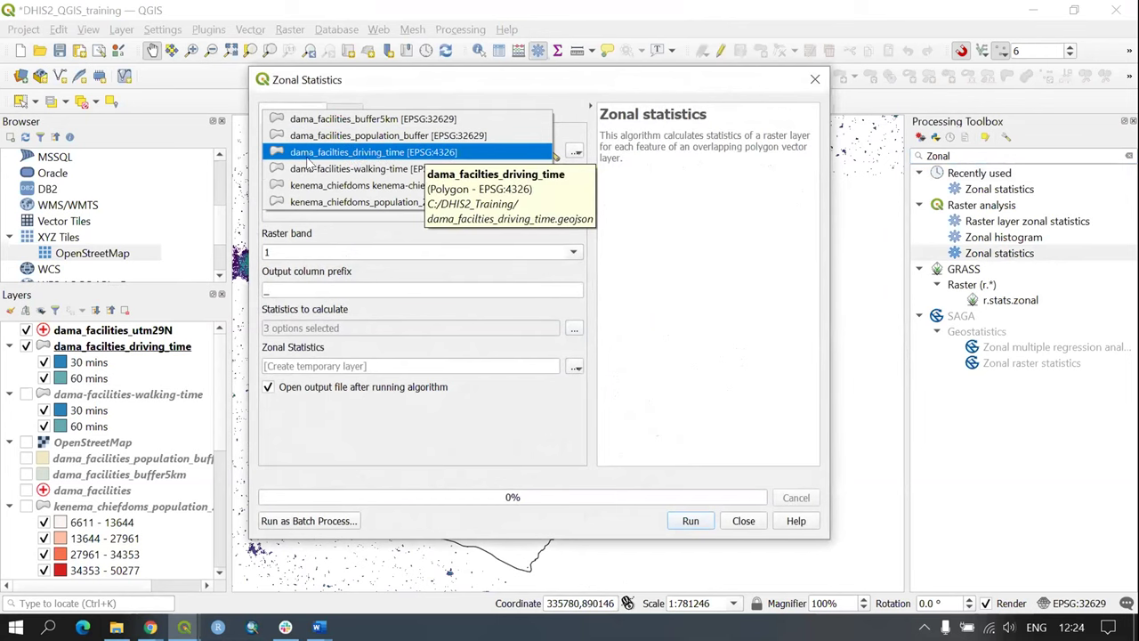
Step: Use dama_facilties_driving_time as zones and sle_ppp_2020_UNadj_constrained as the raster, with prefix Pop_
left_click(384, 155)
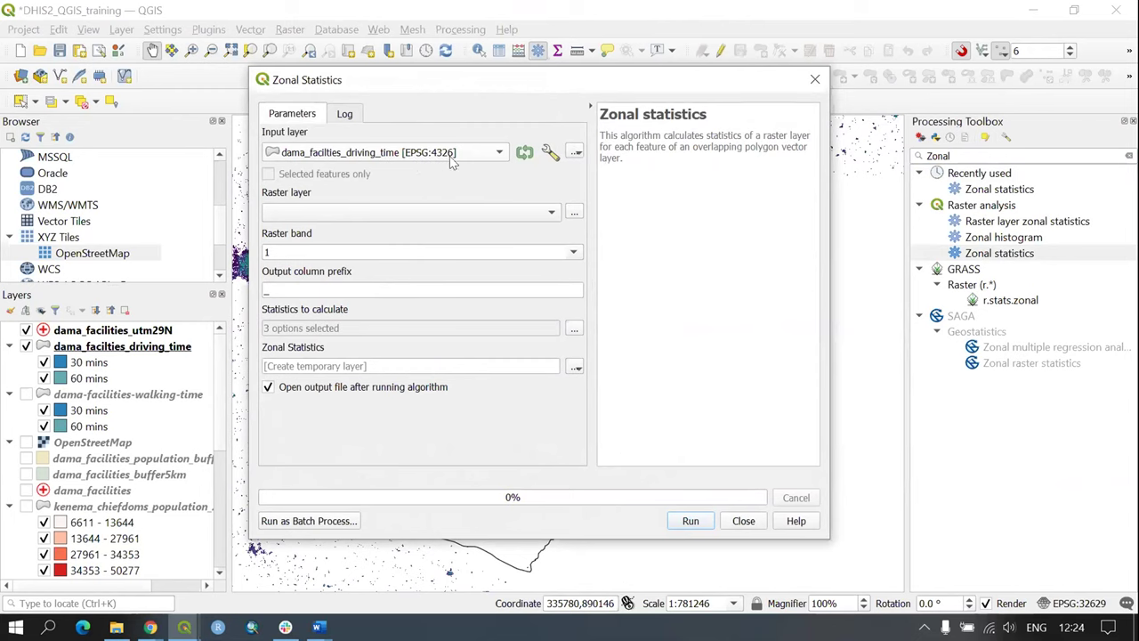
left_click(393, 211)
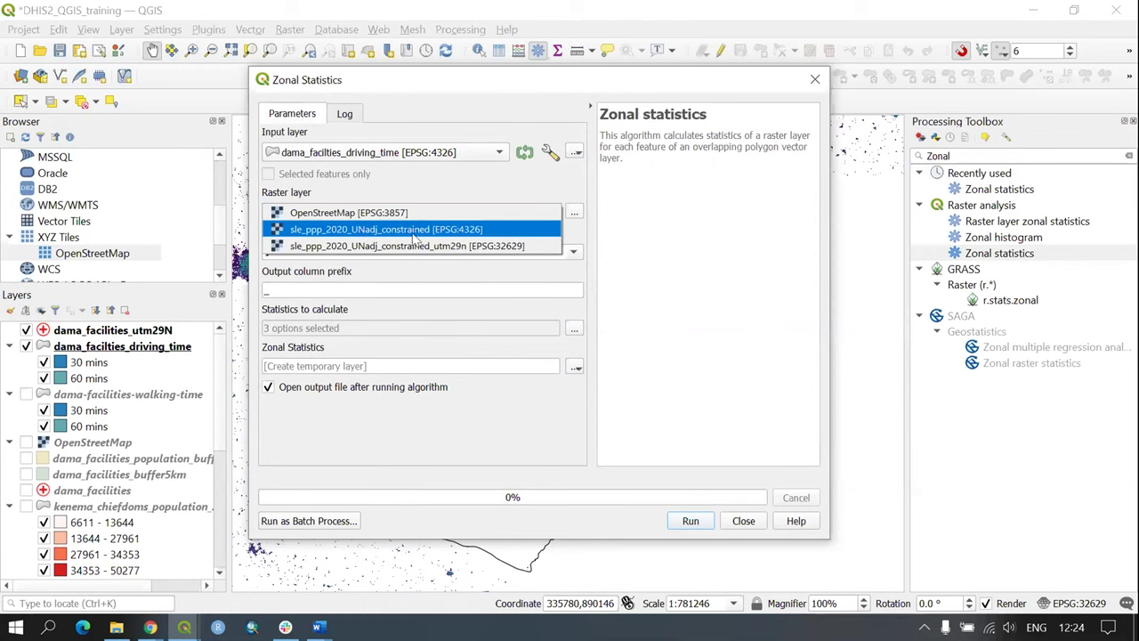
left_click(475, 231)
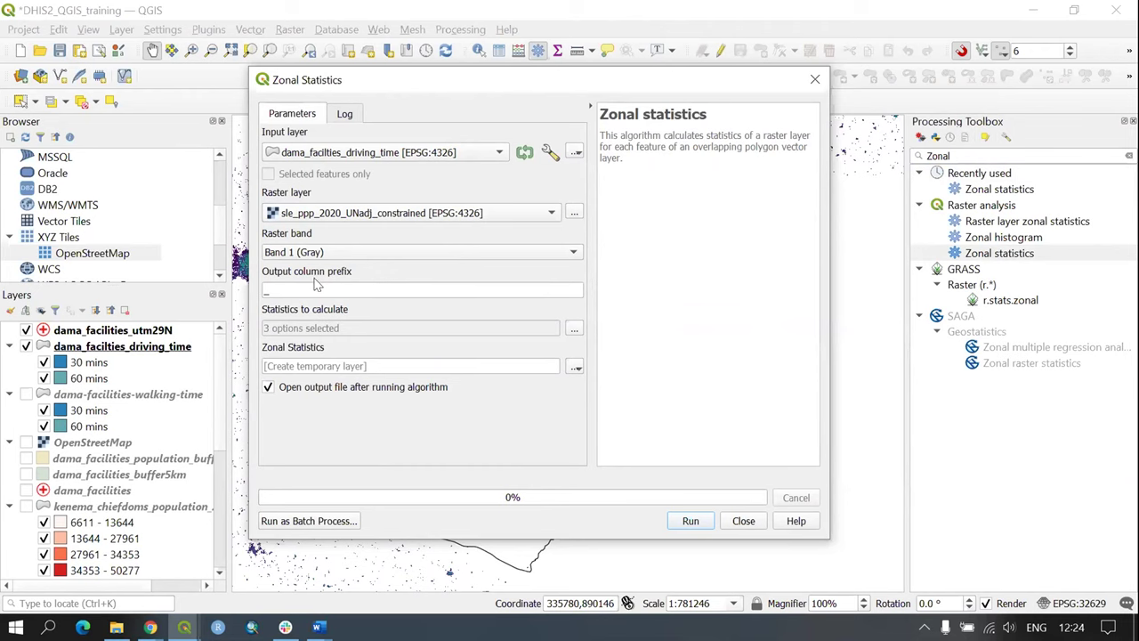
key("Tab")
Step: Save the output as dama-facilities-driving-population.geojson and run the zonal statistics
left_click(576, 367)
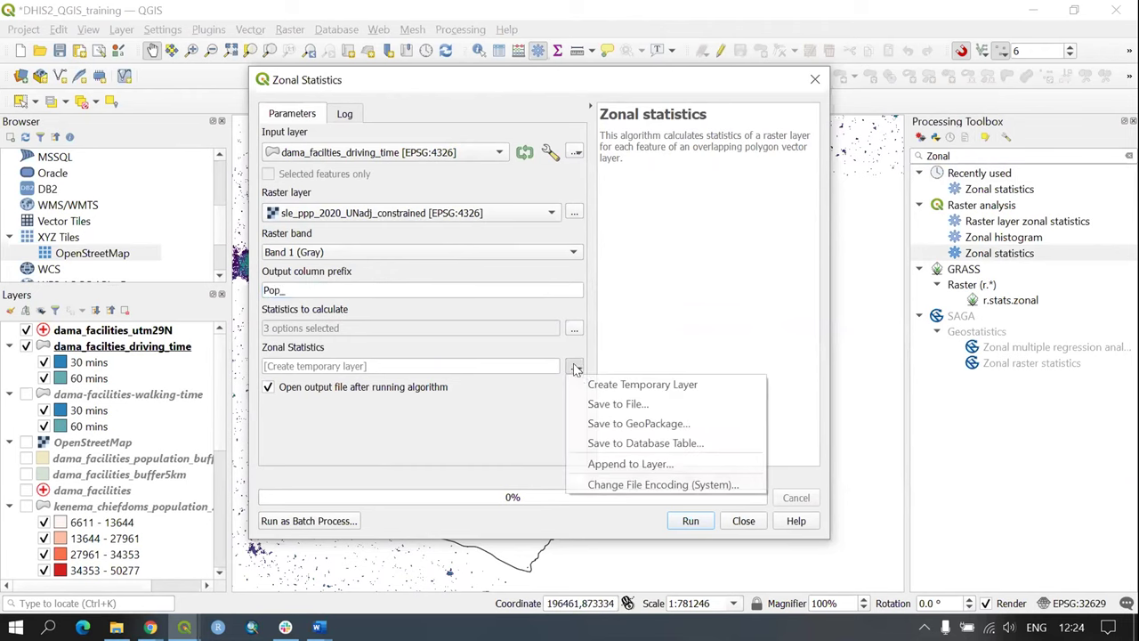
left_click(595, 400)
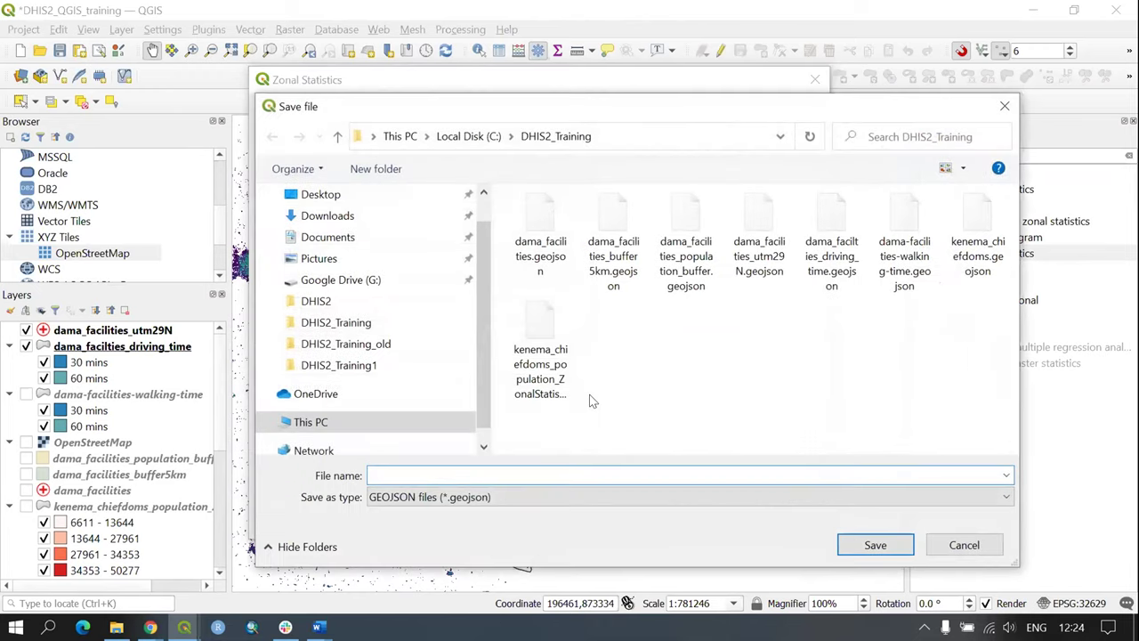
type("dama-facilities")
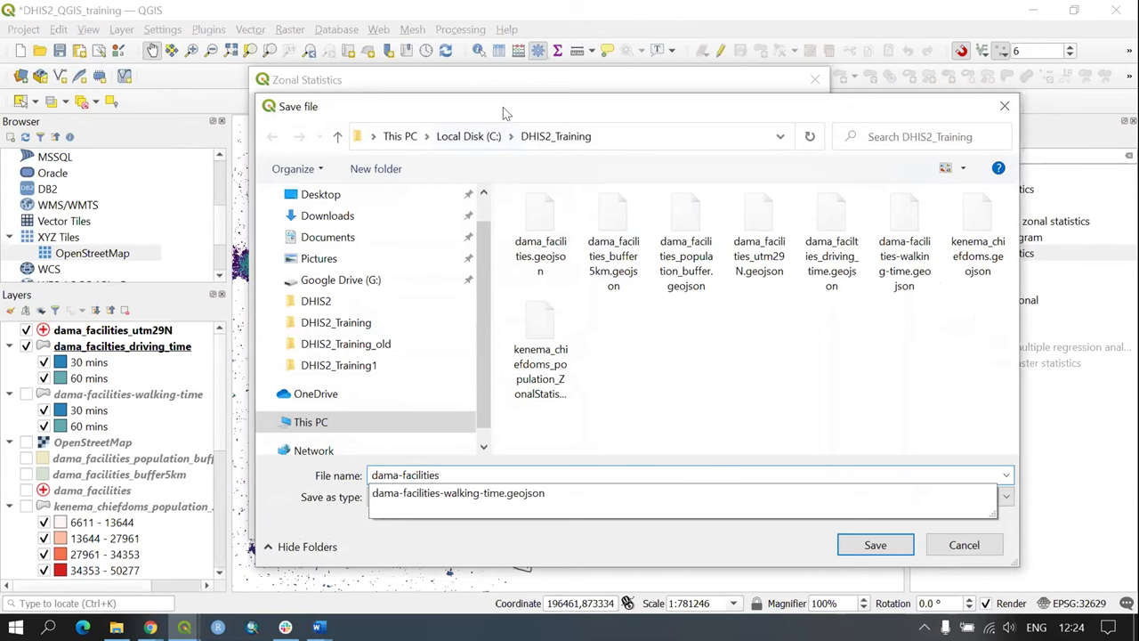
left_click_drag(503, 107, 541, 74)
type("facilities-driving")
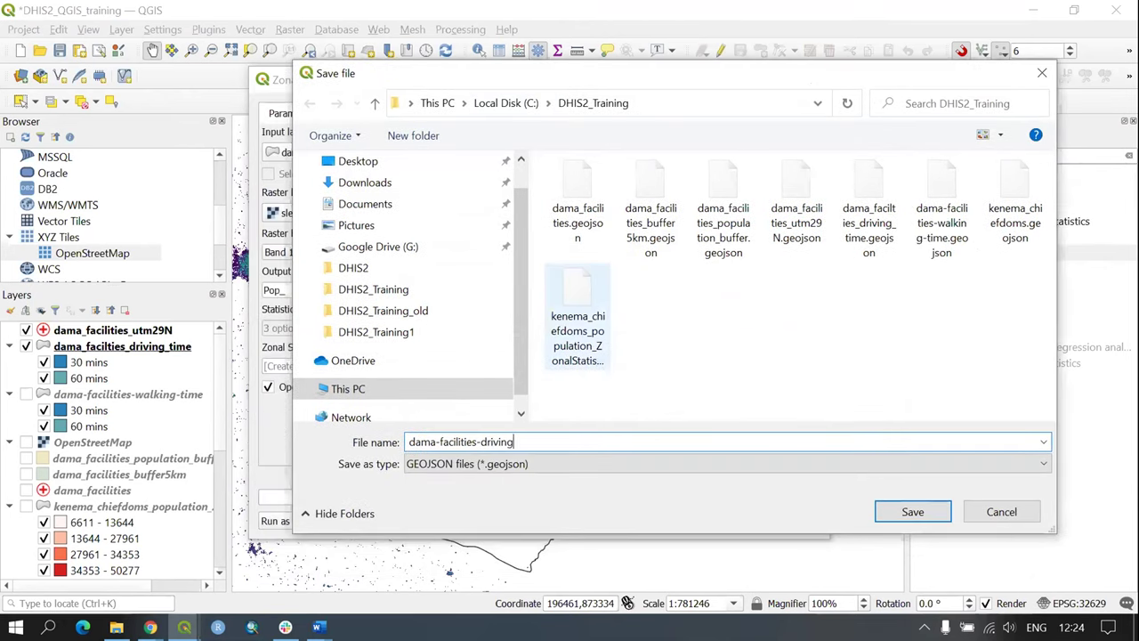
type("-population")
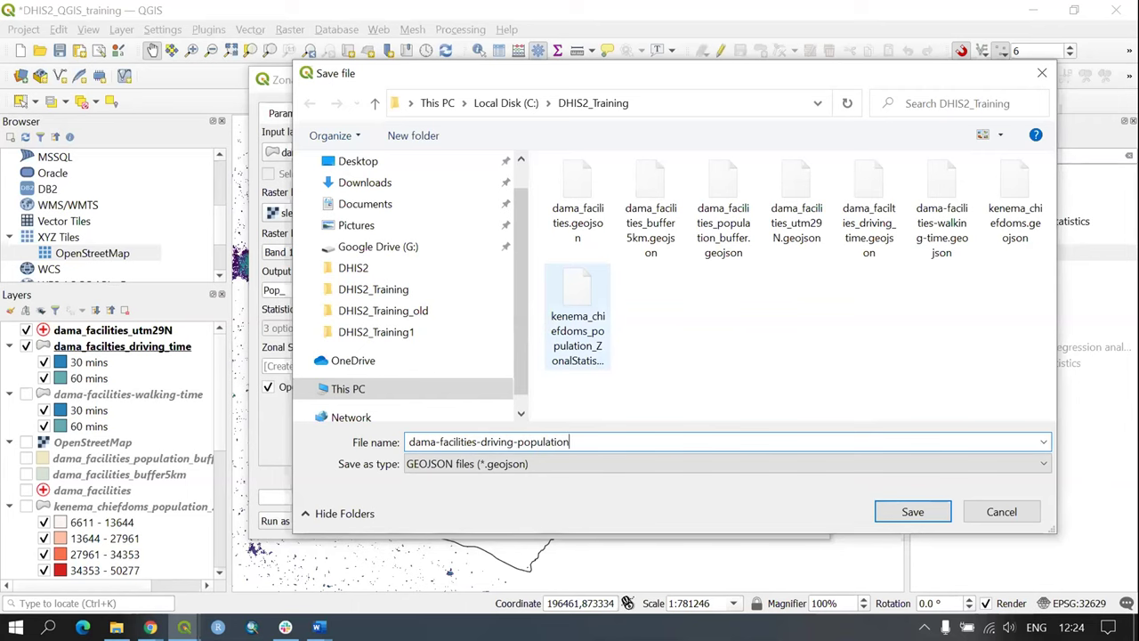
left_click(912, 512)
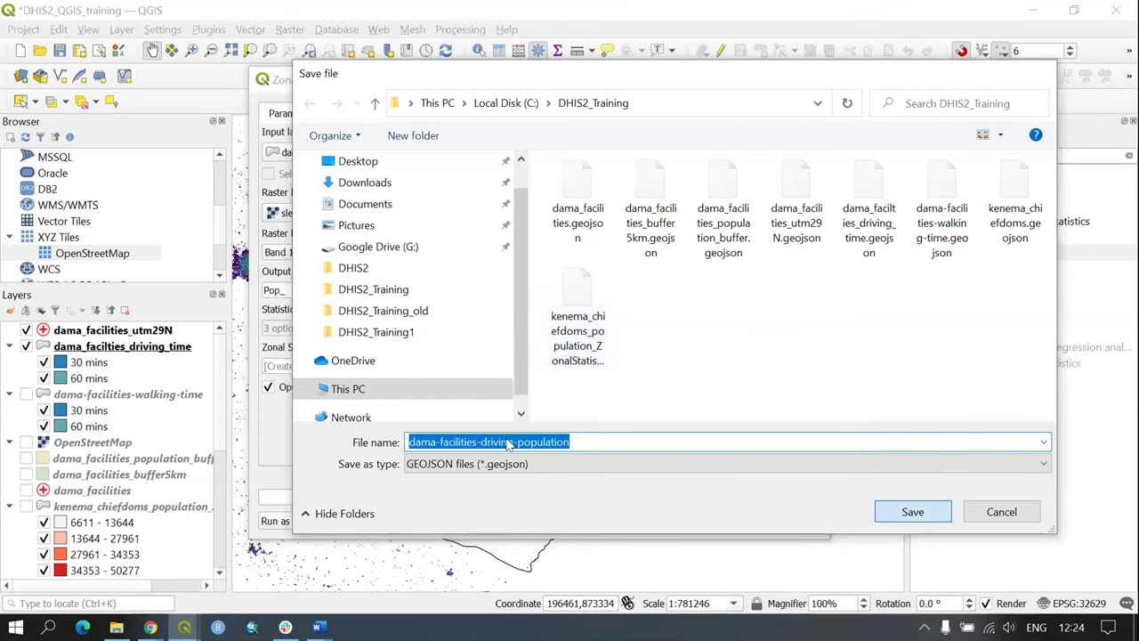
left_click(690, 521)
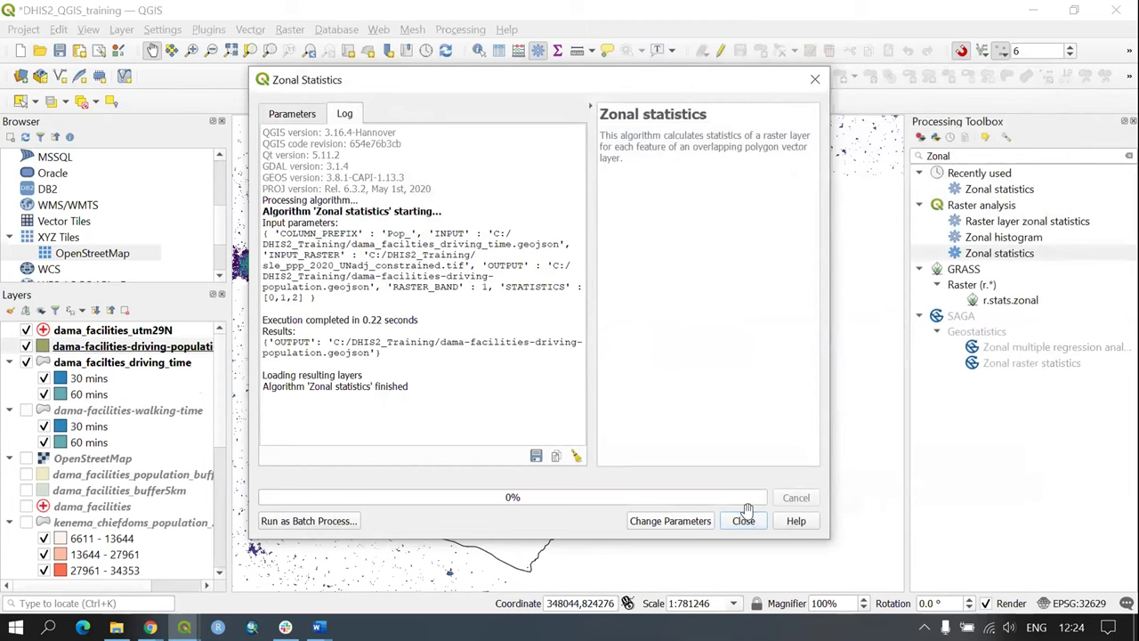
Step: Close the zonal statistics tool and open the dama-facilities-driving-population attribute table
left_click(743, 519)
left_click_drag(616, 349, 663, 353)
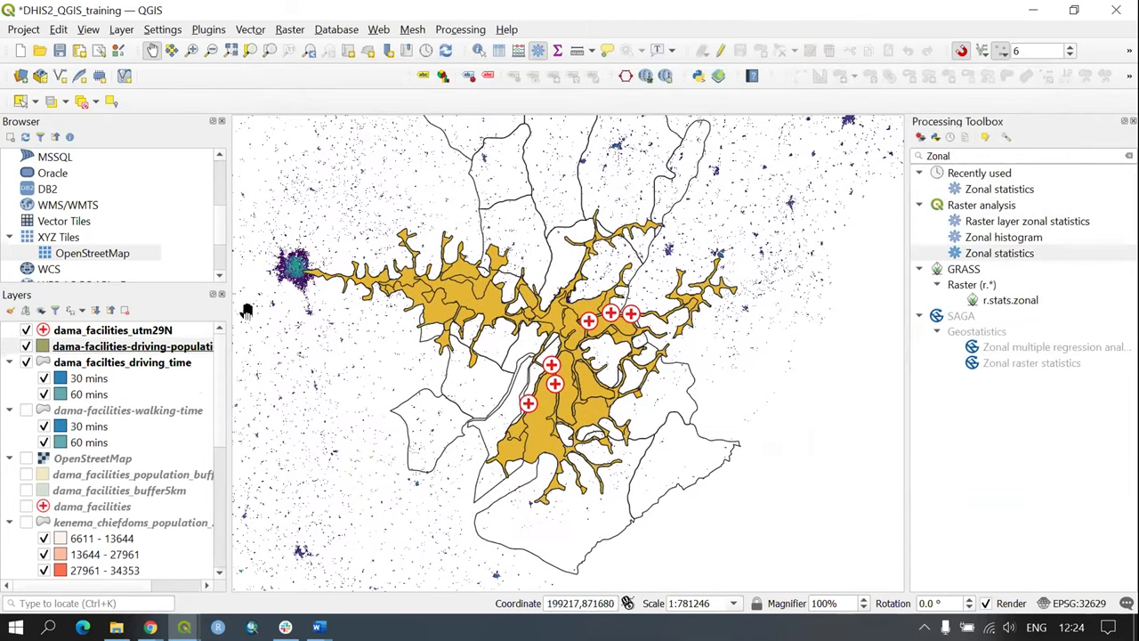
right_click(77, 345)
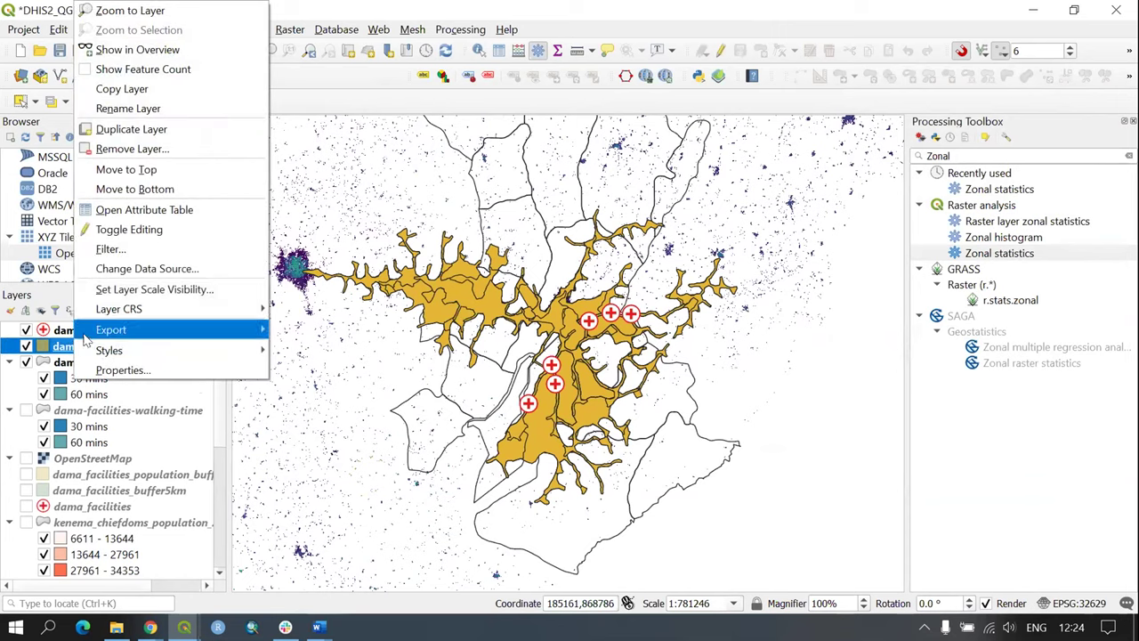
left_click(169, 210)
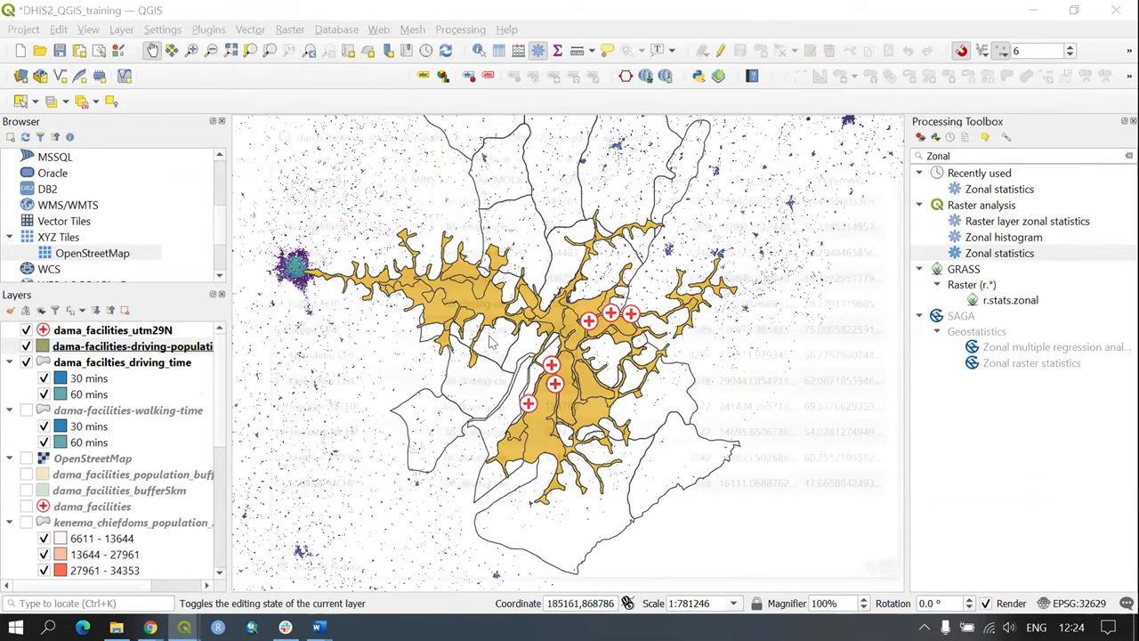
Step: Maximize the attribute table and inspect Pop_count, Pop_sum and TOTAL_POP values, comparing the Kornia MCHP rows
left_click_drag(538, 131, 398, 26)
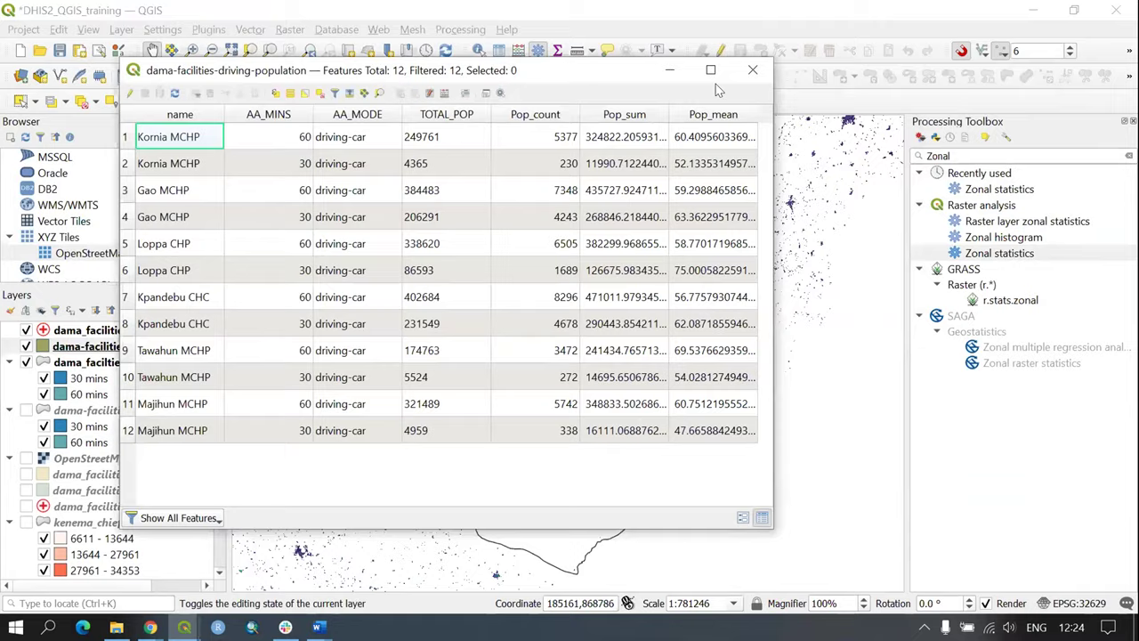
left_click(682, 25)
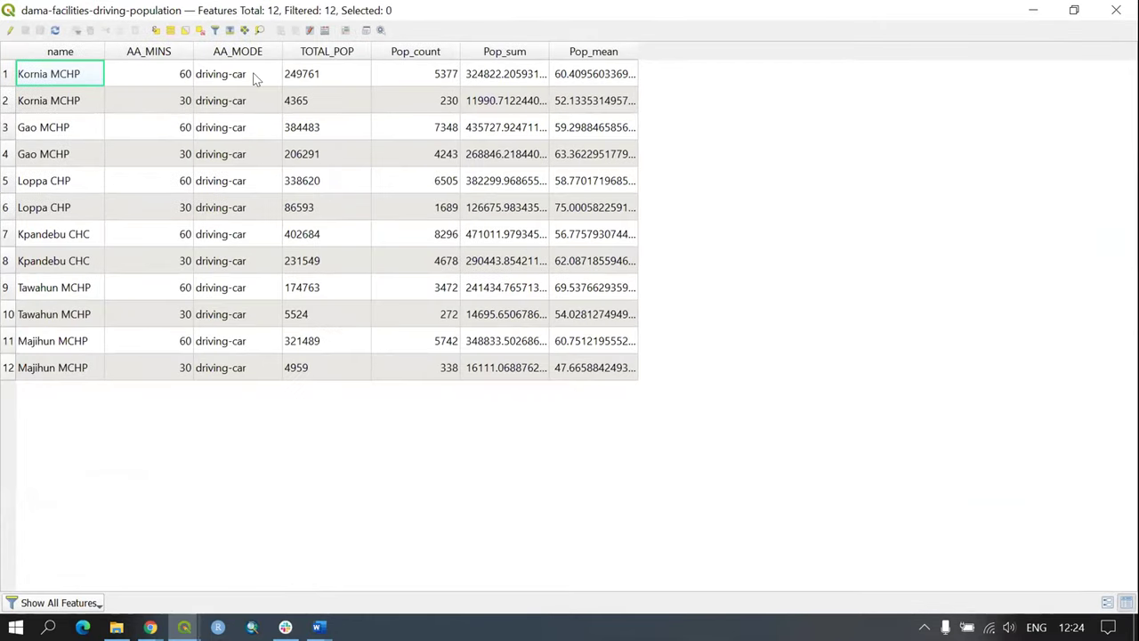
left_click(442, 79)
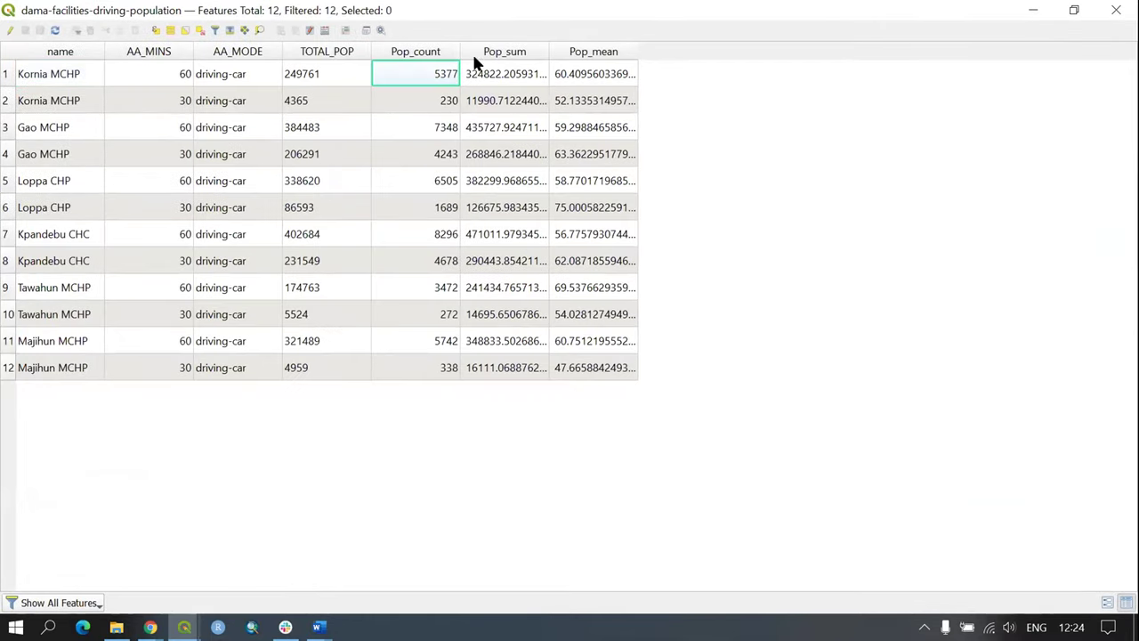
left_click(145, 65)
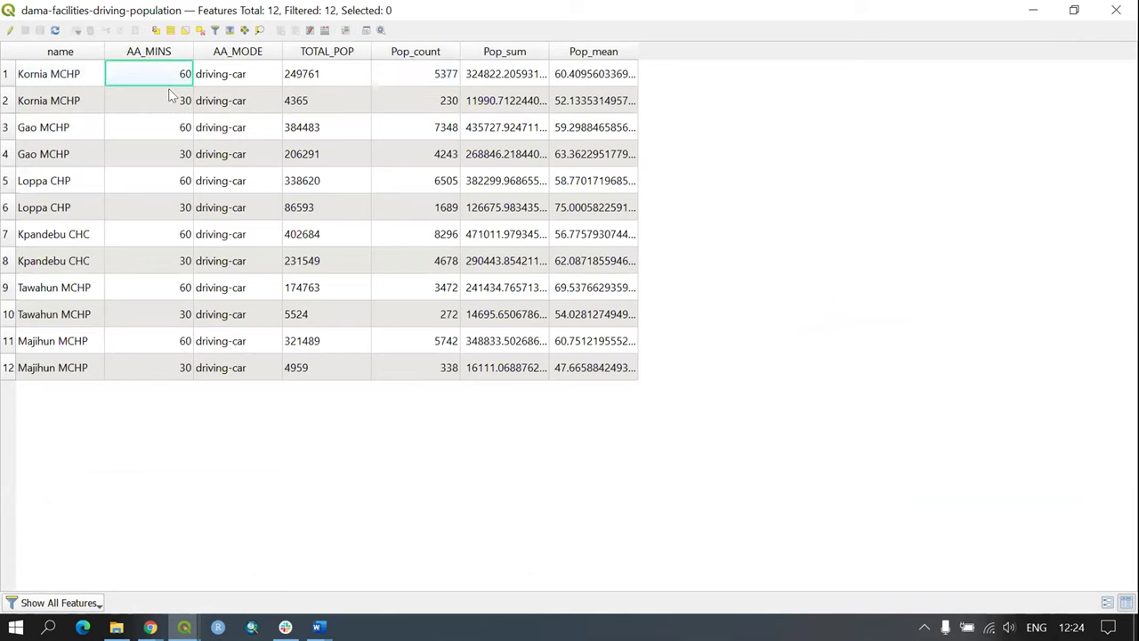
left_click(163, 102)
left_click(71, 98)
left_click(73, 77)
left_click(71, 101)
left_click(502, 75)
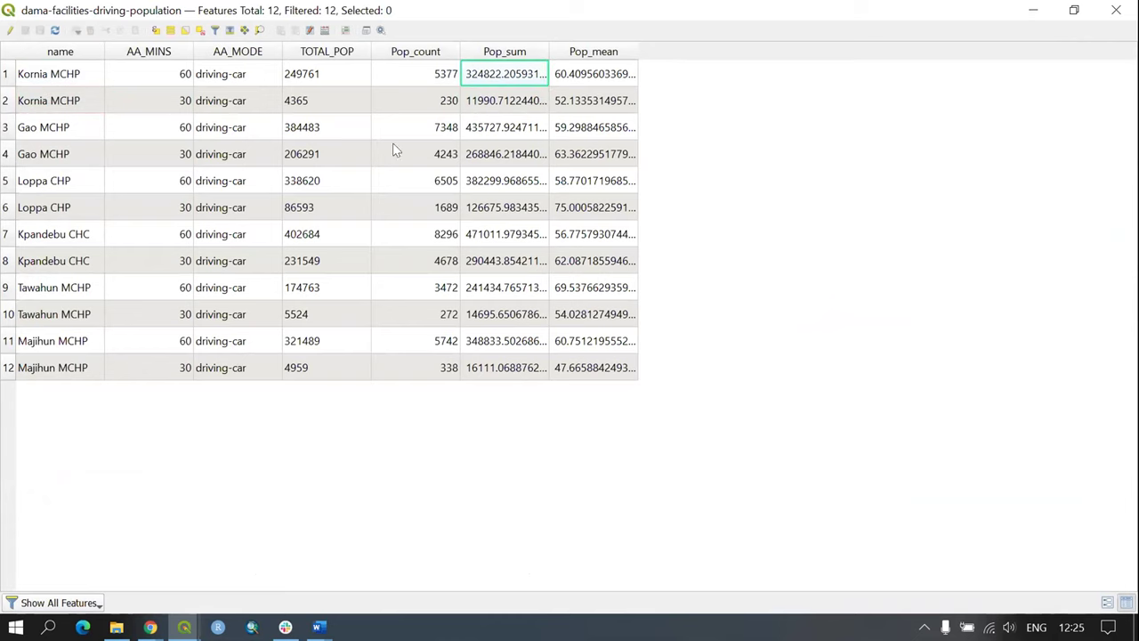
left_click(354, 191)
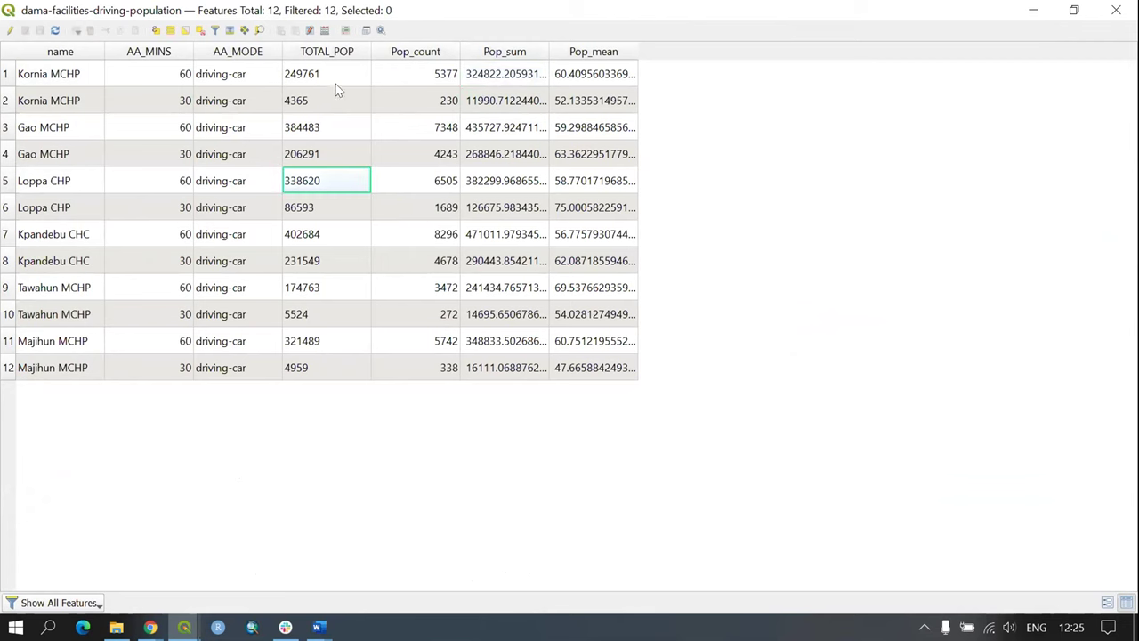
Step: Sort by TOTAL_POP descending, review the Pop_sum values row by row, then close the table
left_click(338, 55)
left_click(338, 55)
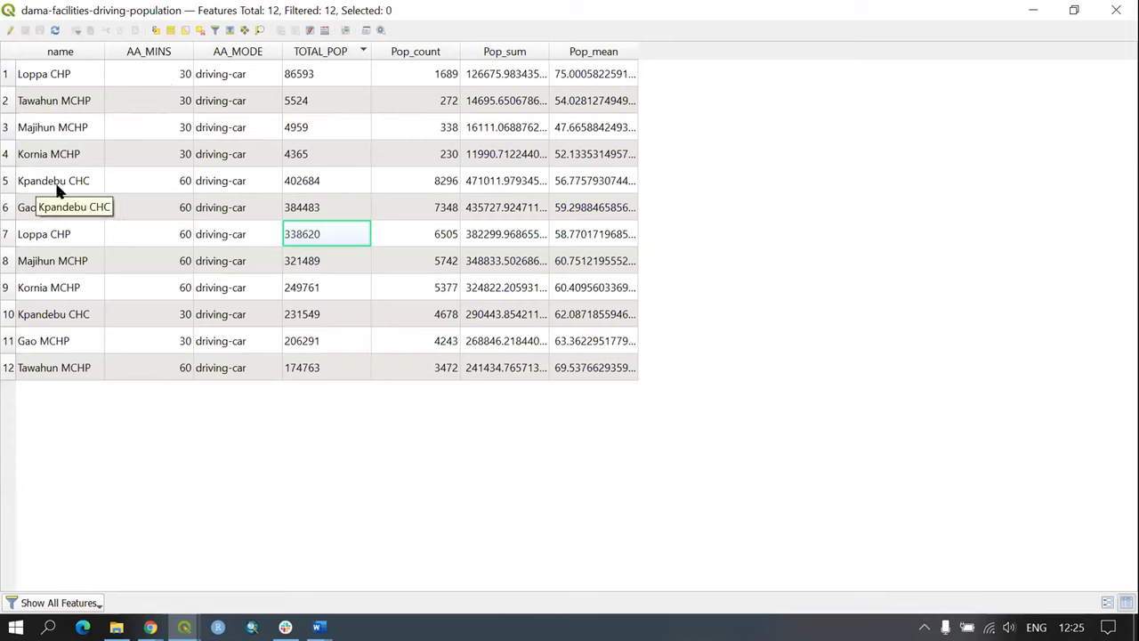
left_click(503, 79)
left_click(514, 106)
left_click(516, 128)
left_click(510, 174)
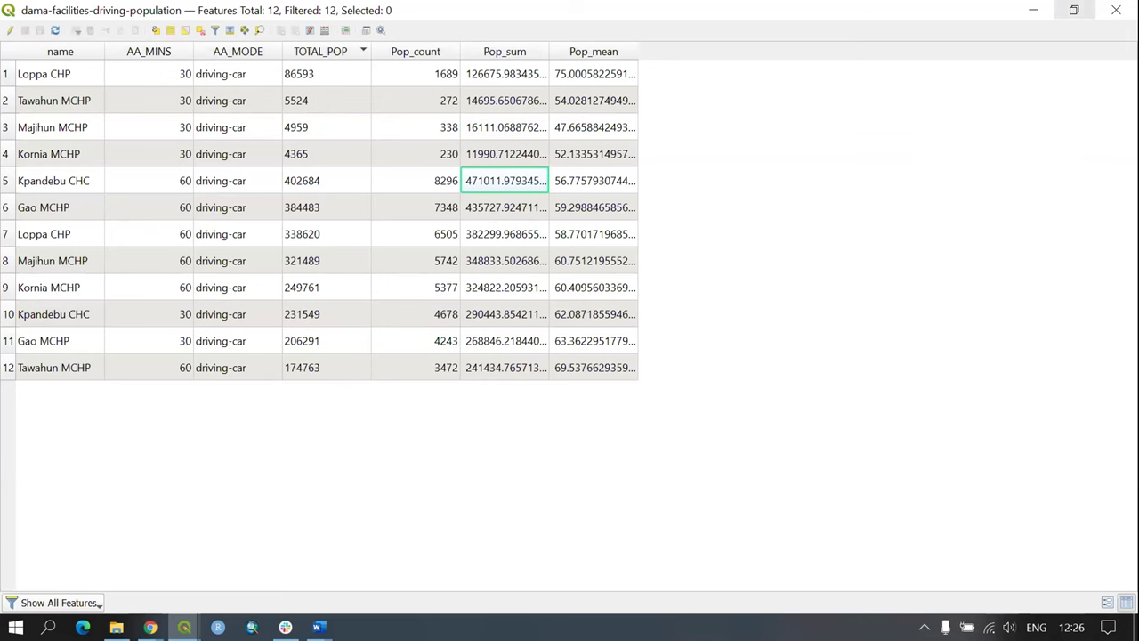
key("alt+F4")
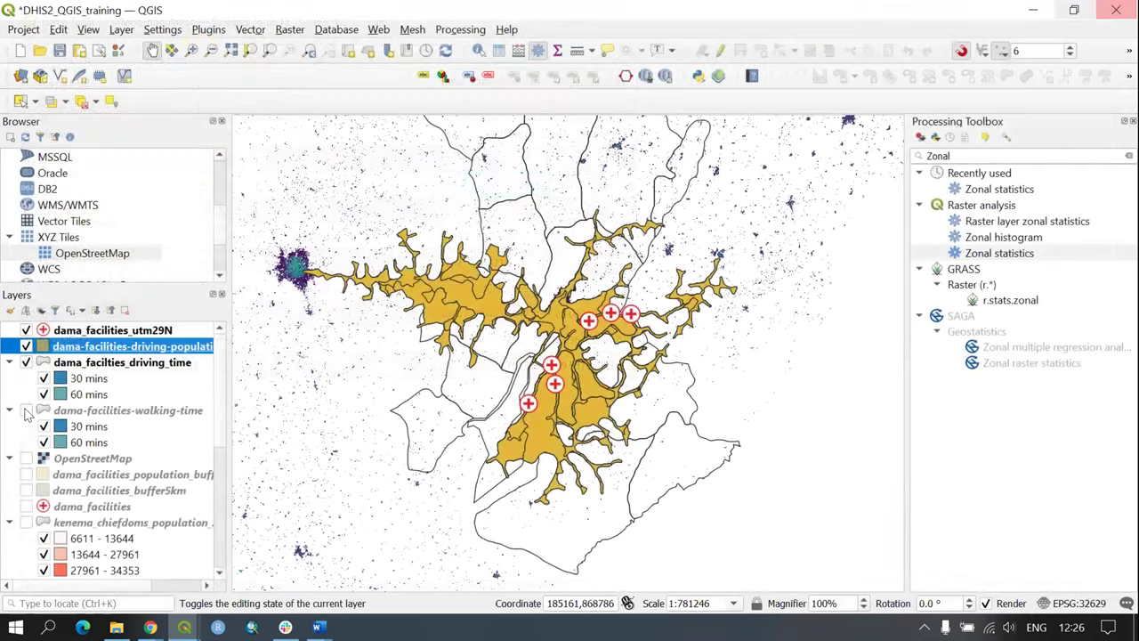
Step: Hide the driving-population and driving_time layers, show dama-facilities-walking-time, and zoom to it
left_click(26, 346)
left_click(26, 362)
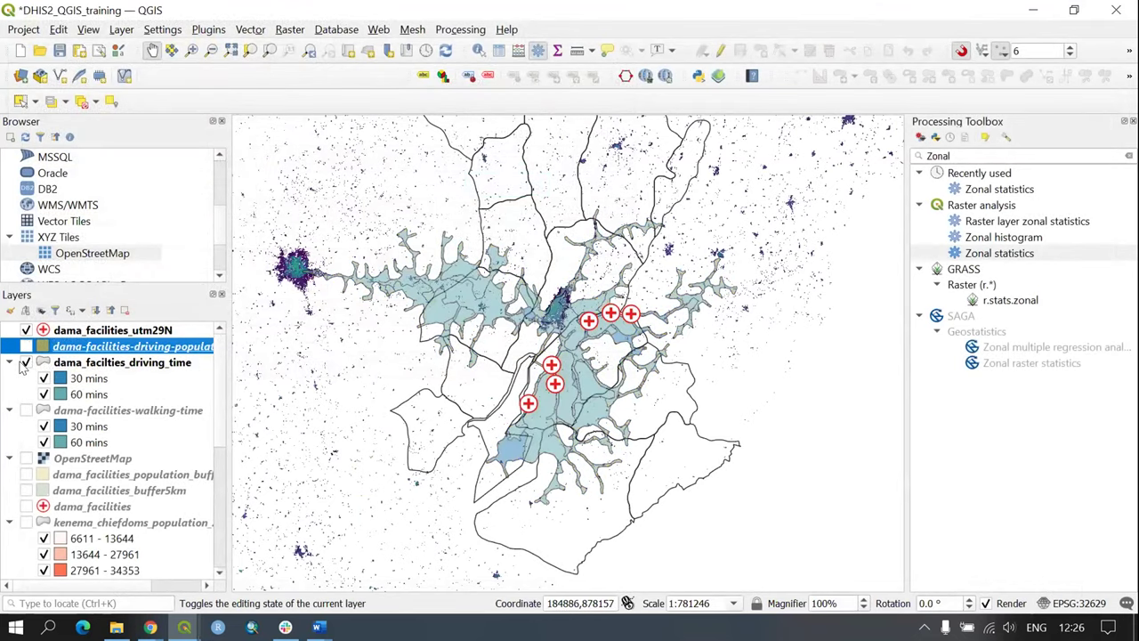
left_click(26, 410)
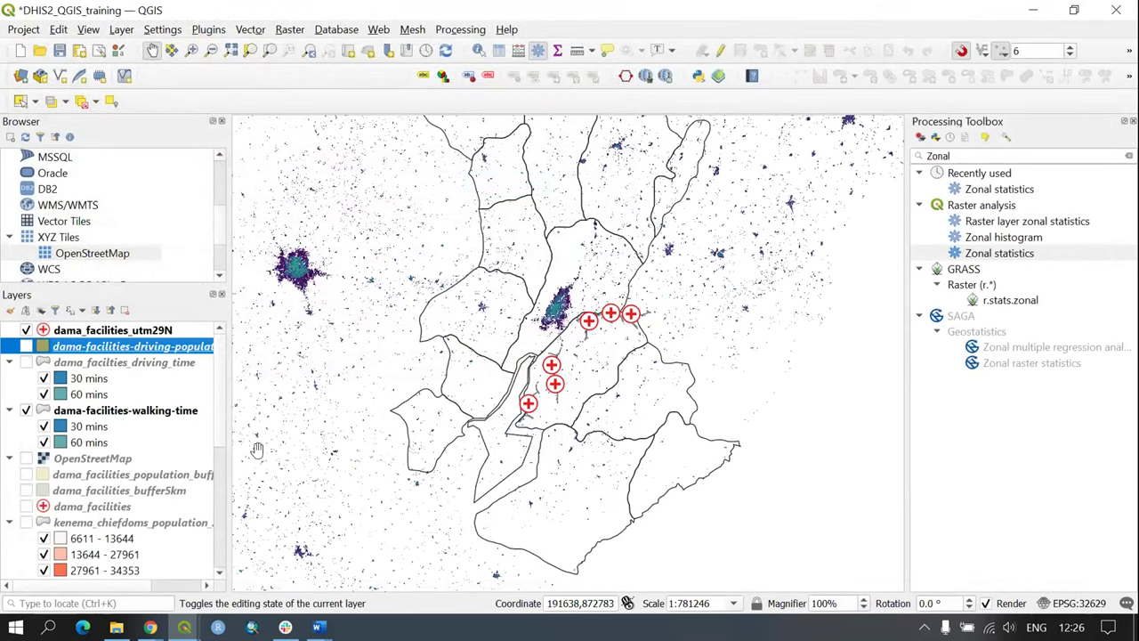
right_click(183, 411)
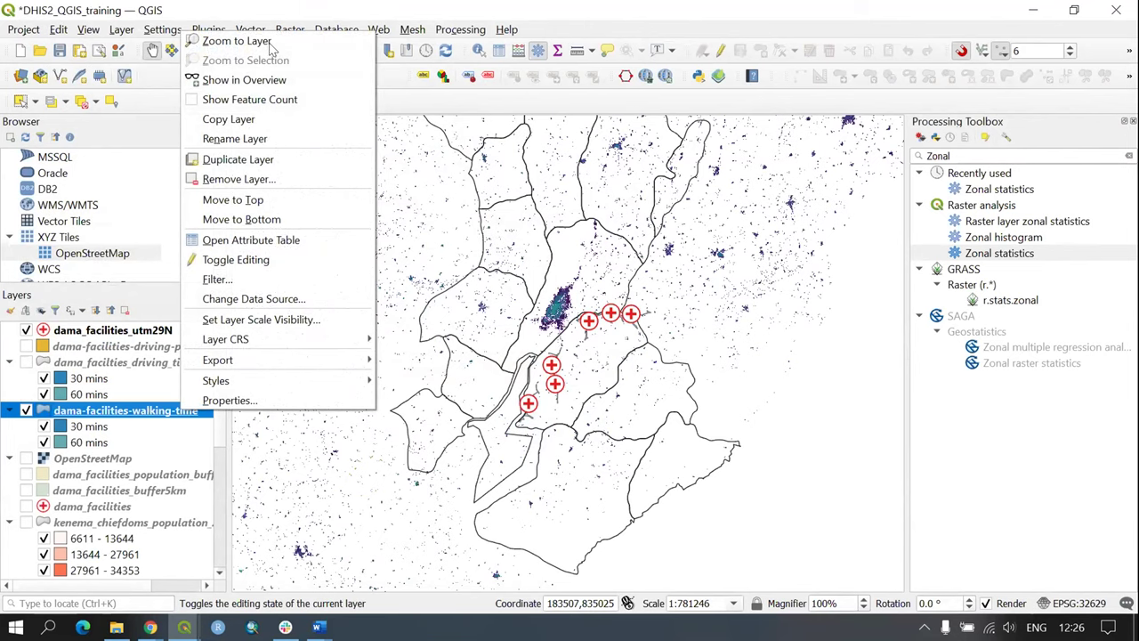
left_click(272, 43)
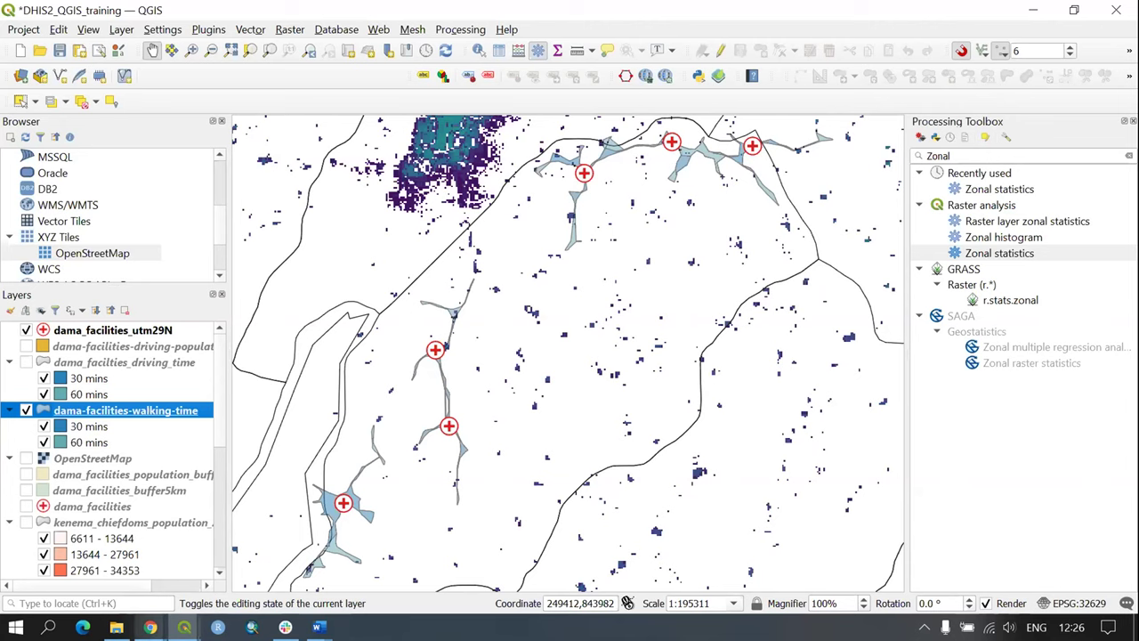
Step: Show the GIS Workshop slides full screen and advance three slides to the Exercise 5 task list
mouse_move(151, 628)
left_click(264, 549)
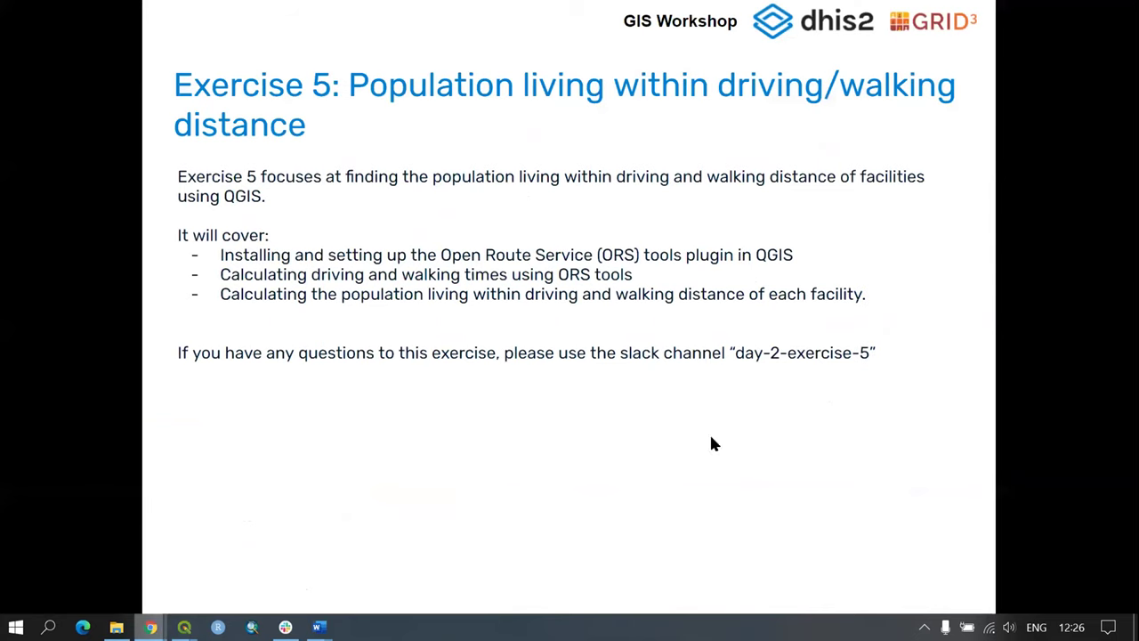
key("F11")
key("Right")
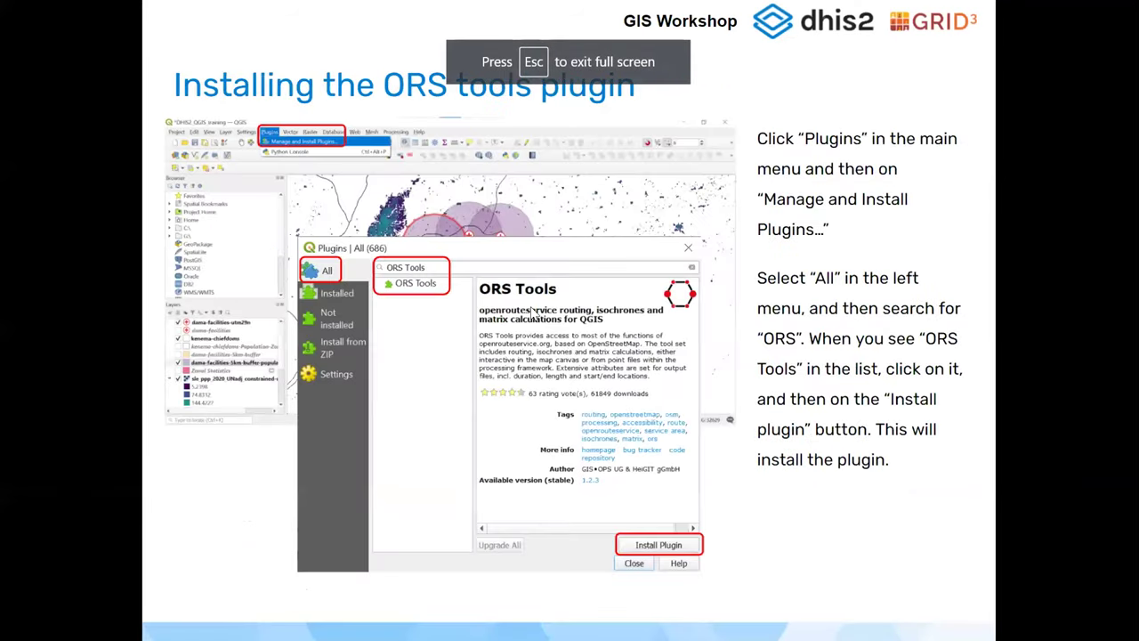
key("Right")
key("Right")
key("Right")
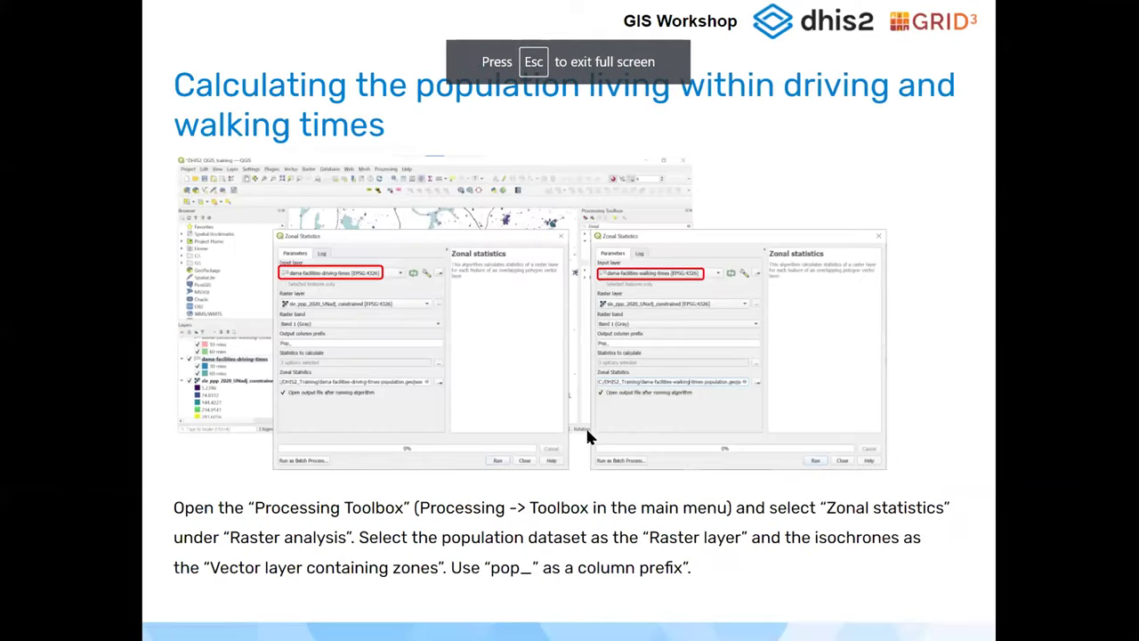
key("Right")
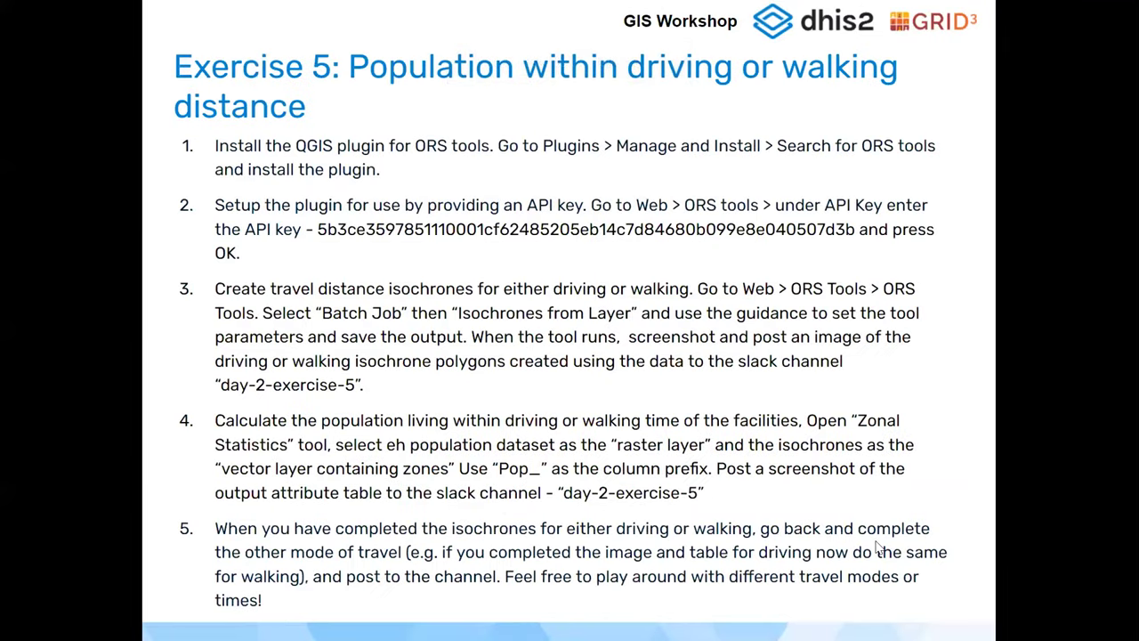
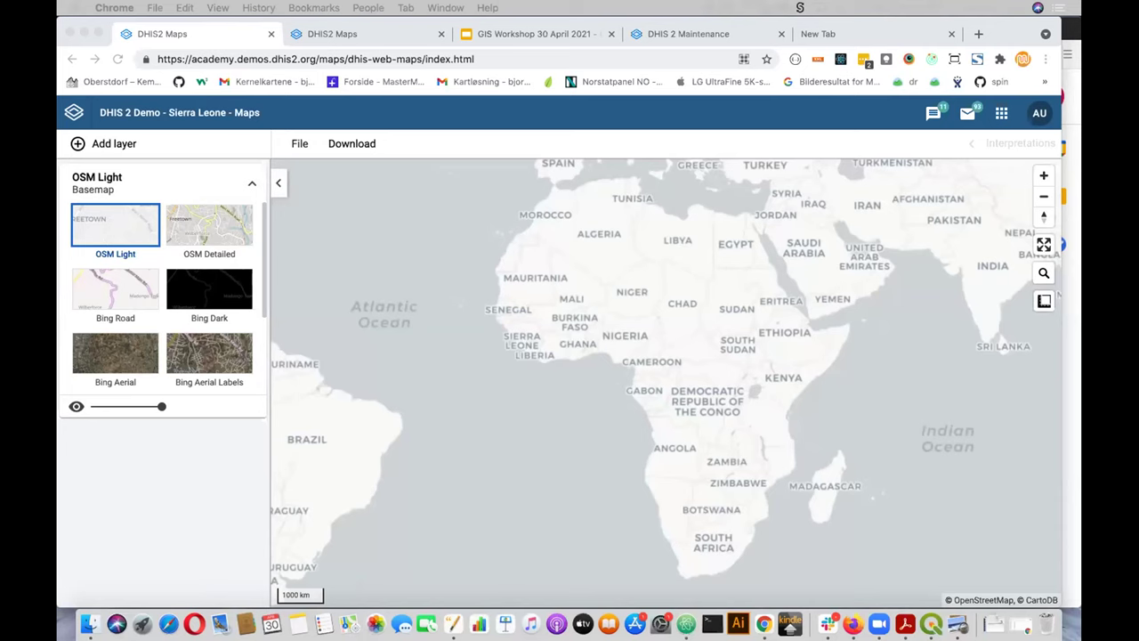
key("super+Tab")
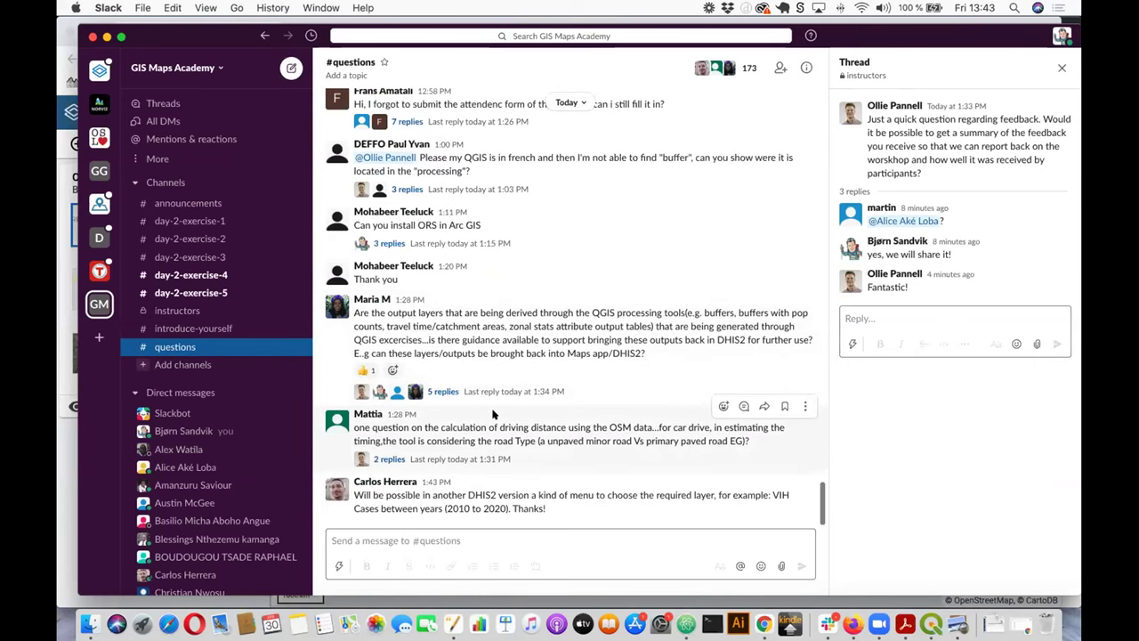
left_click(64, 443)
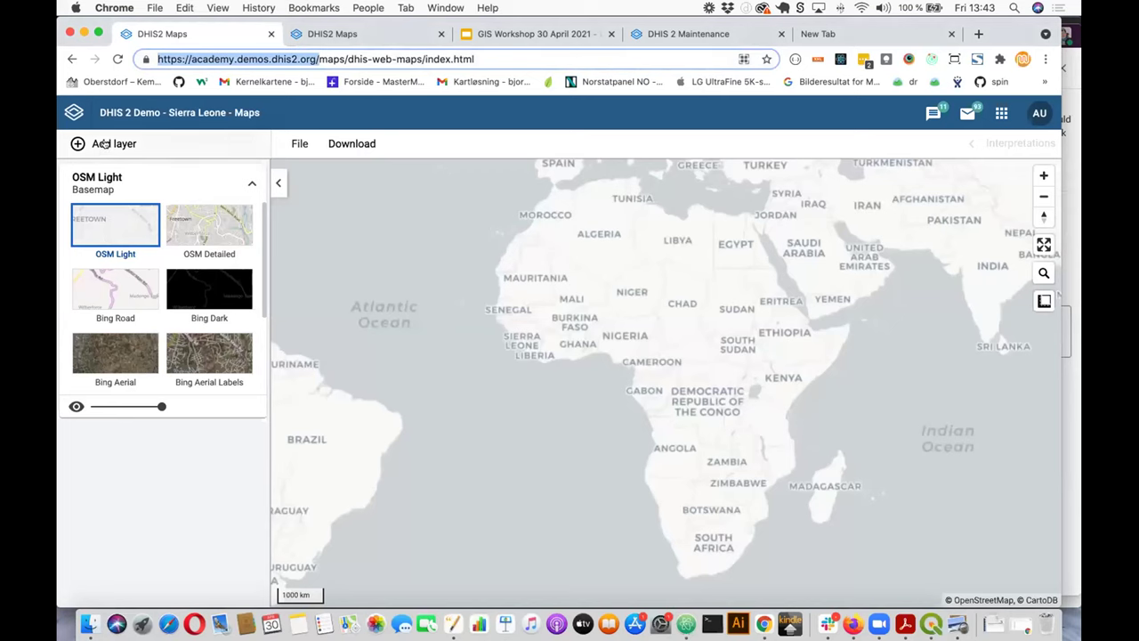
Step: Switch the map's basemap to Terrain basemap
scroll(180, 290, "down", 5)
scroll(179, 298, "up", 5)
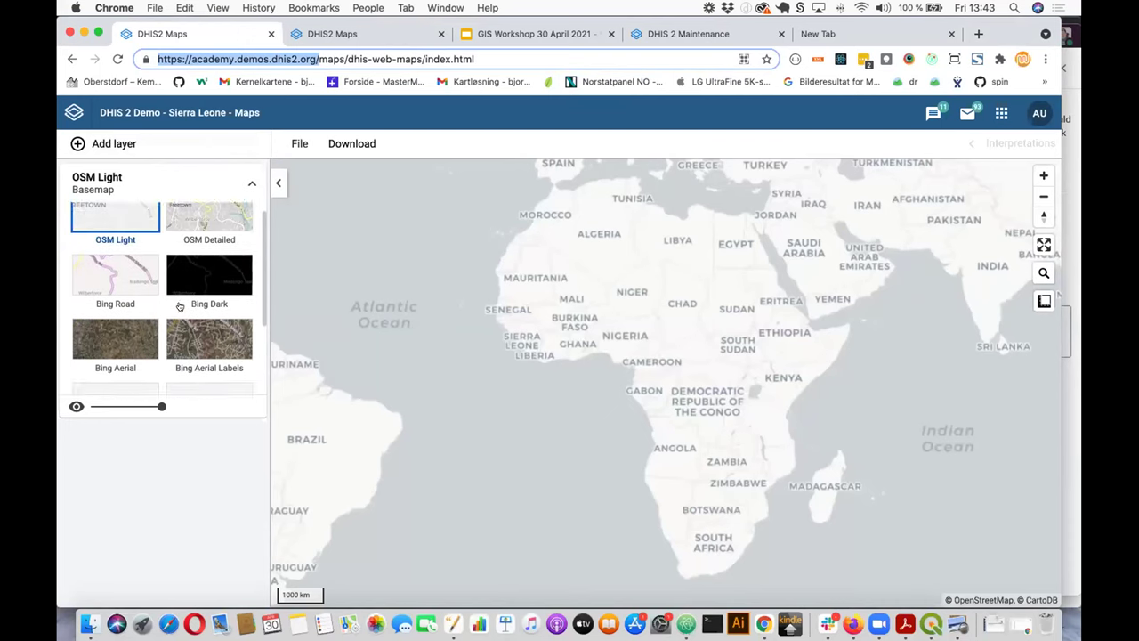
scroll(178, 303, "down", 5)
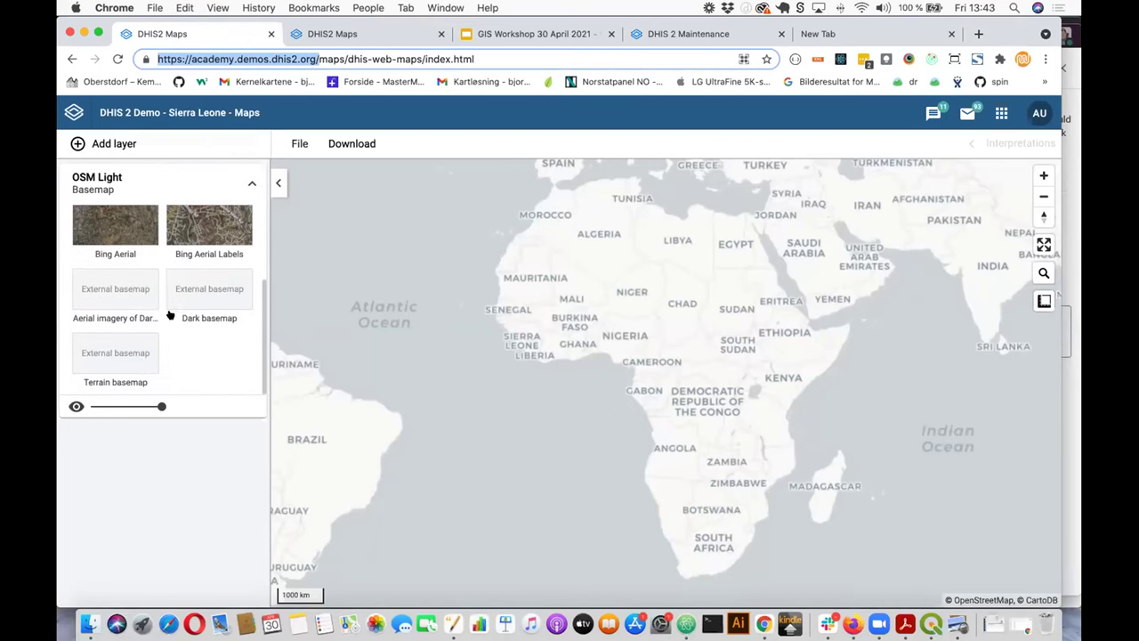
left_click(130, 353)
left_click(130, 354)
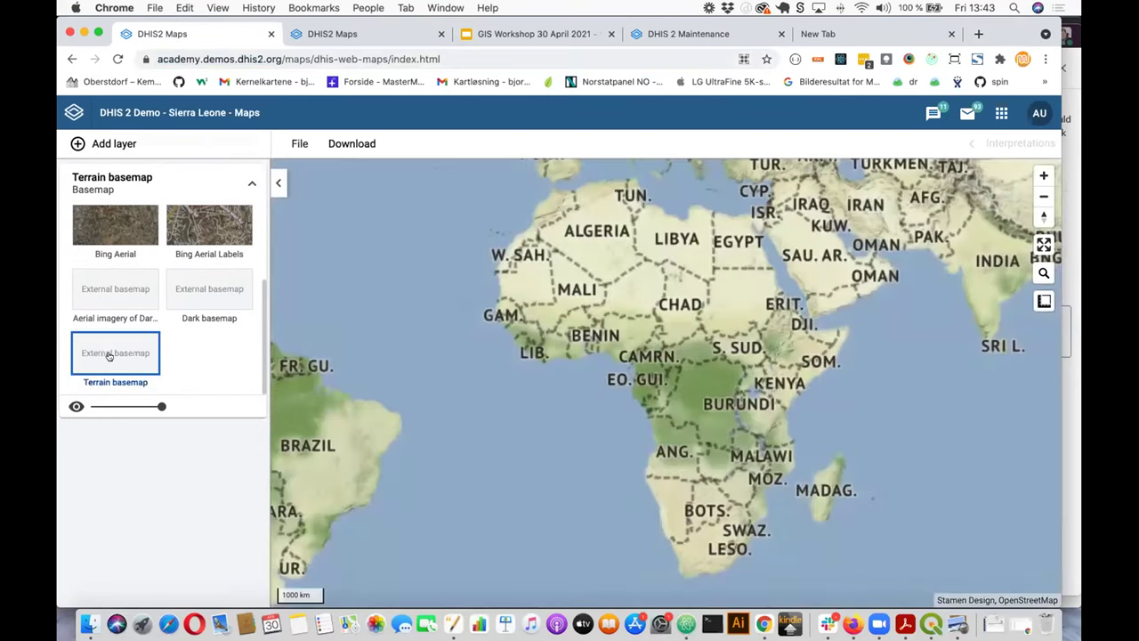
Step: Zoom out until Europe, Asia and Australia show, then dismiss the Add layer chooser without adding a layer
scroll(527, 386, "down", 2)
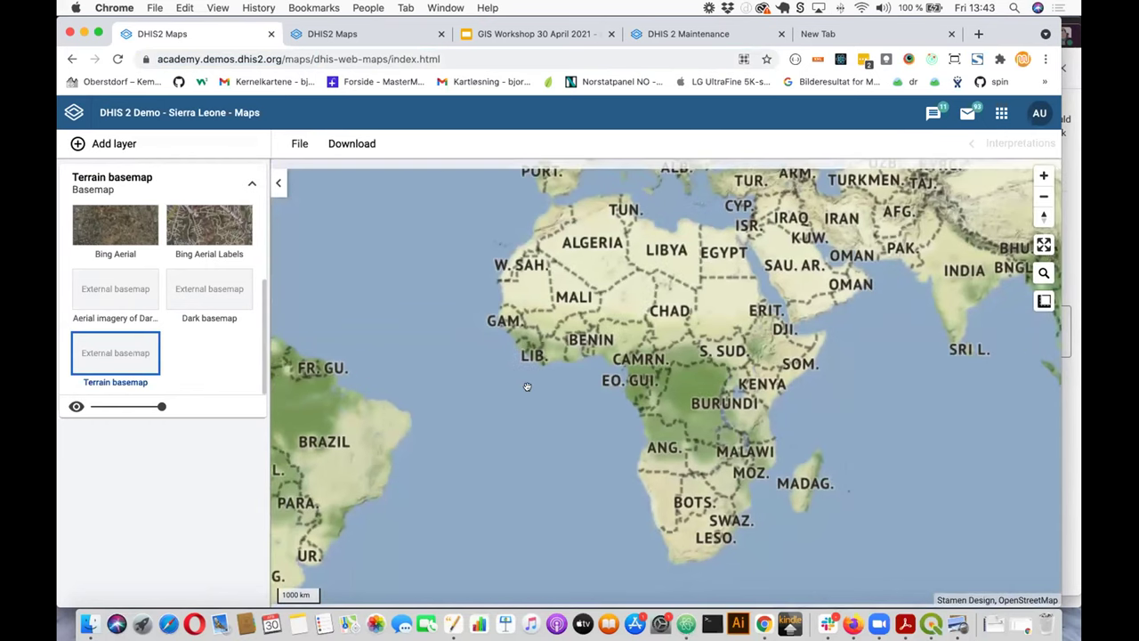
scroll(527, 386, "down", 3)
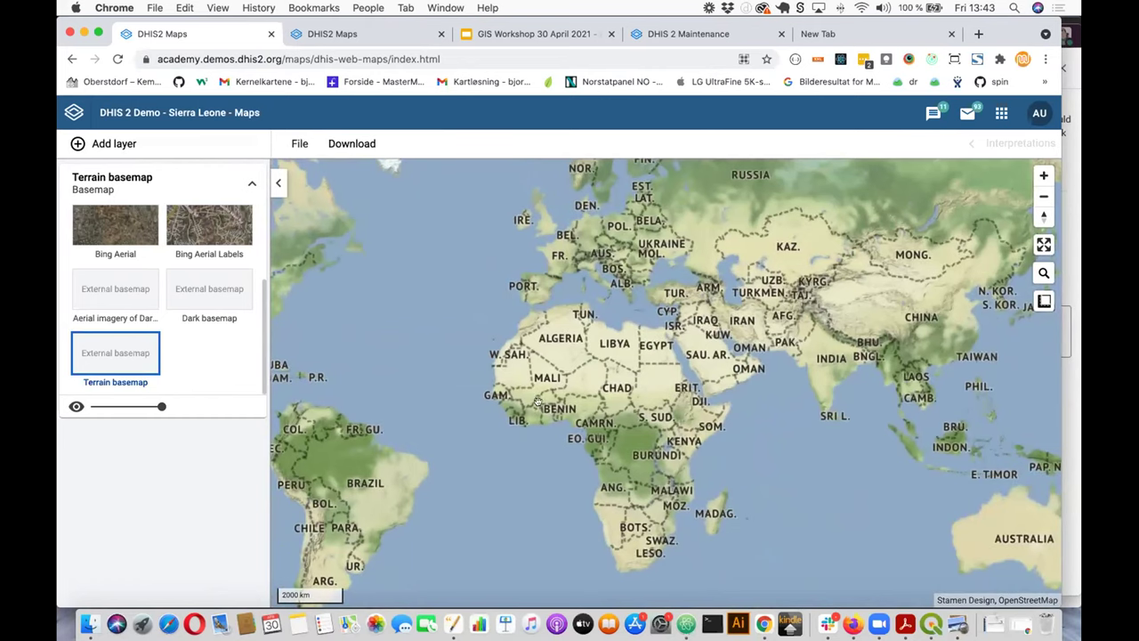
left_click(129, 146)
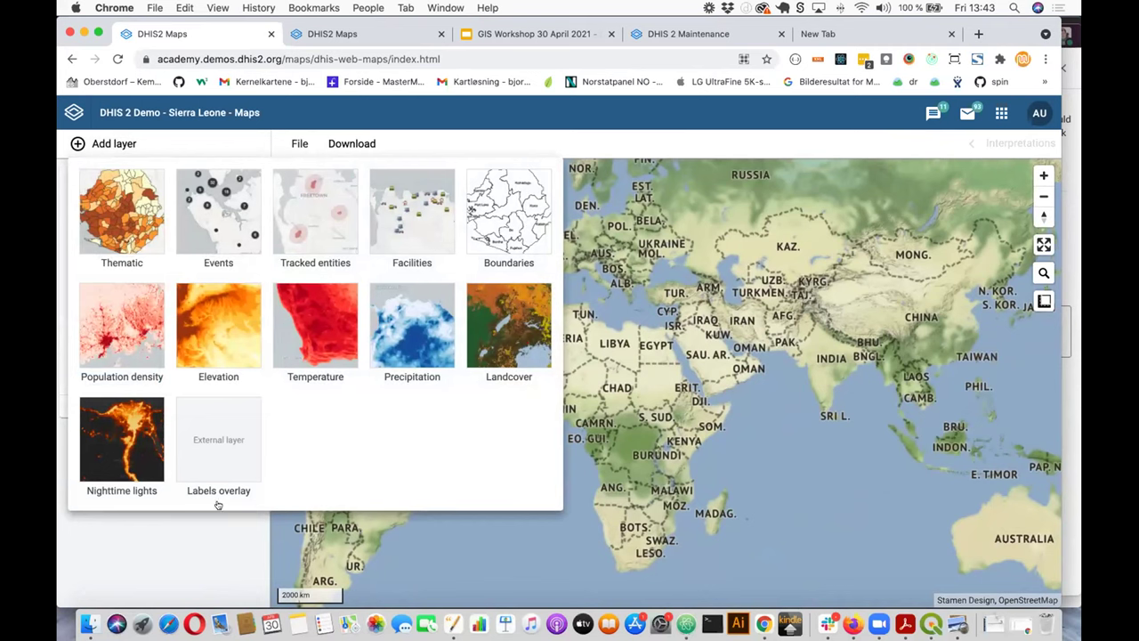
left_click(239, 542)
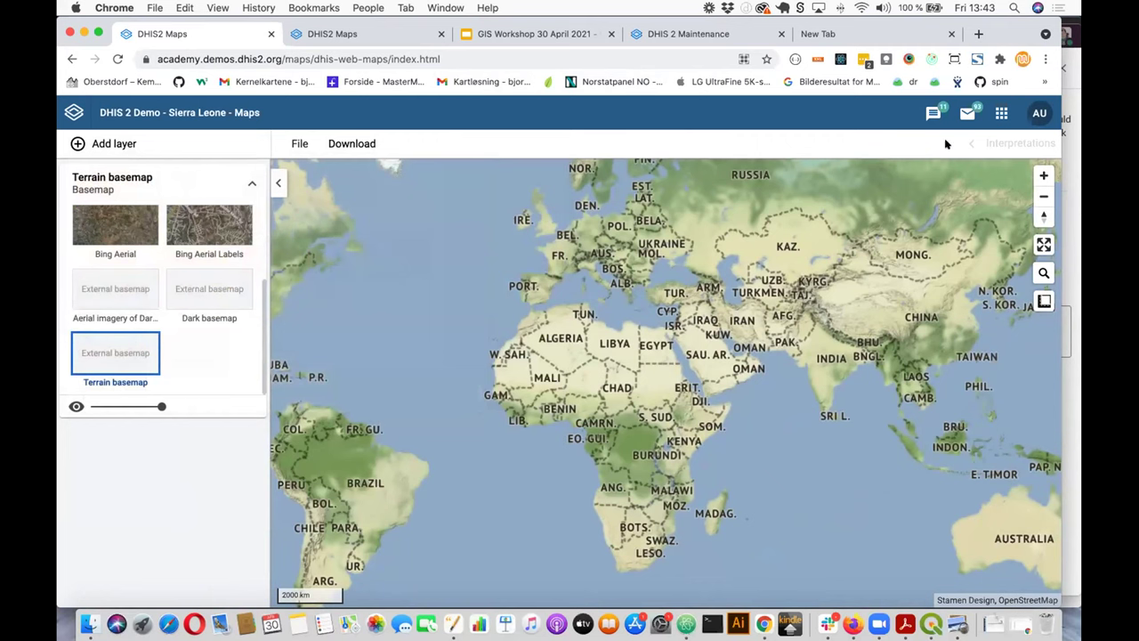
Step: Open the DHIS2 Maintenance app via the apps menu search 'mai'
left_click(1001, 113)
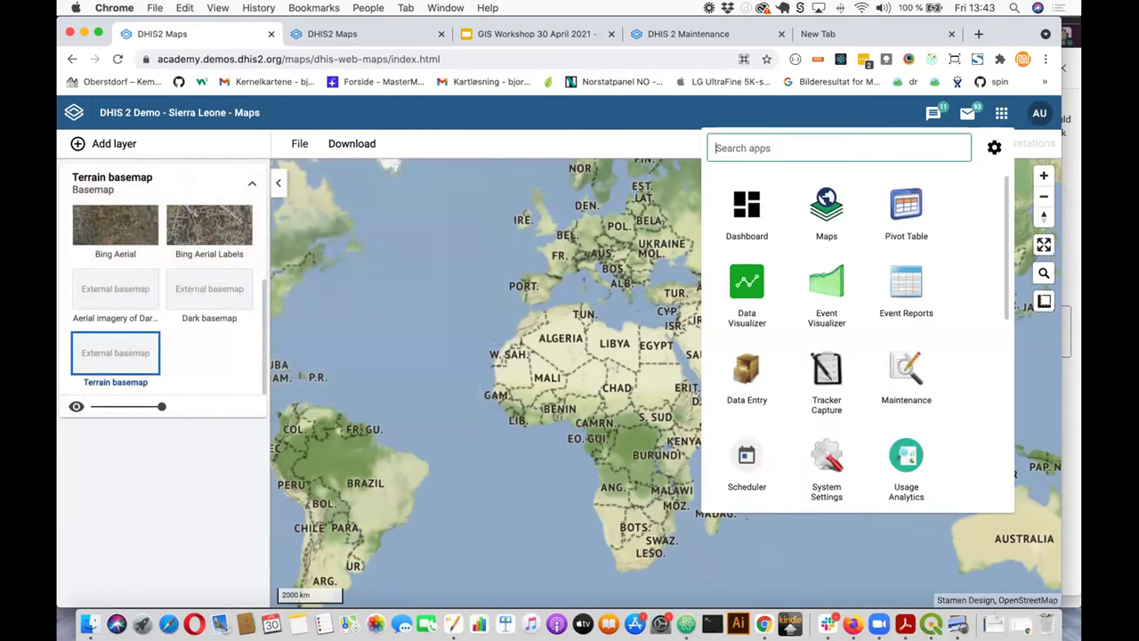
type("mai")
left_click(745, 215)
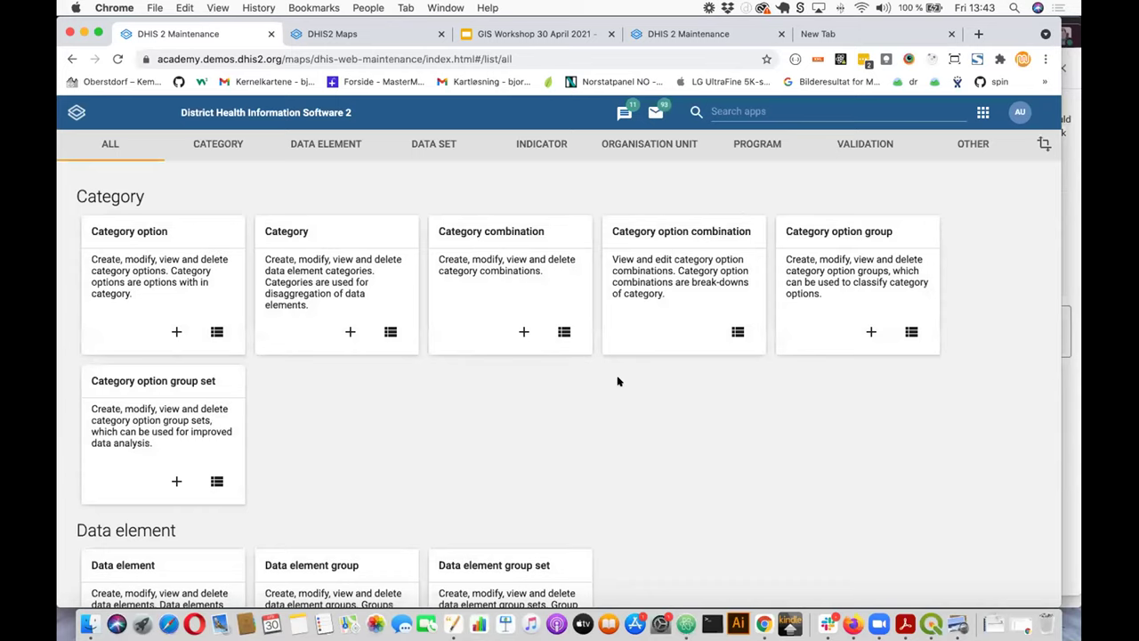
Step: Open the External map layer list showing four layers, then switch to Slack
scroll(619, 381, "down", 5)
scroll(619, 381, "down", 5)
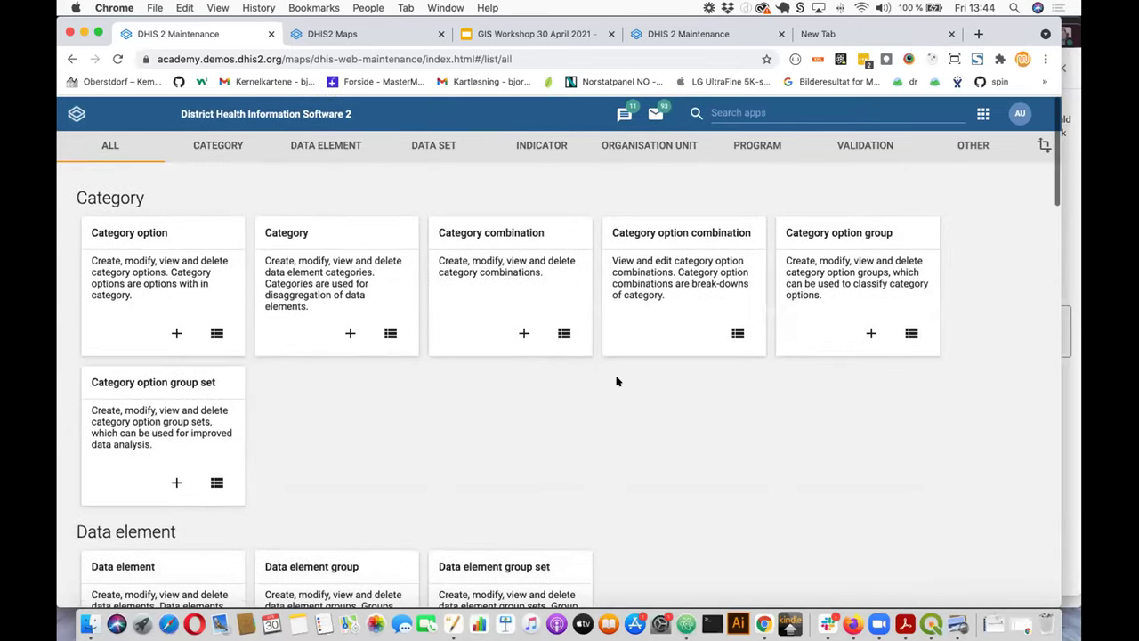
scroll(619, 381, "down", 10)
scroll(617, 380, "down", 20)
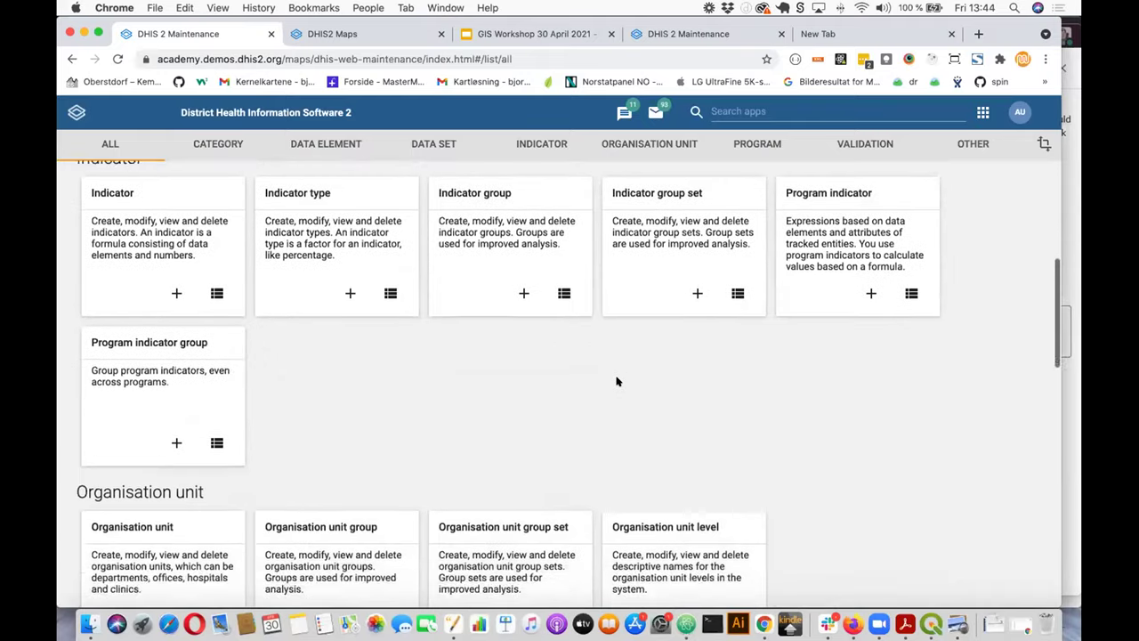
scroll(617, 381, "down", 5)
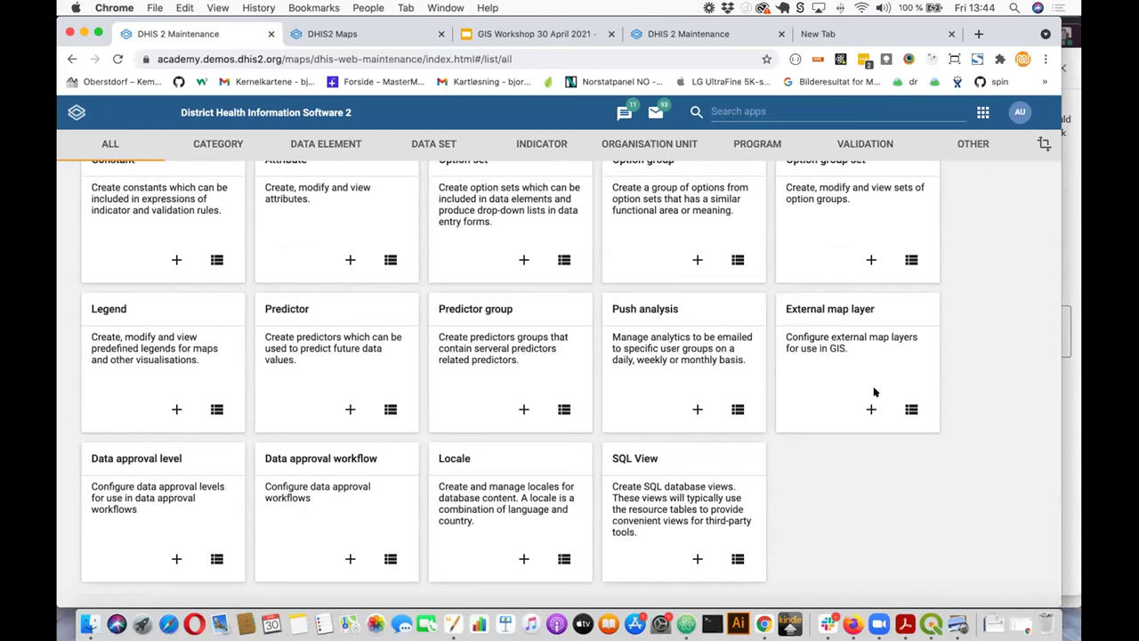
left_click(912, 410)
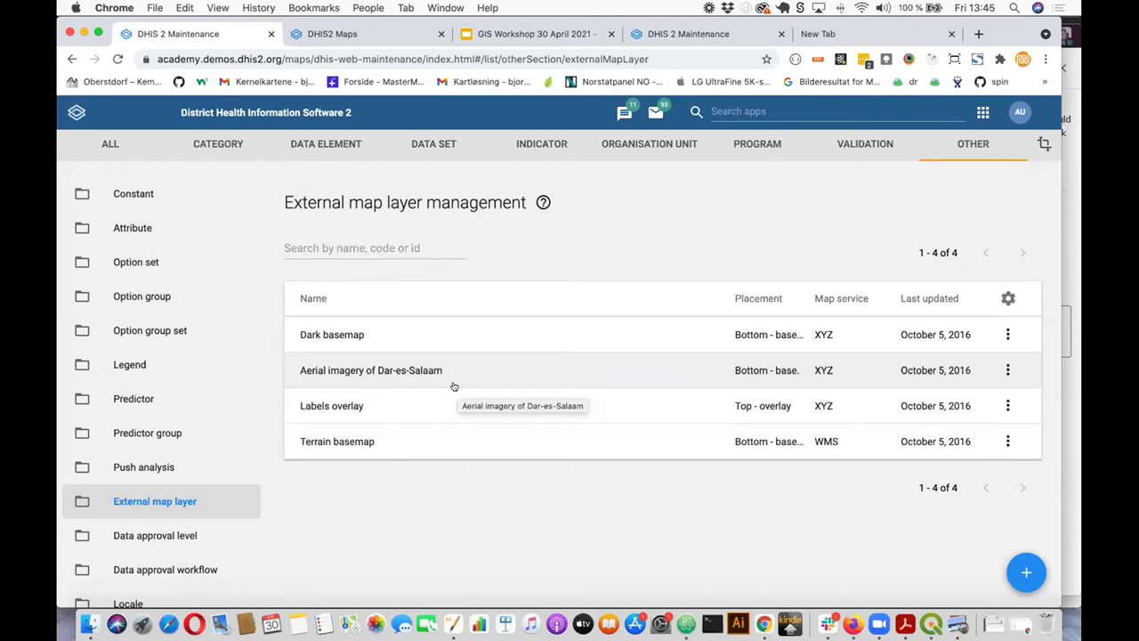
key("super+Tab")
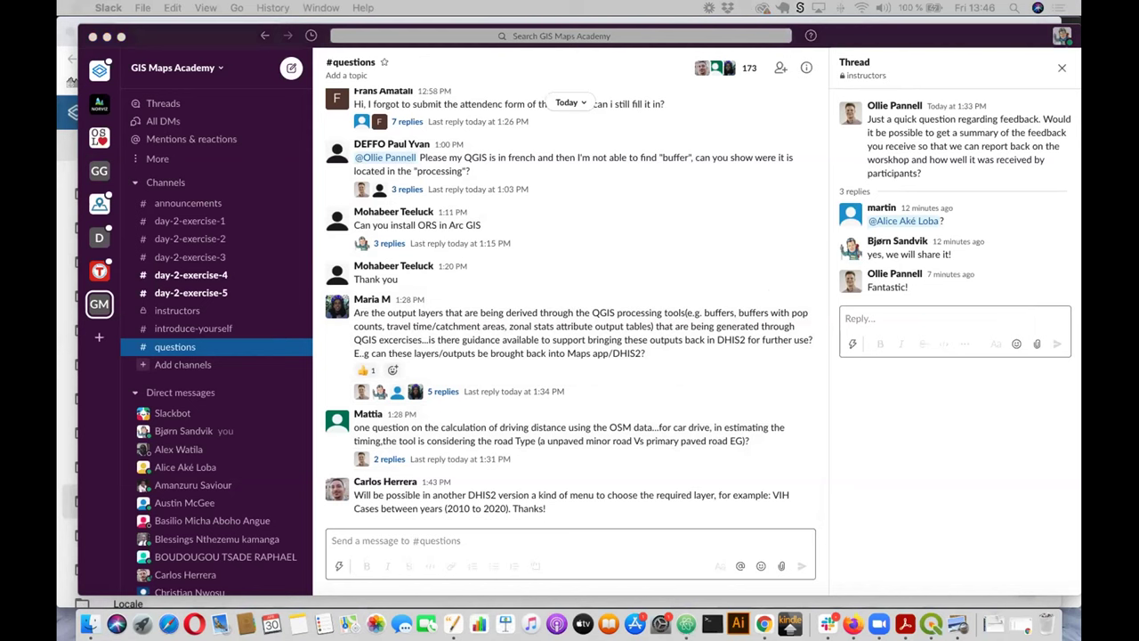
Step: Send 'My email is:' followed by the user's e-mail address in #questions
left_click(378, 536)
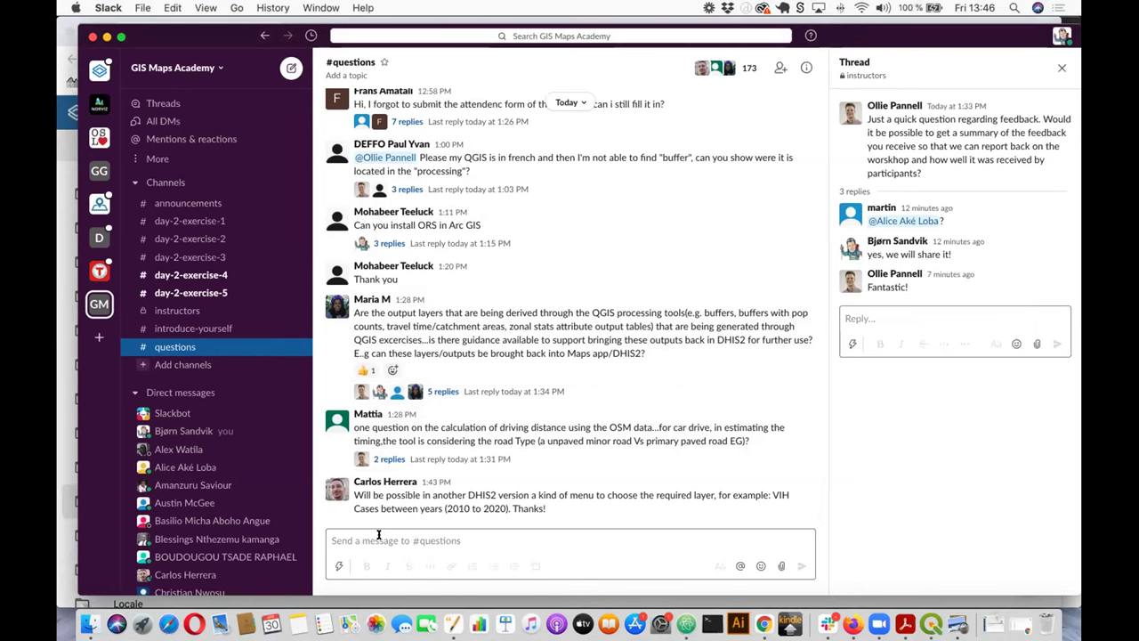
left_click(378, 535)
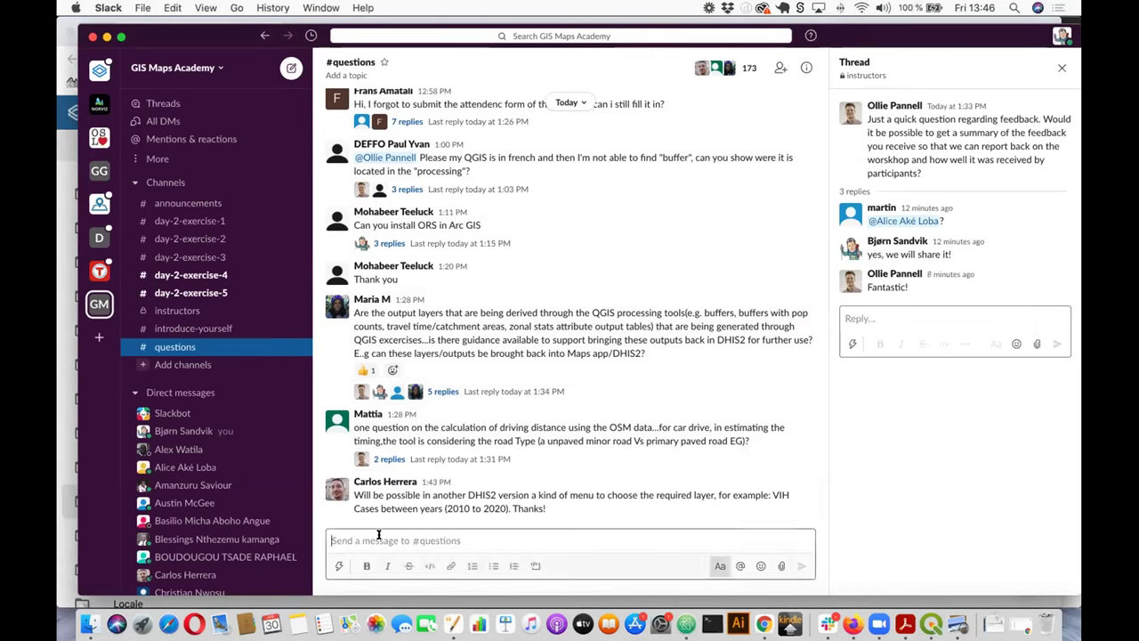
type("My")
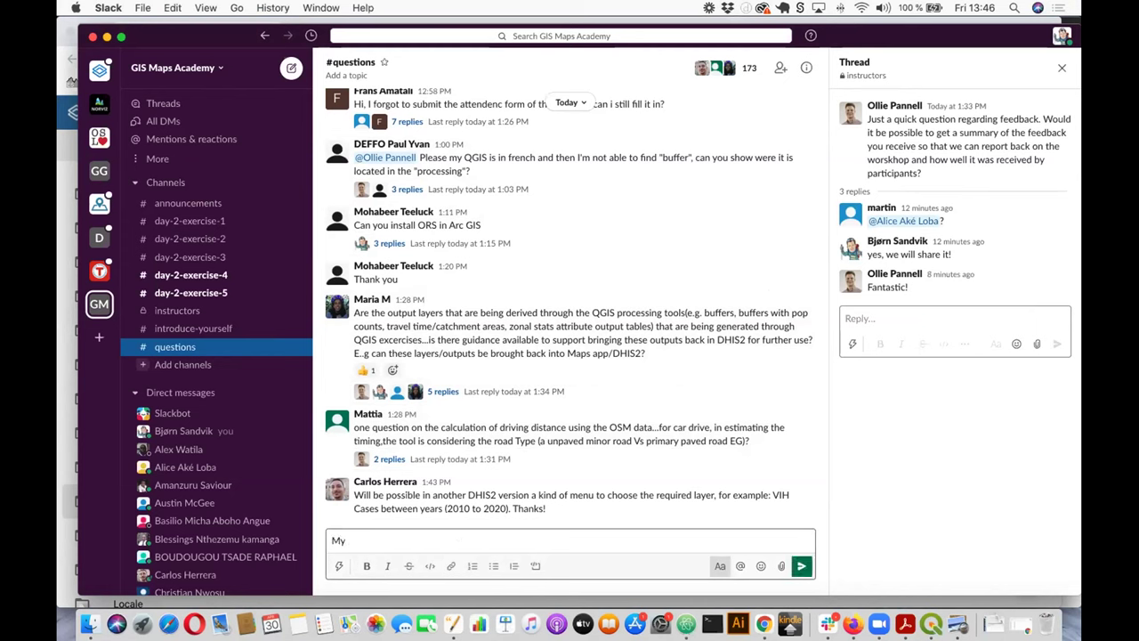
type(" emai")
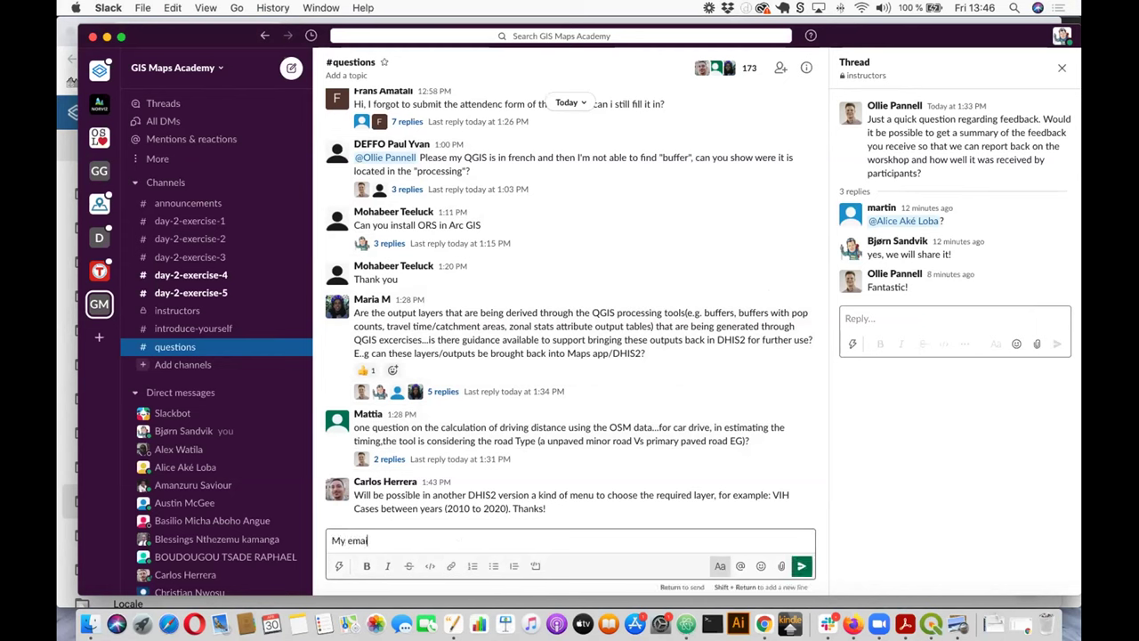
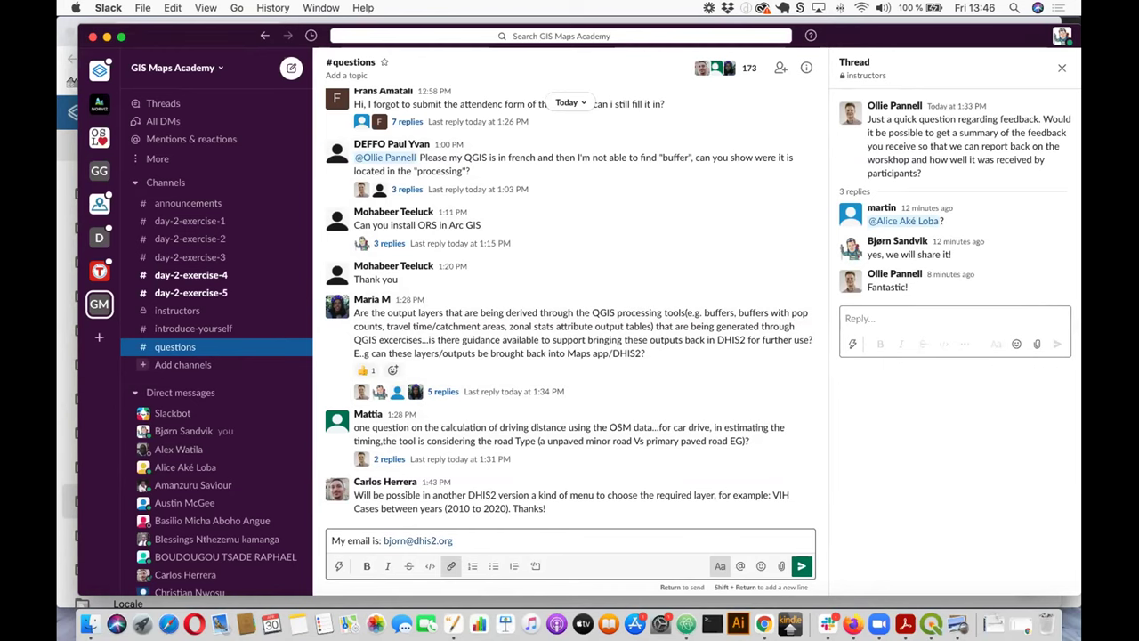
key("Return")
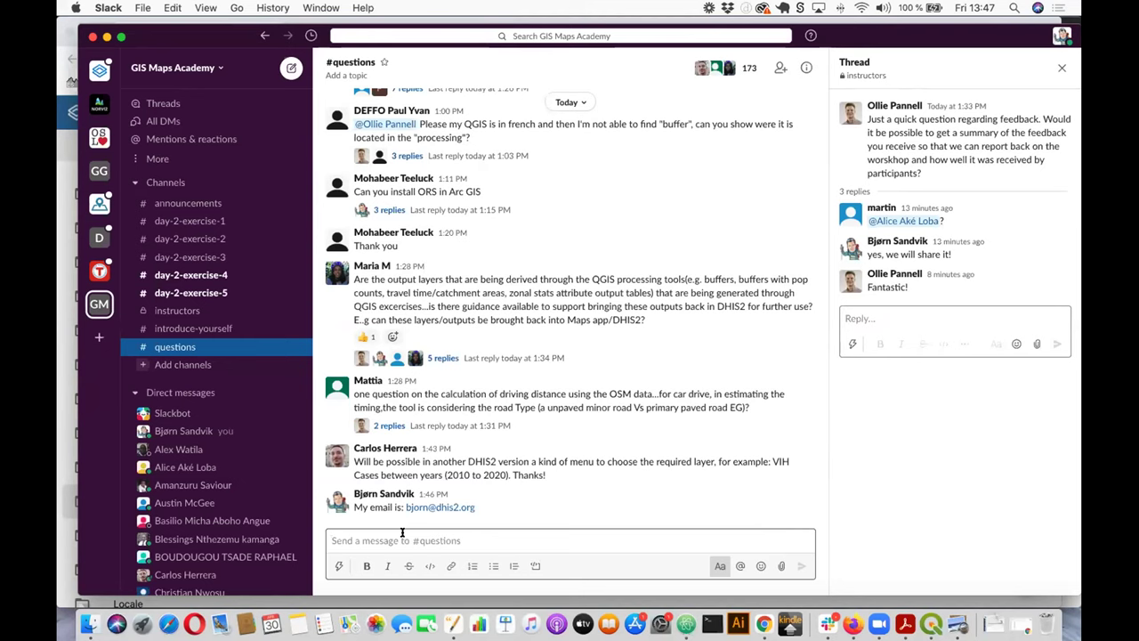
left_click(208, 292)
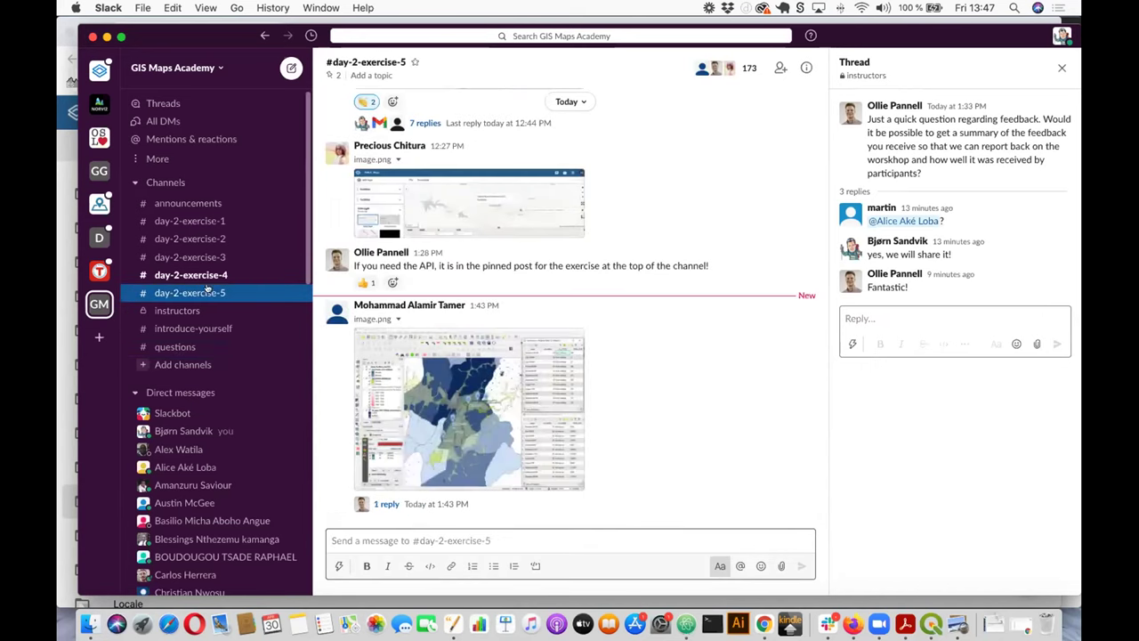
left_click(223, 273)
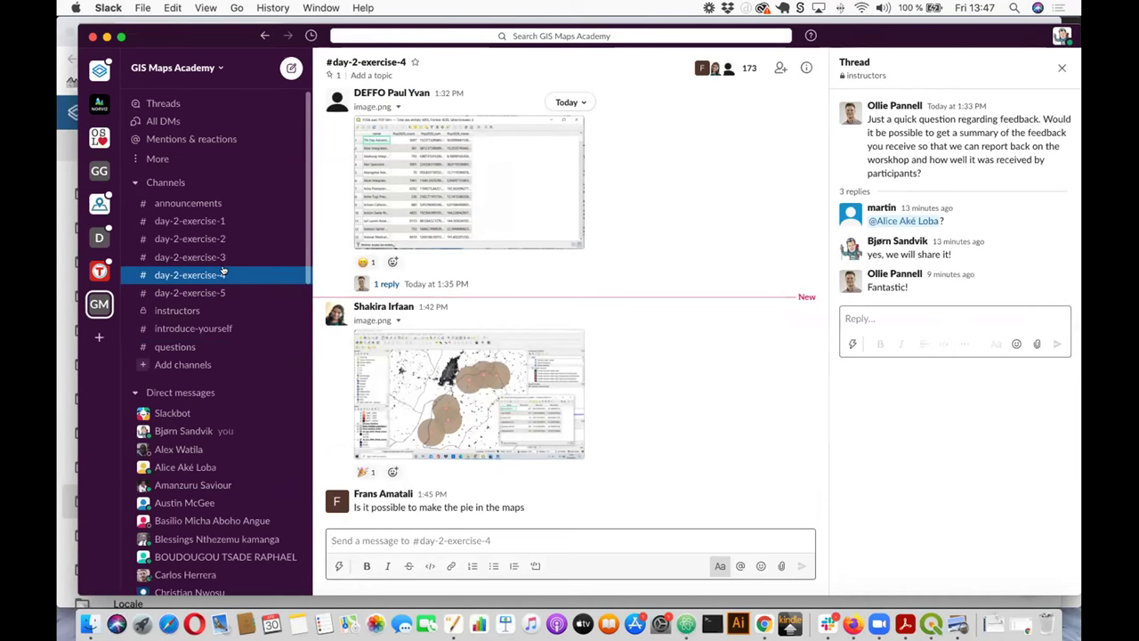
scroll(202, 349, "down", 1)
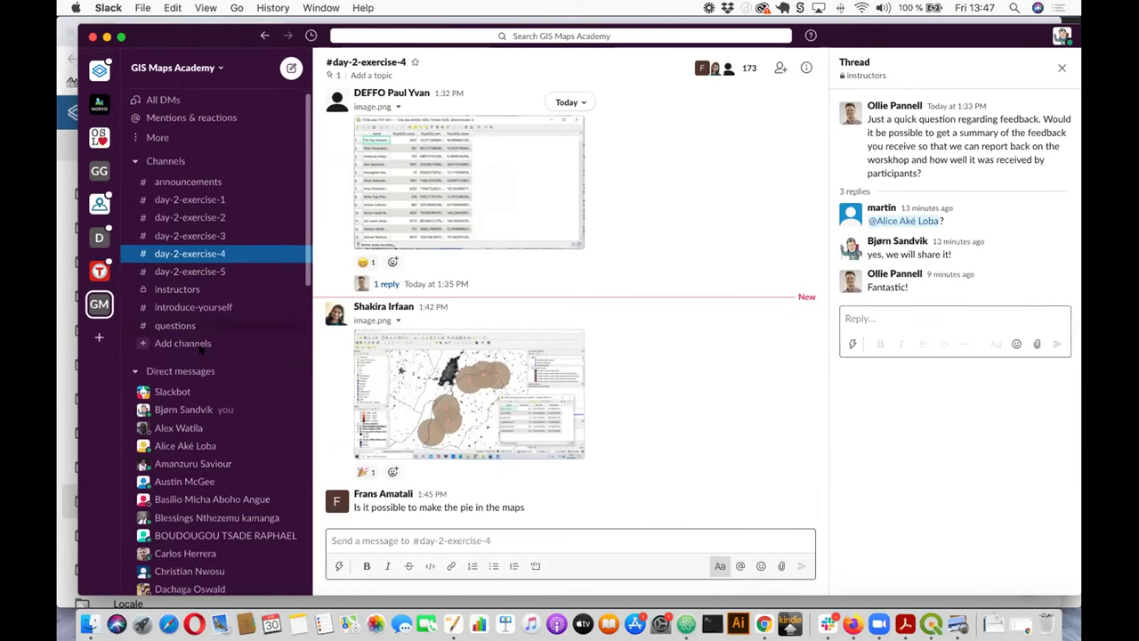
scroll(202, 350, "down", 2)
scroll(202, 350, "up", 3)
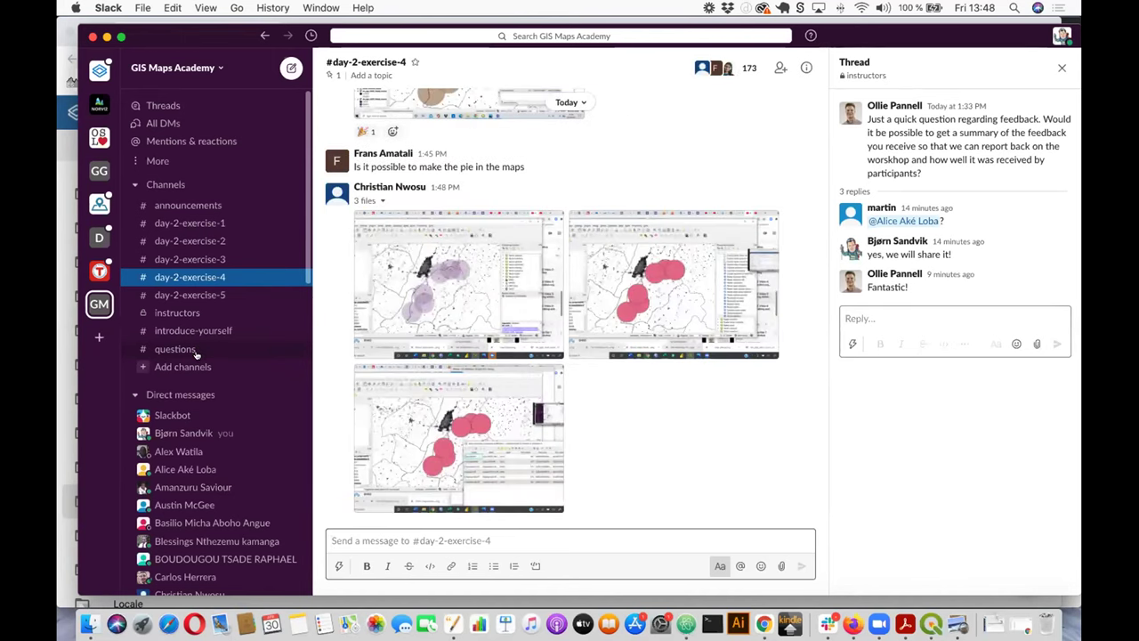
left_click(176, 348)
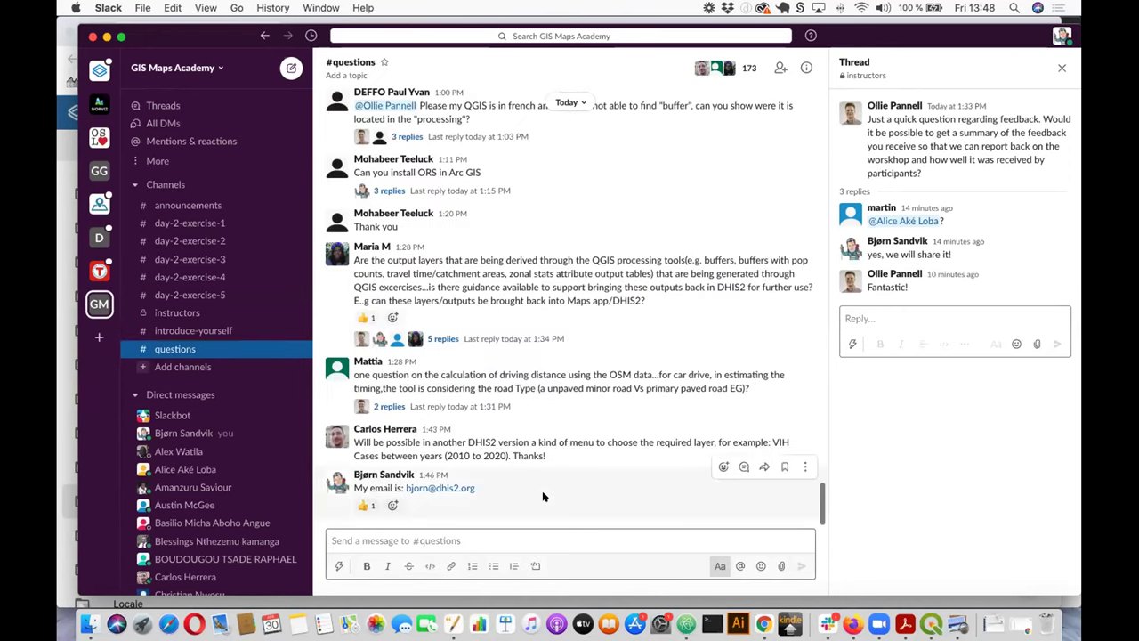